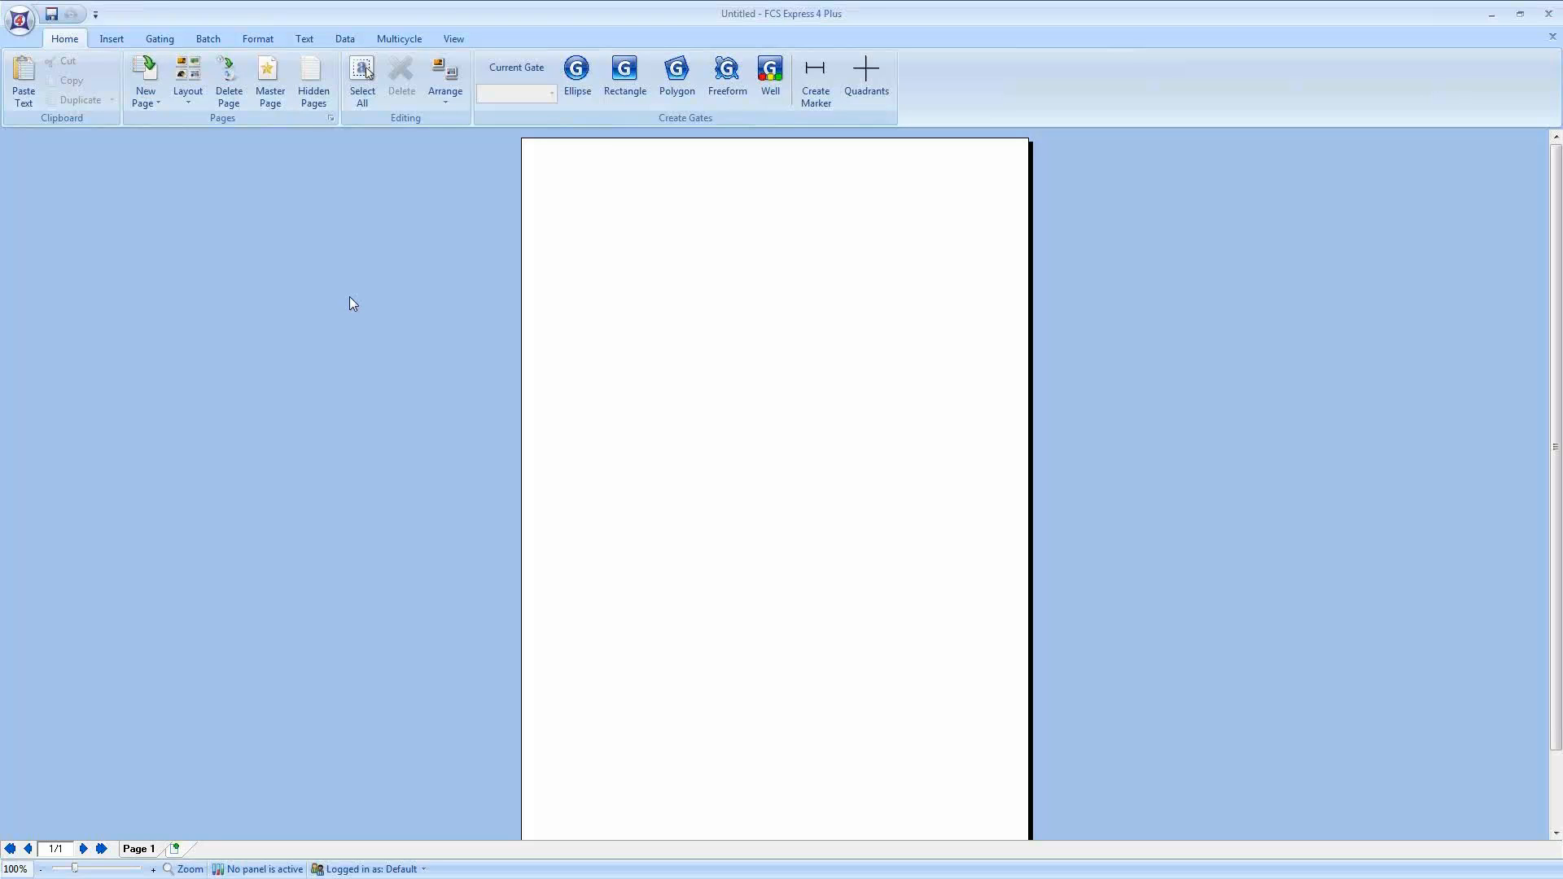
Step: Load the four proliferation .fcs files into the Data List and move its panel beside the page
click(345, 38)
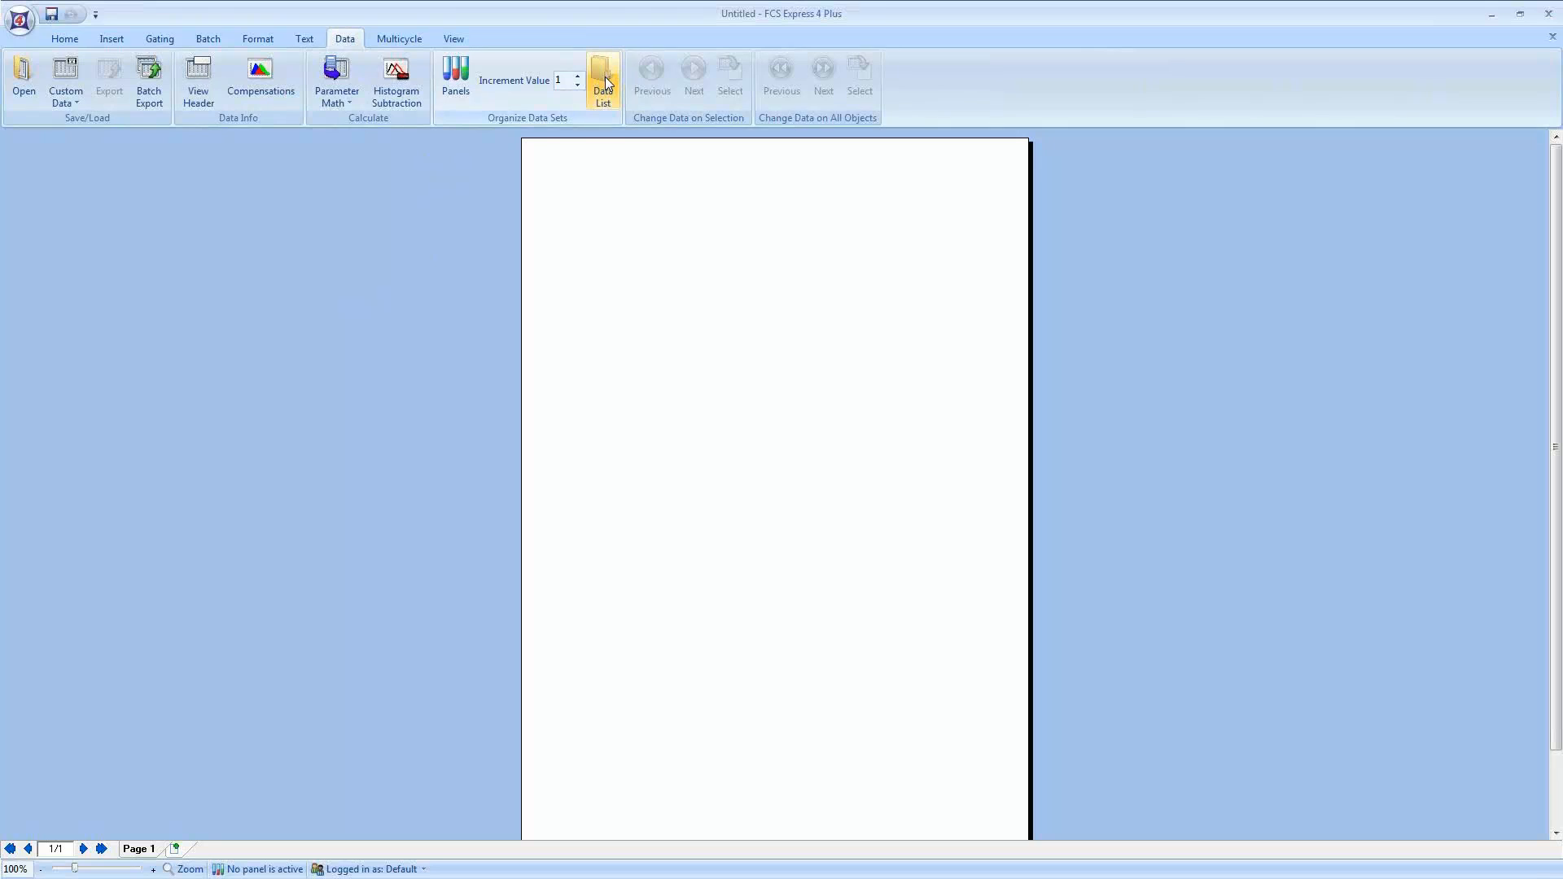
click(609, 74)
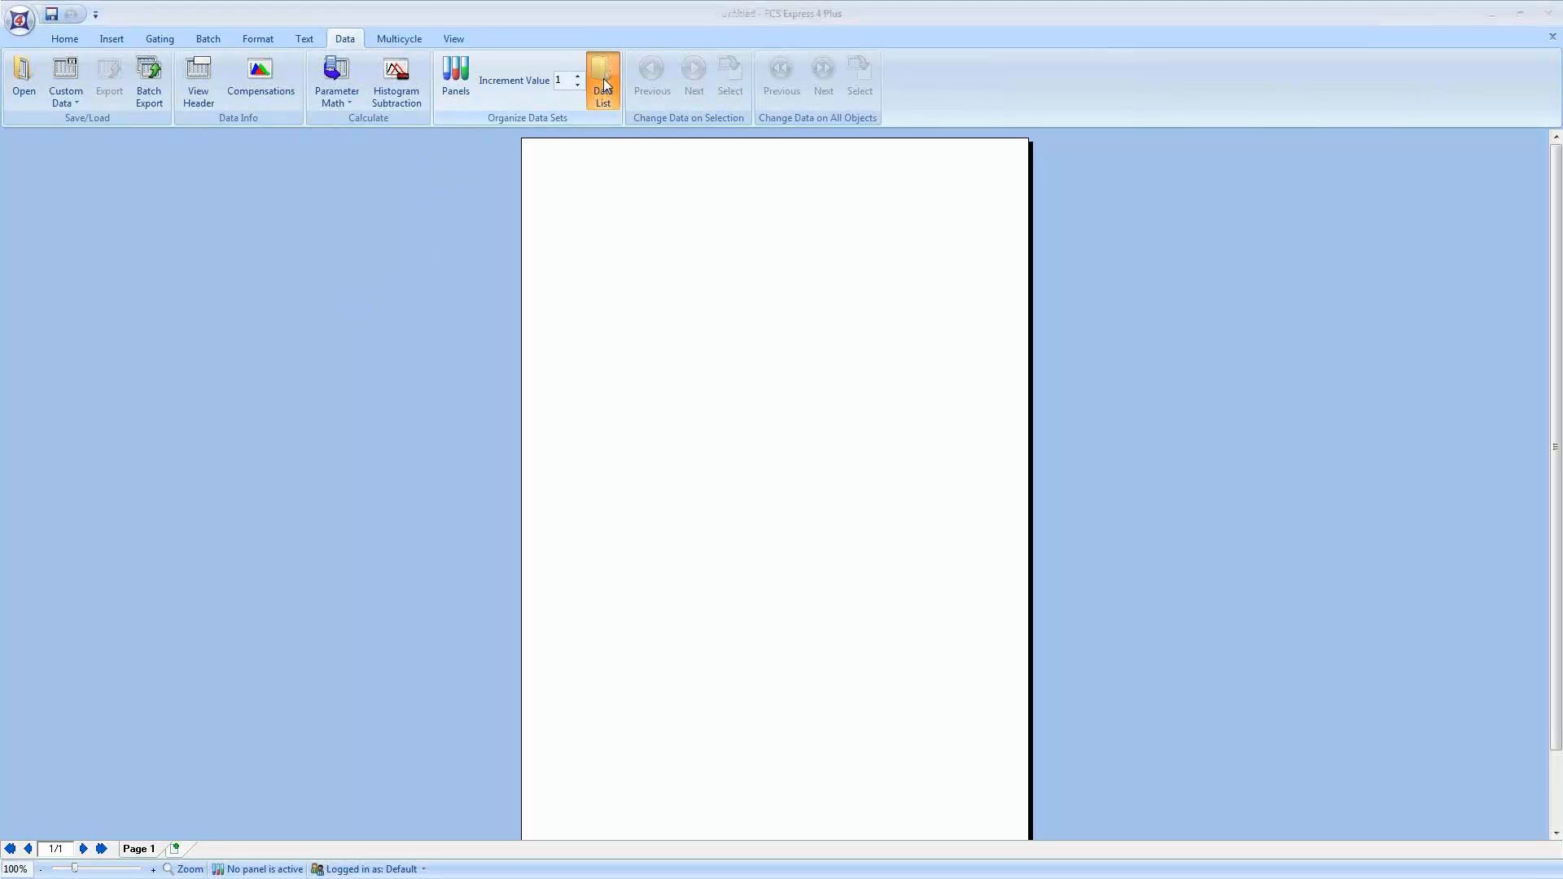
click(683, 341)
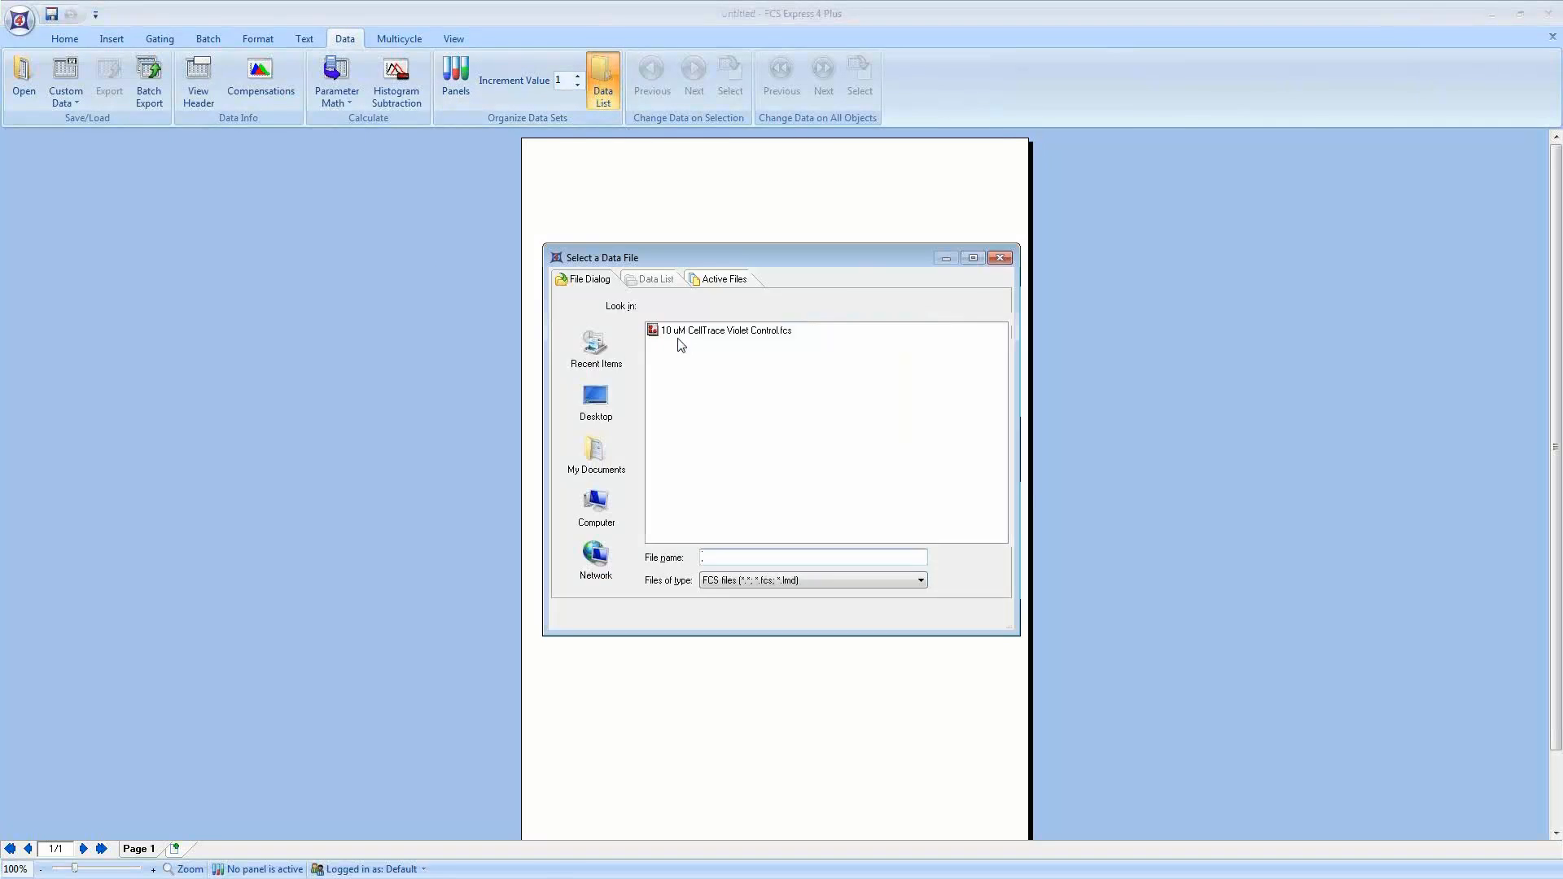
click(729, 333)
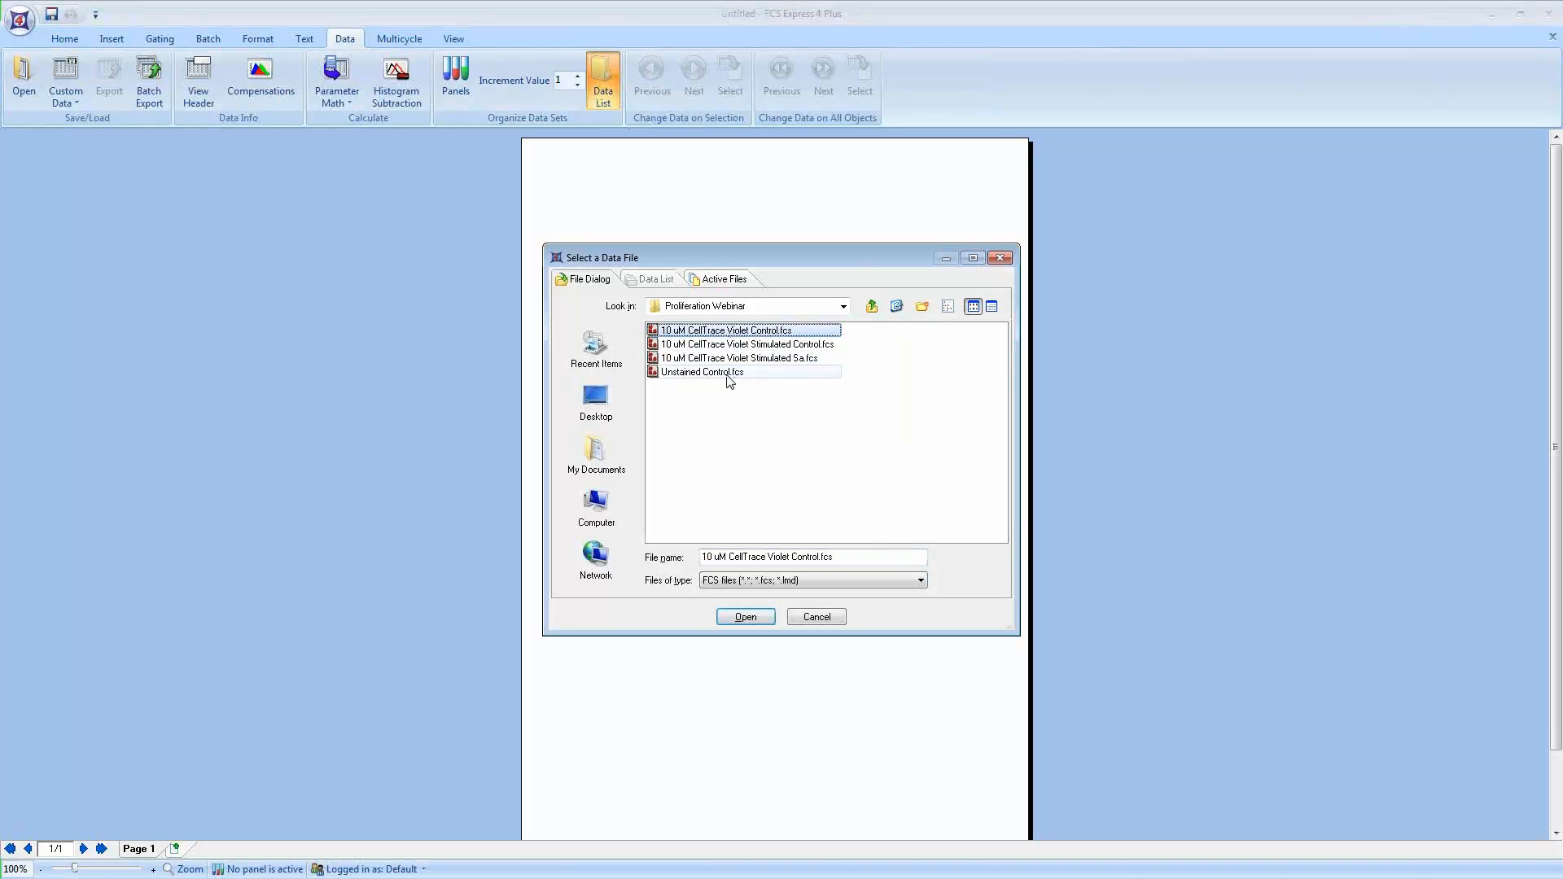
shift+click(728, 372)
click(746, 616)
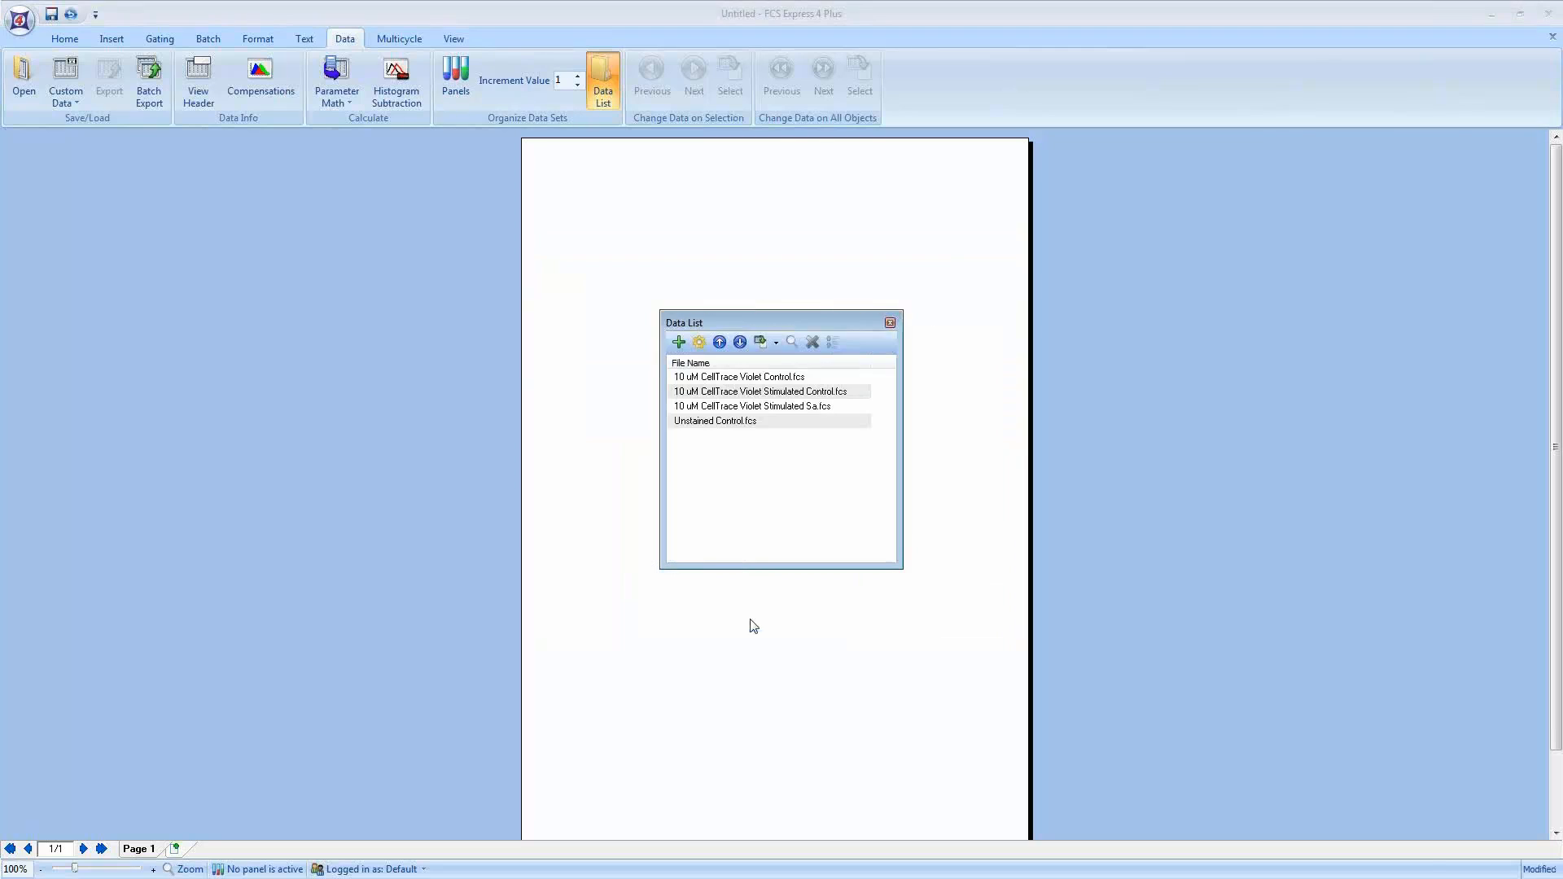
drag(771, 328, 1176, 251)
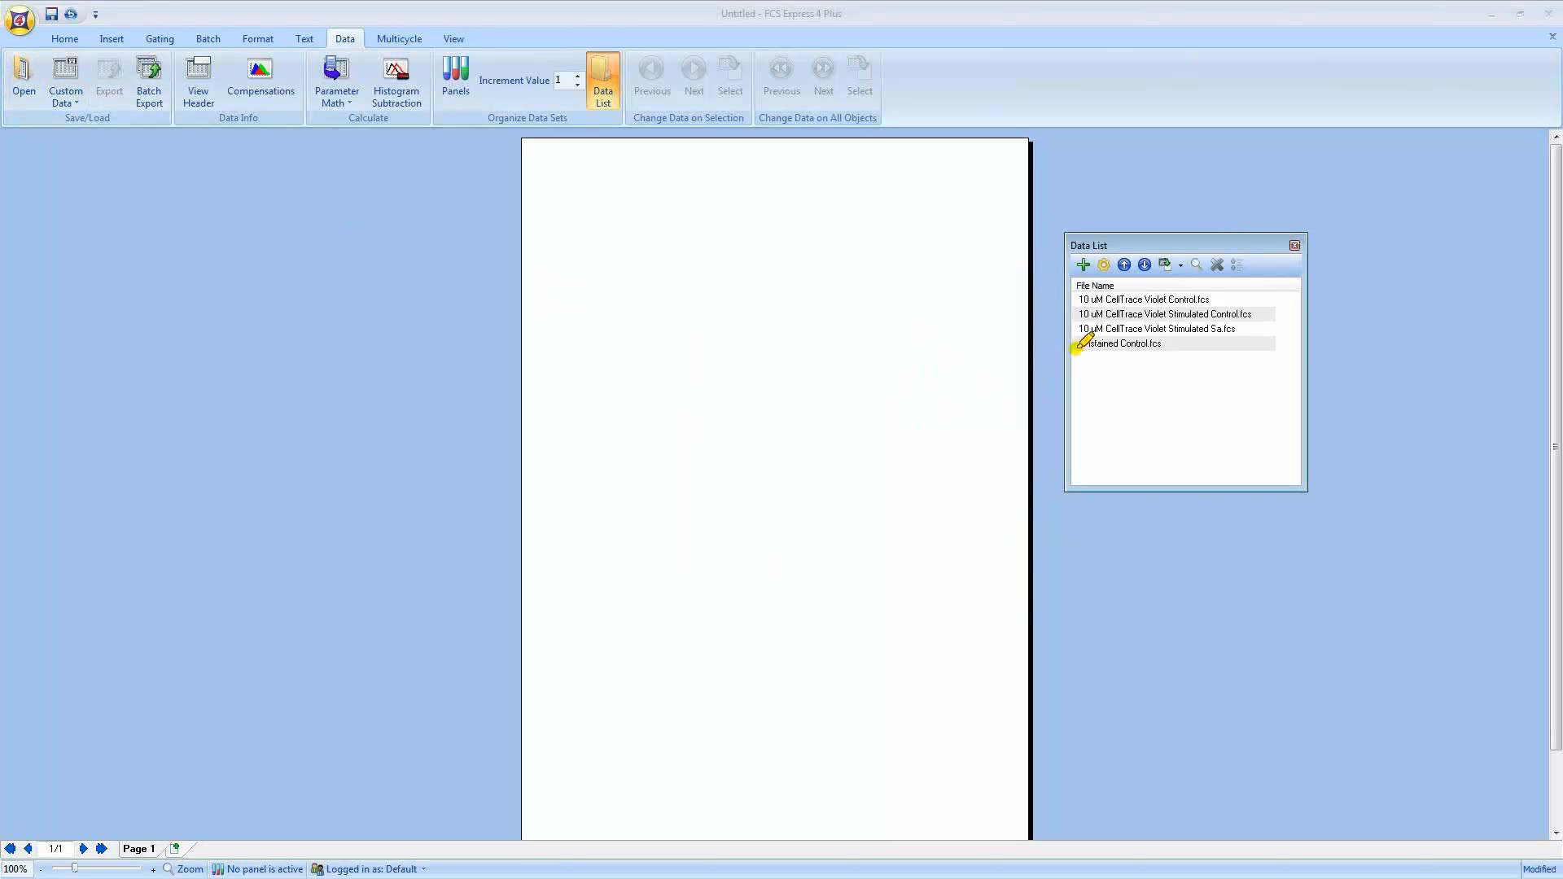
drag(1080, 346, 1176, 352)
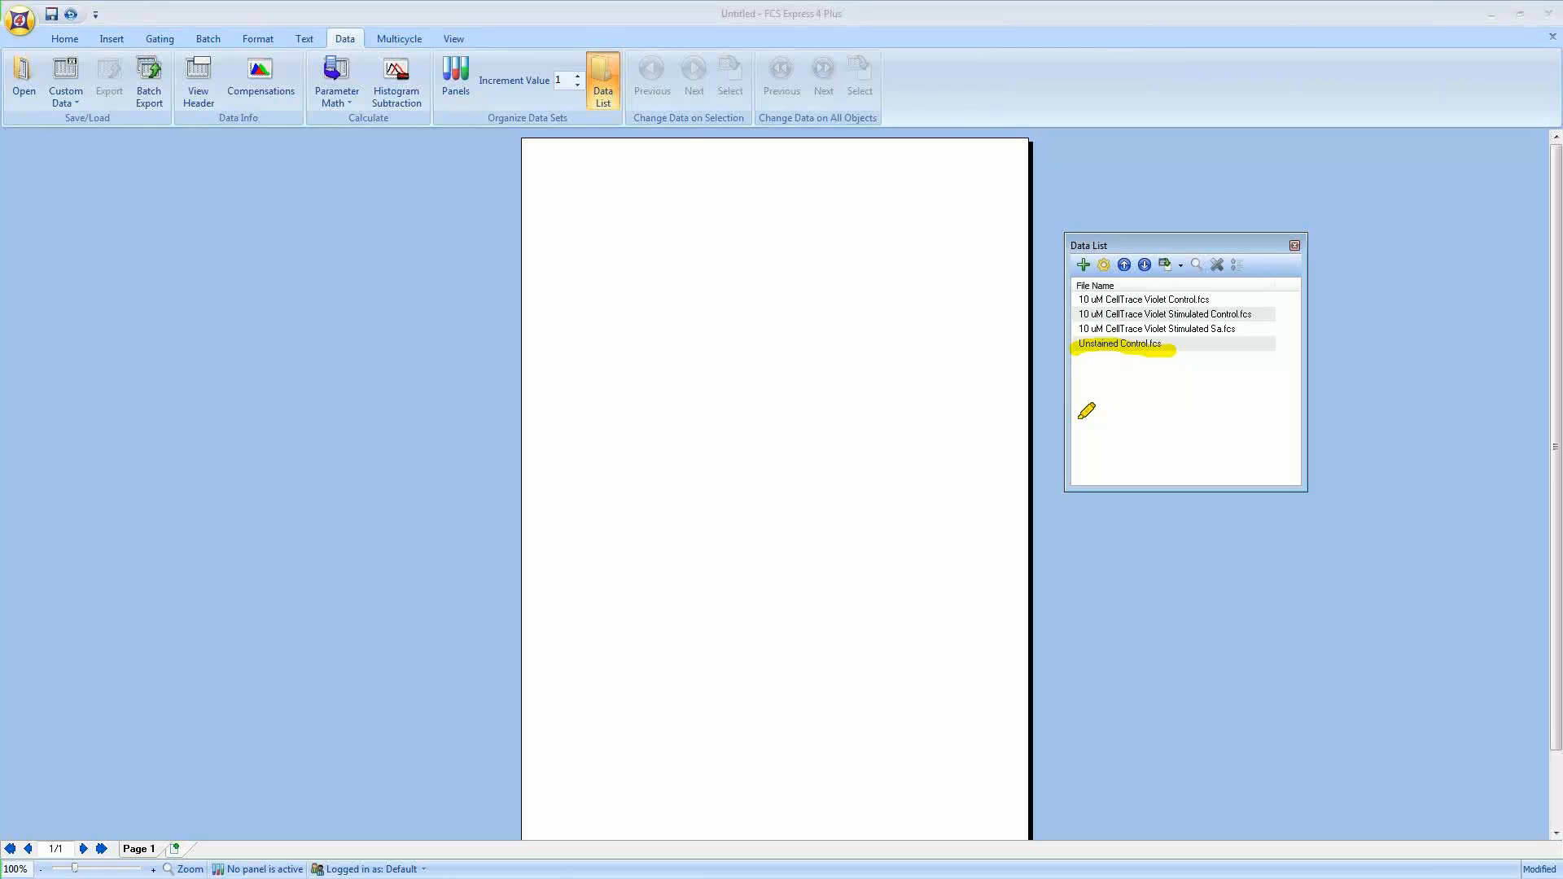
drag(1077, 303, 1214, 298)
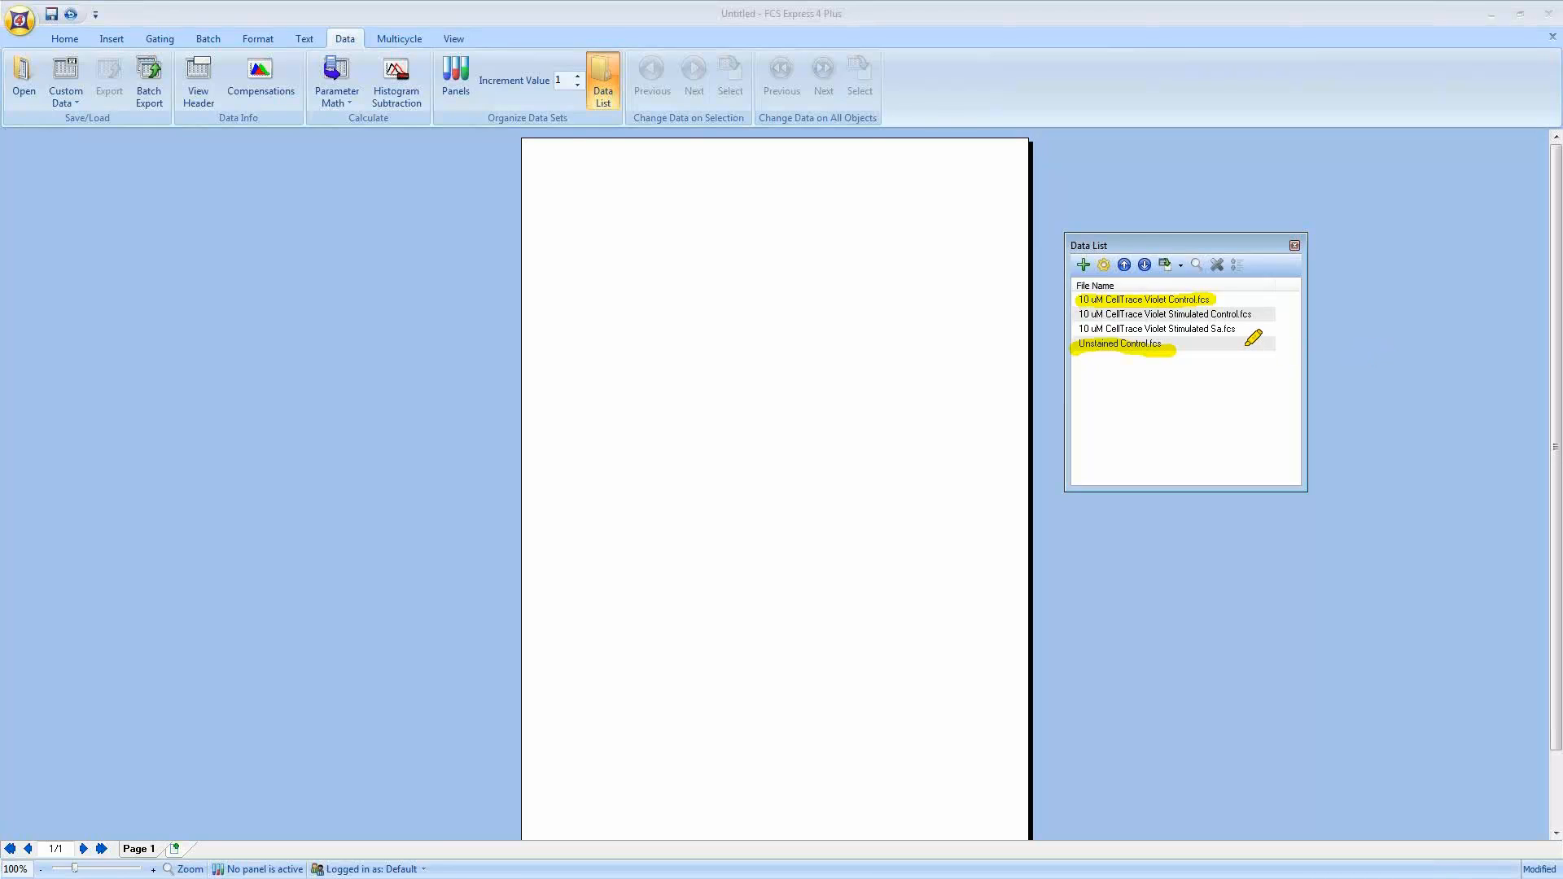
drag(1083, 315, 1257, 312)
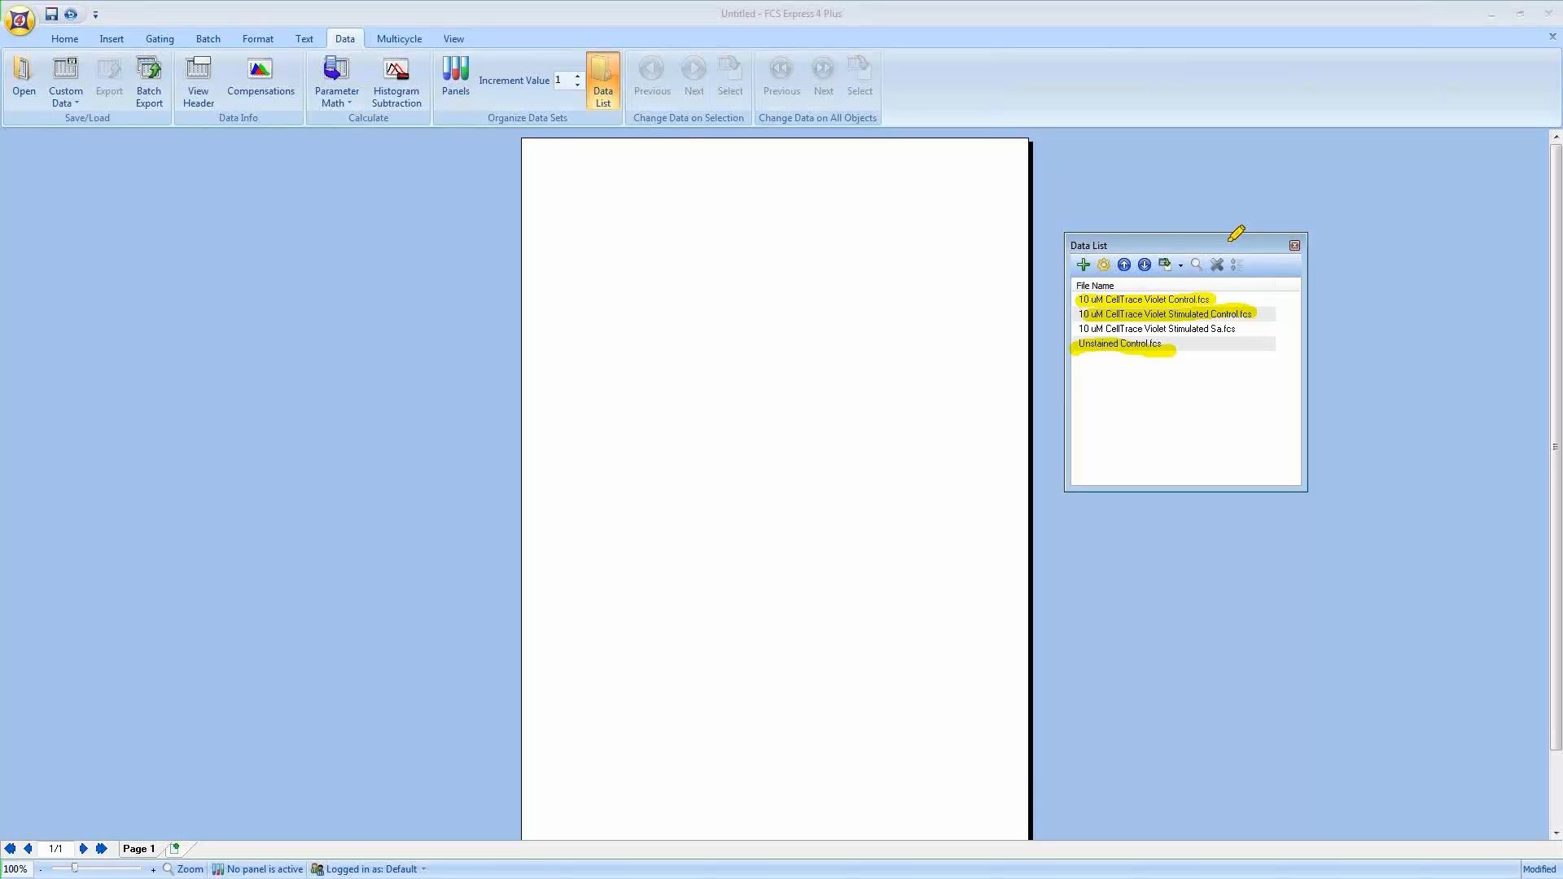
drag(1074, 331, 1237, 331)
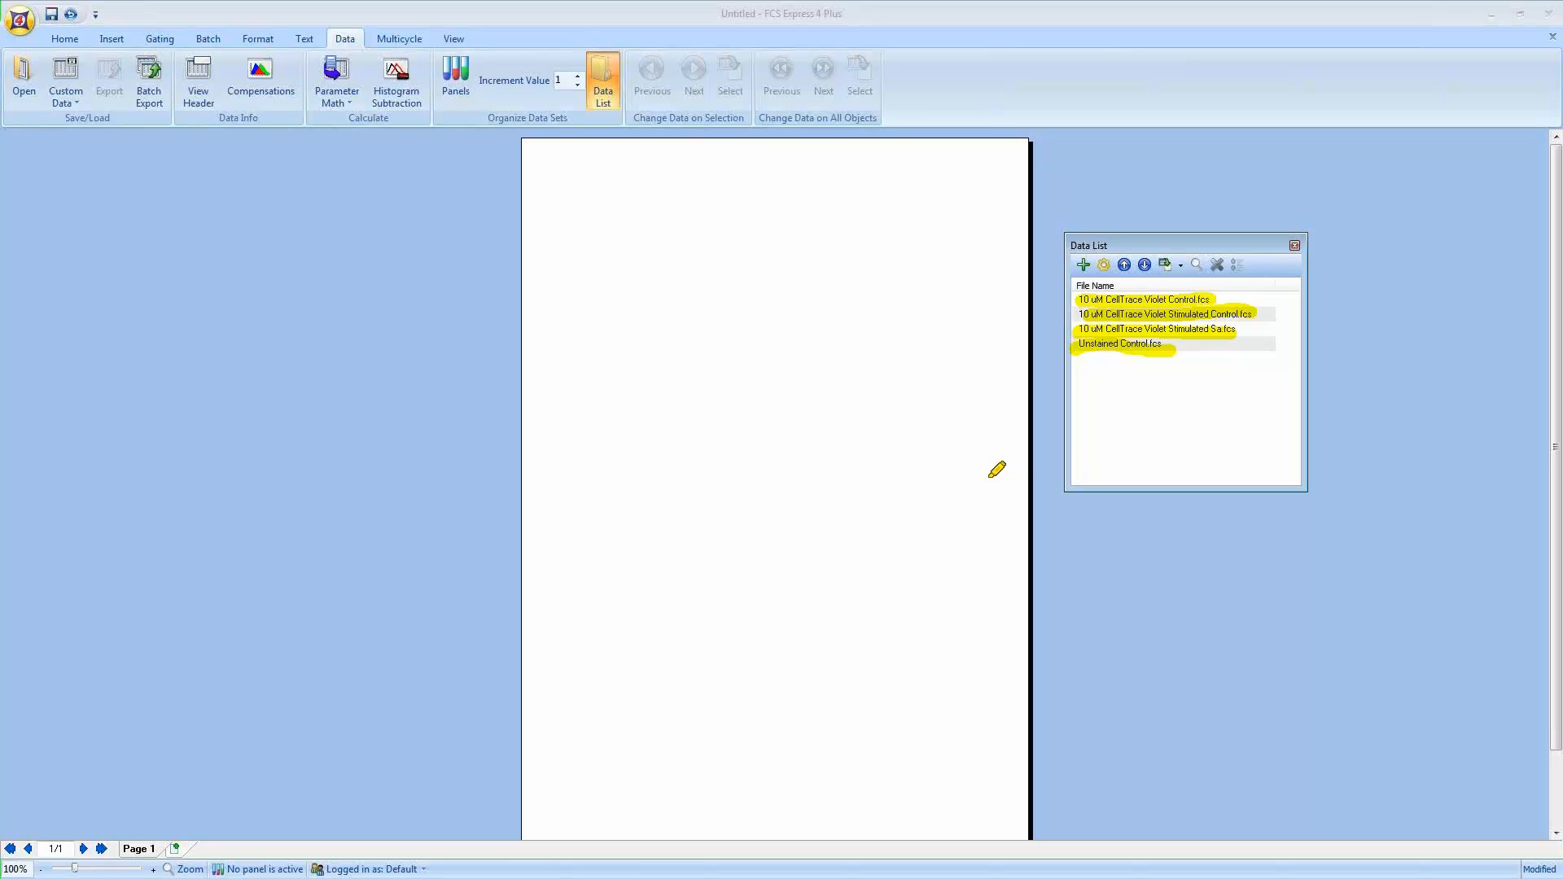
drag(1195, 350, 1172, 349)
drag(1235, 297, 1245, 301)
key(Escape)
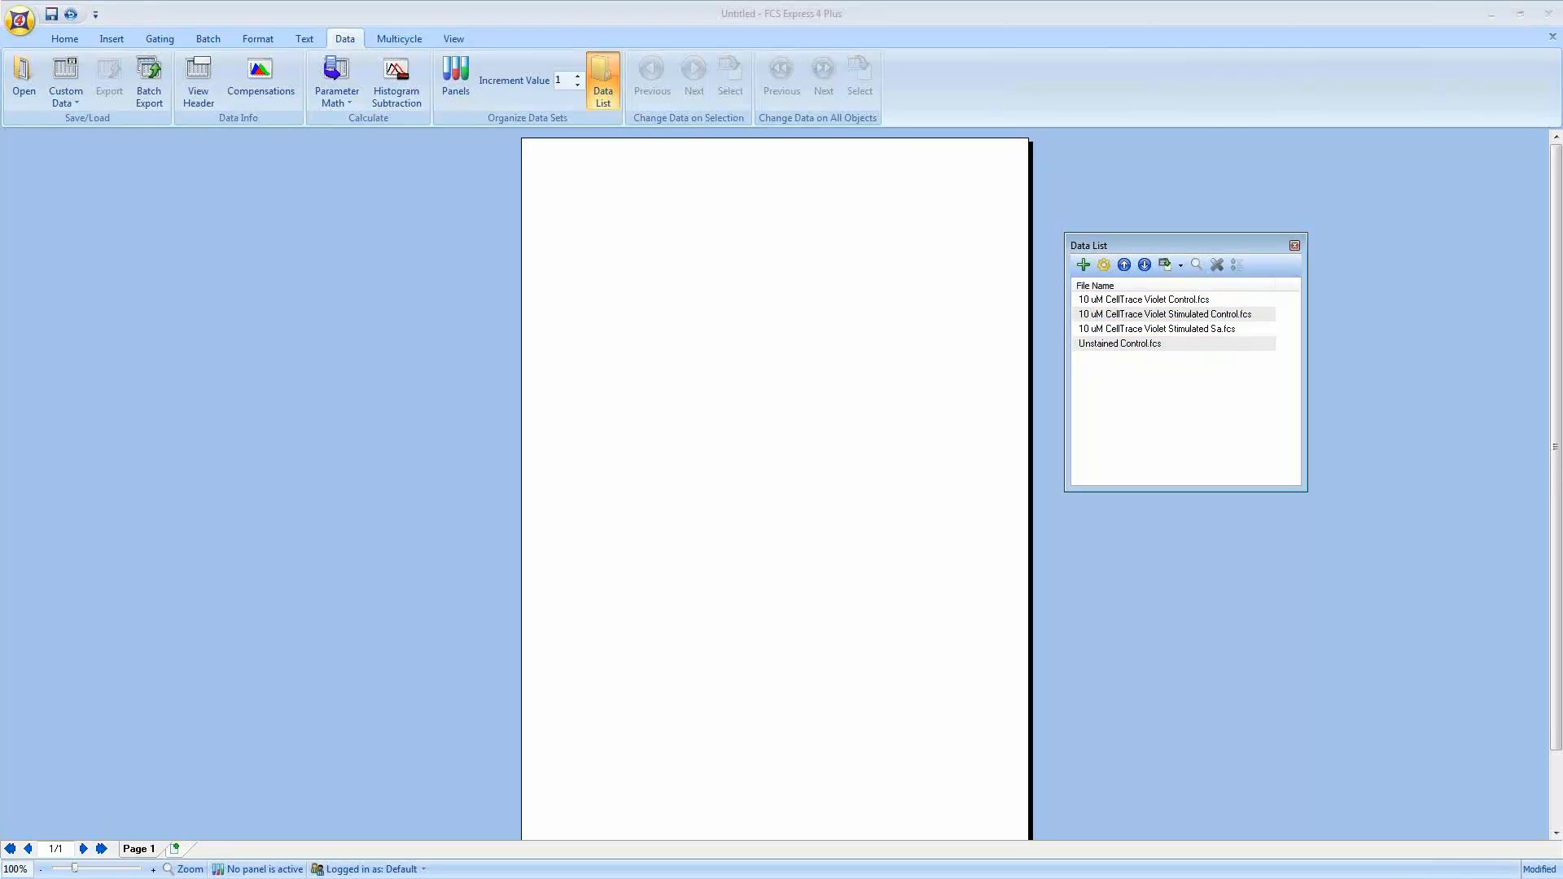
Step: Open Unstained Control.fcs on the page as a Color Dot plot and move it to the page's top-left corner
drag(1151, 243, 1220, 179)
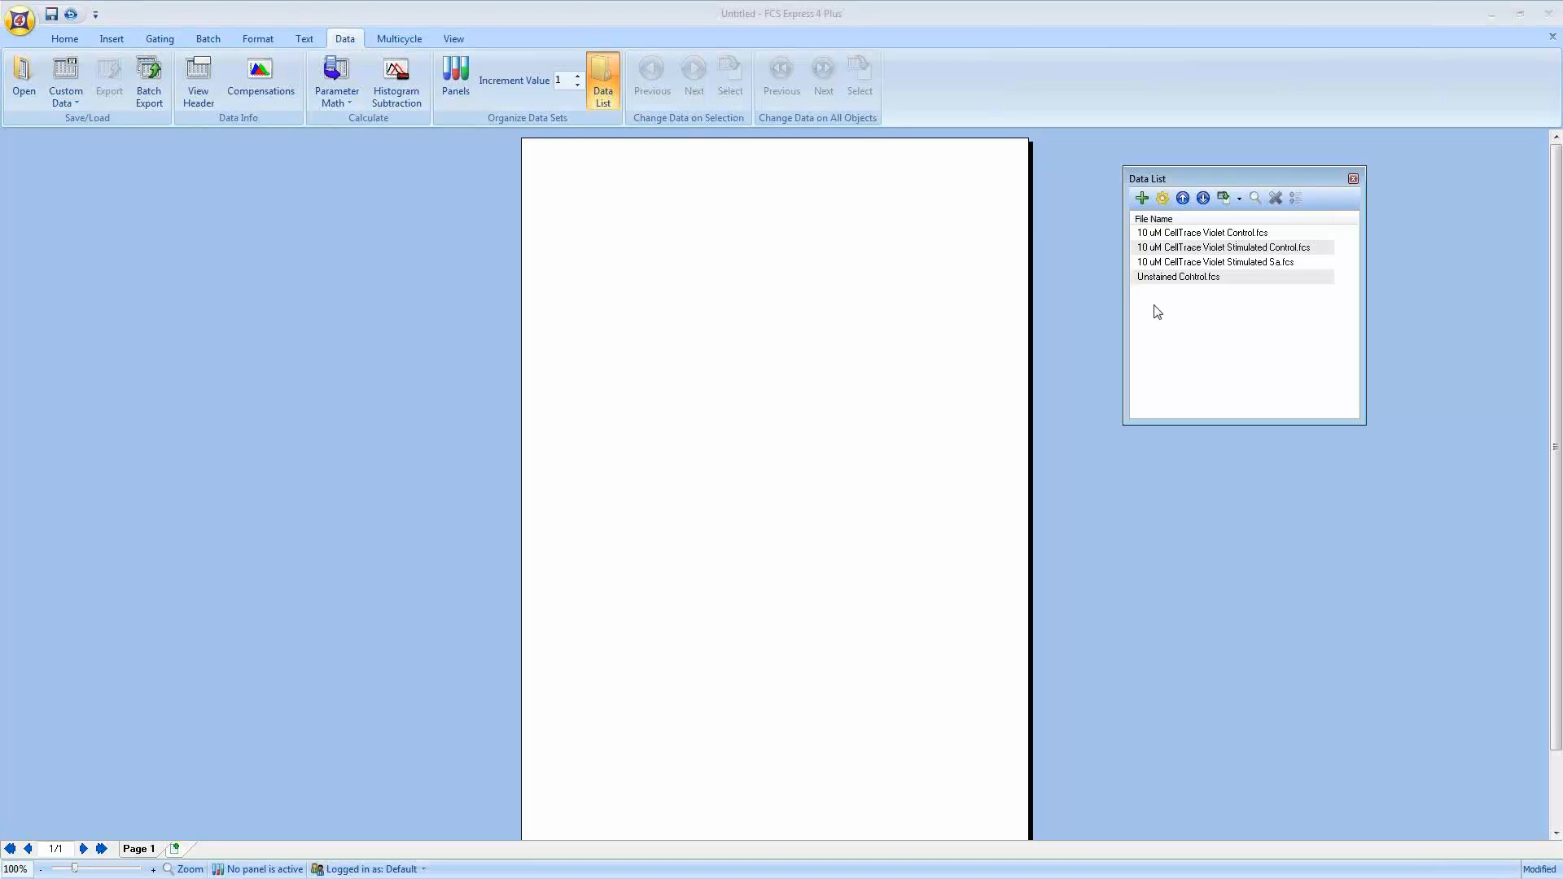
drag(1177, 280, 600, 205)
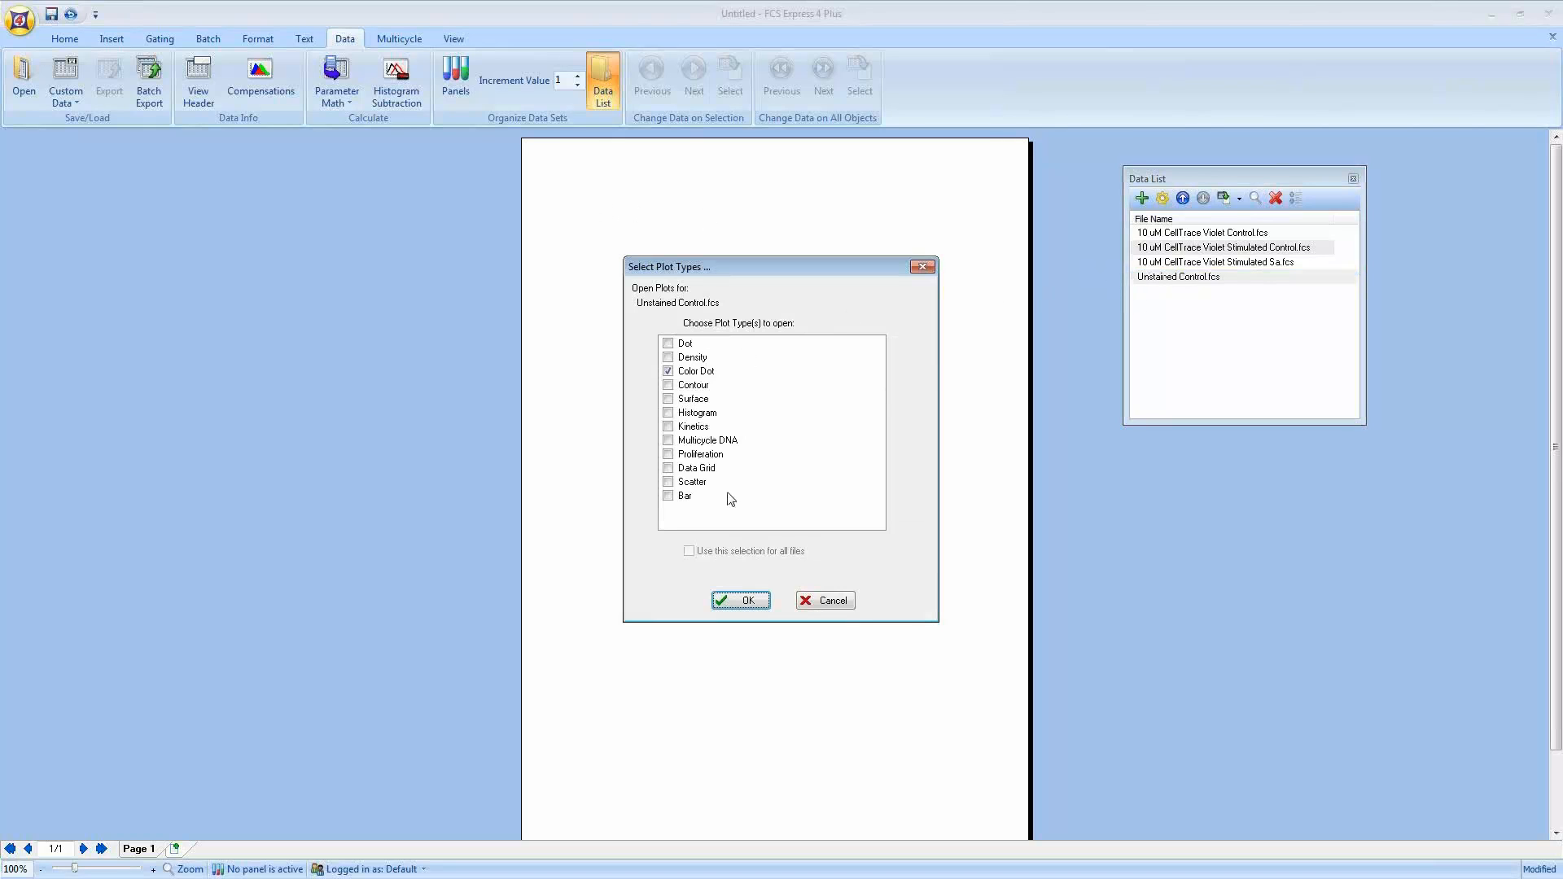
click(742, 601)
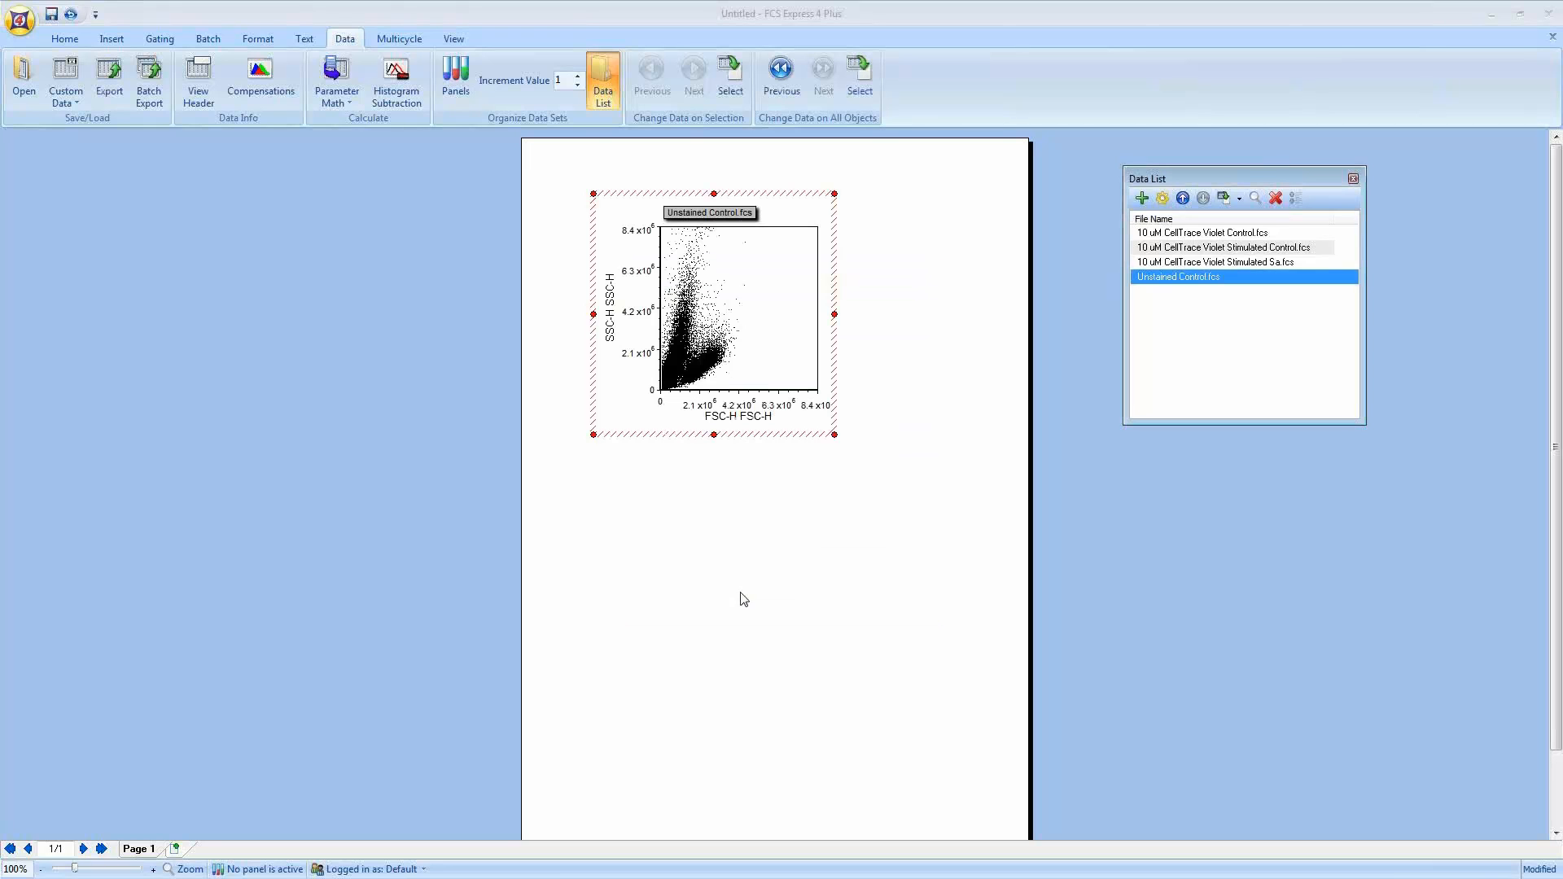
drag(617, 181, 554, 139)
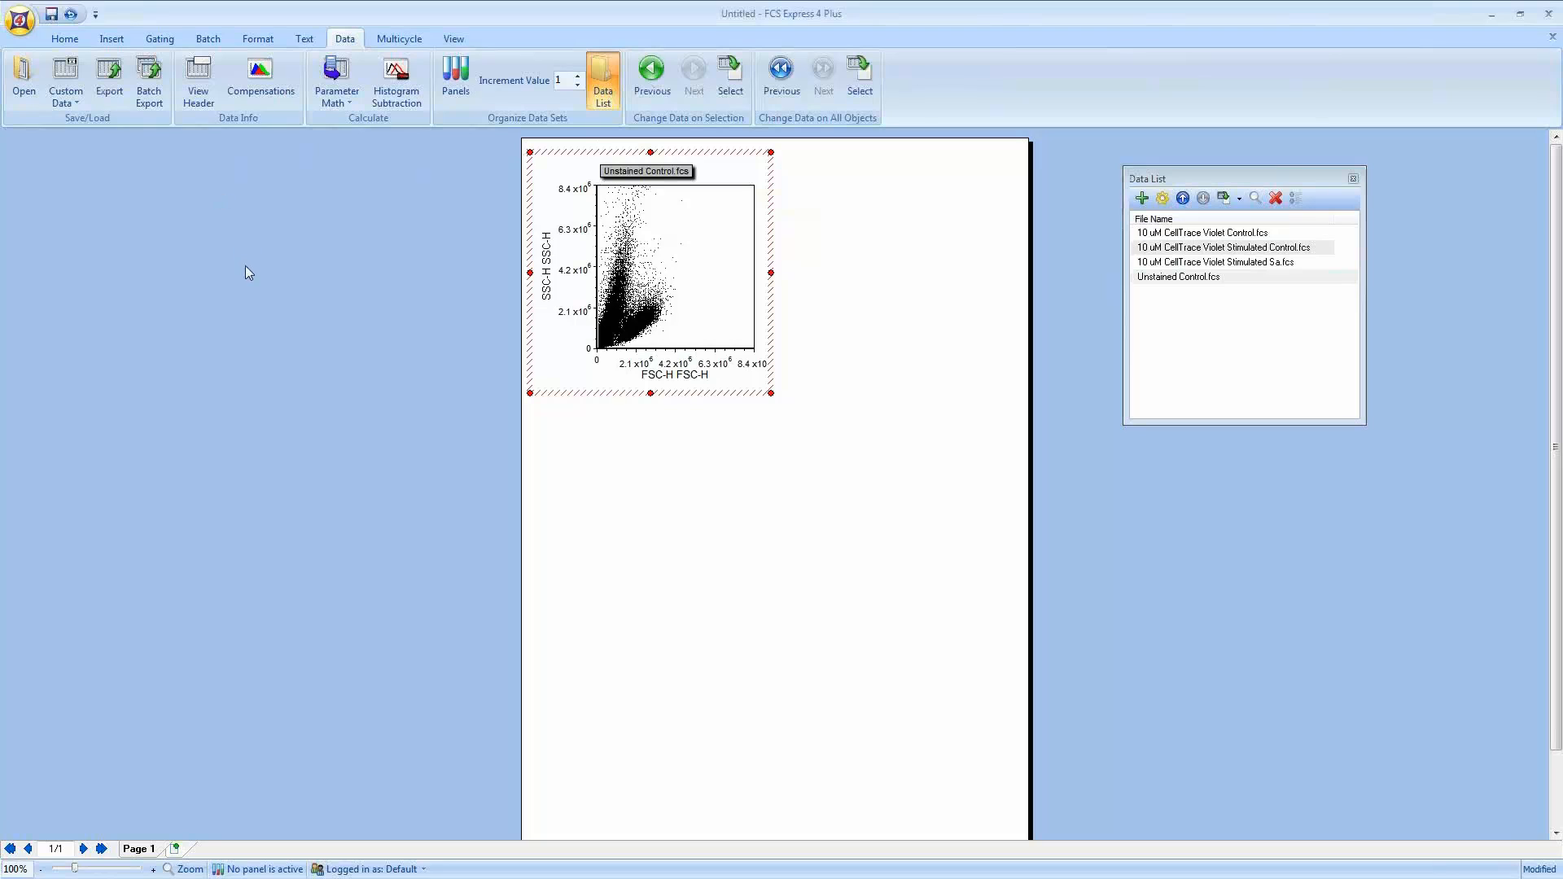
Step: Draw a polygon gate around the live cell population on the FSC/SSC plot and name it SSC FSC Live
click(160, 42)
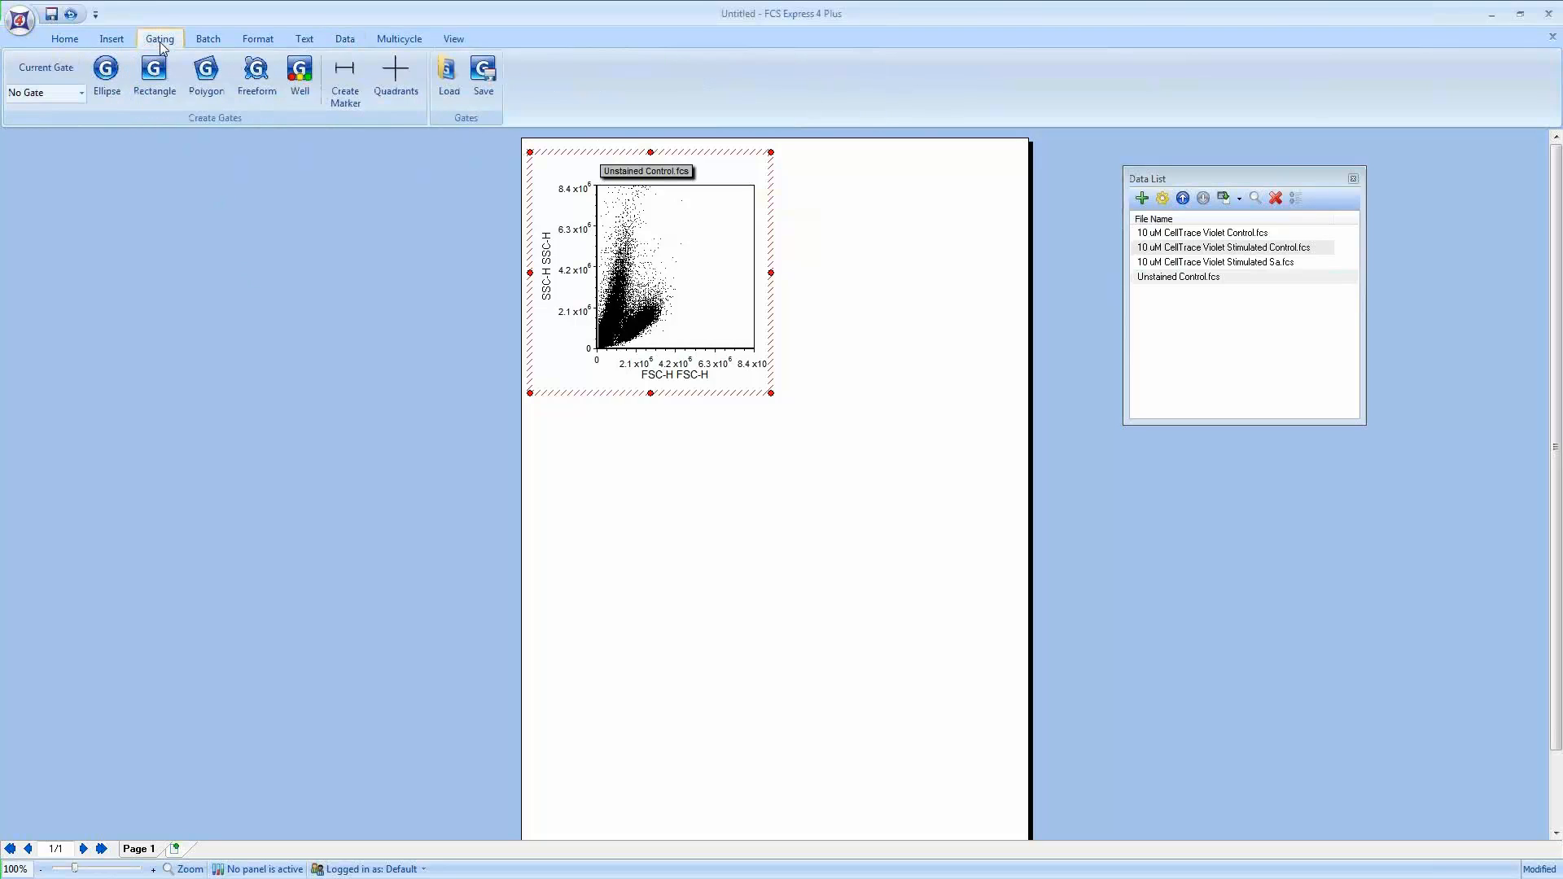
click(206, 74)
click(648, 258)
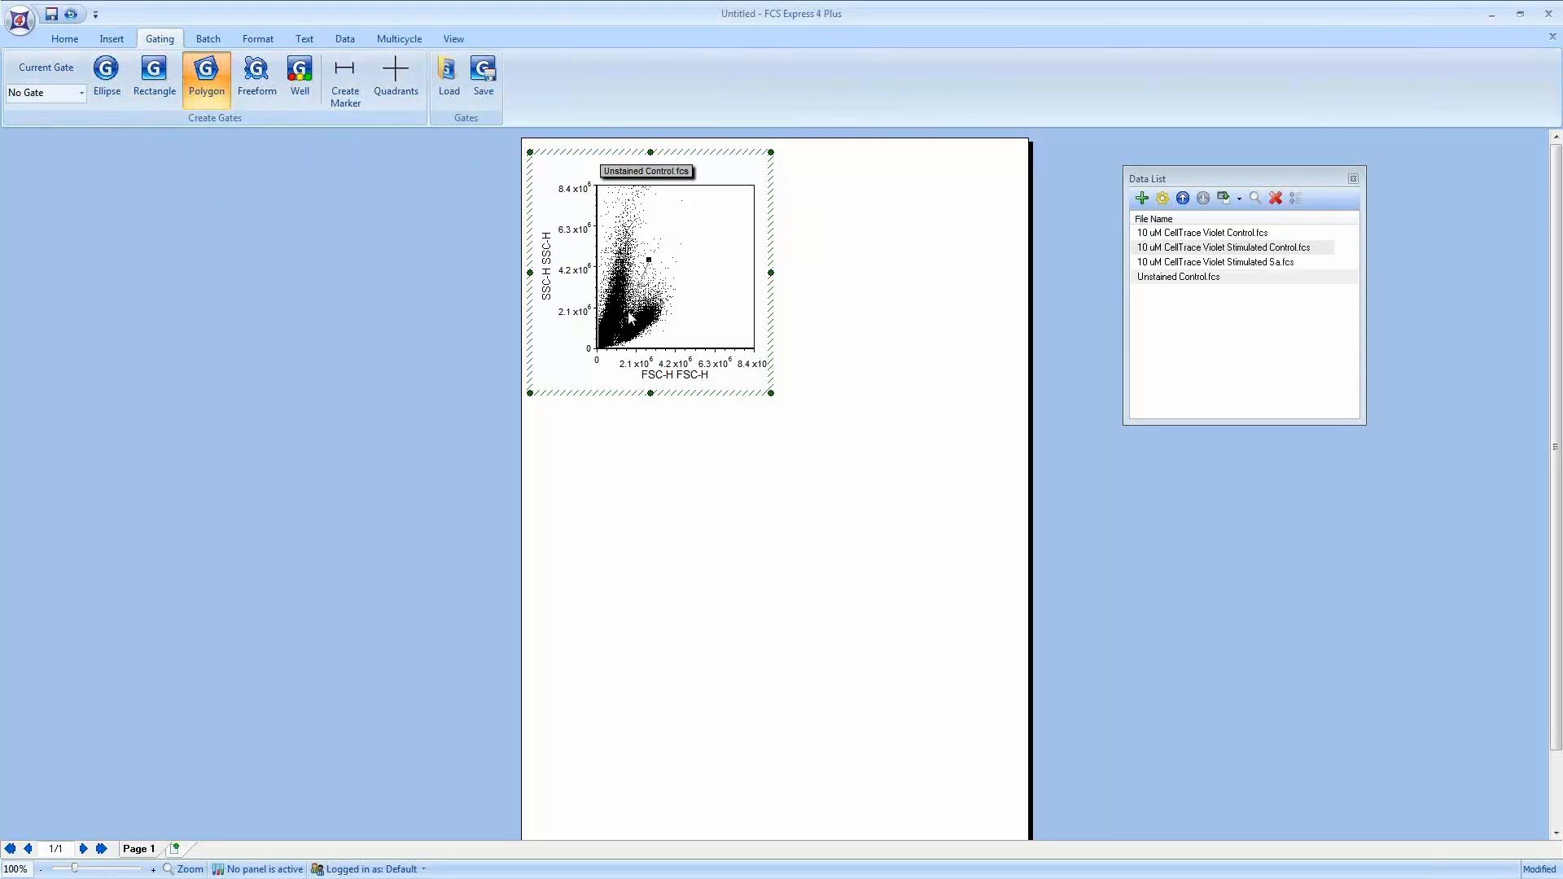
click(629, 310)
click(616, 336)
click(616, 346)
click(646, 341)
click(668, 328)
click(669, 307)
click(668, 289)
click(660, 277)
double_click(661, 278)
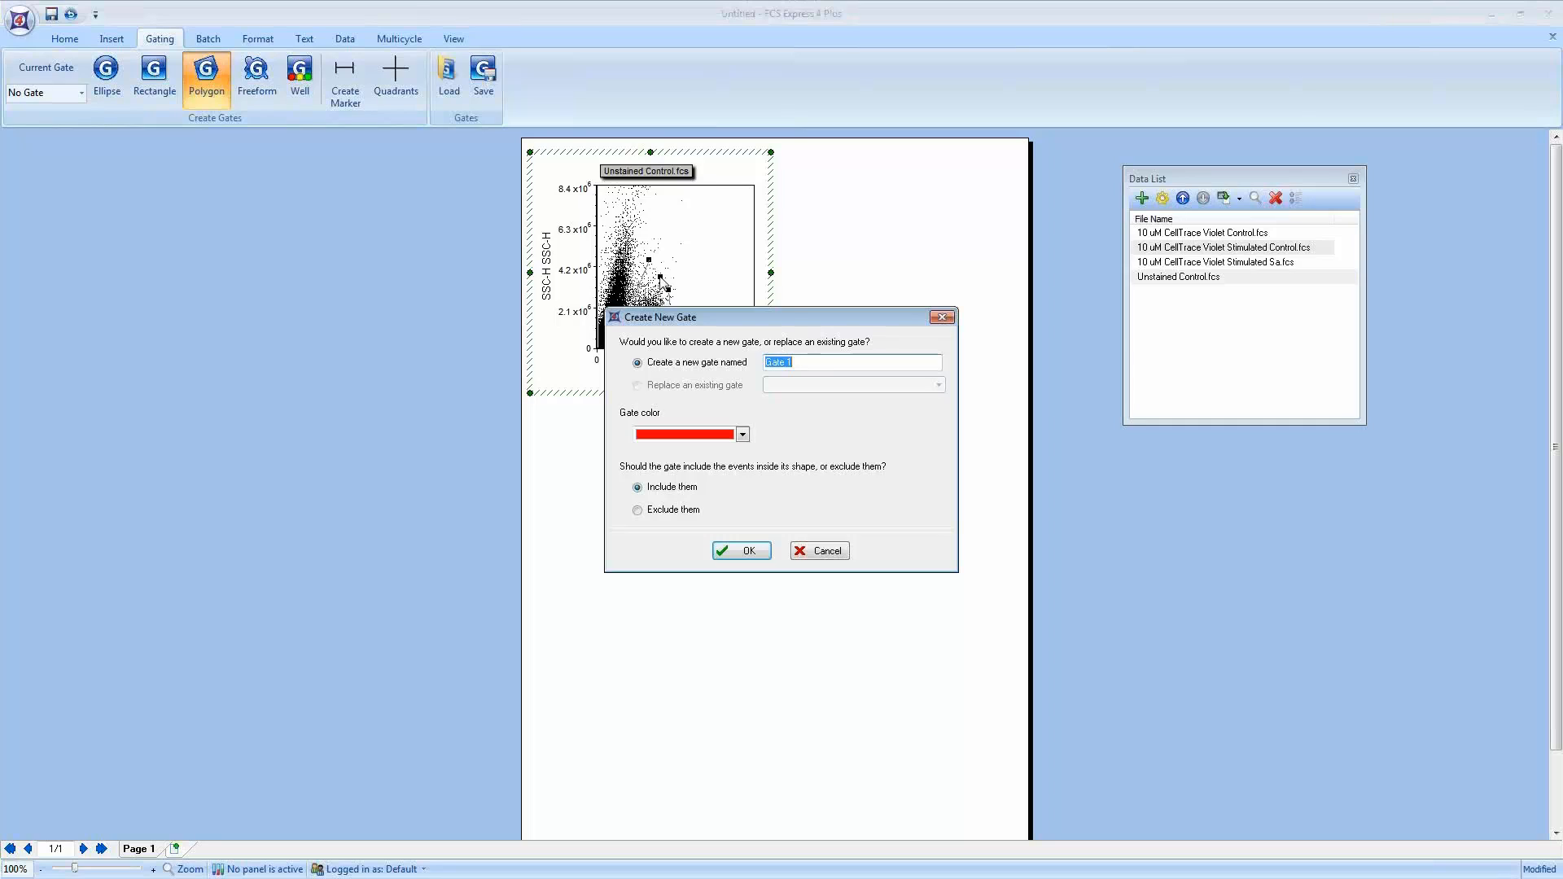
text(SSC FSC Live)
key(Return)
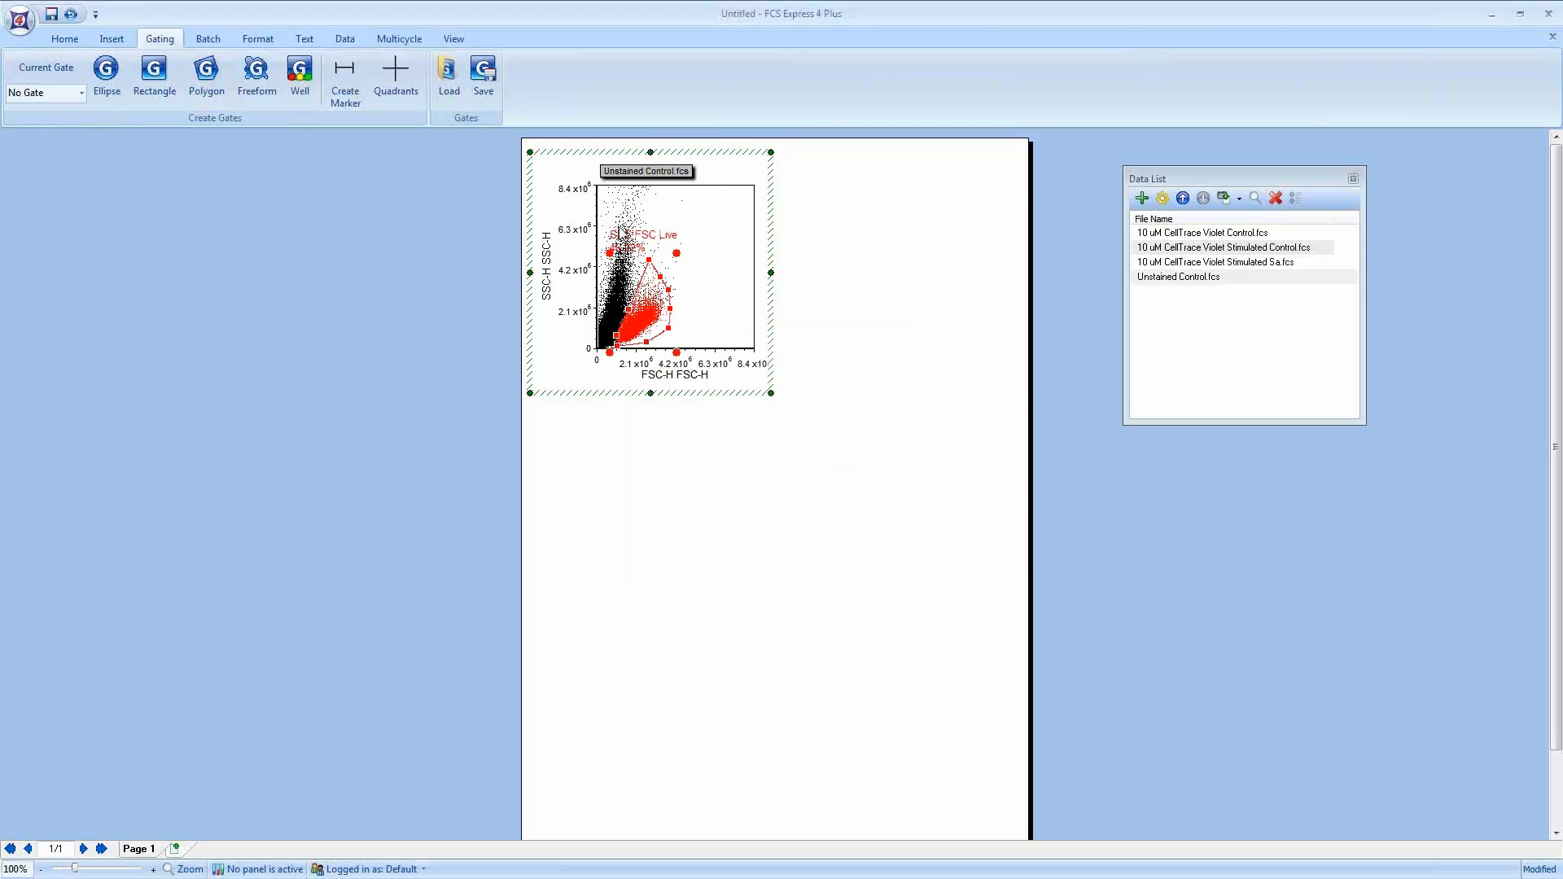
Step: Insert a Gate View legend for the gates beside the page and make it narrower
click(110, 39)
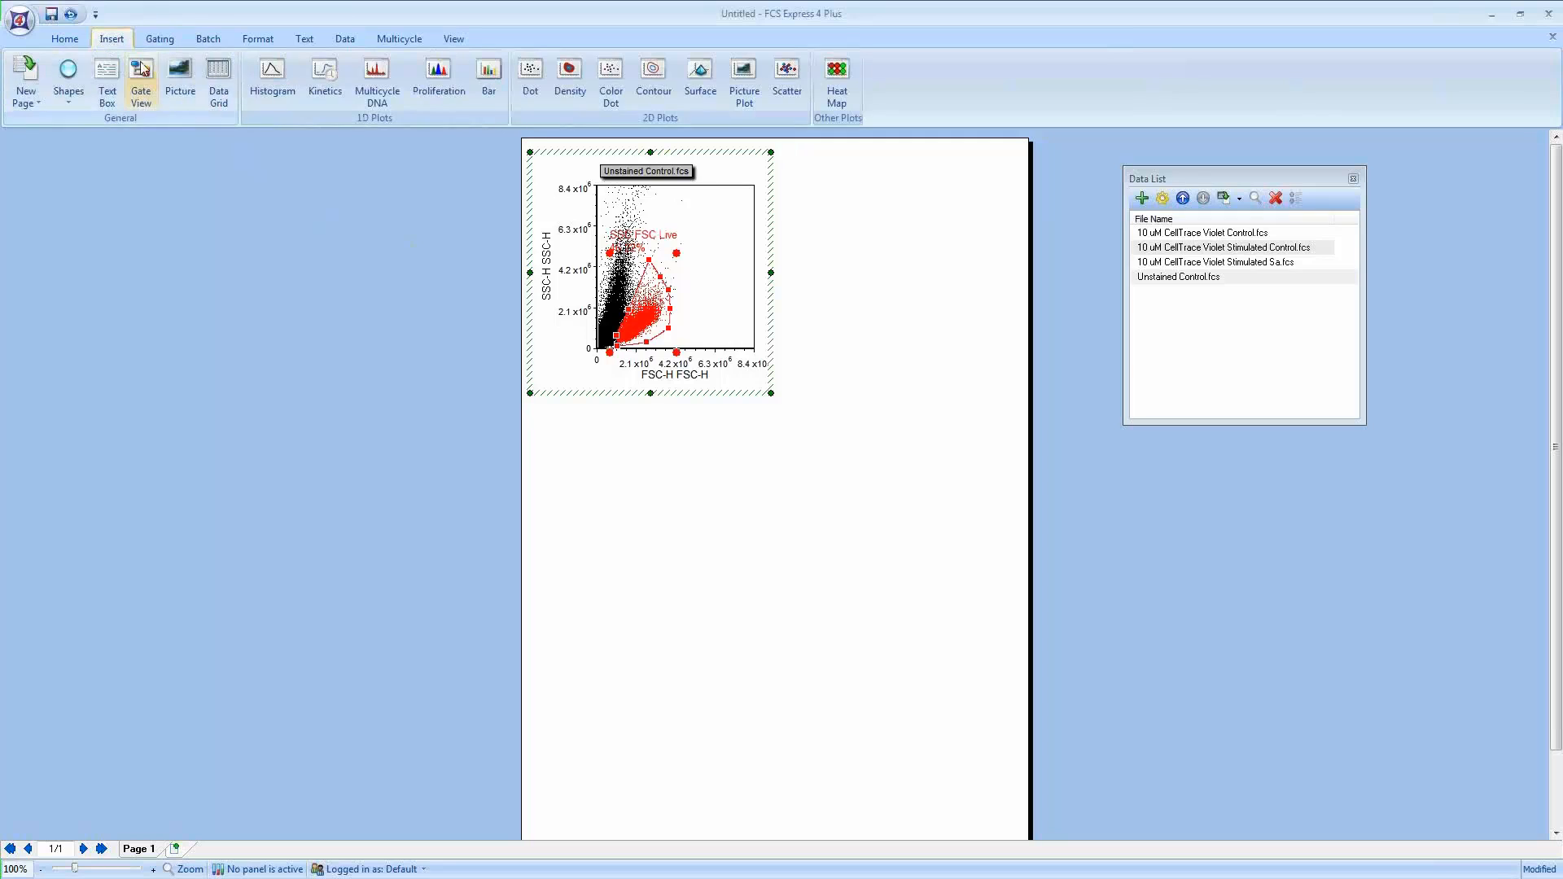
click(140, 77)
click(228, 198)
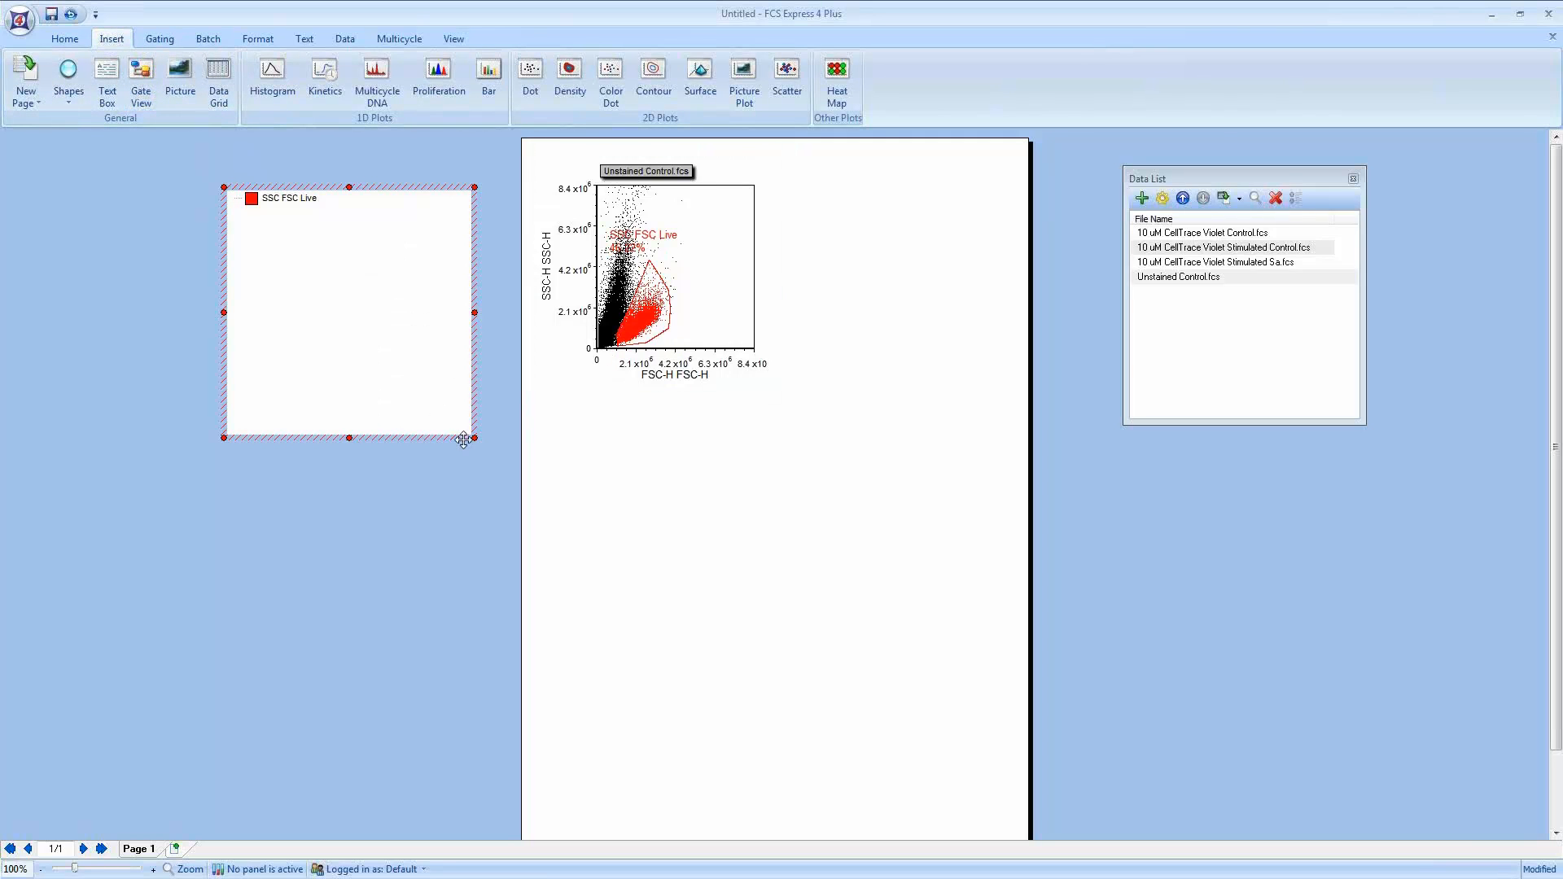
drag(474, 438, 384, 441)
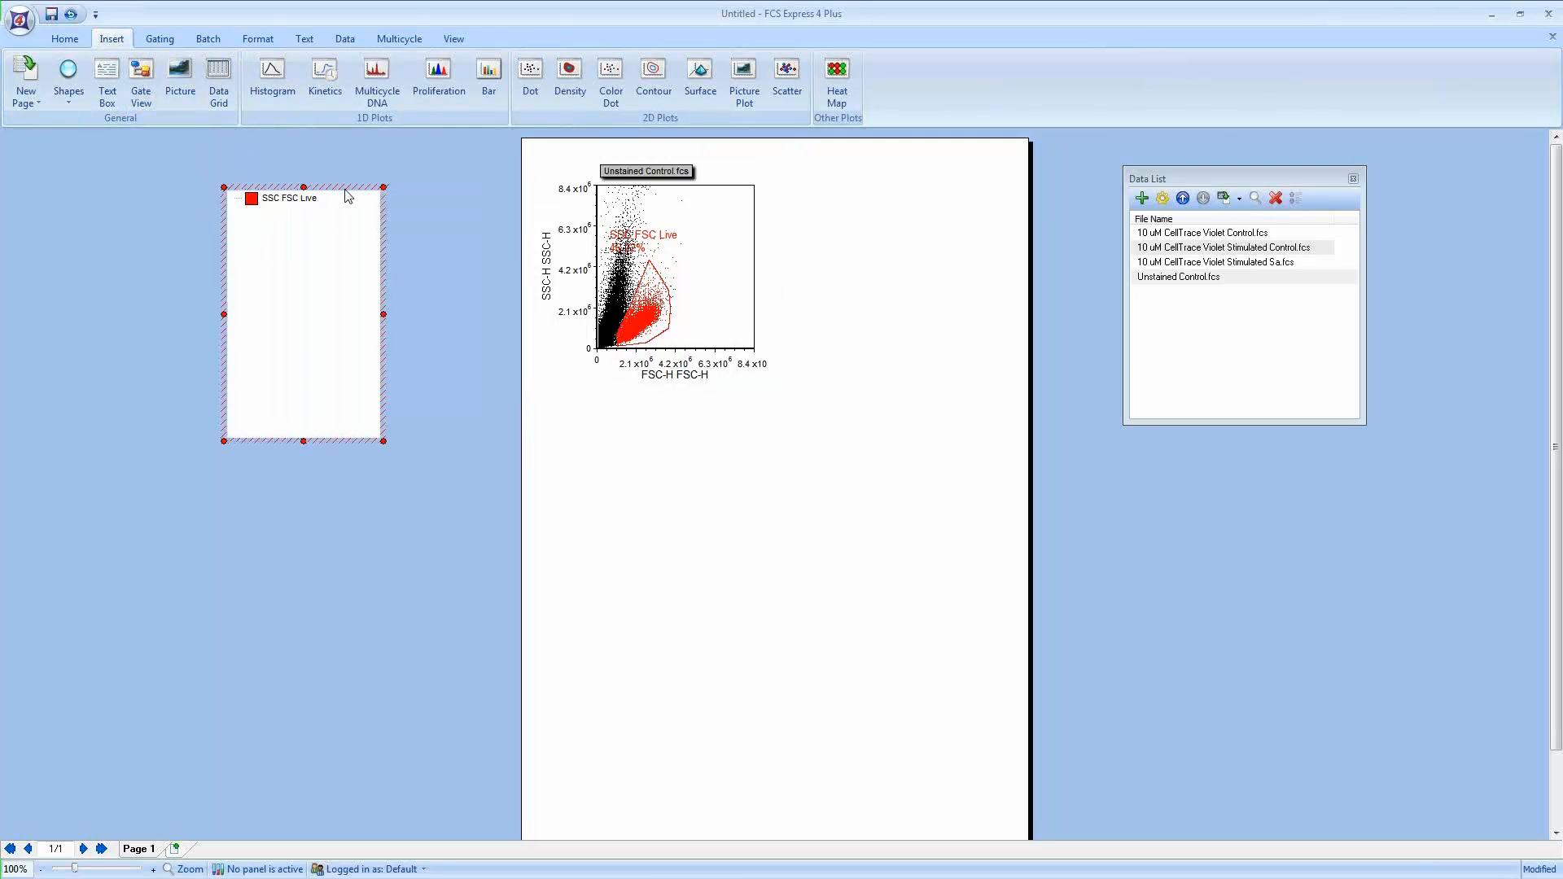
drag(346, 187, 411, 177)
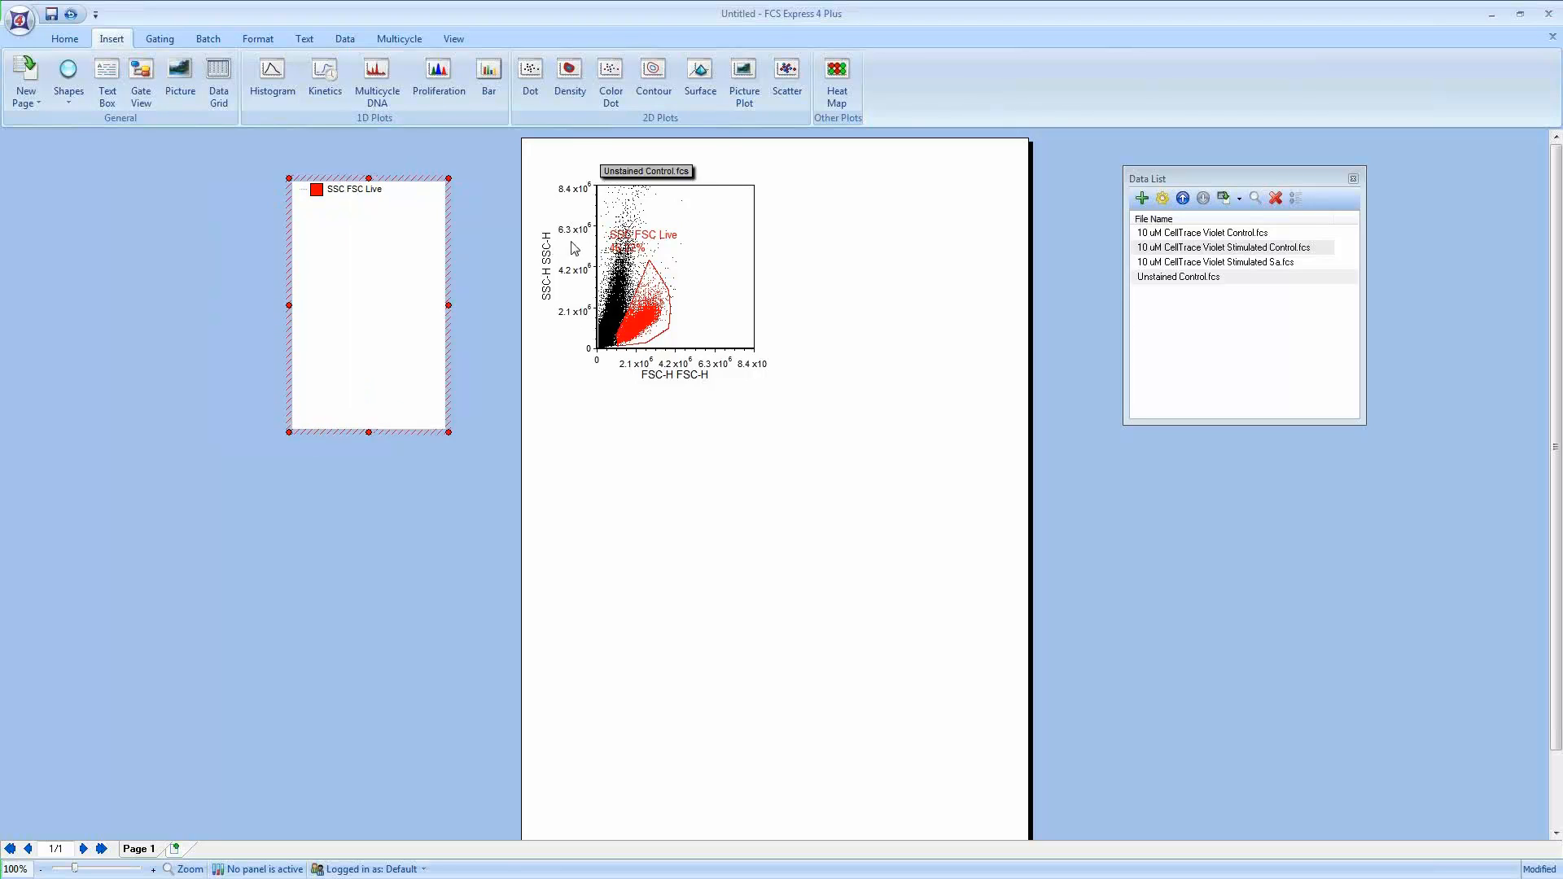
Step: Create a second dot plot of the SSC FSC Live population next to the first plot
click(671, 375)
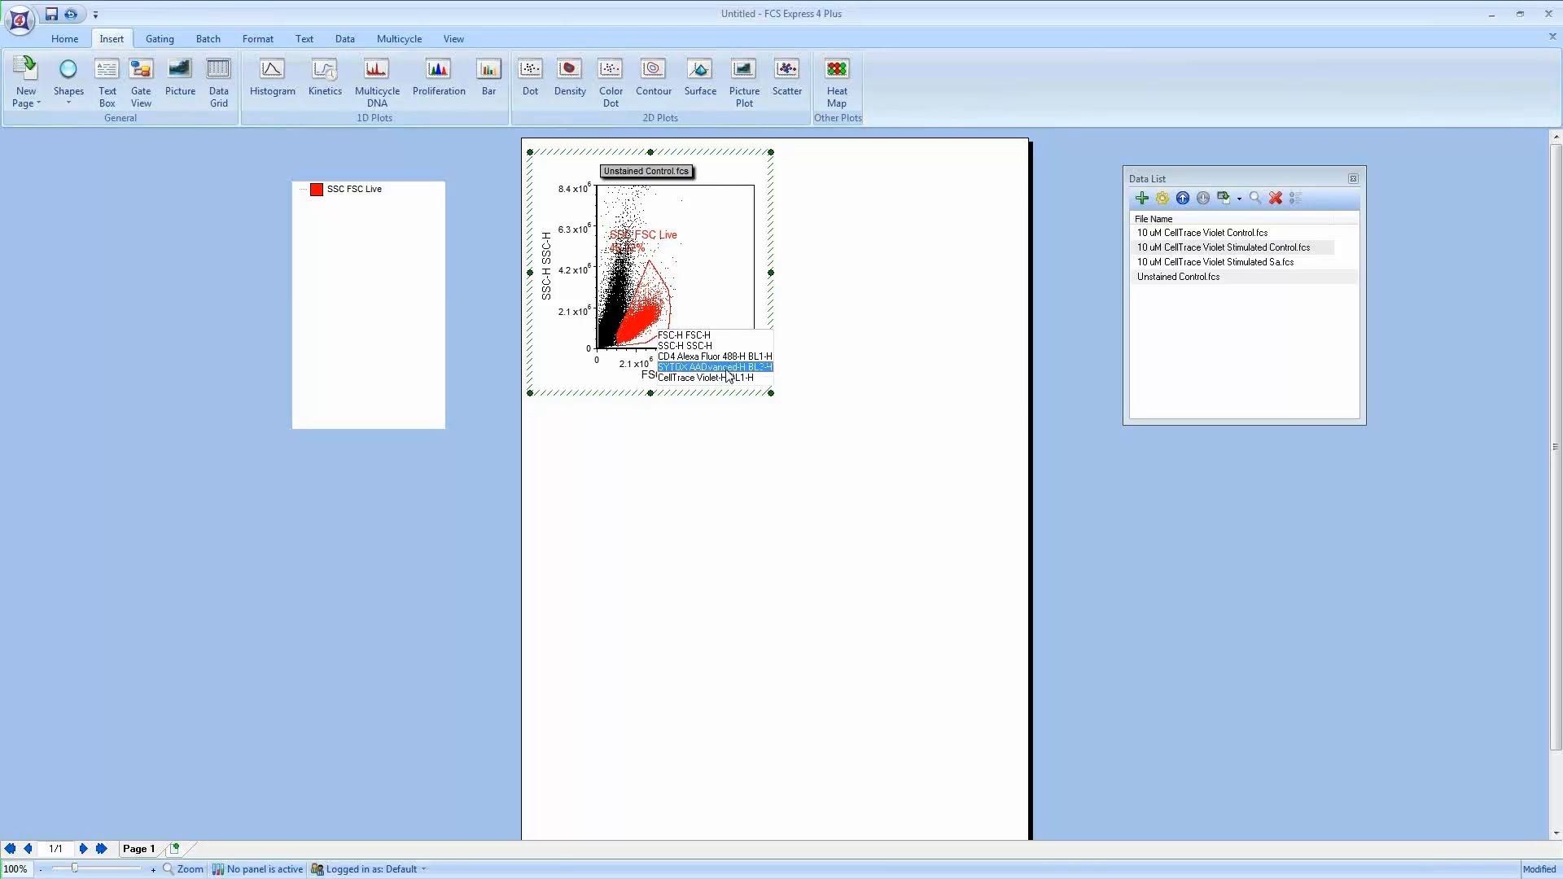
click(863, 356)
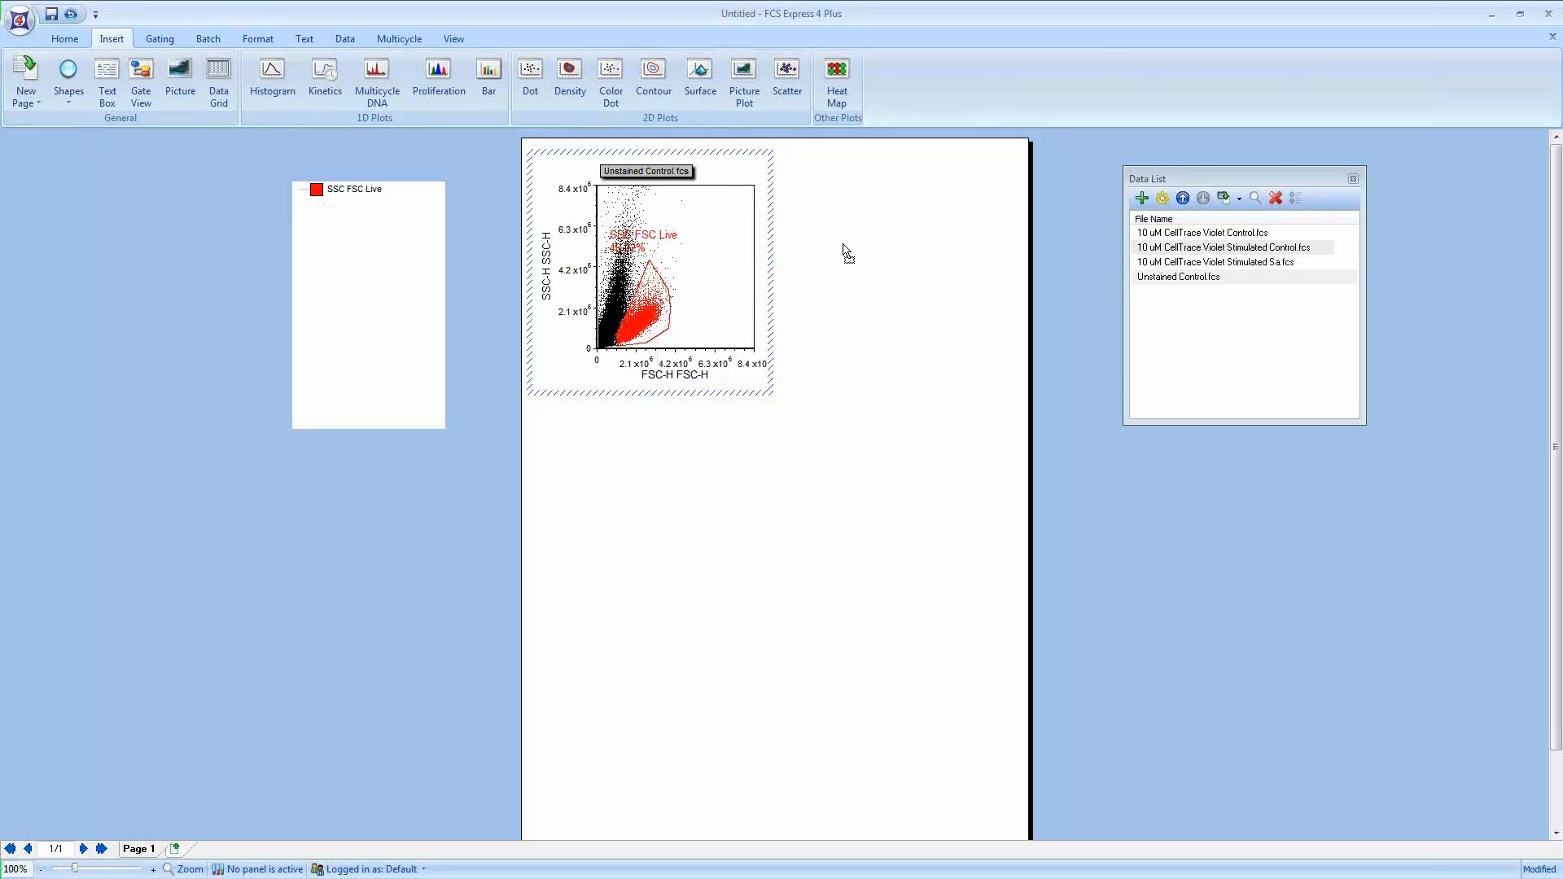
drag(844, 252, 791, 160)
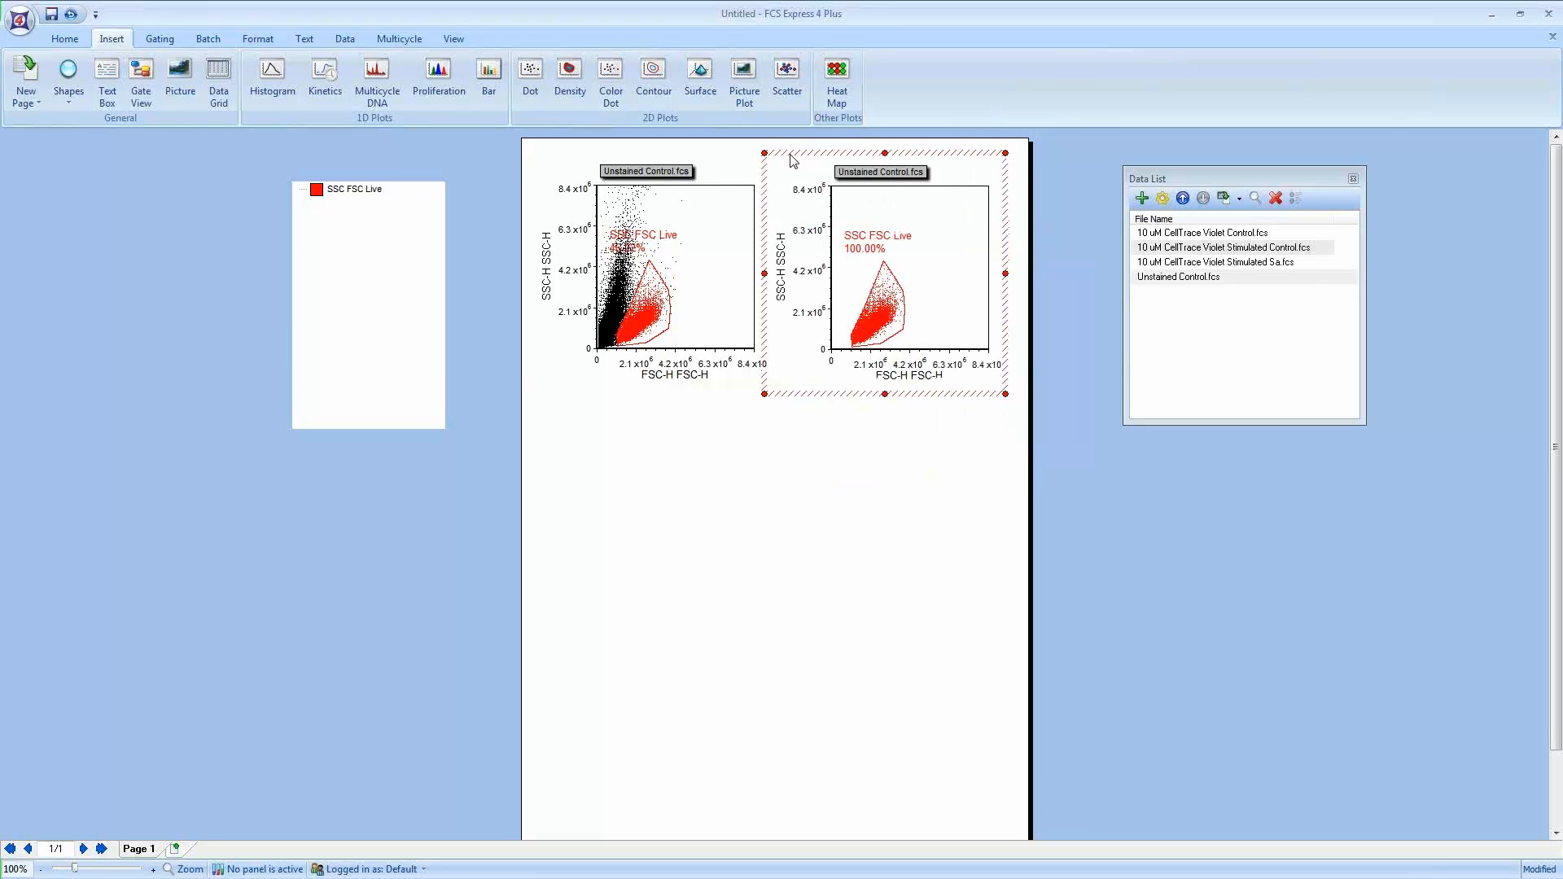
Step: Set the second plot's x-axis parameter to SYTOX AADvanced-H BL3-H
click(908, 376)
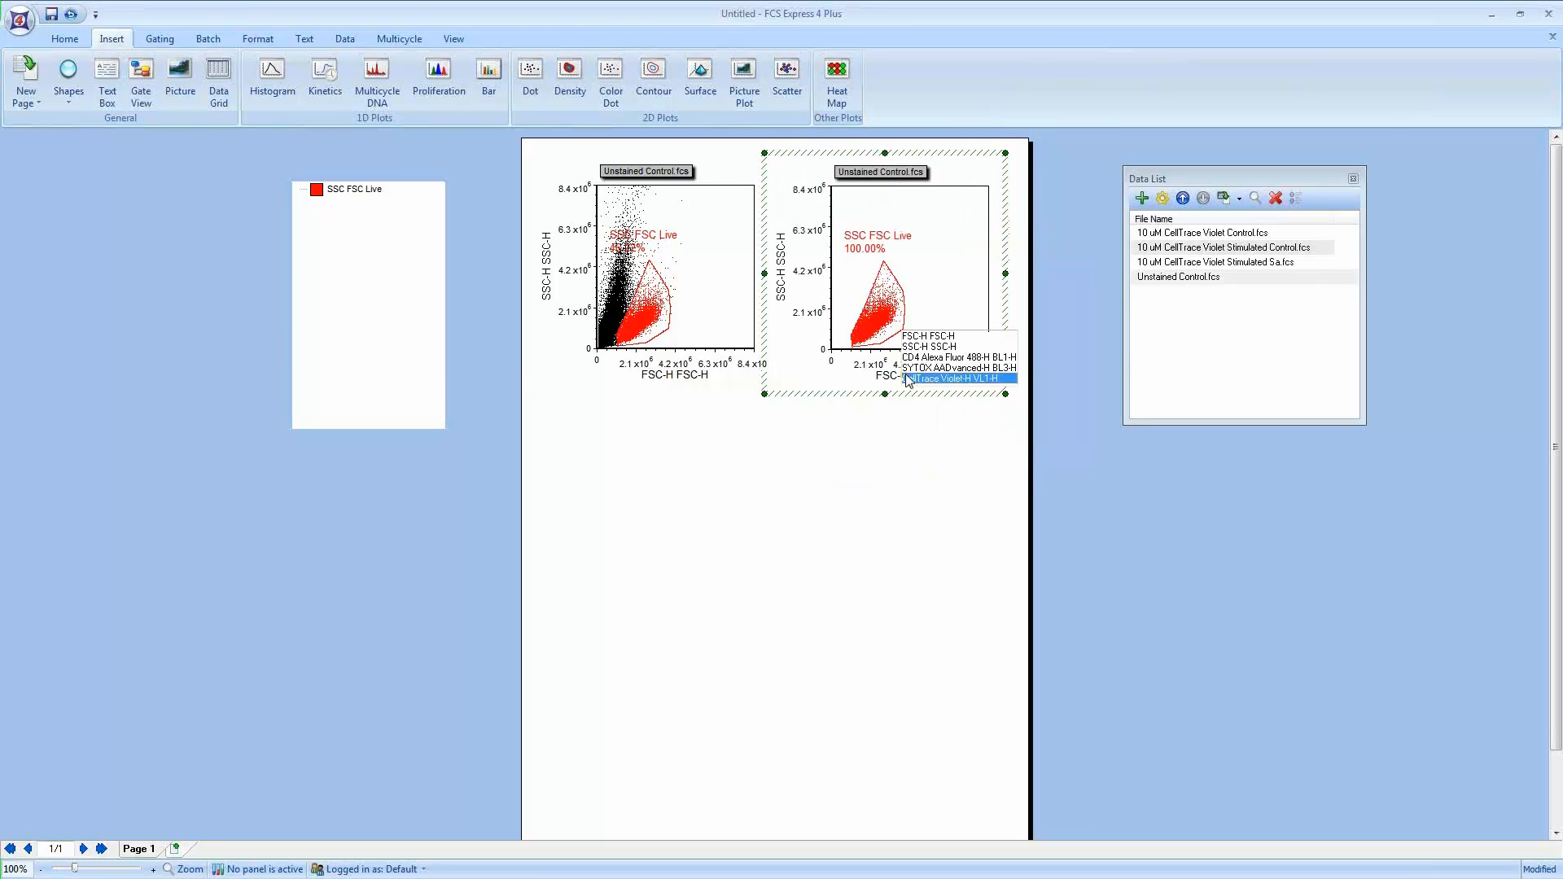
click(961, 373)
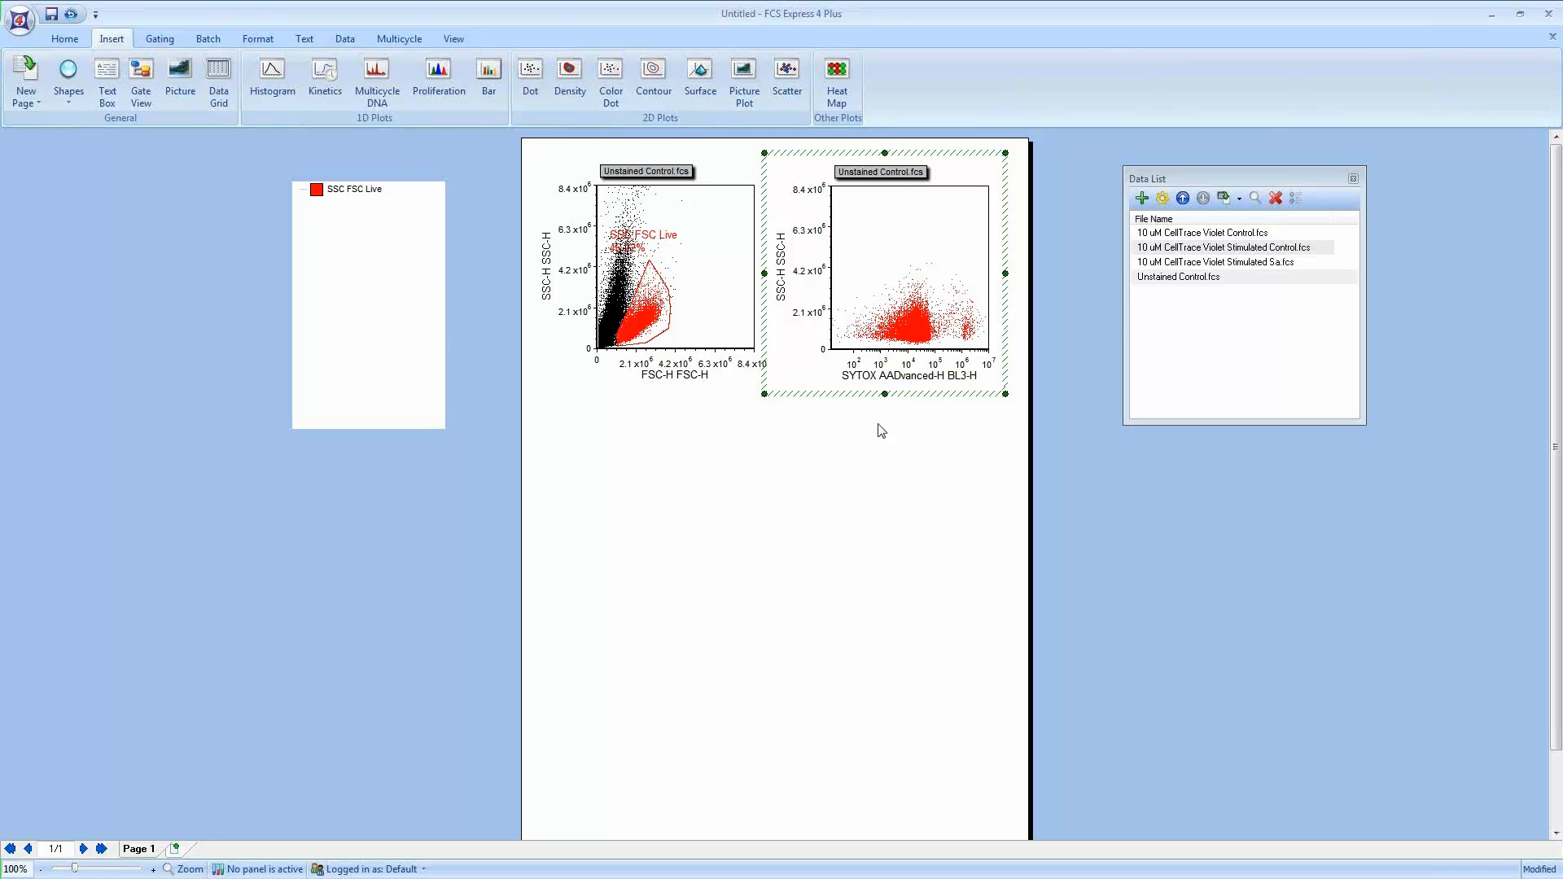
click(160, 38)
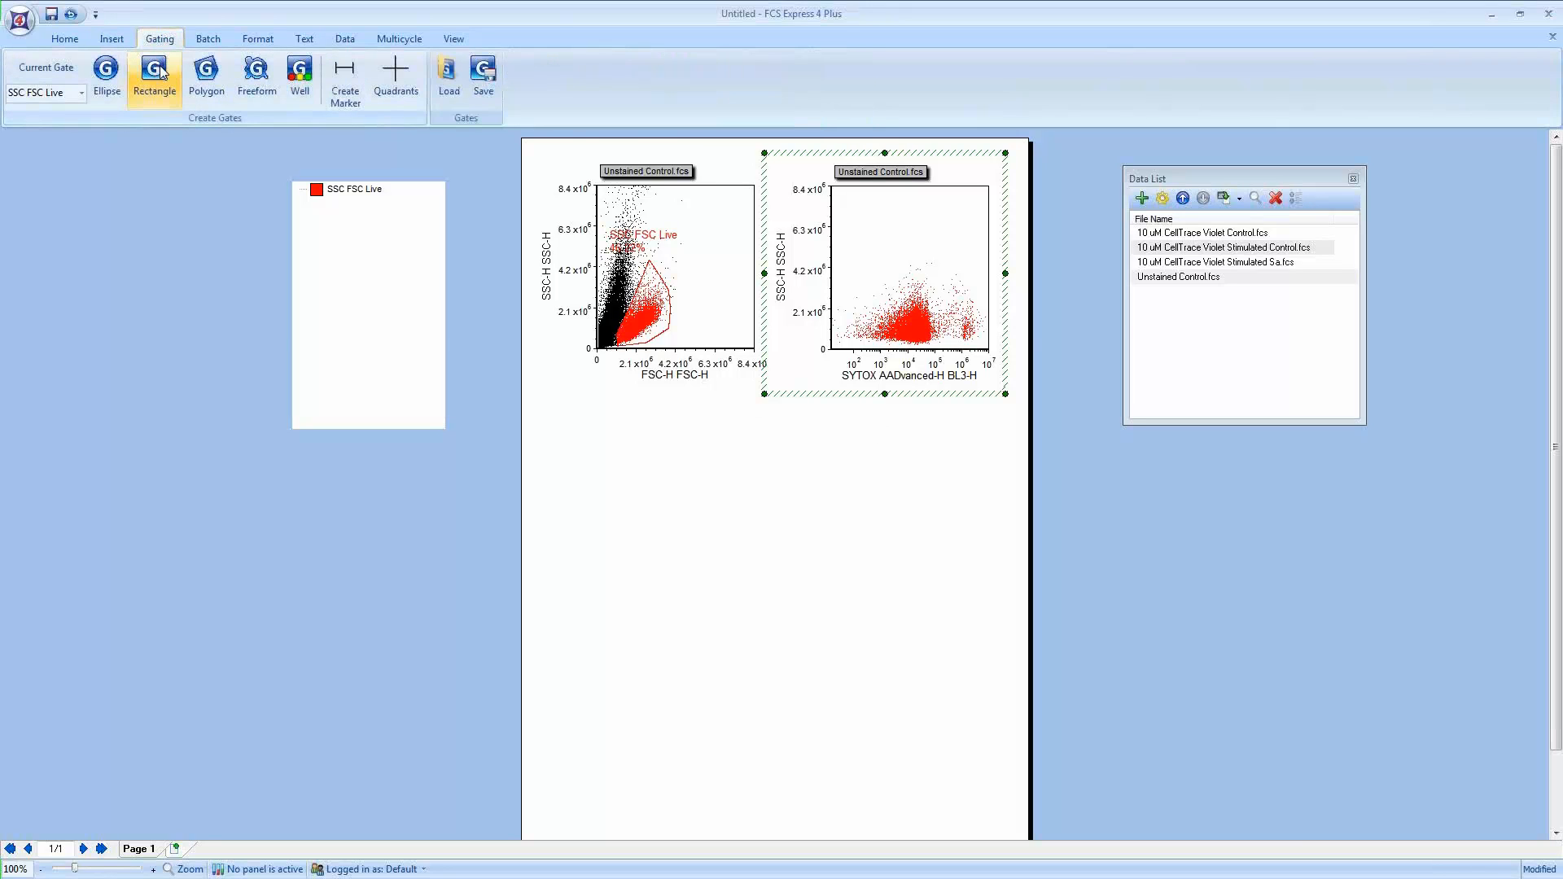
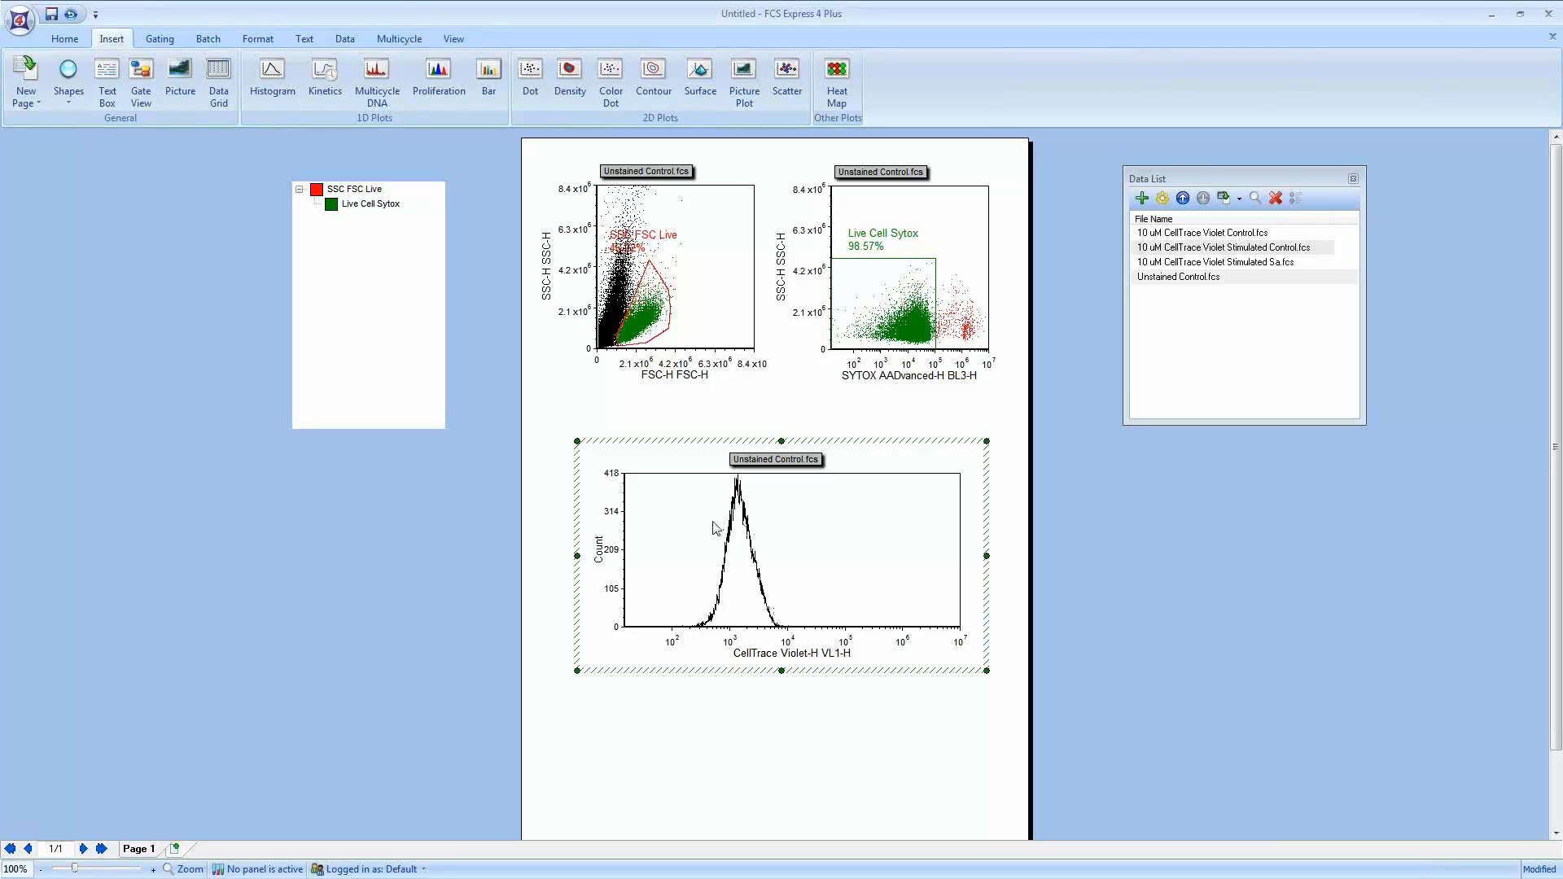
Step: Create a marker across the CellTrace Violet peak on the histogram
click(174, 41)
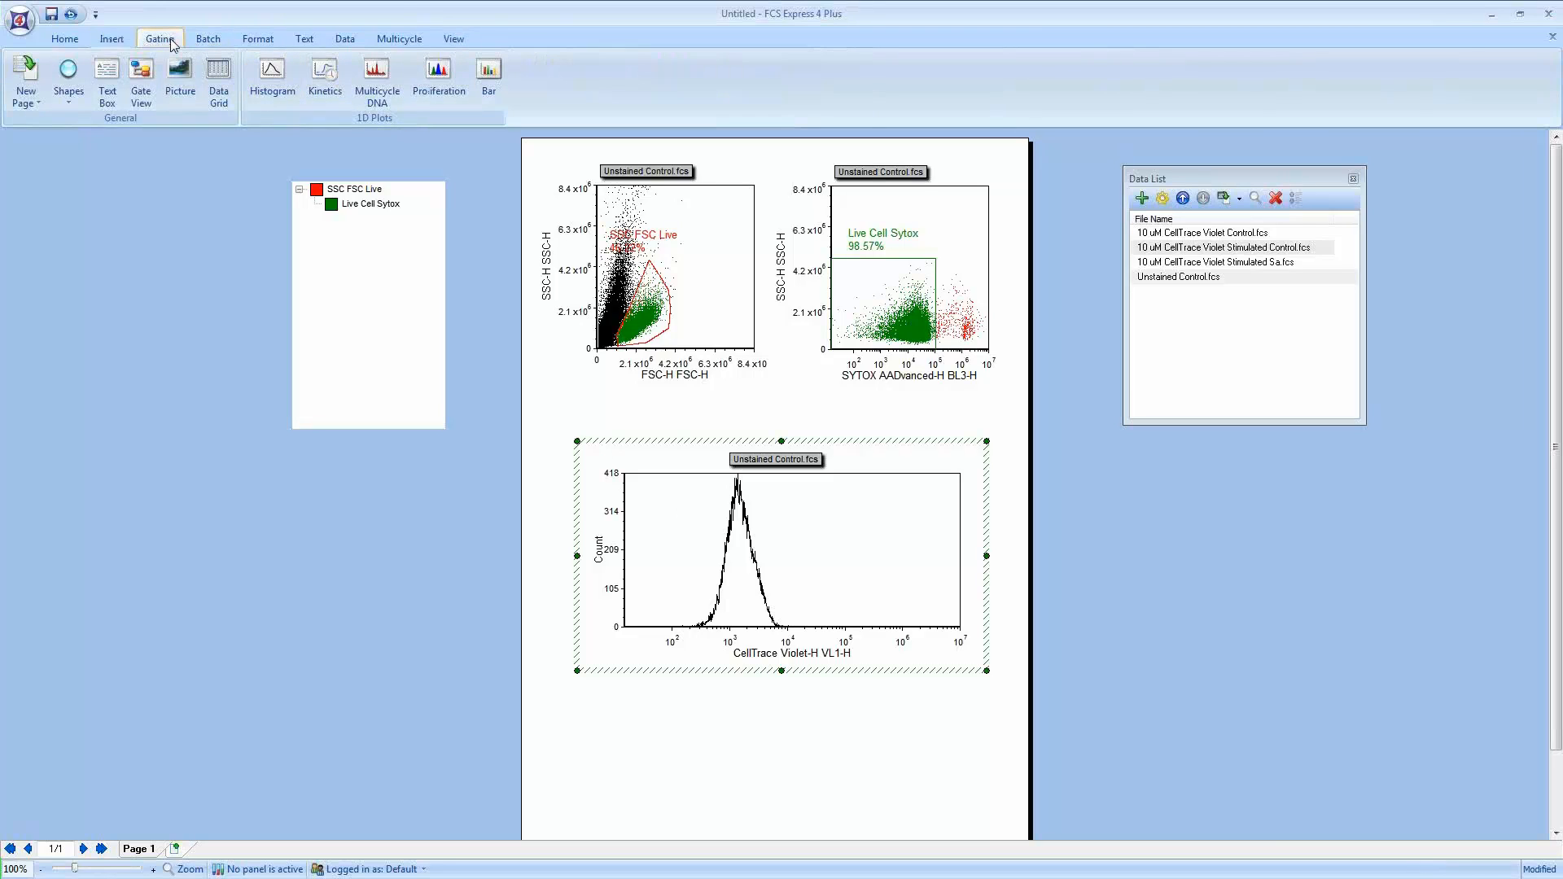
click(346, 80)
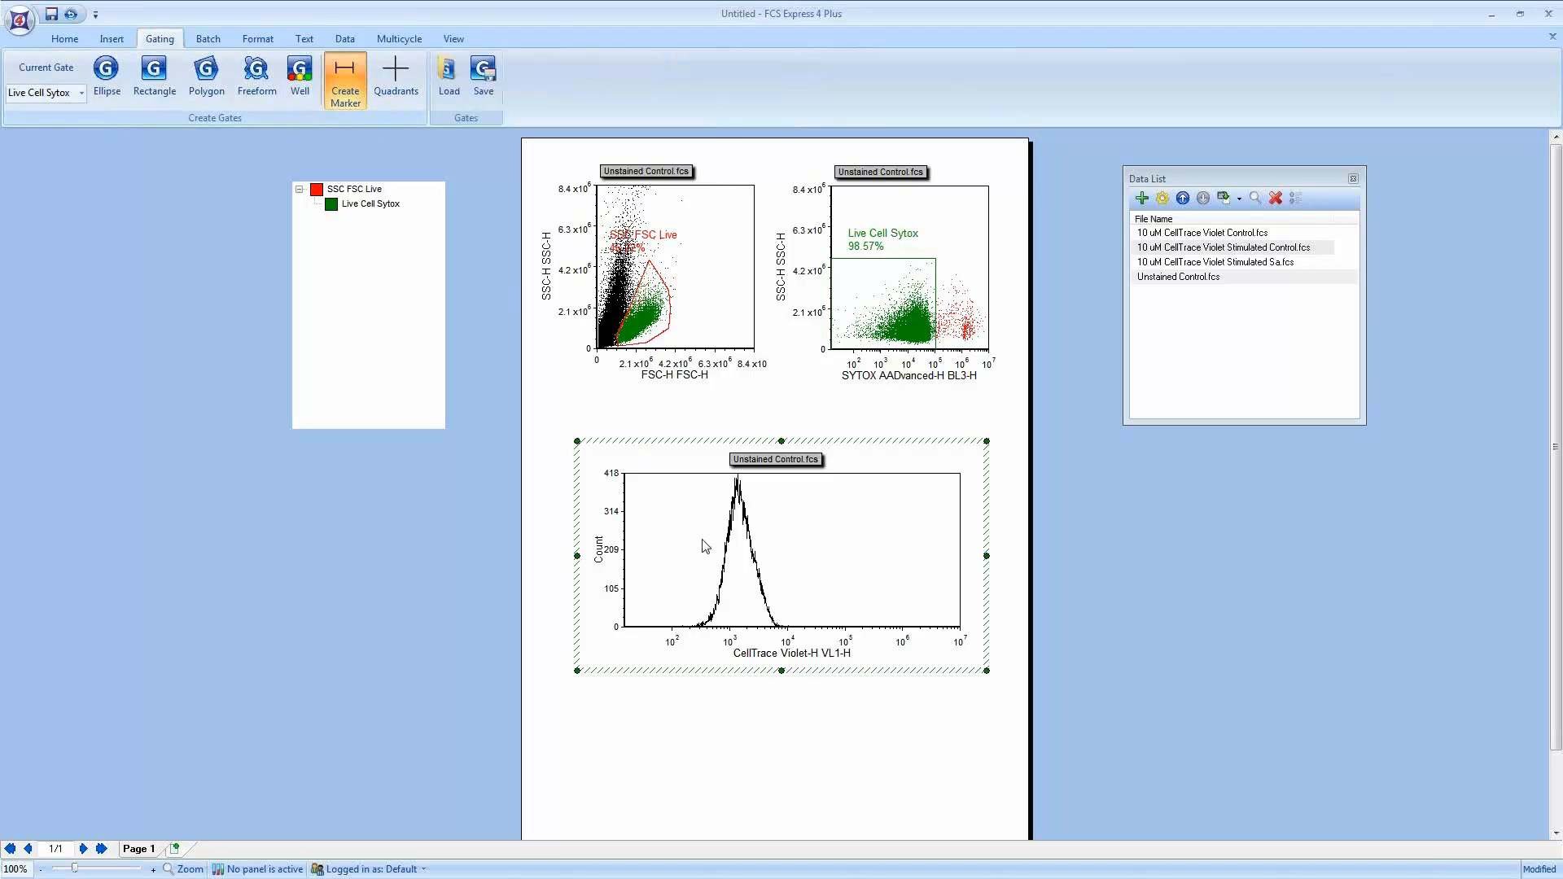
drag(693, 542, 784, 548)
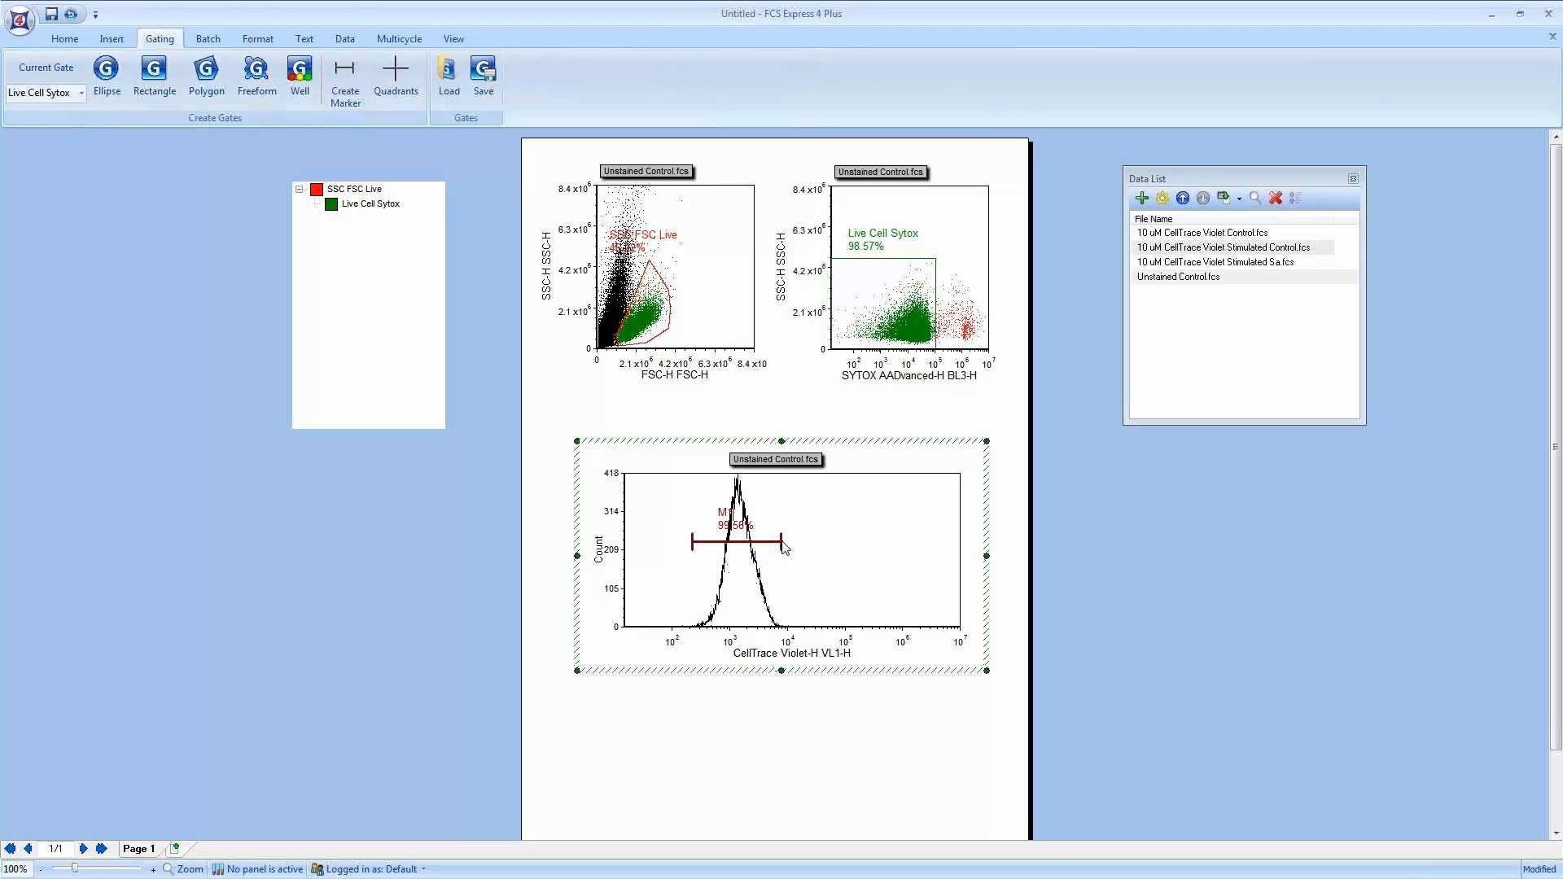
Step: Rename the histogram marker to Negative in the plot's formatting
right_click(780, 521)
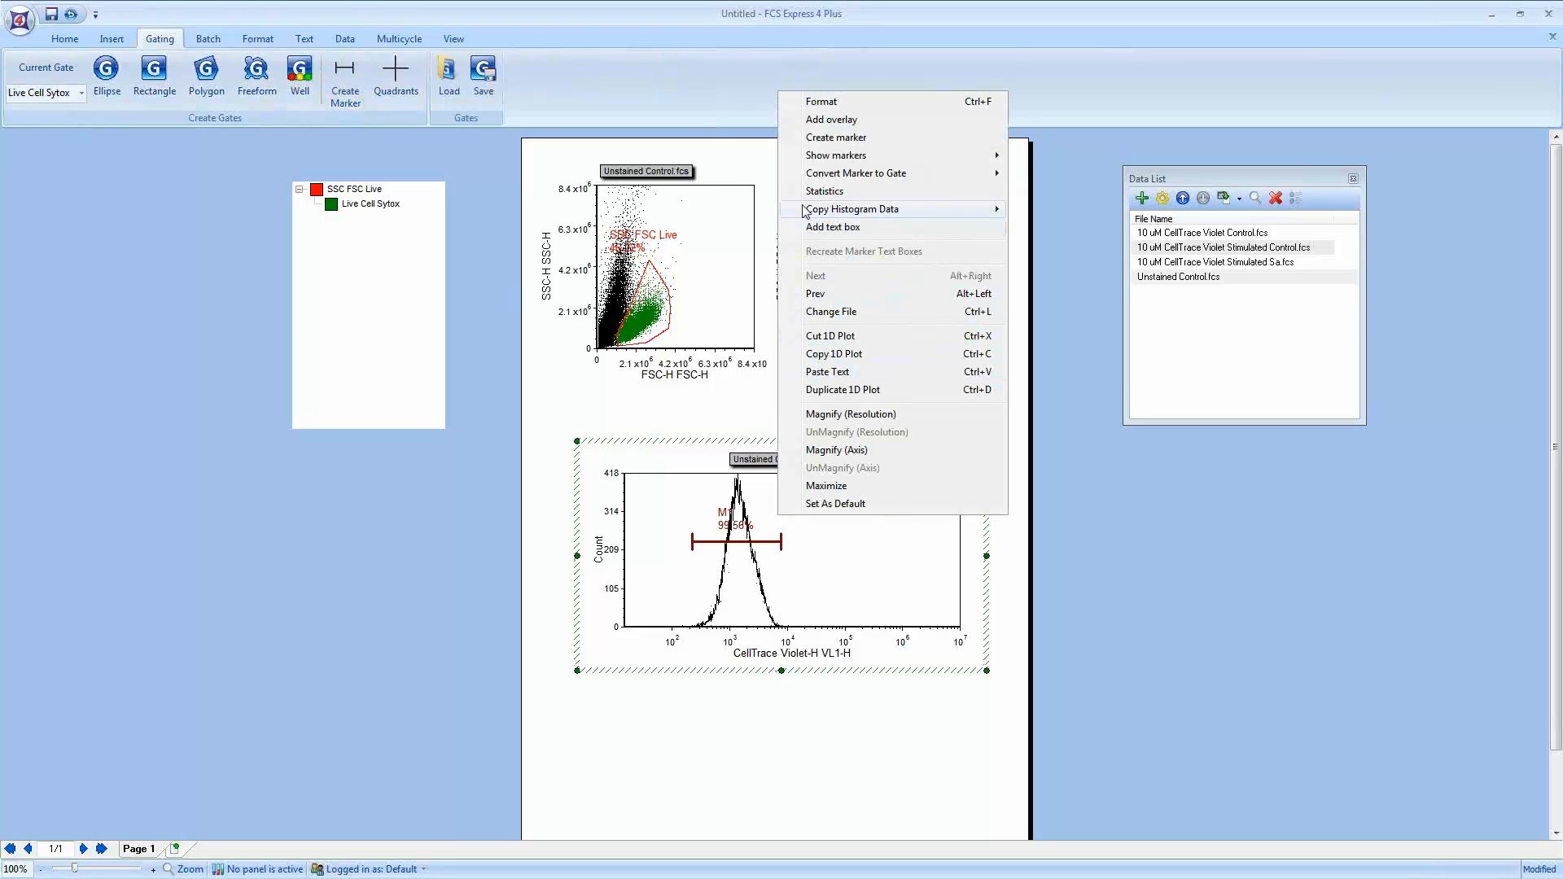
click(819, 103)
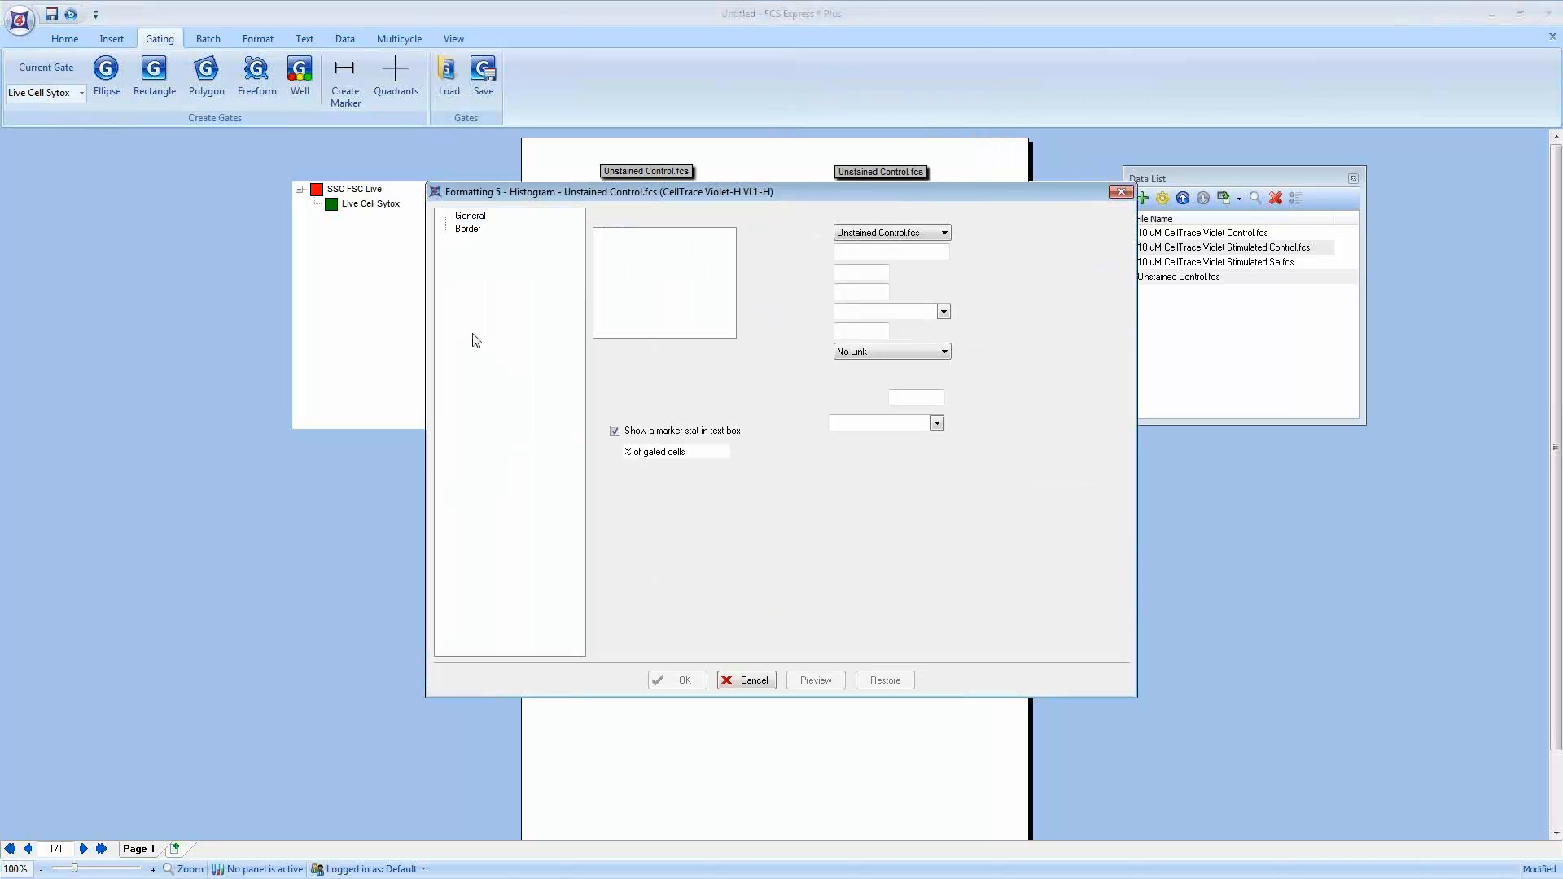
text(Negative)
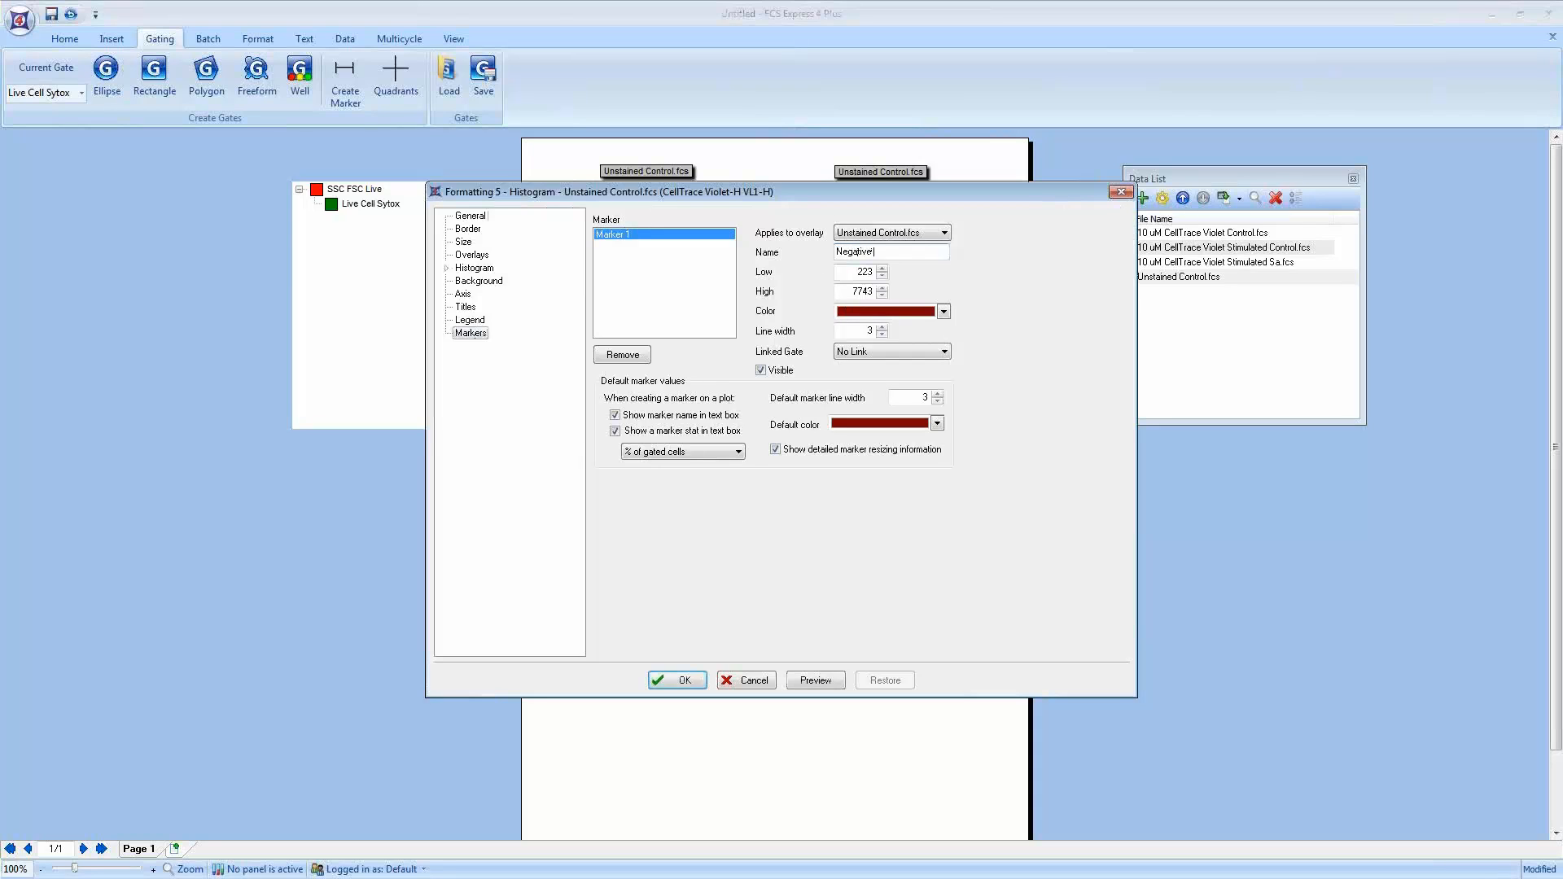
key(Return)
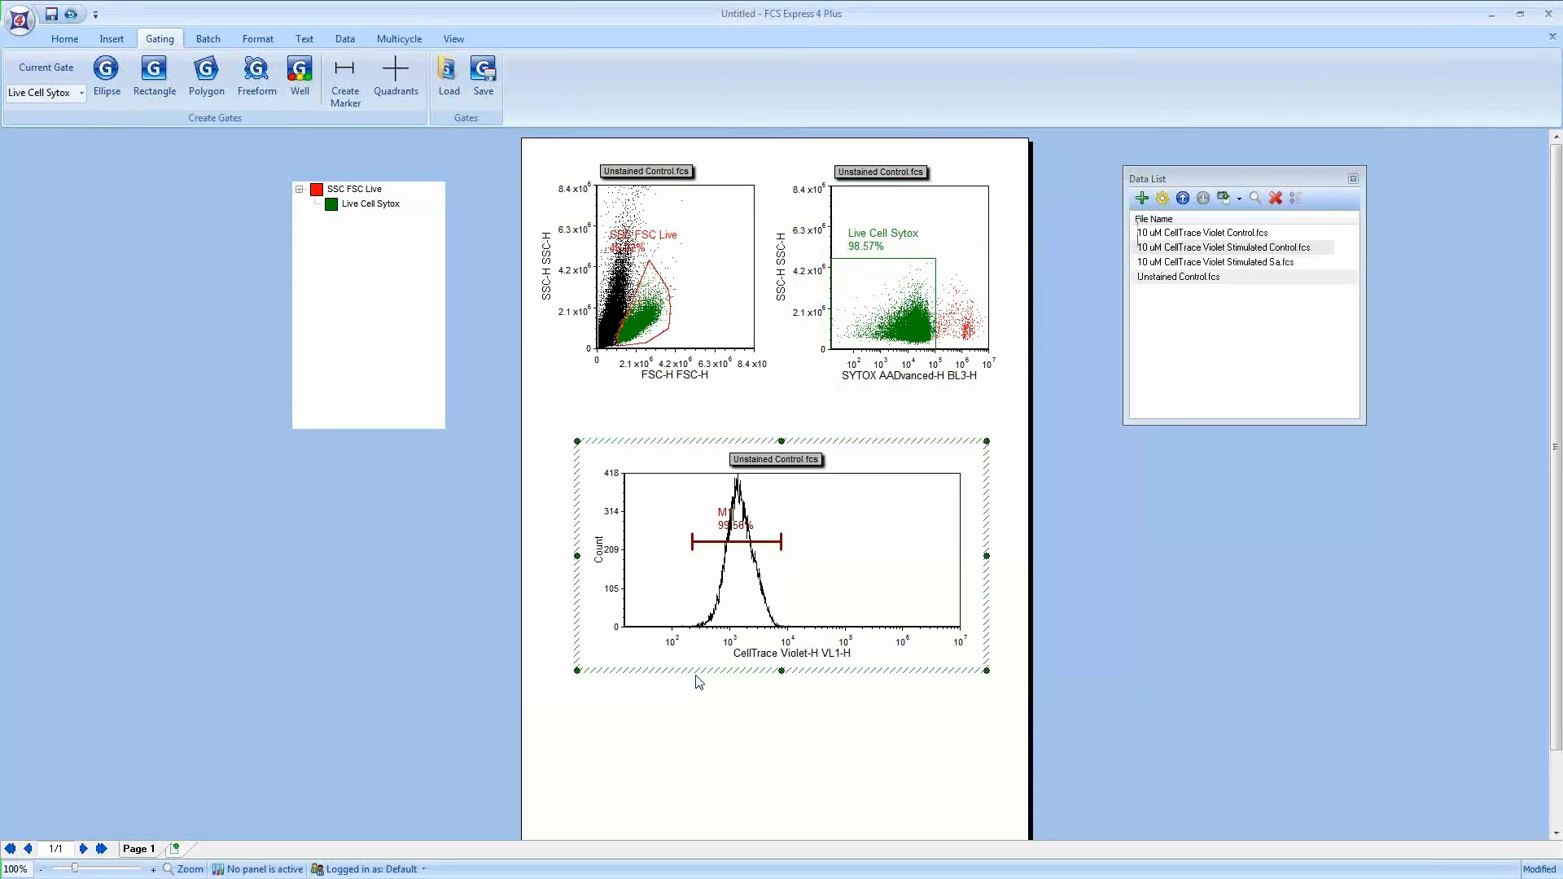
Step: Reposition the Negative marker and its label on the histogram
click(748, 519)
mouse_move(748, 517)
mouse_down()
mouse_move(698, 503)
mouse_move(693, 542)
mouse_move(770, 541)
mouse_up()
click(735, 542)
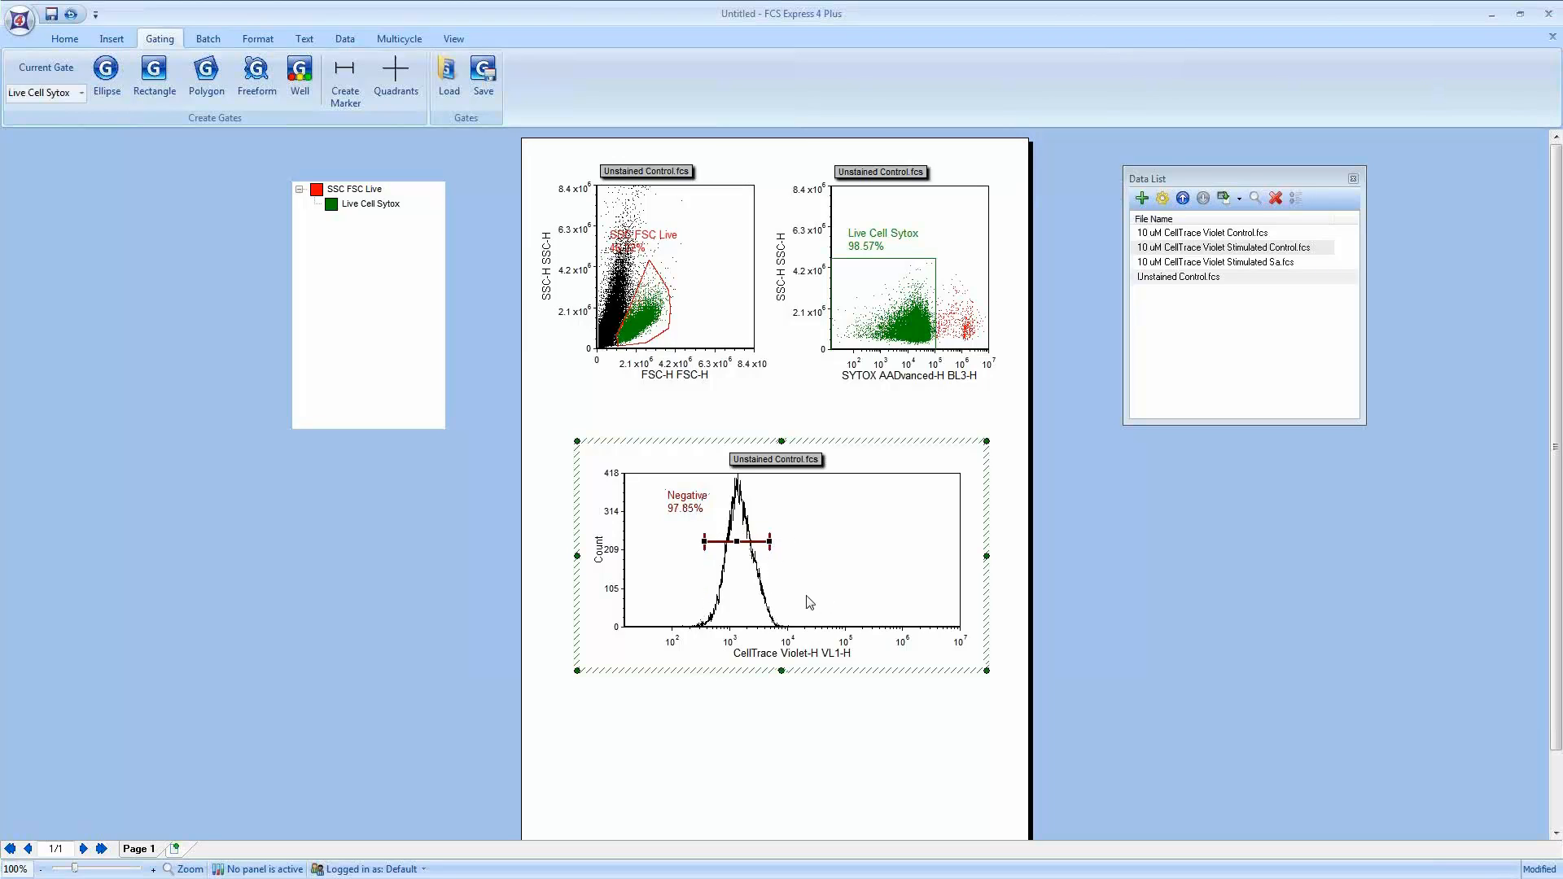
click(1050, 544)
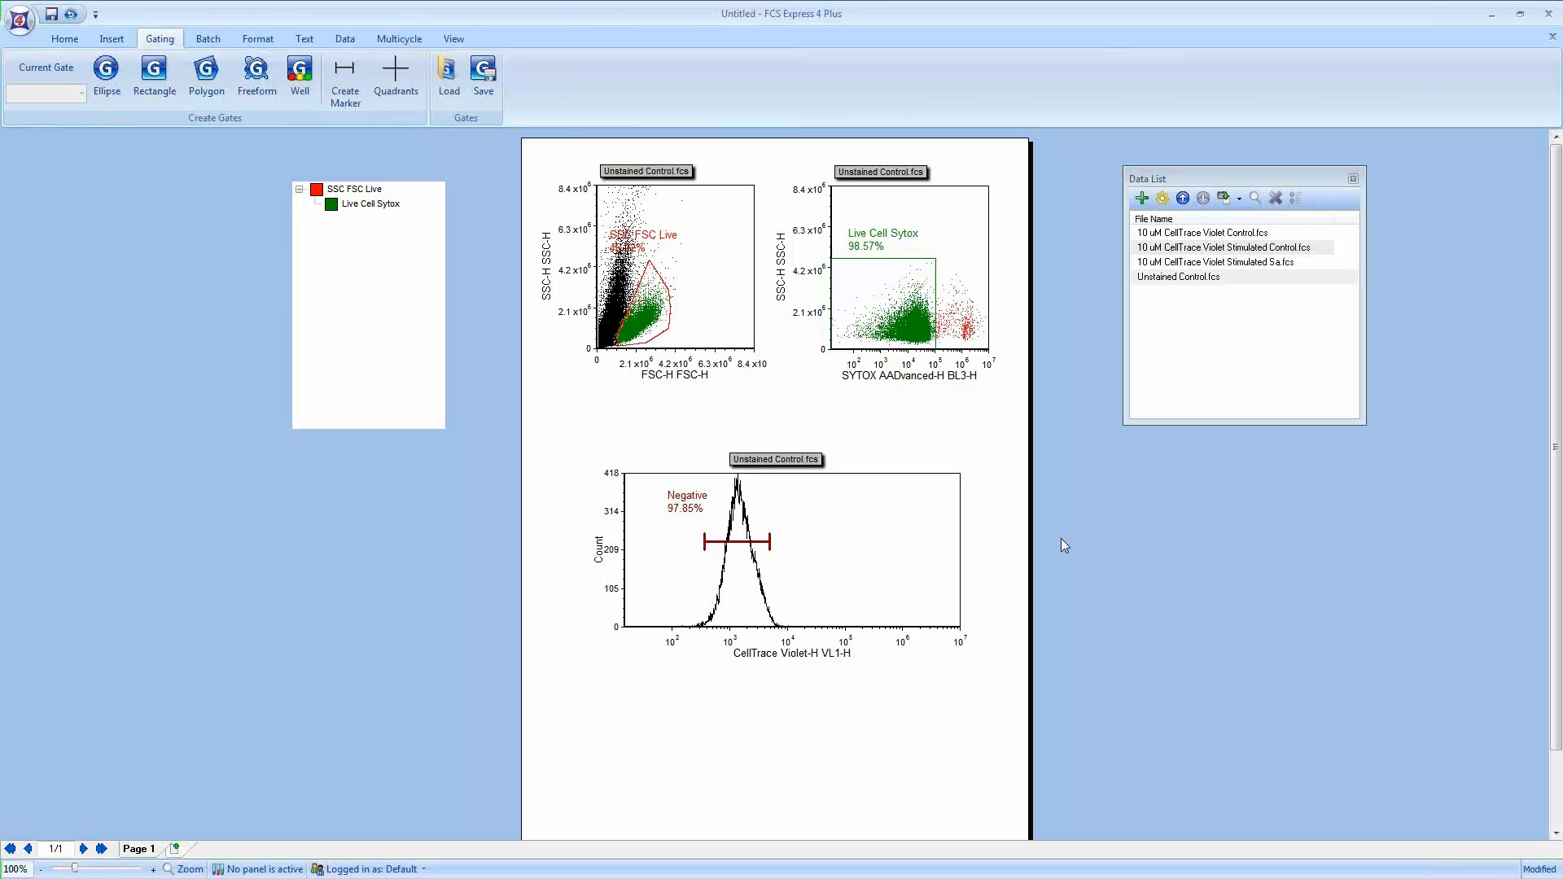
Step: Select both dot plots and turn off changing the data file during Next/Prev/Batch in their overlays
click(882, 492)
click(883, 239)
click(693, 218)
click(1063, 314)
mouse_move(1051, 132)
mouse_down()
mouse_move(961, 251)
mouse_move(577, 349)
mouse_move(493, 450)
mouse_up()
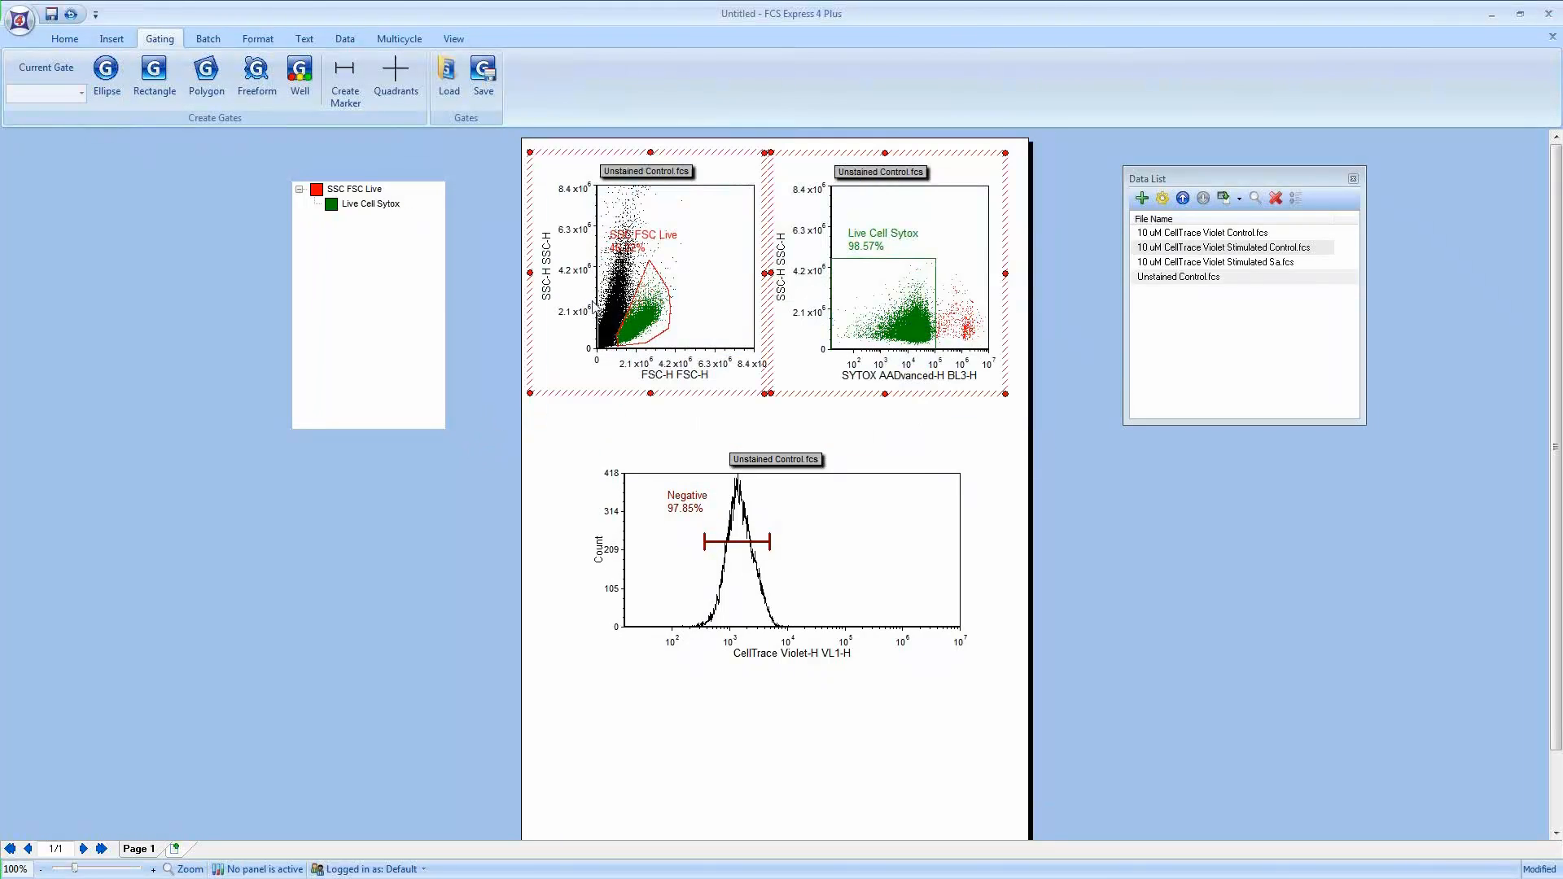
click(260, 38)
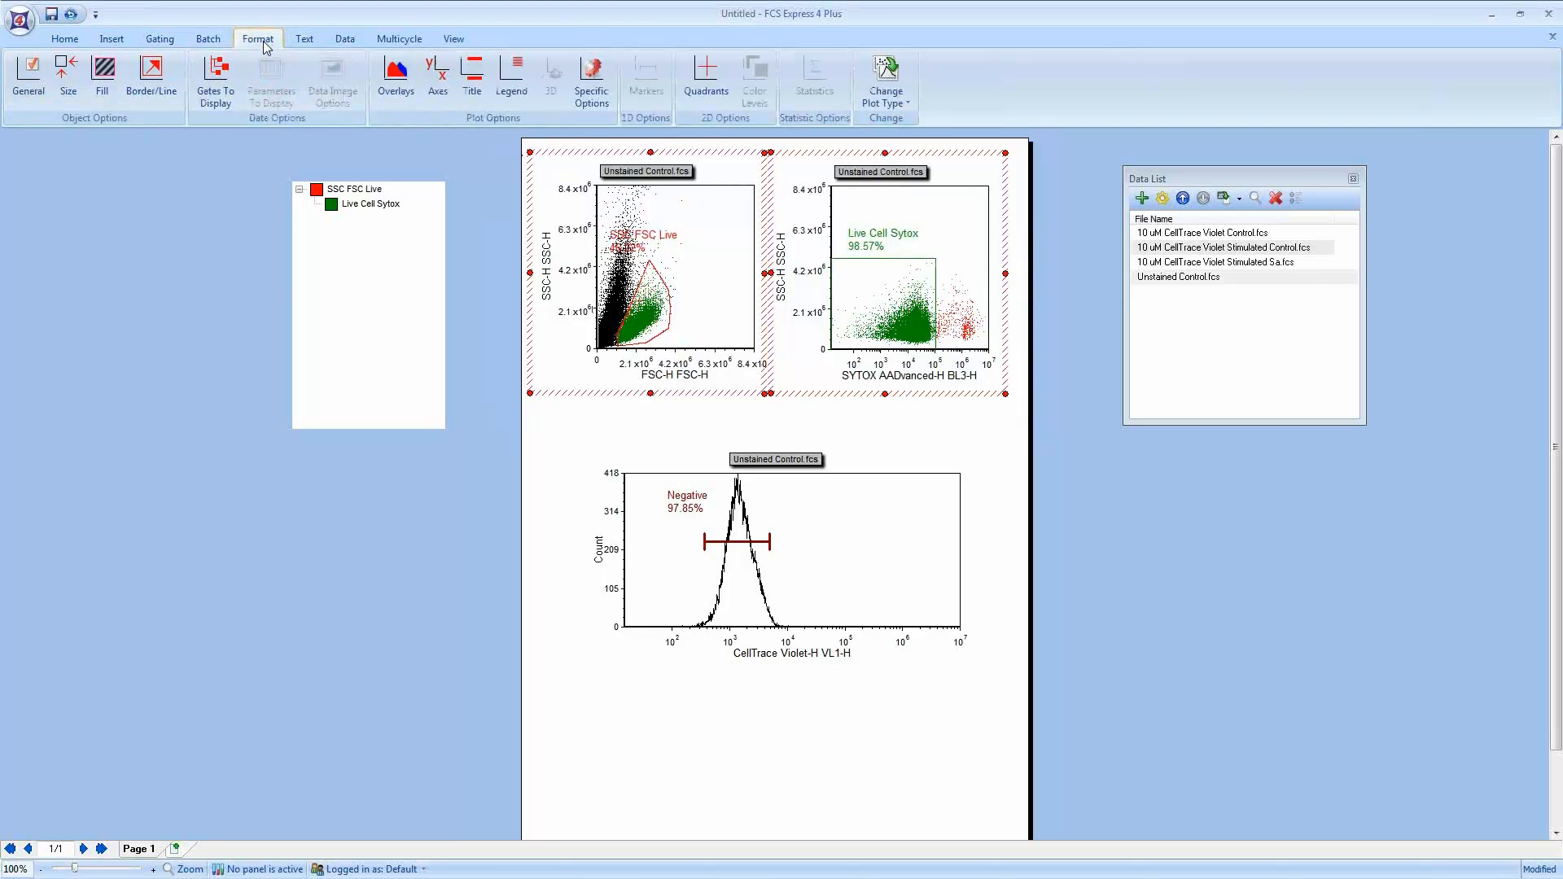
click(397, 78)
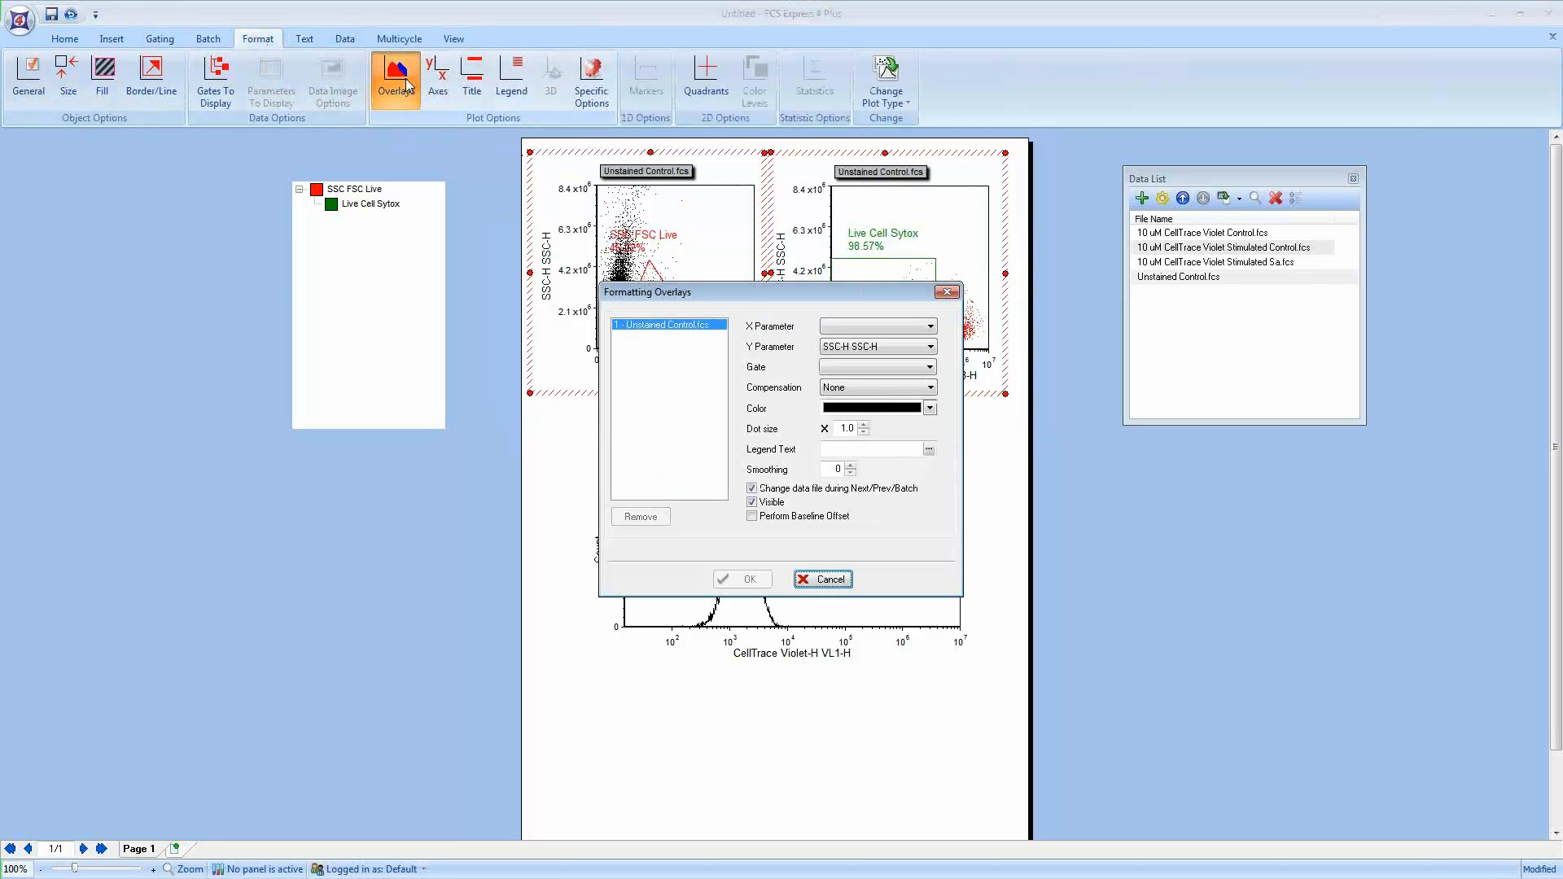
click(752, 502)
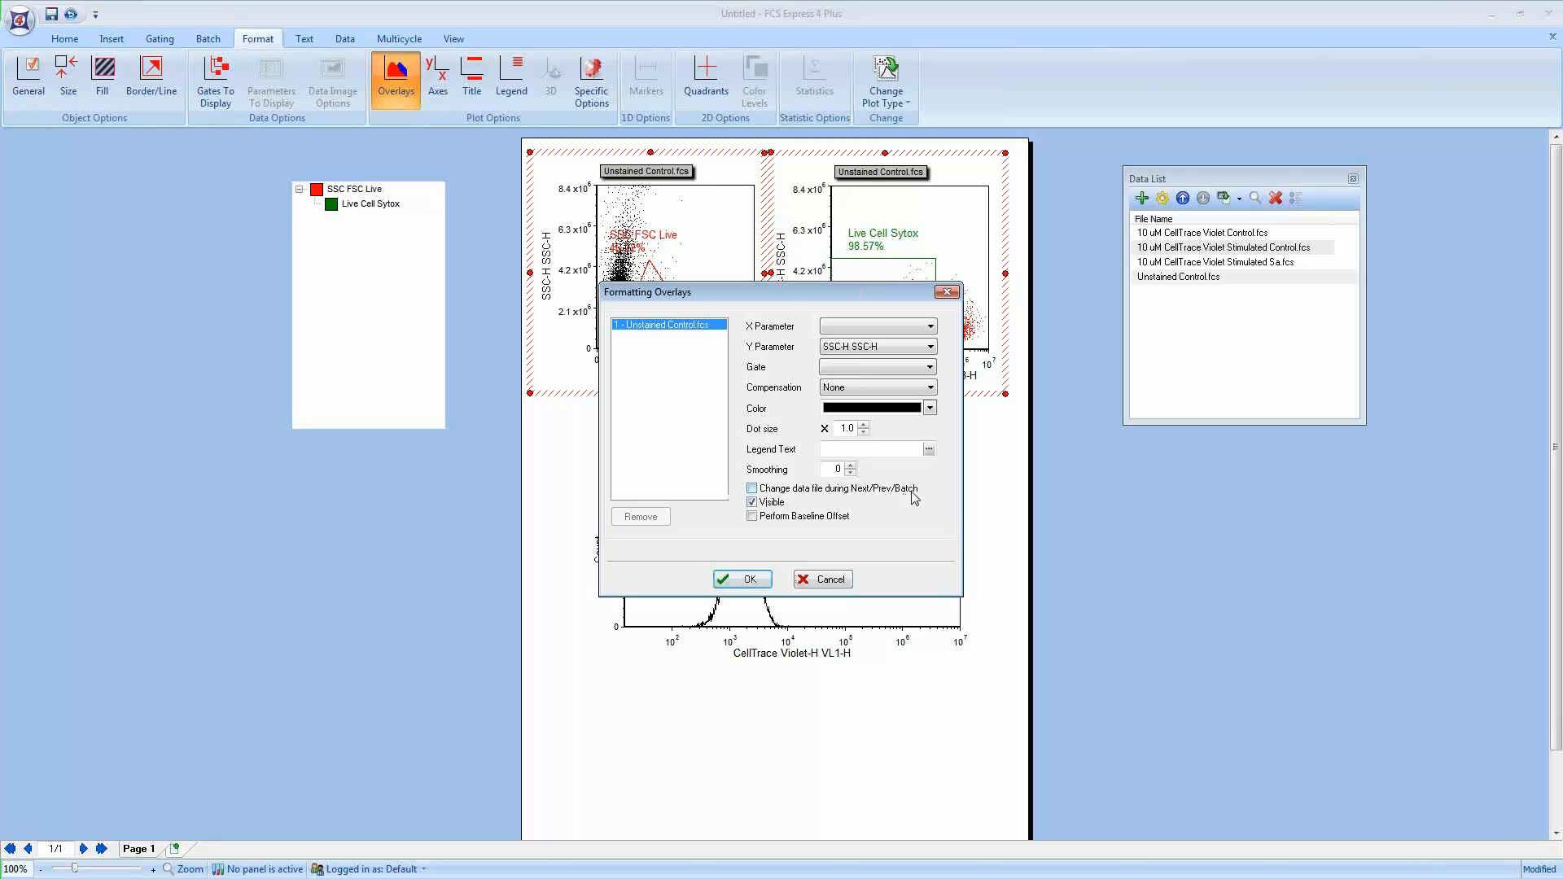
click(761, 580)
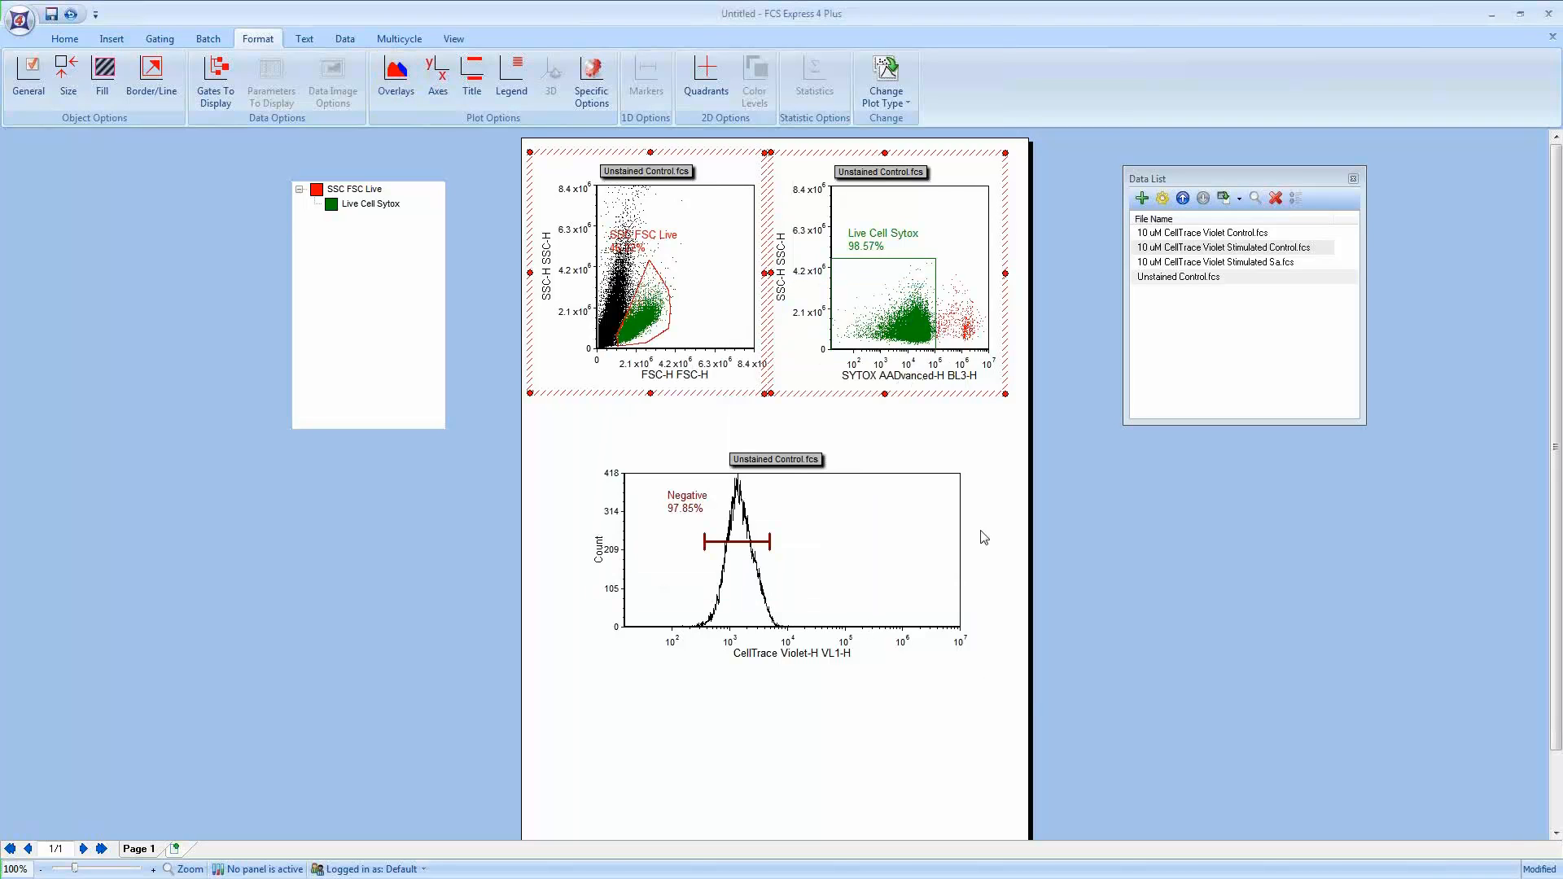
Step: Turn off changing the data file during Next/Prev/Batch for the histogram's overlay
drag(1092, 711, 511, 420)
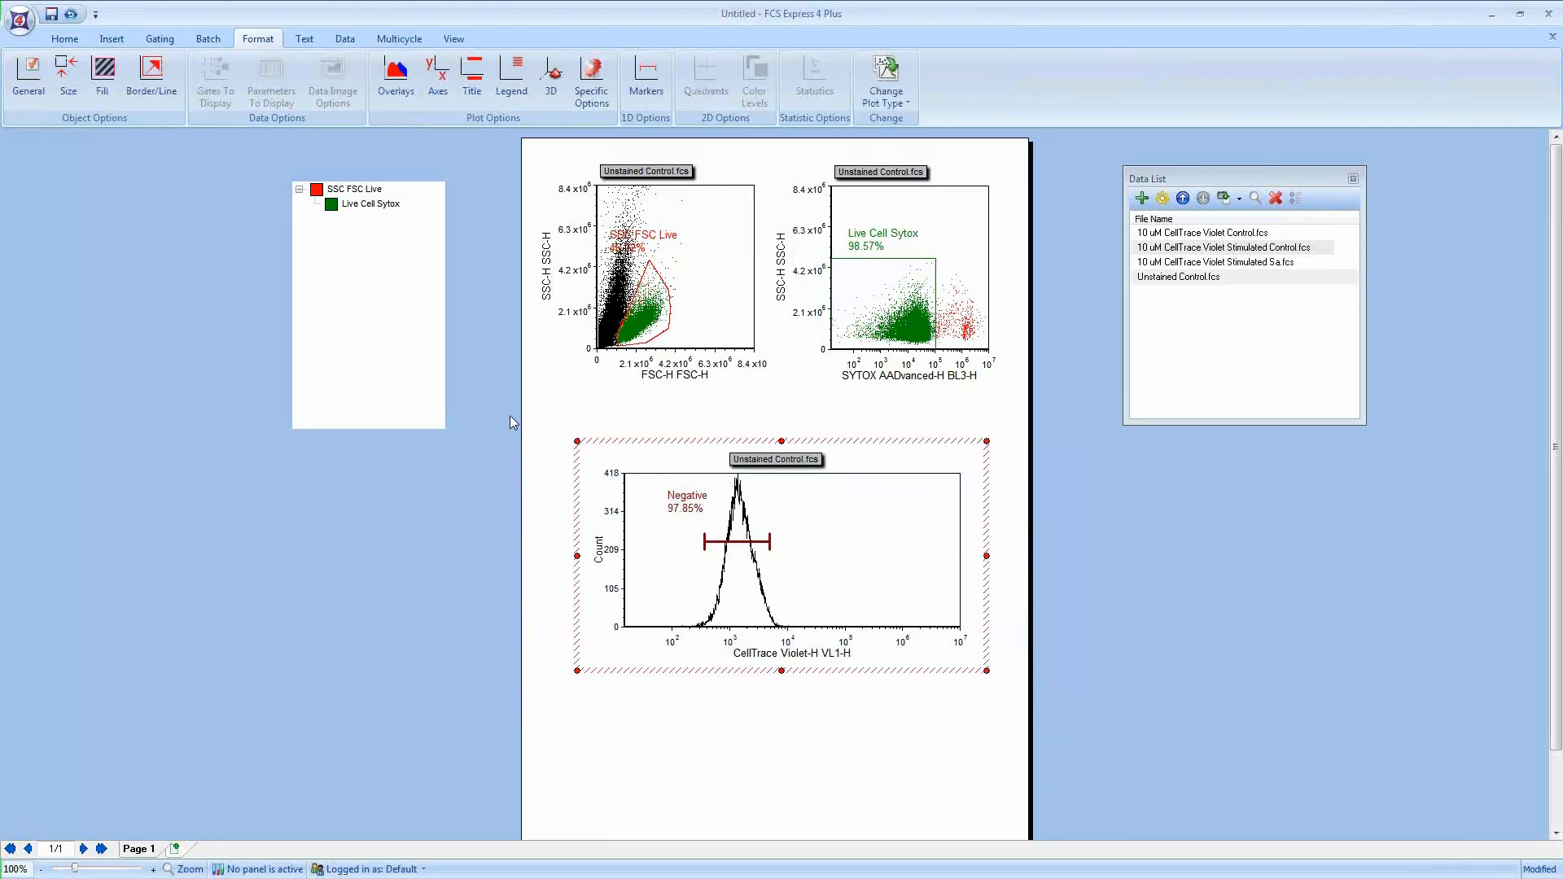
click(395, 77)
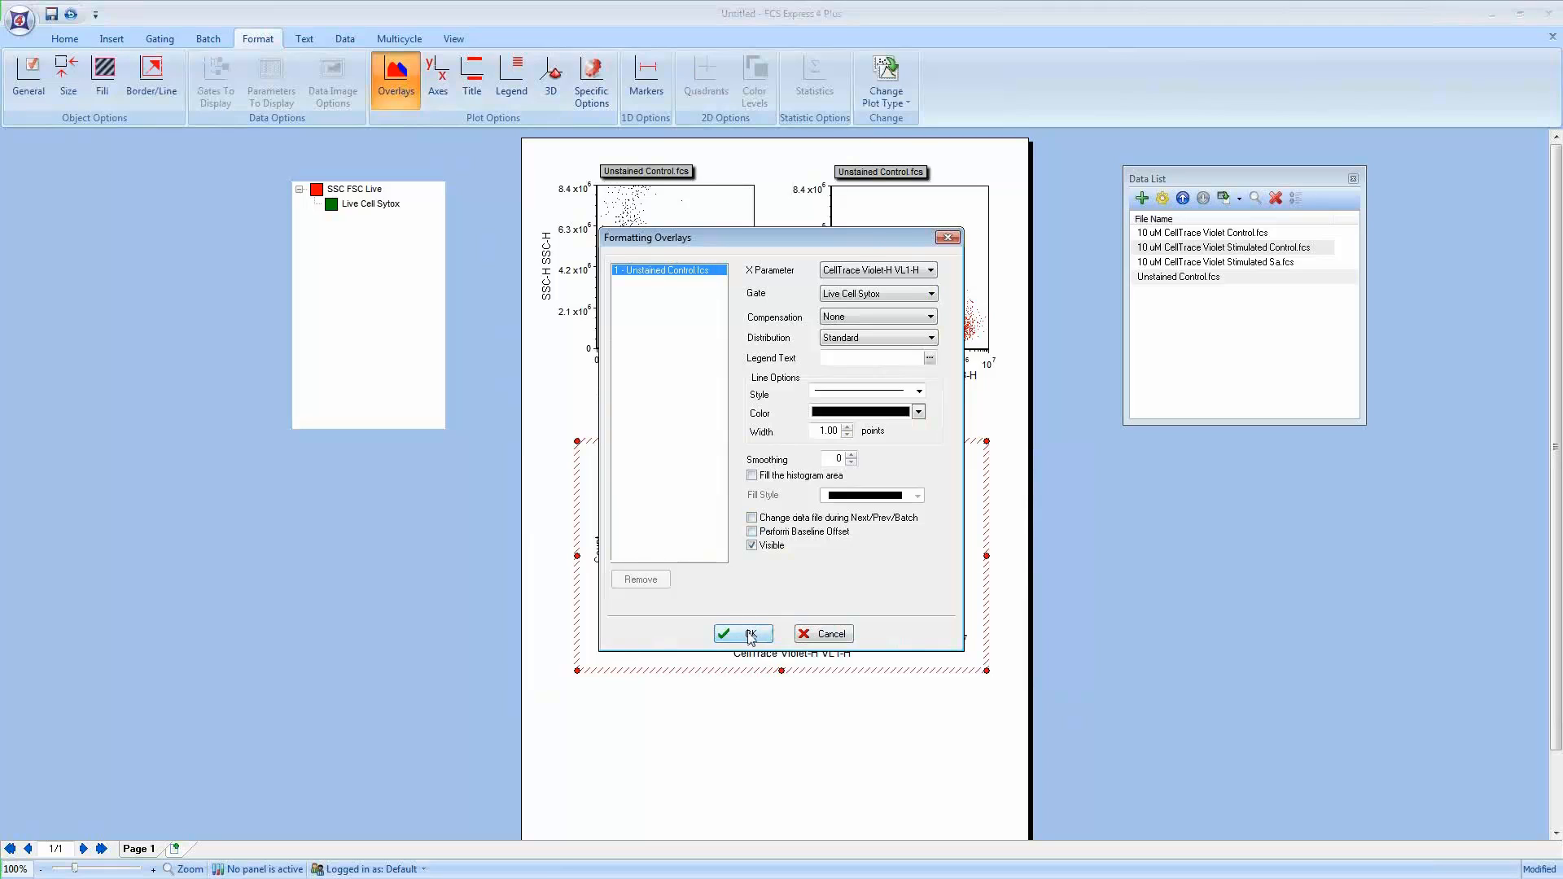
click(747, 635)
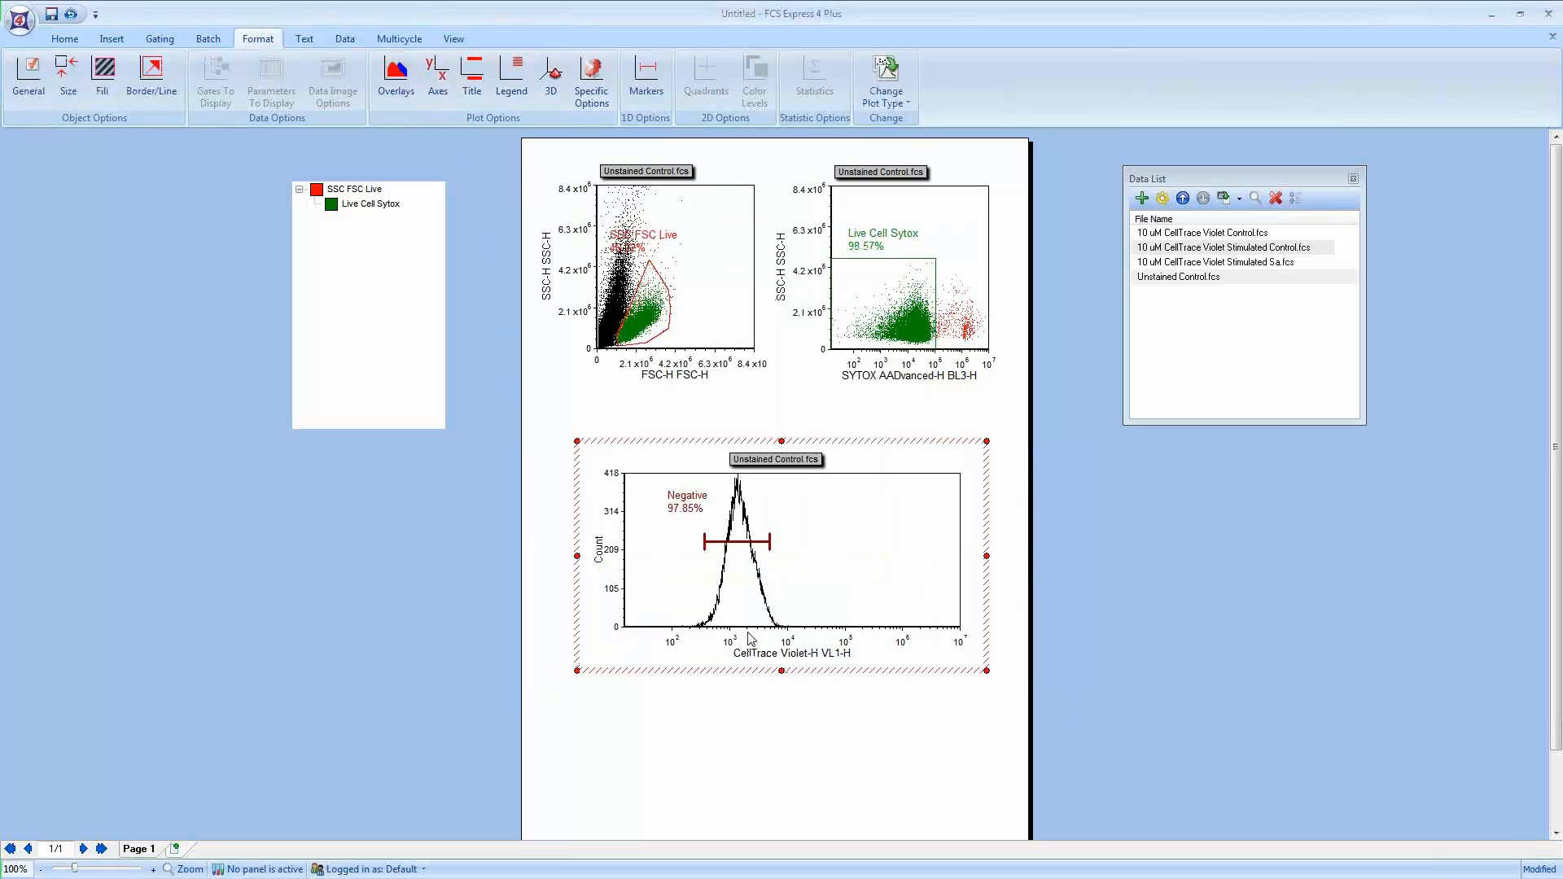
Step: Rename the first page to Negative Control
right_click(152, 851)
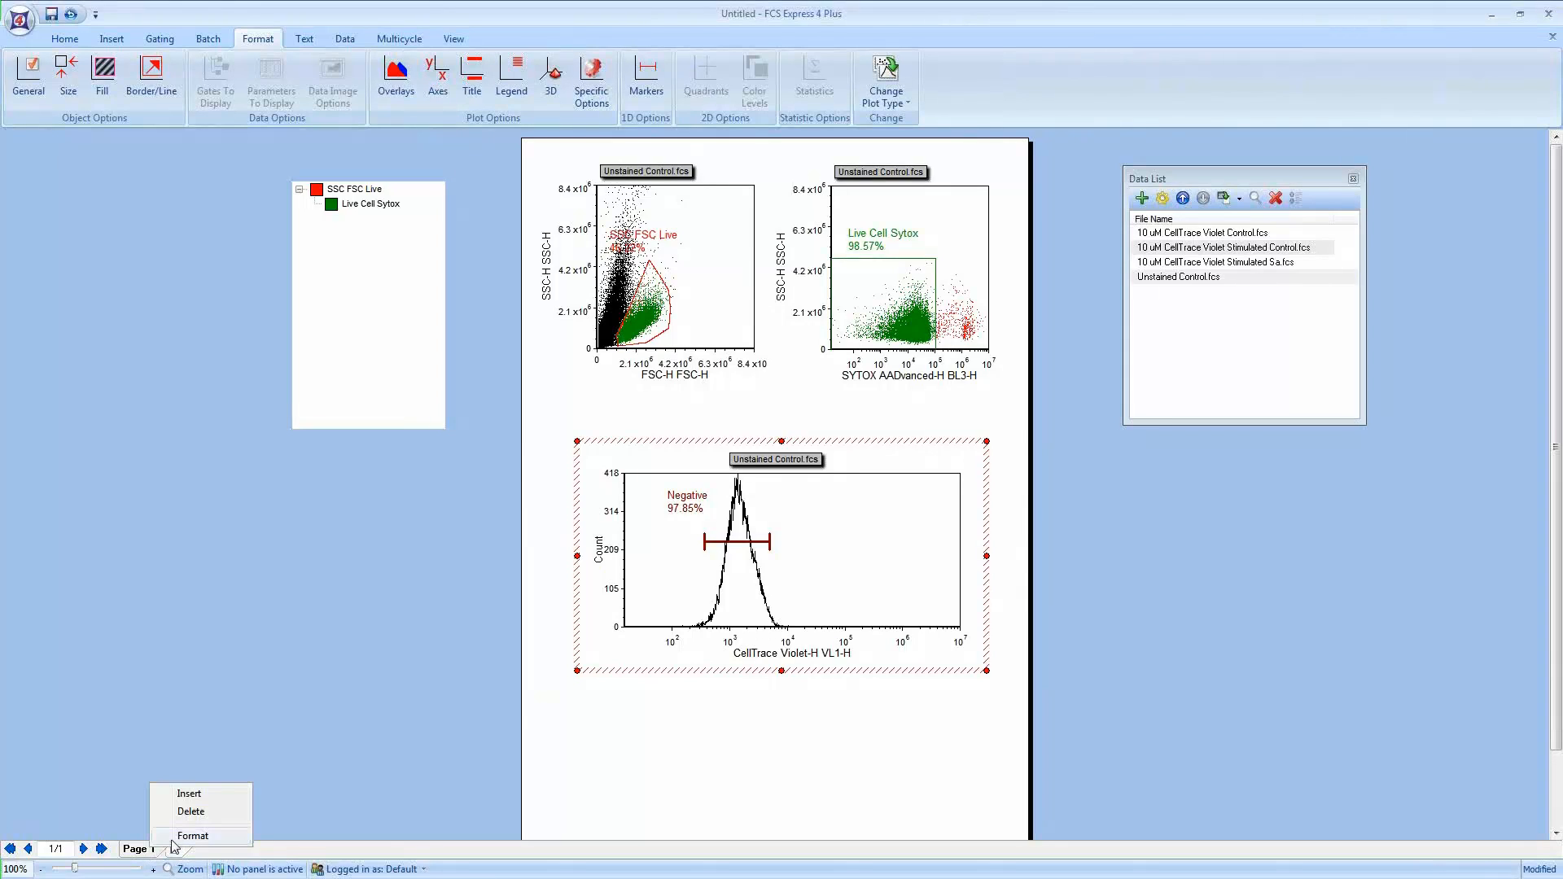
click(175, 838)
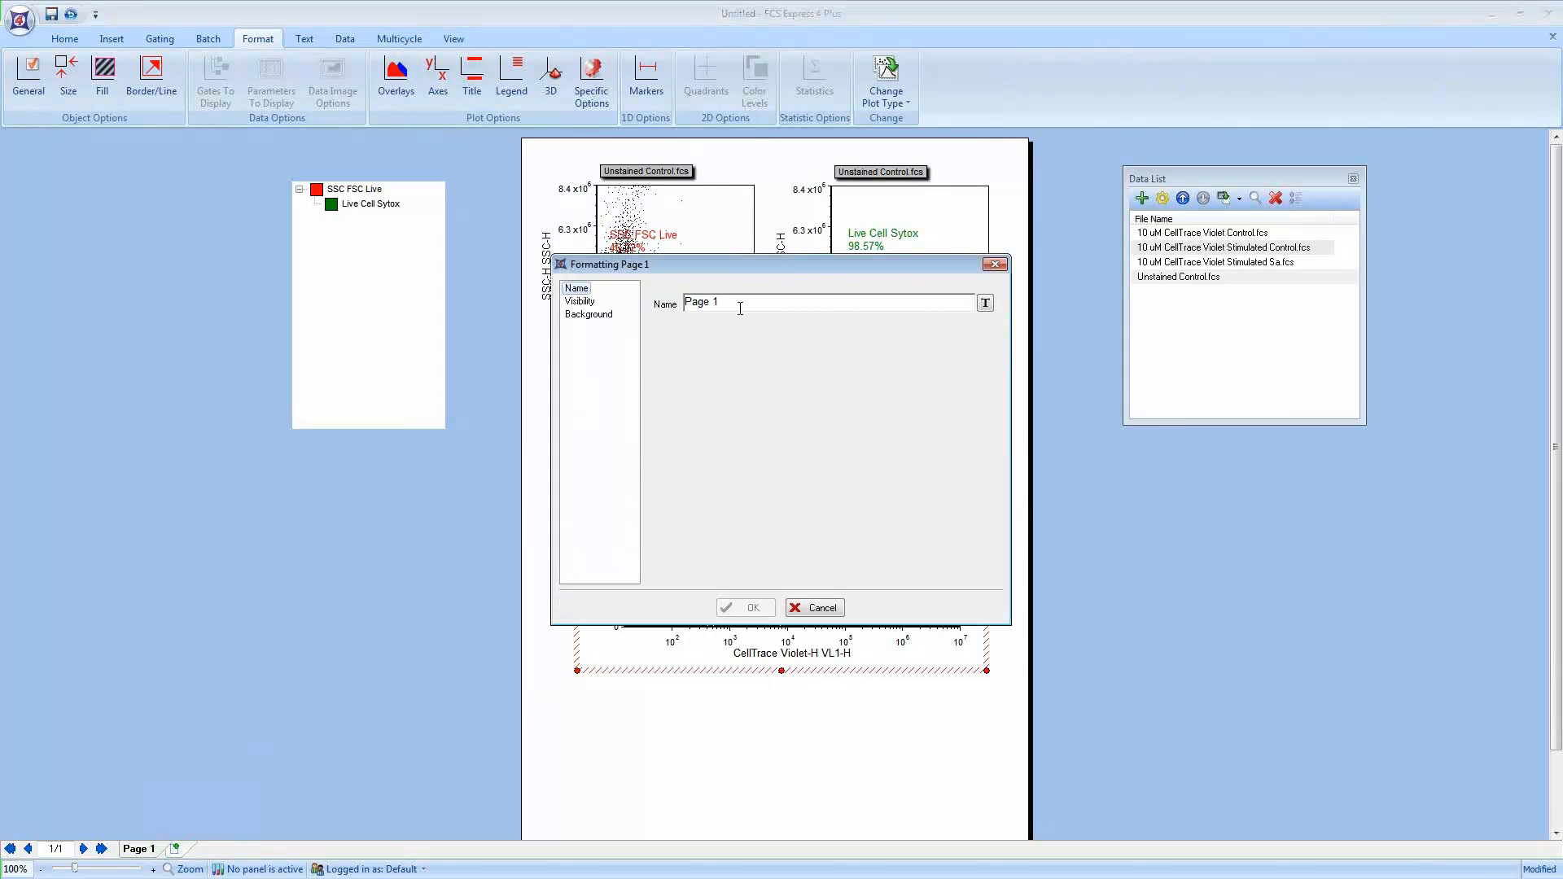
text(Negative Control)
click(745, 607)
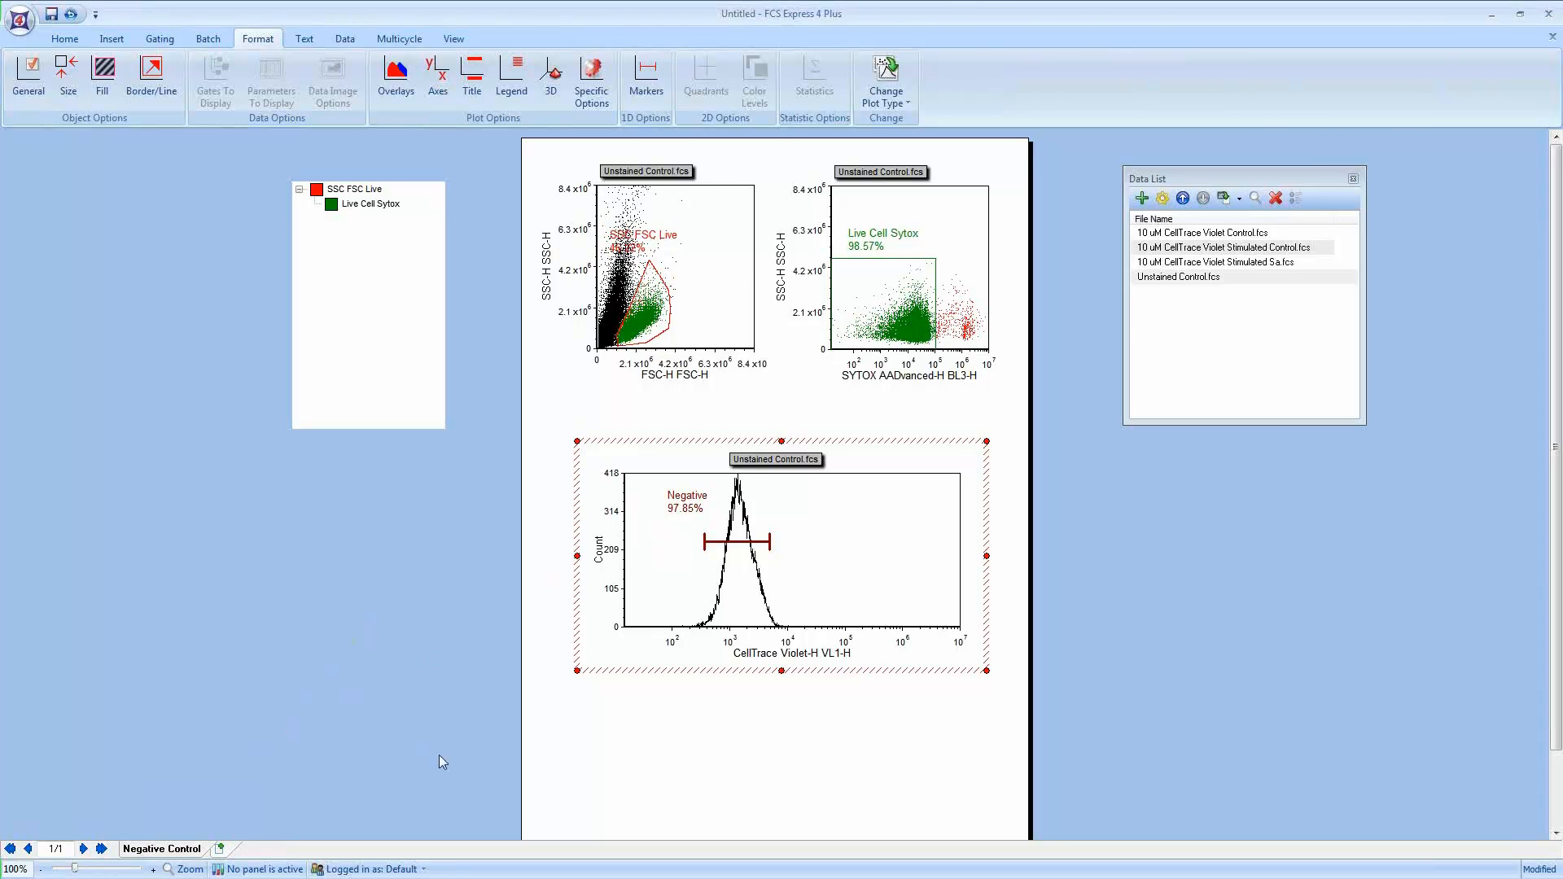
Step: Select all three plots and paste them onto a newly added second page
click(492, 751)
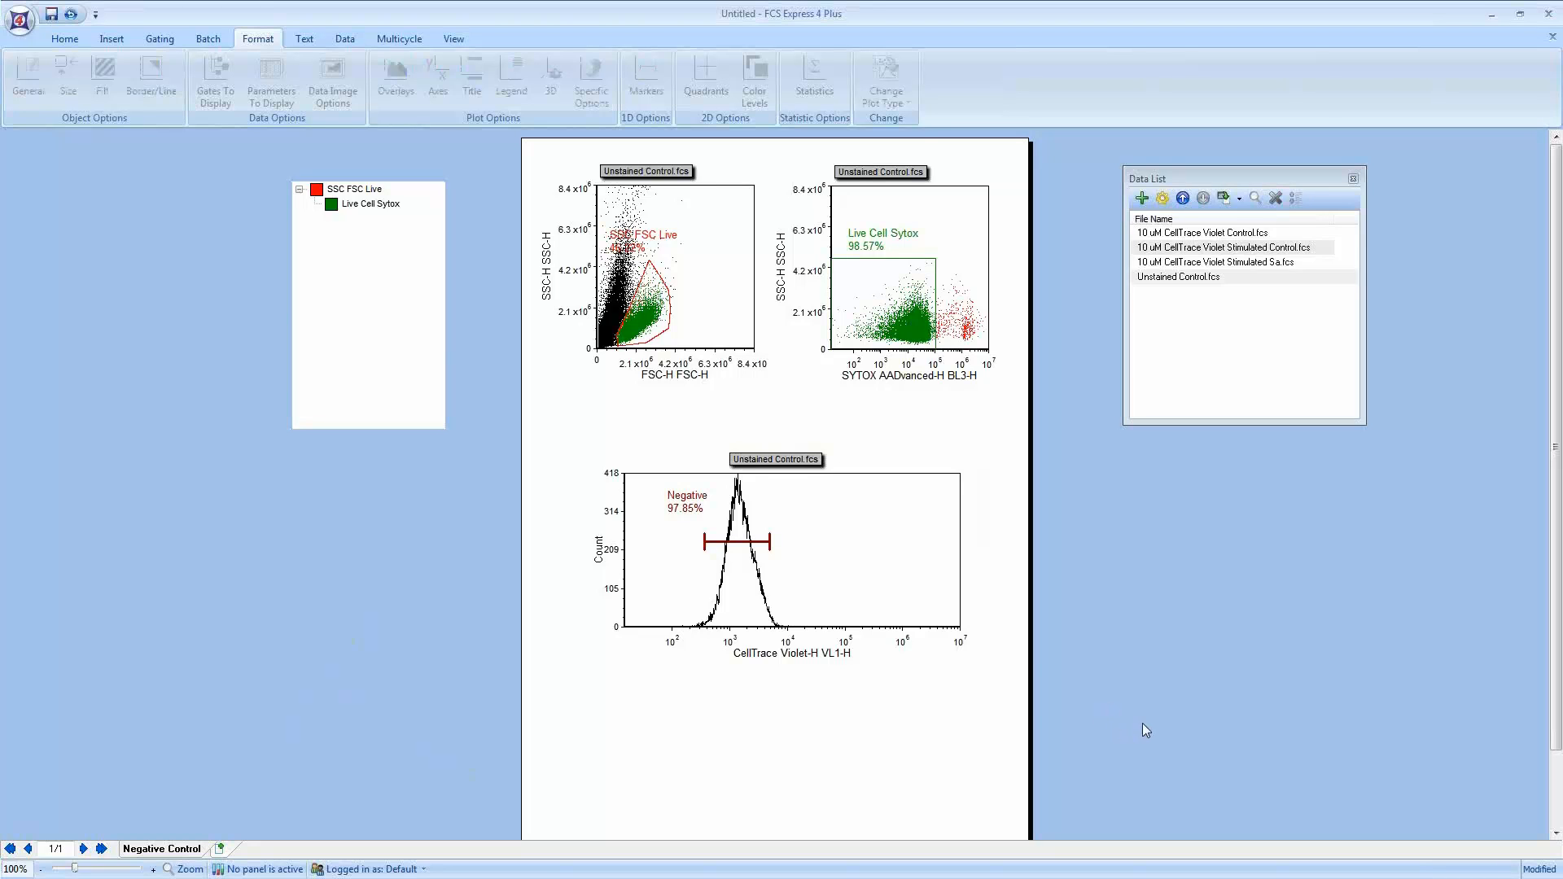
drag(1141, 723, 476, 91)
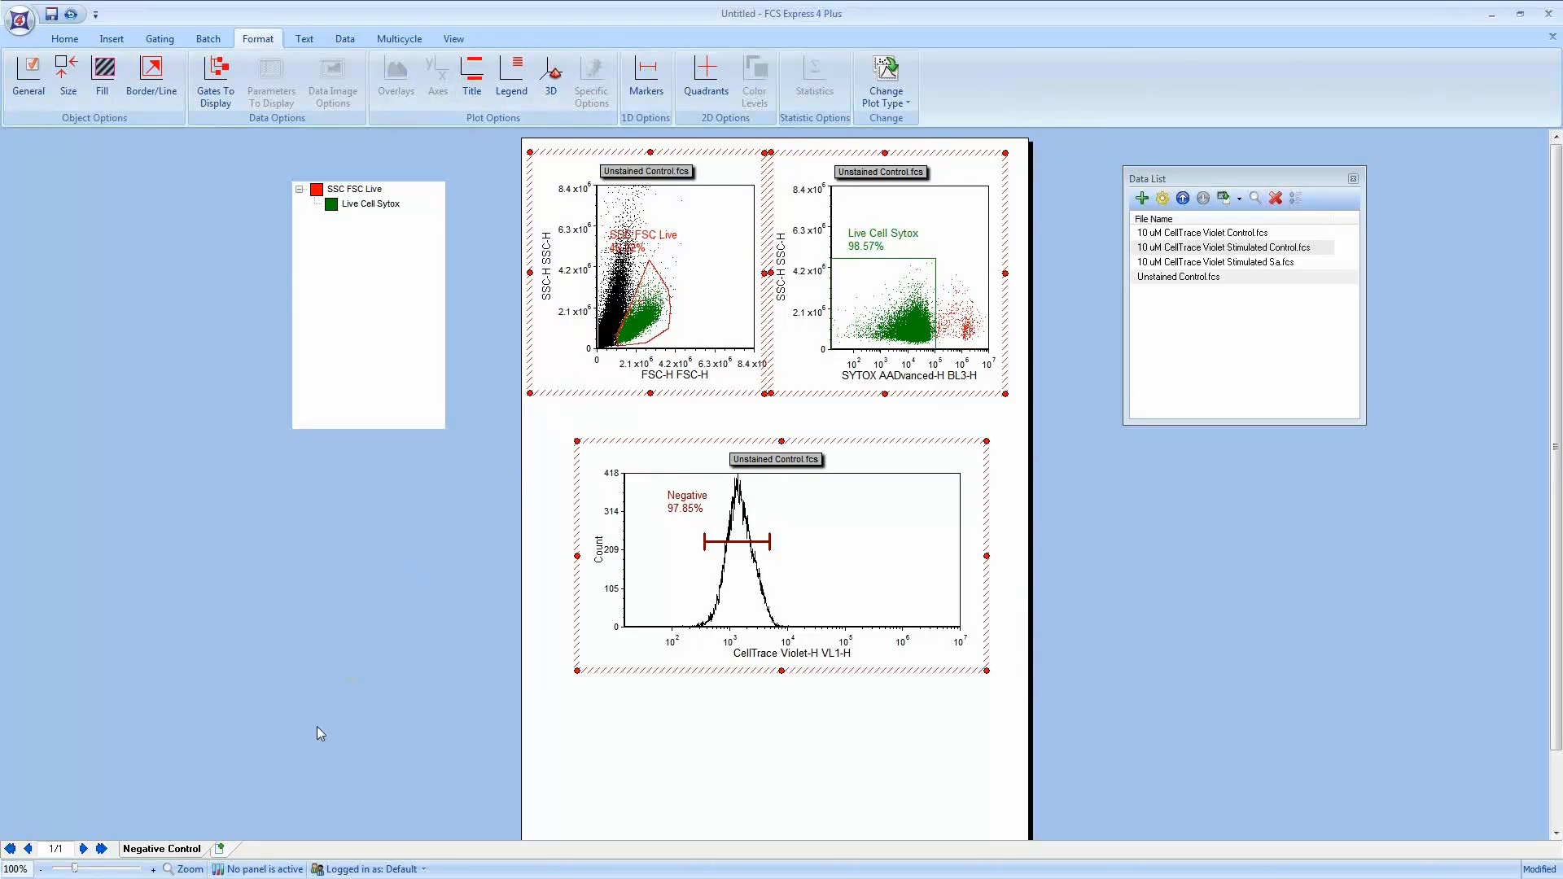
click(220, 849)
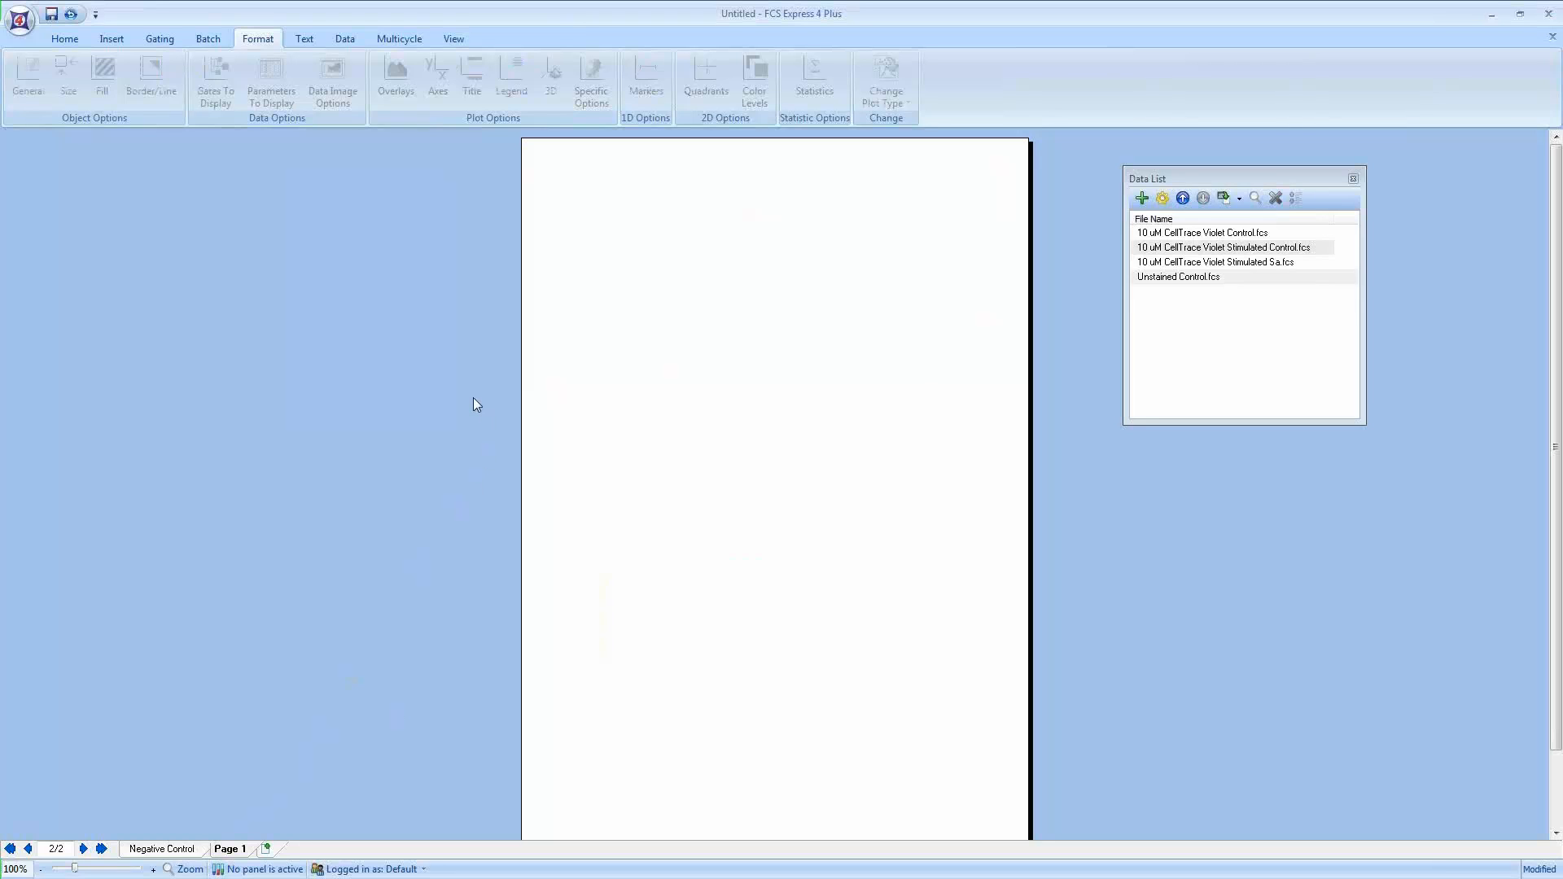
key(ctrl+v)
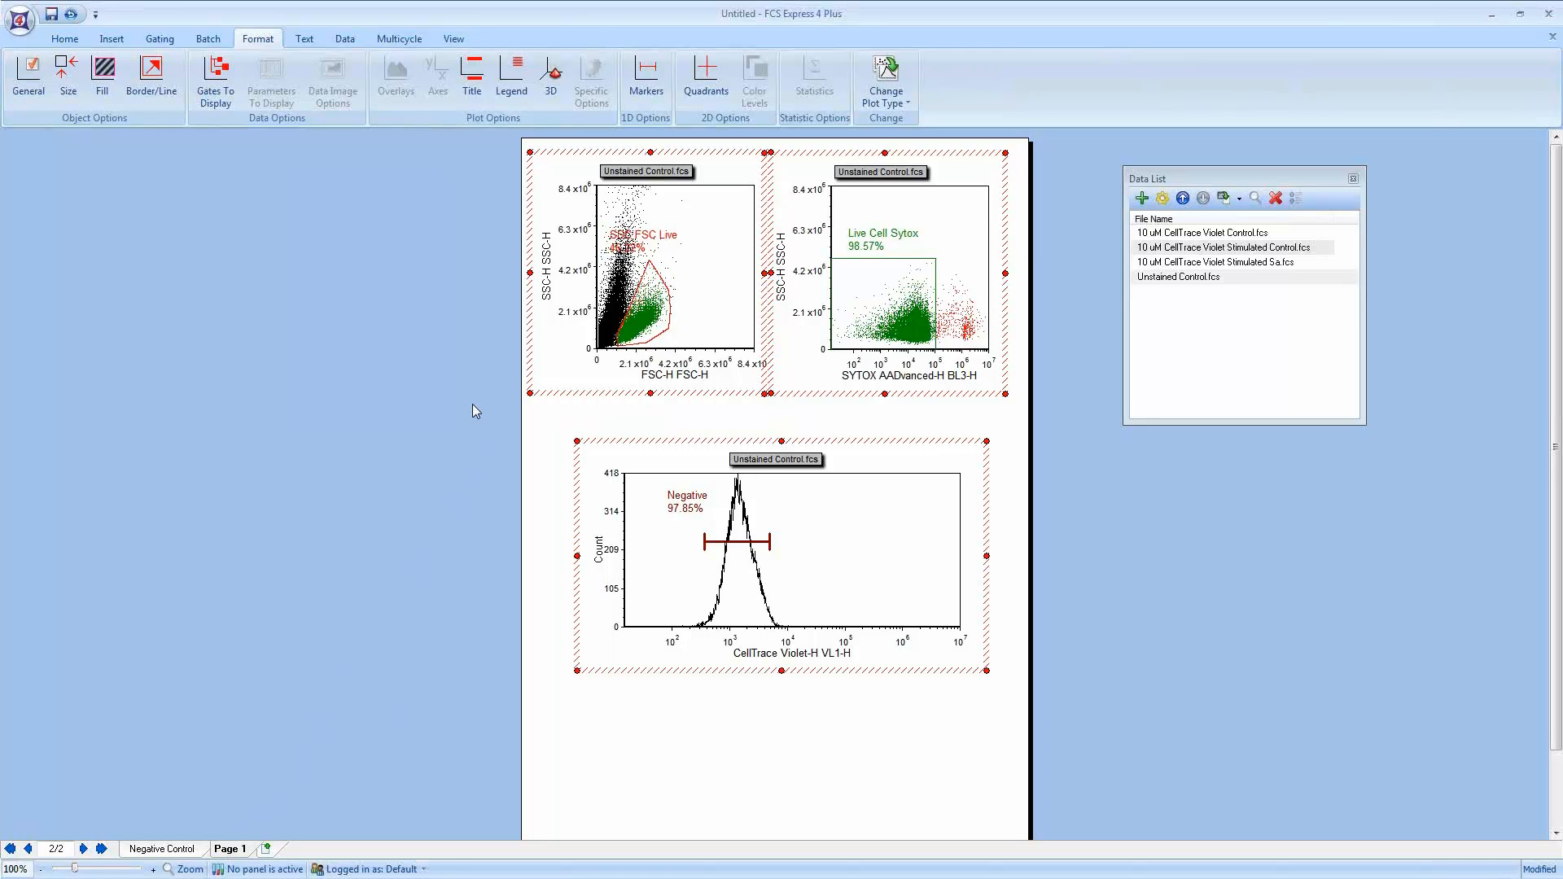
Step: Rename the second page to Positive Controls
right_click(257, 849)
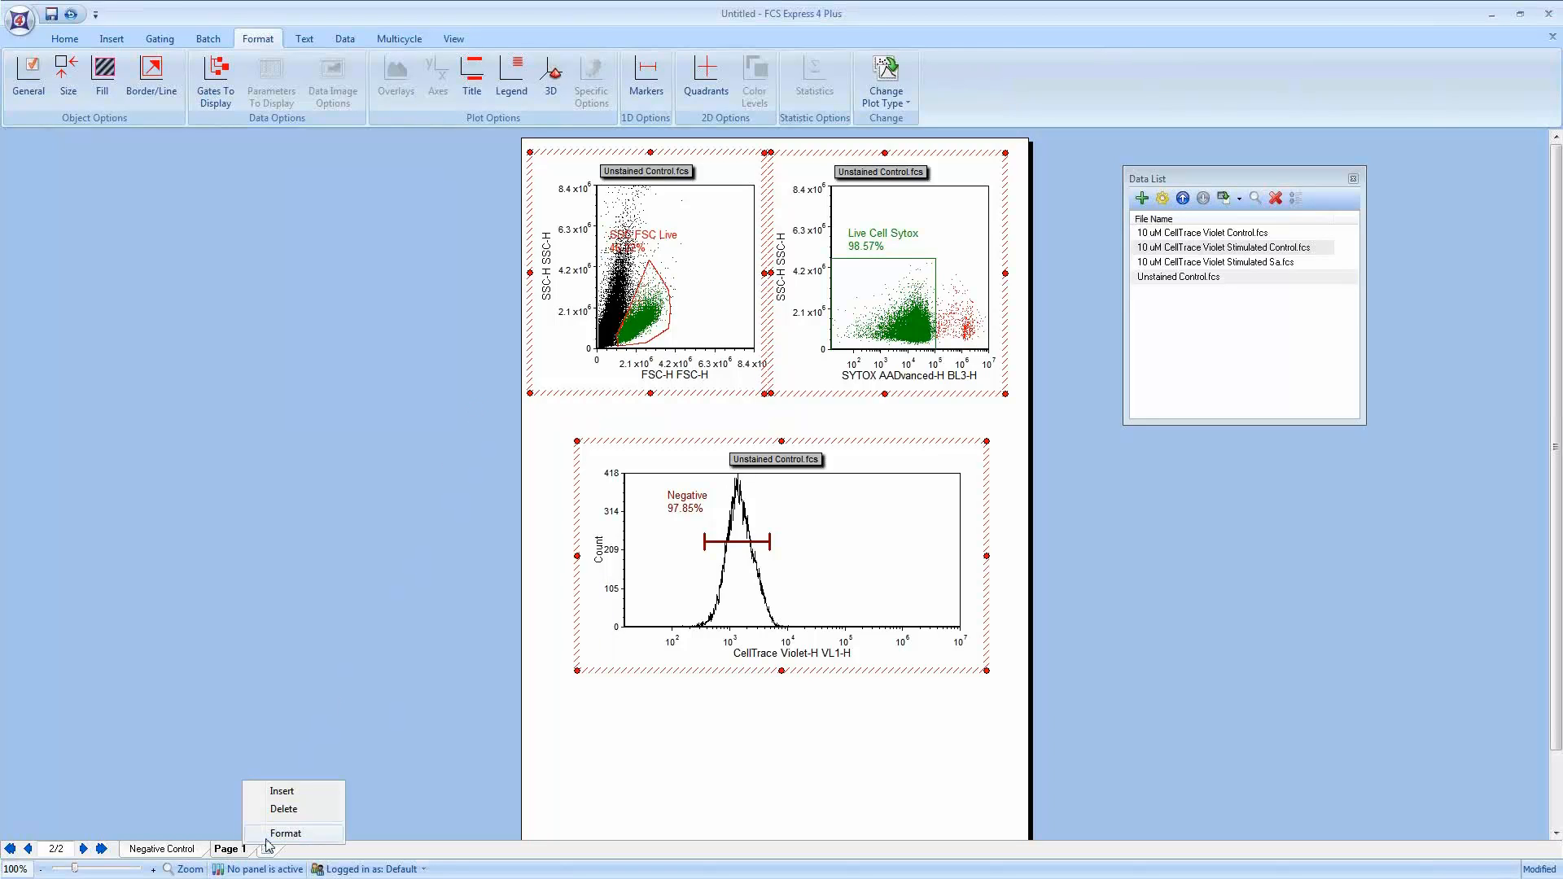
click(285, 832)
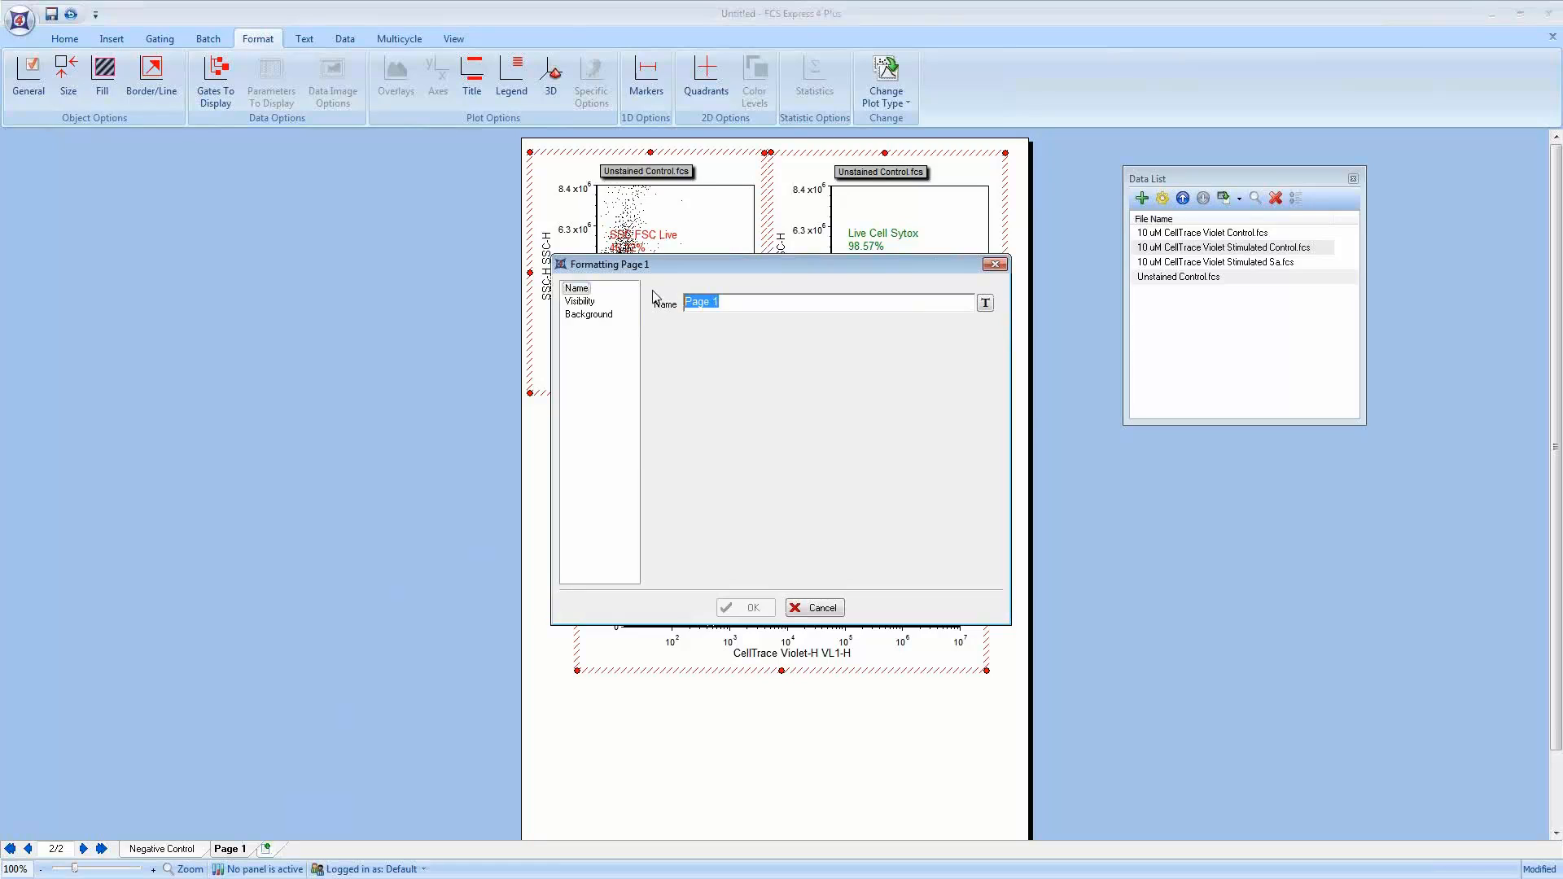
text(Positive)
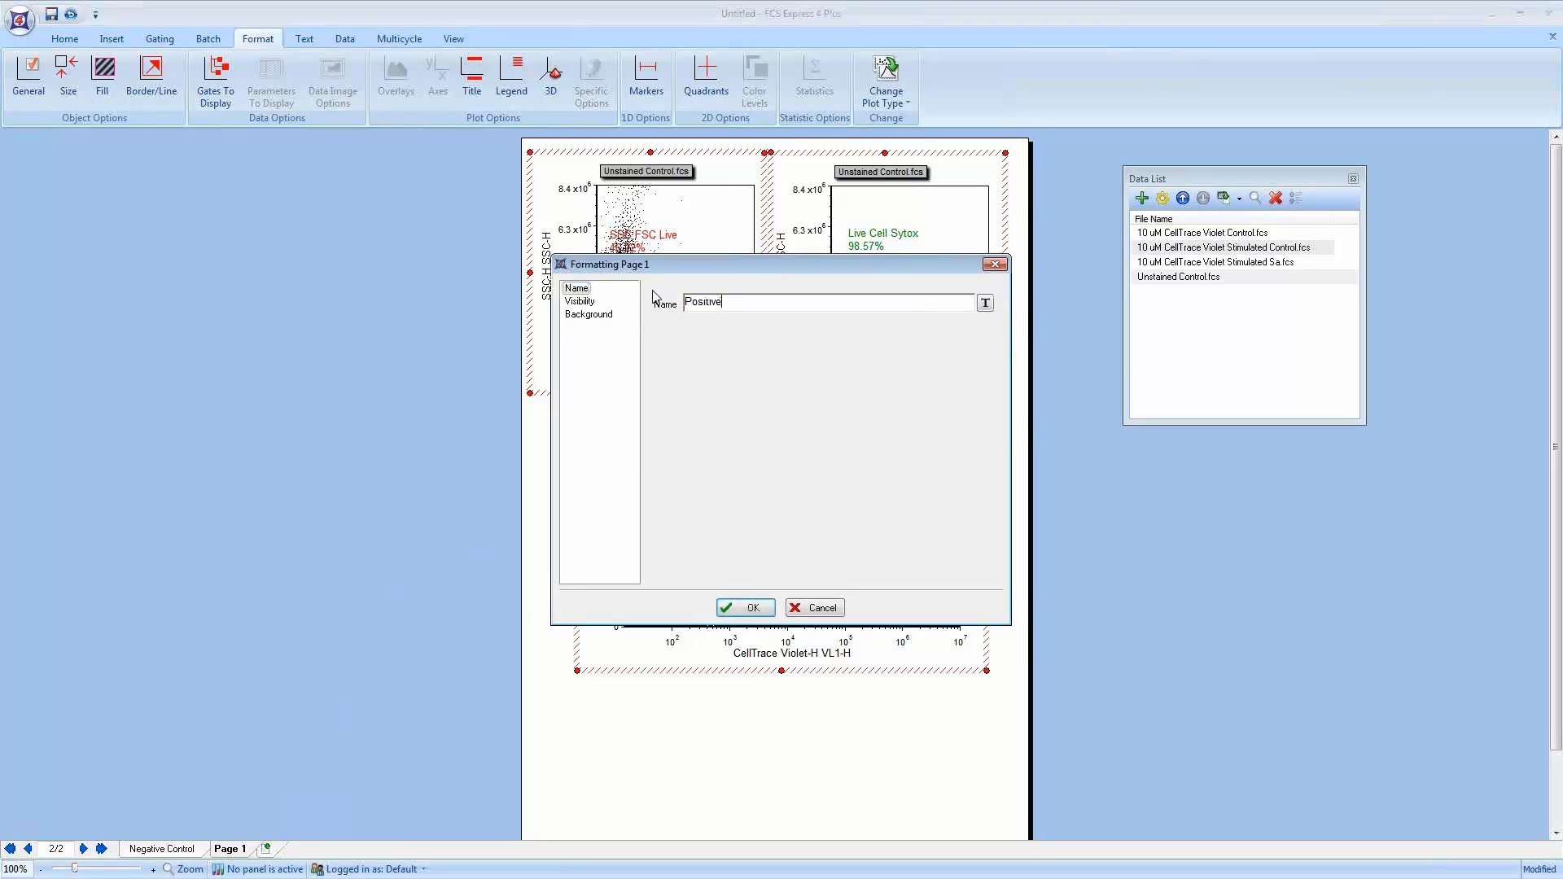
text( Controls)
click(743, 607)
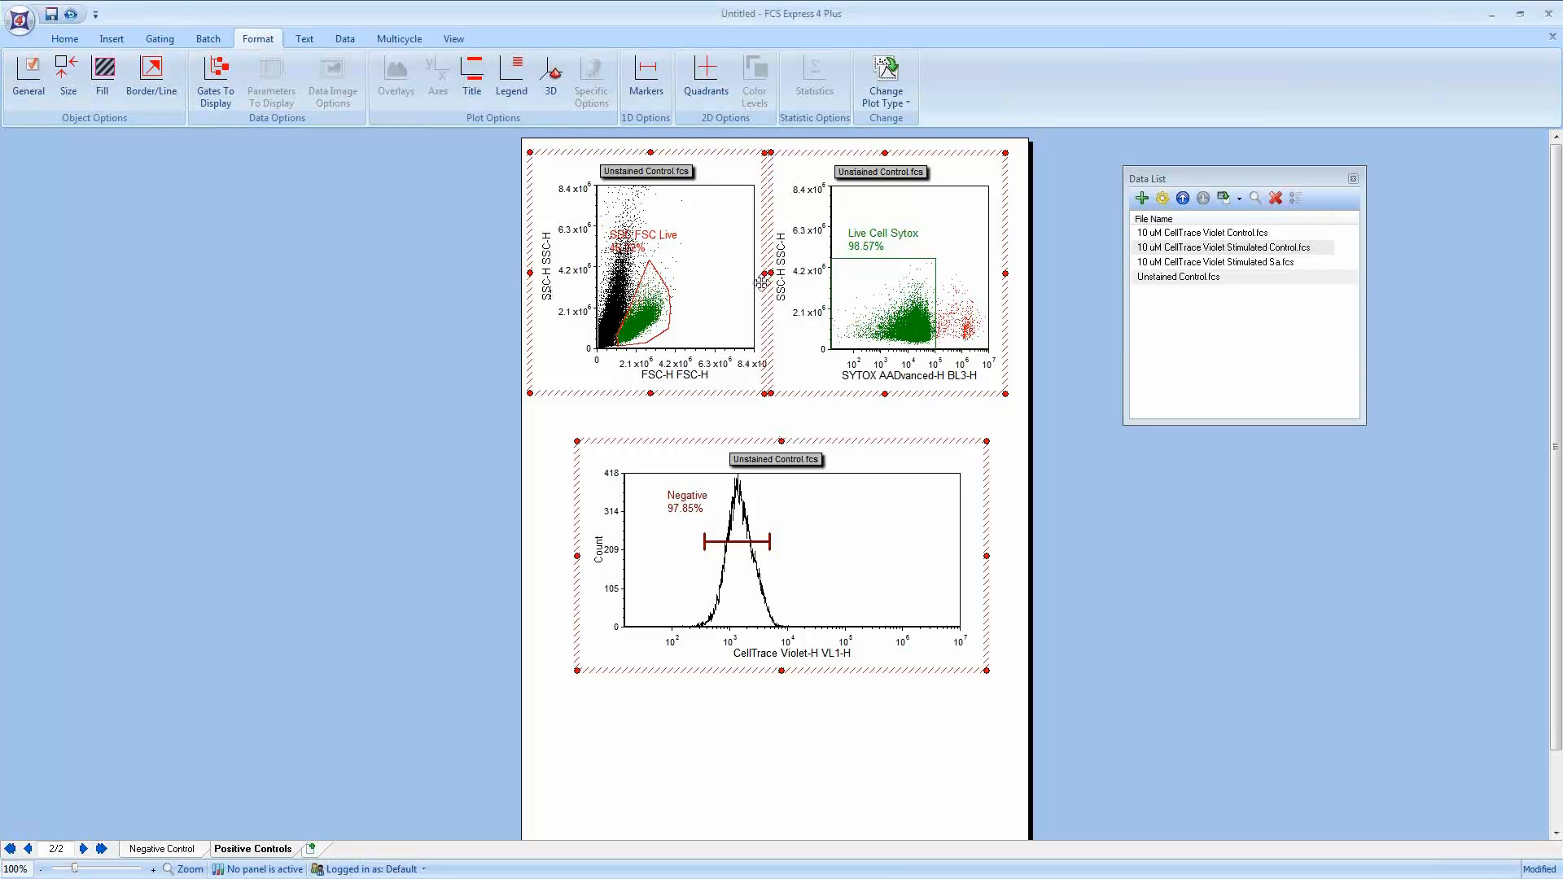
Step: Change the data on all plots of this page to 10 uM CellTrace Violet Control.fcs
click(1200, 234)
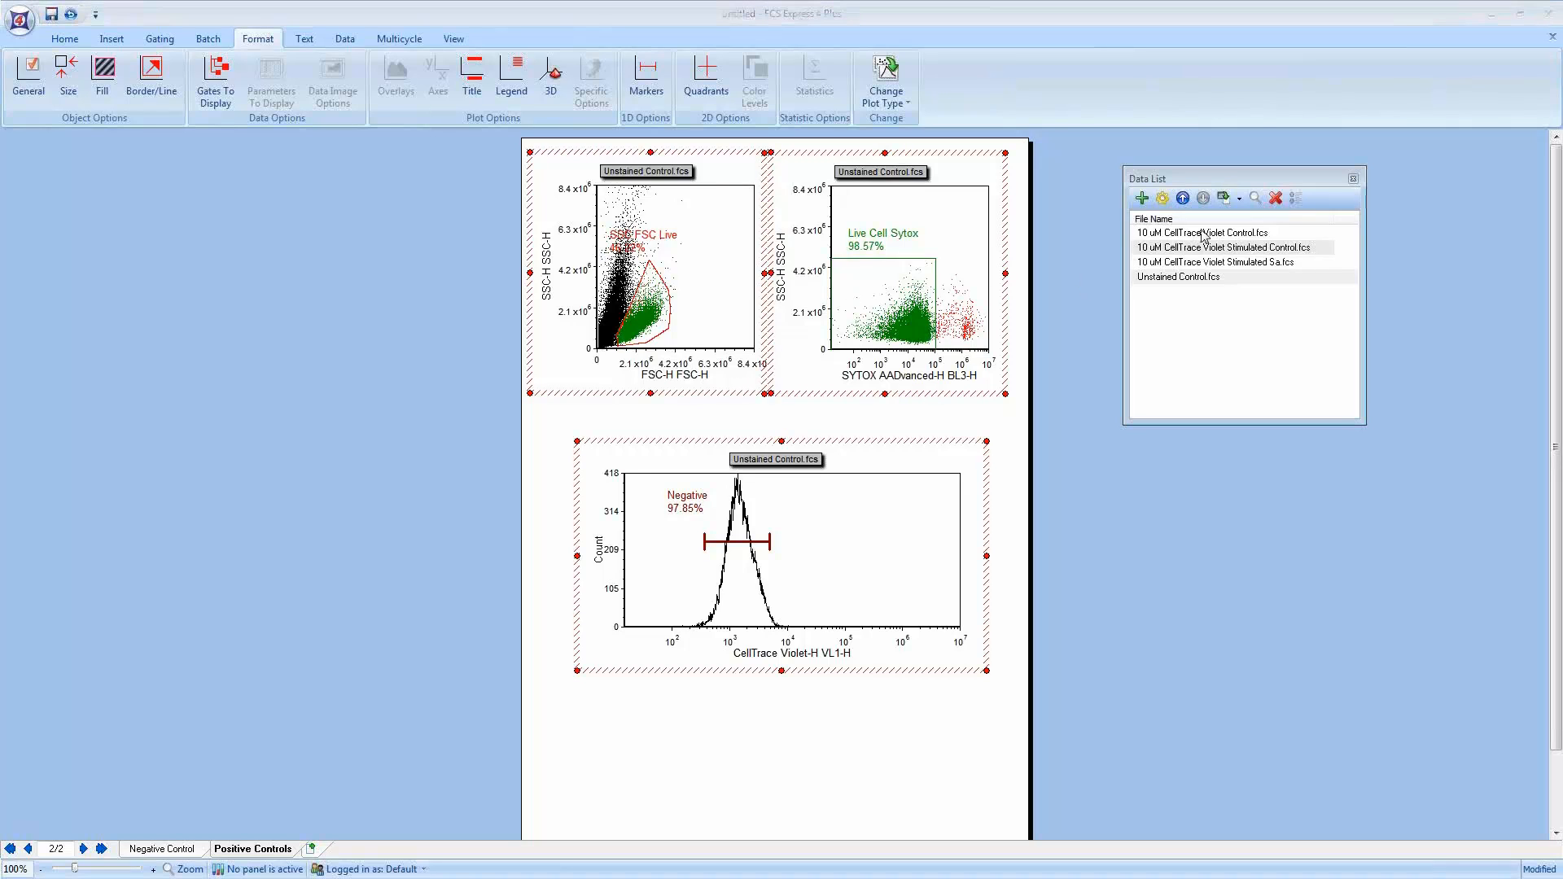
click(1239, 201)
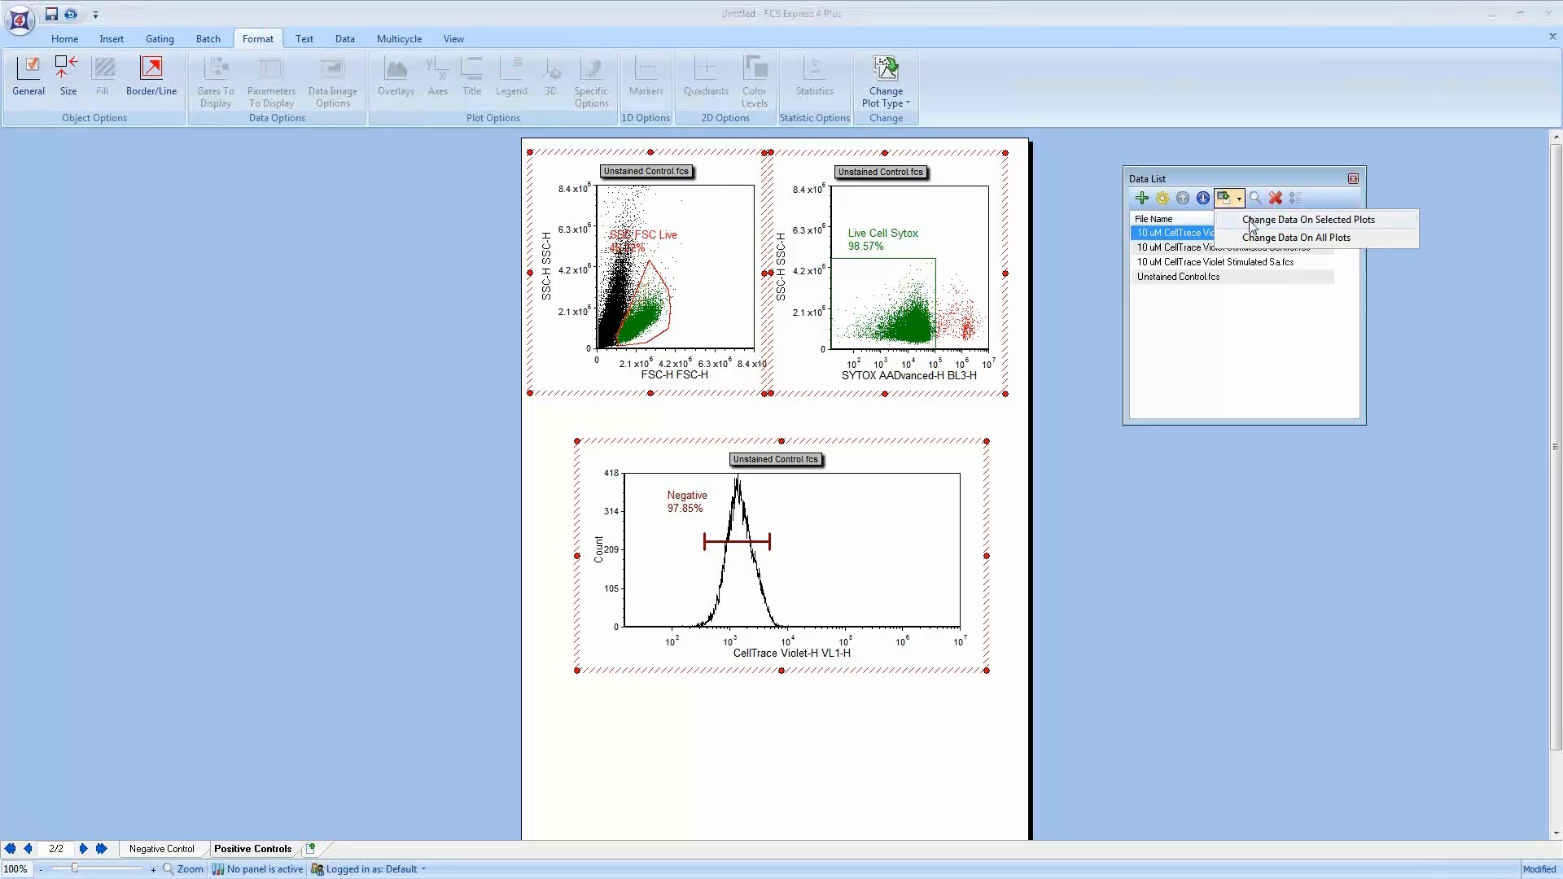
click(1355, 234)
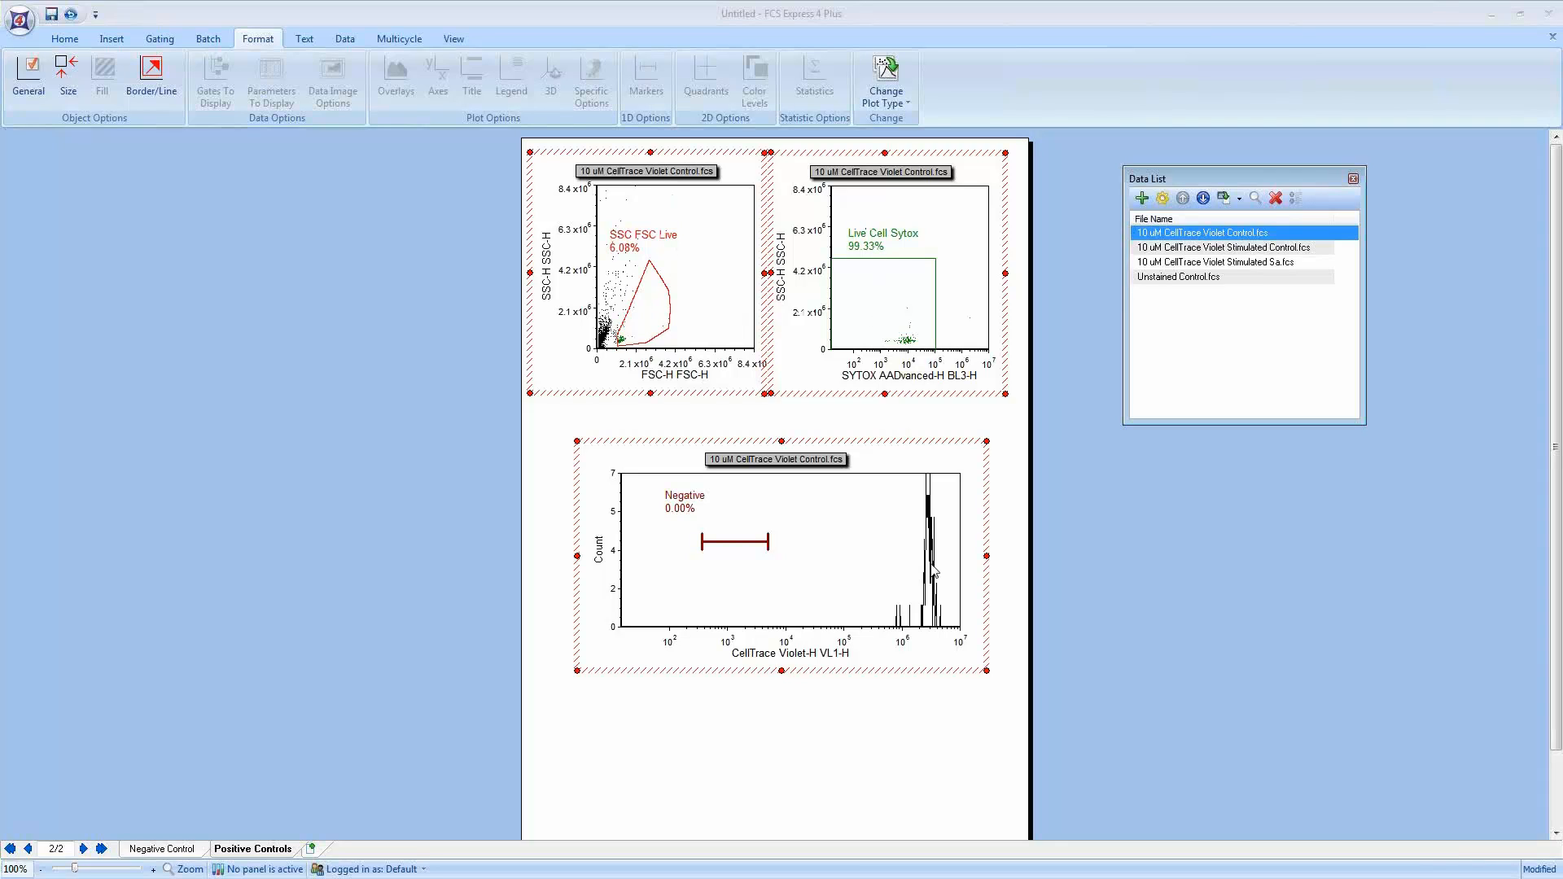
Step: Move the marker onto the bright CellTrace Violet peak near 10^6
click(733, 541)
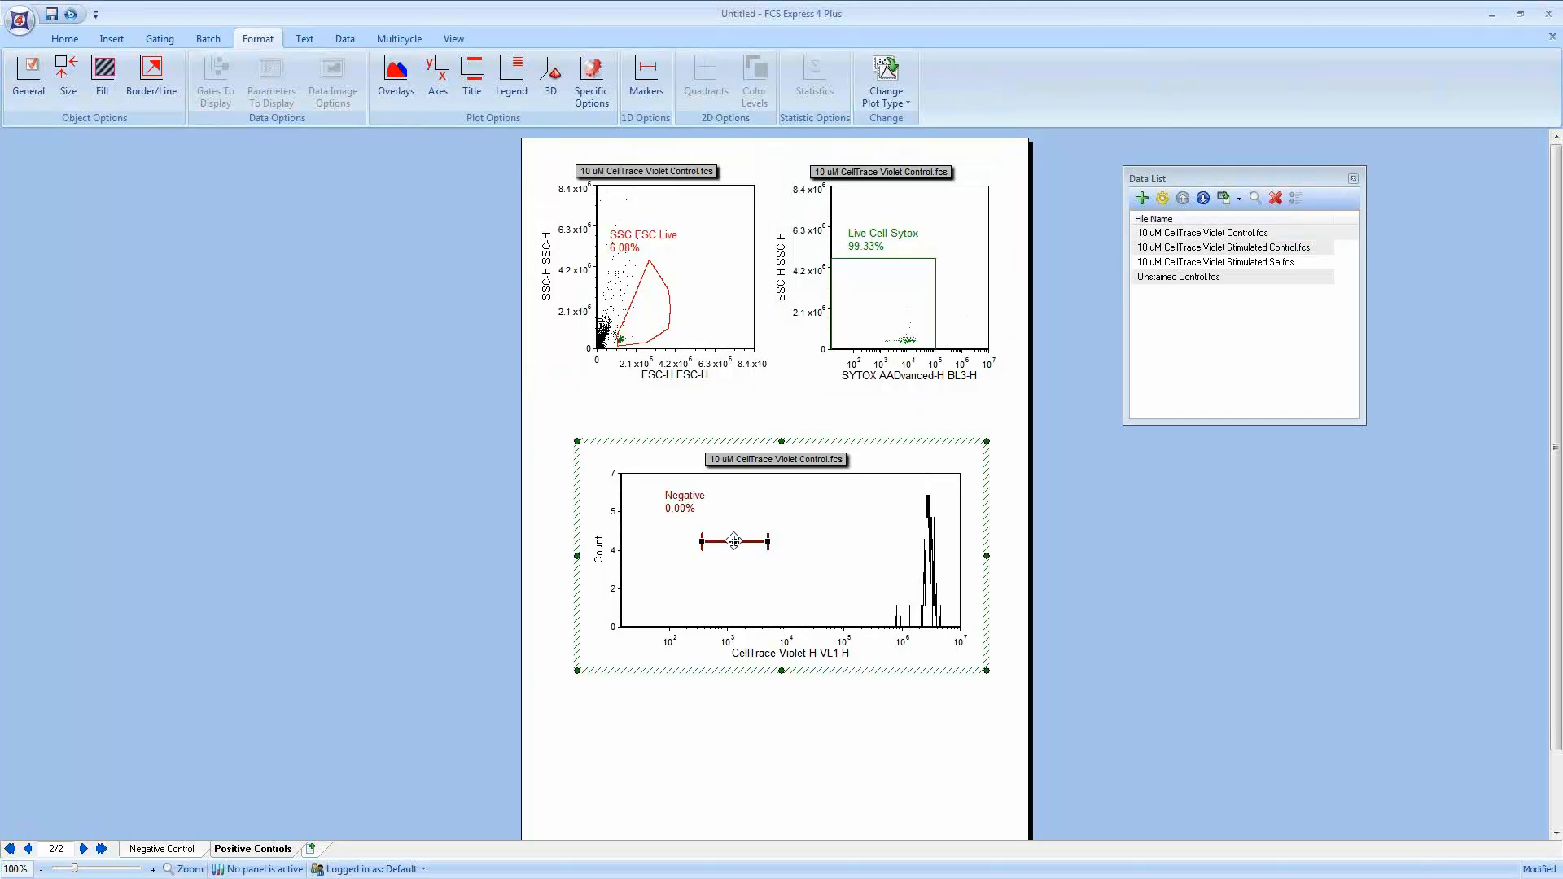
drag(733, 541, 916, 534)
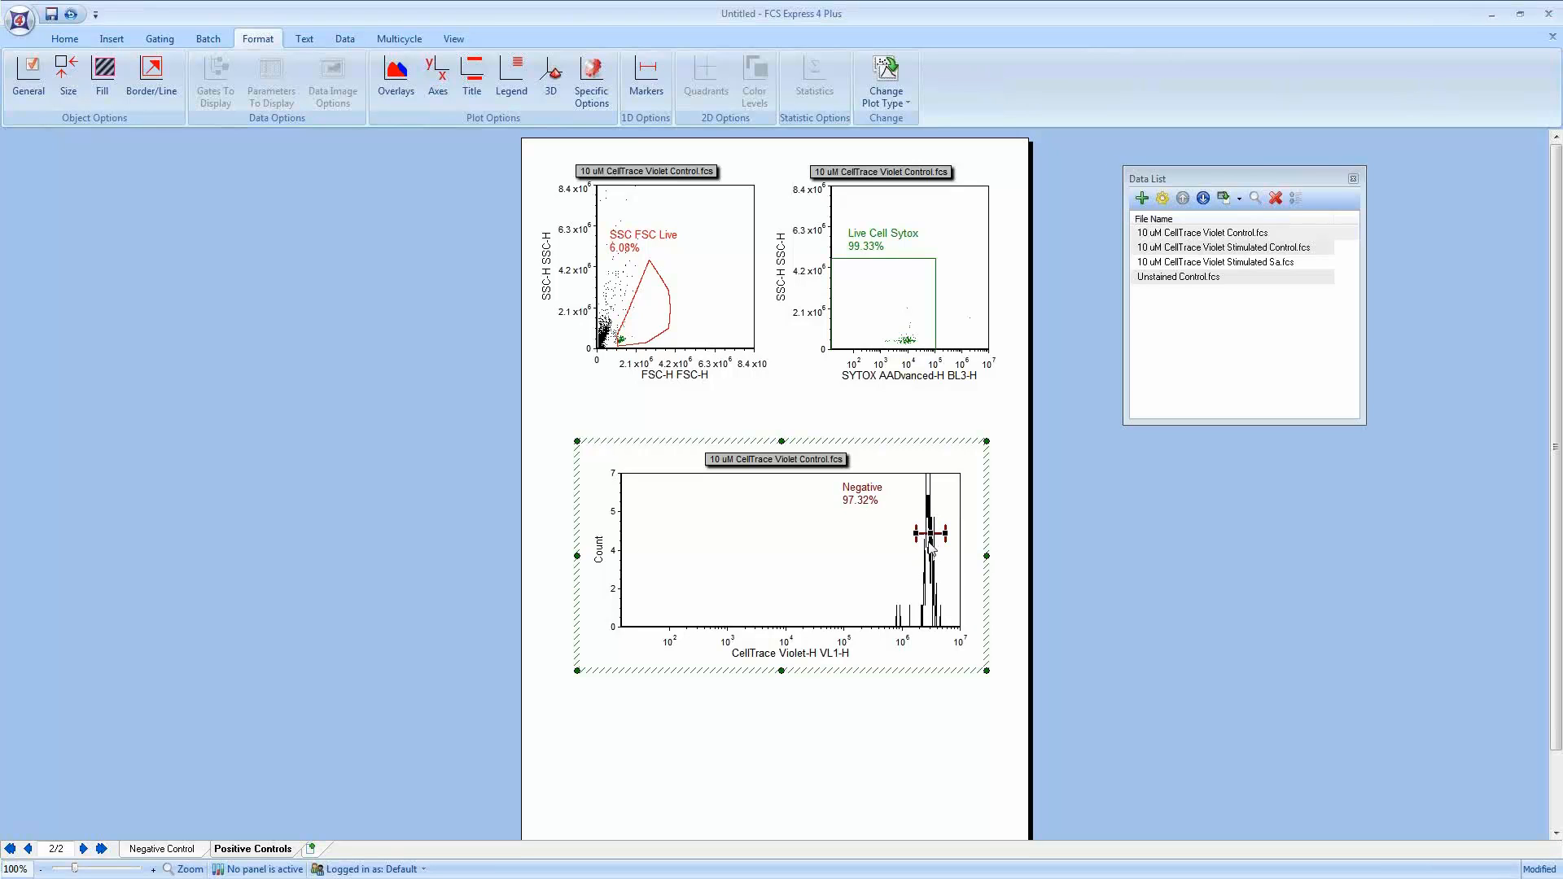
Step: Rename the histogram's marker to Positive Control
right_click(847, 547)
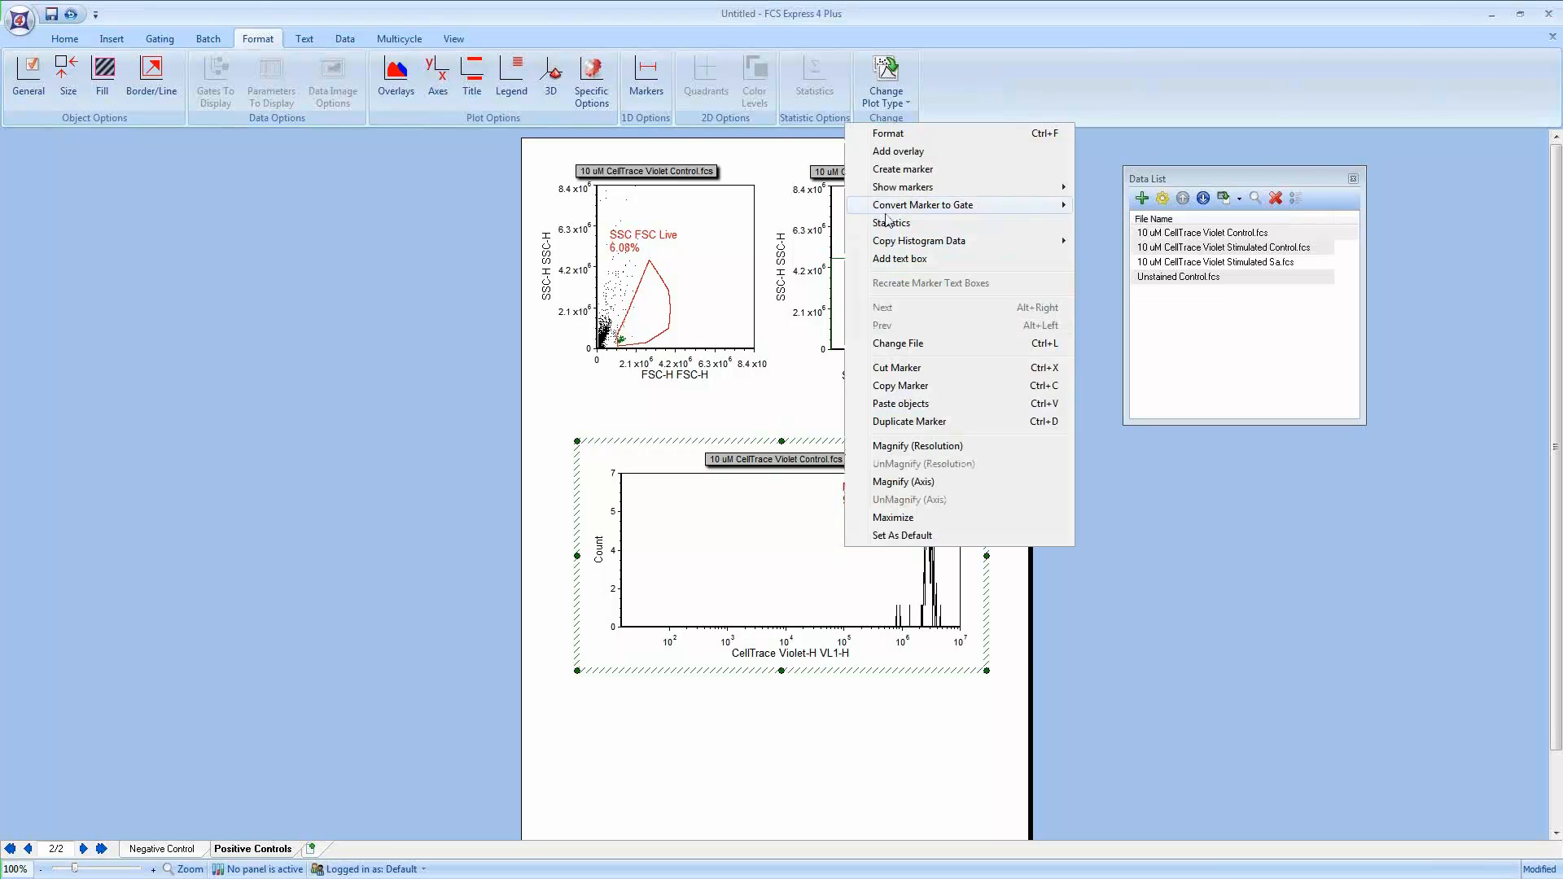
click(889, 135)
click(472, 333)
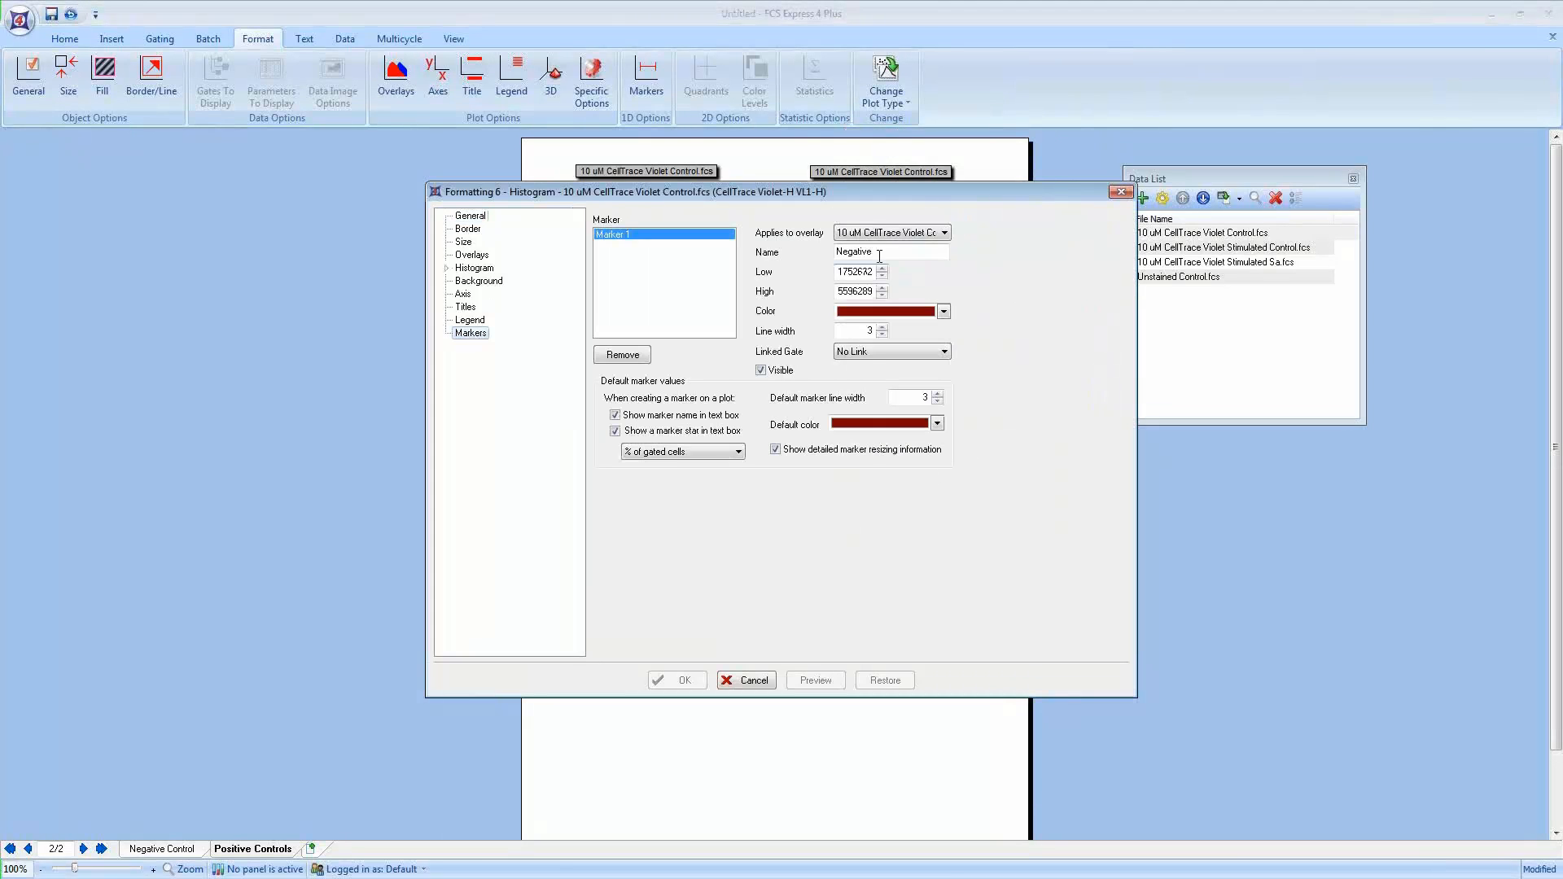
text(Posi)
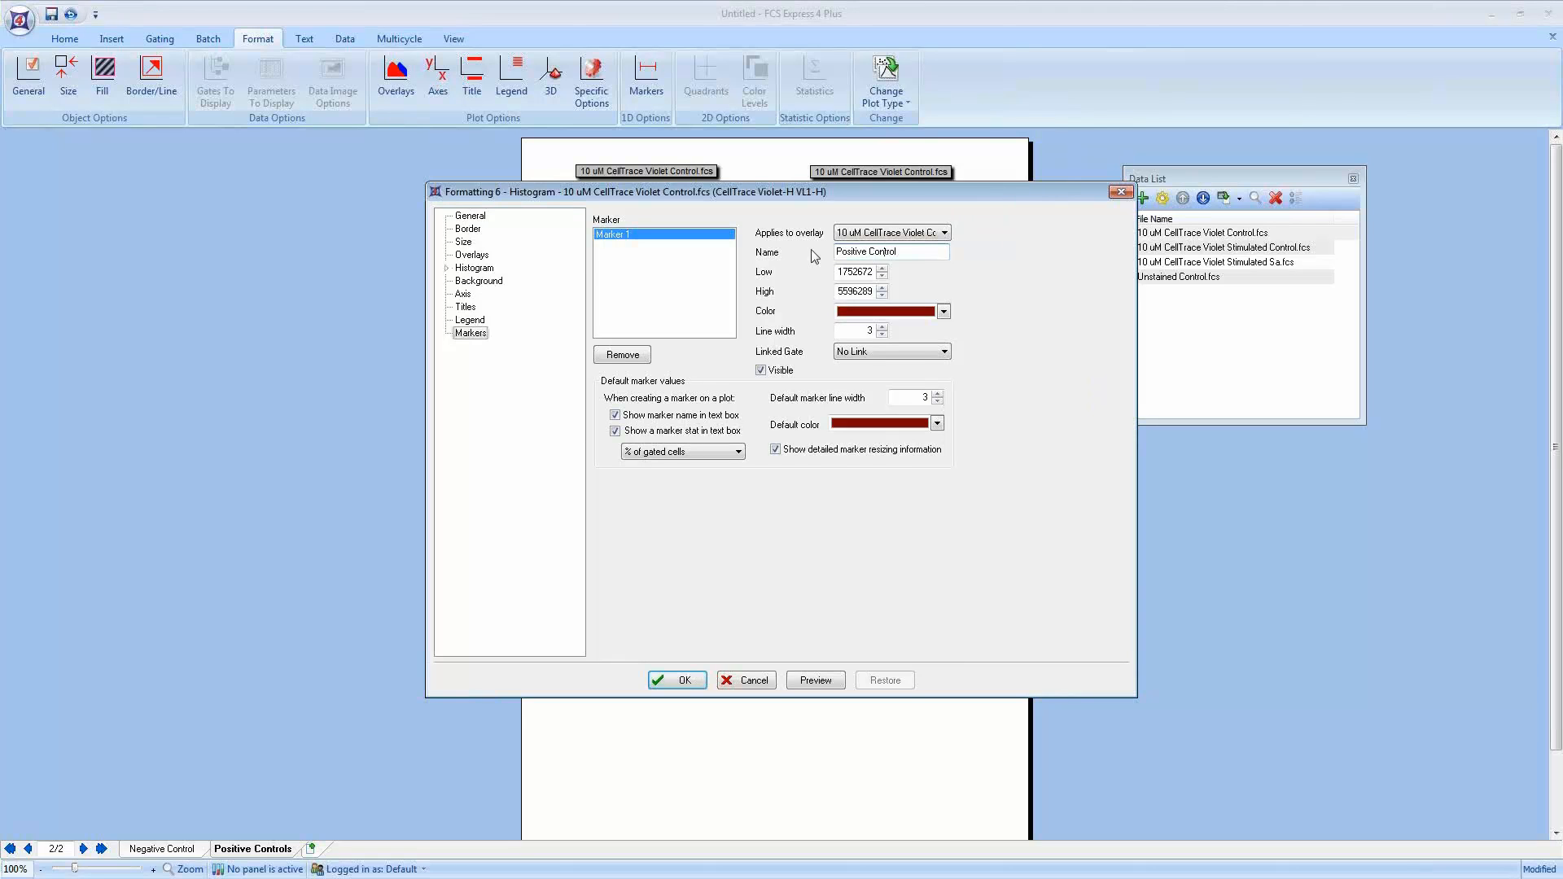
click(669, 679)
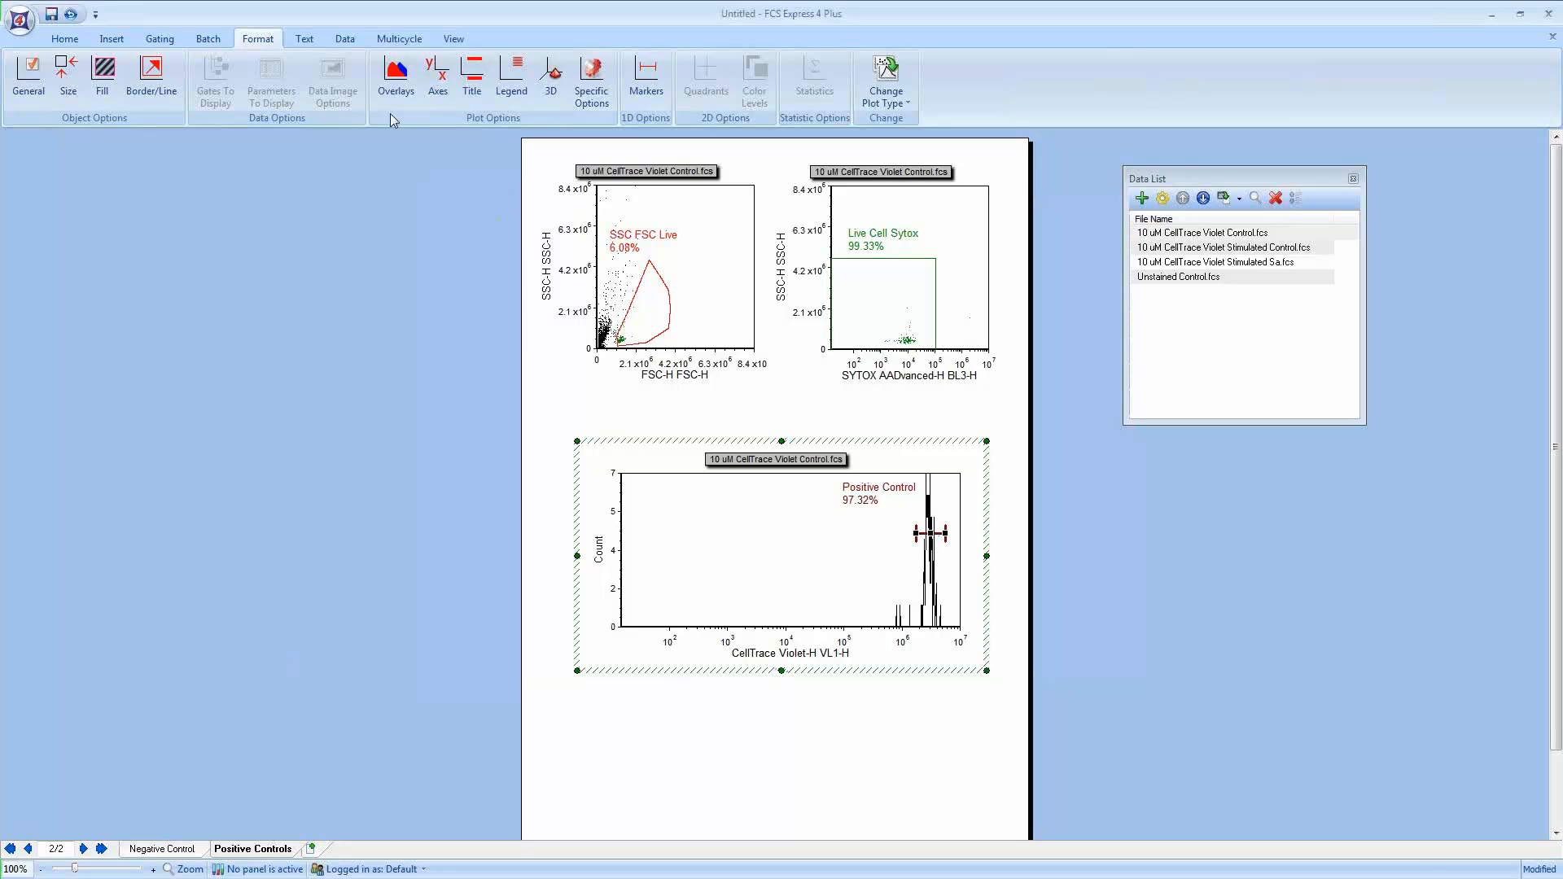
Step: Compare the Positive Controls and Negative Control pages side by side, then return to single-page view
click(453, 38)
click(491, 76)
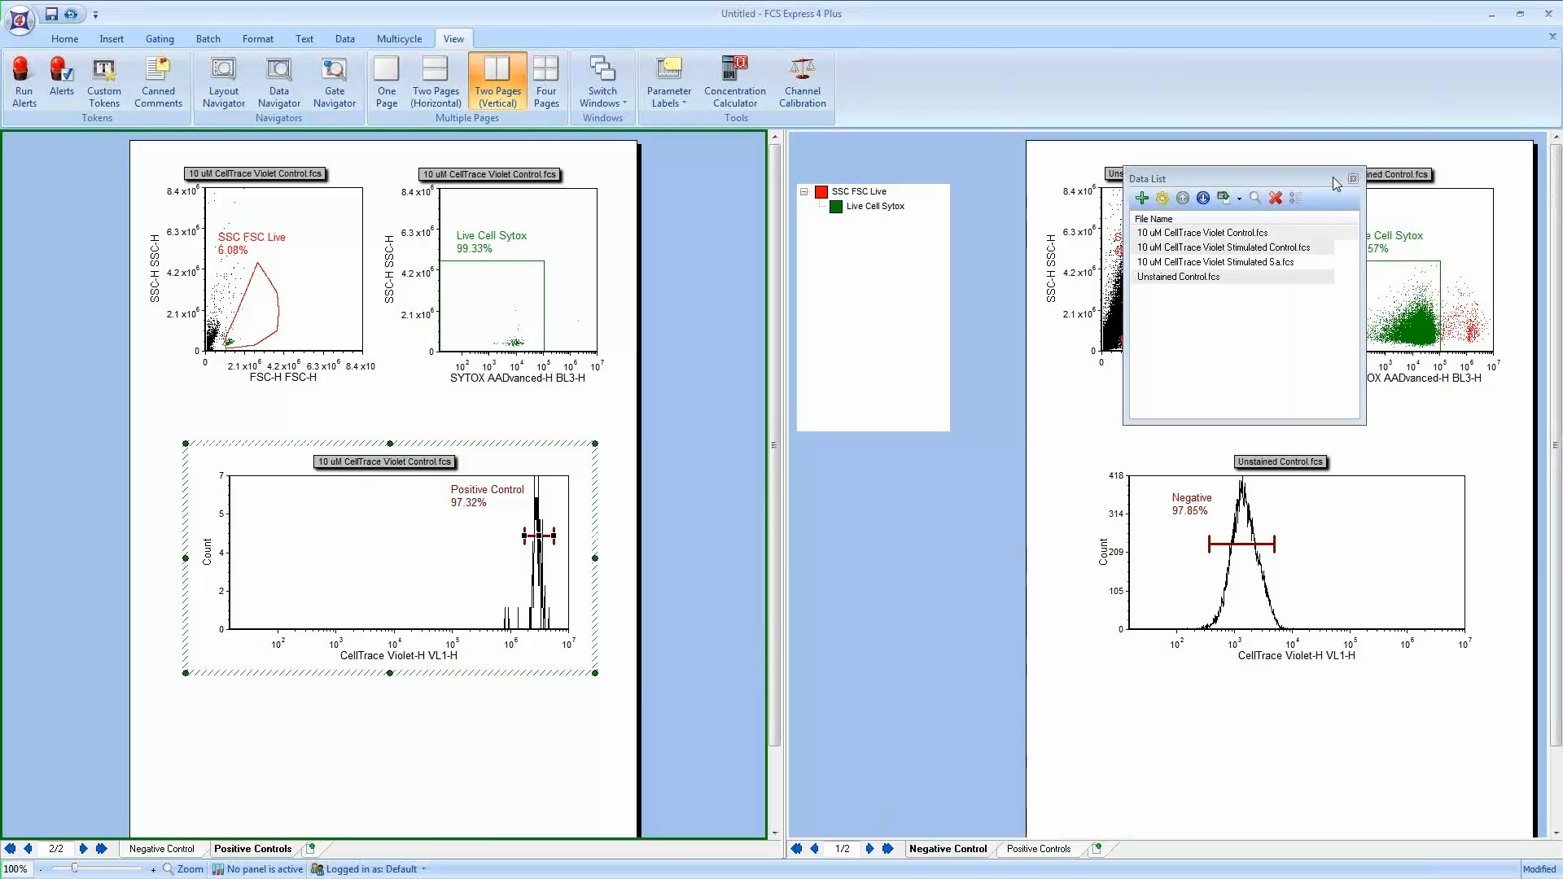
drag(1338, 180, 961, 537)
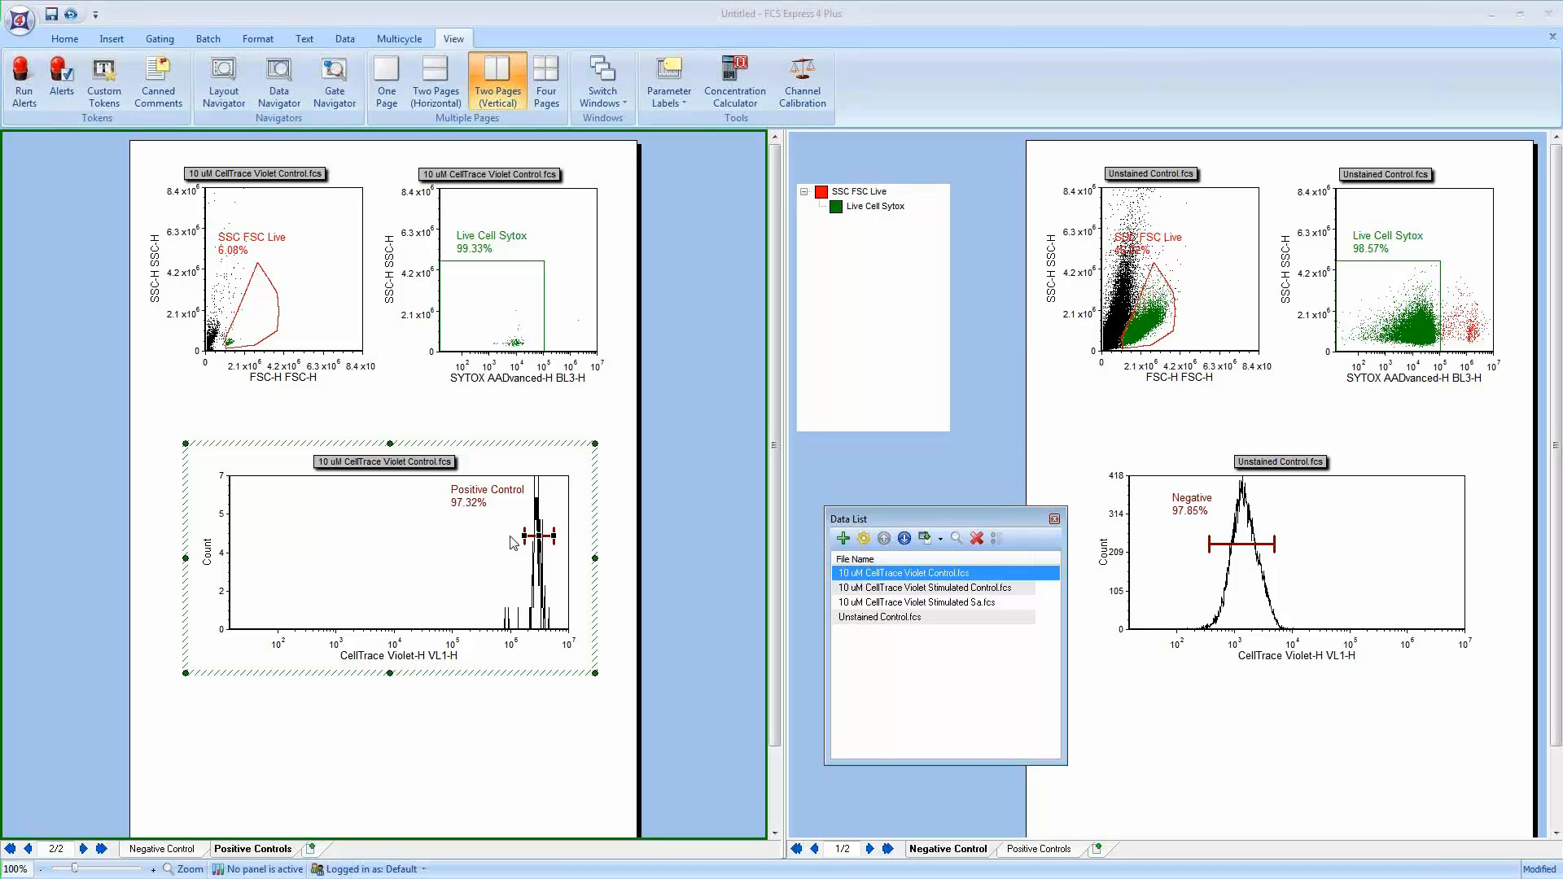
click(389, 75)
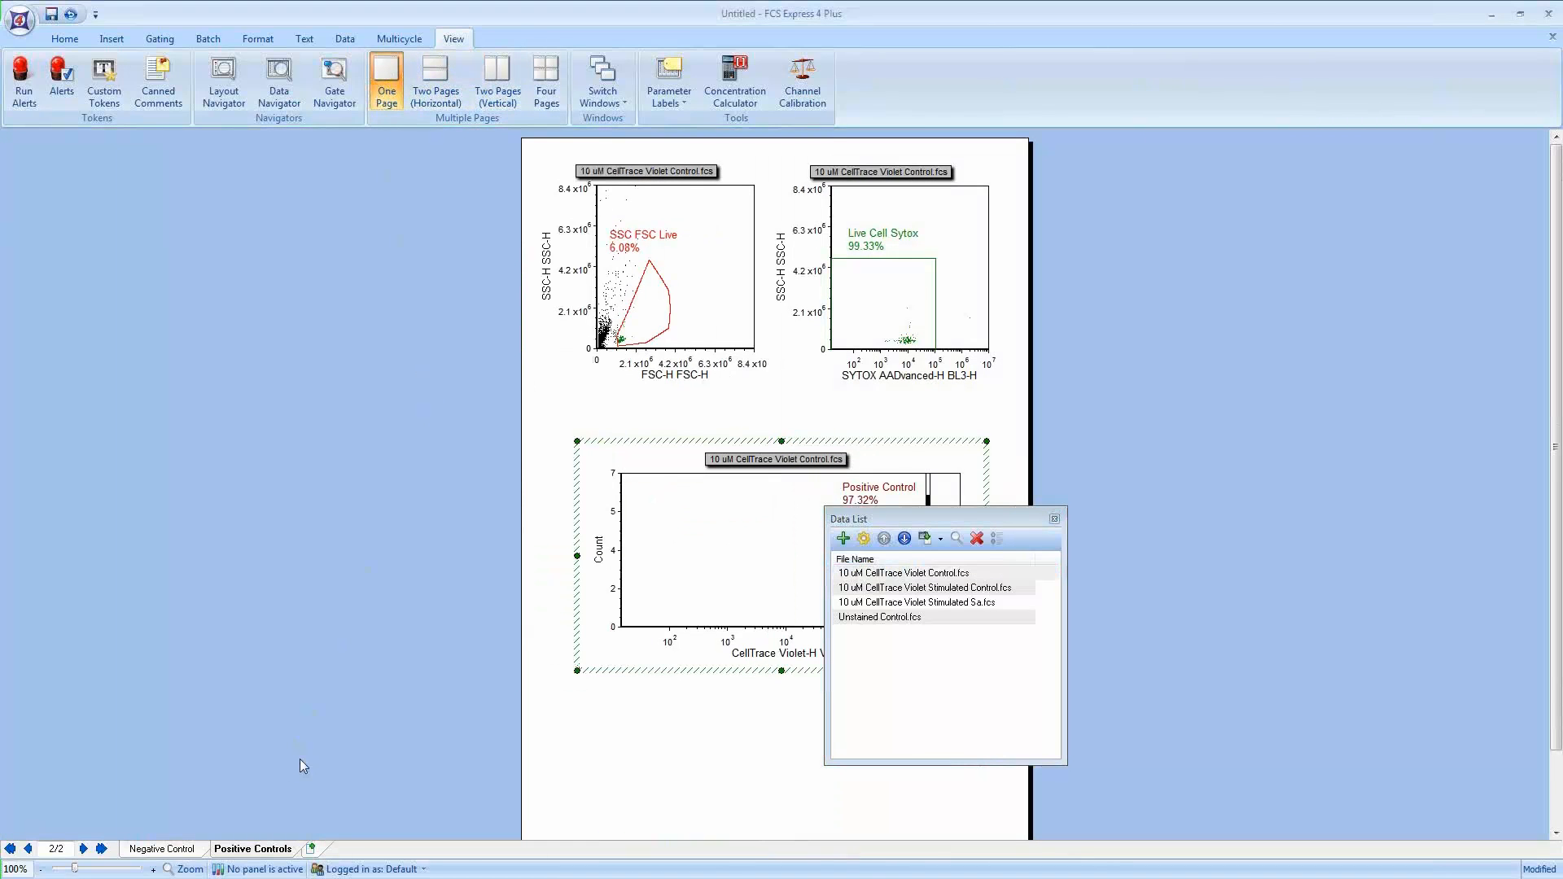
Step: Add a third page and name it Sample Analysis
click(324, 851)
right_click(325, 851)
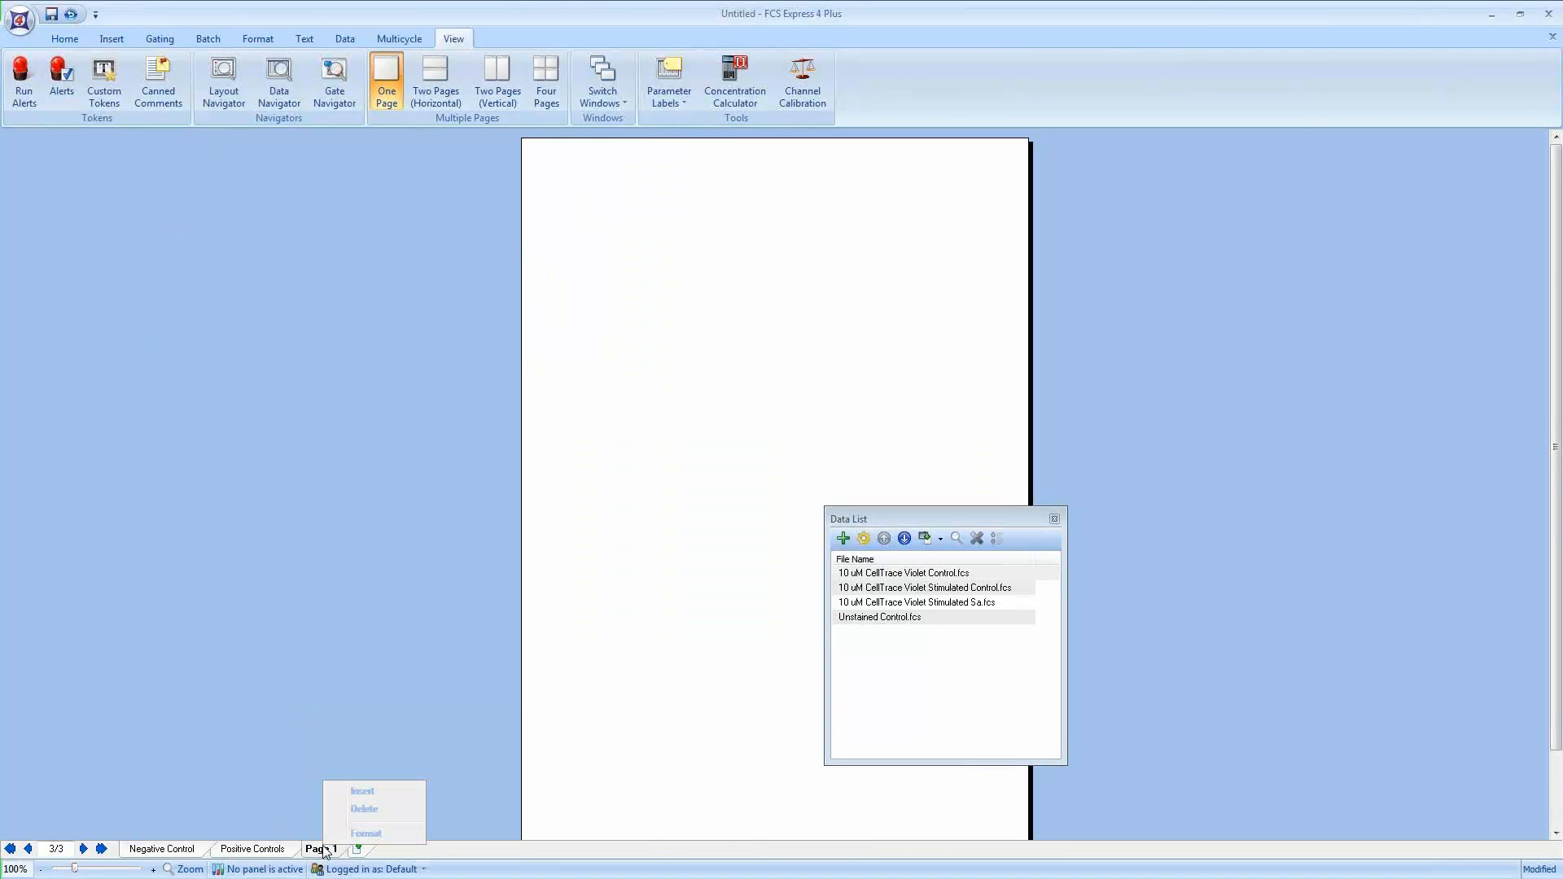
click(349, 832)
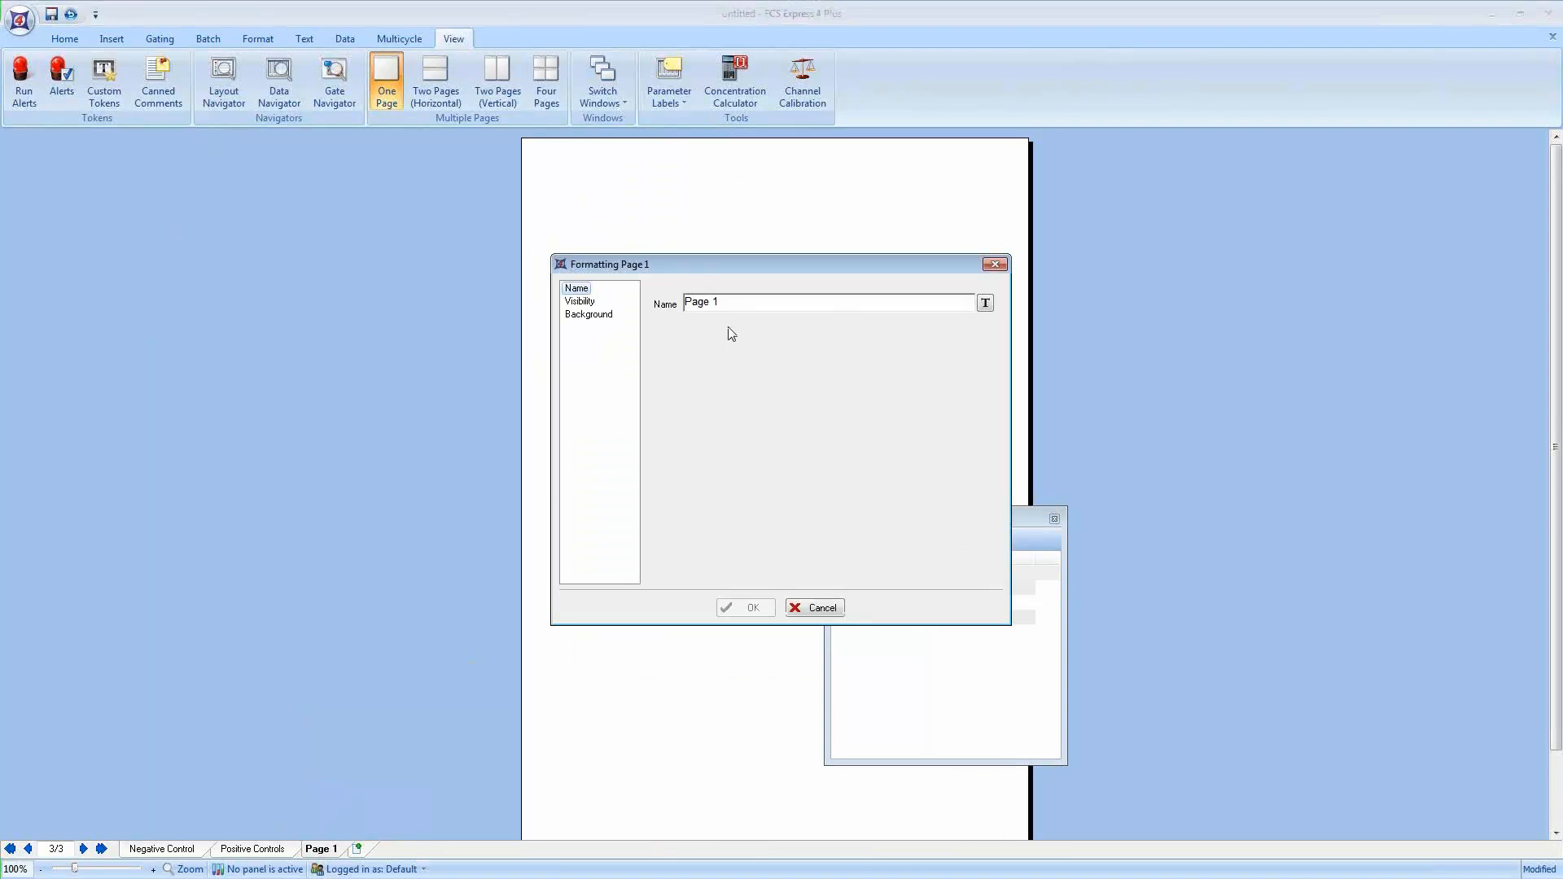
text(Sample Analysis)
key(Return)
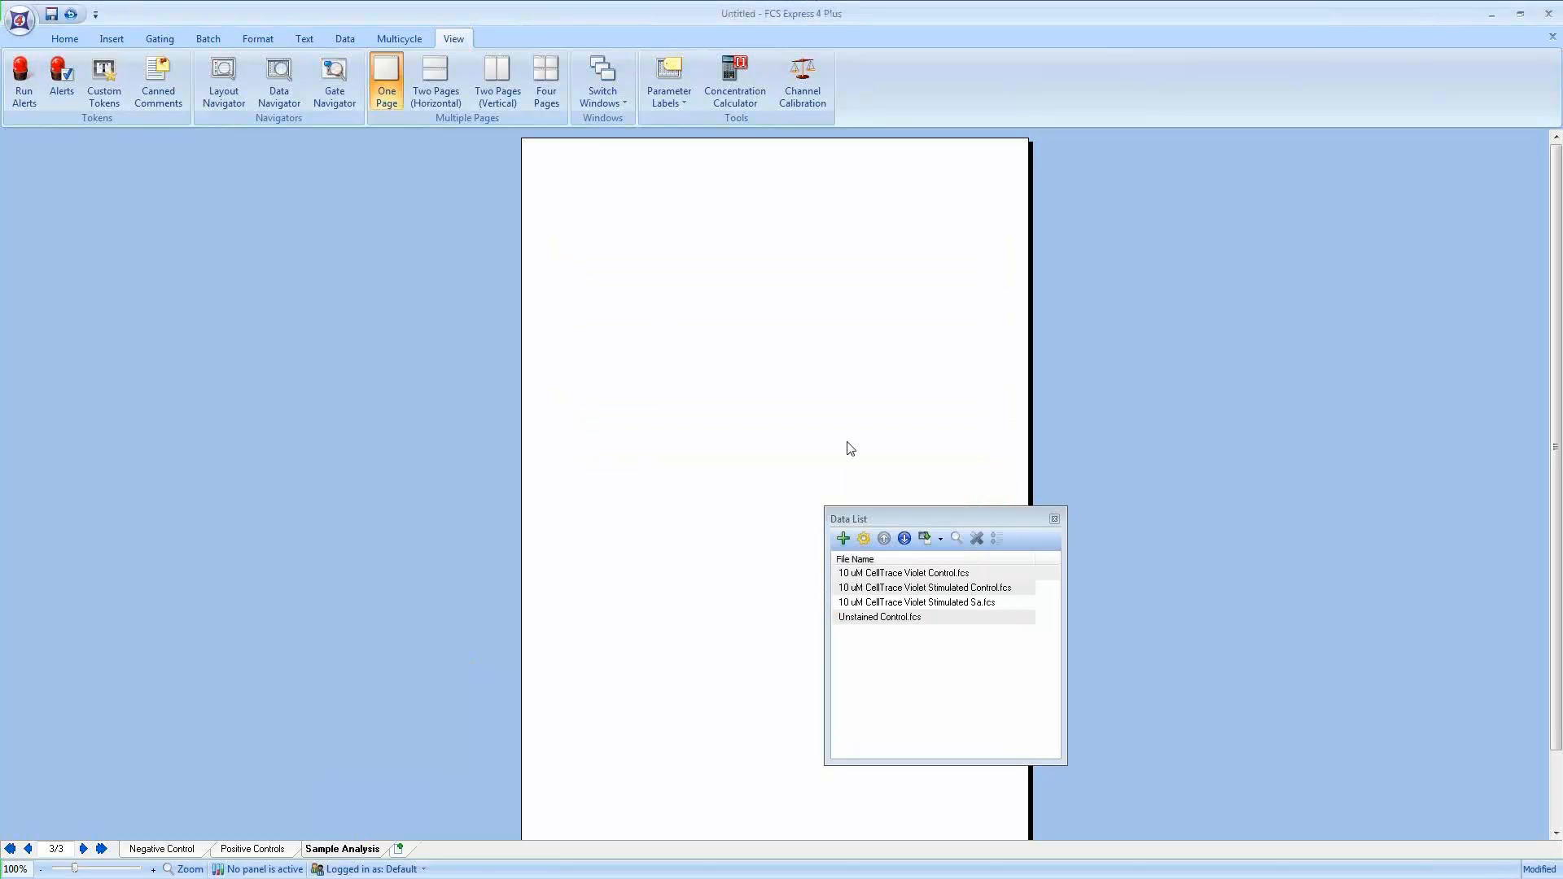
Step: Insert a dot plot at the top left of the page and show the SSC FSC Live gate on it
drag(948, 523, 1361, 197)
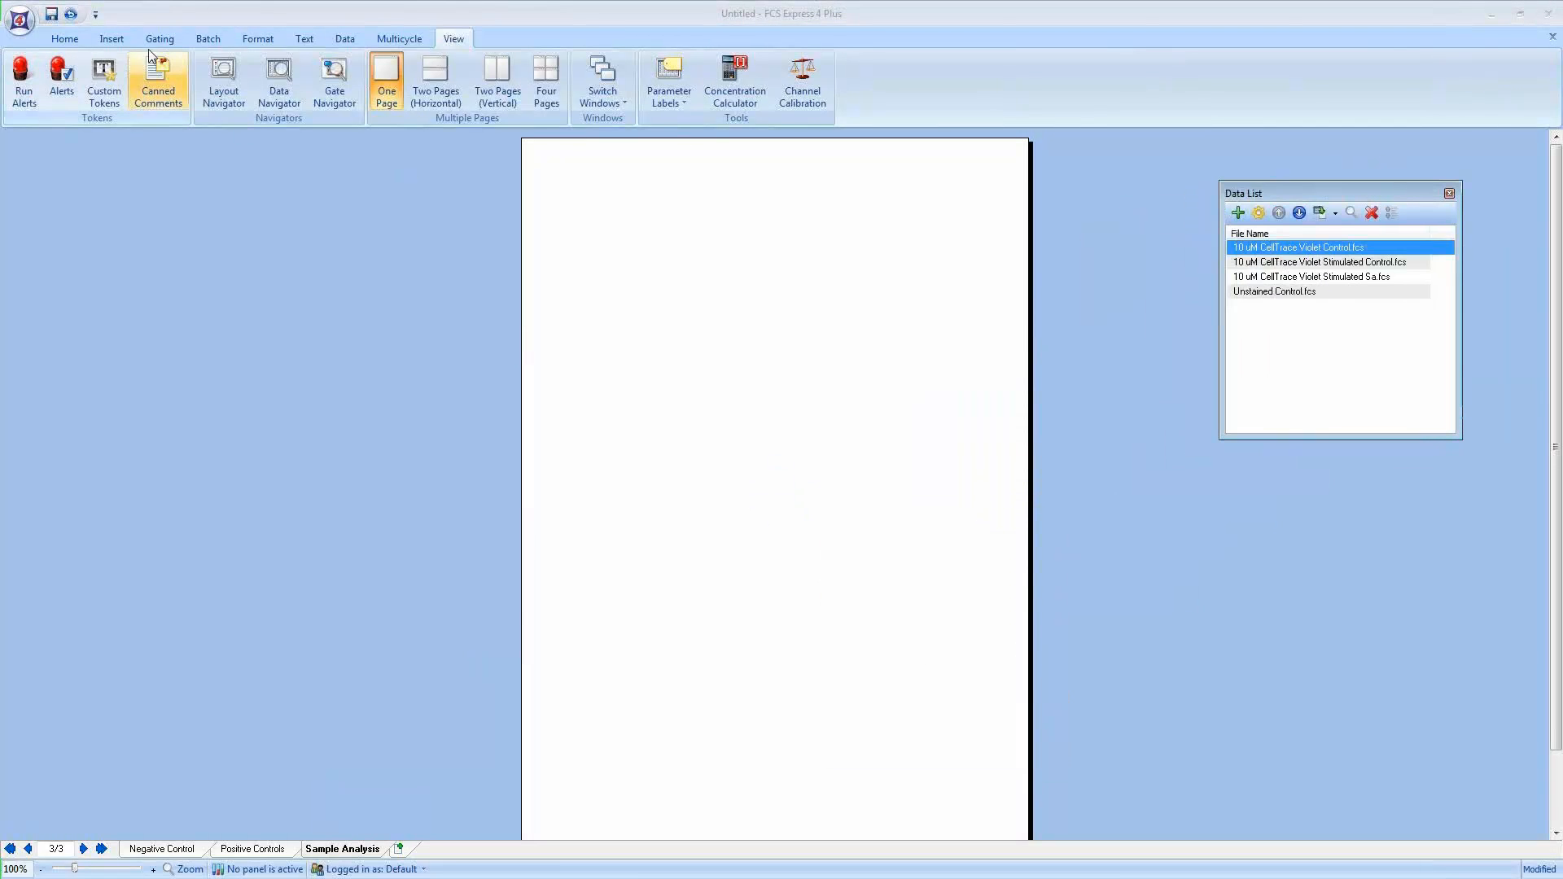
click(122, 40)
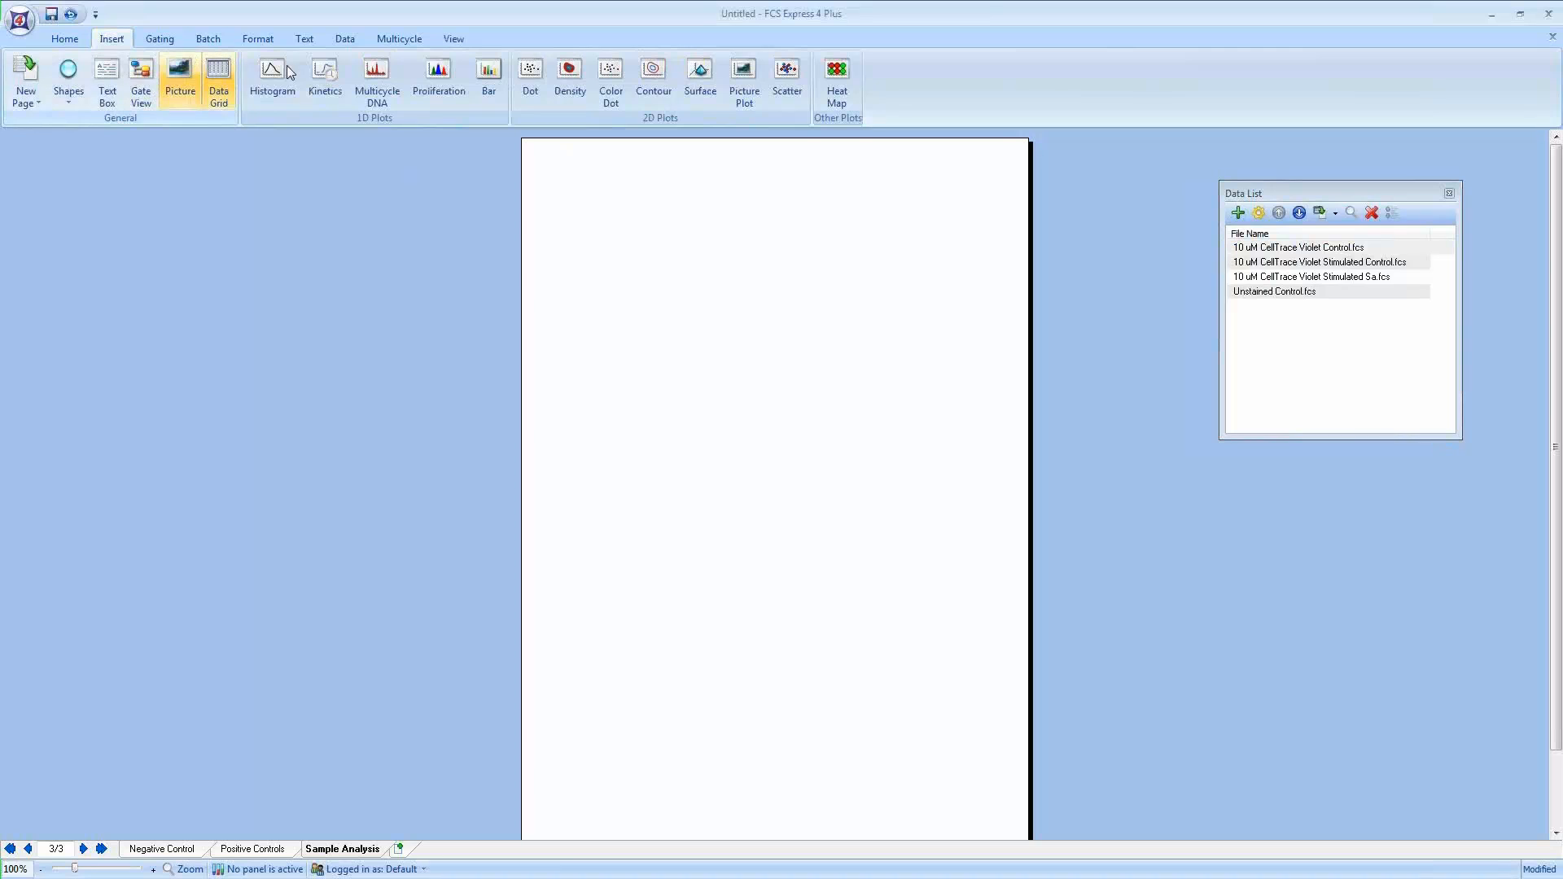
click(610, 78)
click(545, 181)
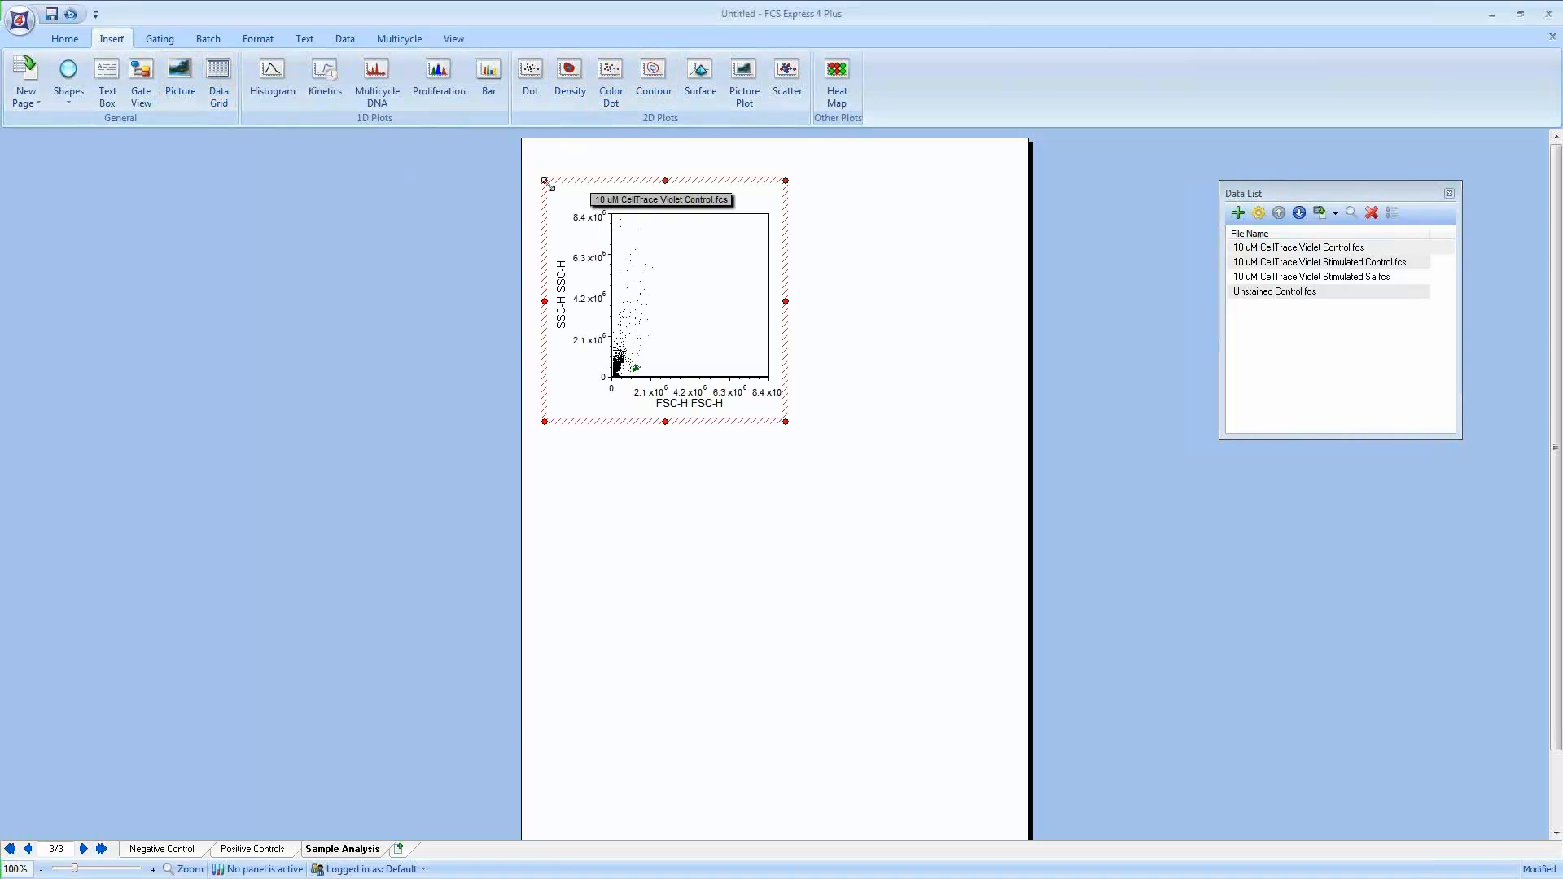
drag(711, 186, 687, 181)
right_click(643, 285)
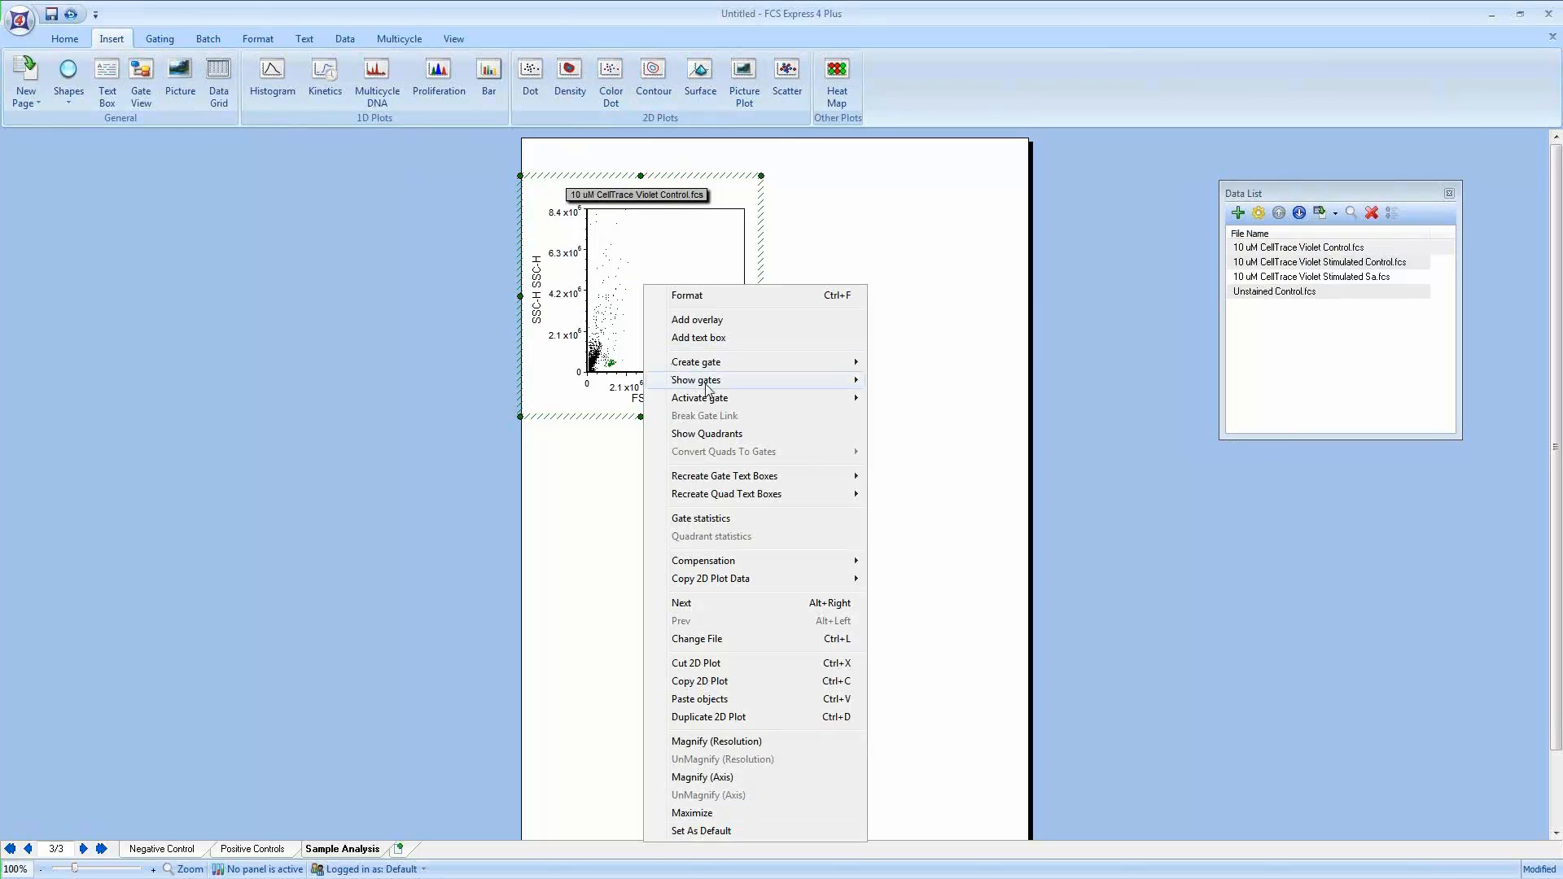
mouse_move(713, 383)
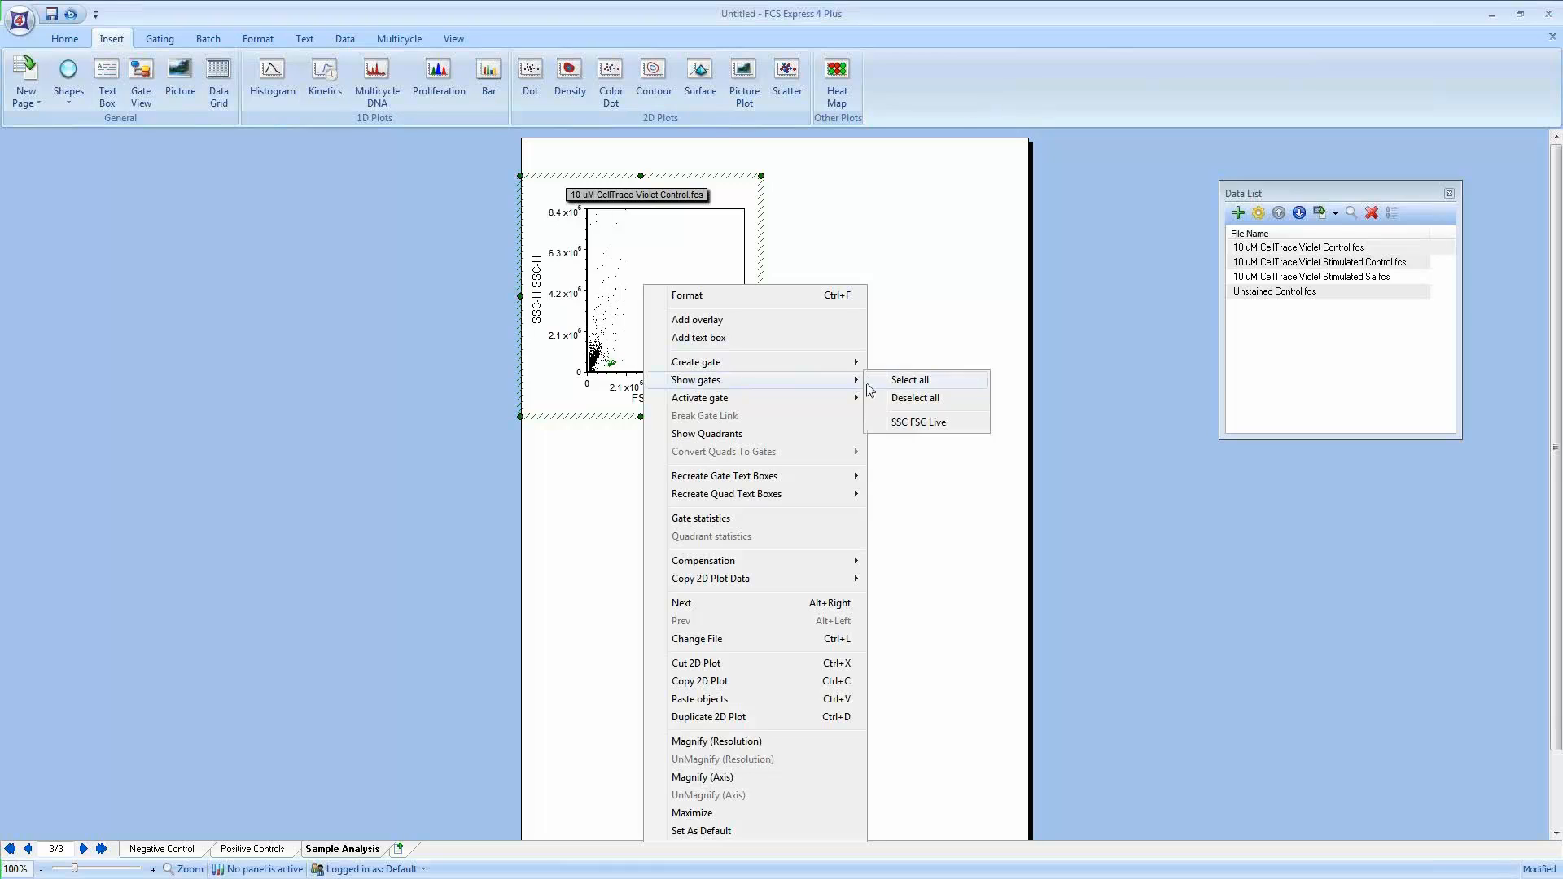
click(912, 422)
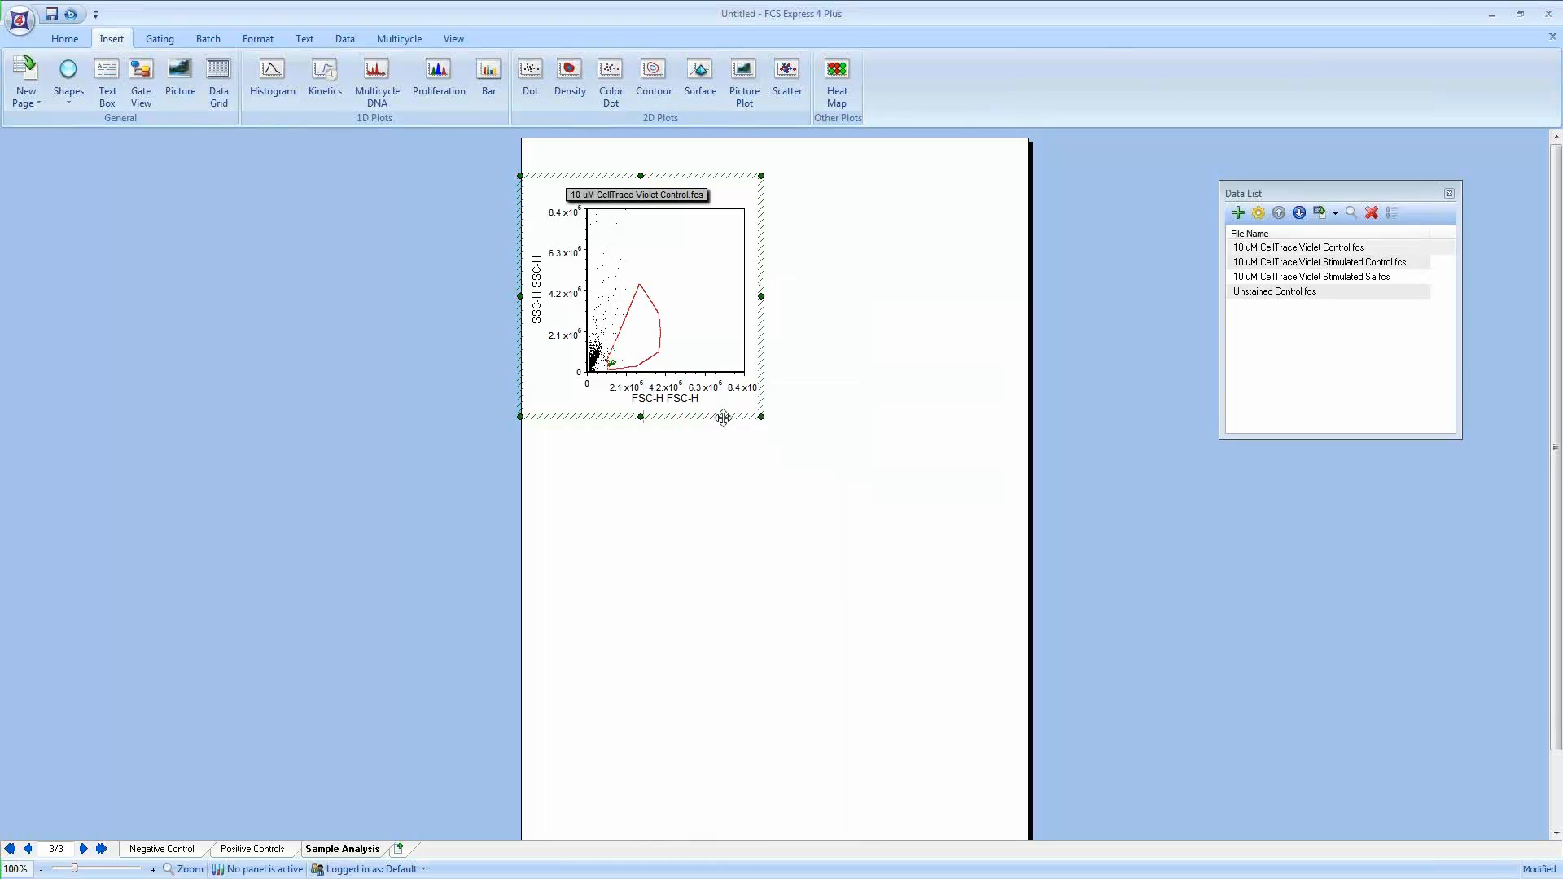
Step: Place a second dot plot beside the first and set its x-axis to SYTOX AADvanced-H BL3-H
click(849, 254)
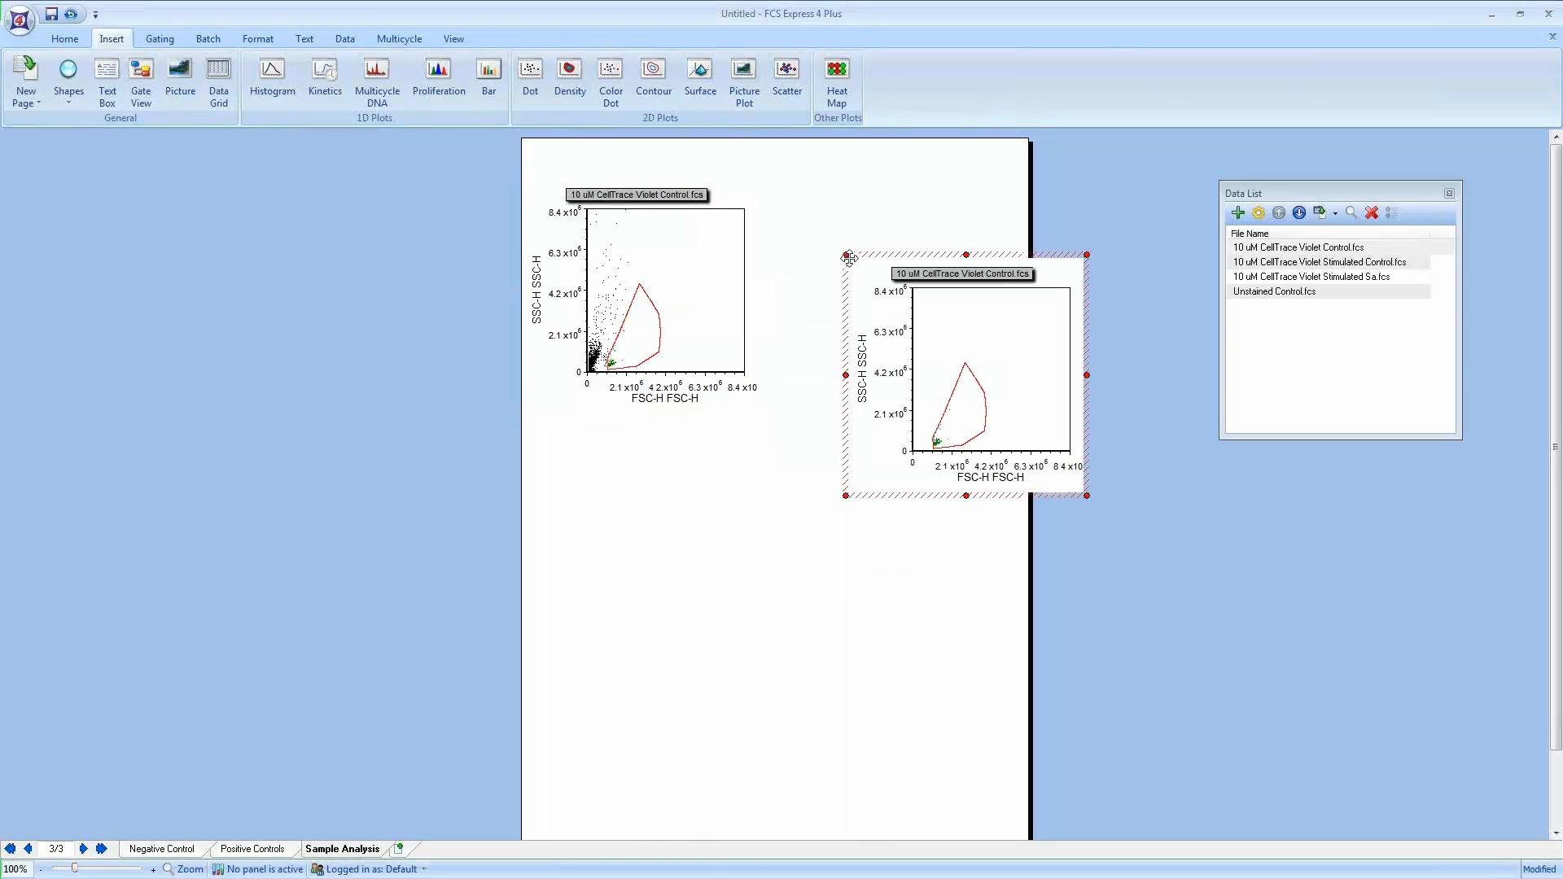
drag(877, 252, 796, 175)
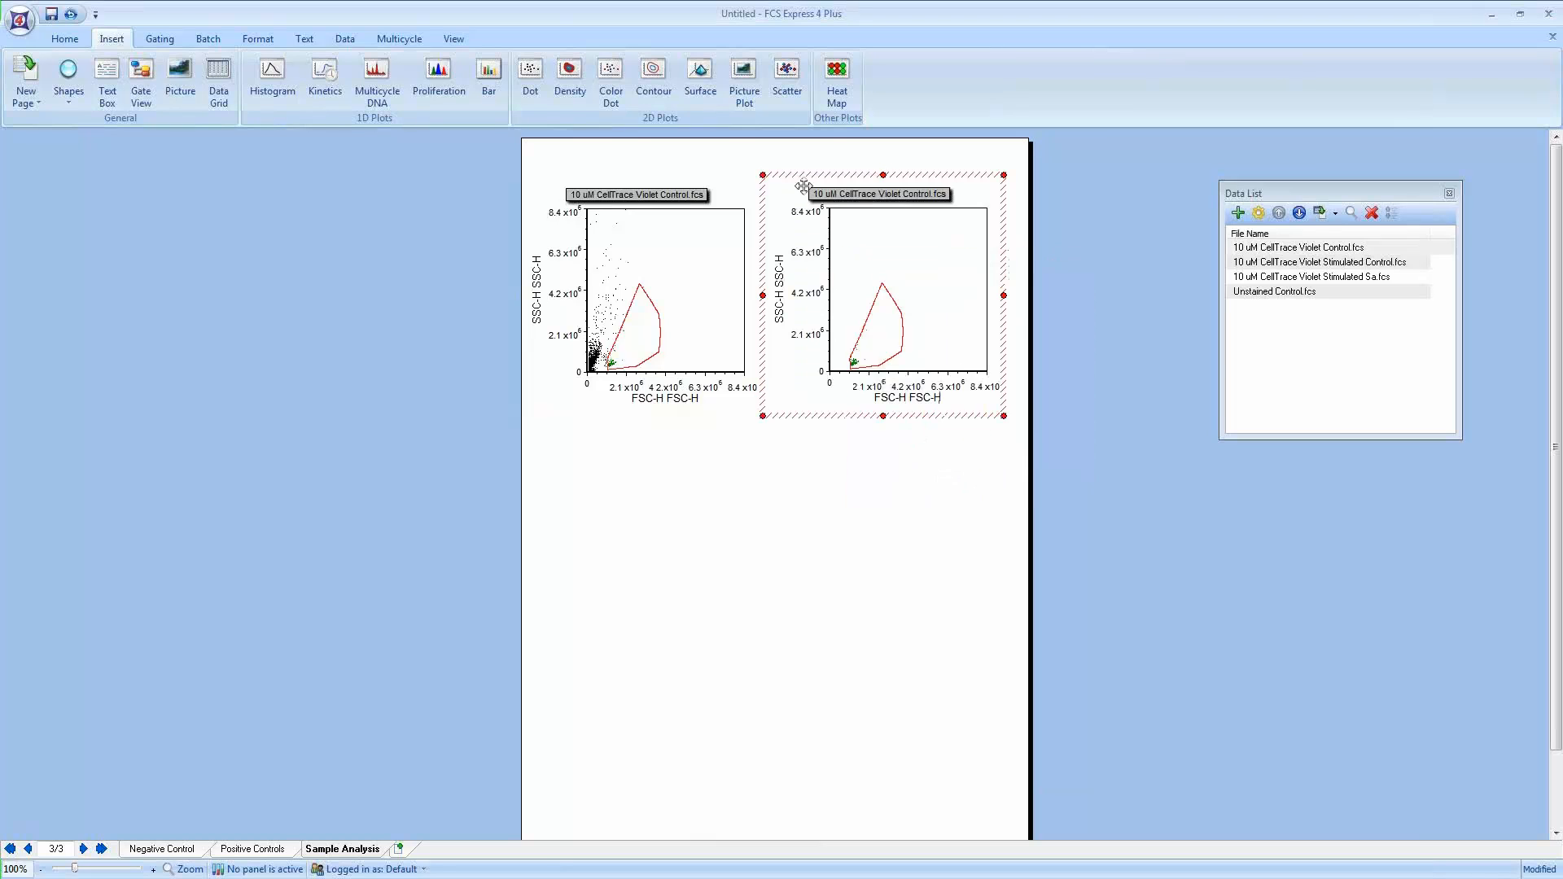
click(909, 397)
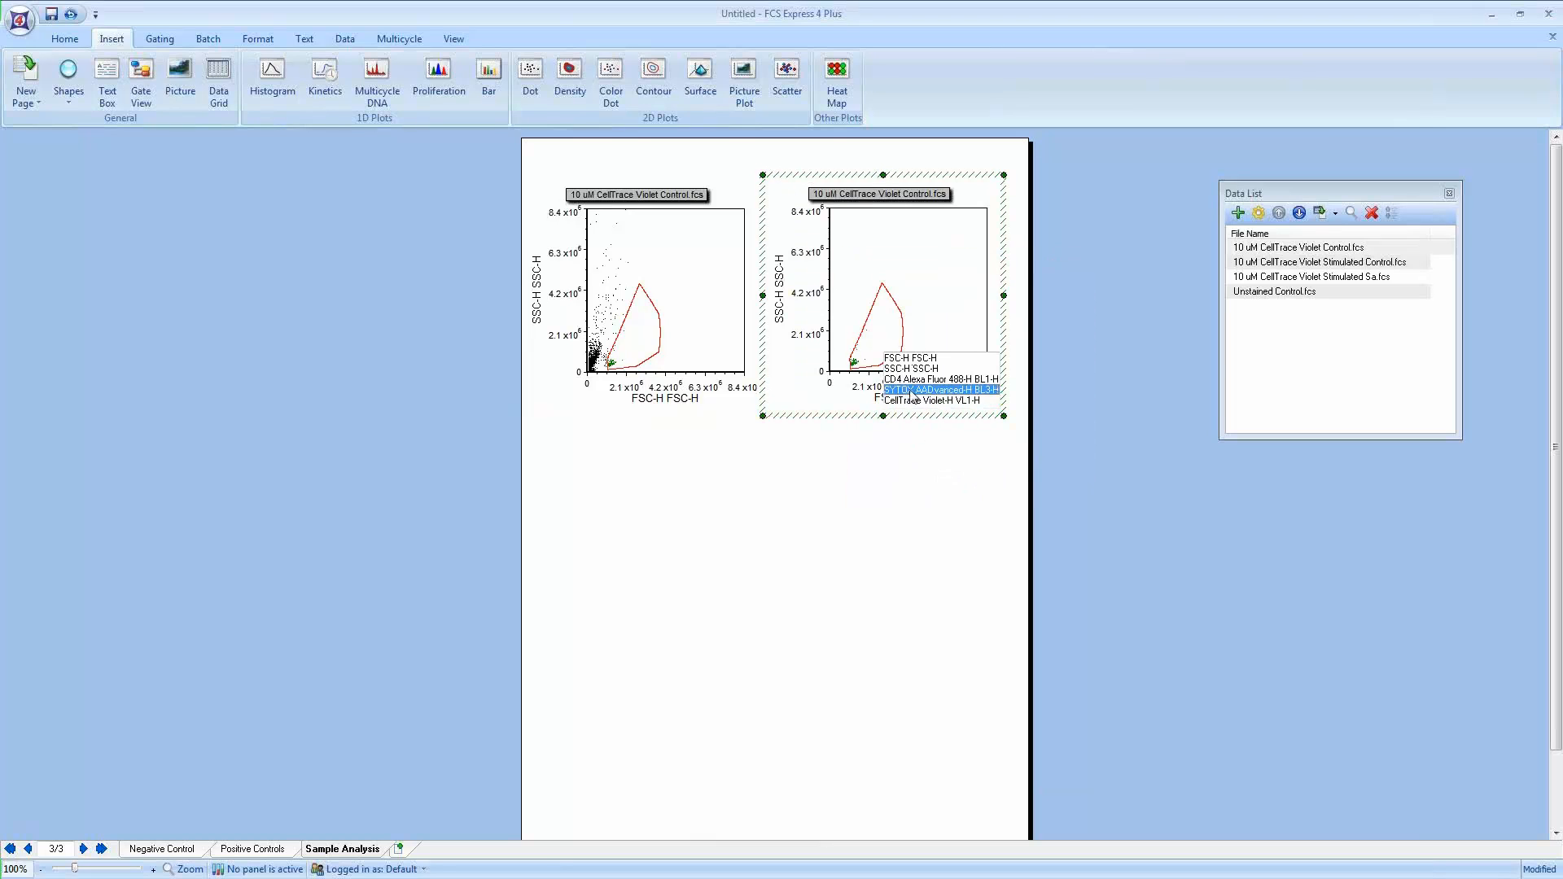
click(910, 391)
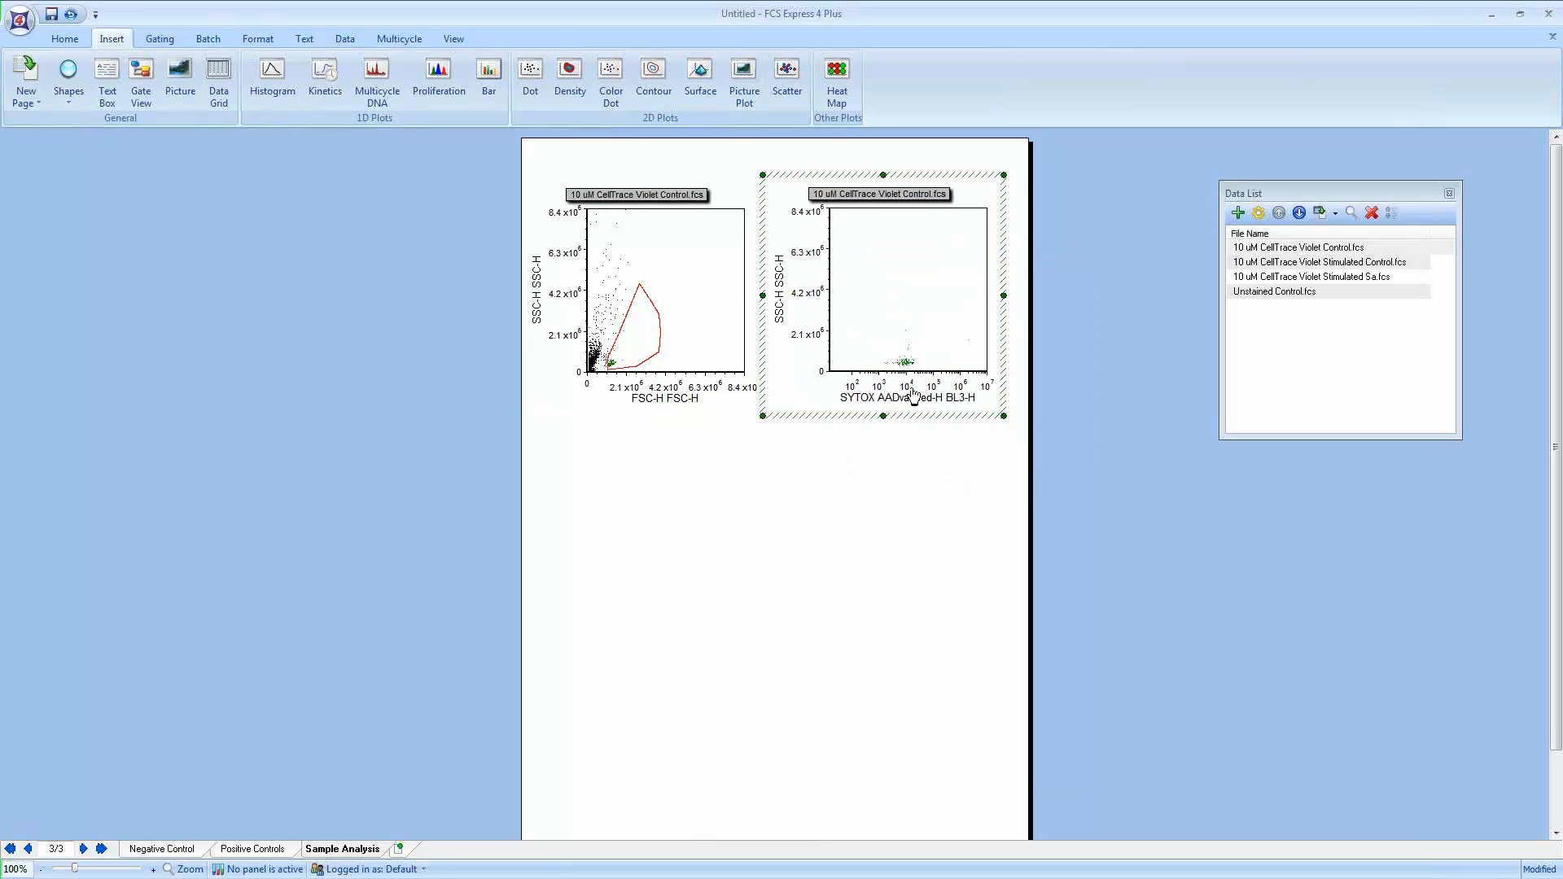
Step: Show the Live Cell Sytox gate on the second dot plot
right_click(905, 279)
right_click(904, 254)
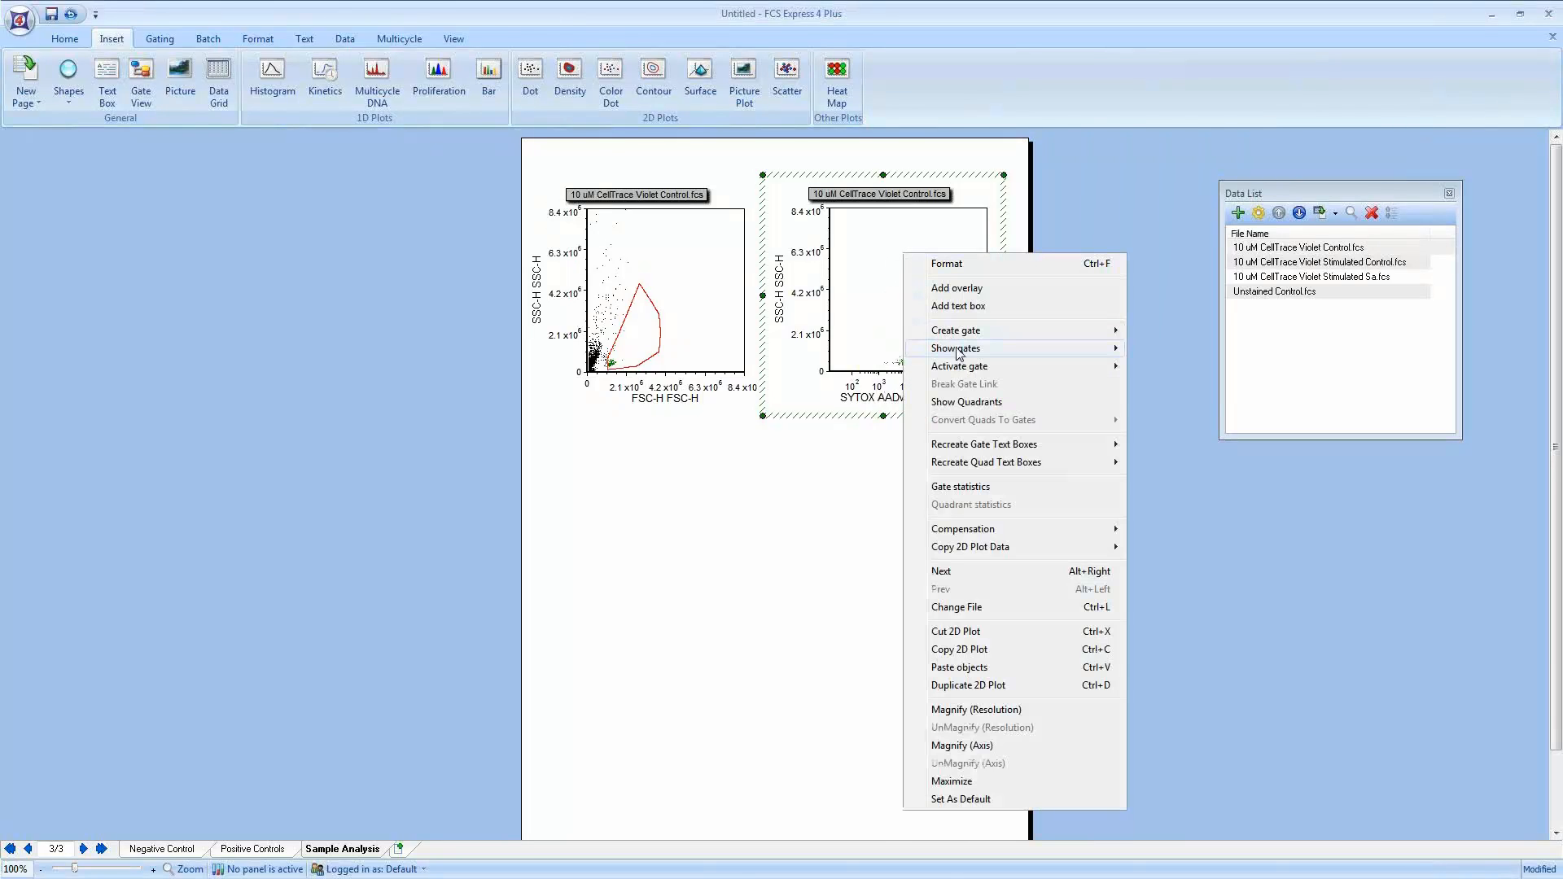
mouse_move(957, 352)
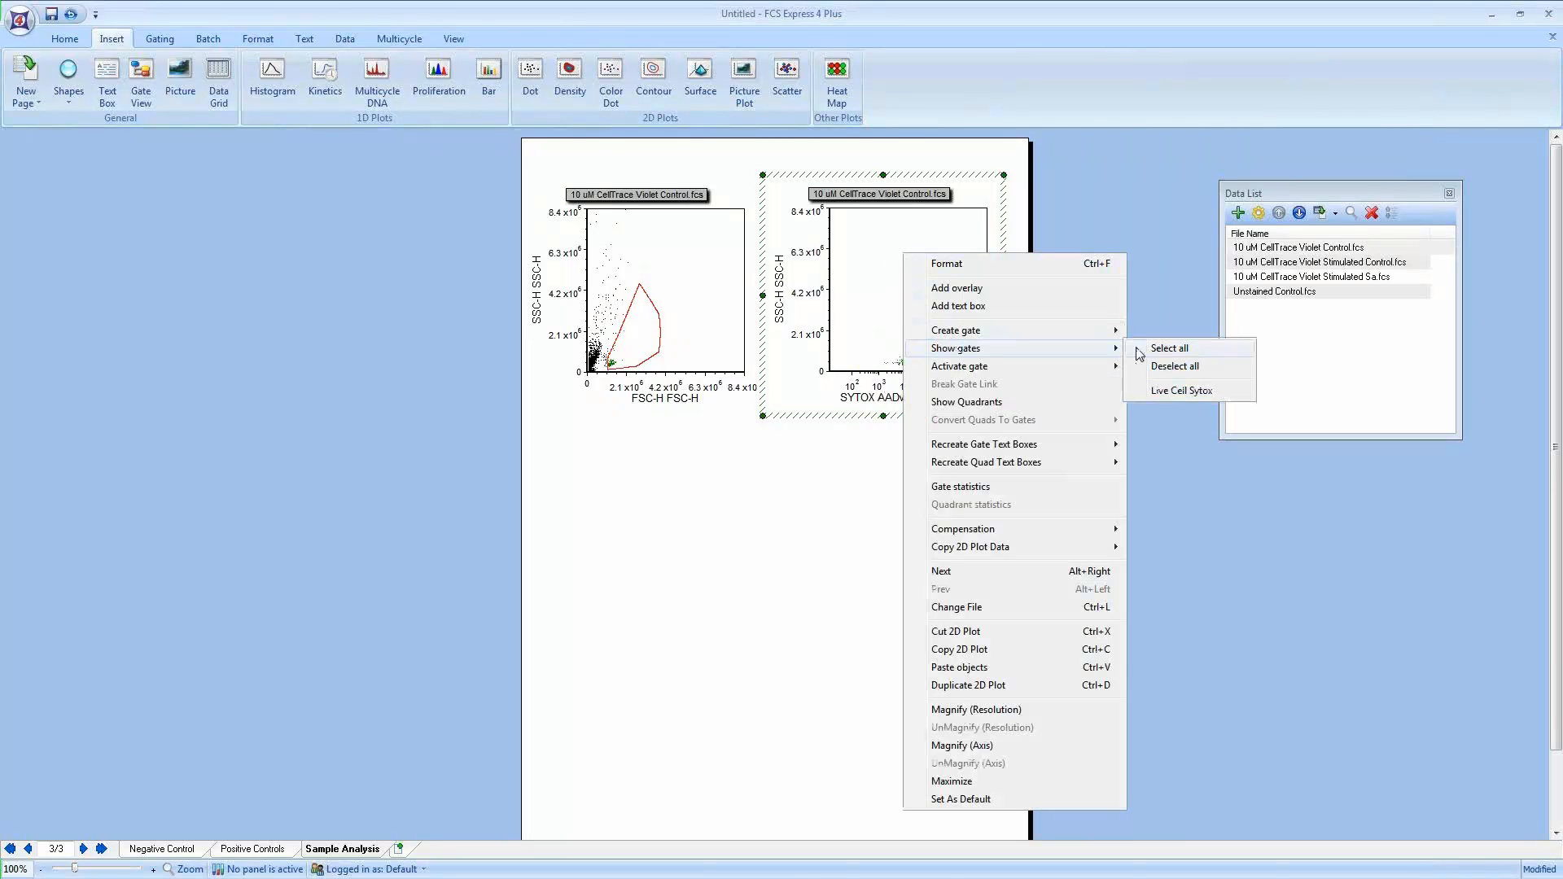
click(1177, 392)
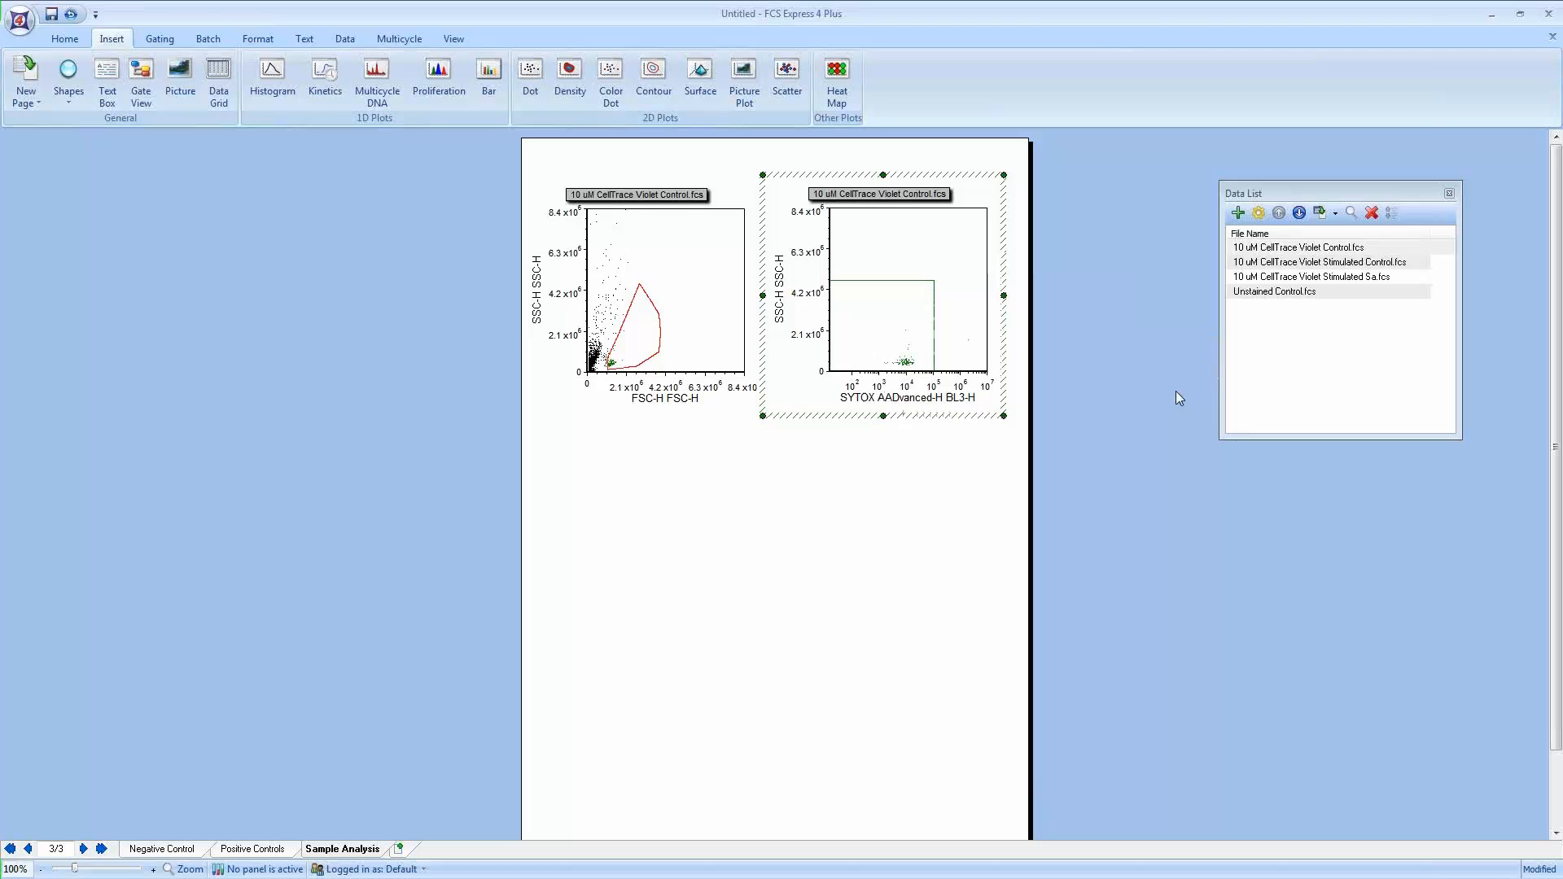
Step: Change the data on both selected plots to 10 uM CellTrace Violet Stimulated Control.fcs
click(1121, 449)
drag(1159, 461, 480, 158)
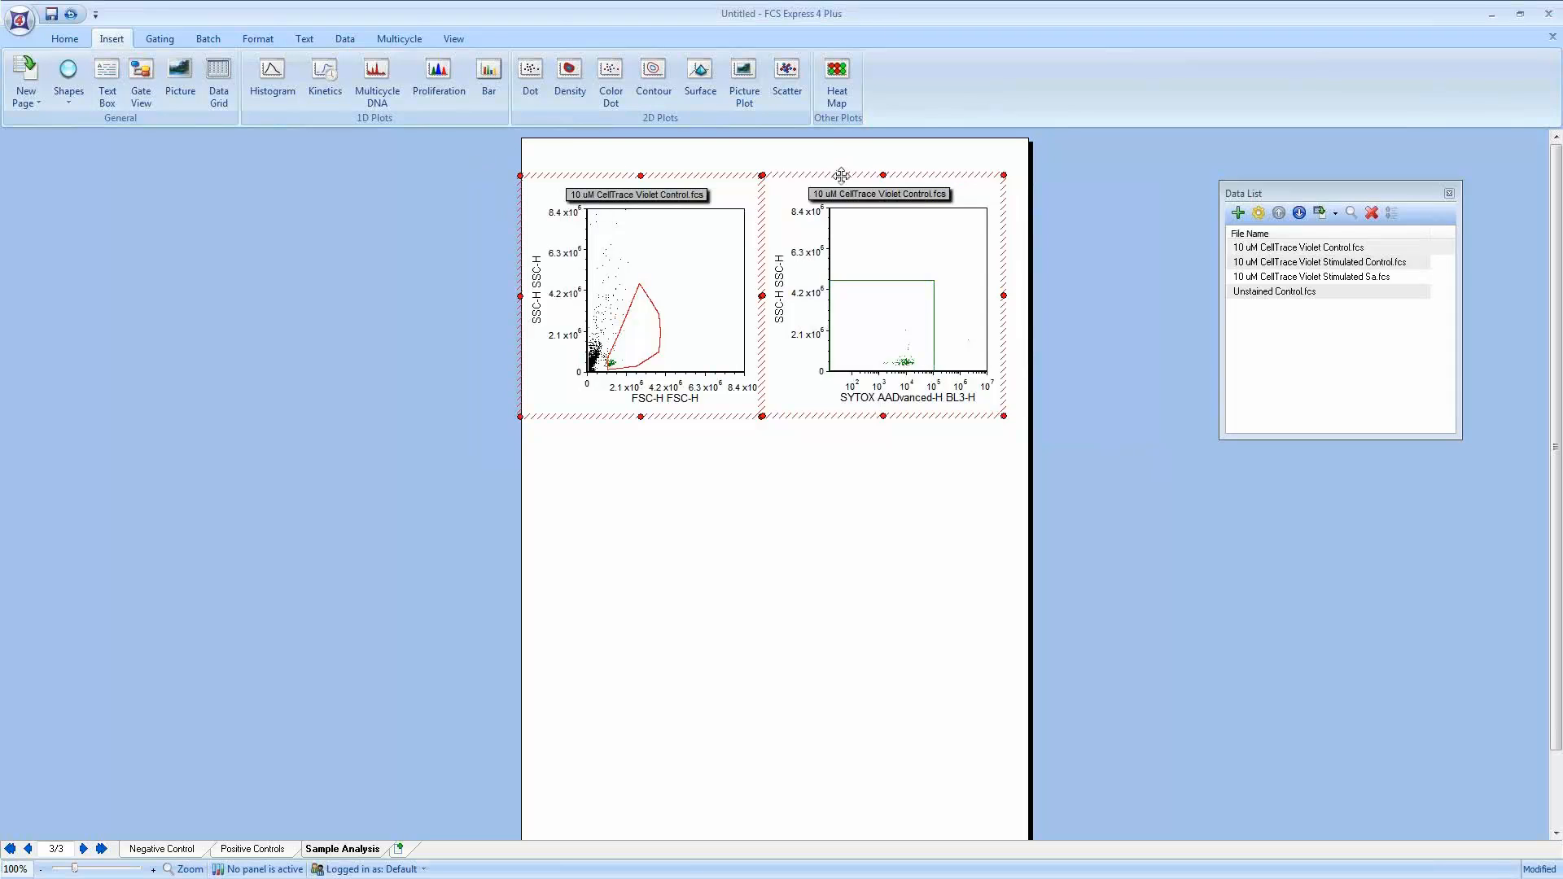
click(1308, 263)
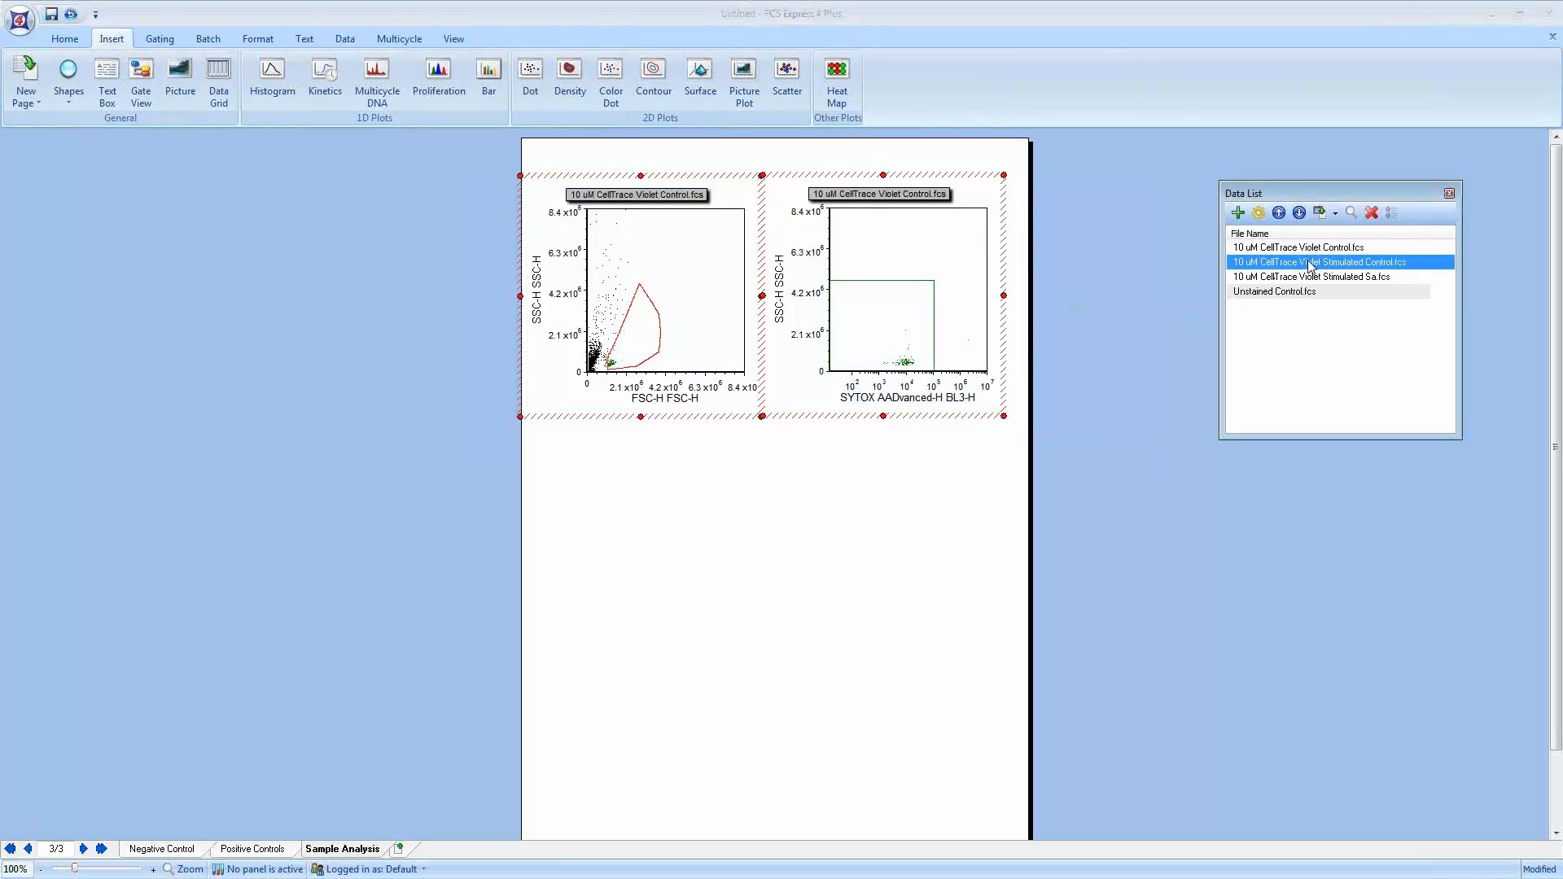
click(1335, 213)
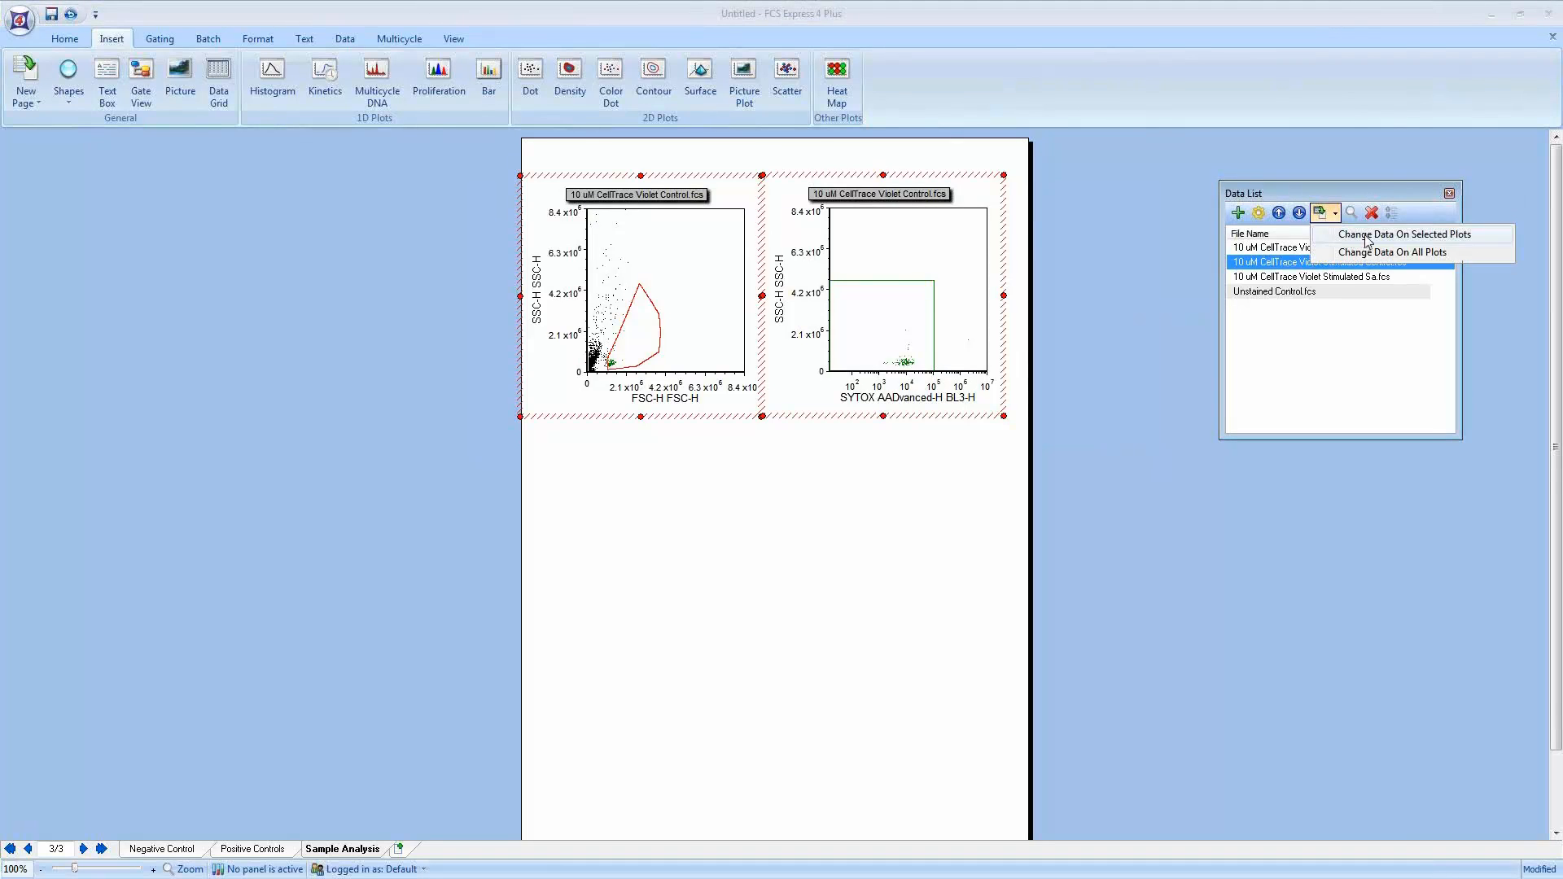
click(1367, 236)
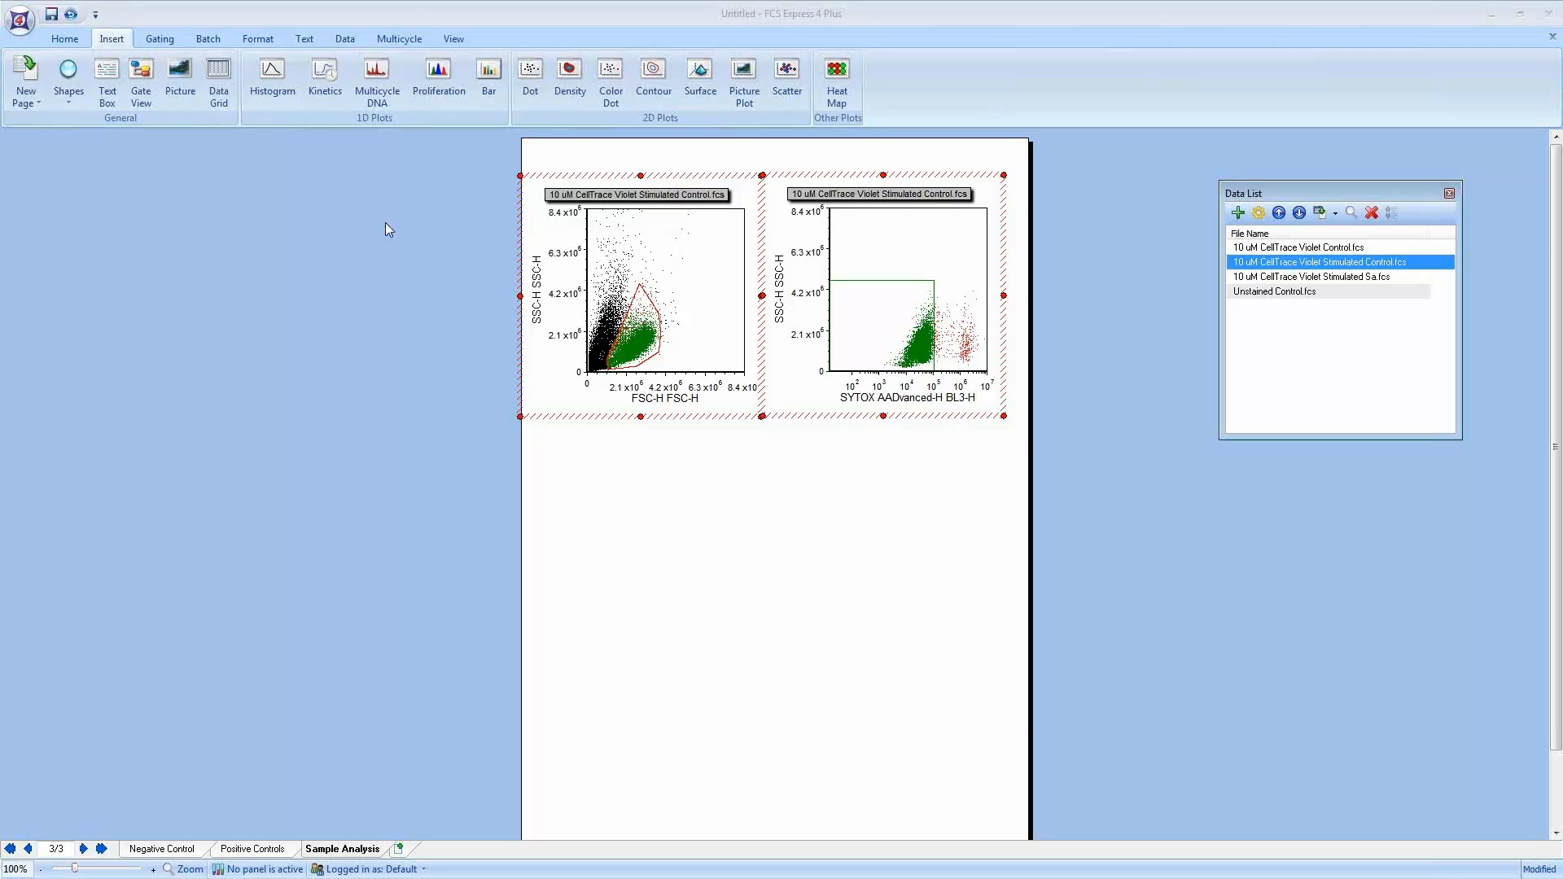
Step: Insert a proliferation plot below the dot plots and set its parameter to CellTrace Violet-H VL1-H
click(432, 84)
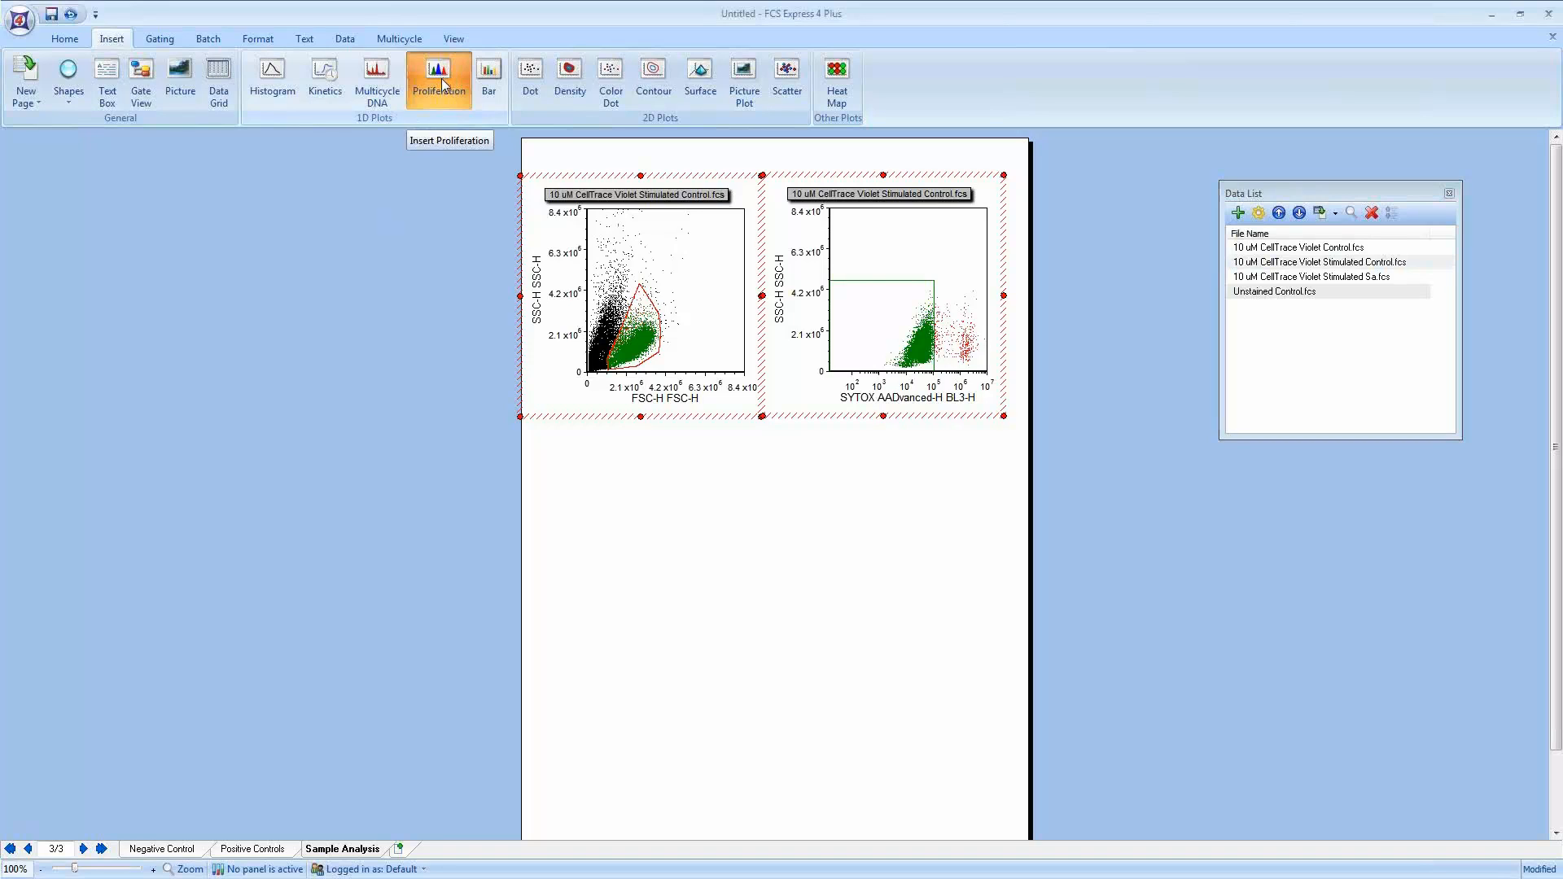
drag(530, 481, 1011, 725)
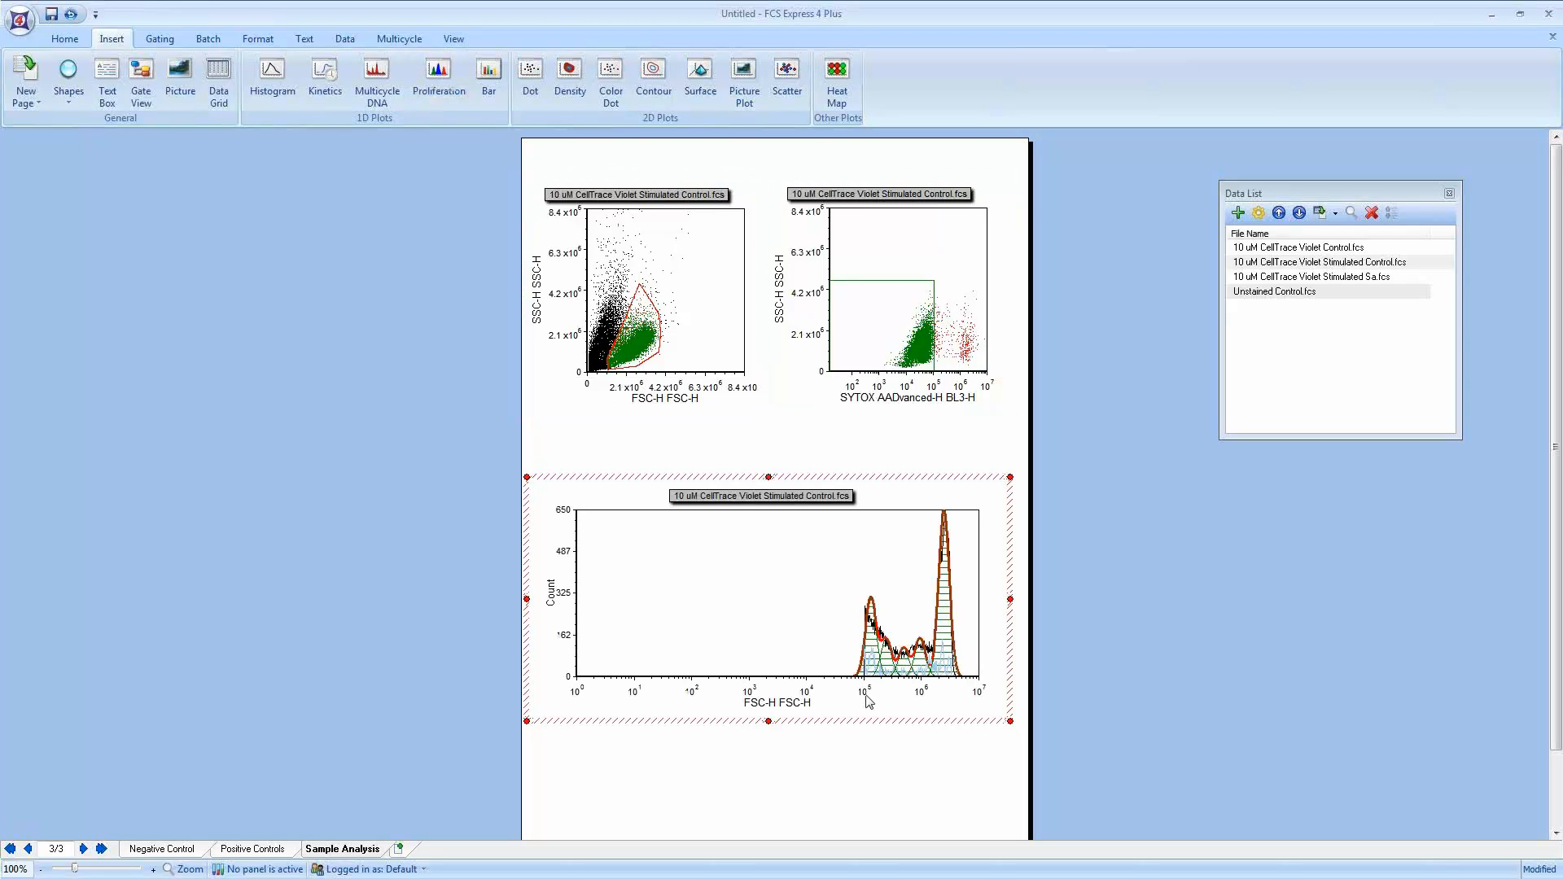
click(779, 703)
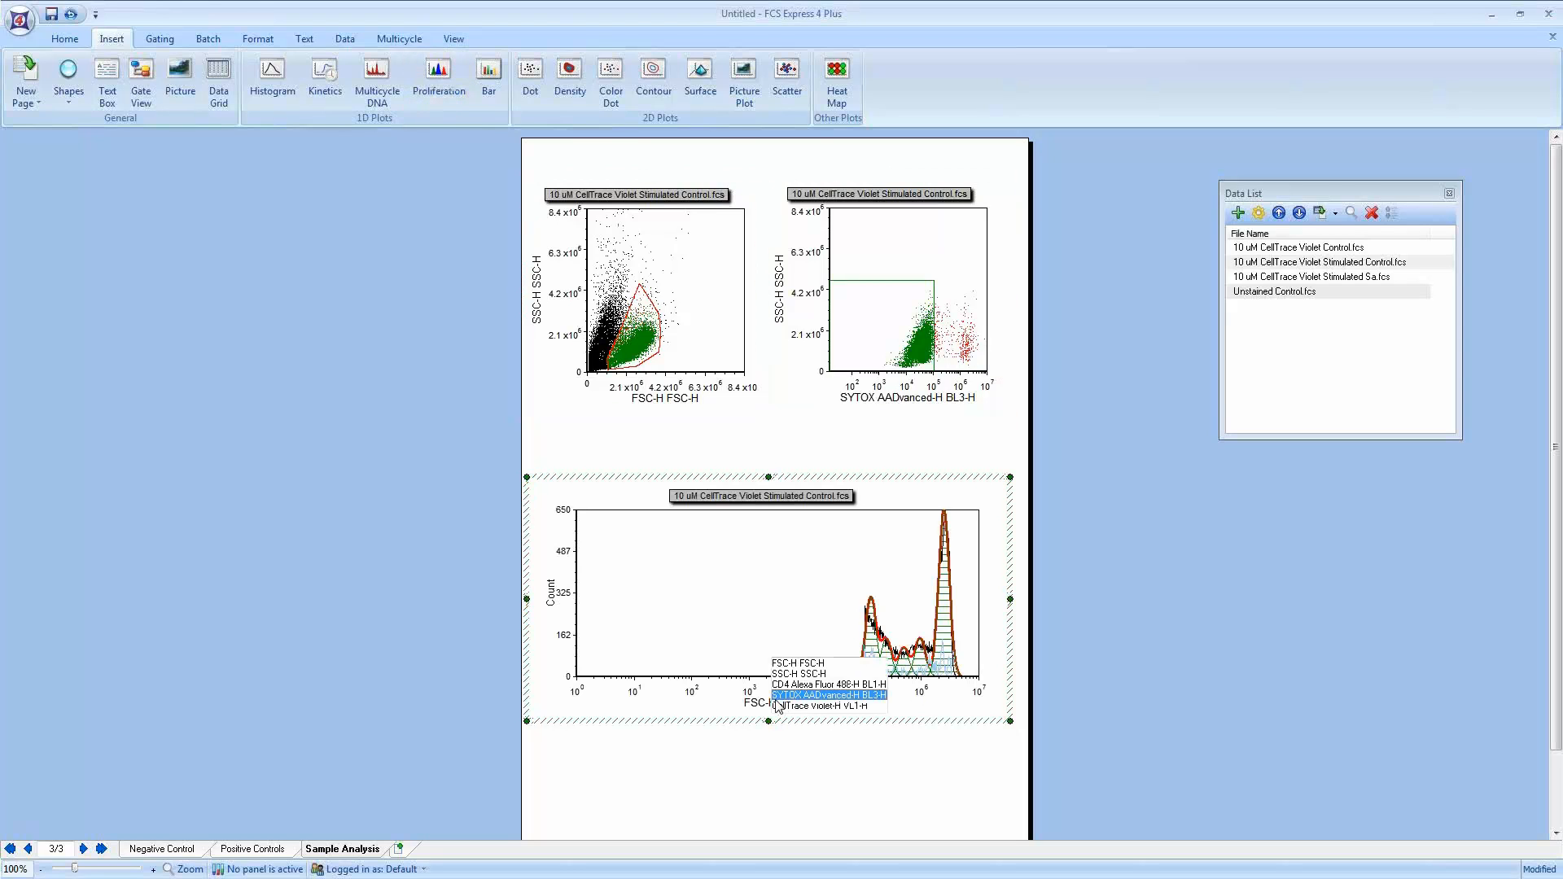
click(831, 705)
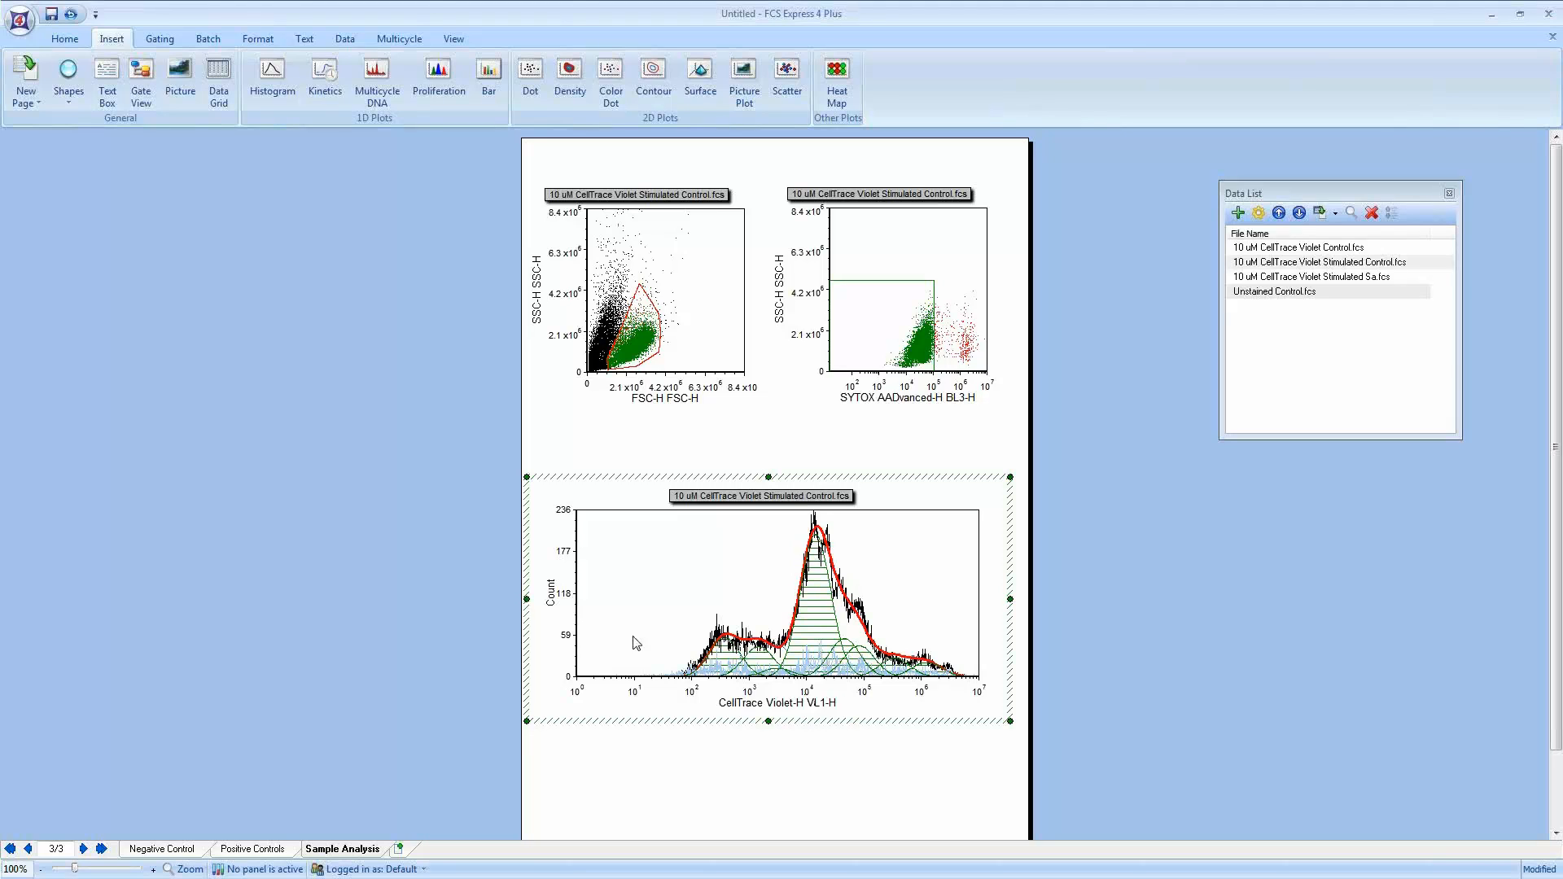
Step: Examine the proliferation plot's overlay formatting for the fit, noise and generation curves without applying changes
right_click(598, 561)
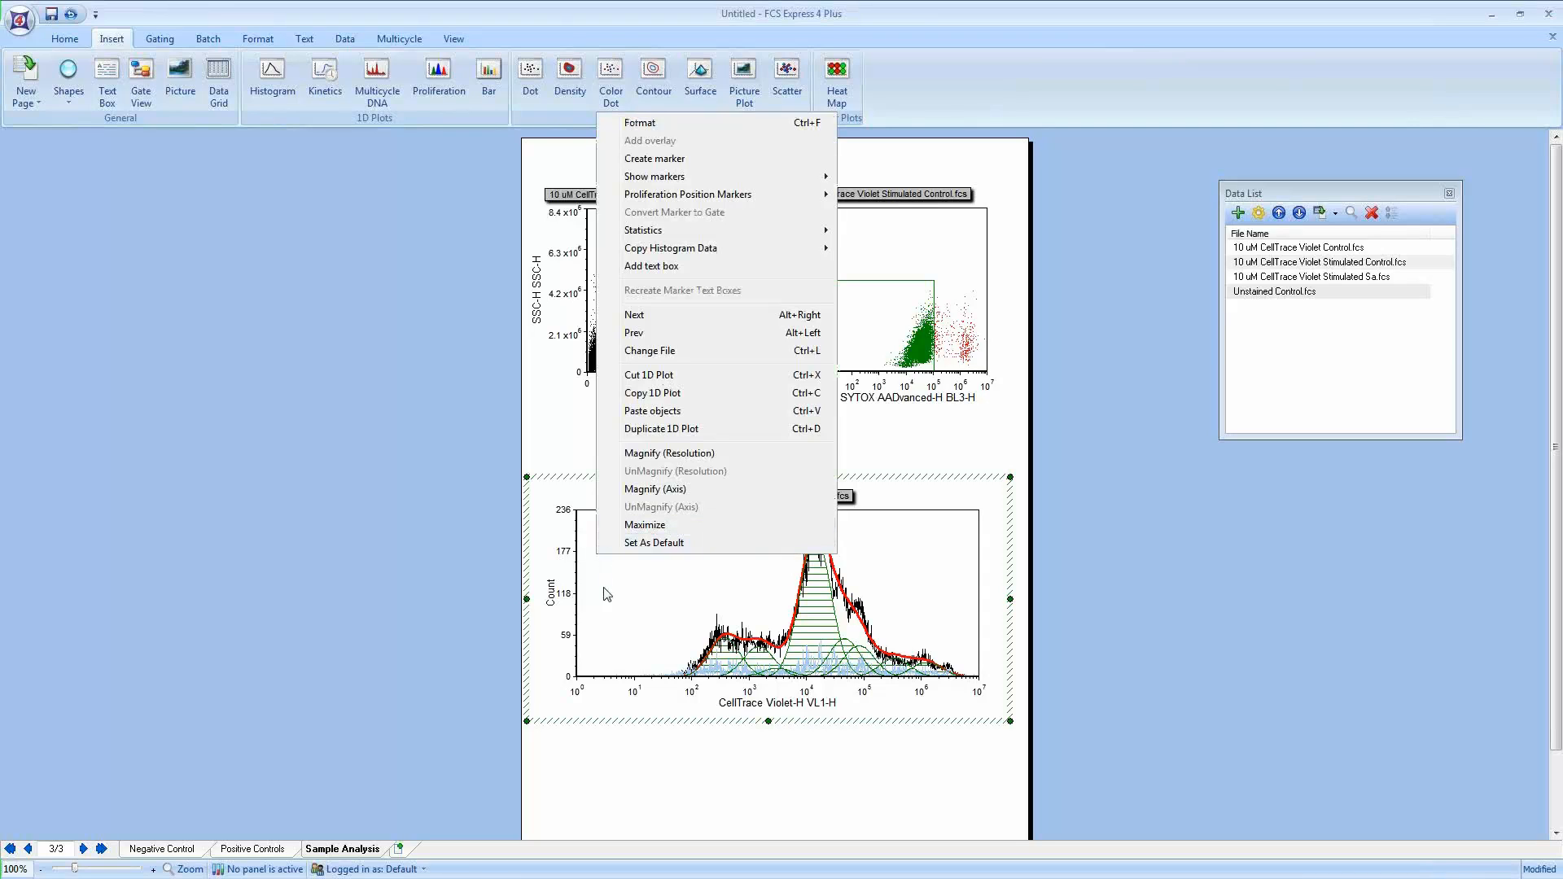
click(657, 127)
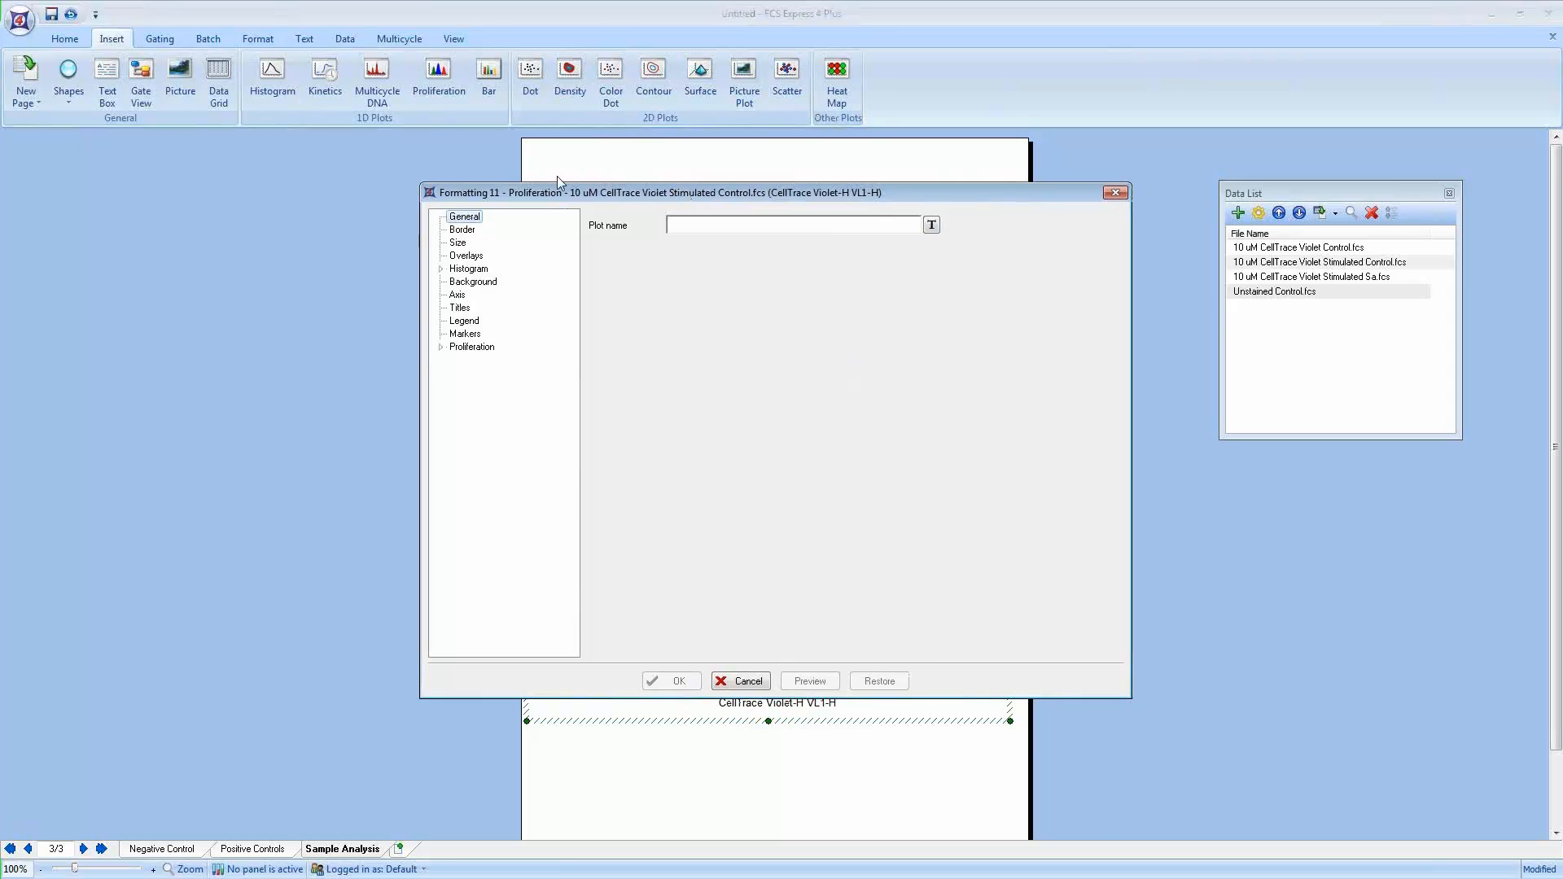
drag(682, 189, 307, 122)
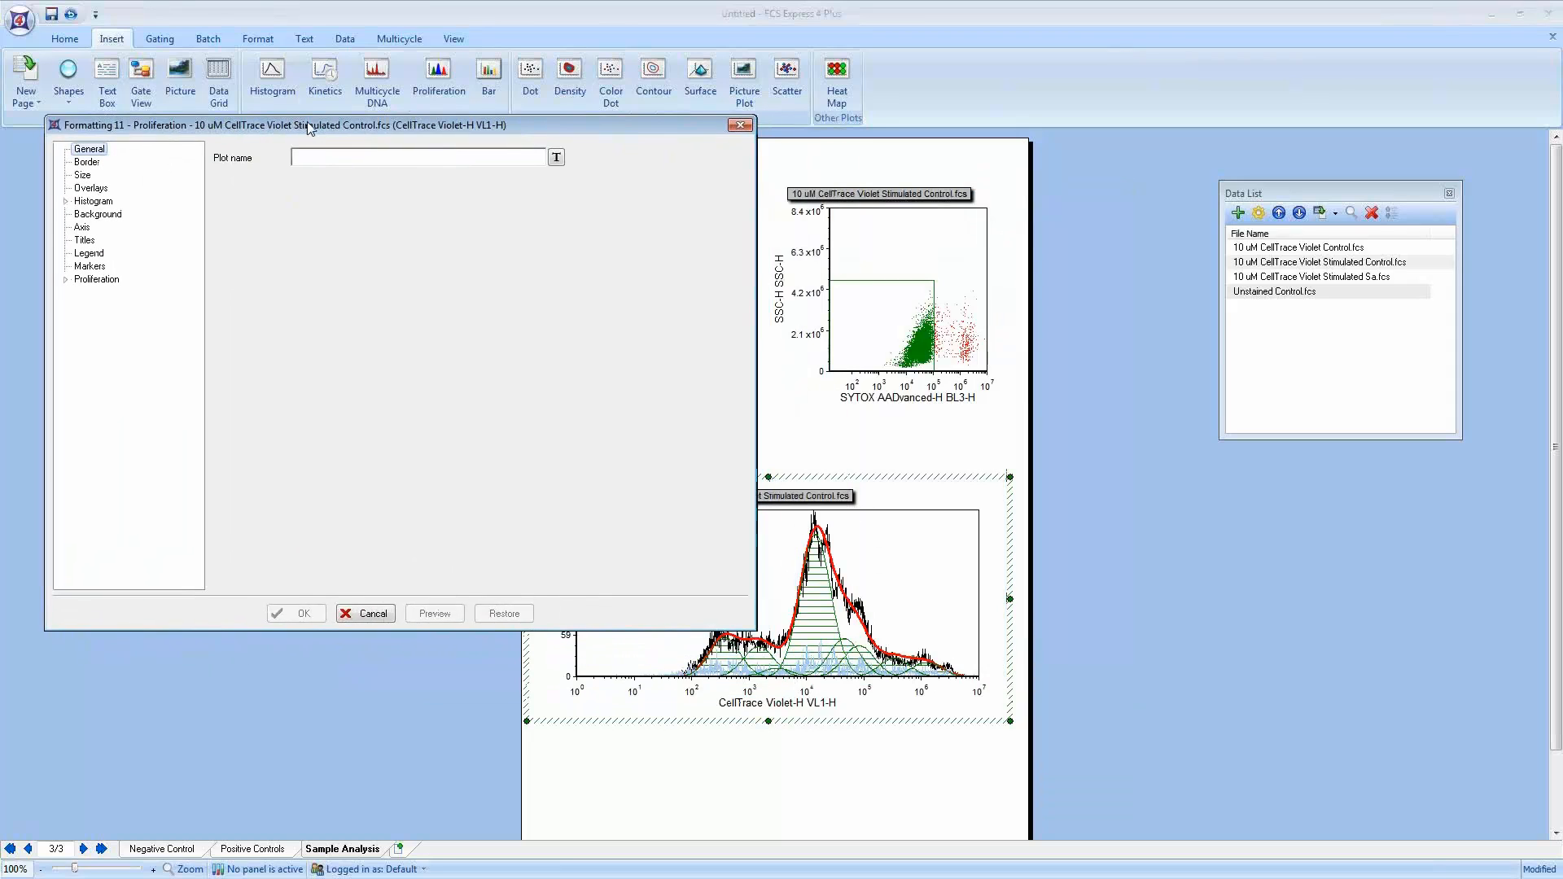
click(91, 189)
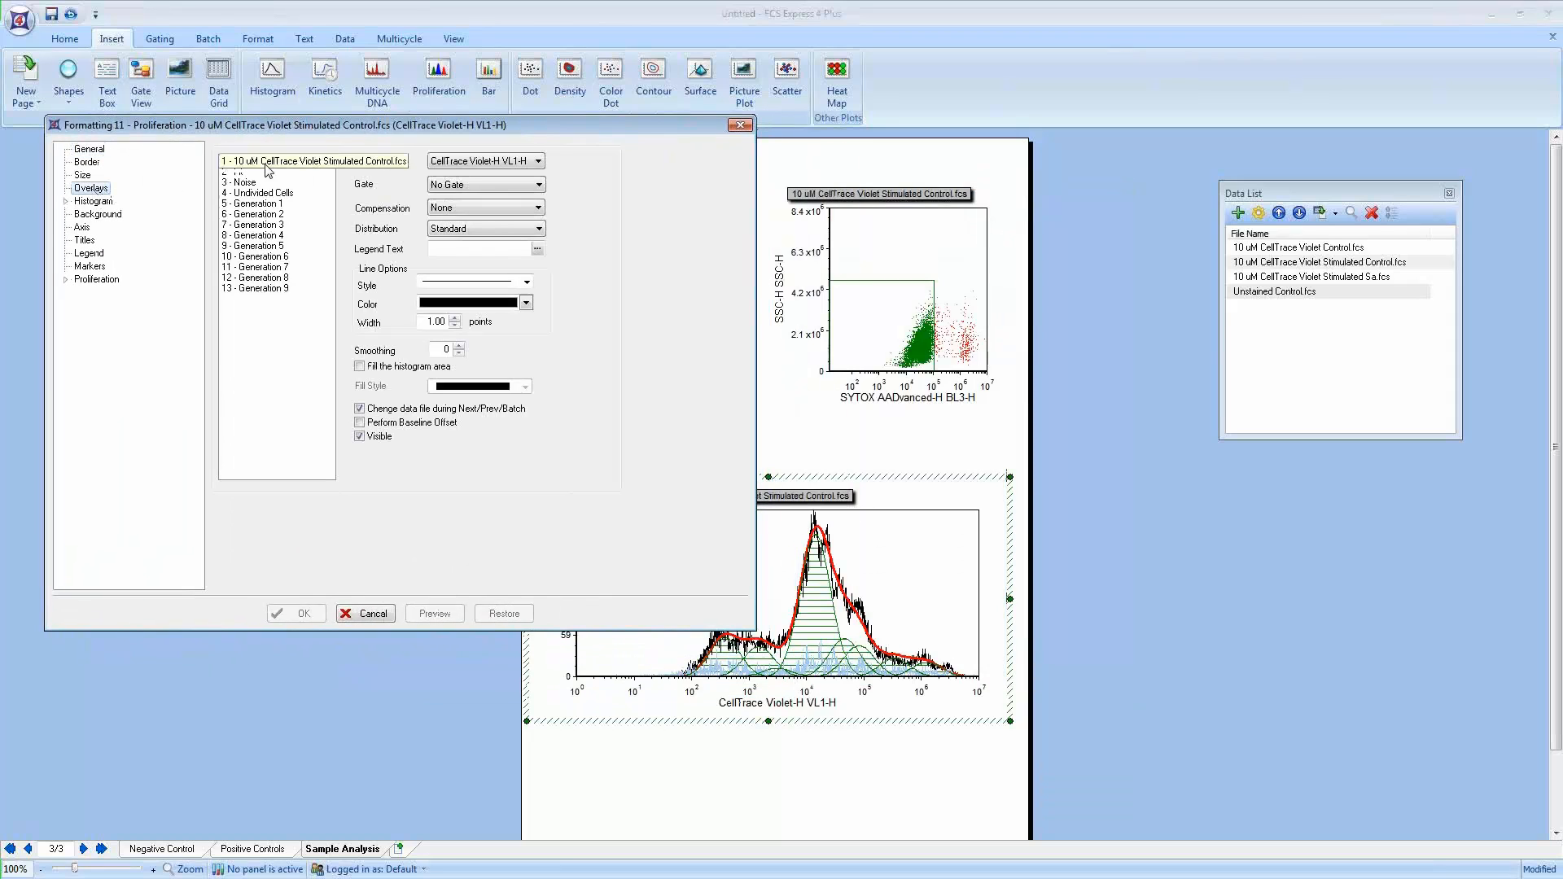
click(265, 162)
click(244, 172)
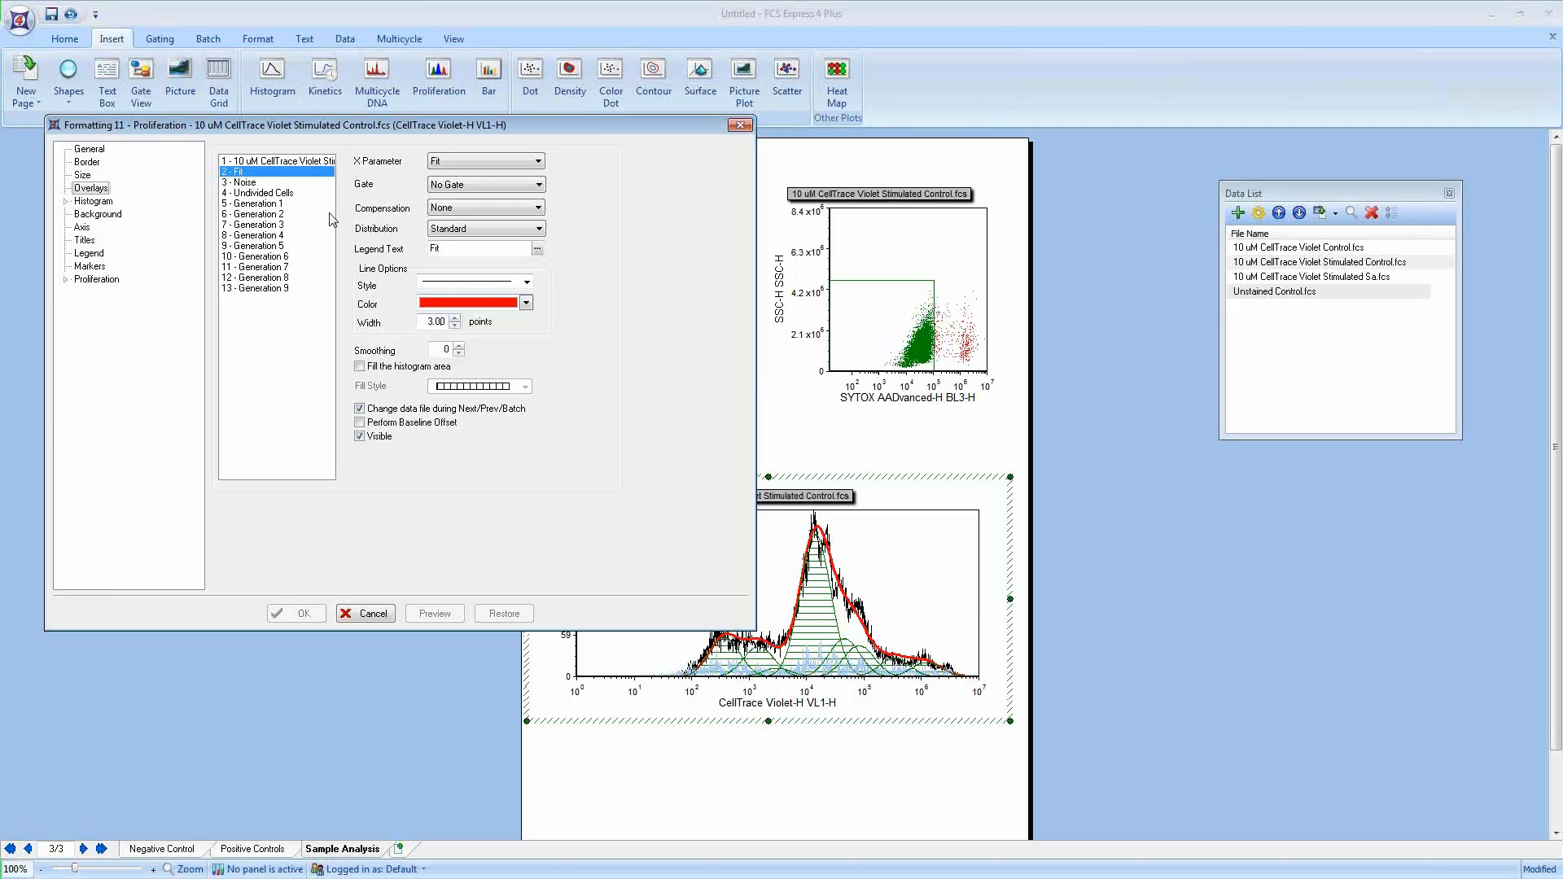
click(249, 183)
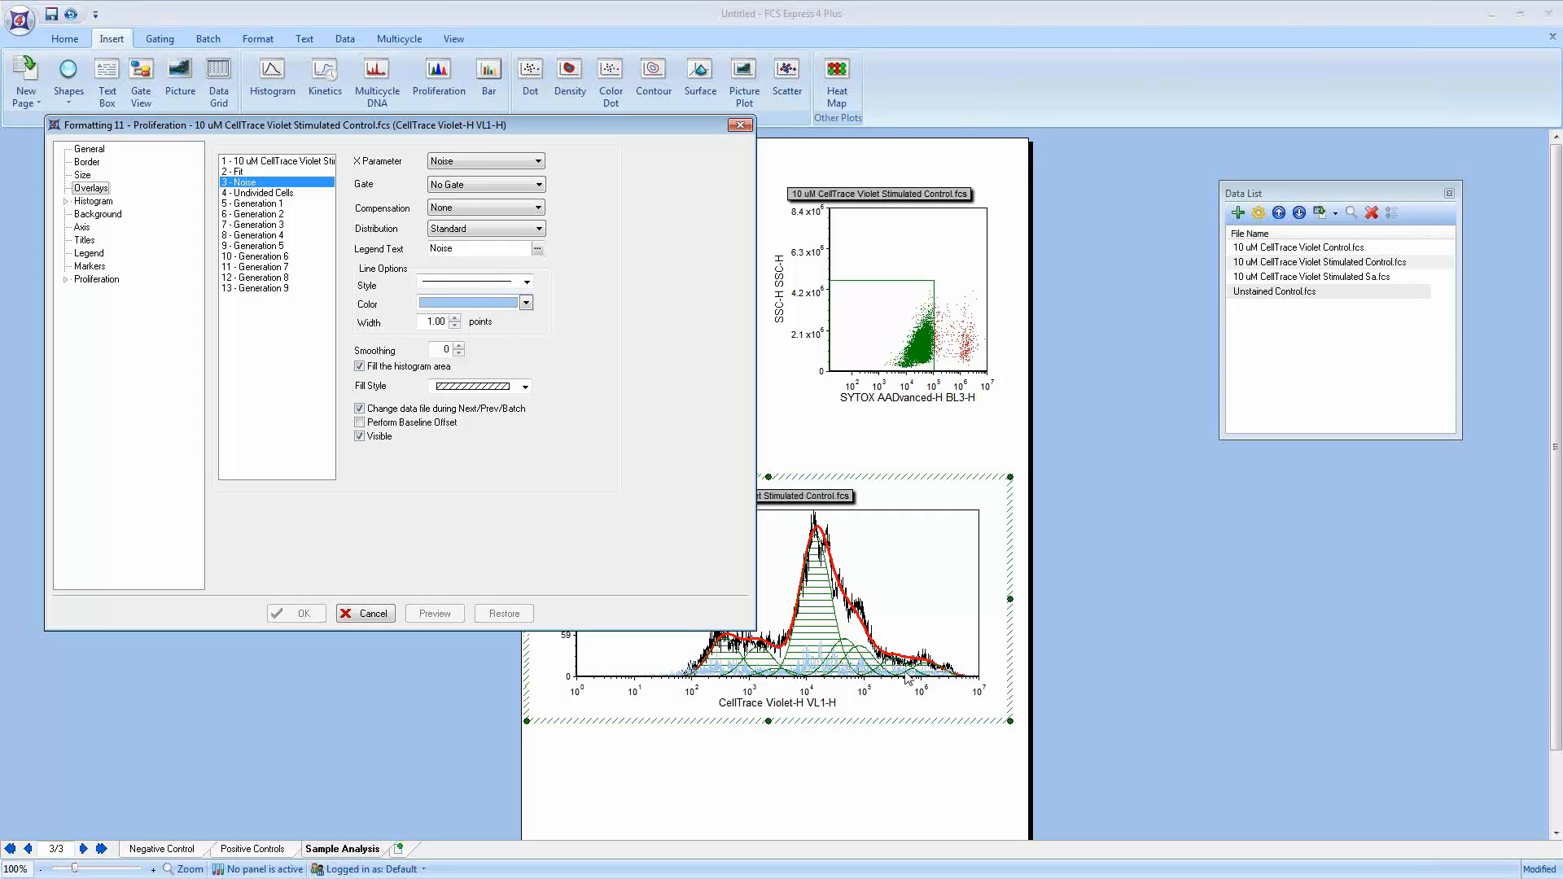
click(277, 194)
click(275, 204)
click(276, 215)
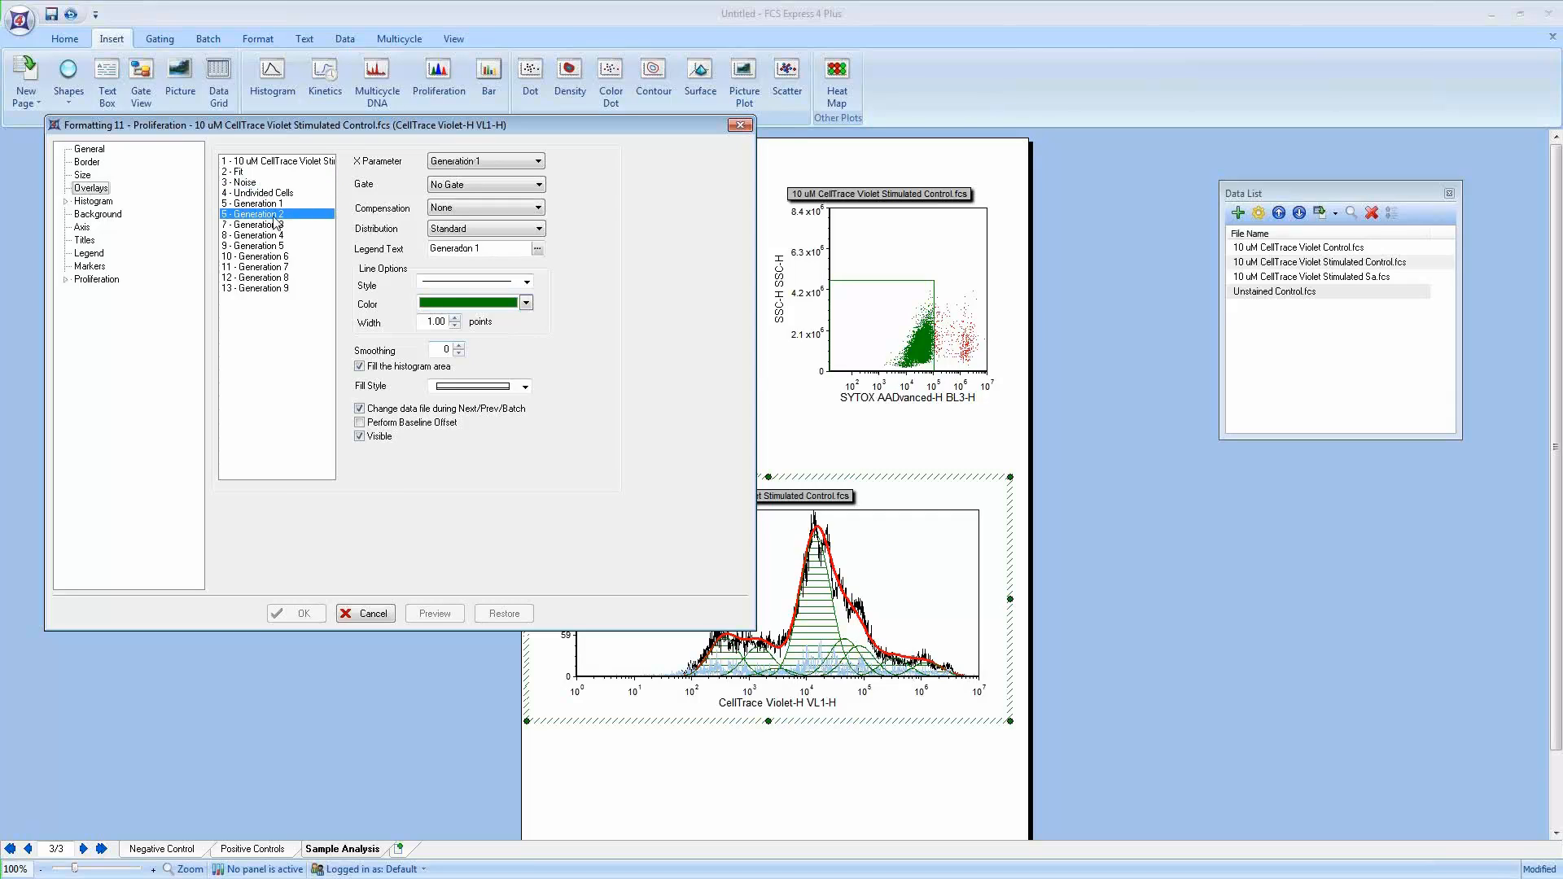
click(275, 226)
click(275, 235)
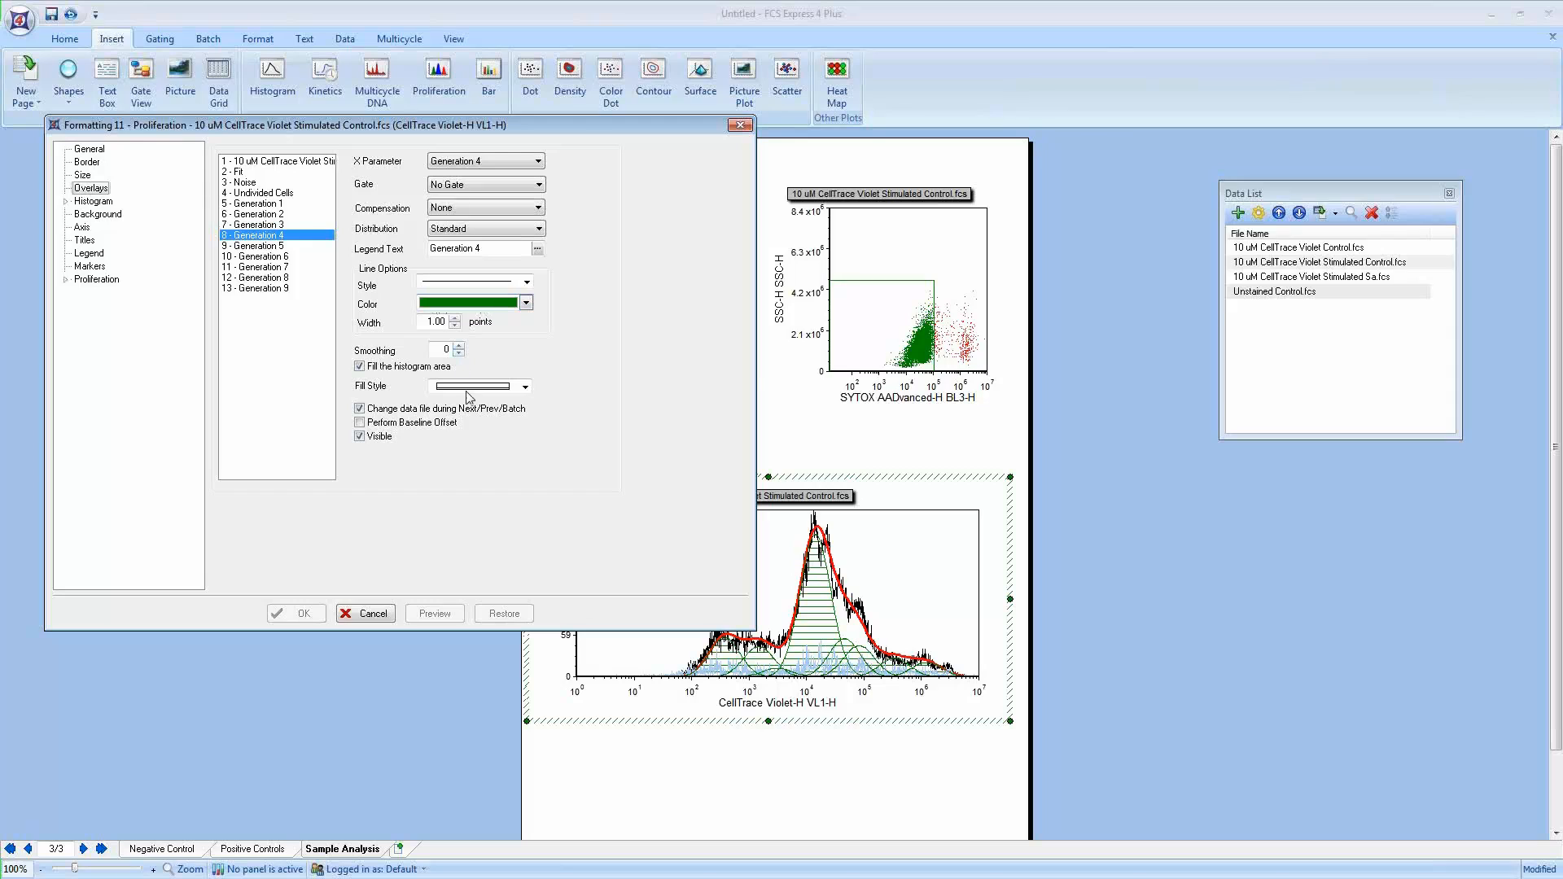
click(525, 387)
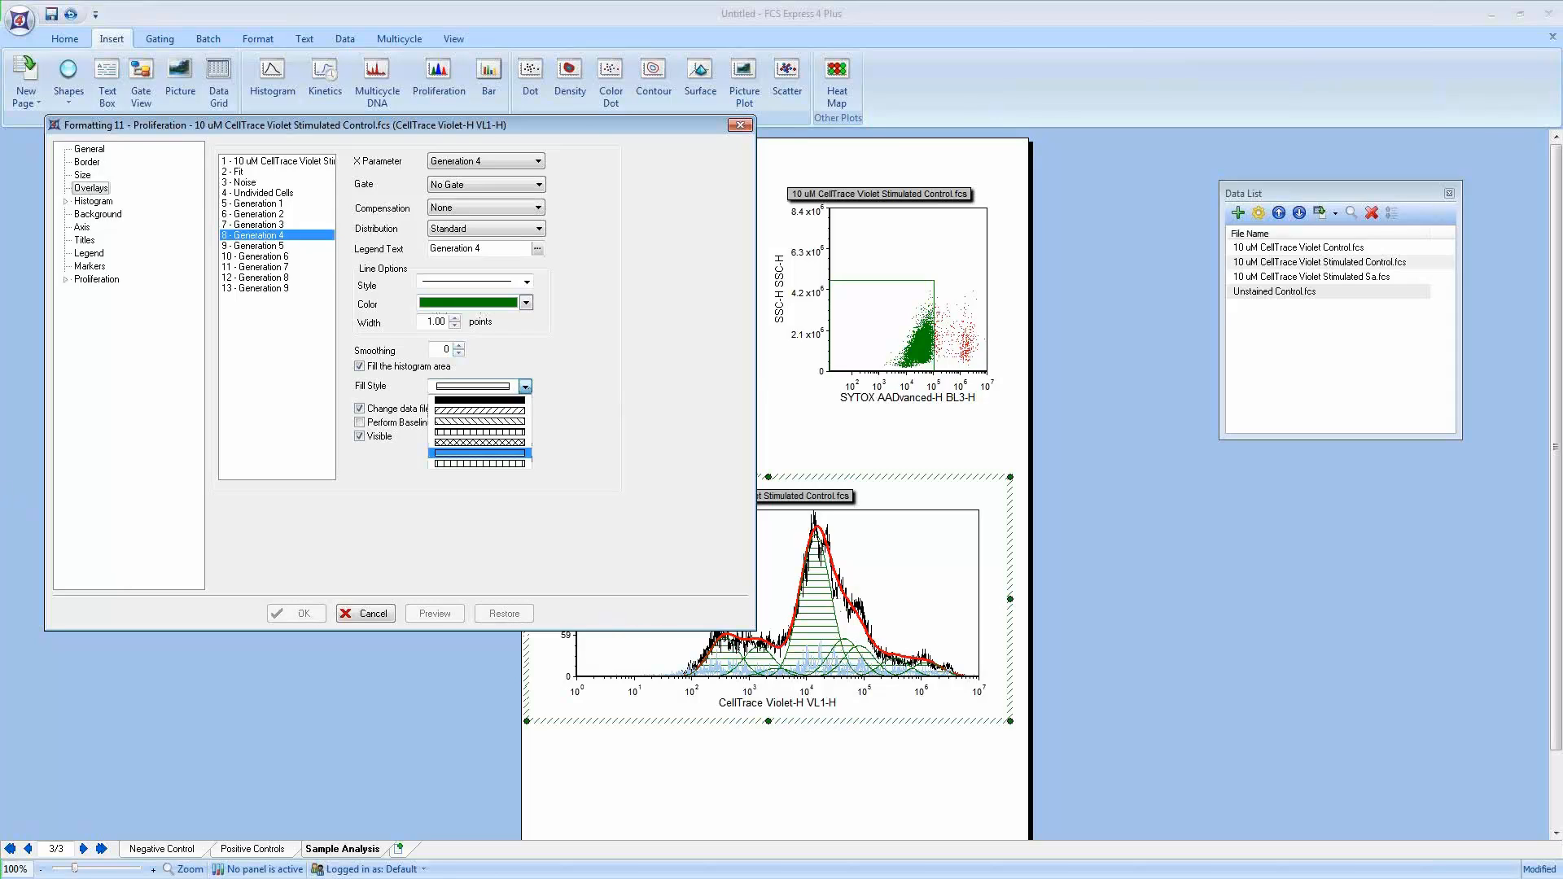
key(Escape)
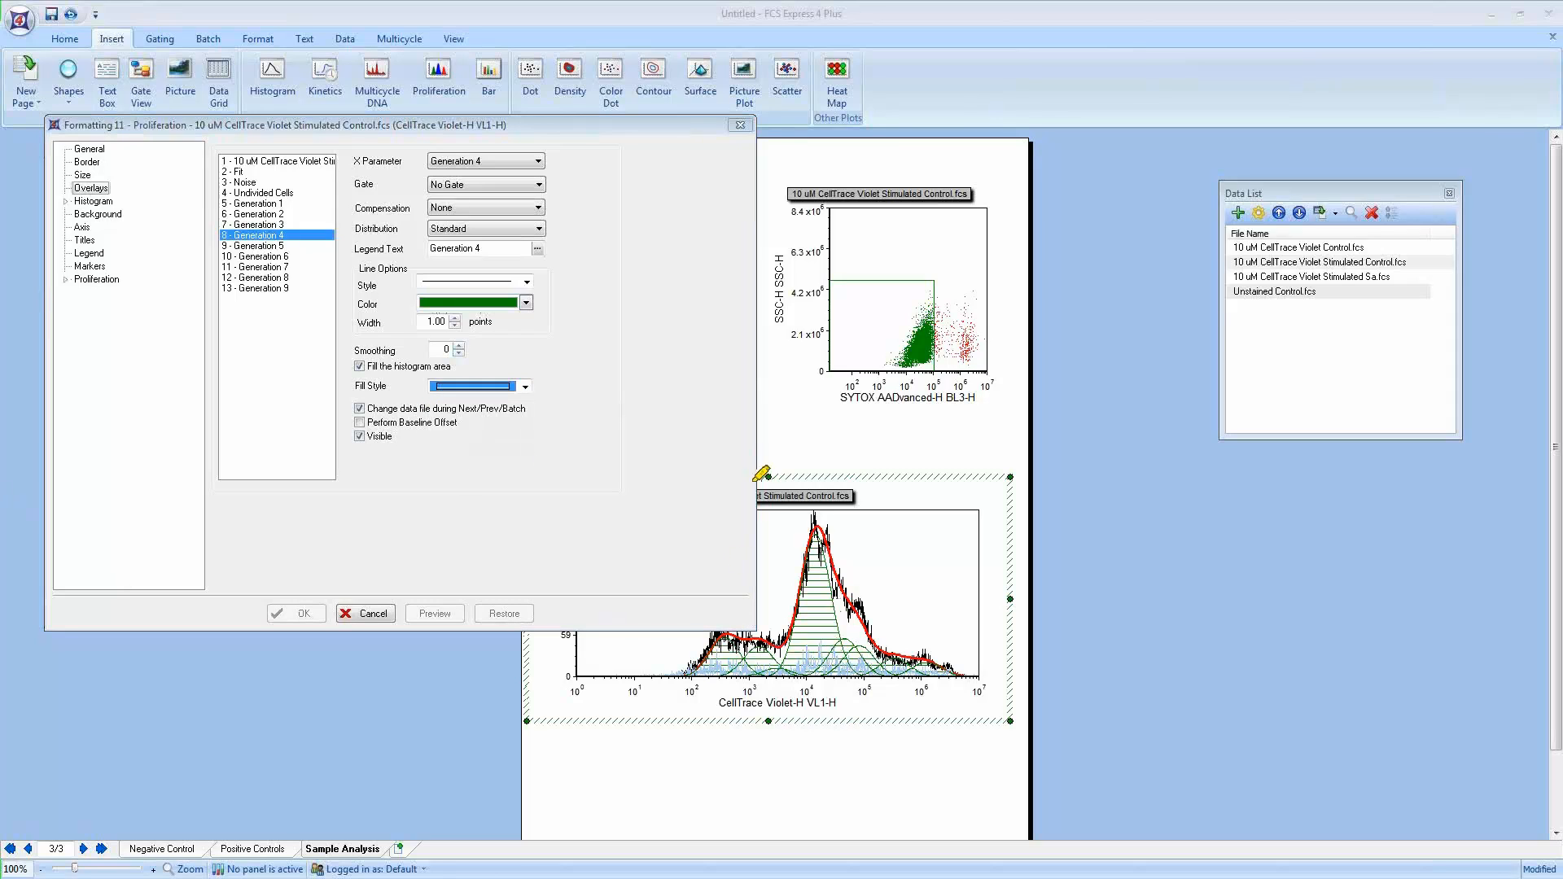
mouse_move(698, 677)
mouse_down()
mouse_move(731, 651)
mouse_move(765, 674)
mouse_move(735, 672)
mouse_move(777, 651)
mouse_move(793, 676)
mouse_move(822, 562)
mouse_move(859, 680)
mouse_move(814, 668)
mouse_move(838, 645)
mouse_move(870, 677)
mouse_up()
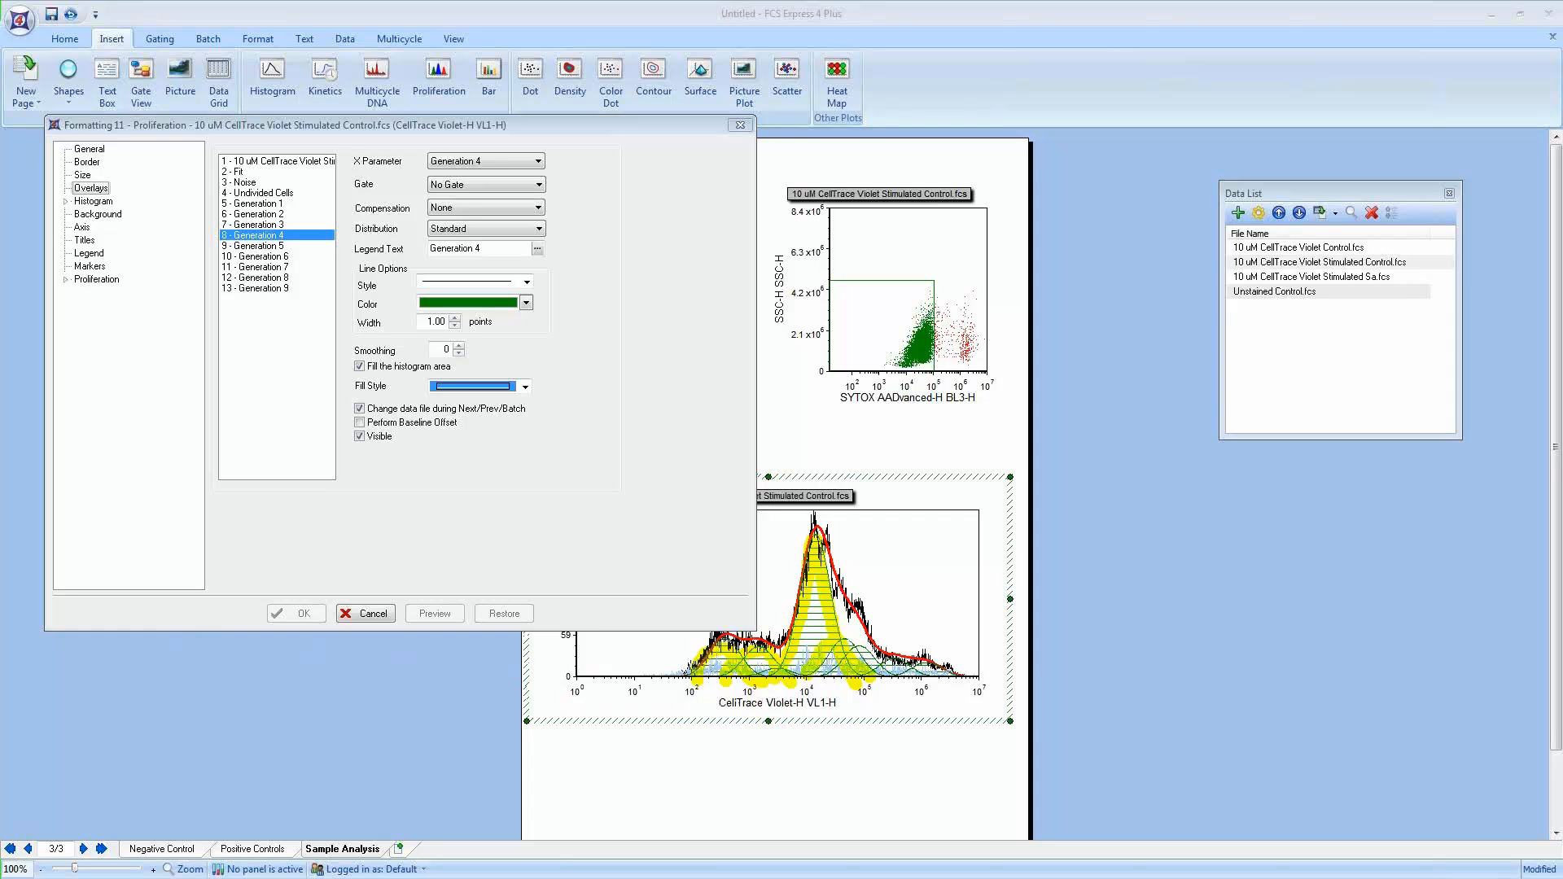
click(384, 615)
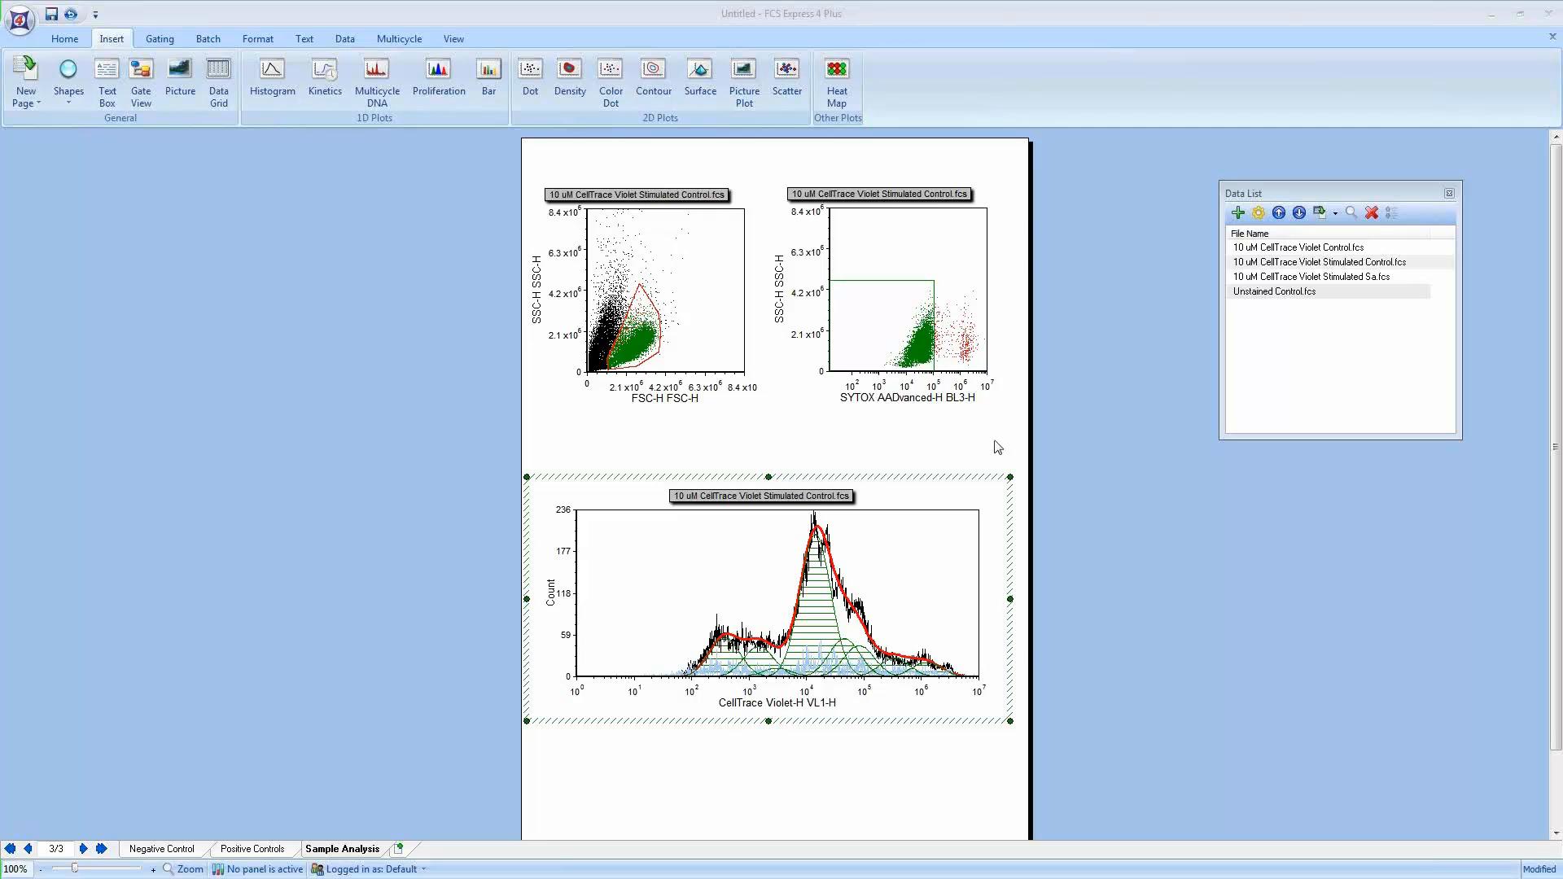
Step: Gate the proliferation plot on the Live Cell Sytox gate from the second dot plot
click(906, 476)
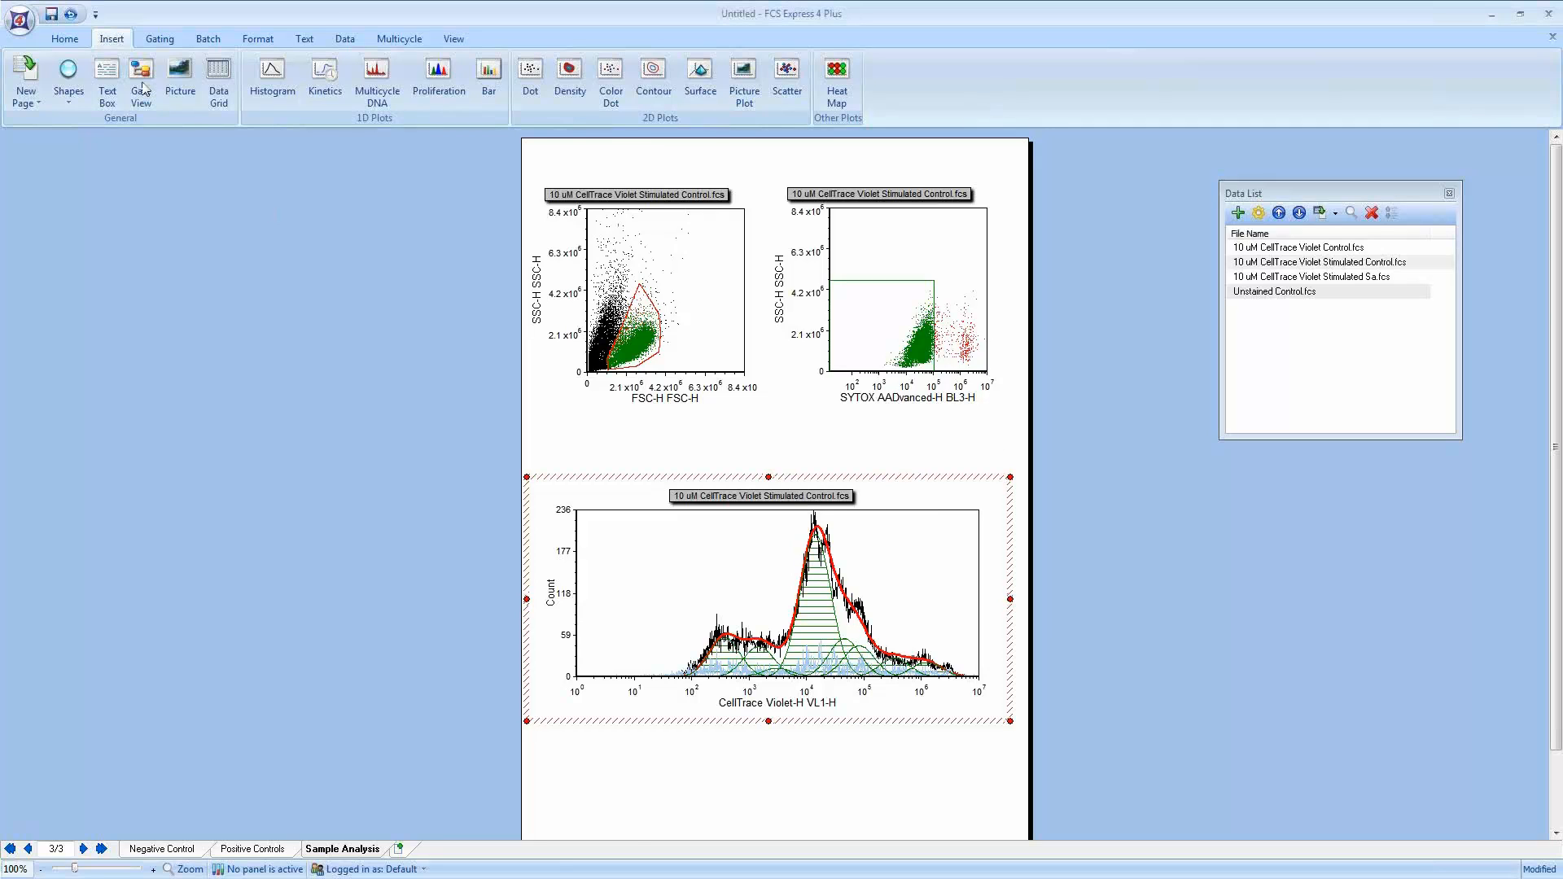
click(155, 39)
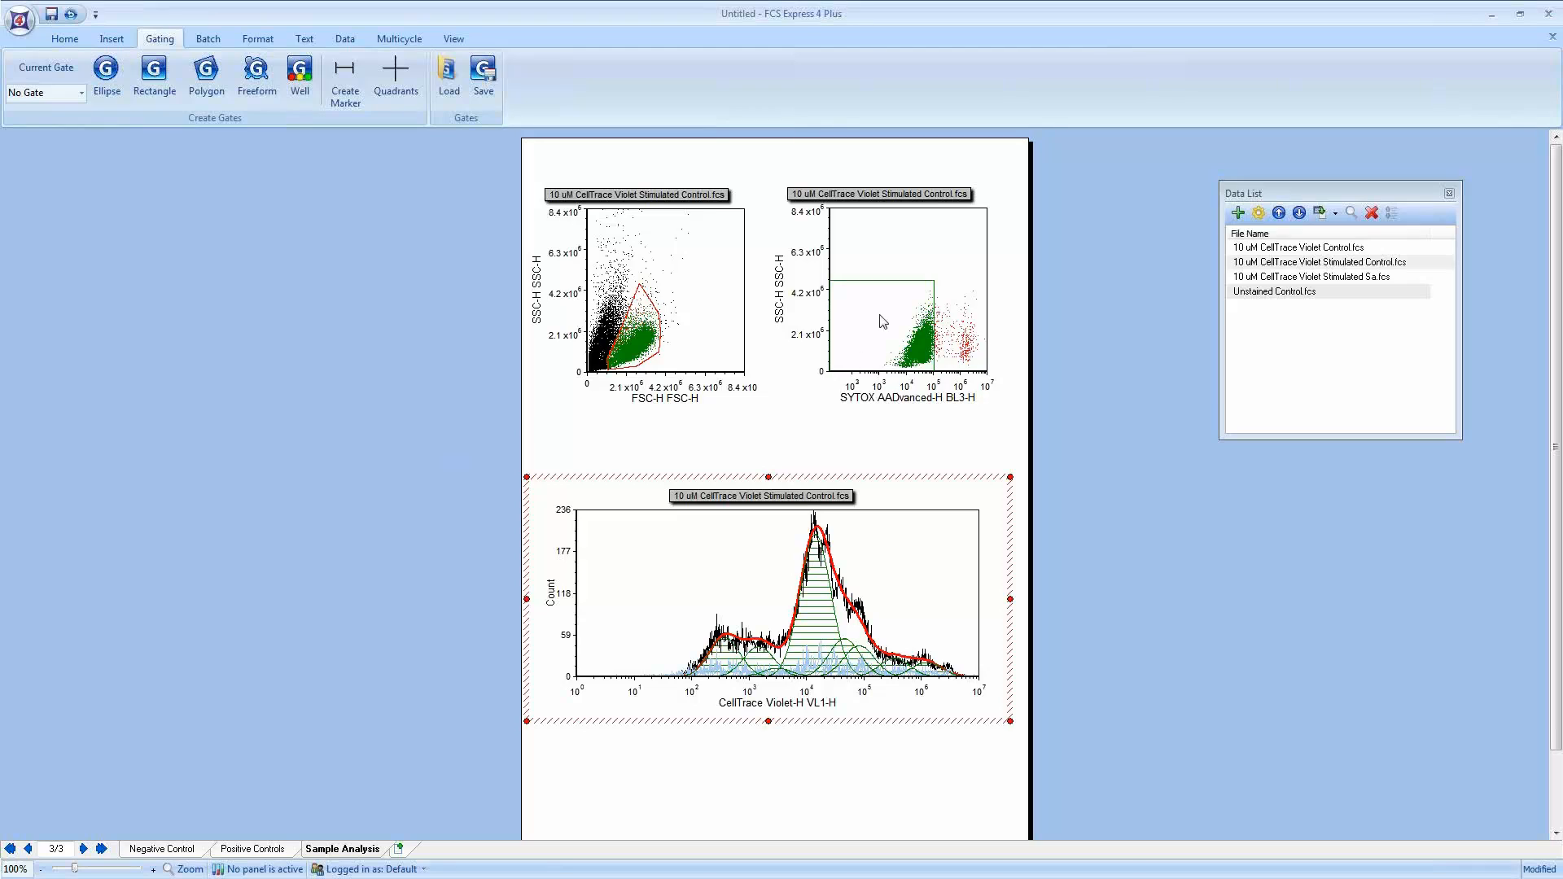
click(903, 312)
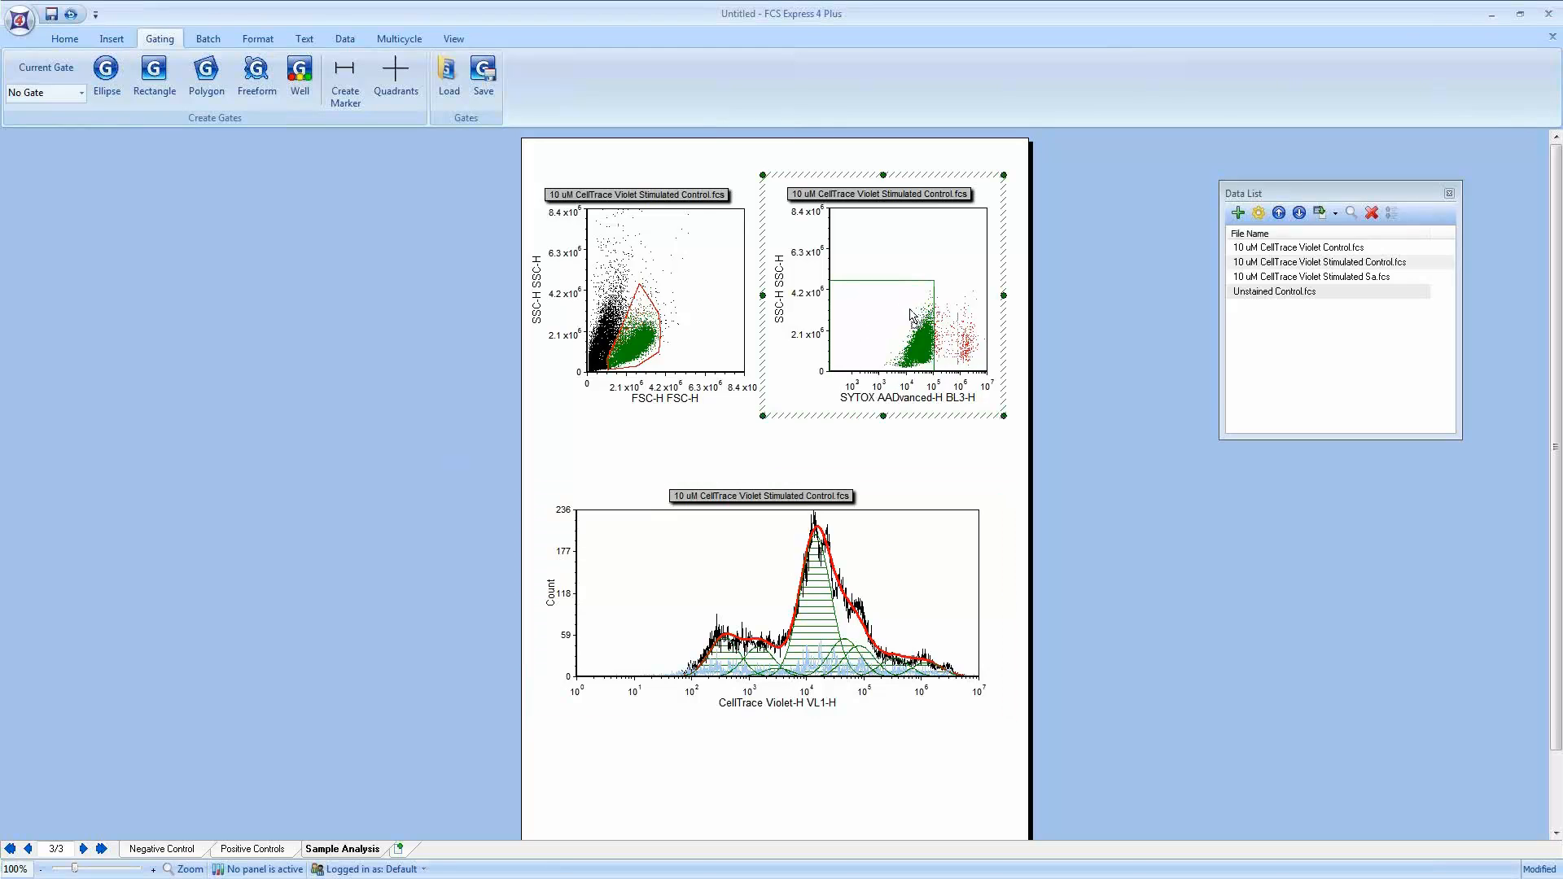
drag(830, 452, 729, 576)
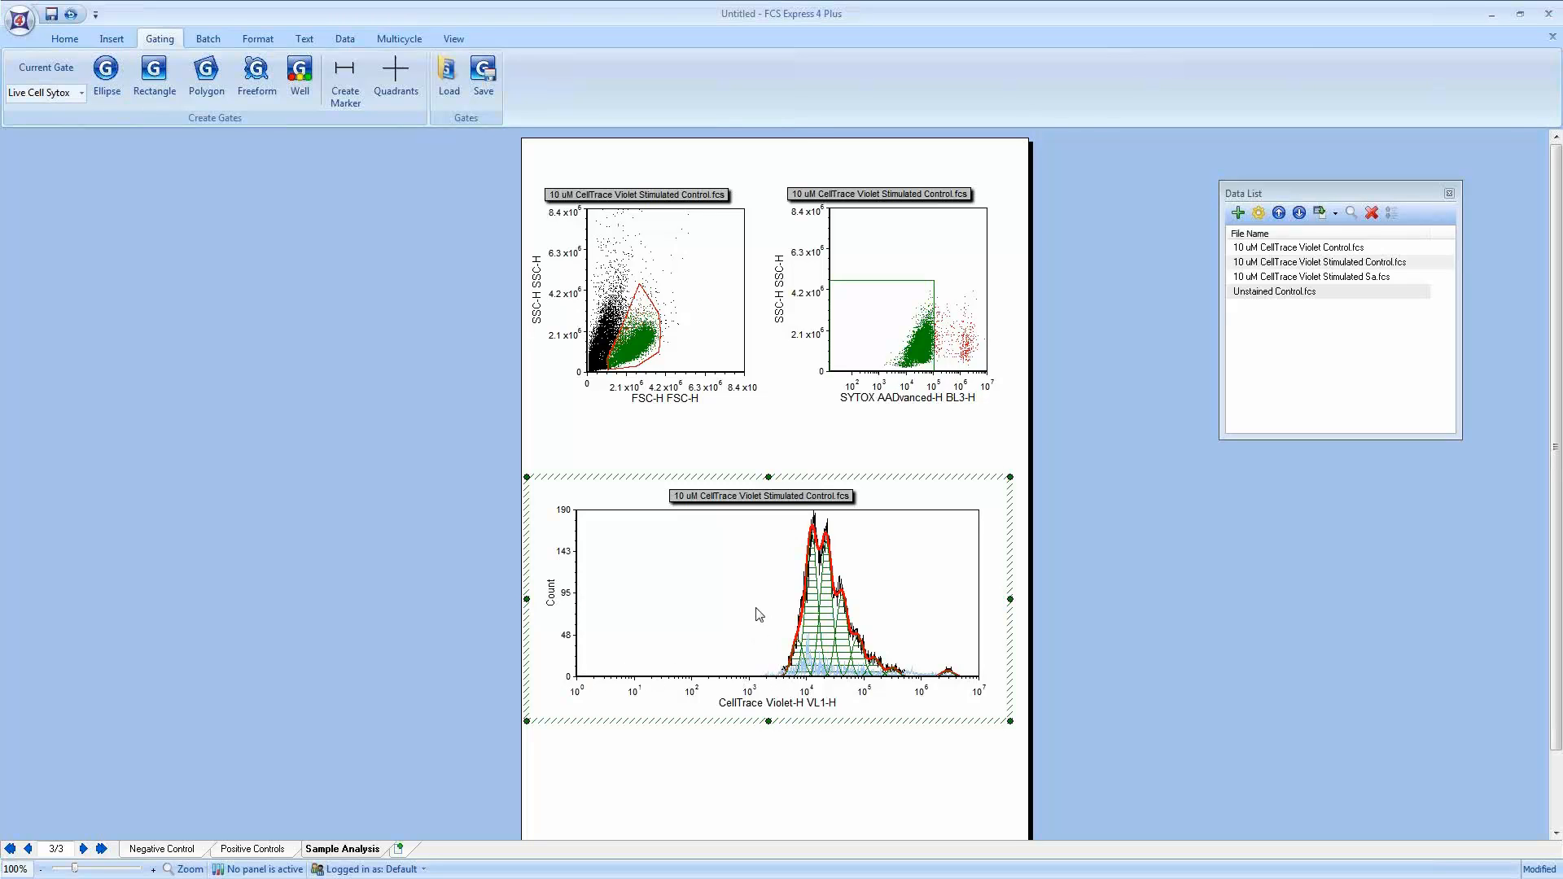
Step: Magnify the proliferation plot's resolution over the CellTrace Violet range from about 10^2 to 10^7
right_click(760, 563)
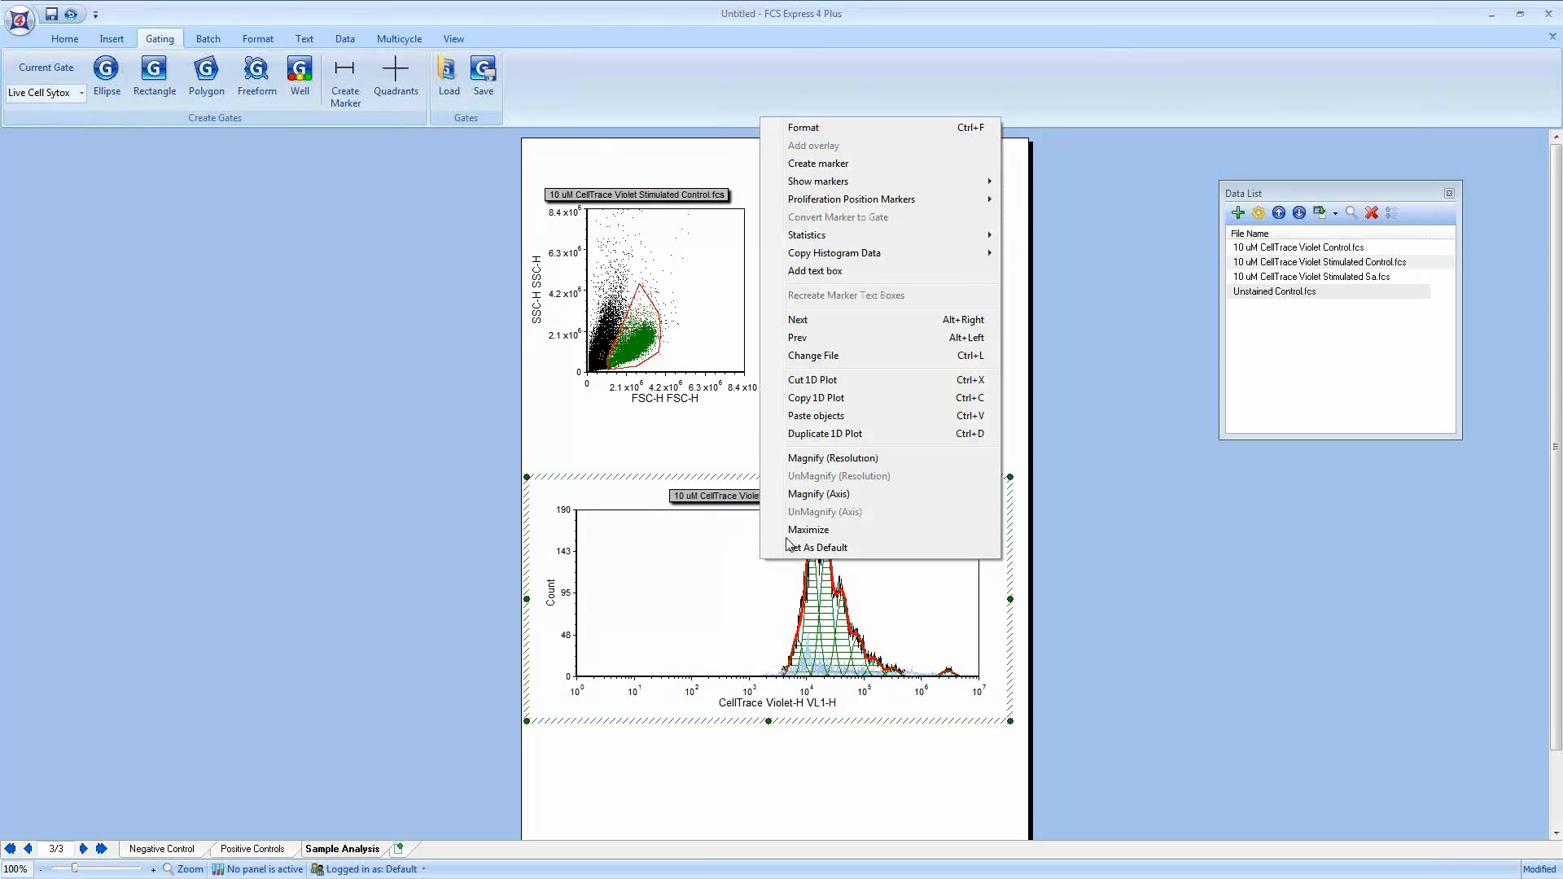
click(826, 459)
drag(674, 563, 979, 577)
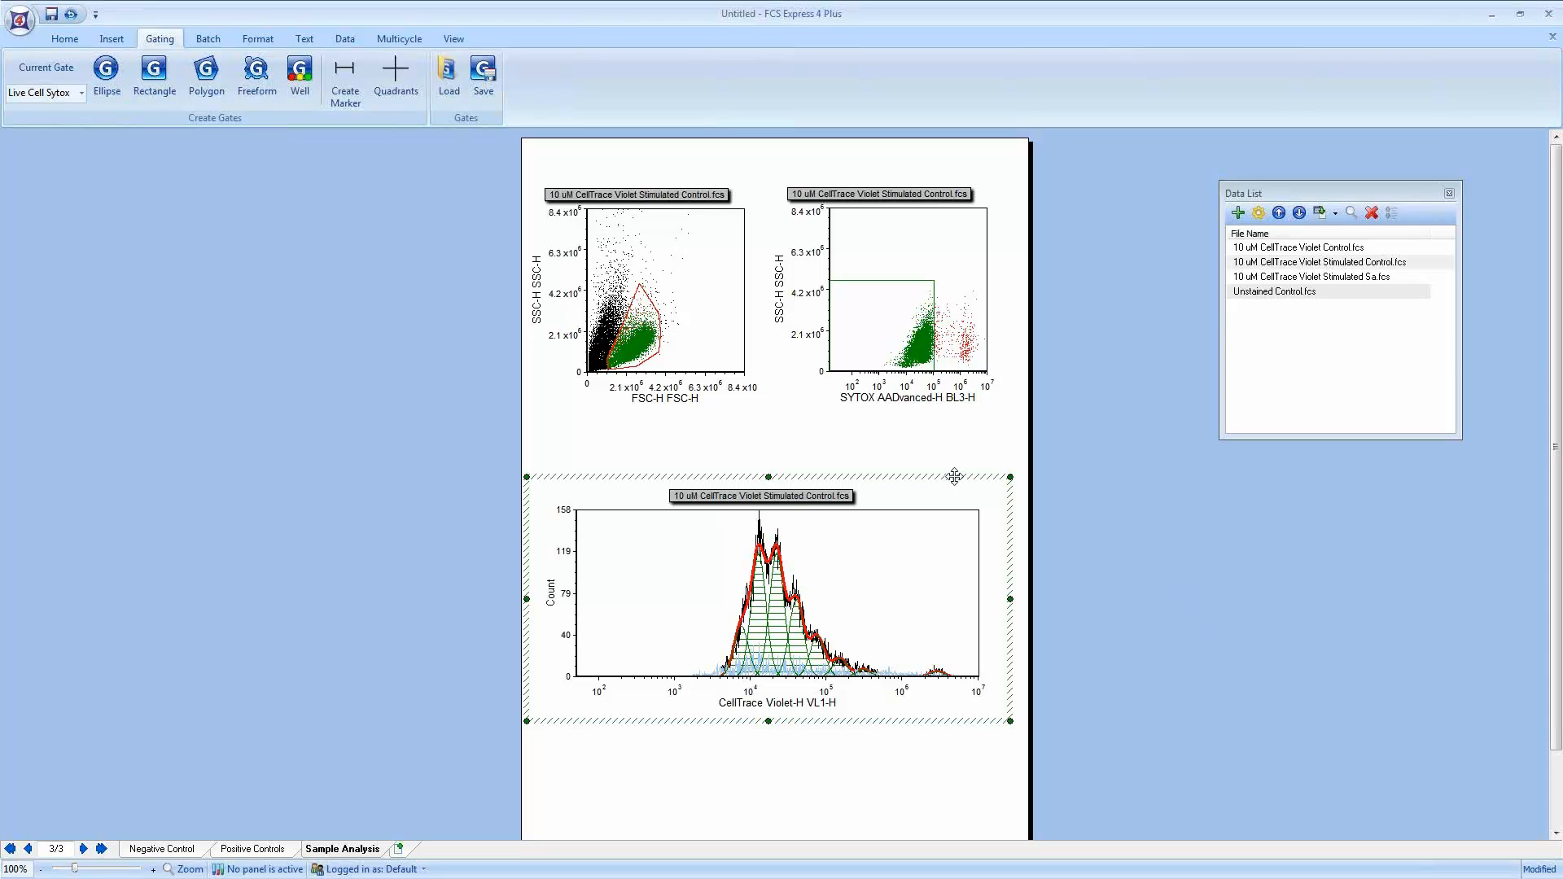
Step: Add a Proliferation Fit Statistics table for the proliferation plot and position it above the plot
right_click(817, 576)
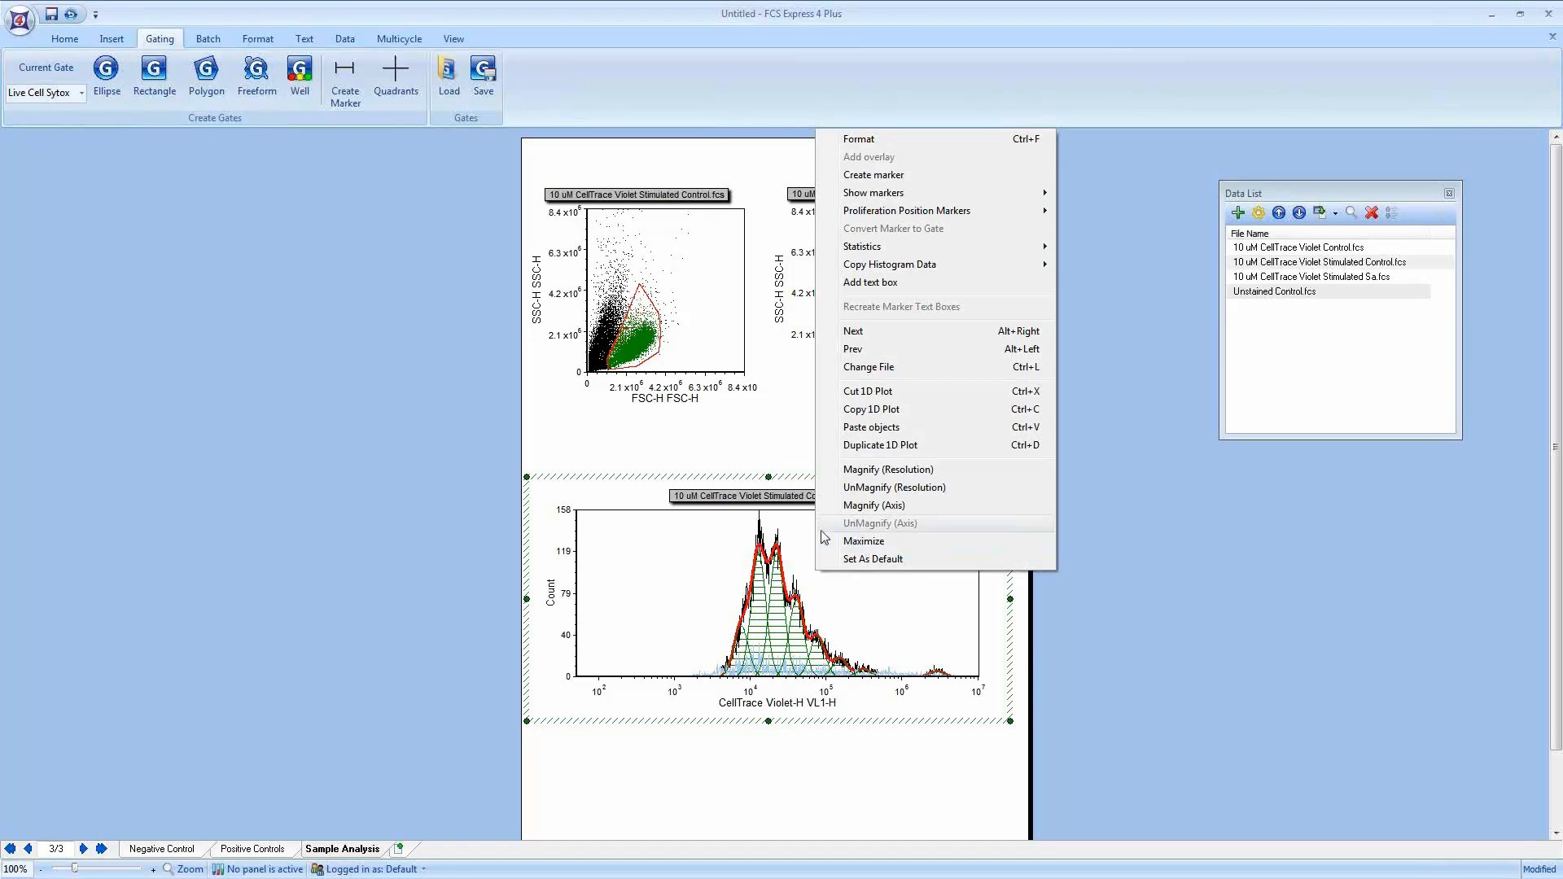
mouse_move(915, 246)
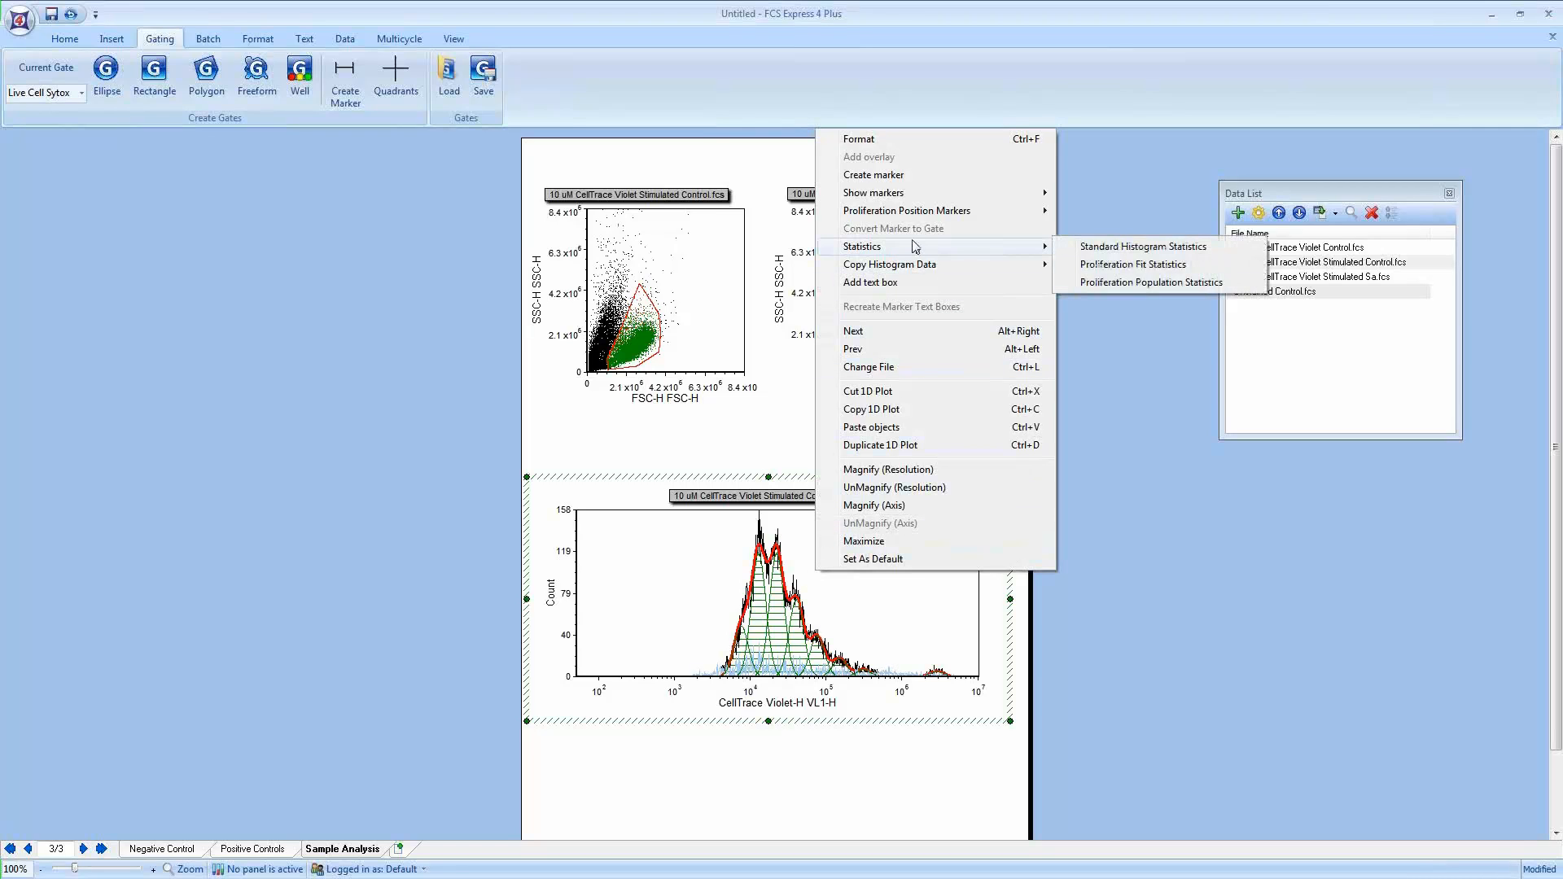
click(1129, 265)
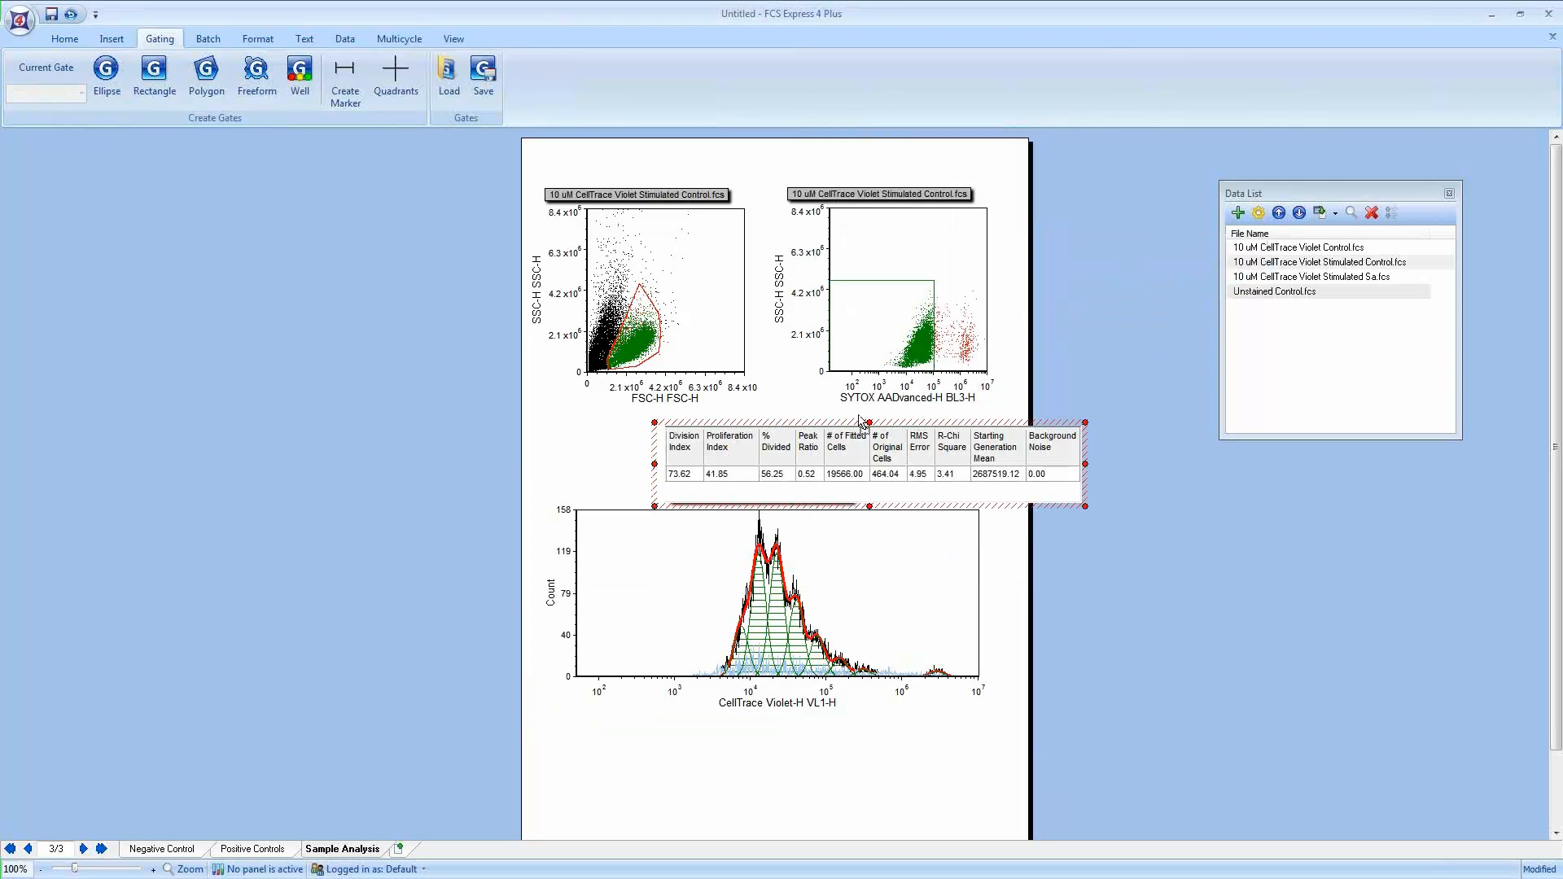
drag(861, 421, 763, 415)
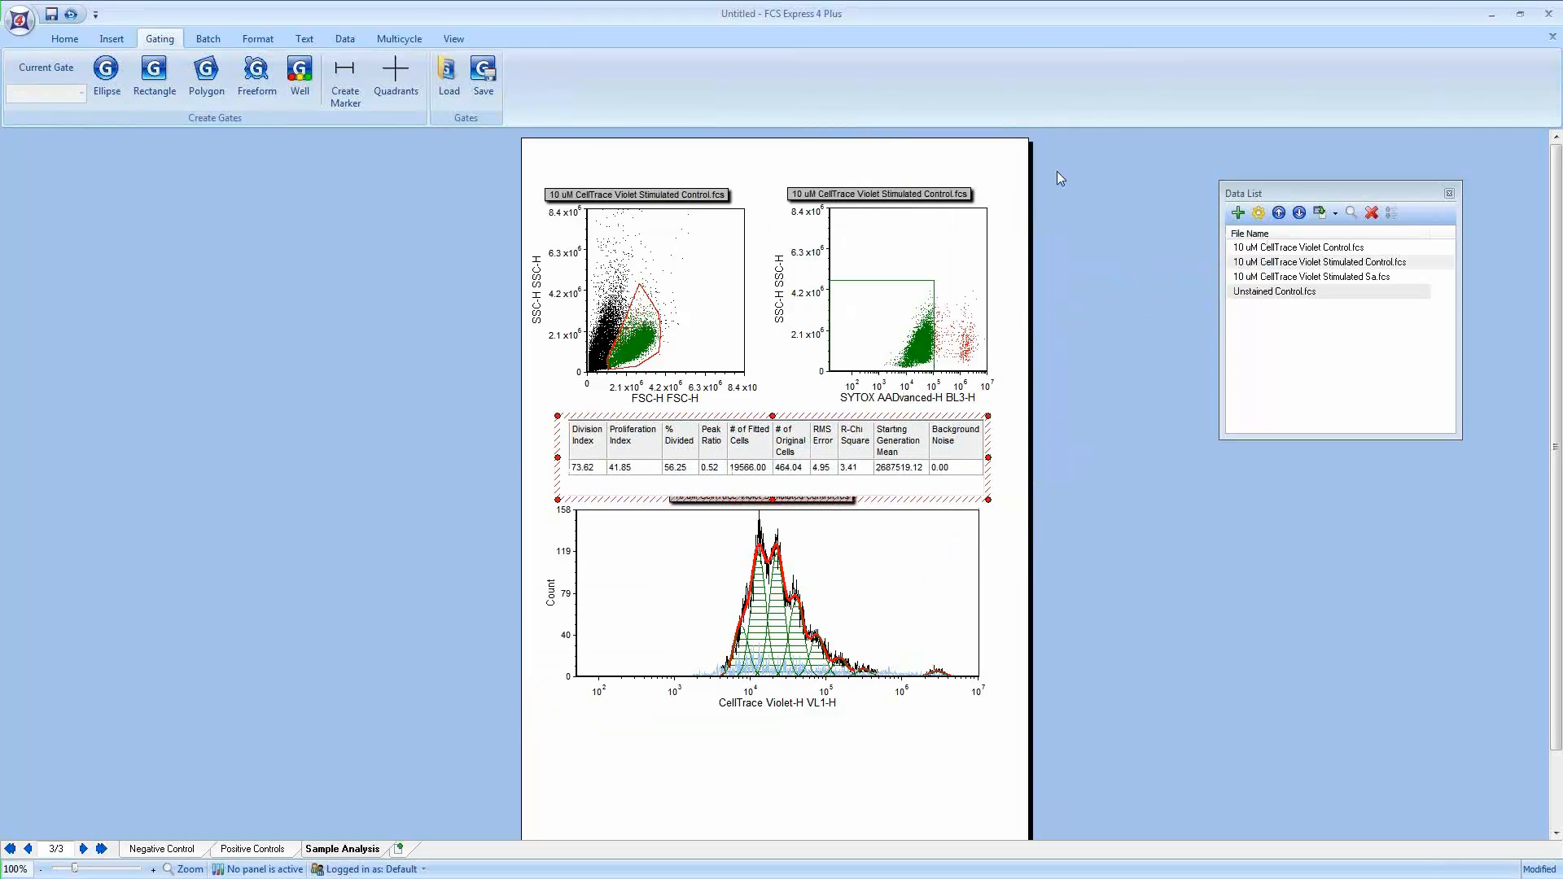
Step: Move both dot plots up the page and place the fit statistics table directly beneath them
drag(1079, 139, 458, 453)
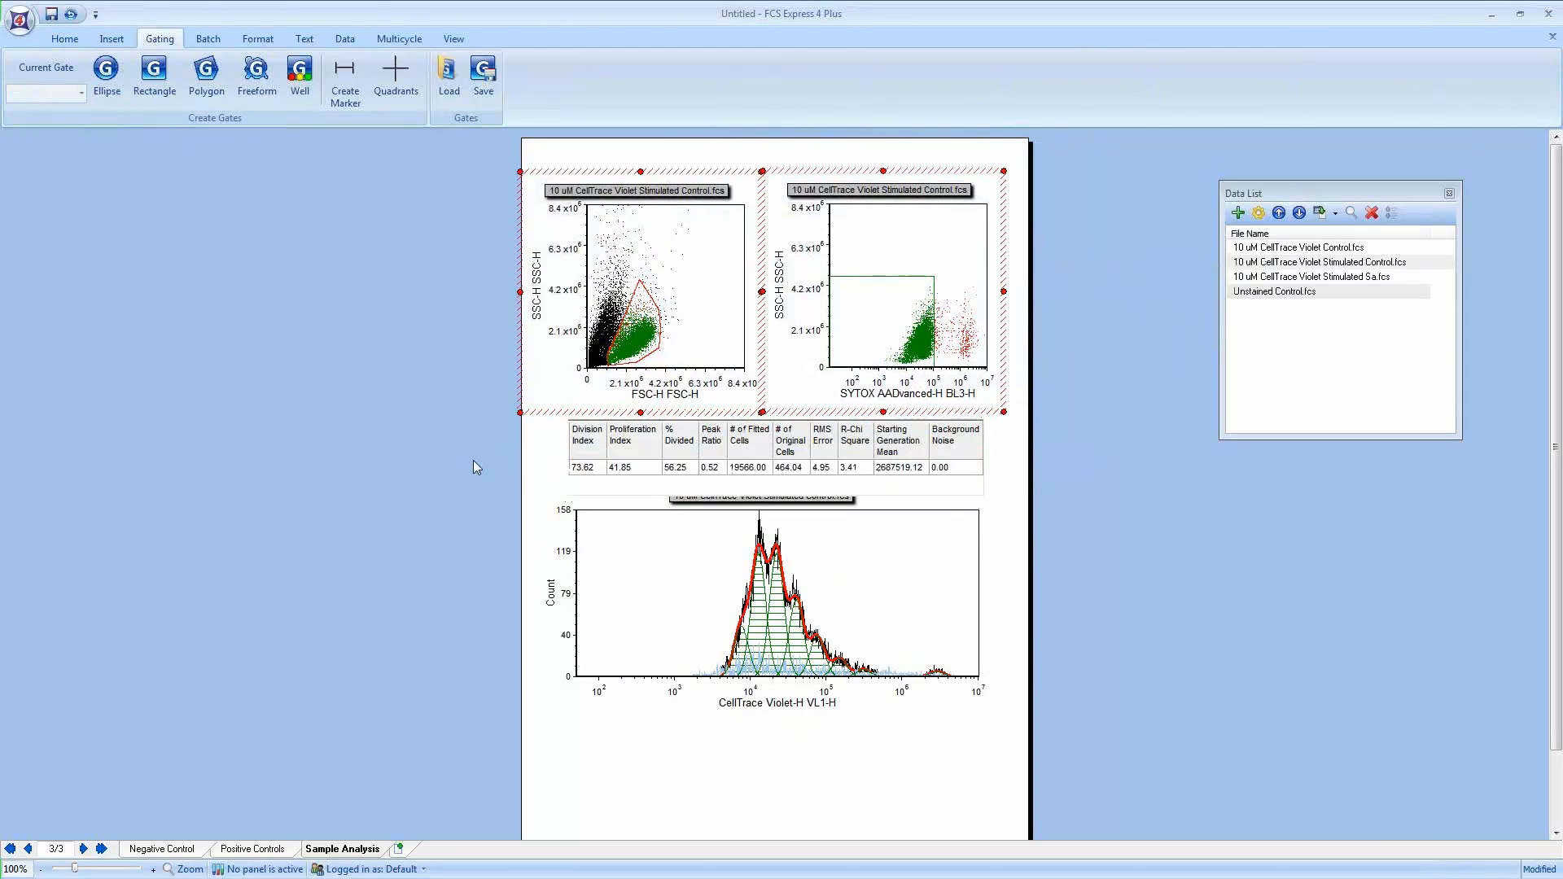
key(Up)
key(Up)
key(Up)
key(Up)
key(Up)
key(Up)
key(Up)
key(Up)
key(Up)
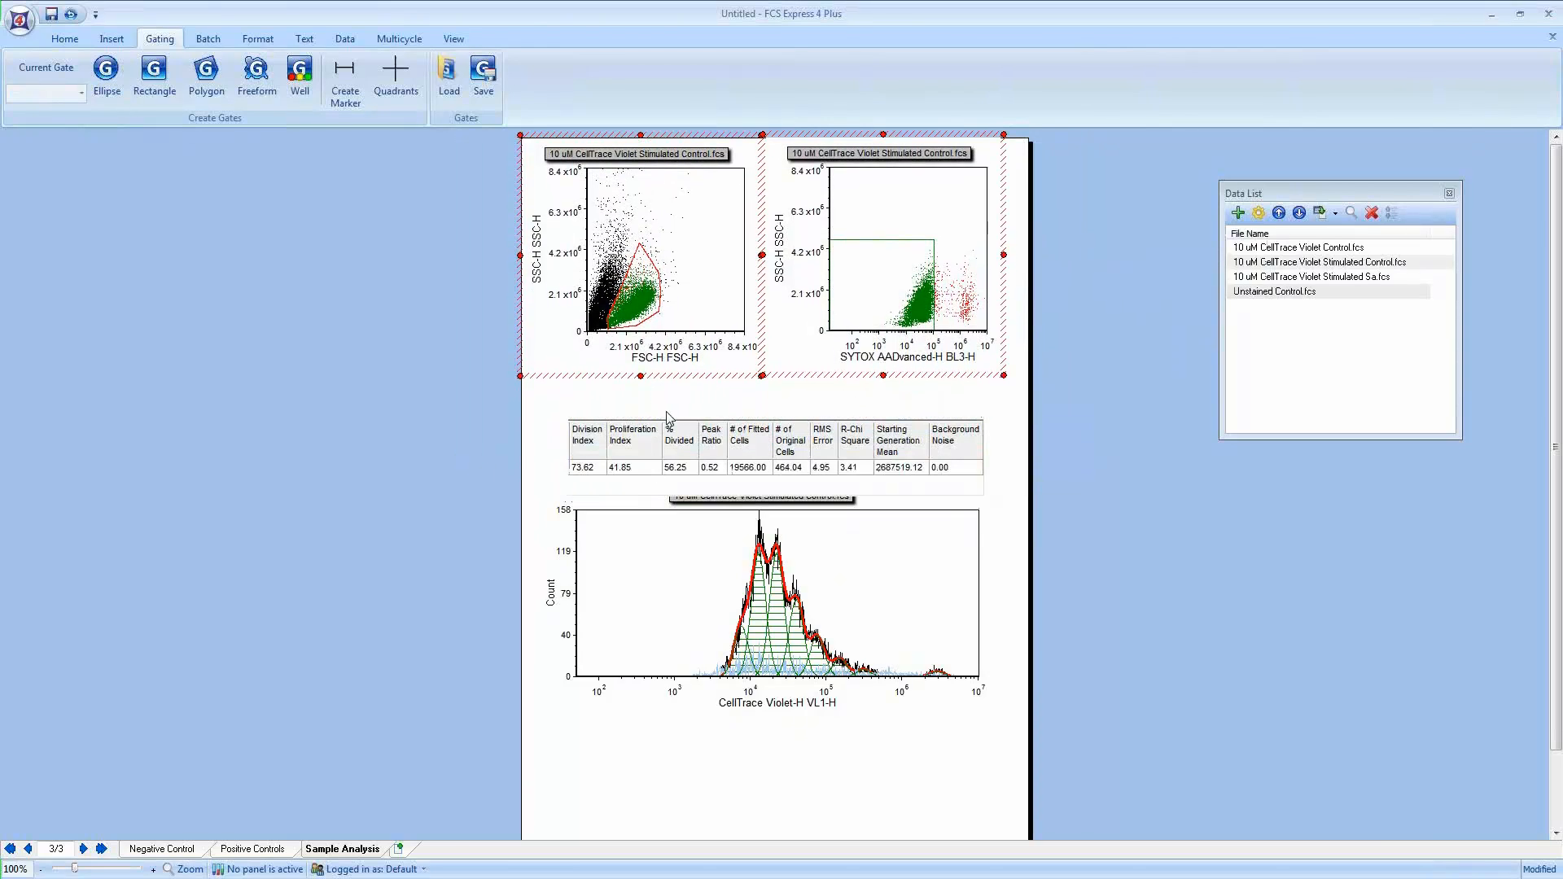
click(661, 413)
drag(661, 413, 656, 374)
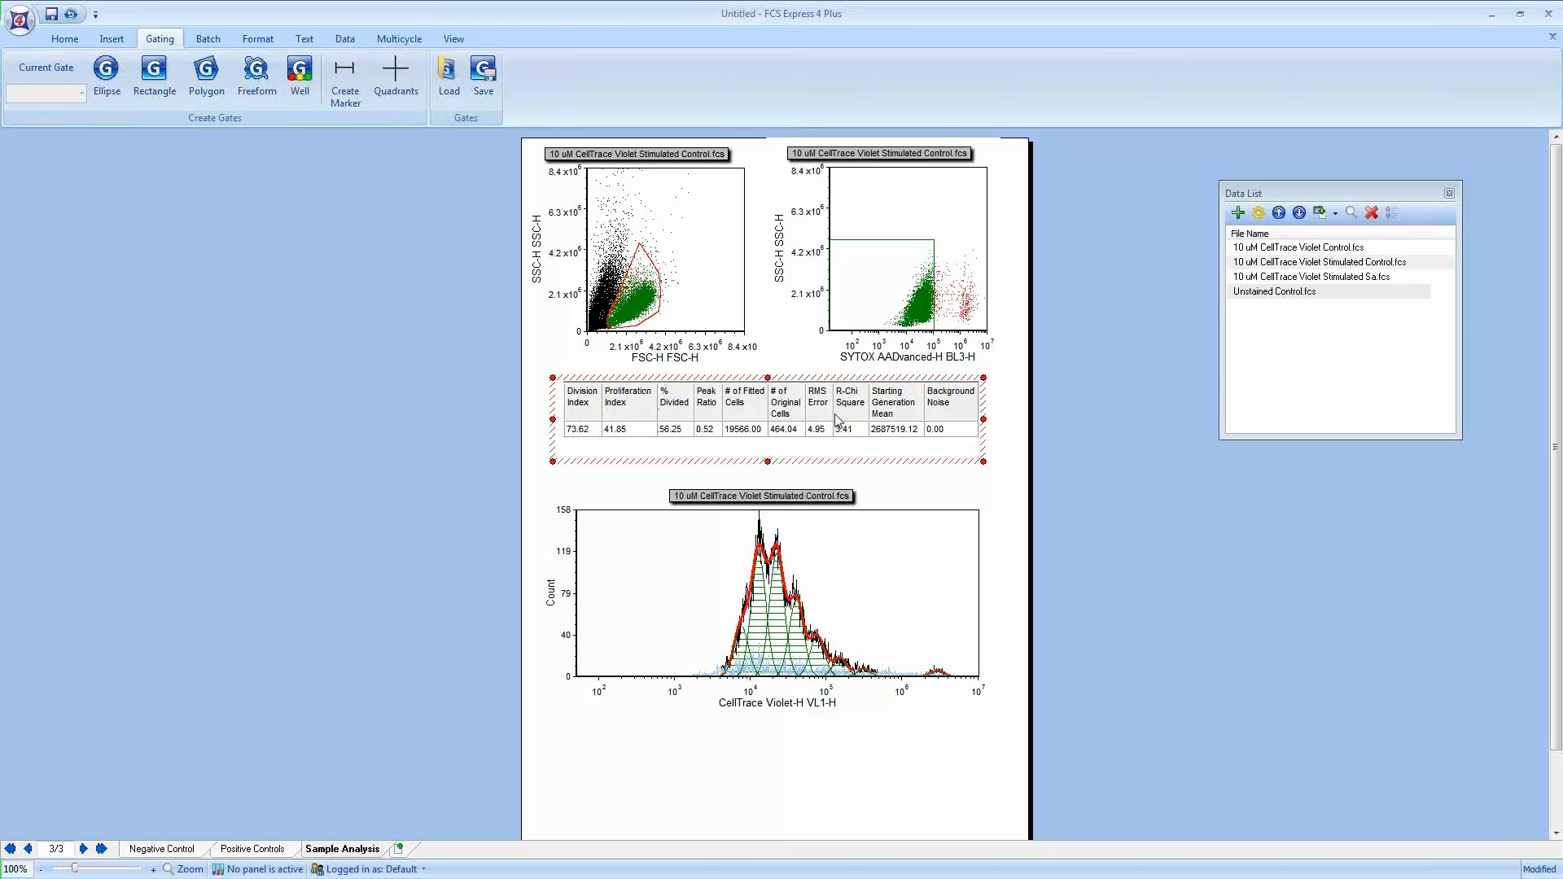
Step: Remove the R-Chi Square and RMS Error columns from the fit statistics table
right_click(715, 407)
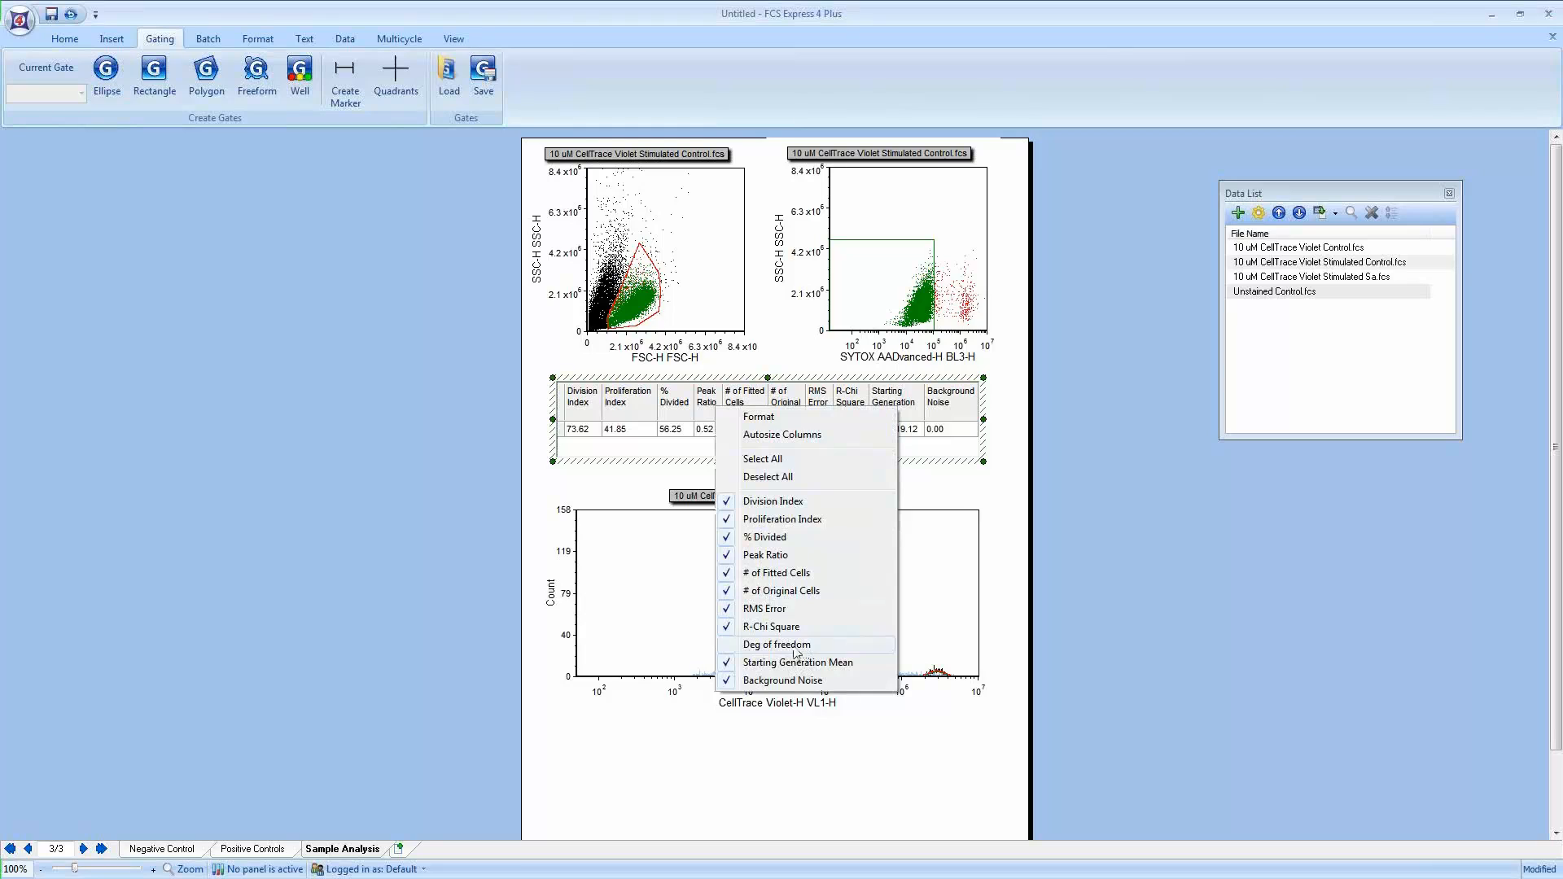
click(758, 628)
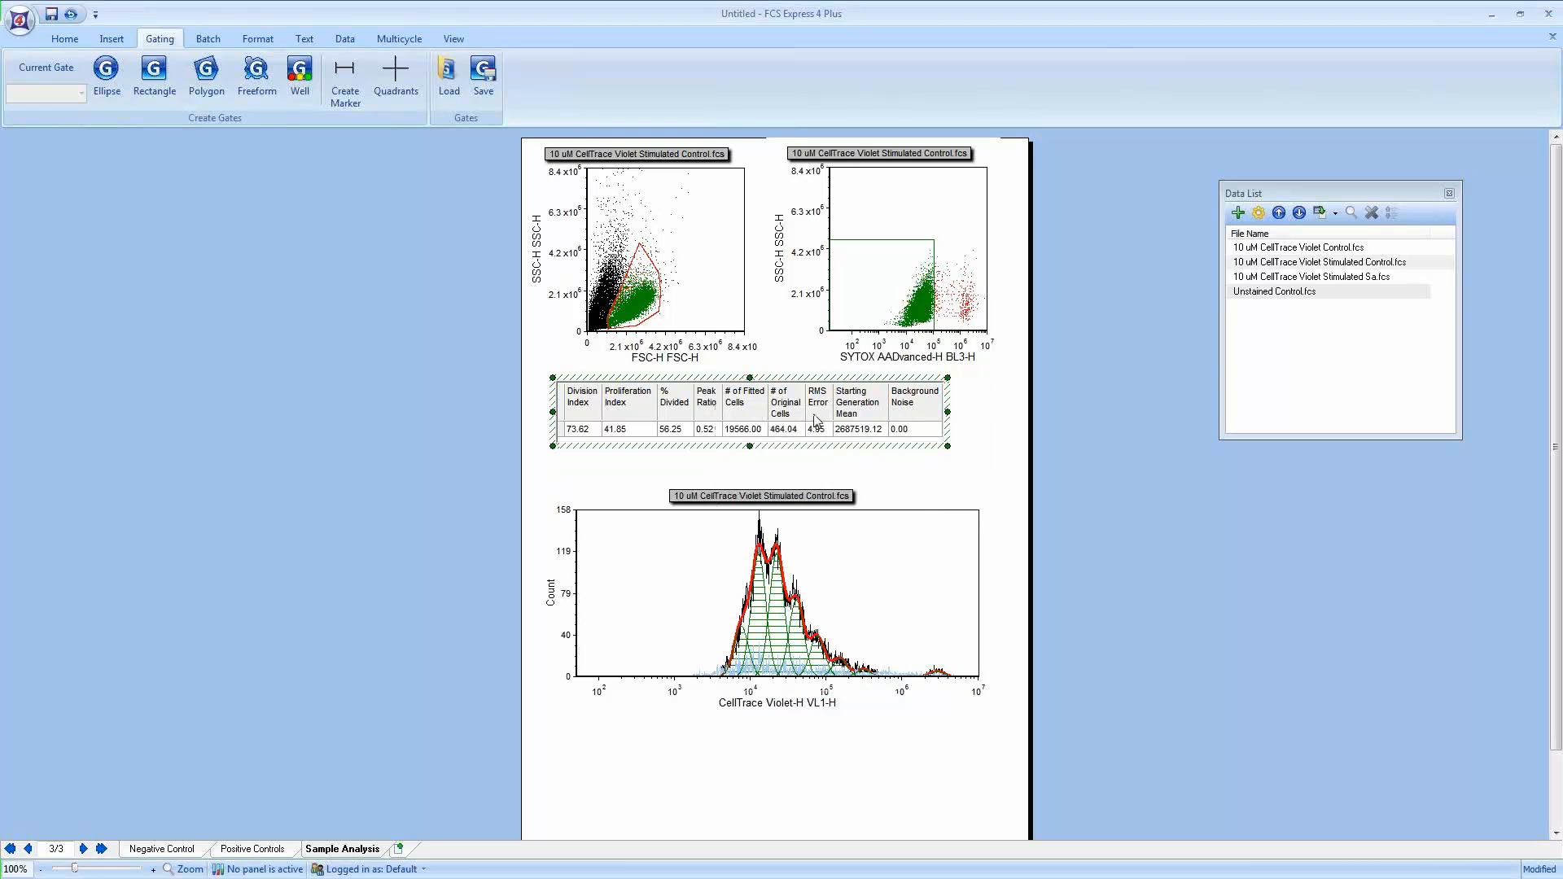
right_click(813, 414)
click(834, 616)
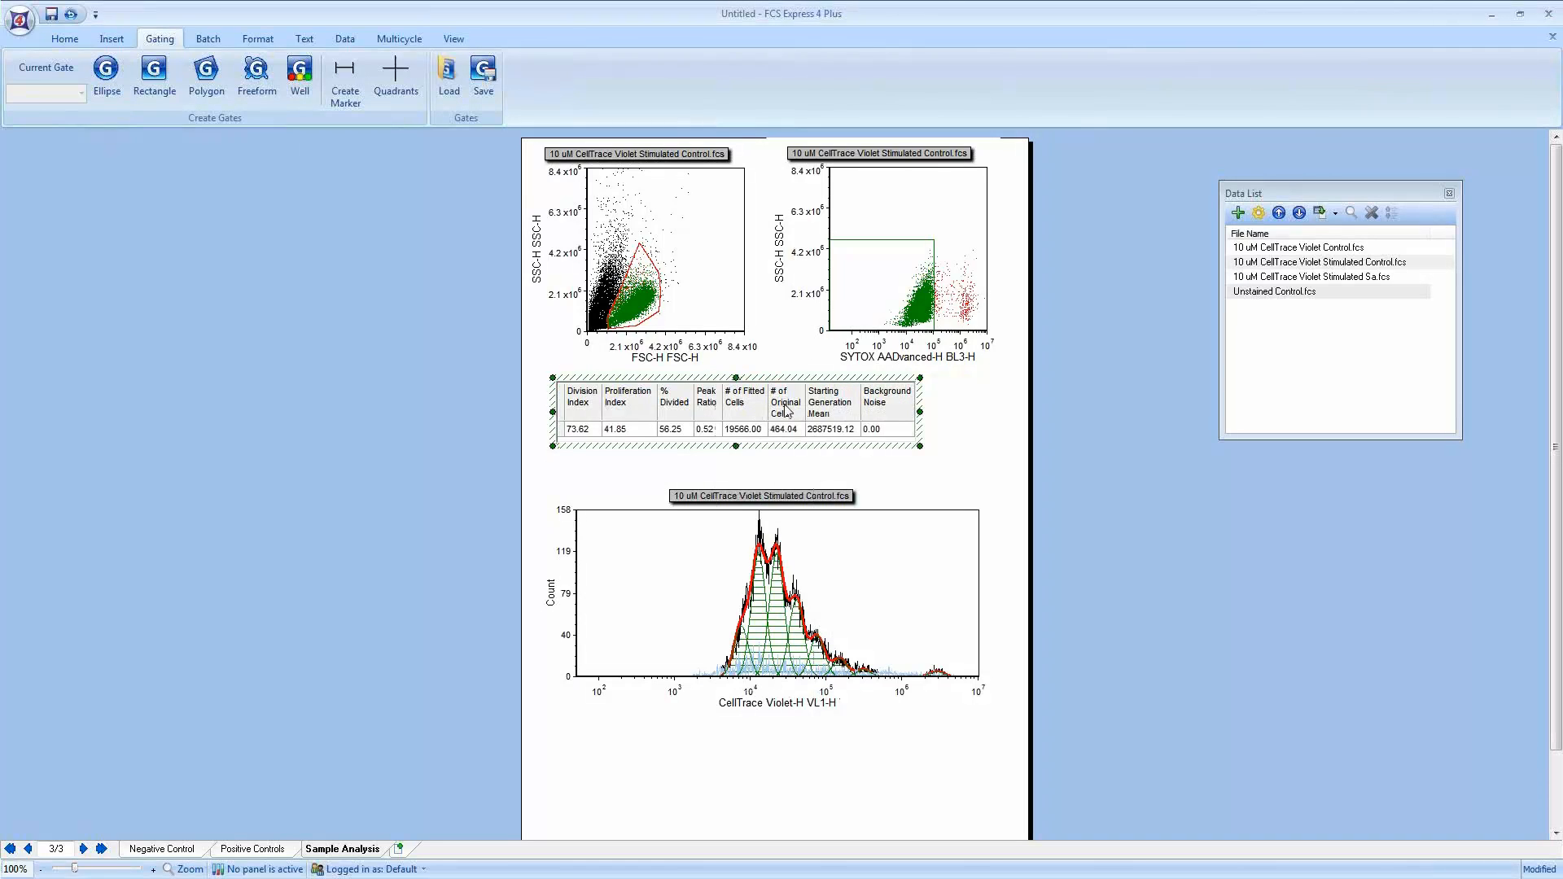
Step: Shift the proliferation plot up and add a Proliferation Population Statistics table placed below it
click(893, 515)
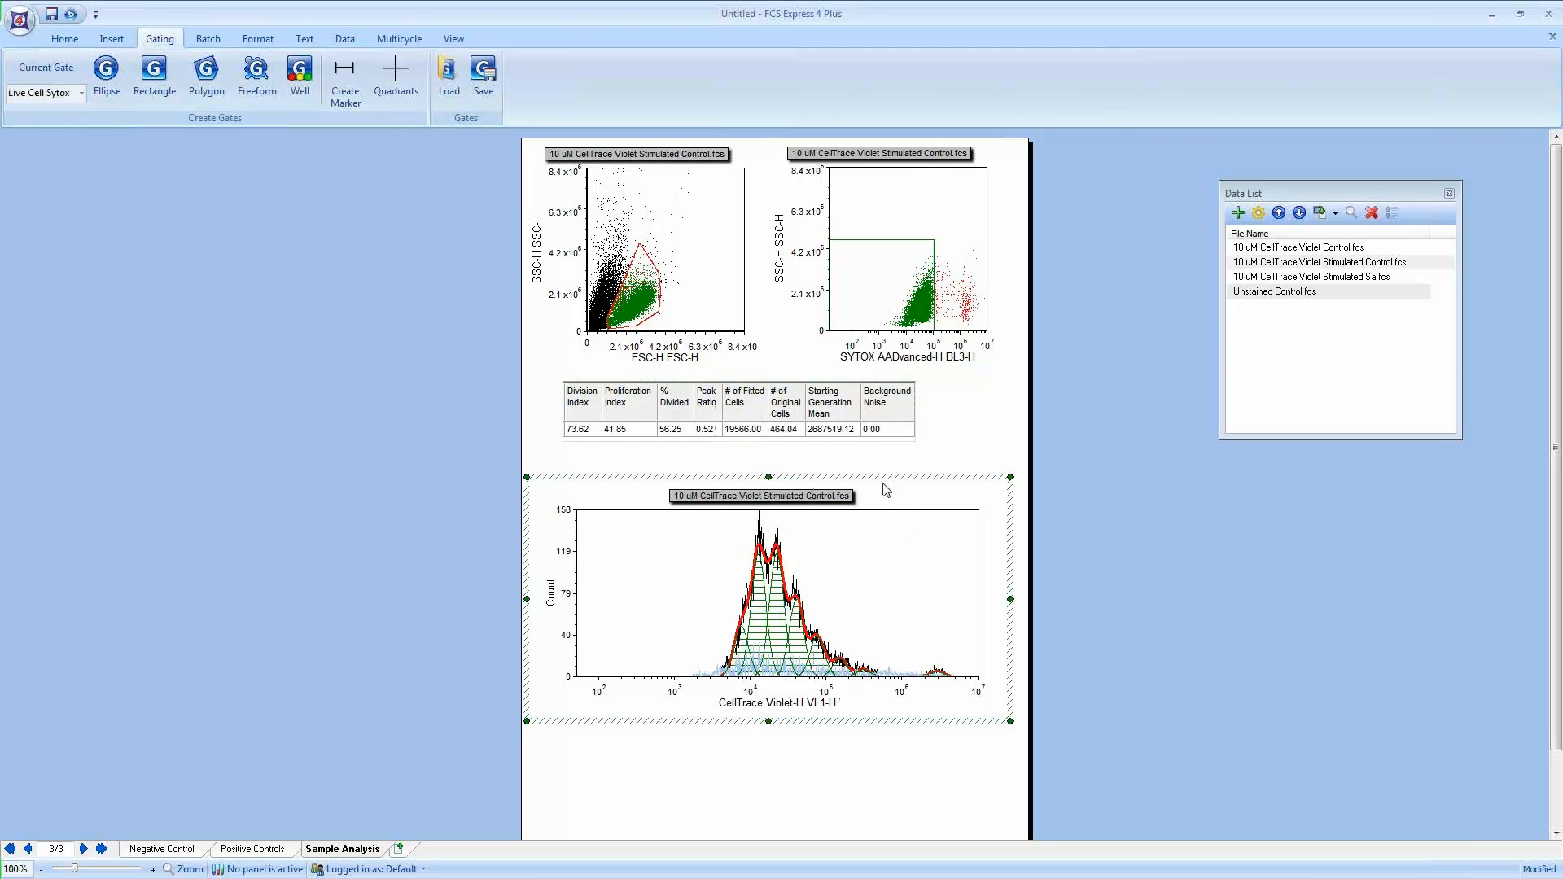
drag(887, 464, 883, 463)
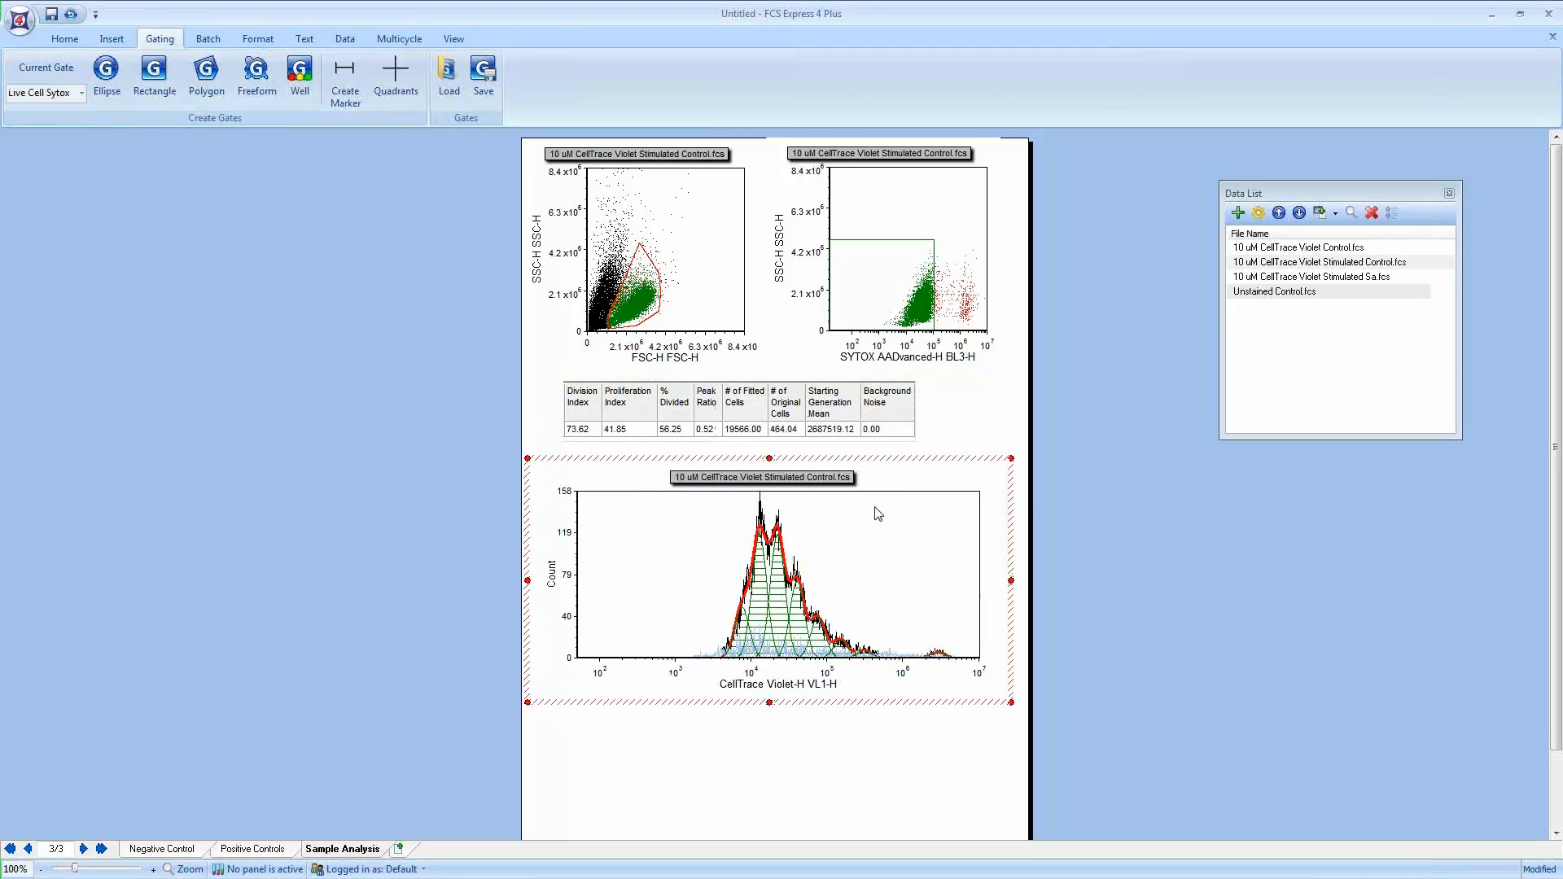
right_click(876, 509)
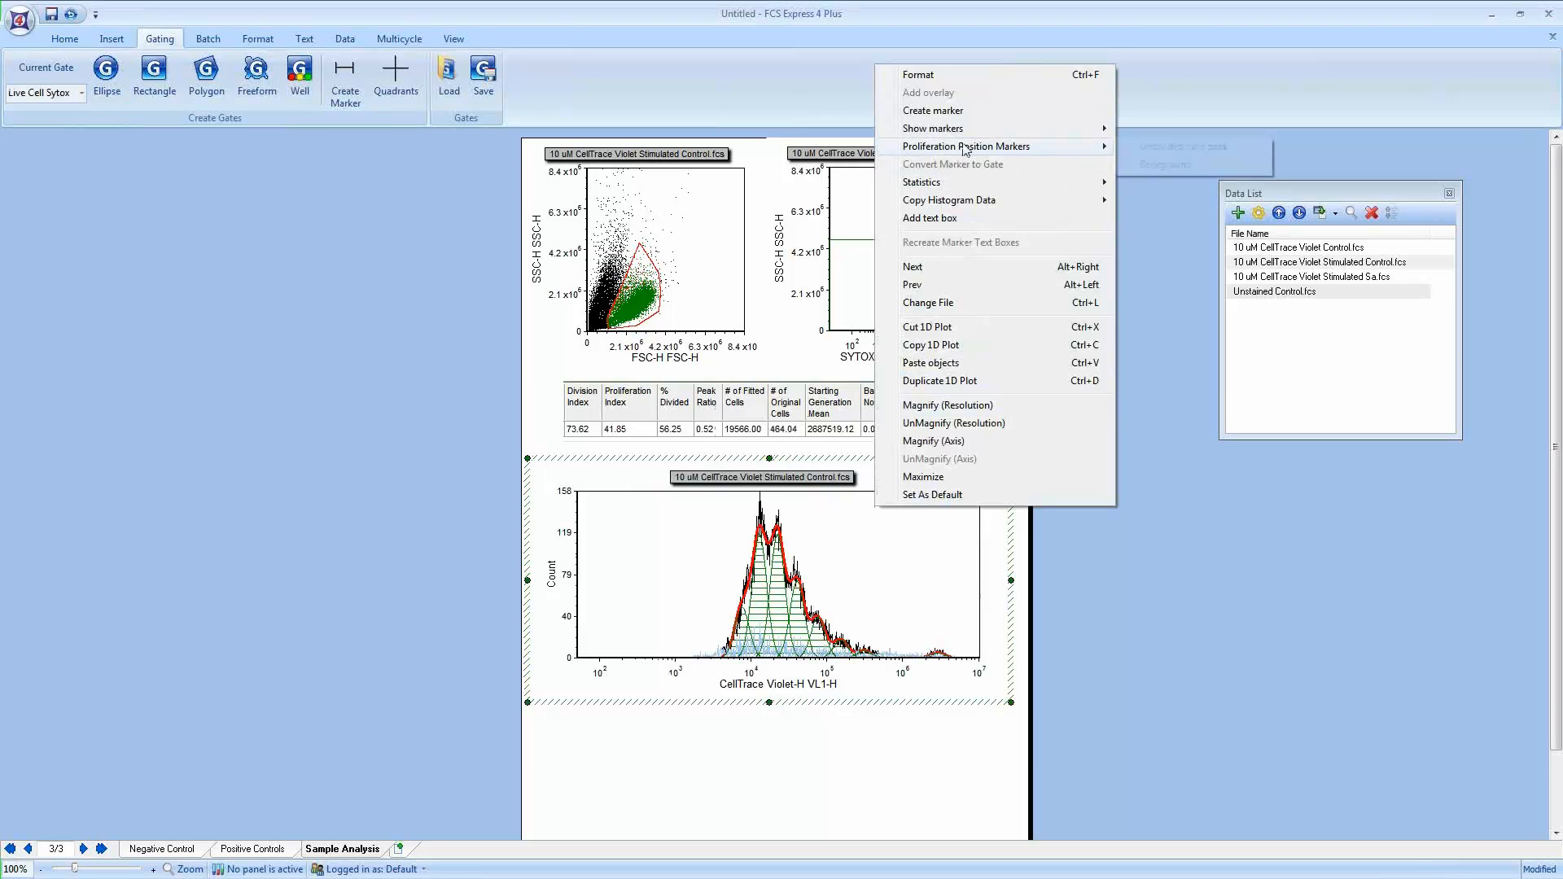
mouse_move(936, 185)
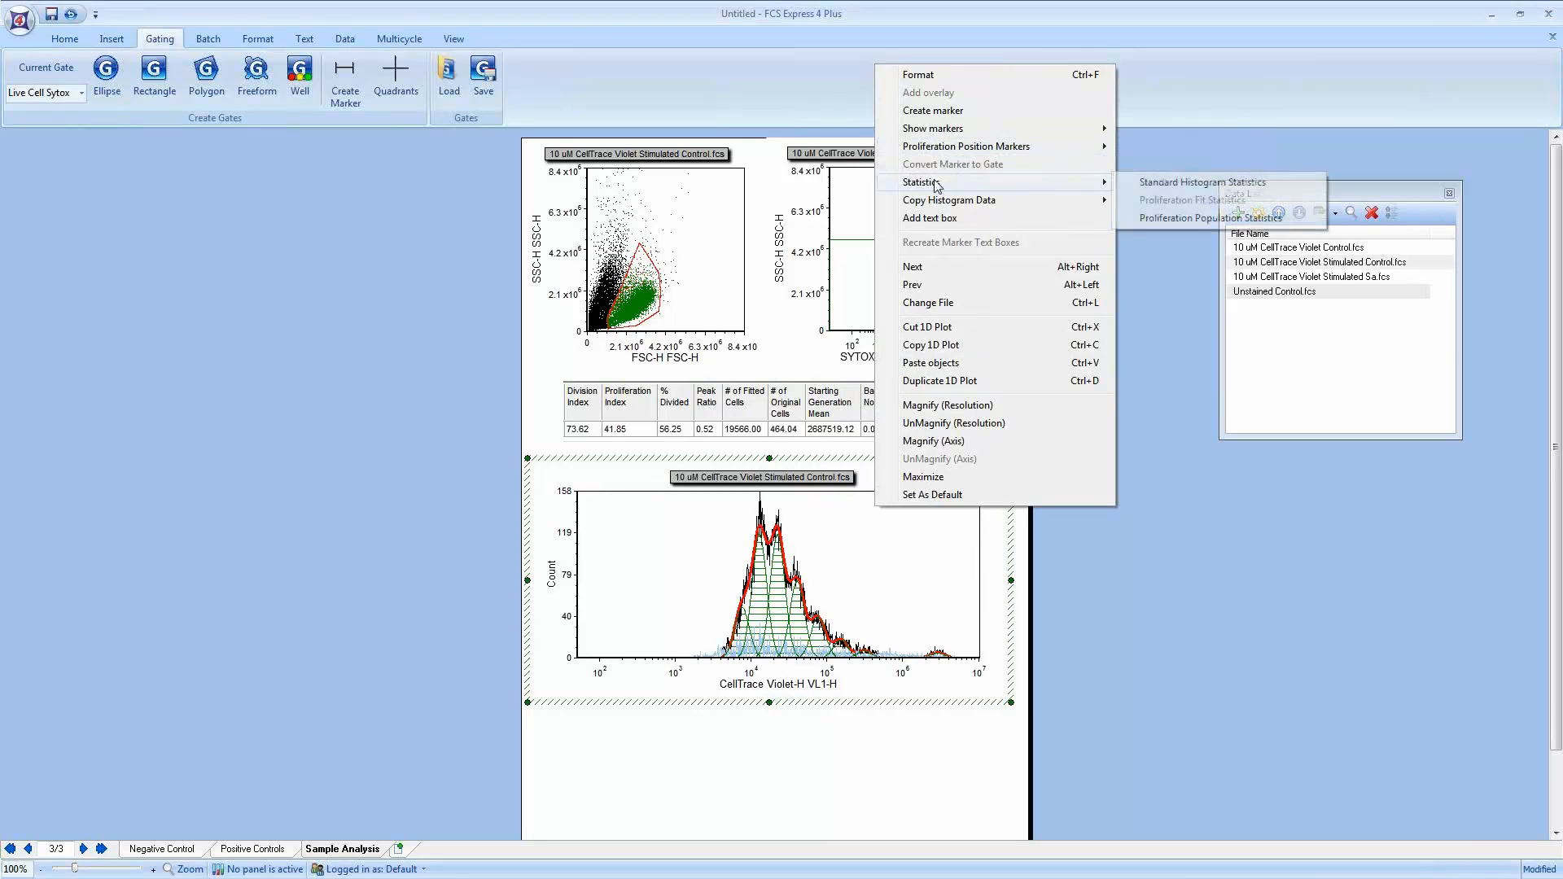
click(1192, 219)
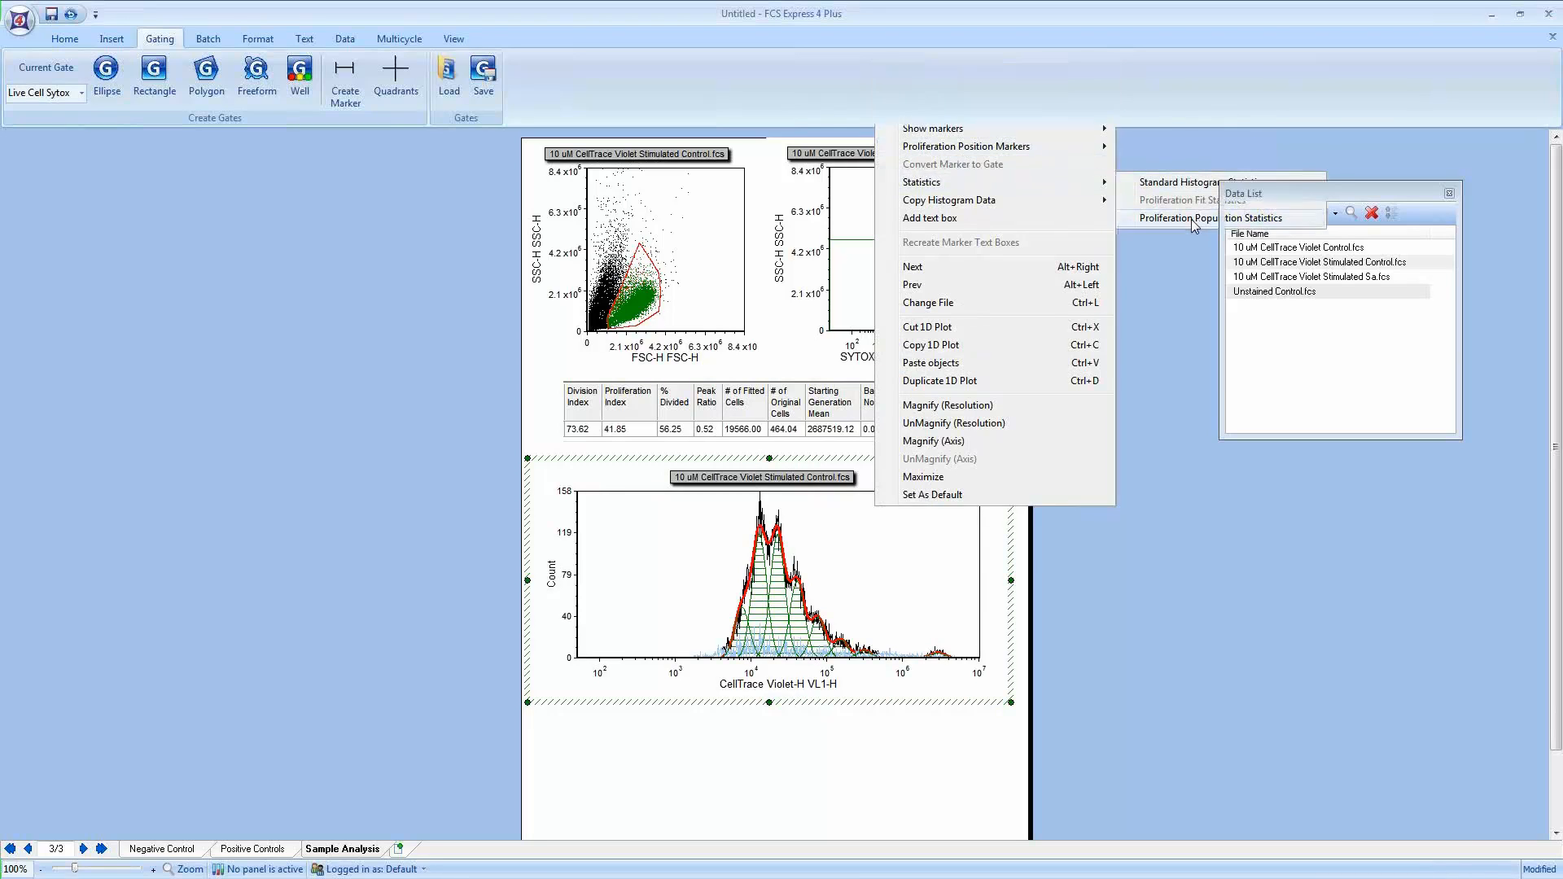
scroll(1096, 576, down, 3)
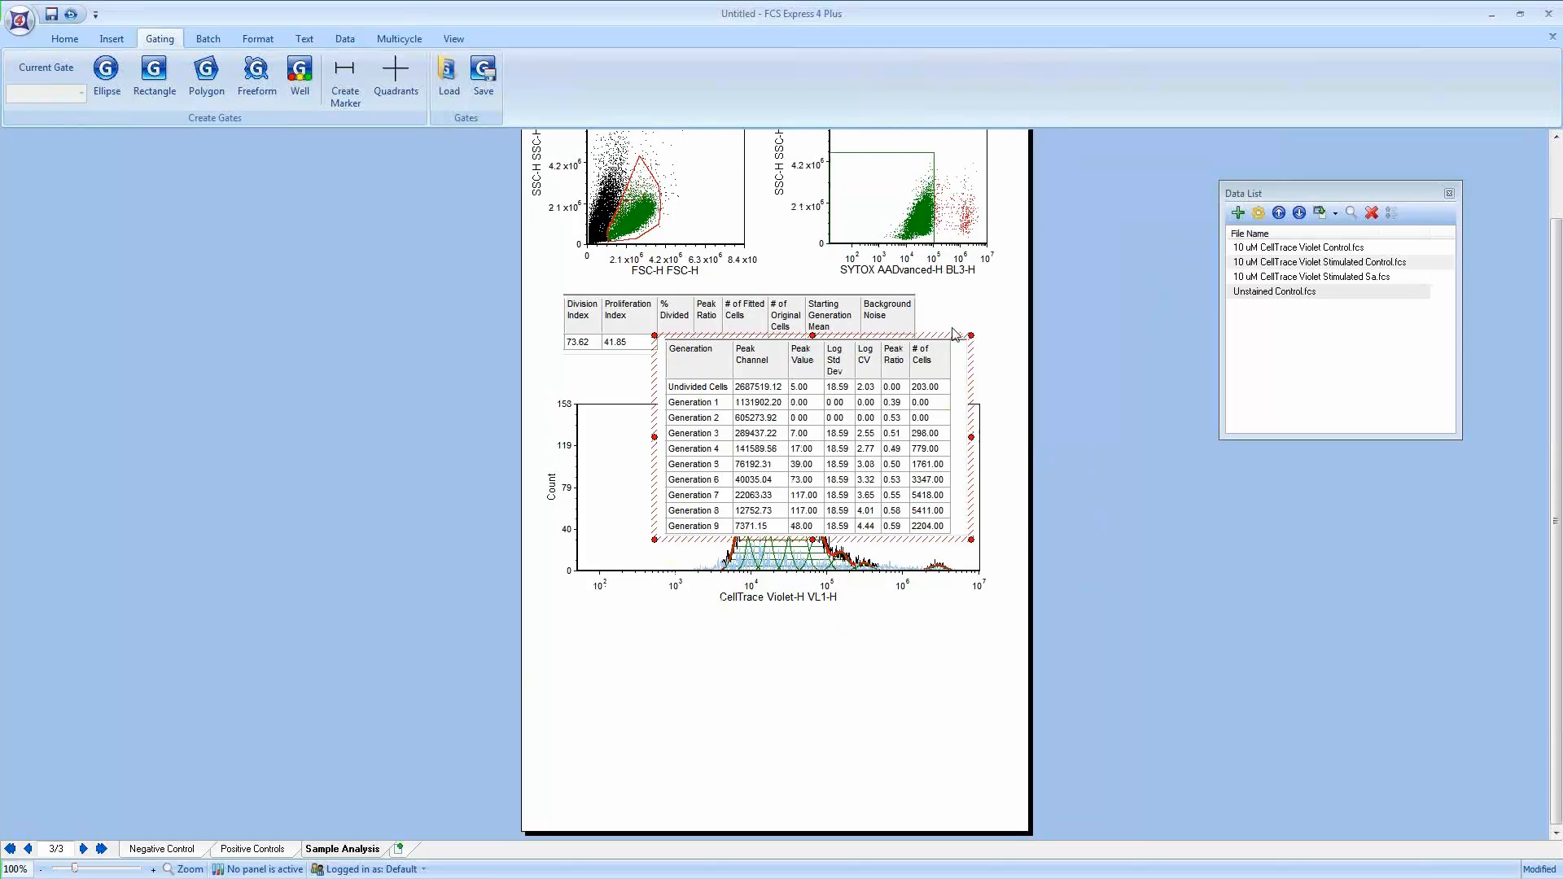
drag(948, 335, 872, 632)
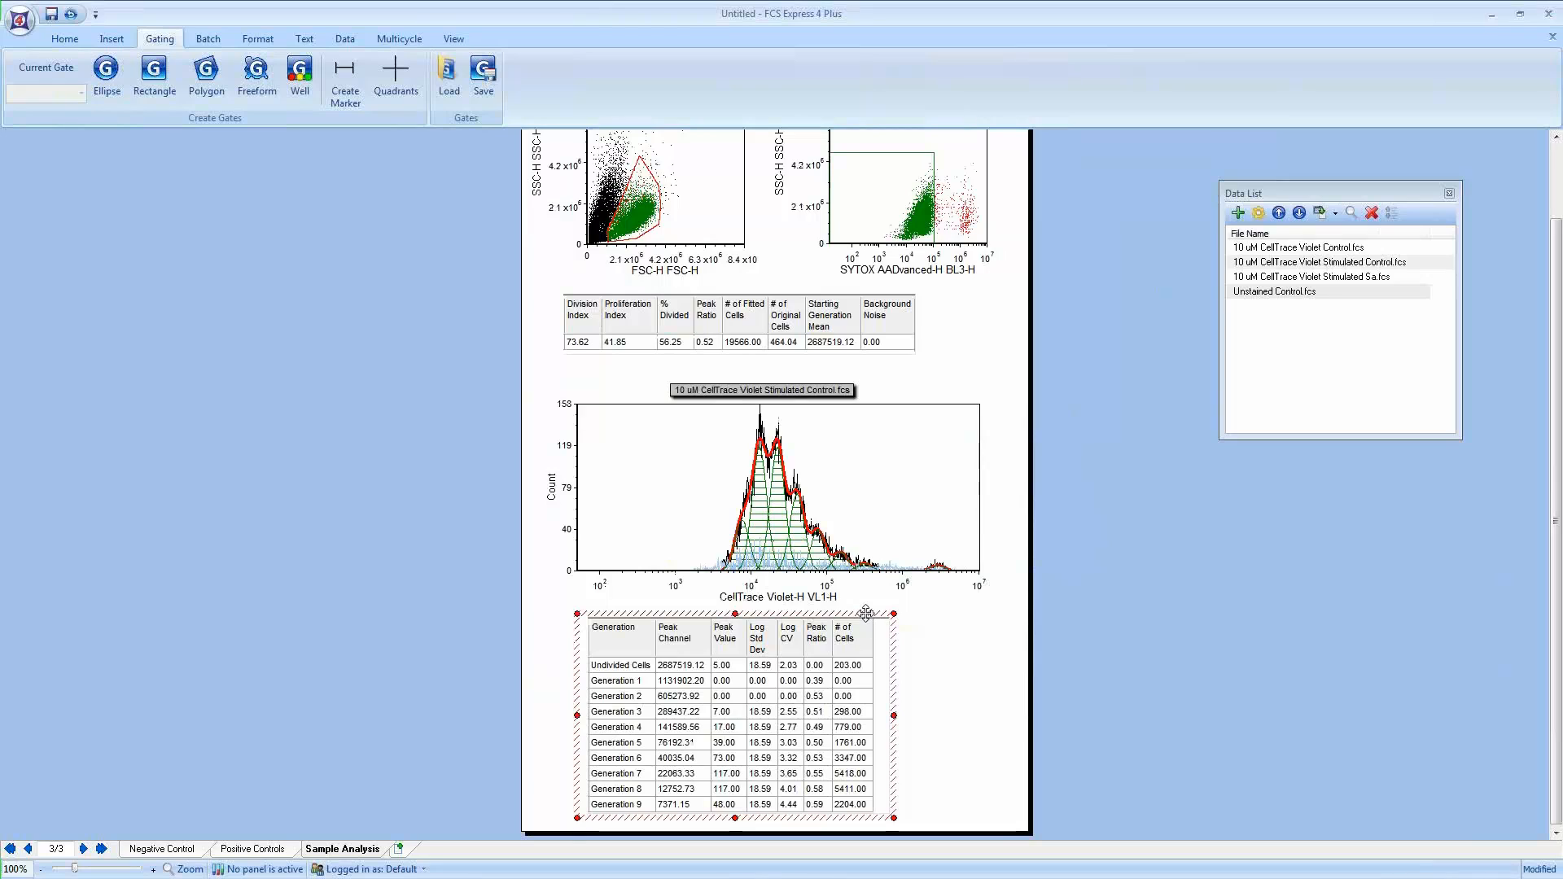
Step: Reposition the population statistics table under the plot and add a # of Orig cells column, widening the table to fit
drag(865, 614, 894, 614)
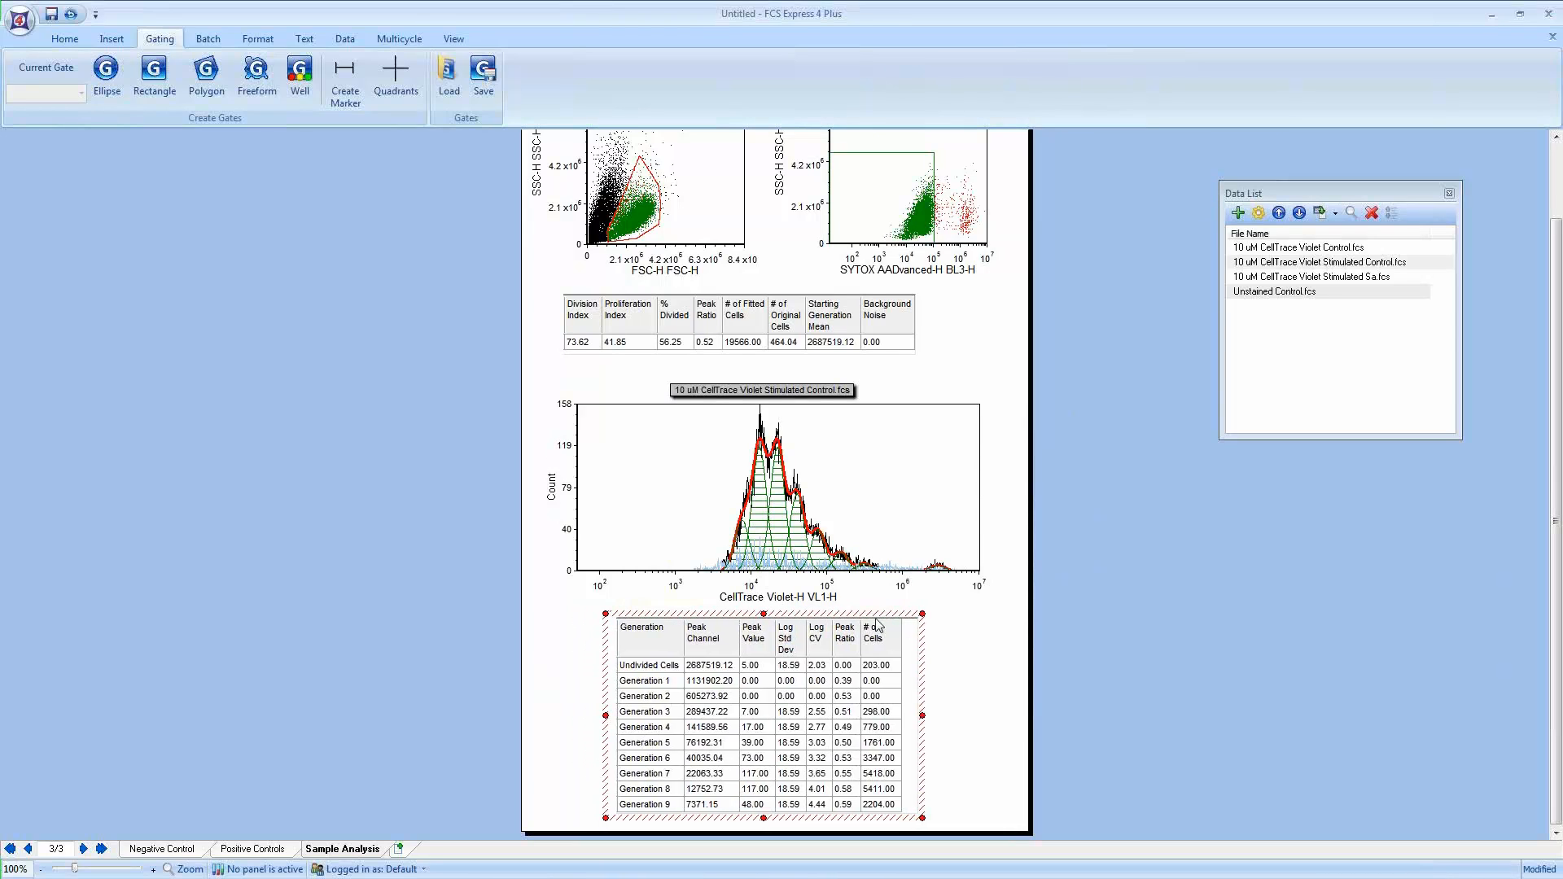
click(967, 663)
right_click(761, 669)
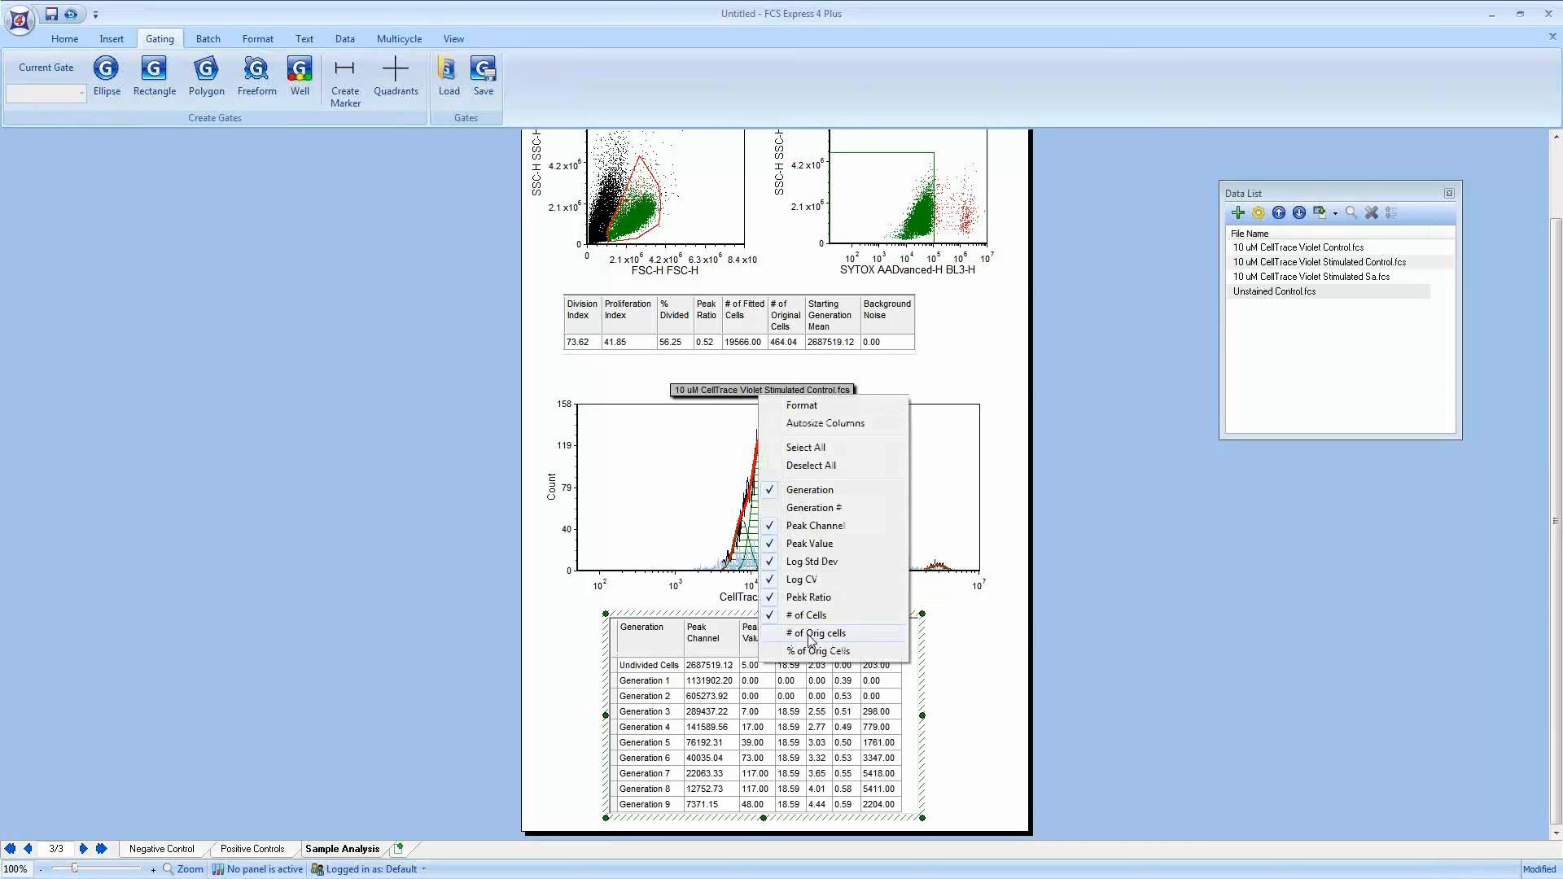
click(814, 634)
drag(942, 713, 988, 713)
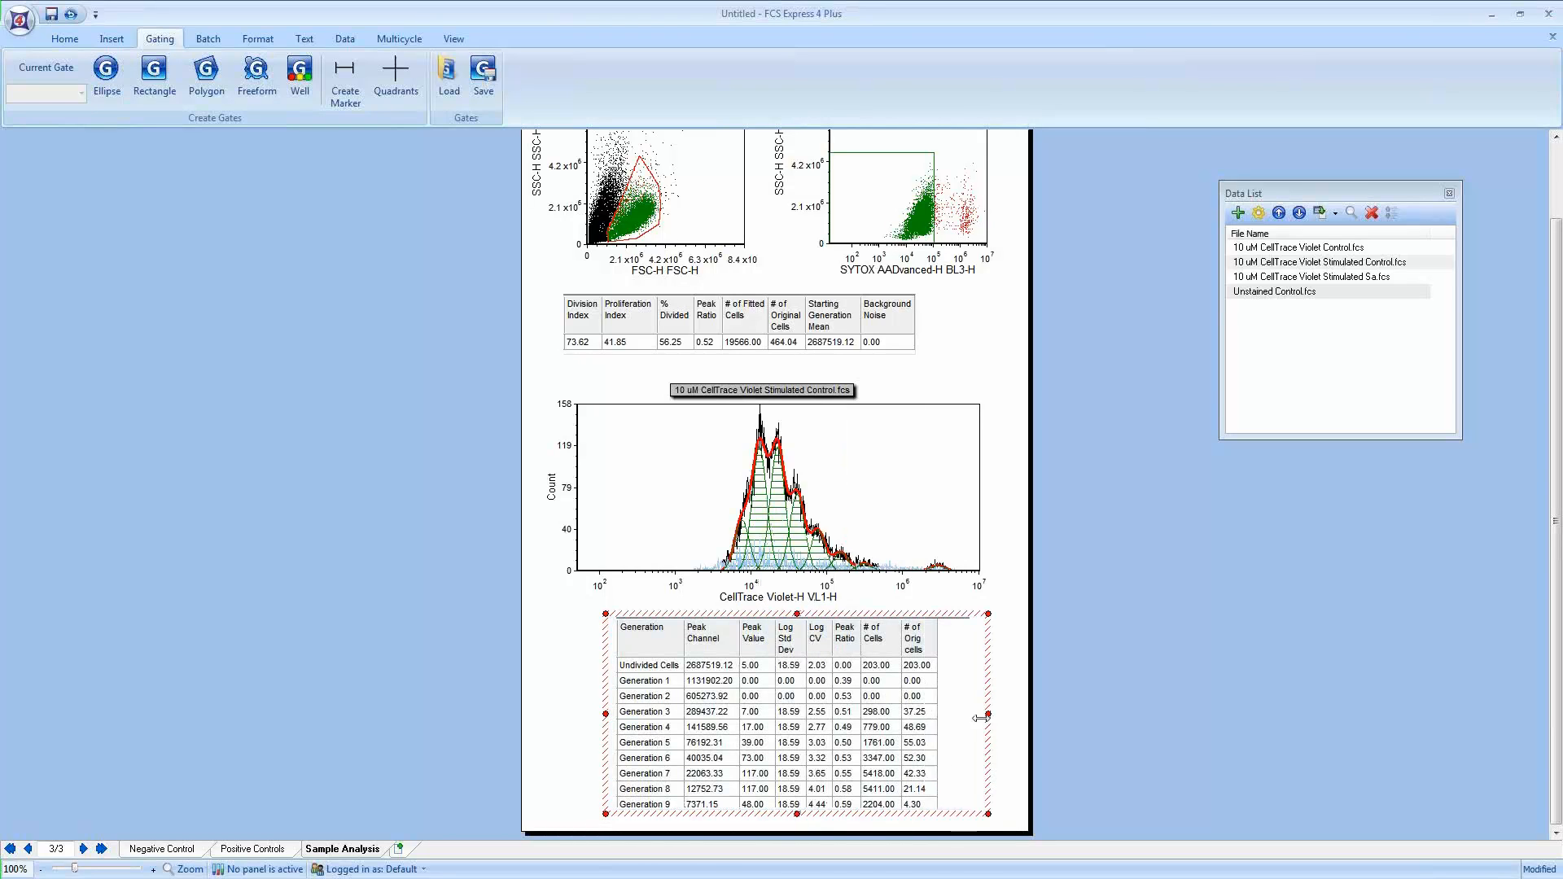
right_click(754, 708)
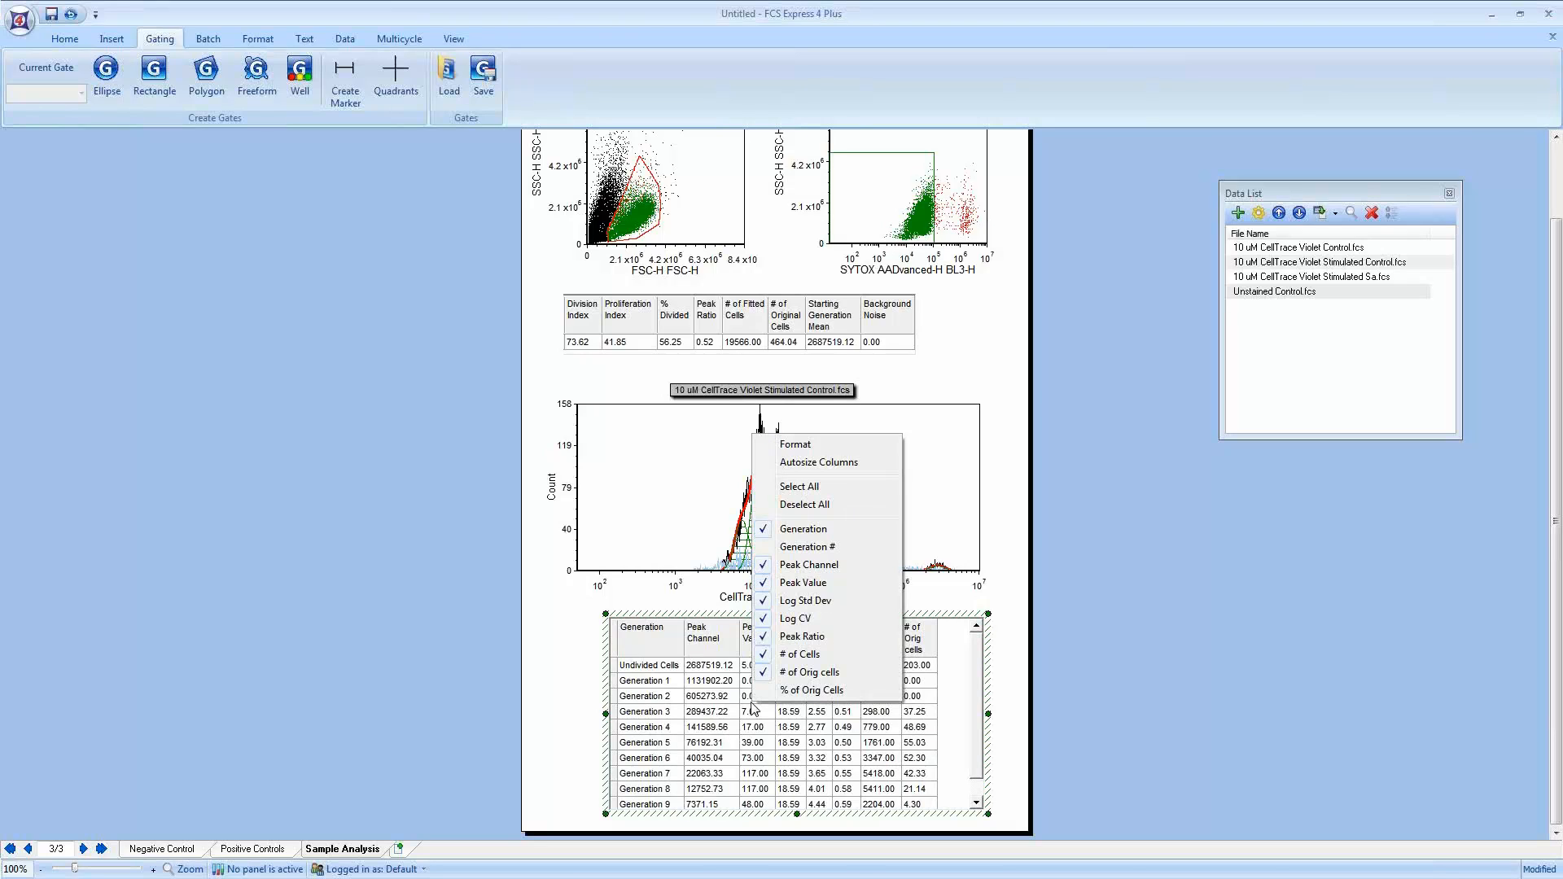
click(1148, 603)
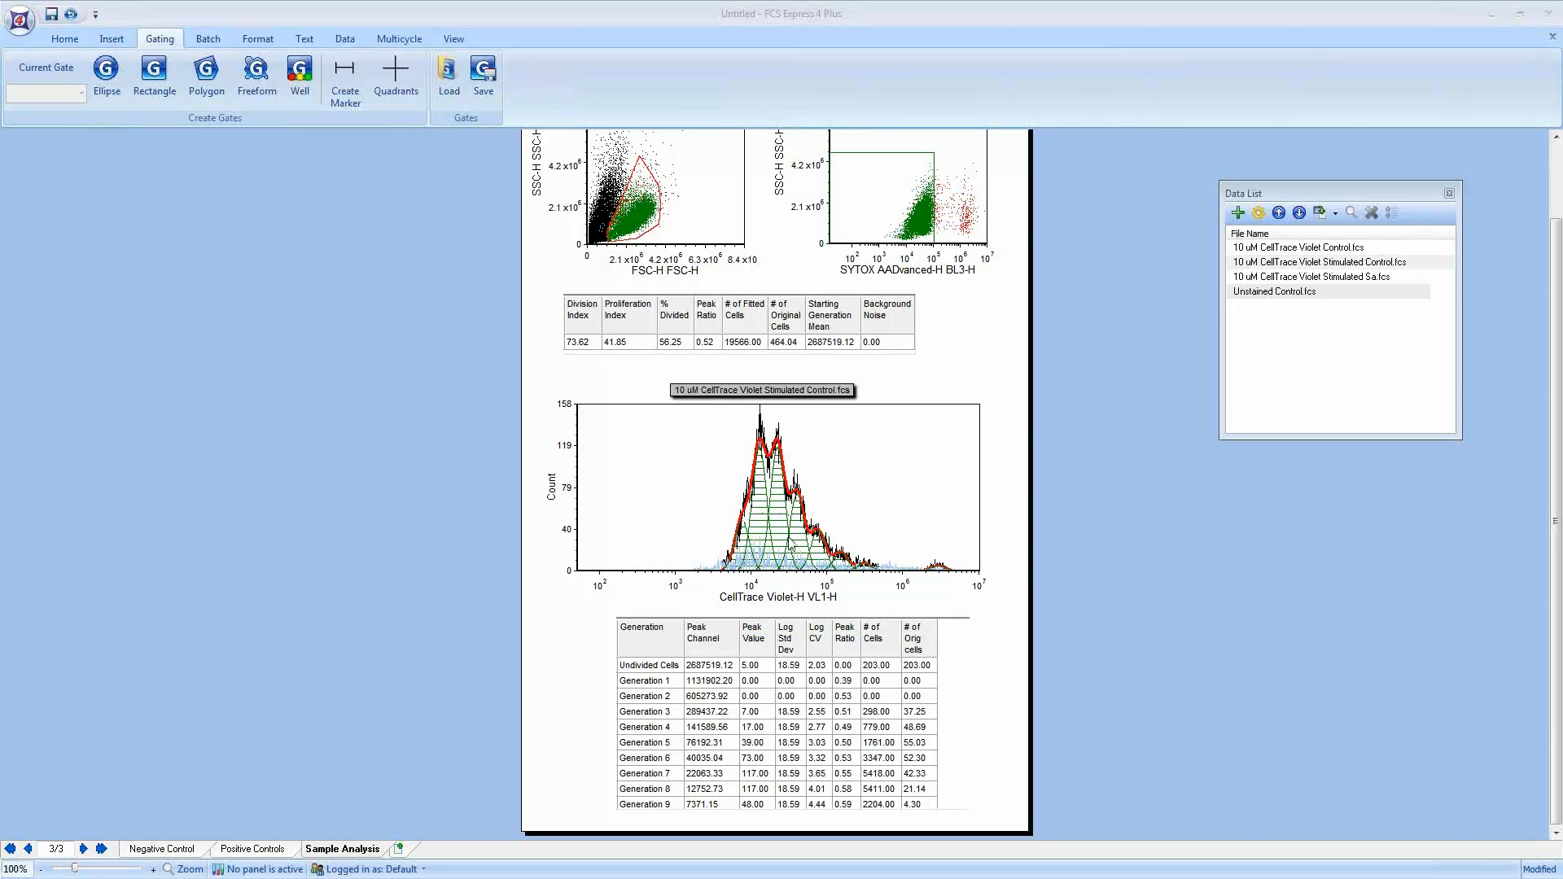
Step: Open the proliferation plot's format dialog and review its Proliferation Fit Parameters and Position Markers pages
right_click(658, 482)
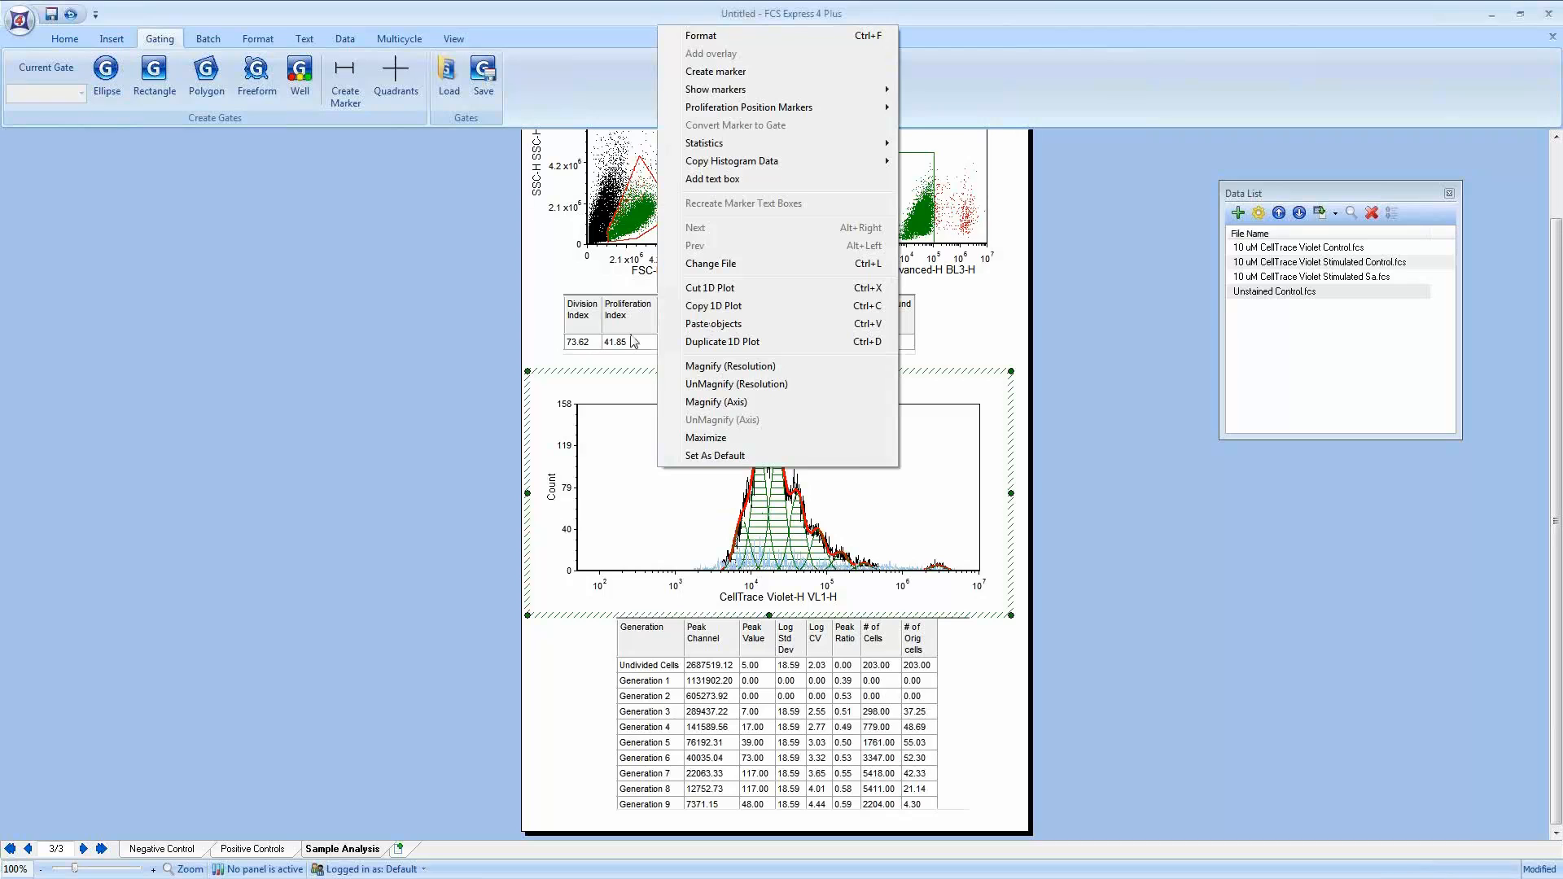
click(720, 38)
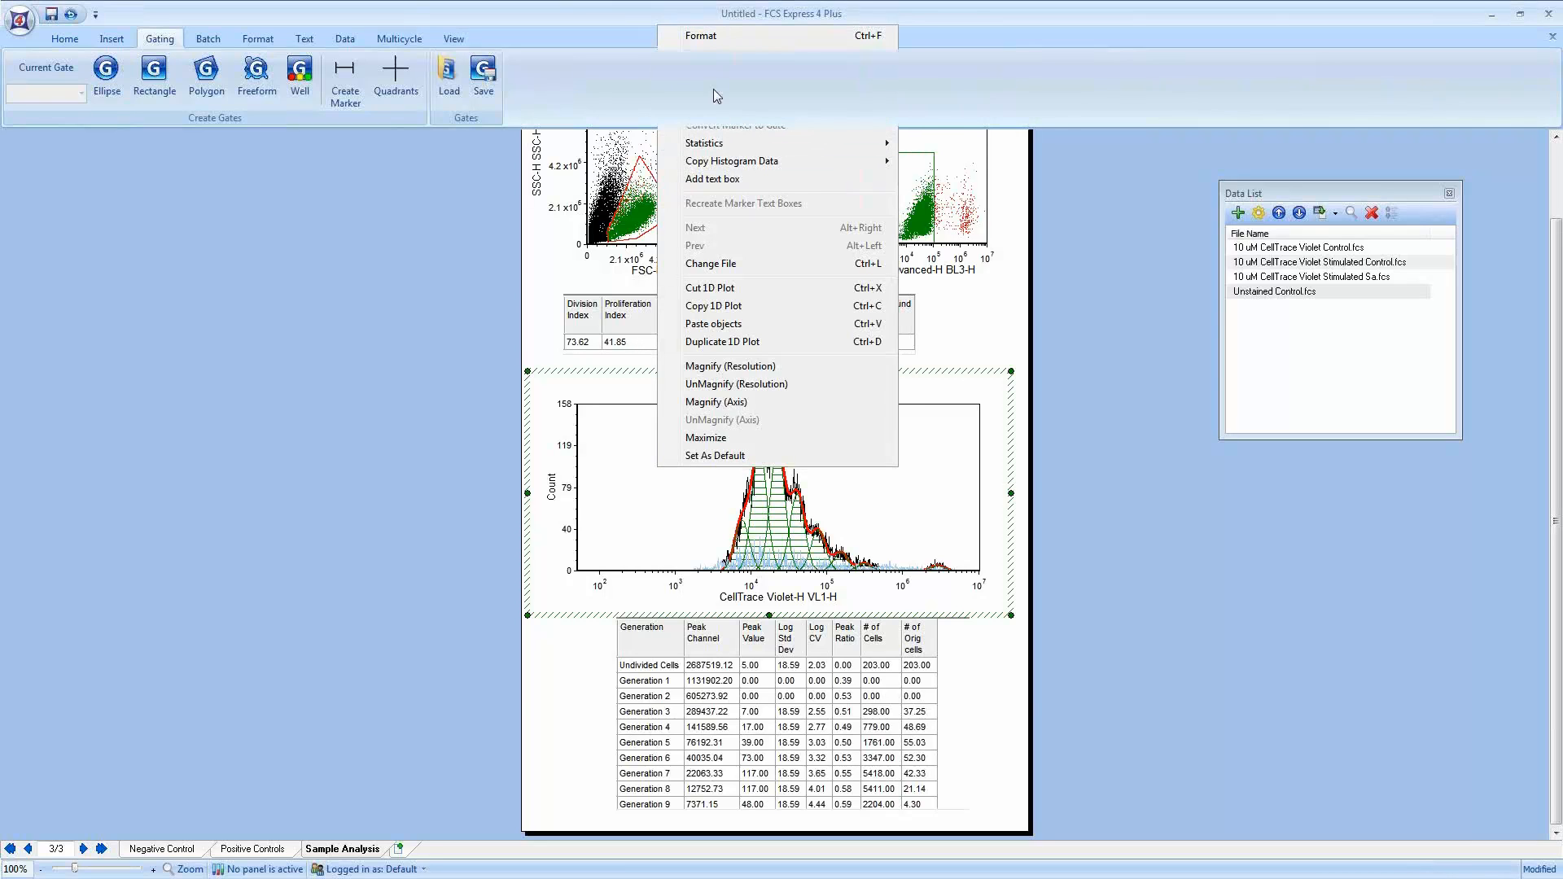
drag(563, 139, 480, 144)
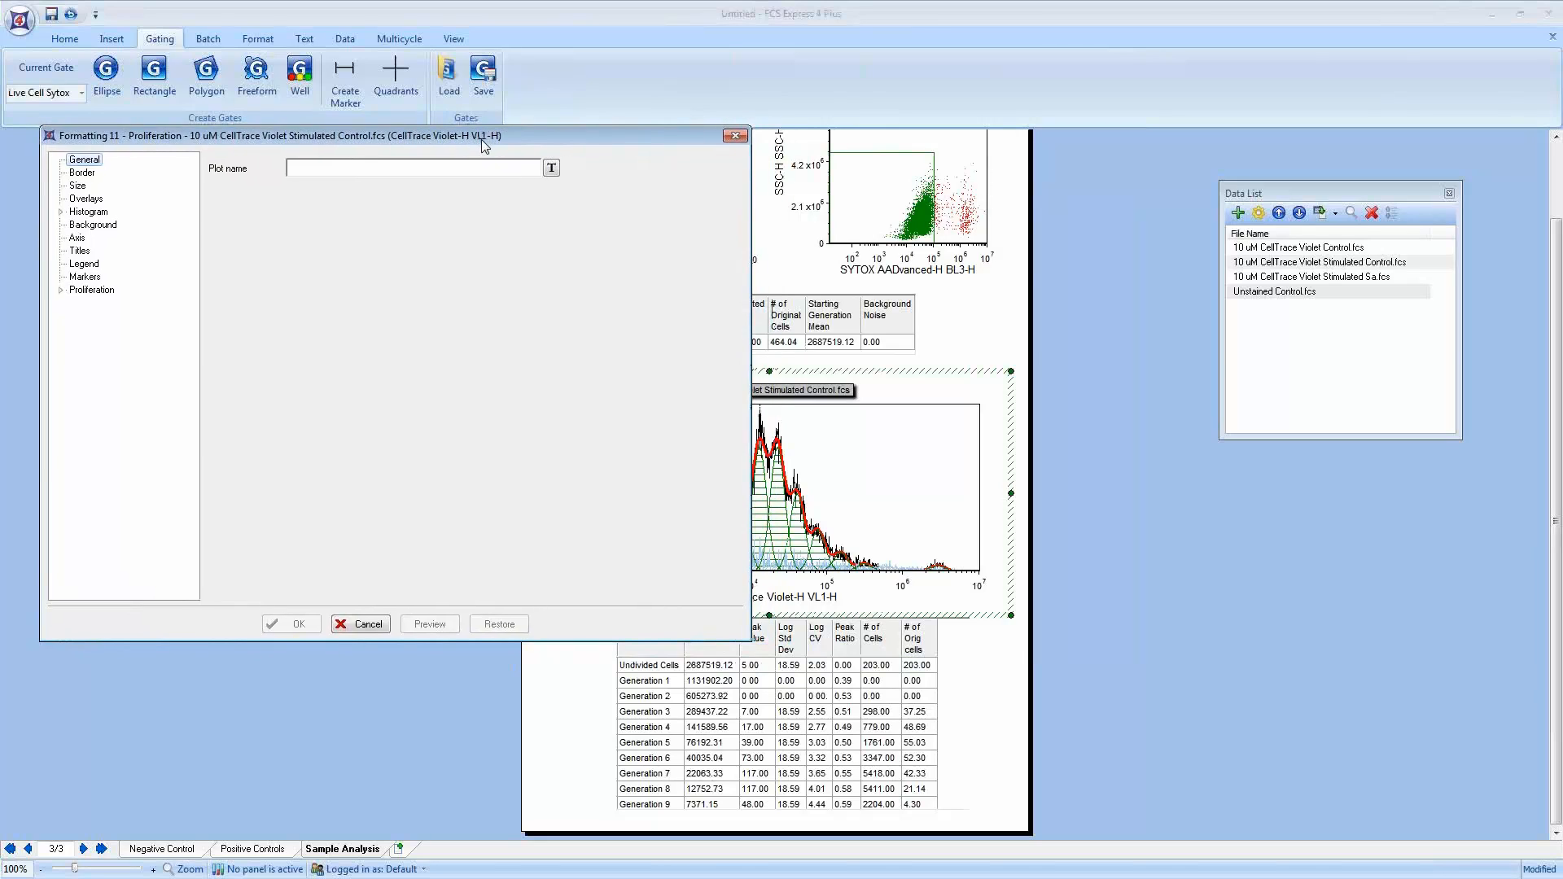
click(61, 290)
click(103, 304)
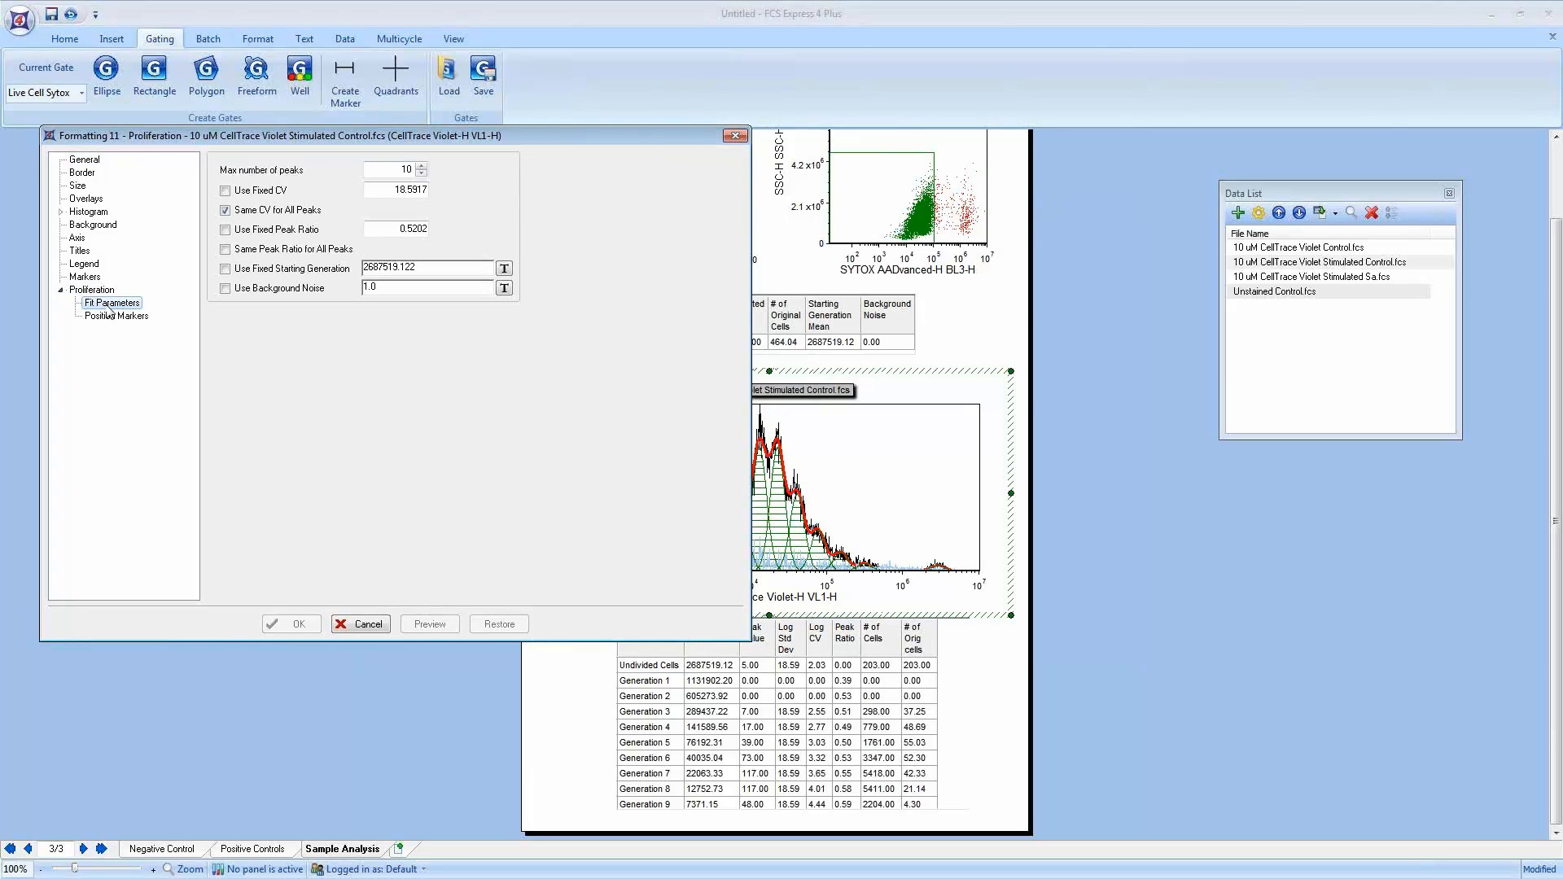
click(115, 317)
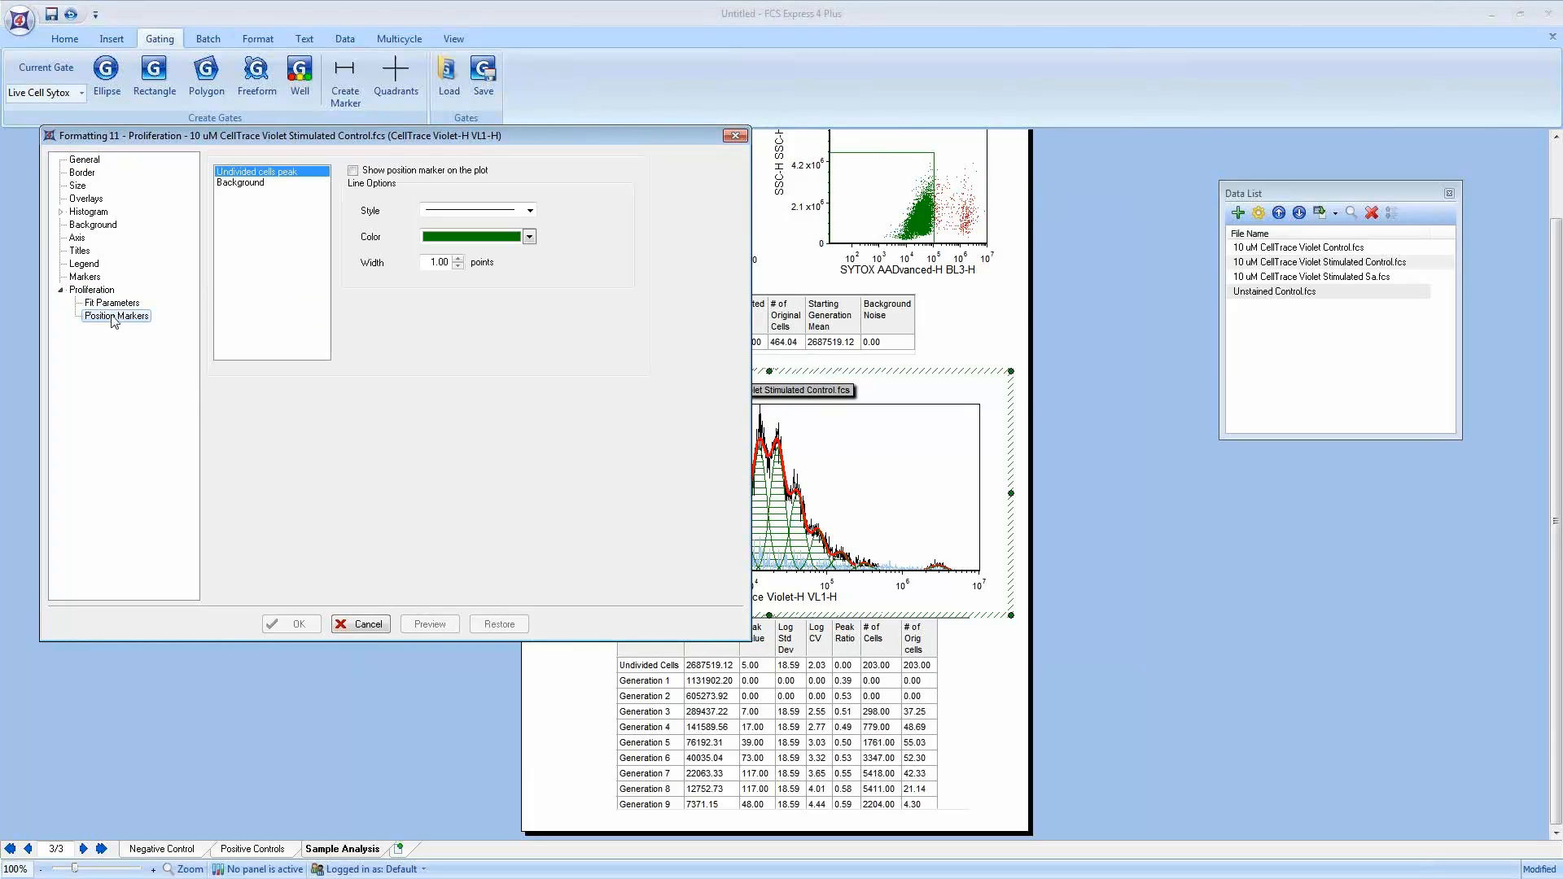
click(111, 306)
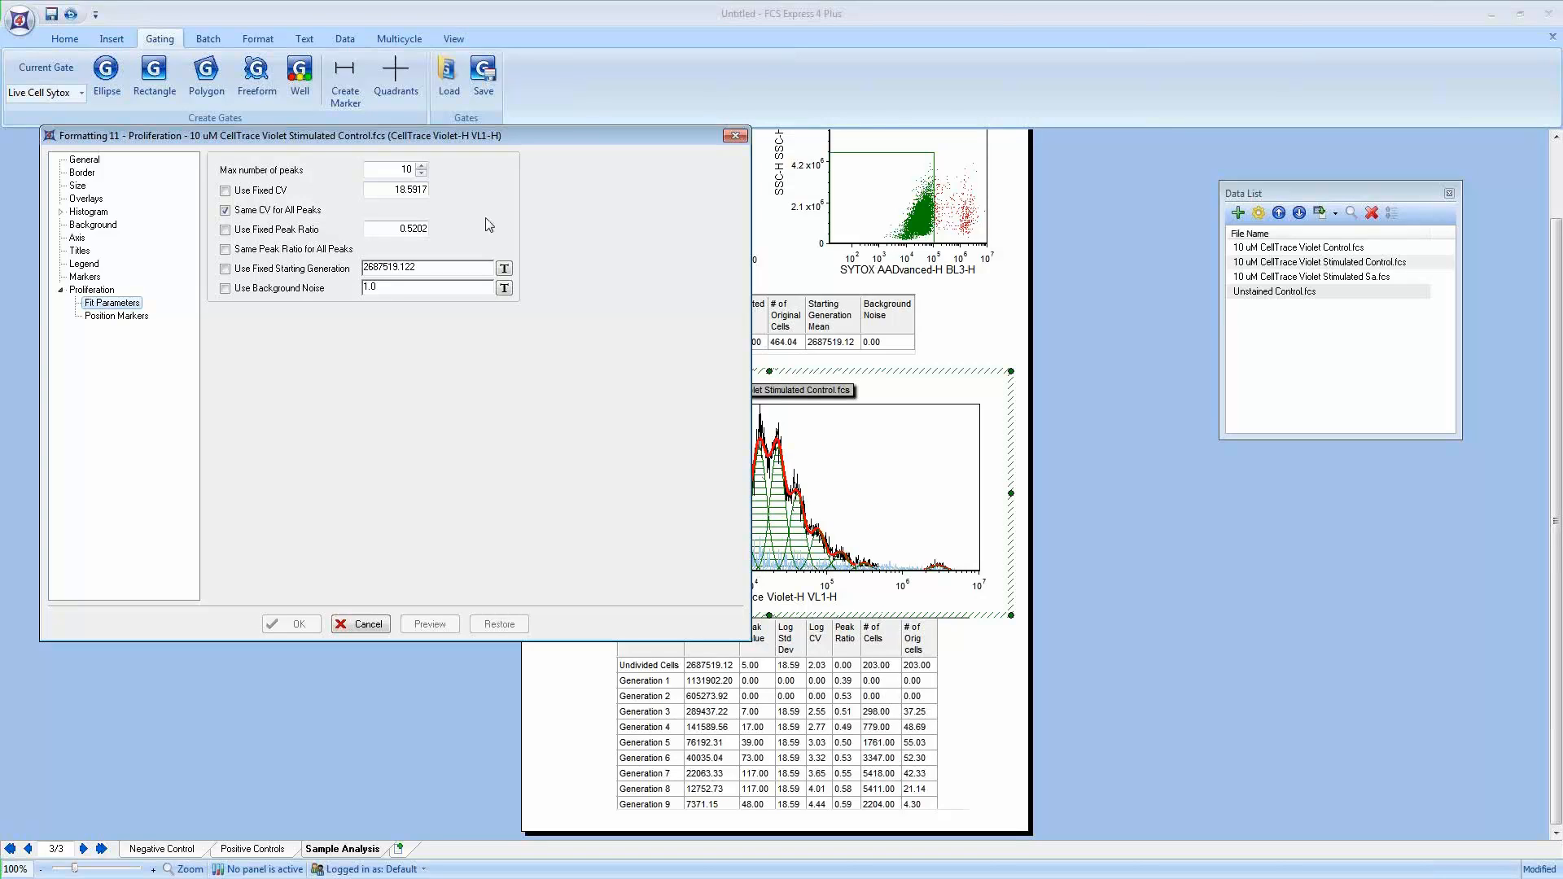
Step: Step the maximum number of peaks down and back up to 10
click(421, 173)
click(421, 173)
click(421, 173)
click(421, 173)
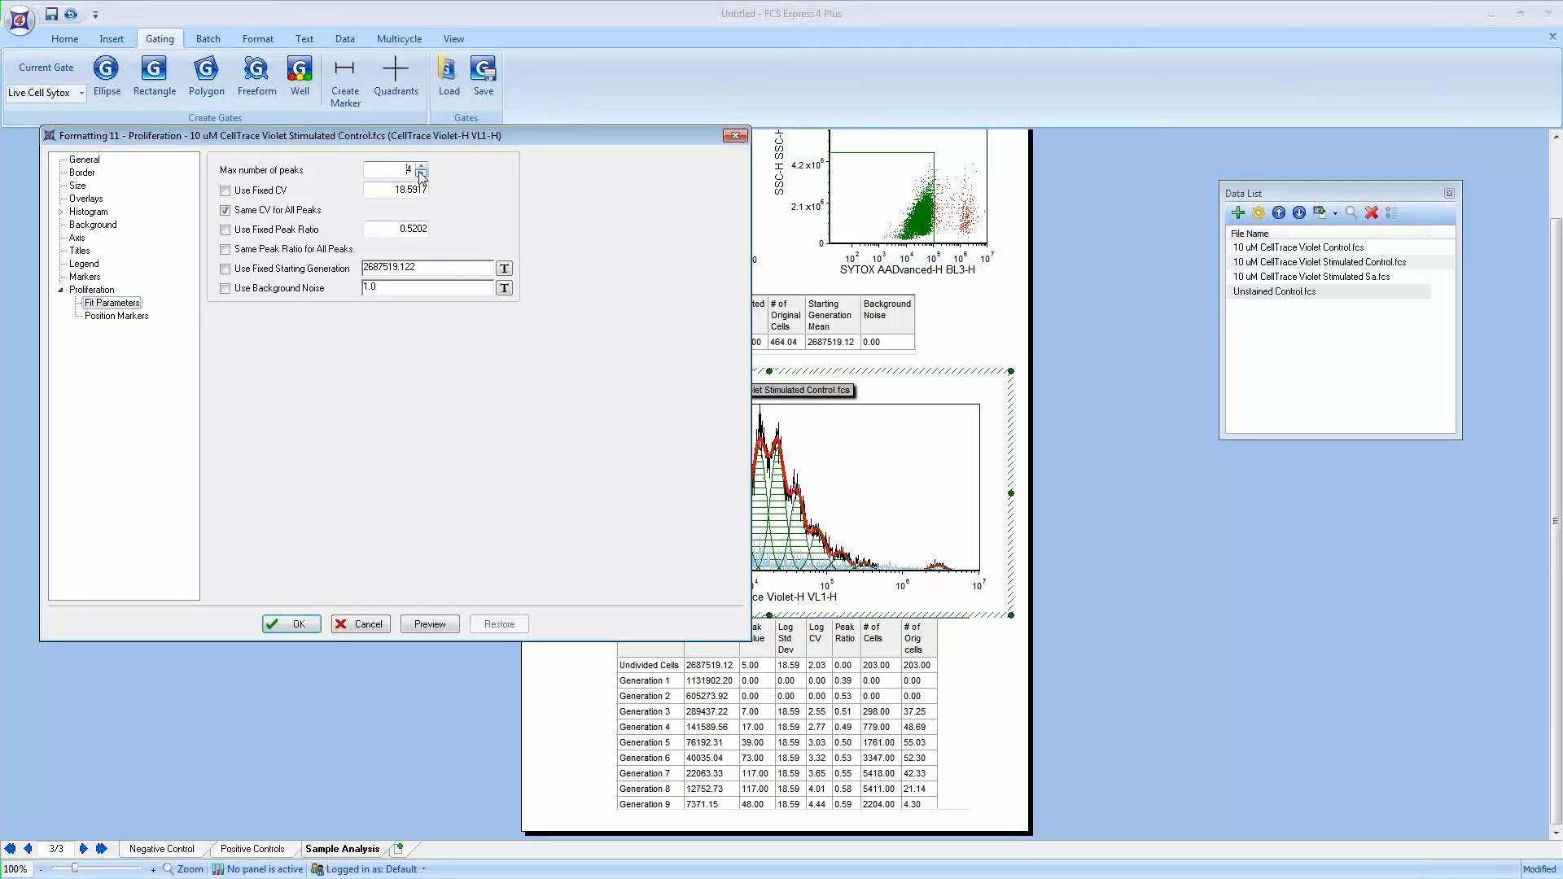
click(422, 166)
click(421, 166)
click(421, 167)
click(422, 166)
Step: Try a fixed CV of 6 and preview the fit, then revert to the same CV for all peaks
click(224, 191)
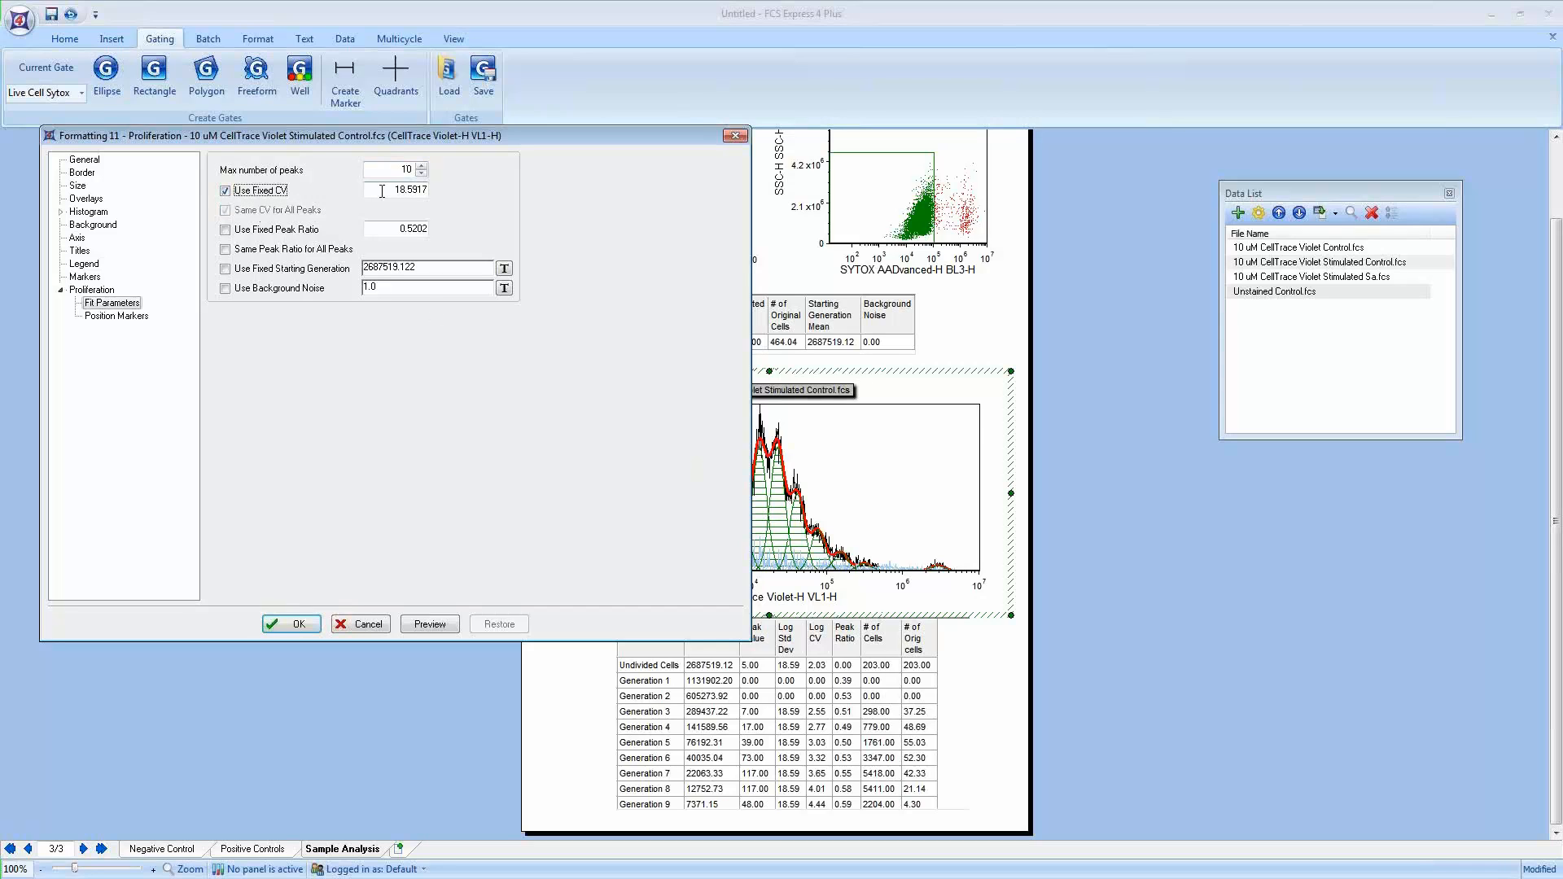
drag(392, 190, 441, 195)
text(6)
click(430, 623)
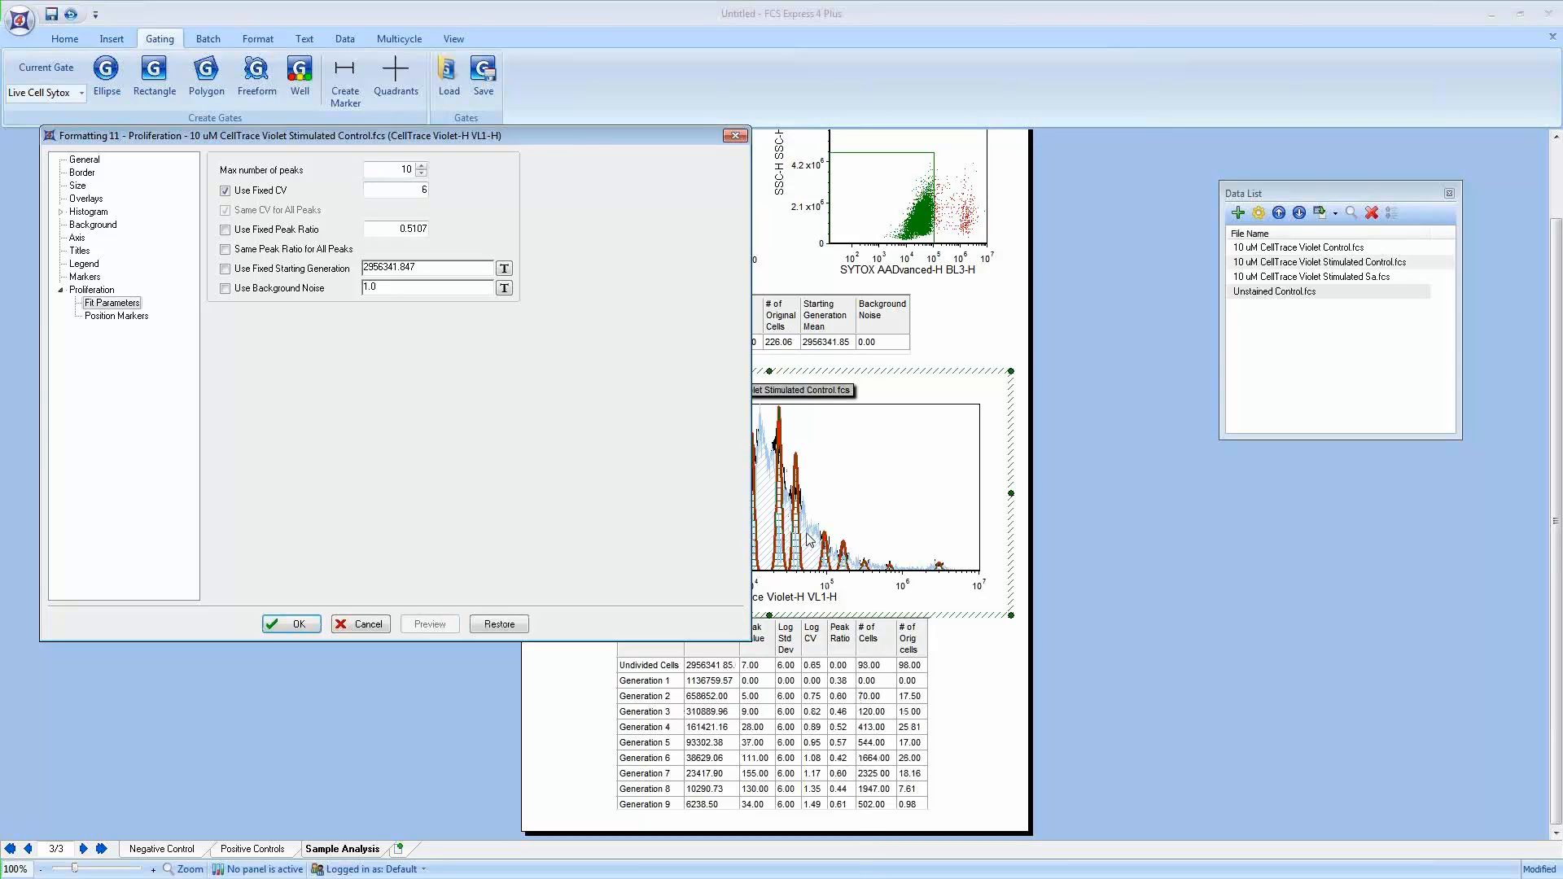
click(227, 192)
click(435, 623)
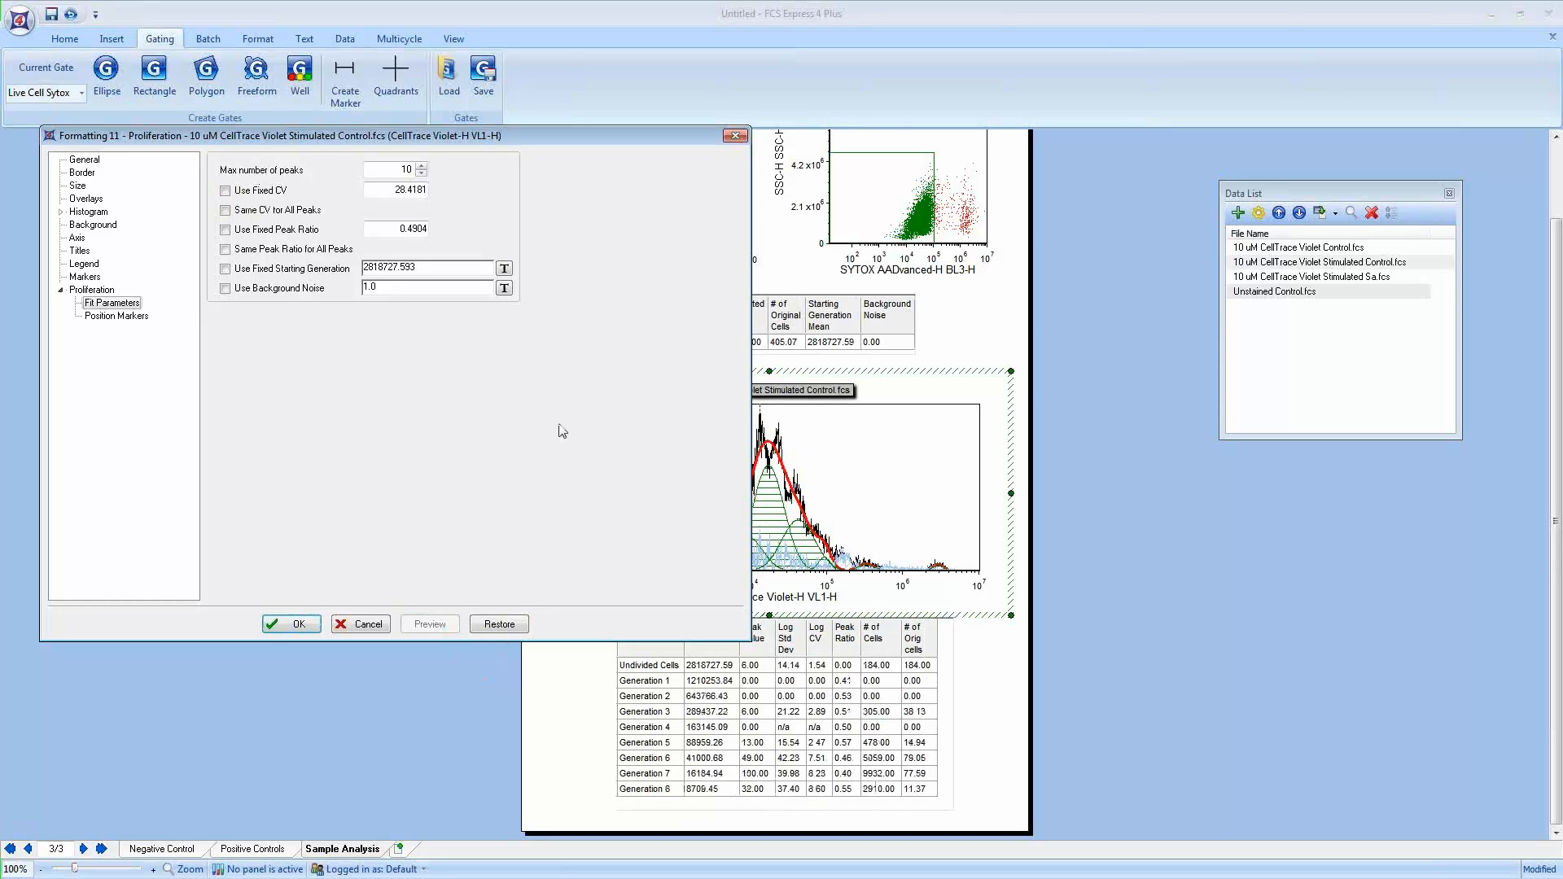
click(225, 210)
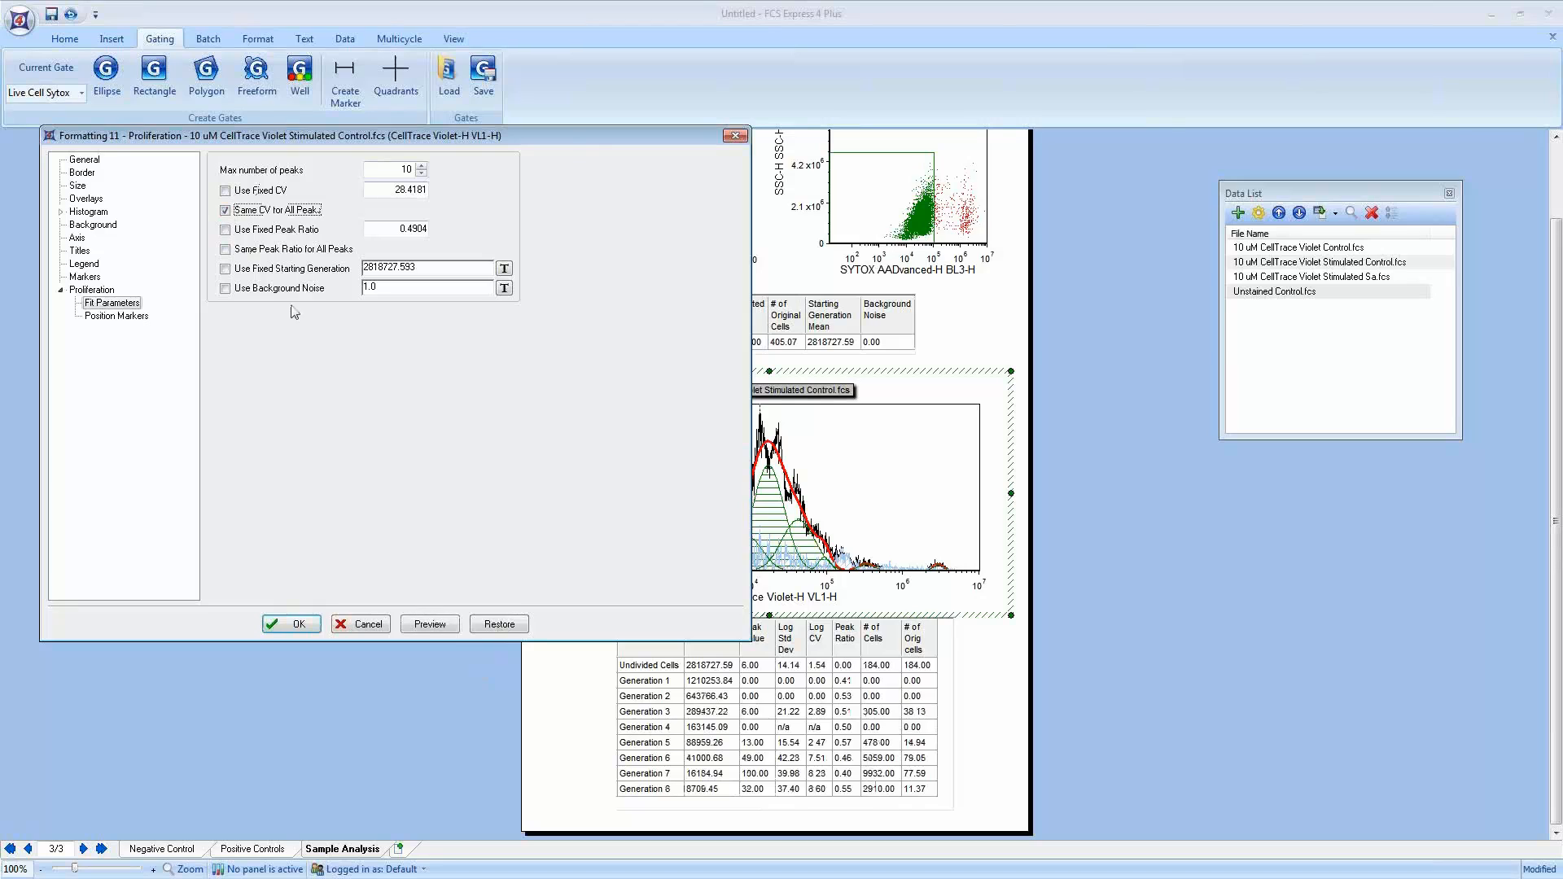
click(438, 632)
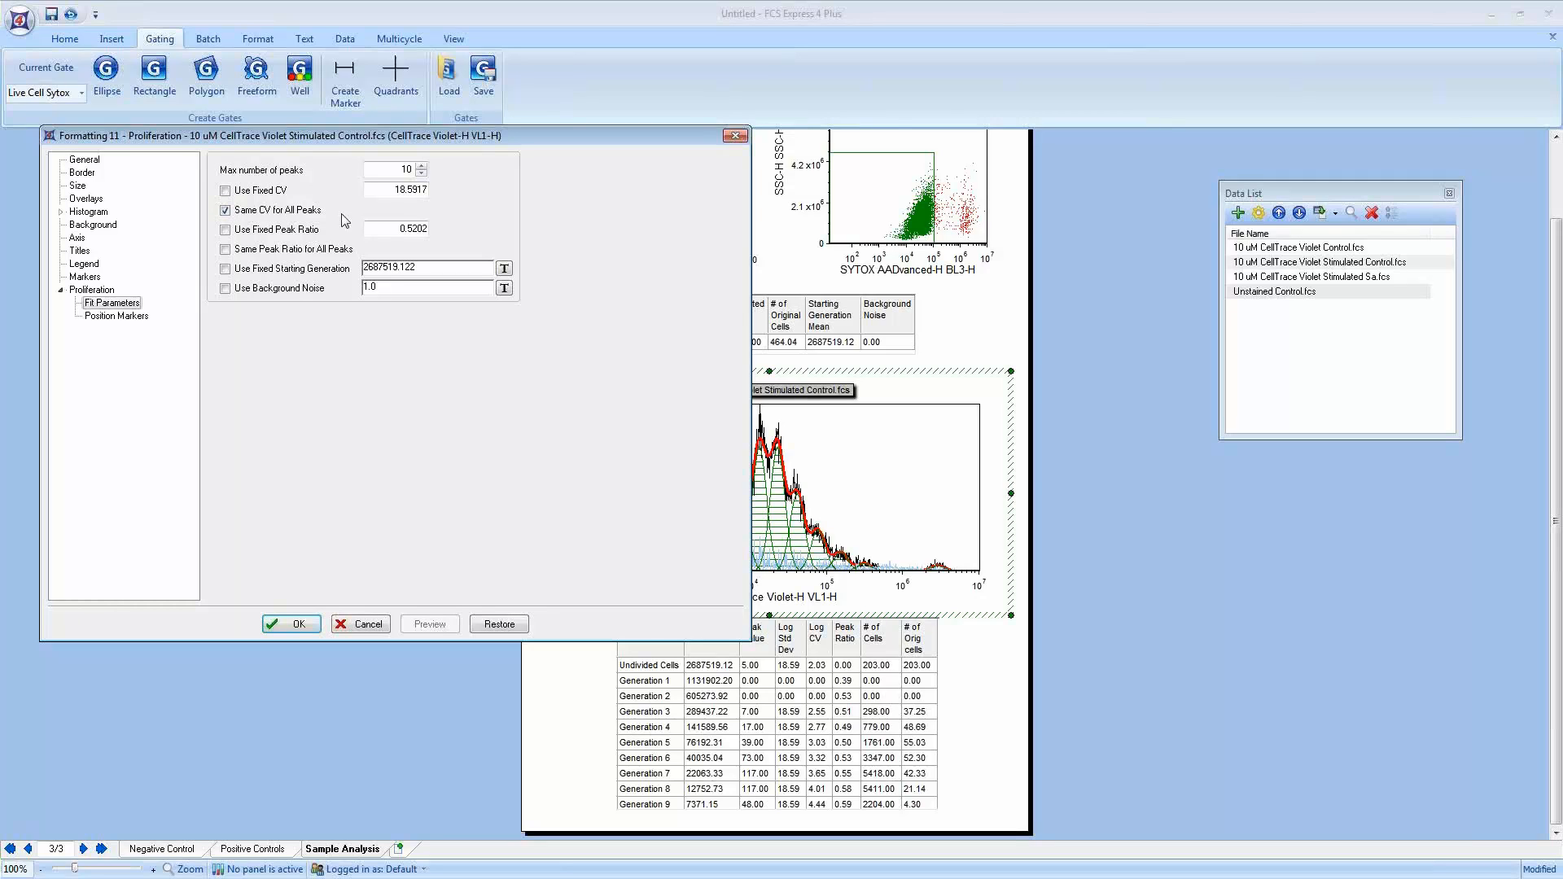
Step: Try a fixed peak ratio of 0.4 and the same peak ratio for all peaks with a preview, then turn both off
drag(394, 190, 440, 192)
double_click(411, 228)
click(226, 231)
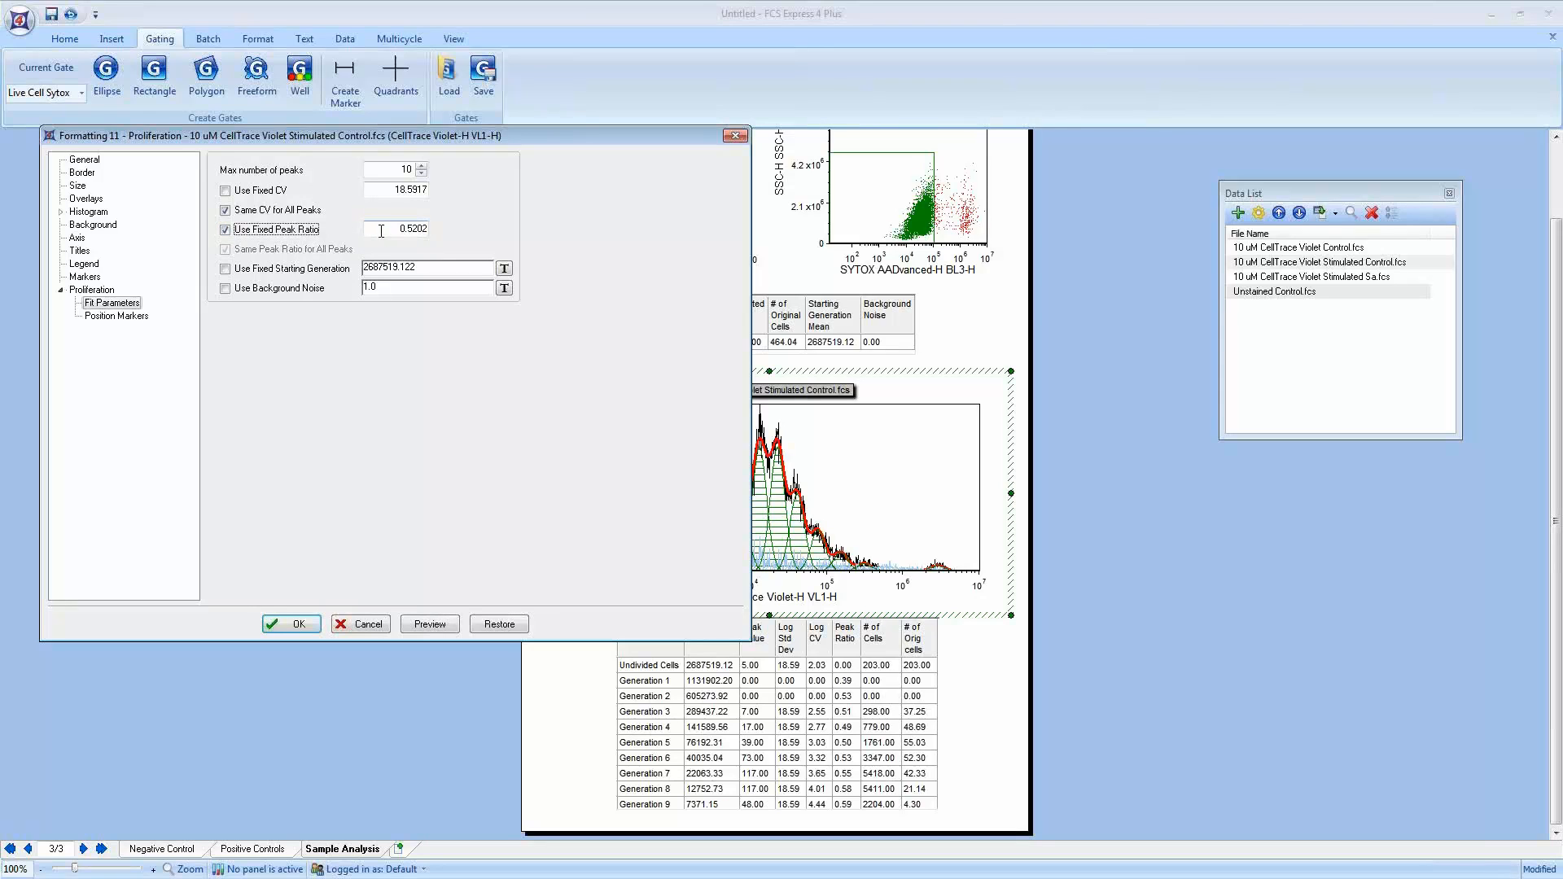
double_click(424, 229)
key(BackSpace)
text(0.4)
click(439, 623)
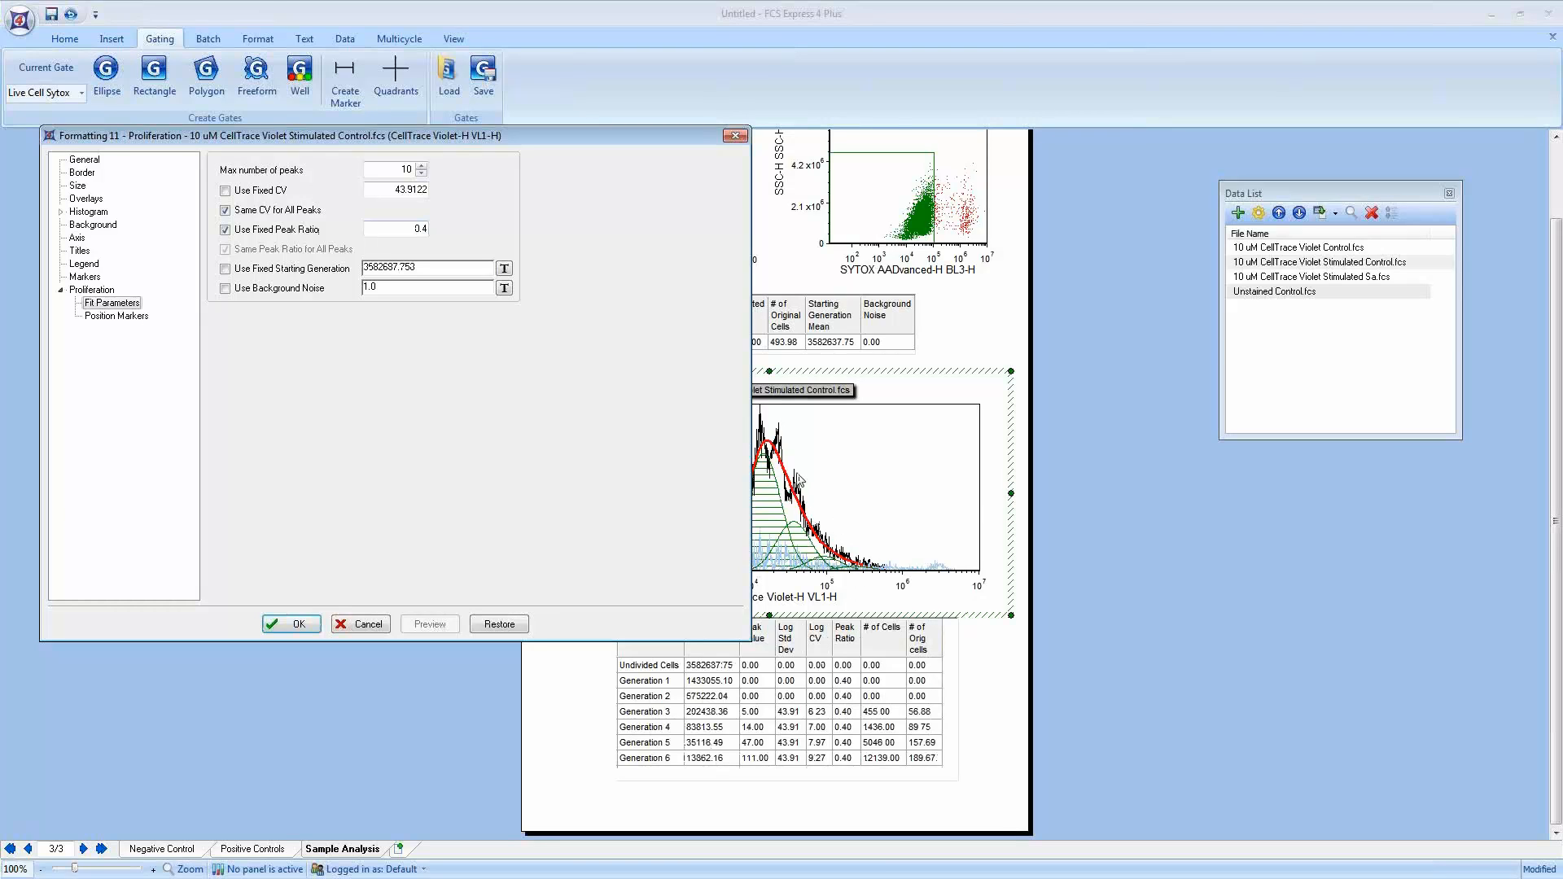
click(254, 230)
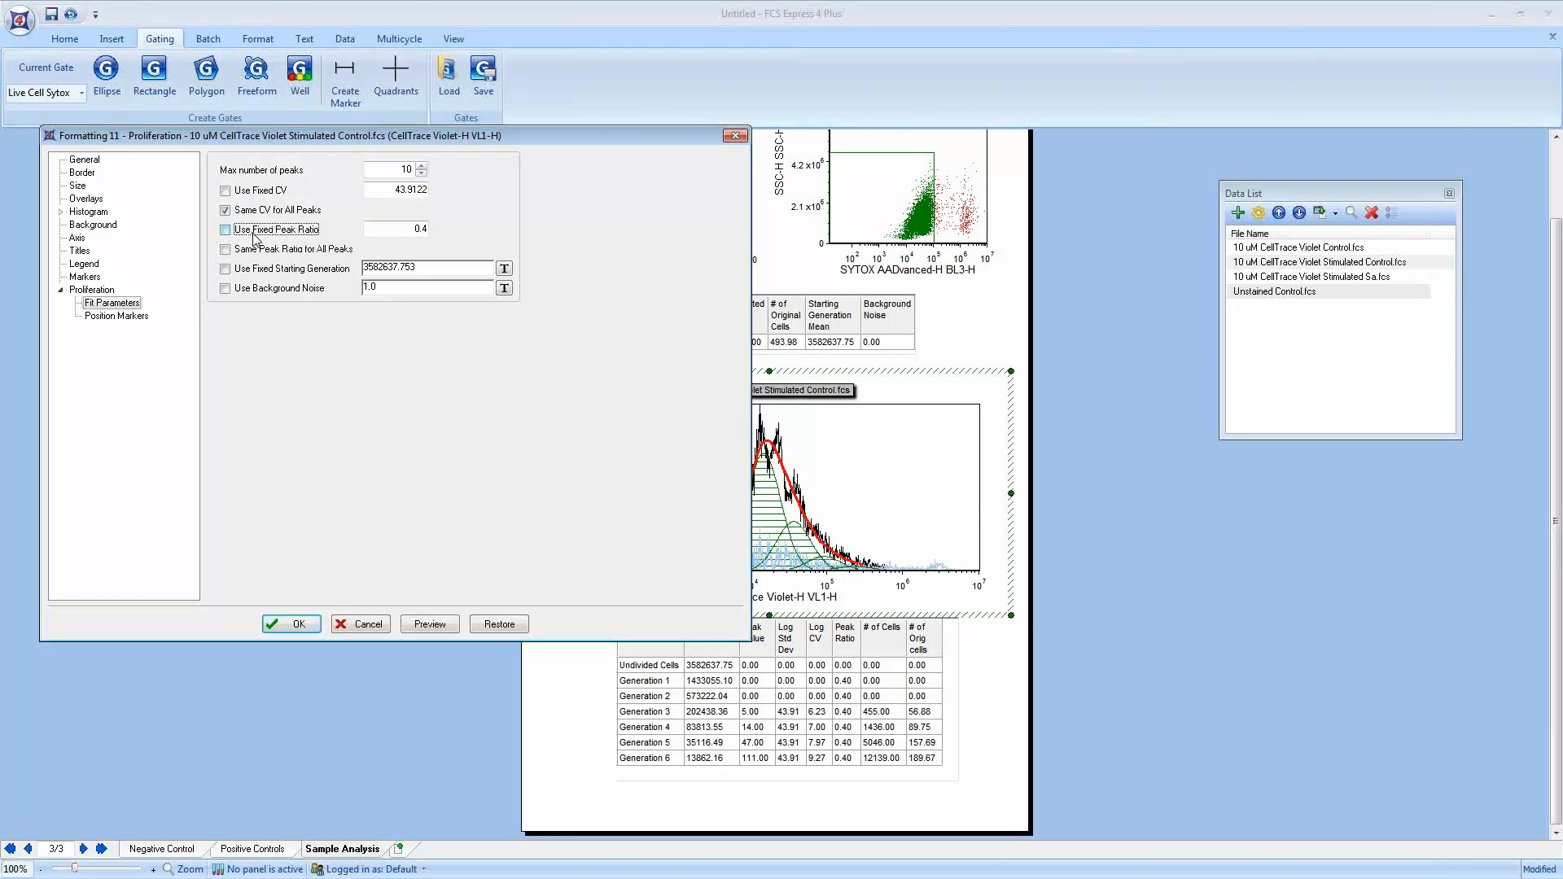
click(443, 625)
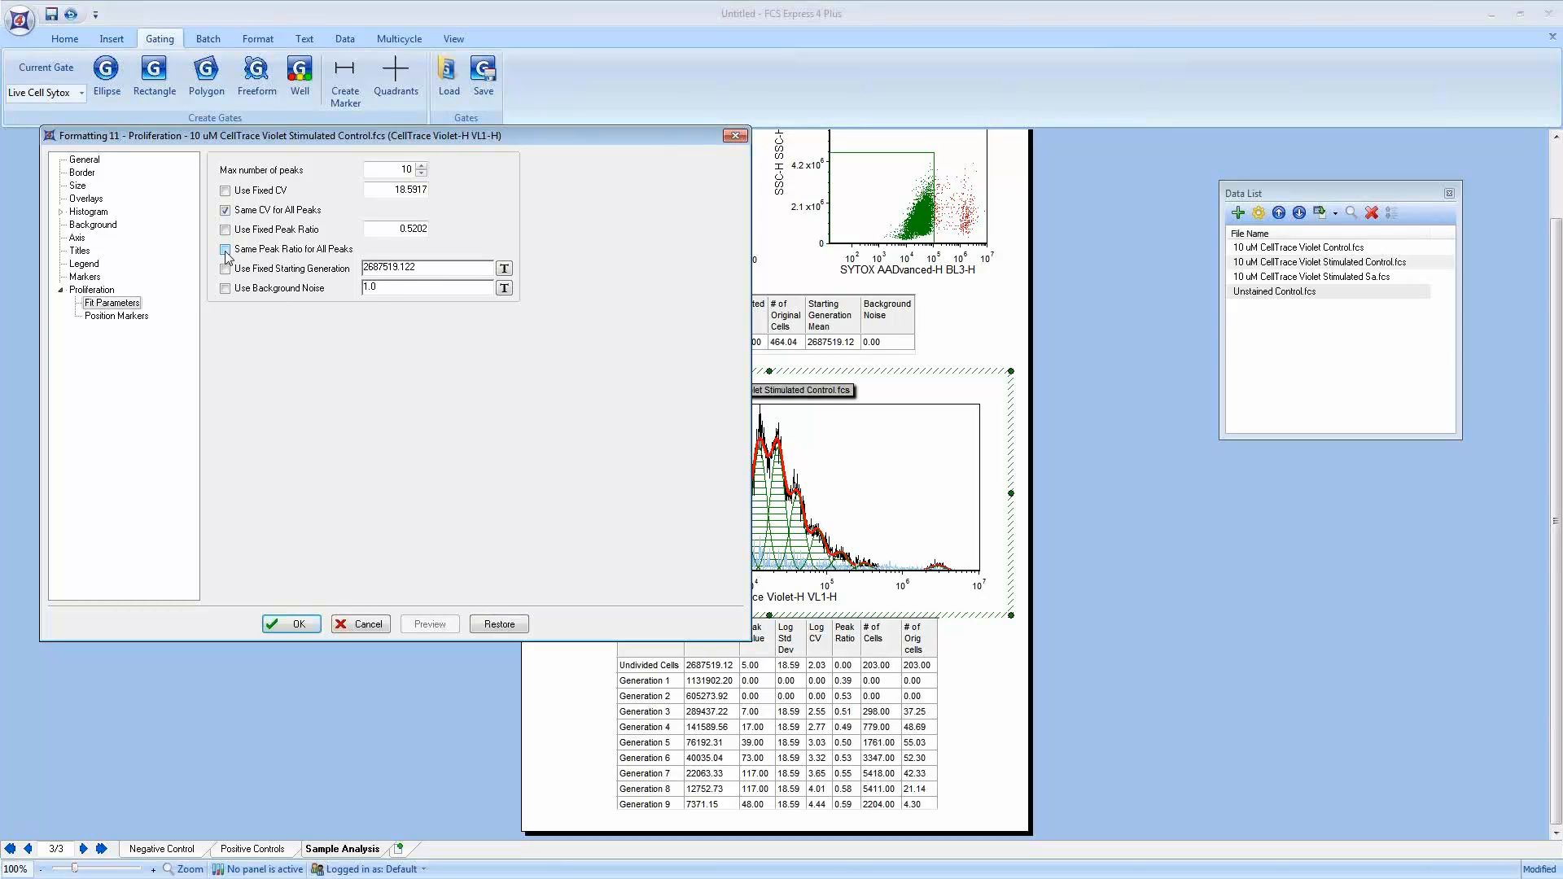
click(227, 255)
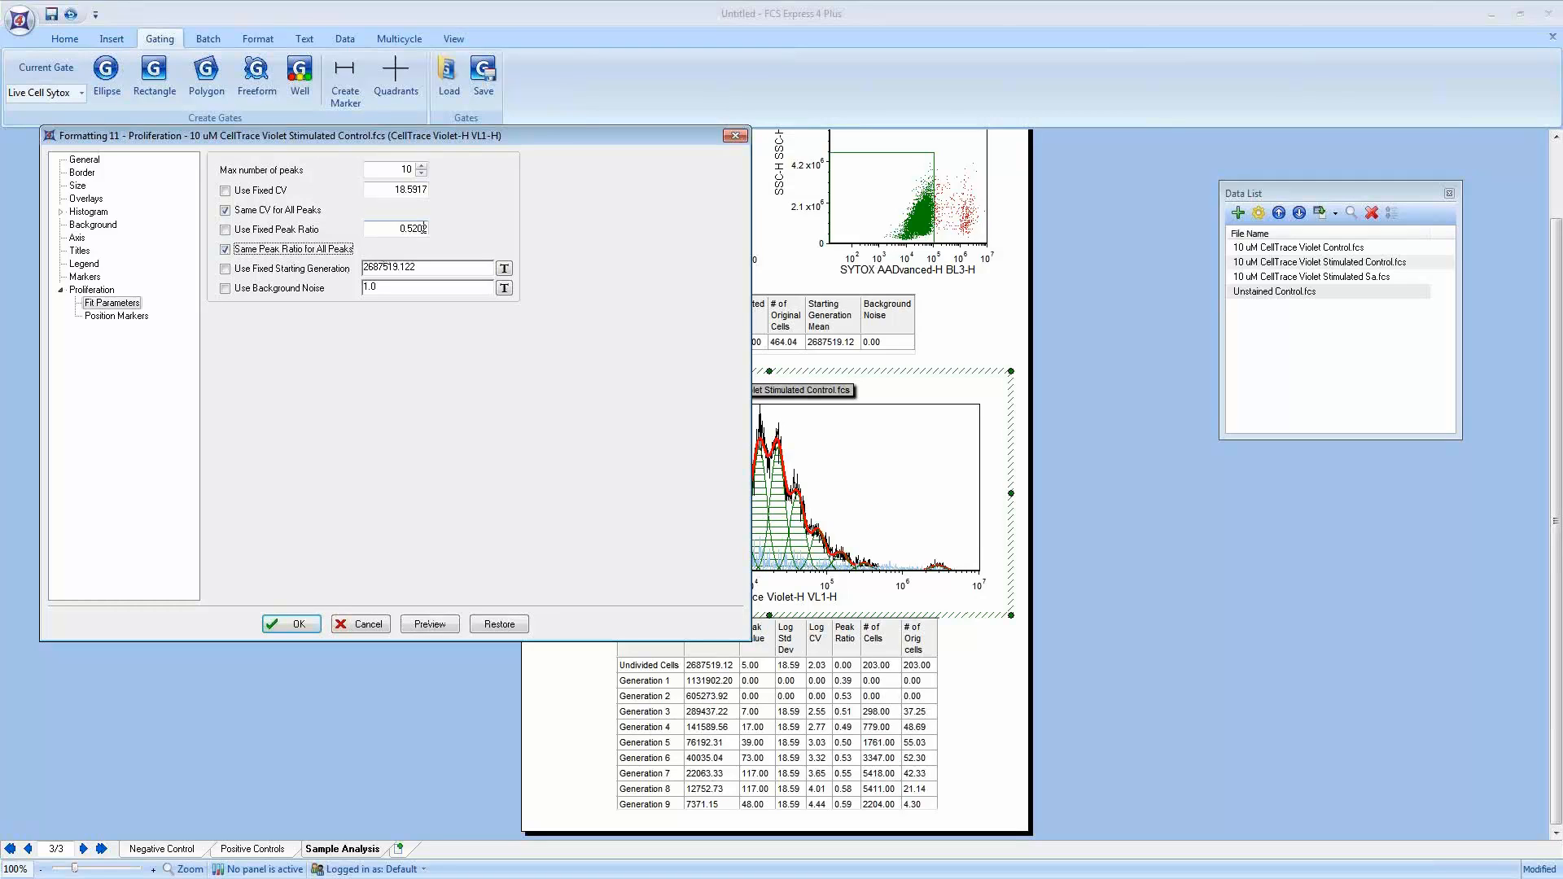
click(225, 249)
drag(416, 267, 360, 269)
text(3453454353543)
drag(225, 851, 287, 856)
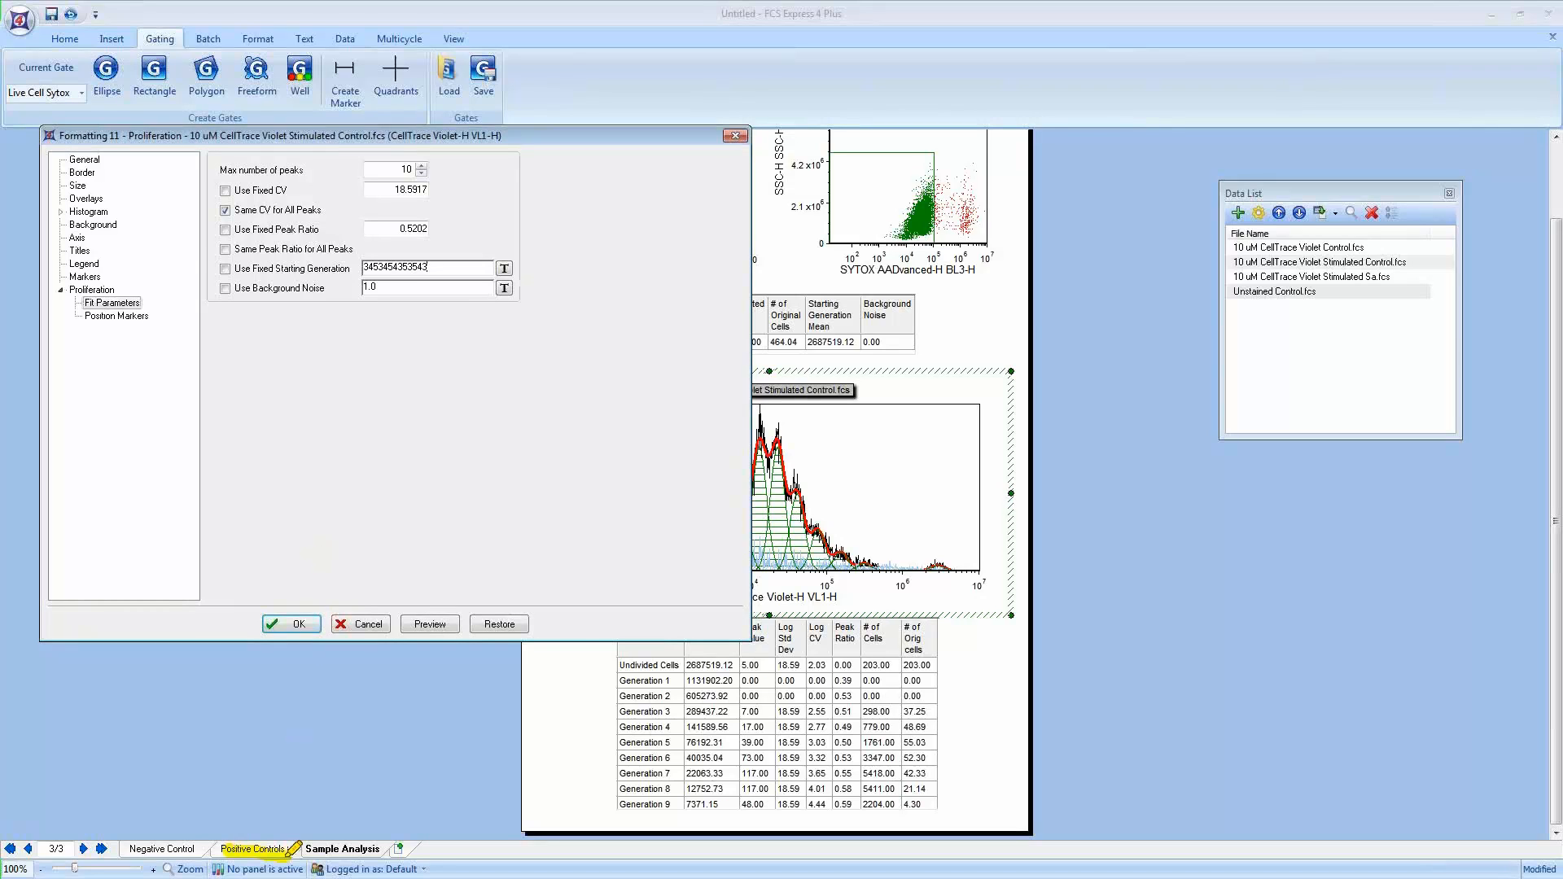
drag(132, 850, 193, 851)
drag(266, 261, 440, 265)
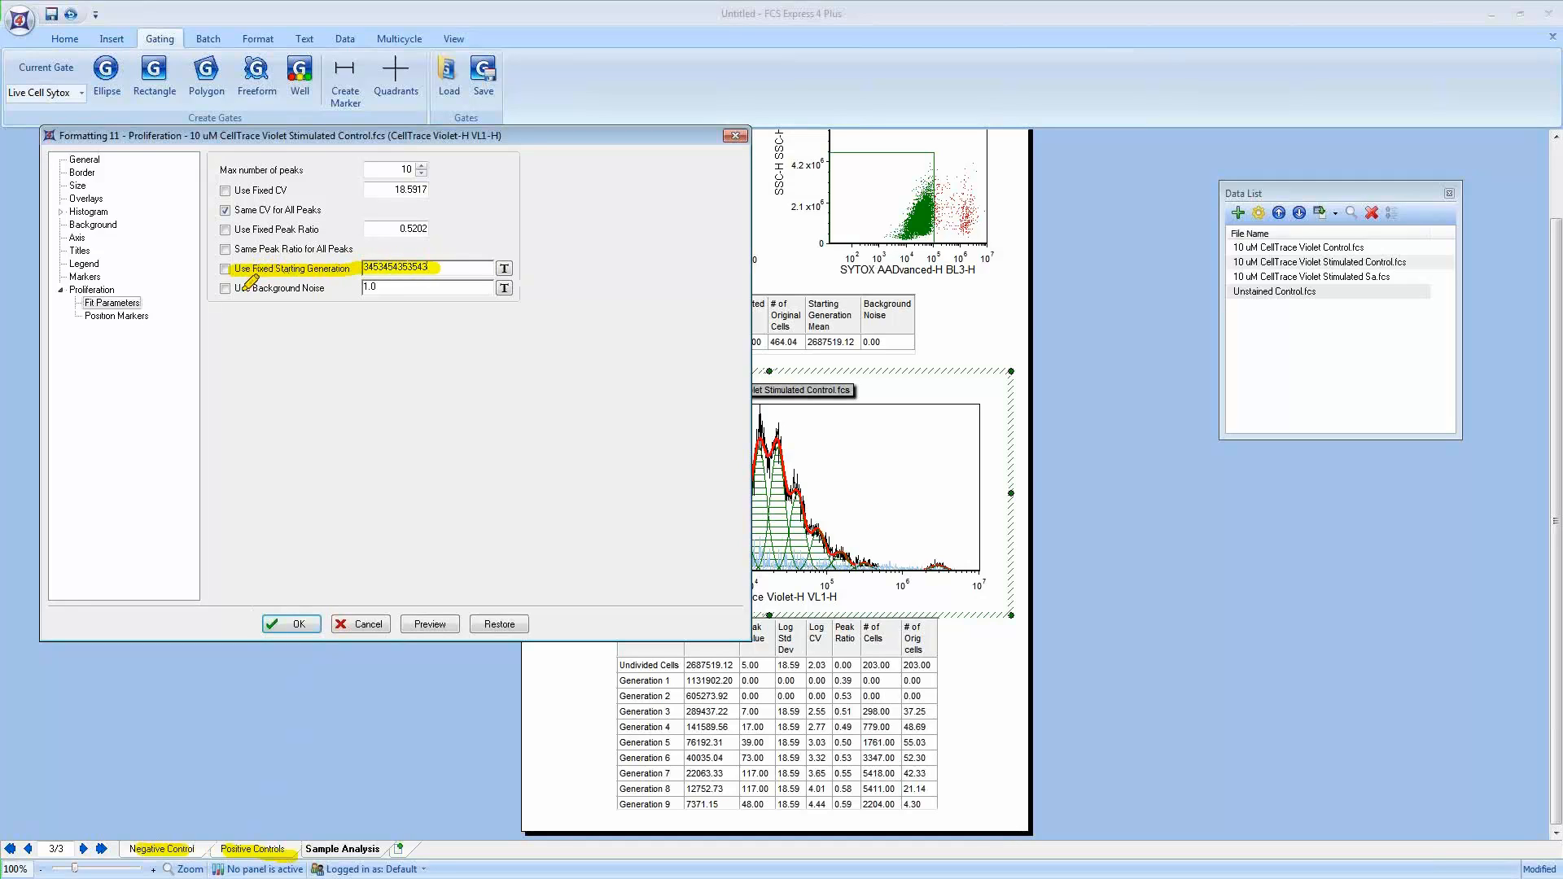
drag(232, 288, 416, 285)
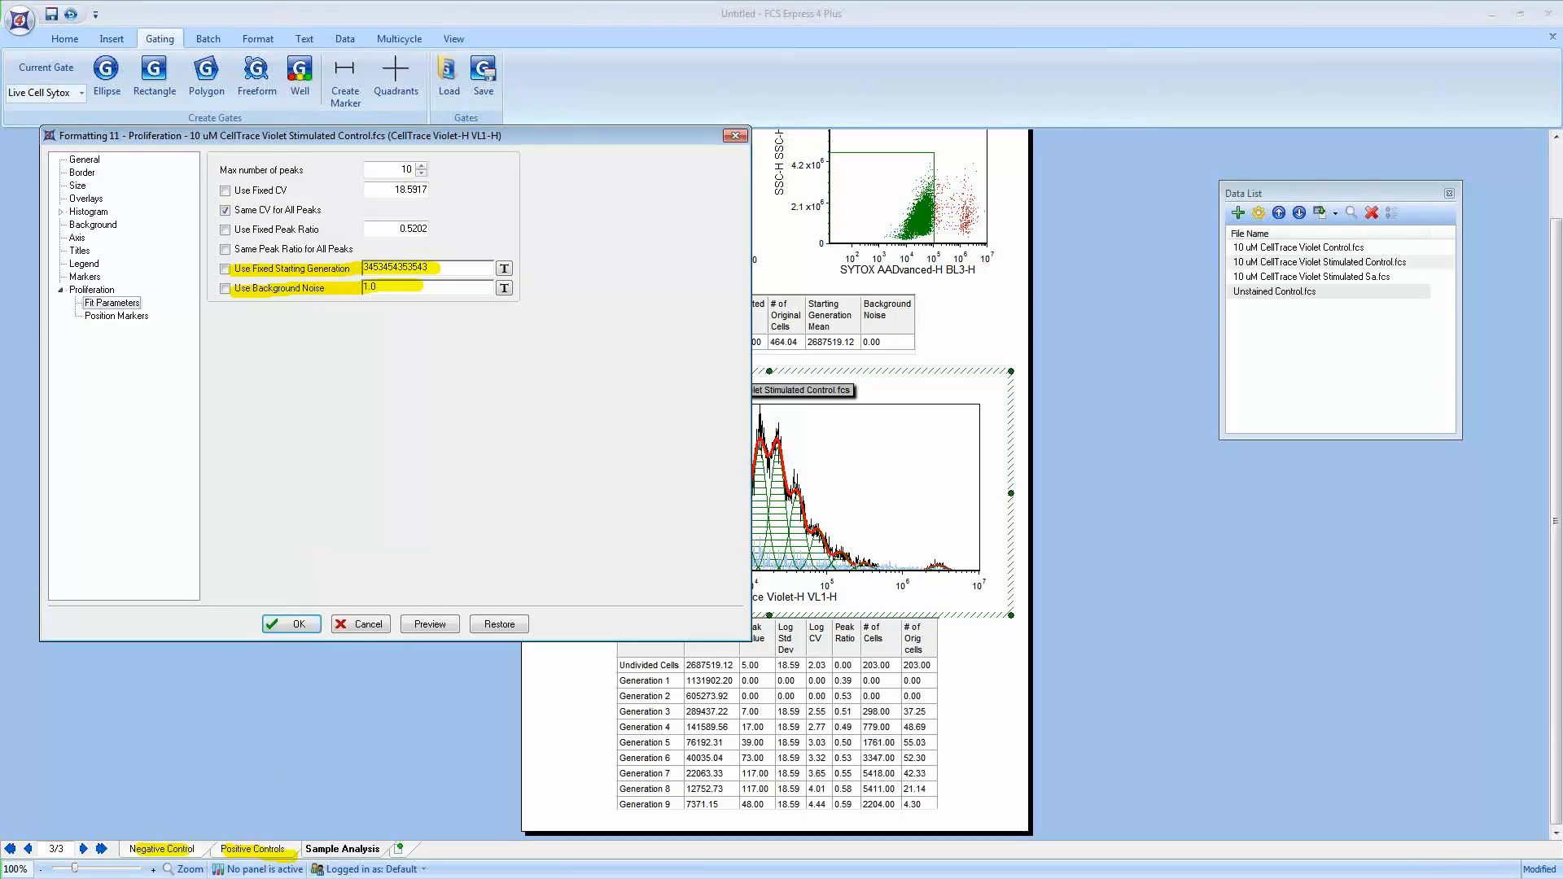
key(Escape)
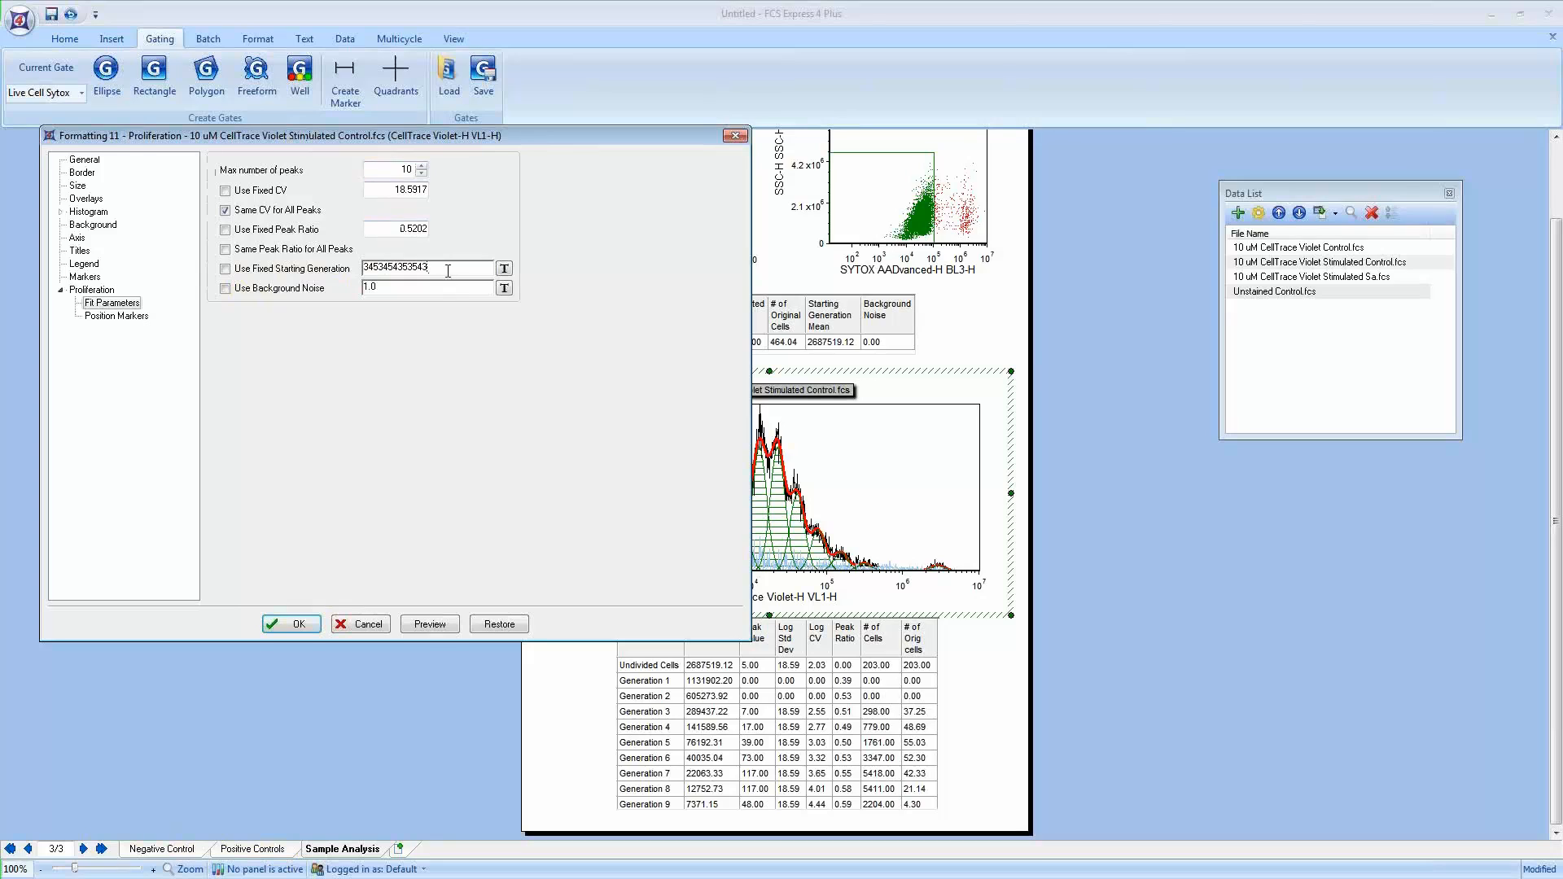
Step: Enable a fixed starting generation and insert a statistic token based on the 10 uM CellTrace Violet Control histogram plot
drag(450, 271, 366, 271)
key(BackSpace)
click(225, 269)
click(504, 269)
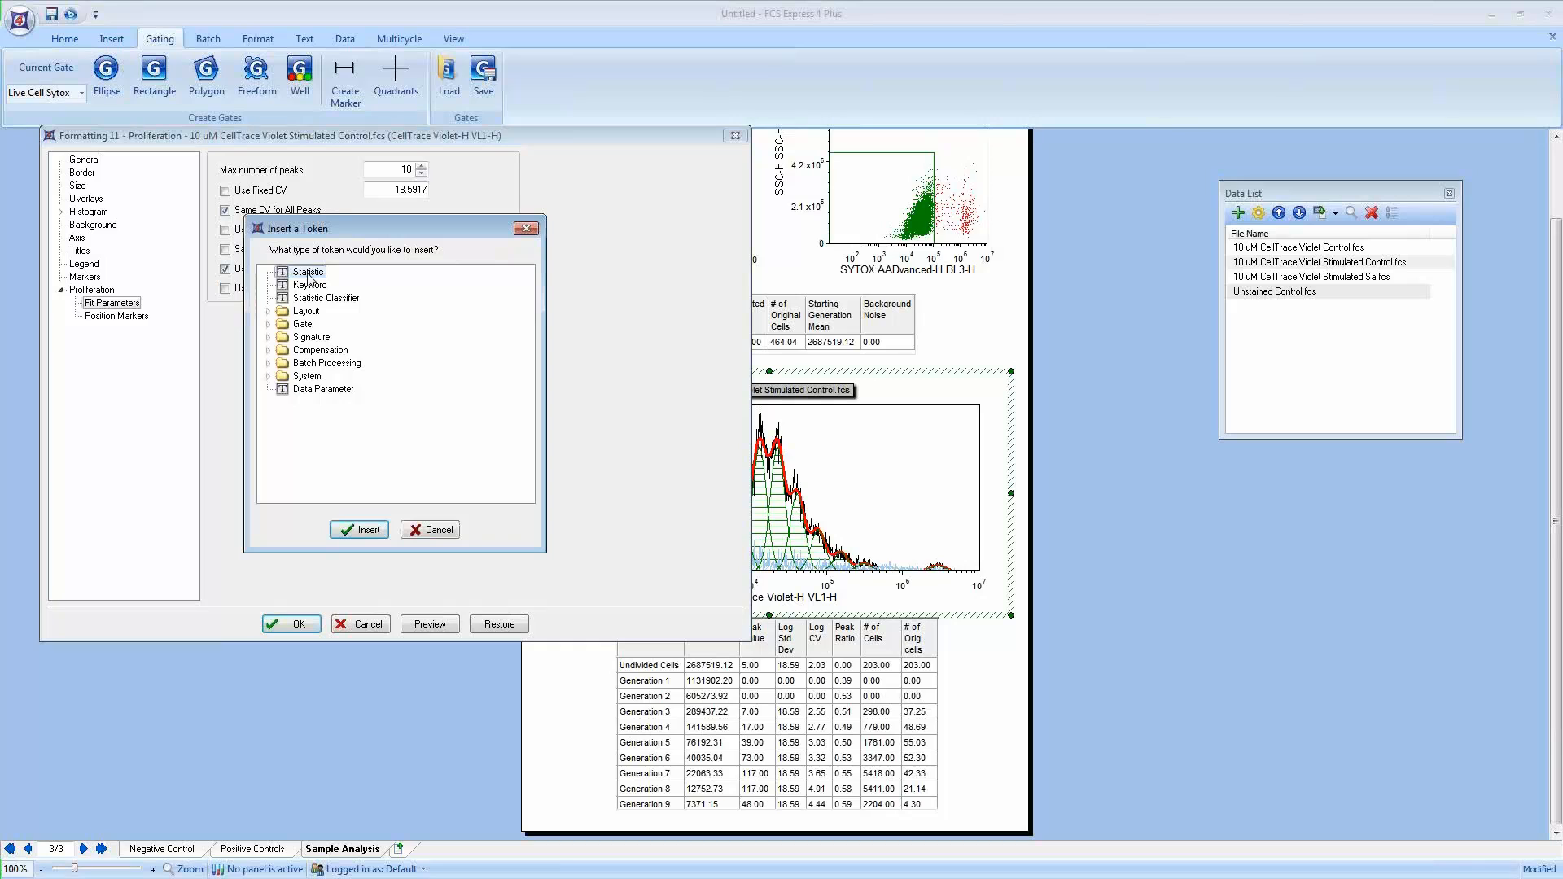
click(359, 530)
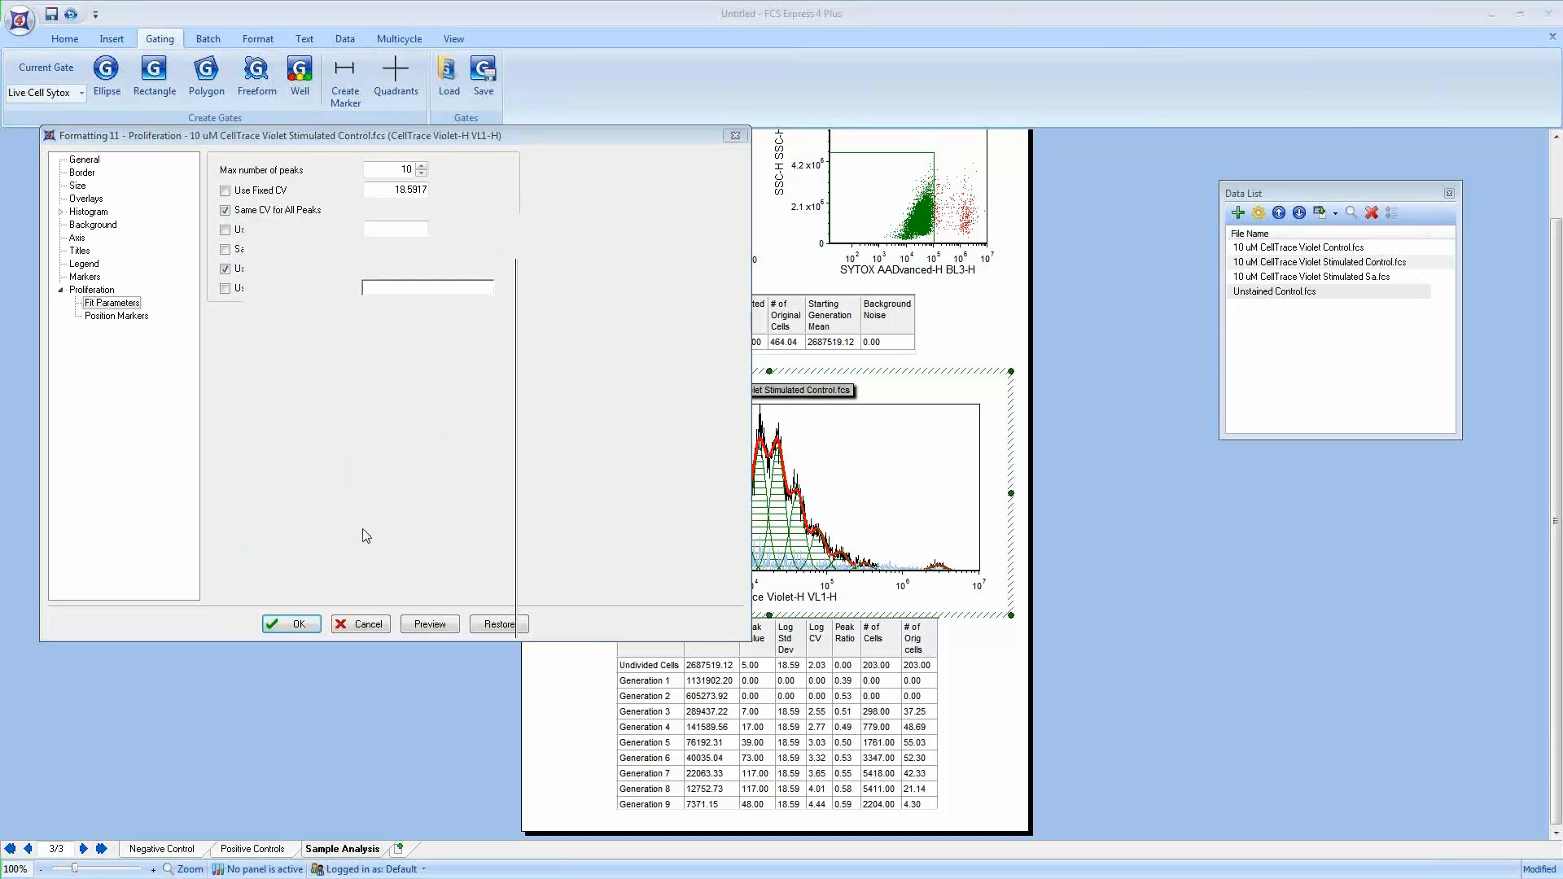
click(668, 377)
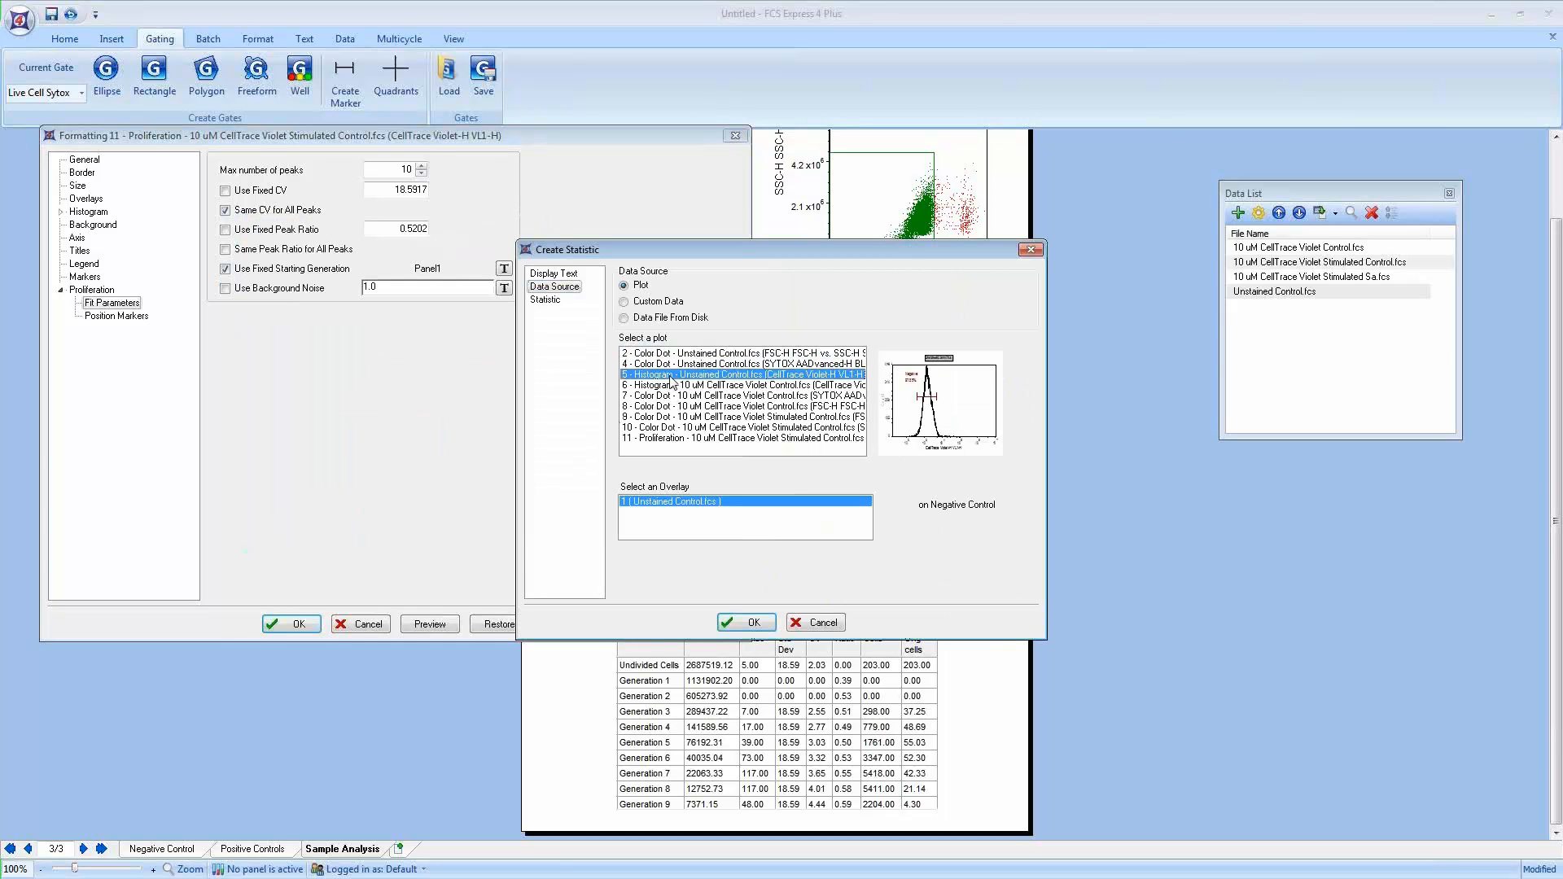
click(665, 389)
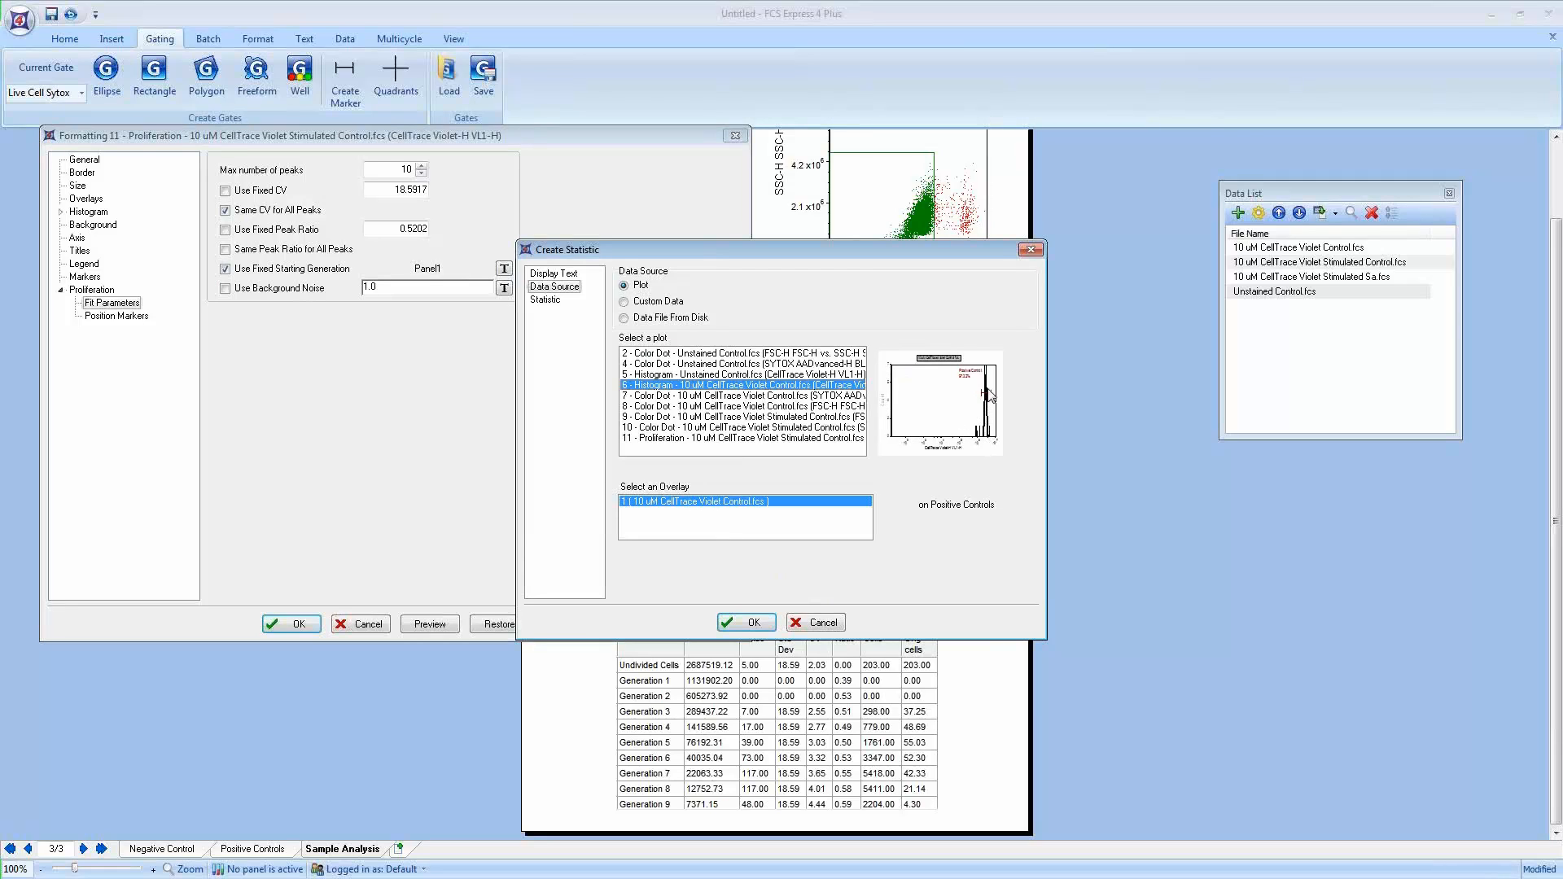
click(561, 300)
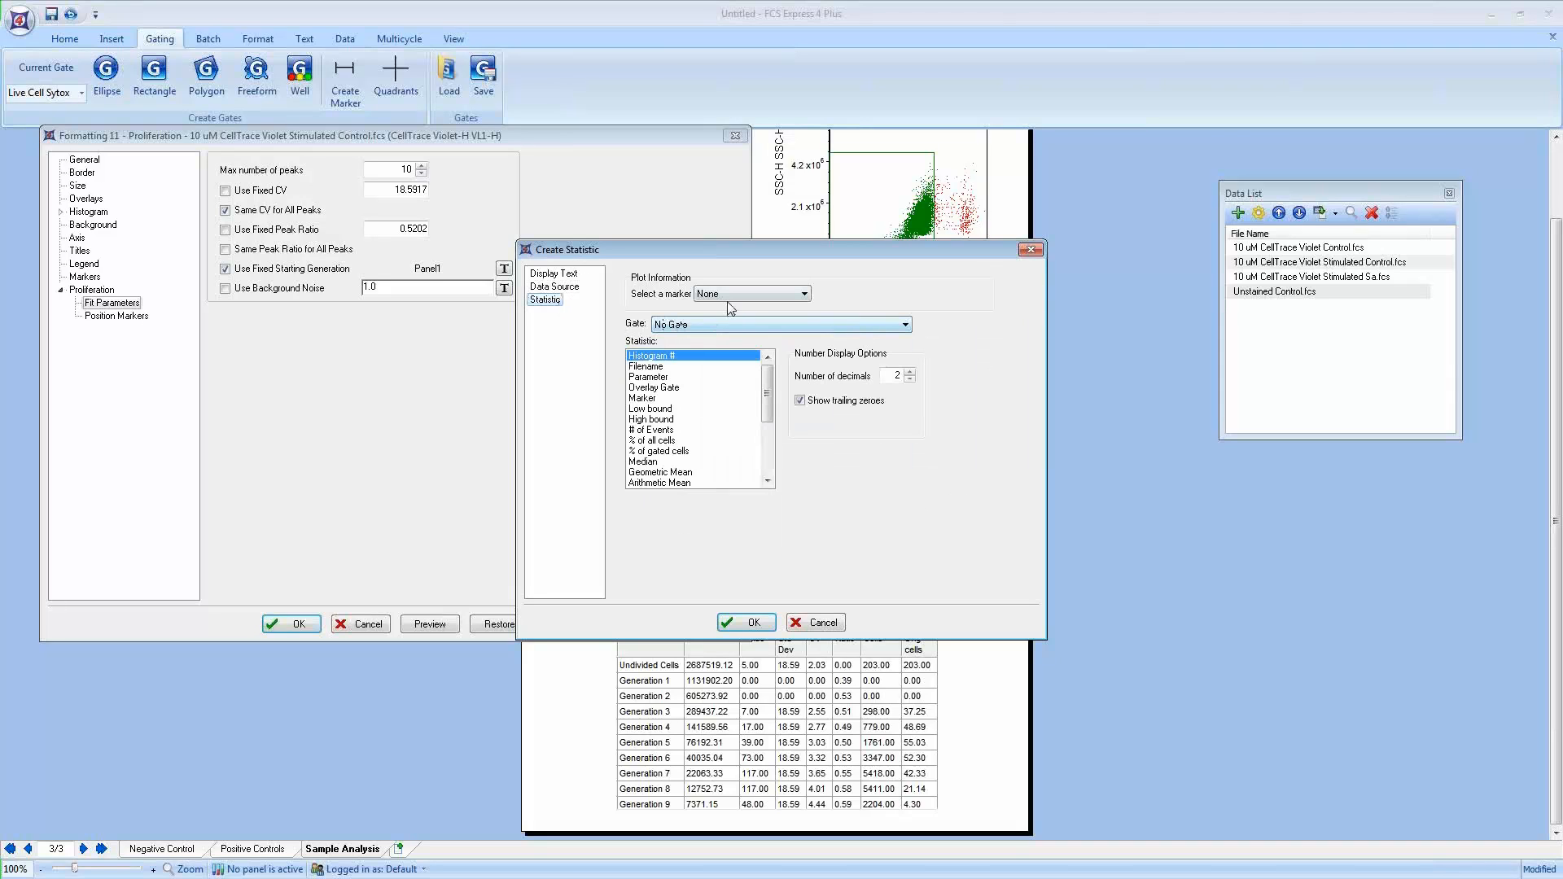
Step: Set the token to the Geometric Mean within the Positive Control marker, displayed as its token value
click(733, 294)
click(726, 318)
click(674, 473)
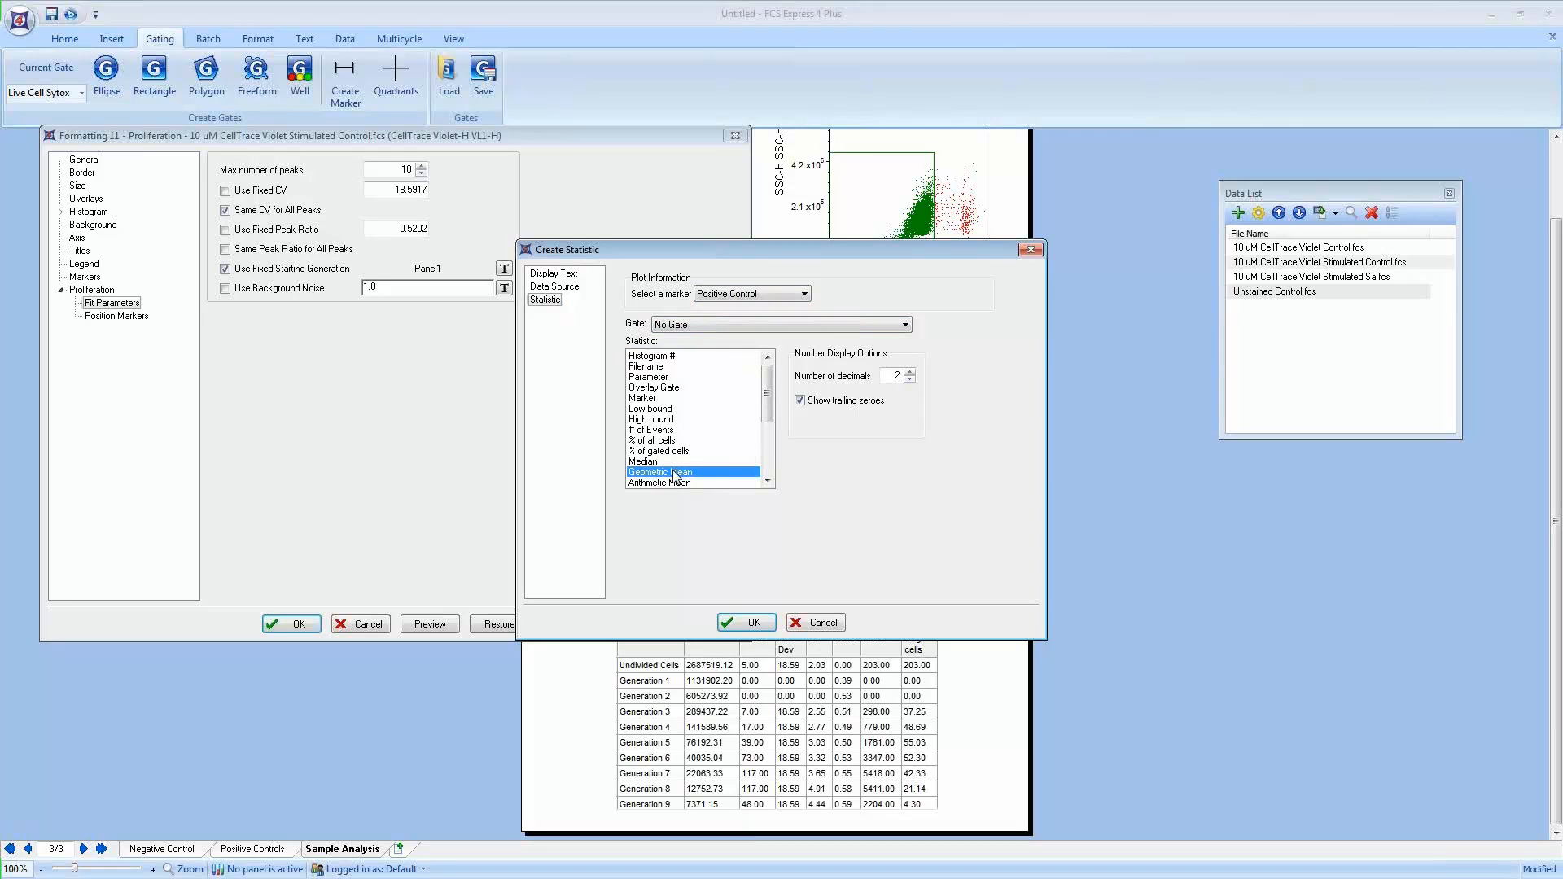
click(566, 280)
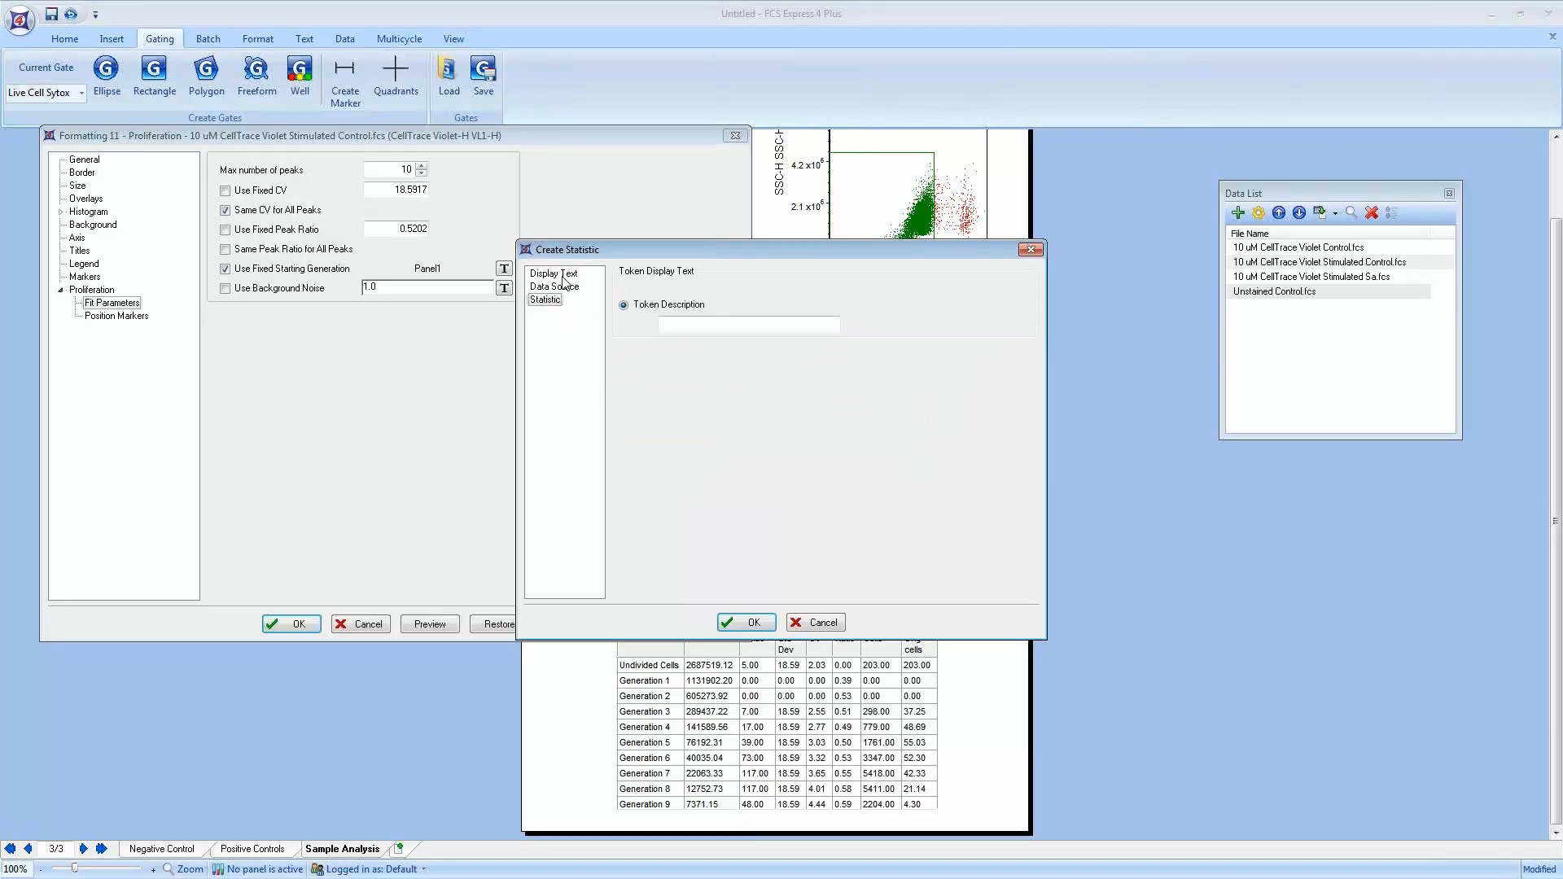
click(637, 286)
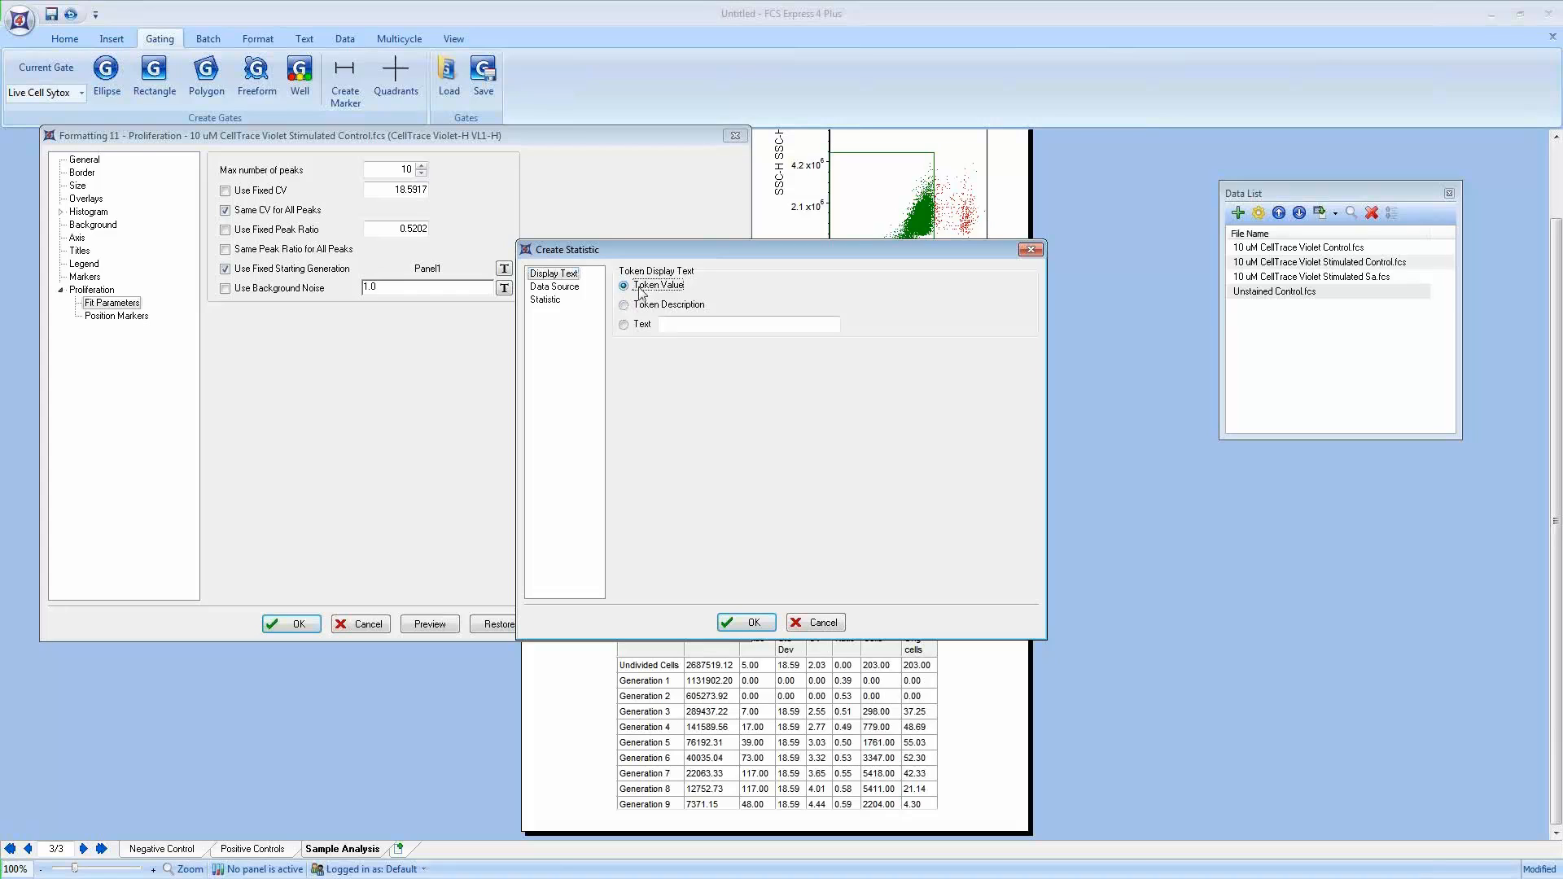
click(747, 623)
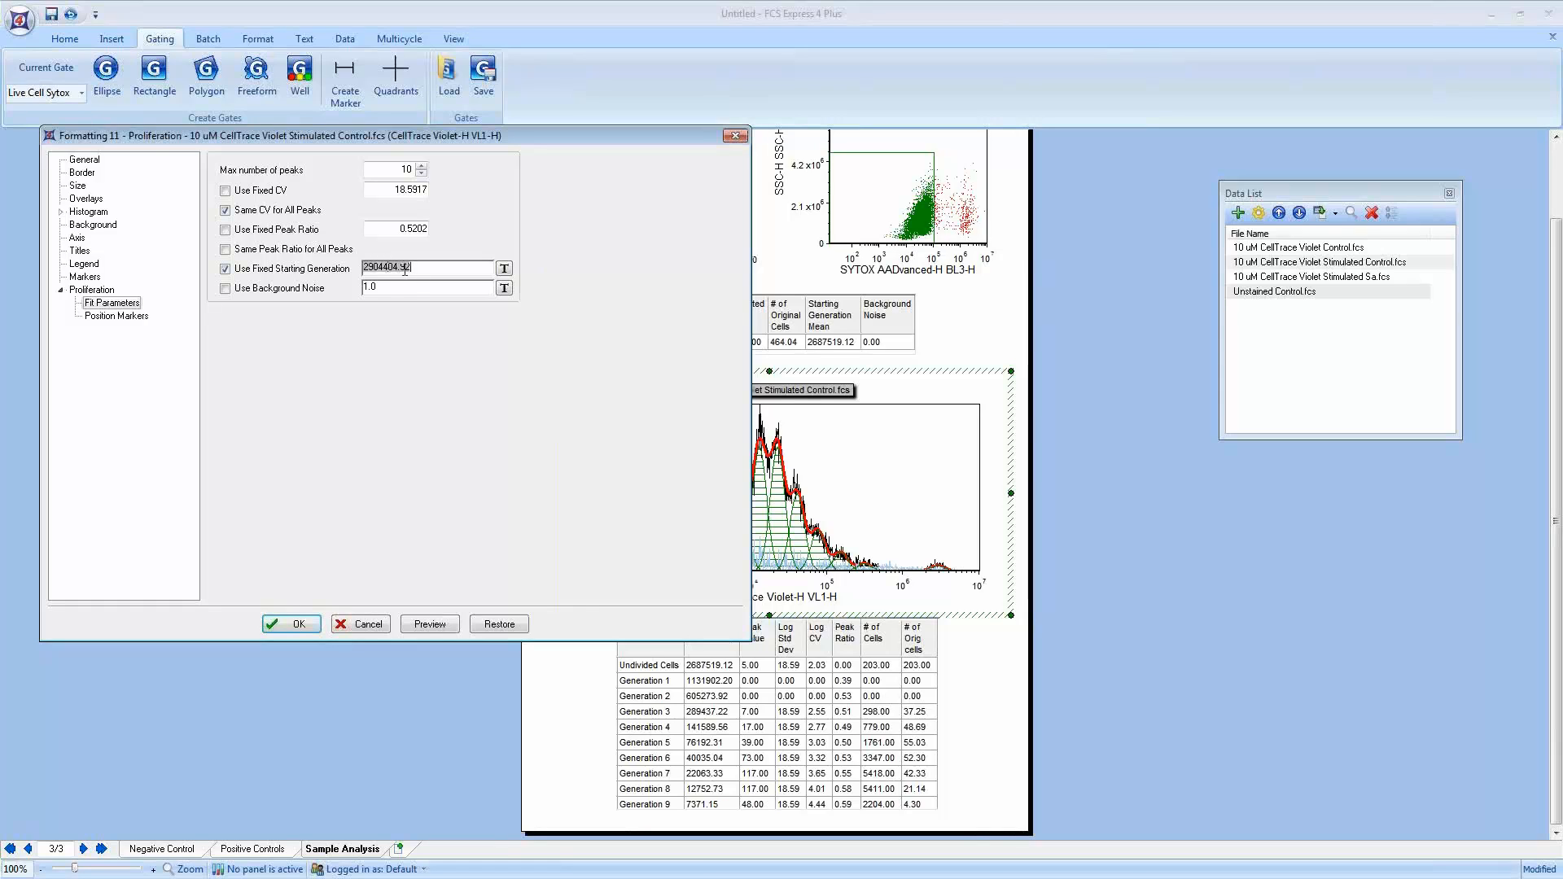
Step: Enable background noise and insert a statistic token for it based on the Unstained Control histogram plot
click(226, 289)
click(385, 289)
click(505, 289)
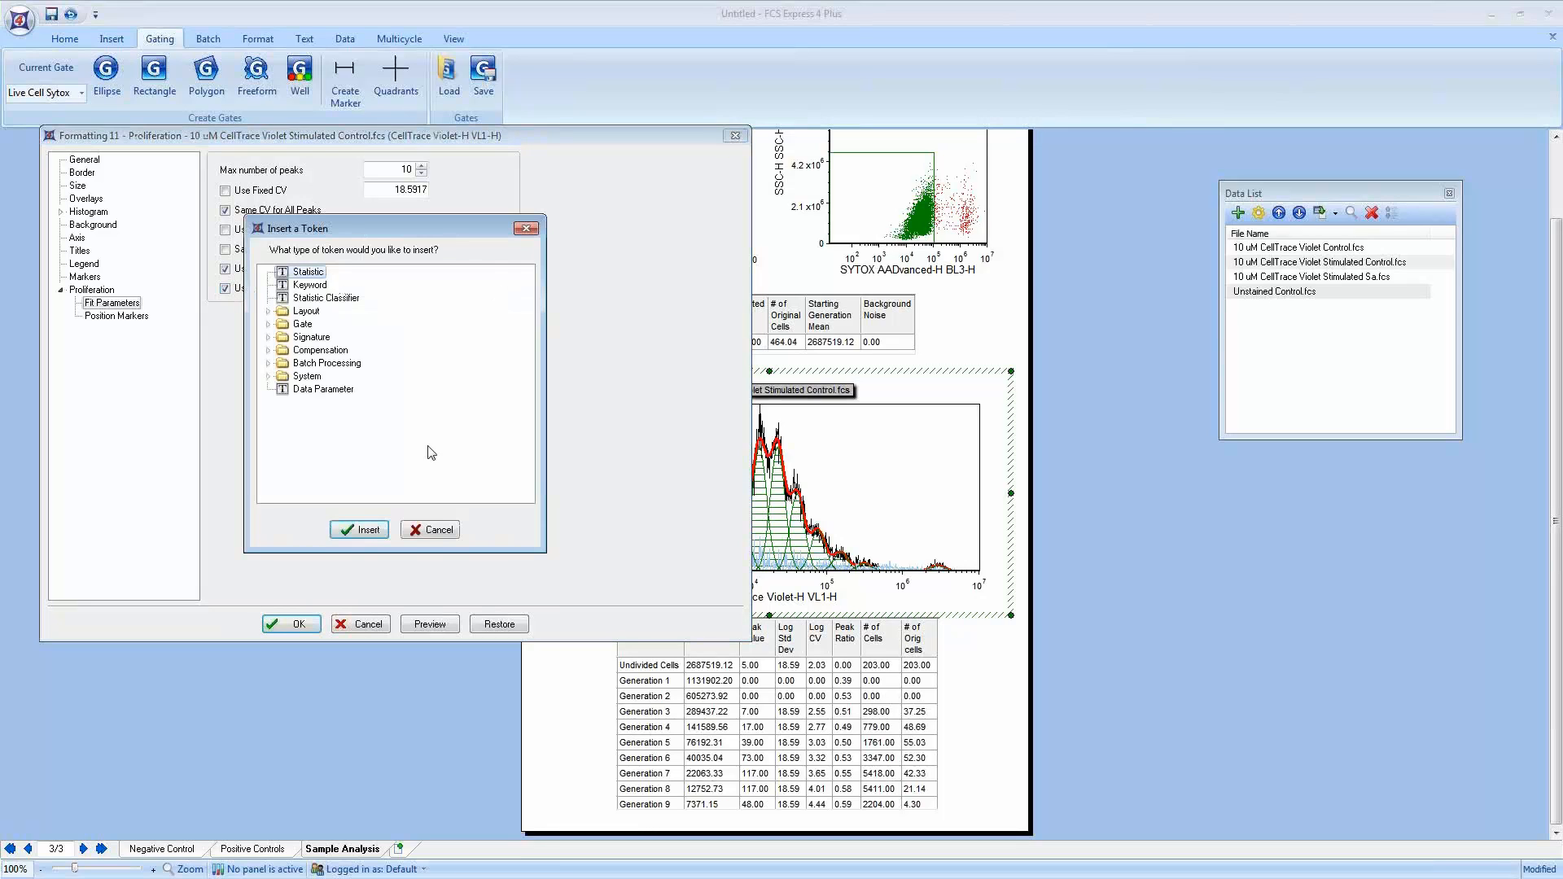
click(432, 530)
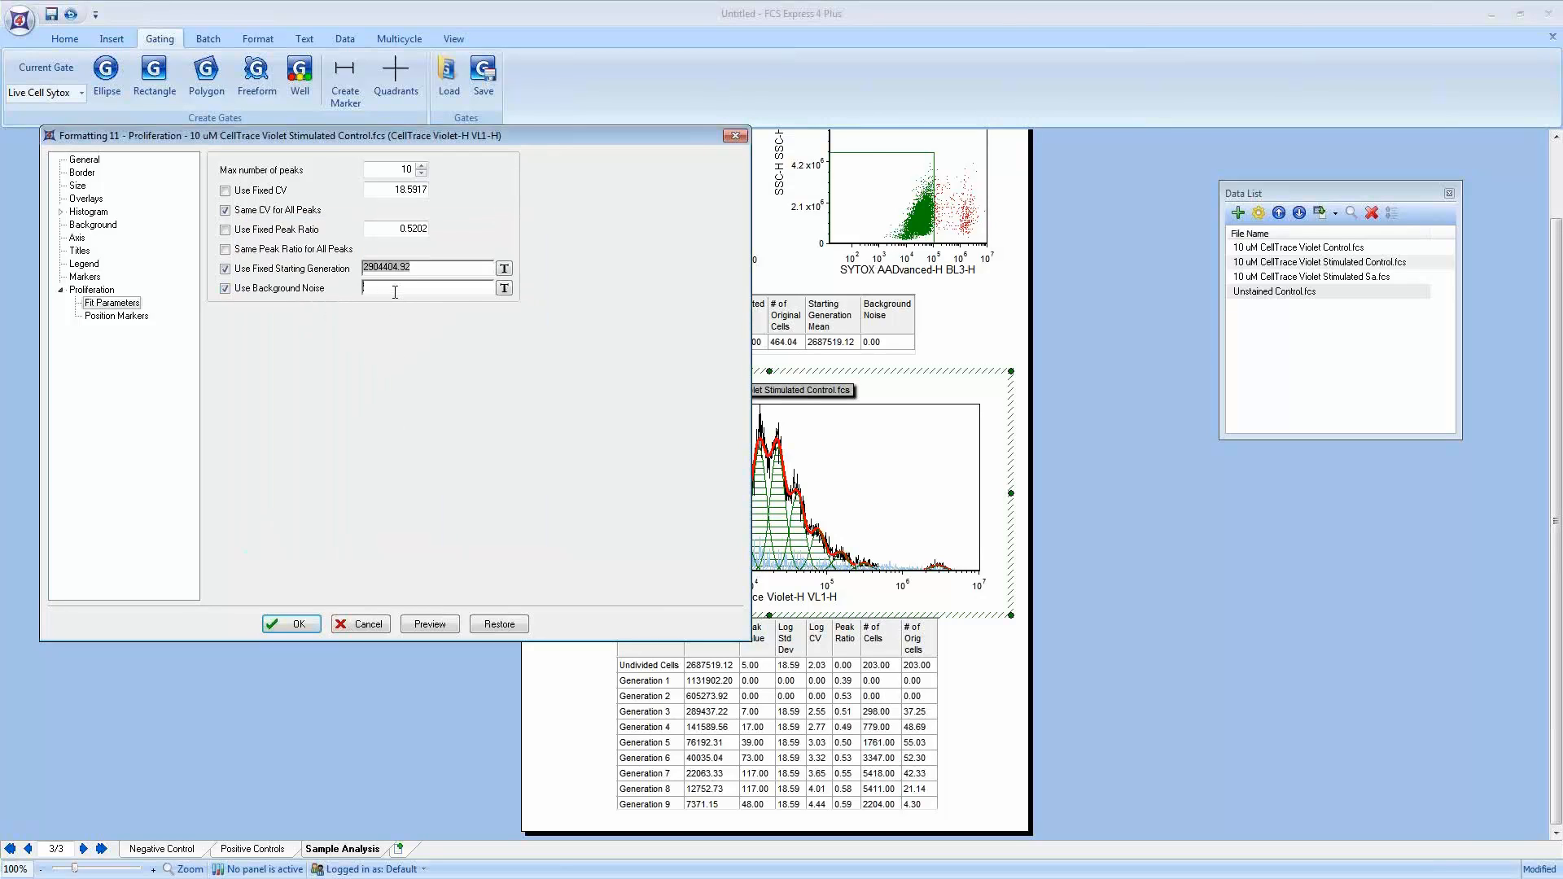
click(505, 289)
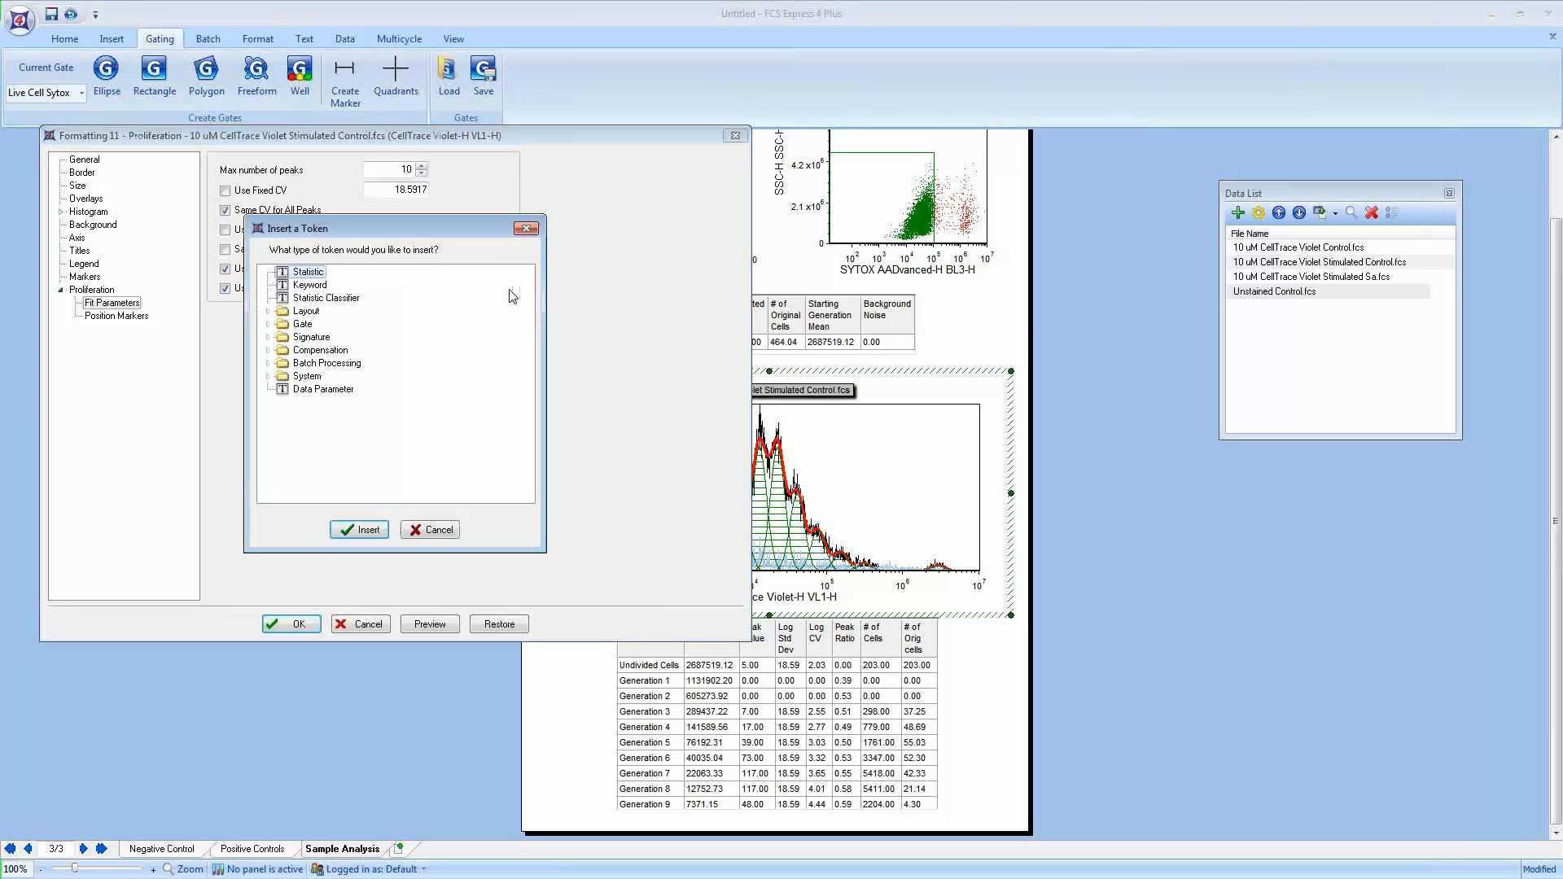
double_click(306, 272)
click(672, 376)
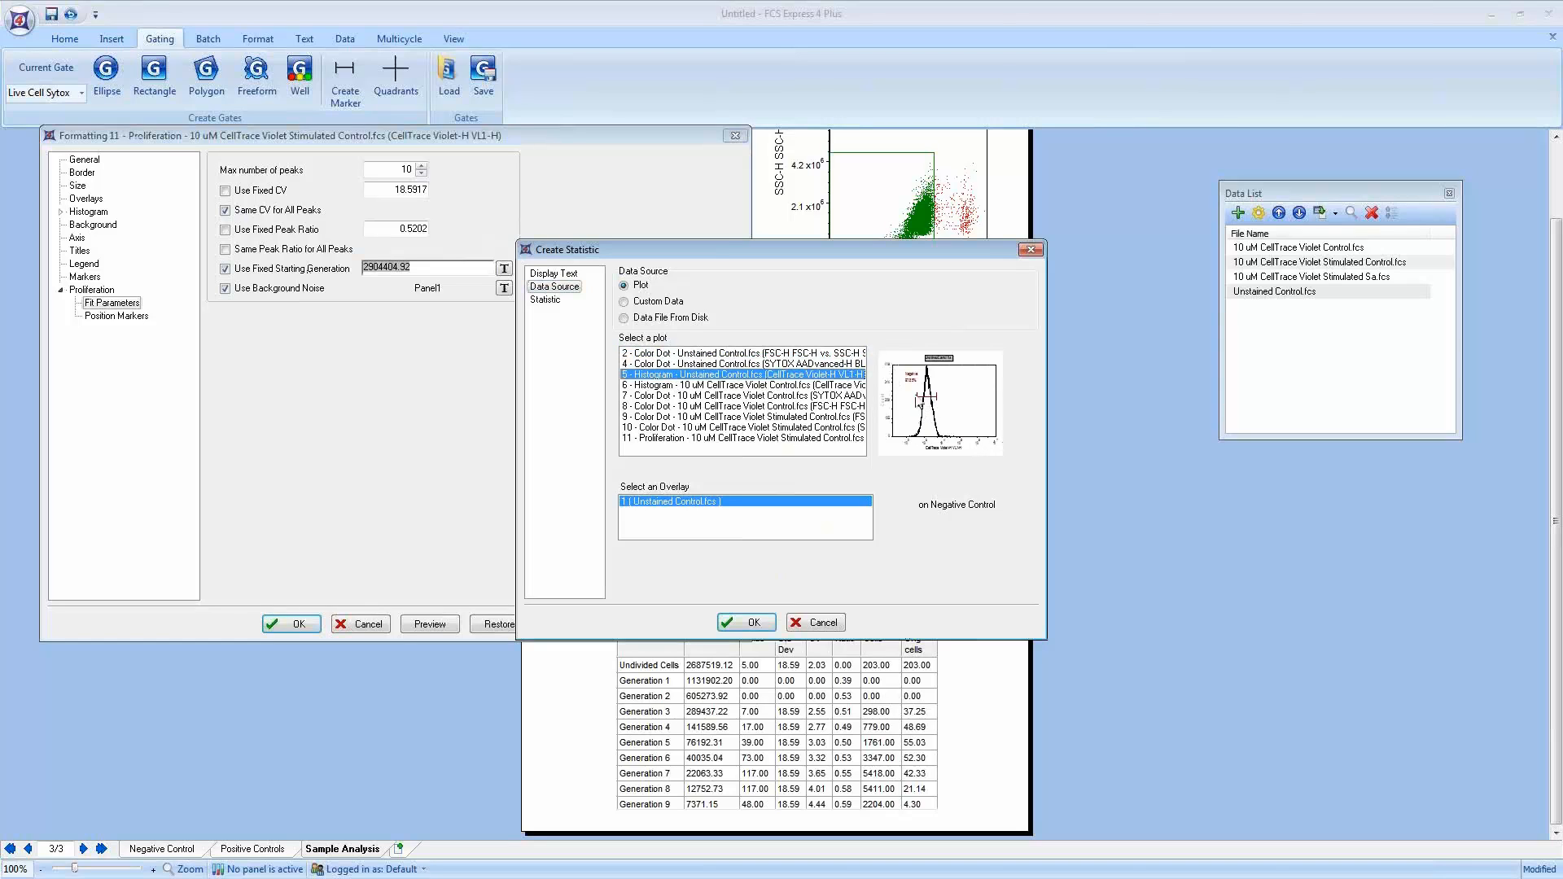
Step: Set the token to the Geometric Mean within the Negative marker, displayed as its token value
click(555, 300)
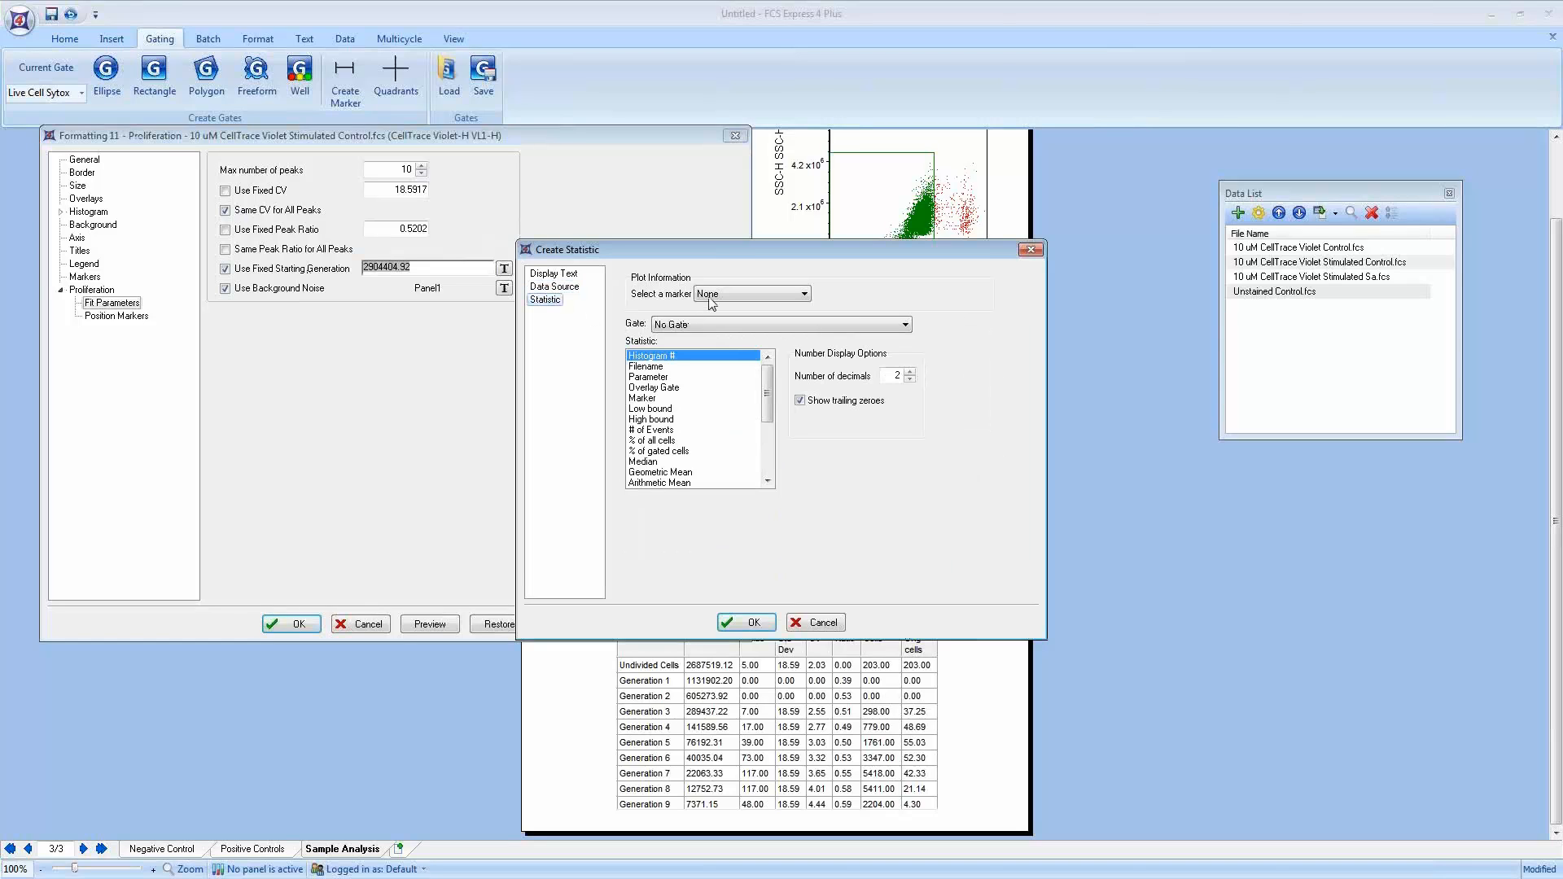
click(710, 295)
click(719, 319)
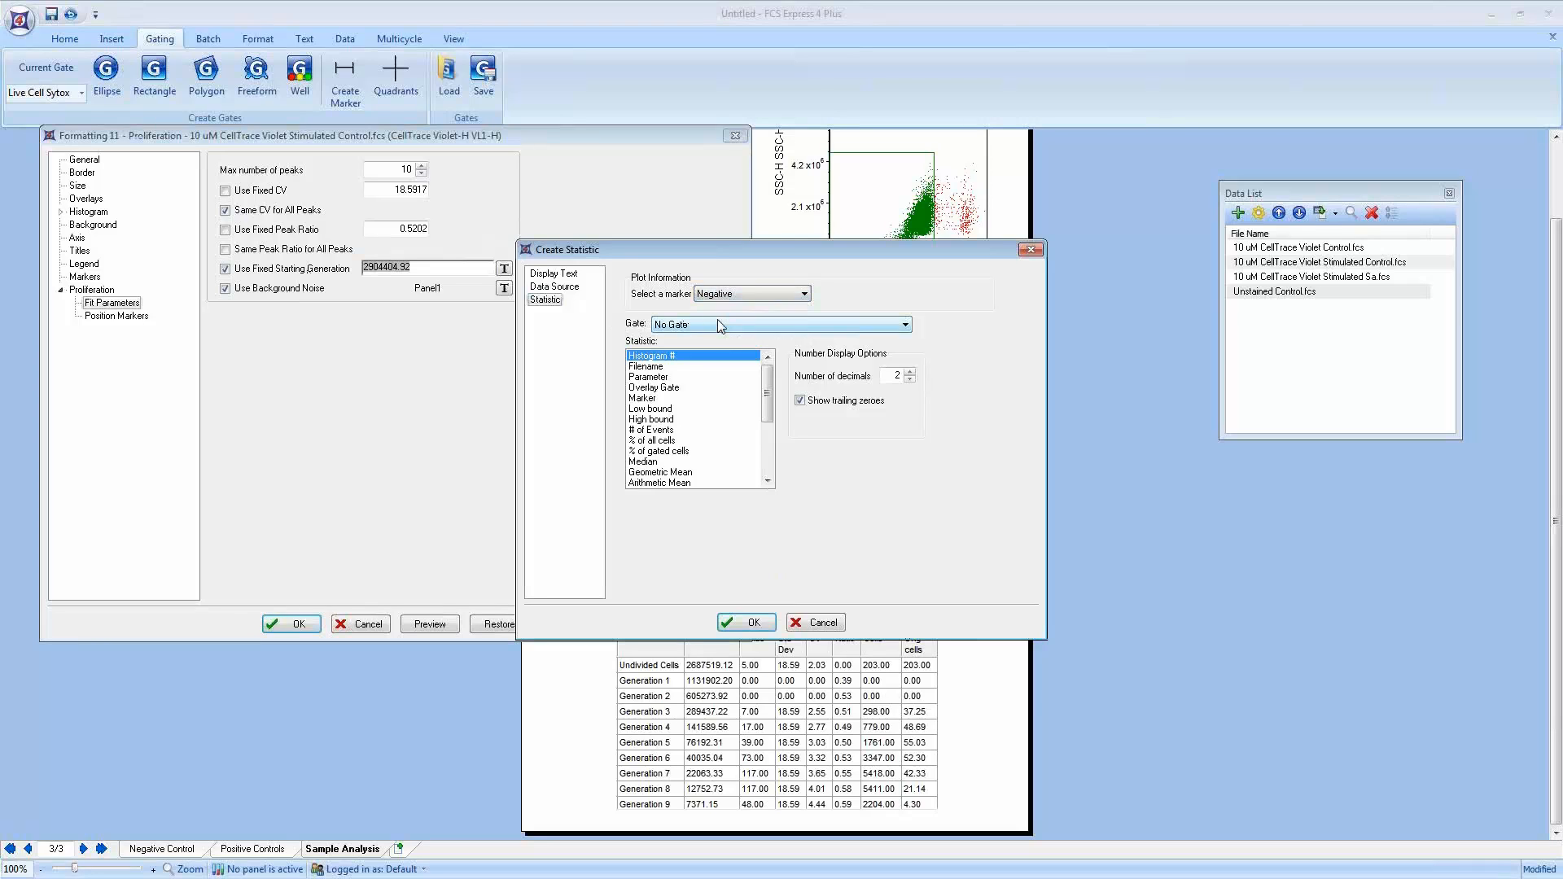
click(658, 472)
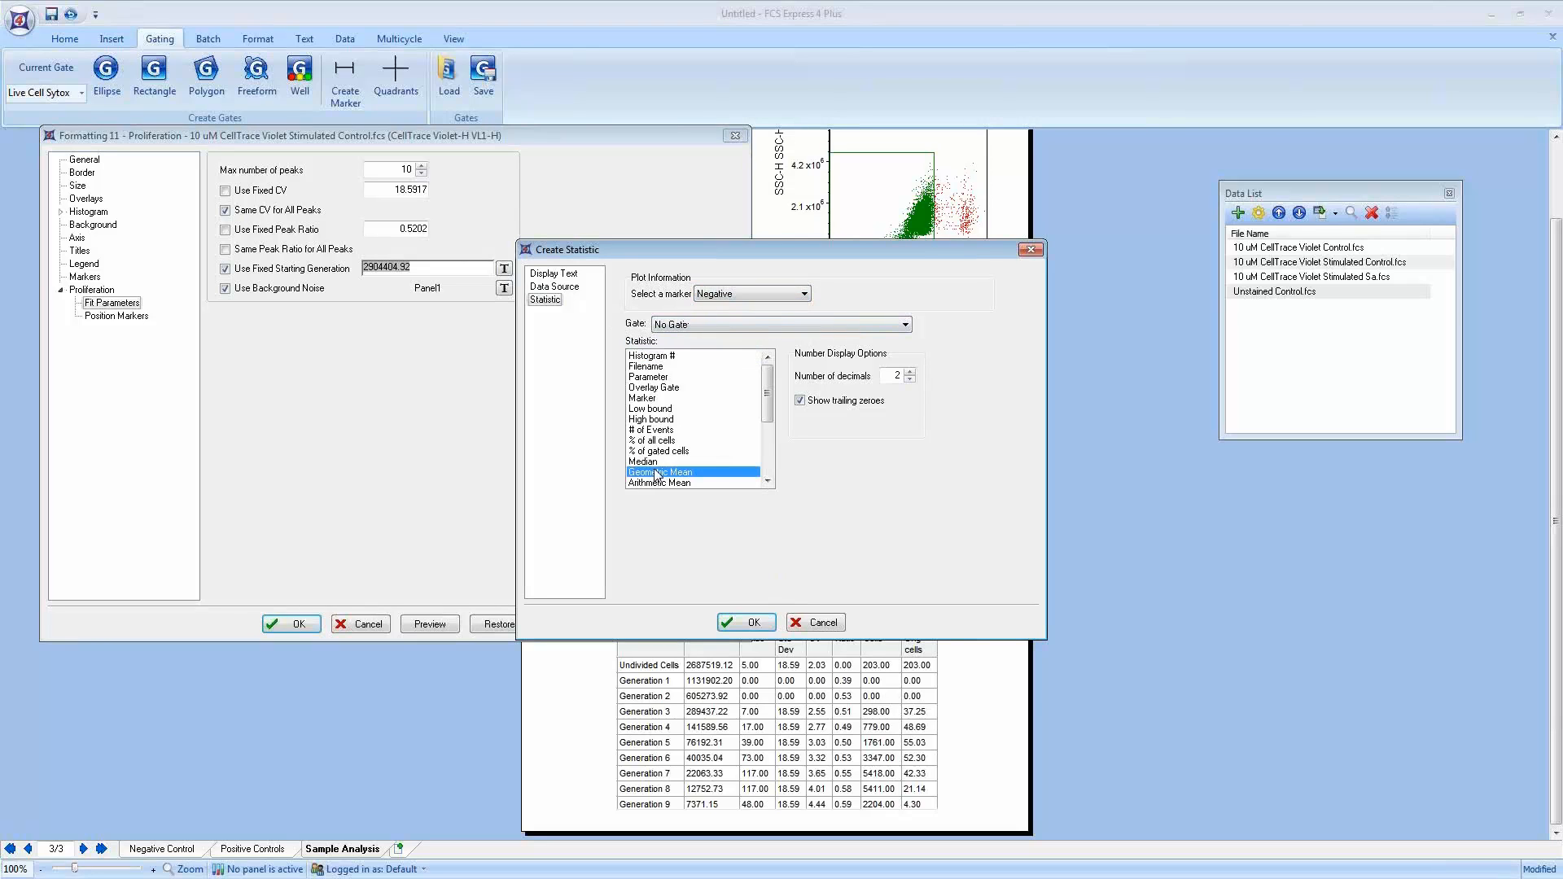
click(562, 277)
click(631, 288)
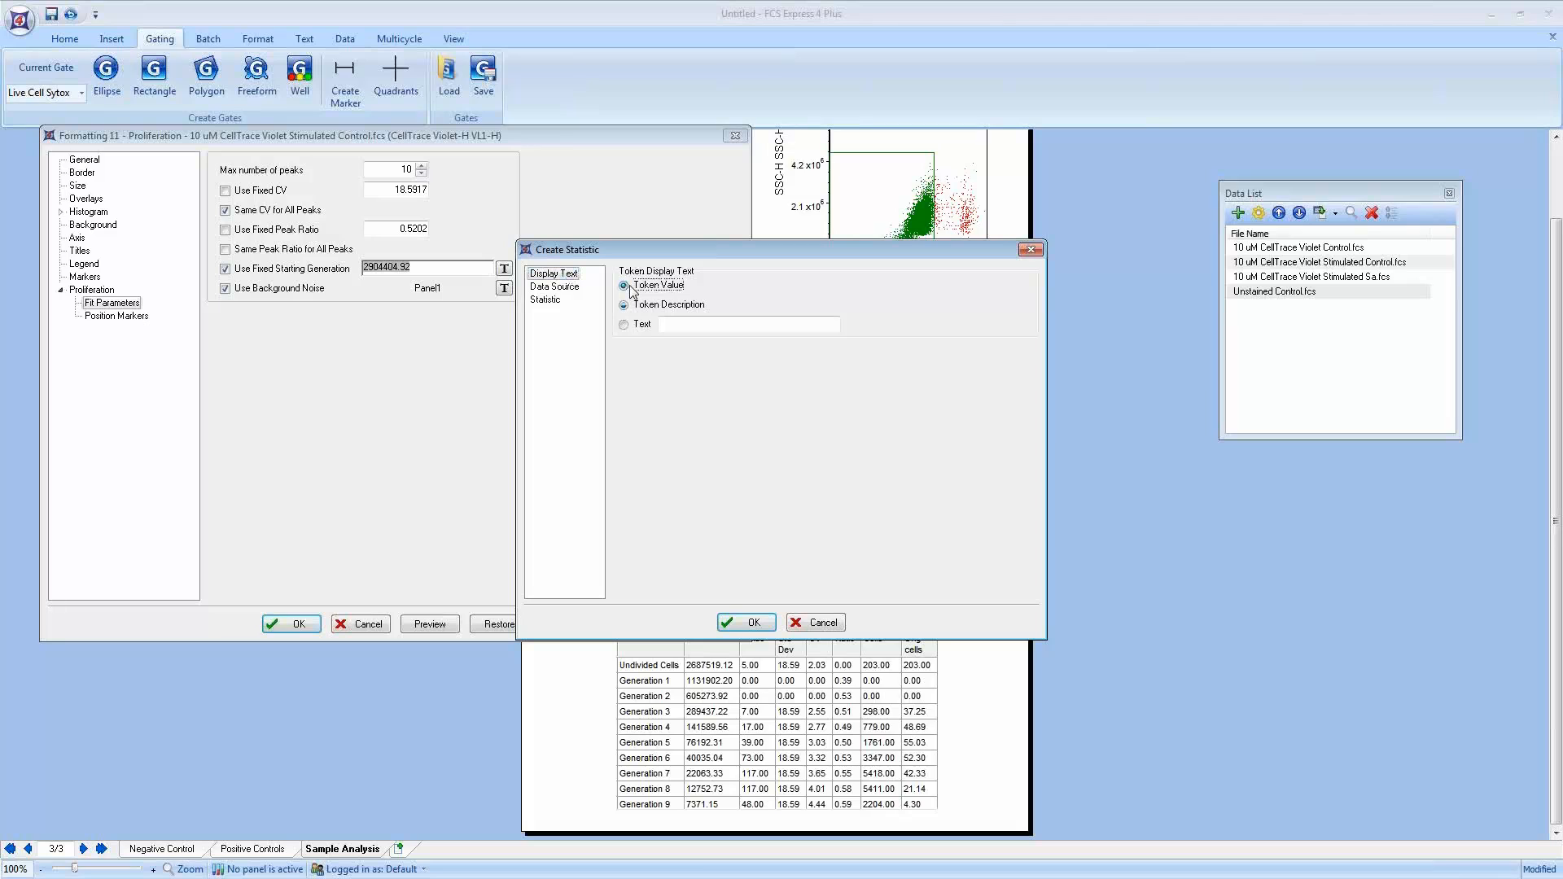
click(742, 622)
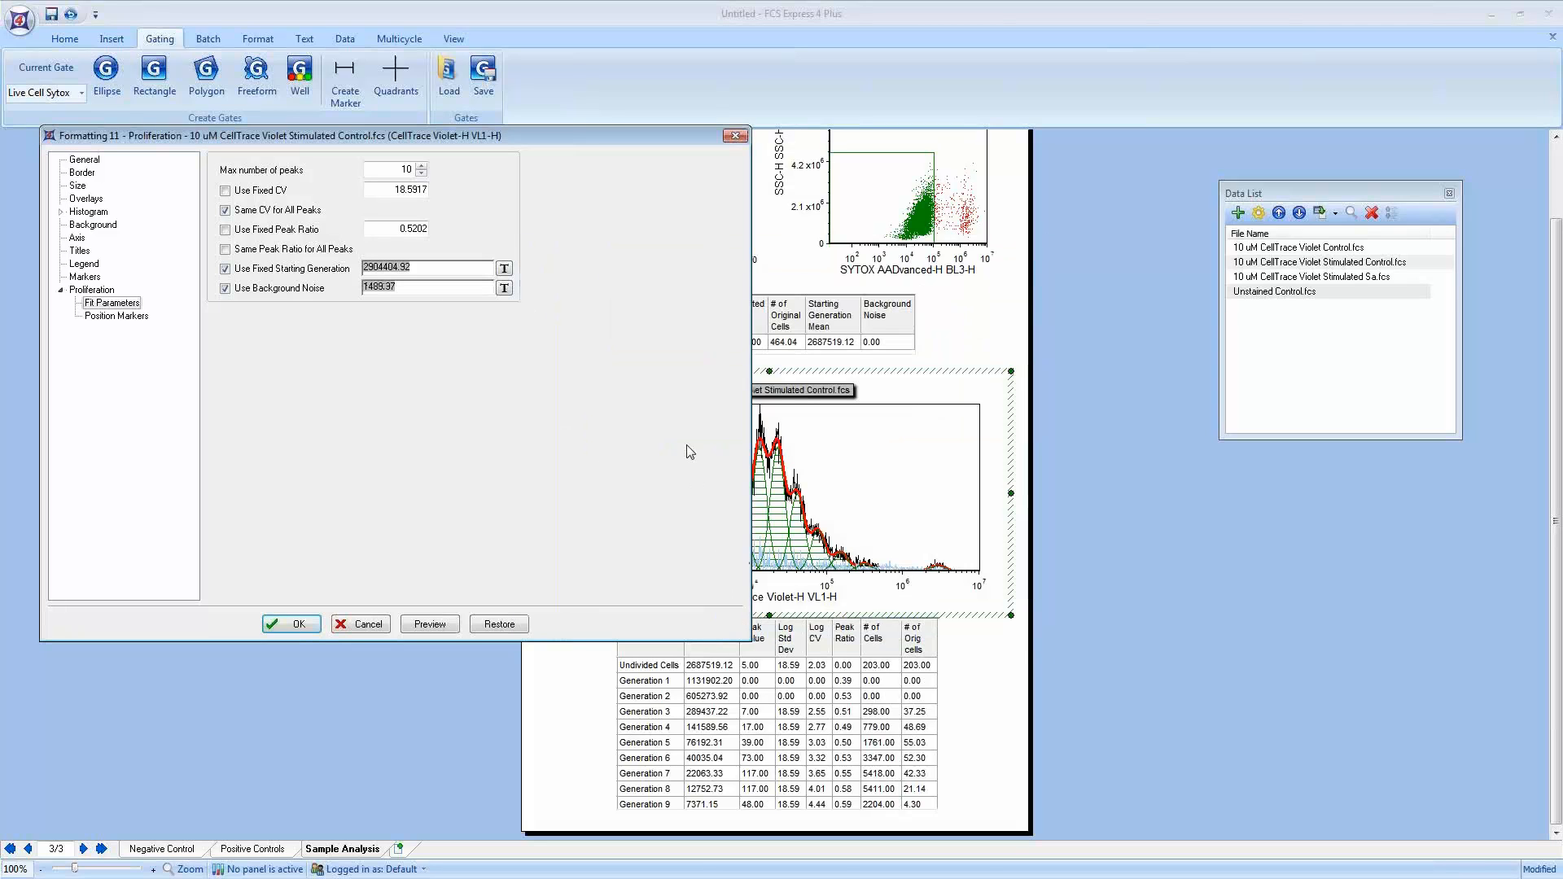
Step: Preview the proliferation fit with the fixed starting generation and background noise tokens
drag(597, 139, 554, 139)
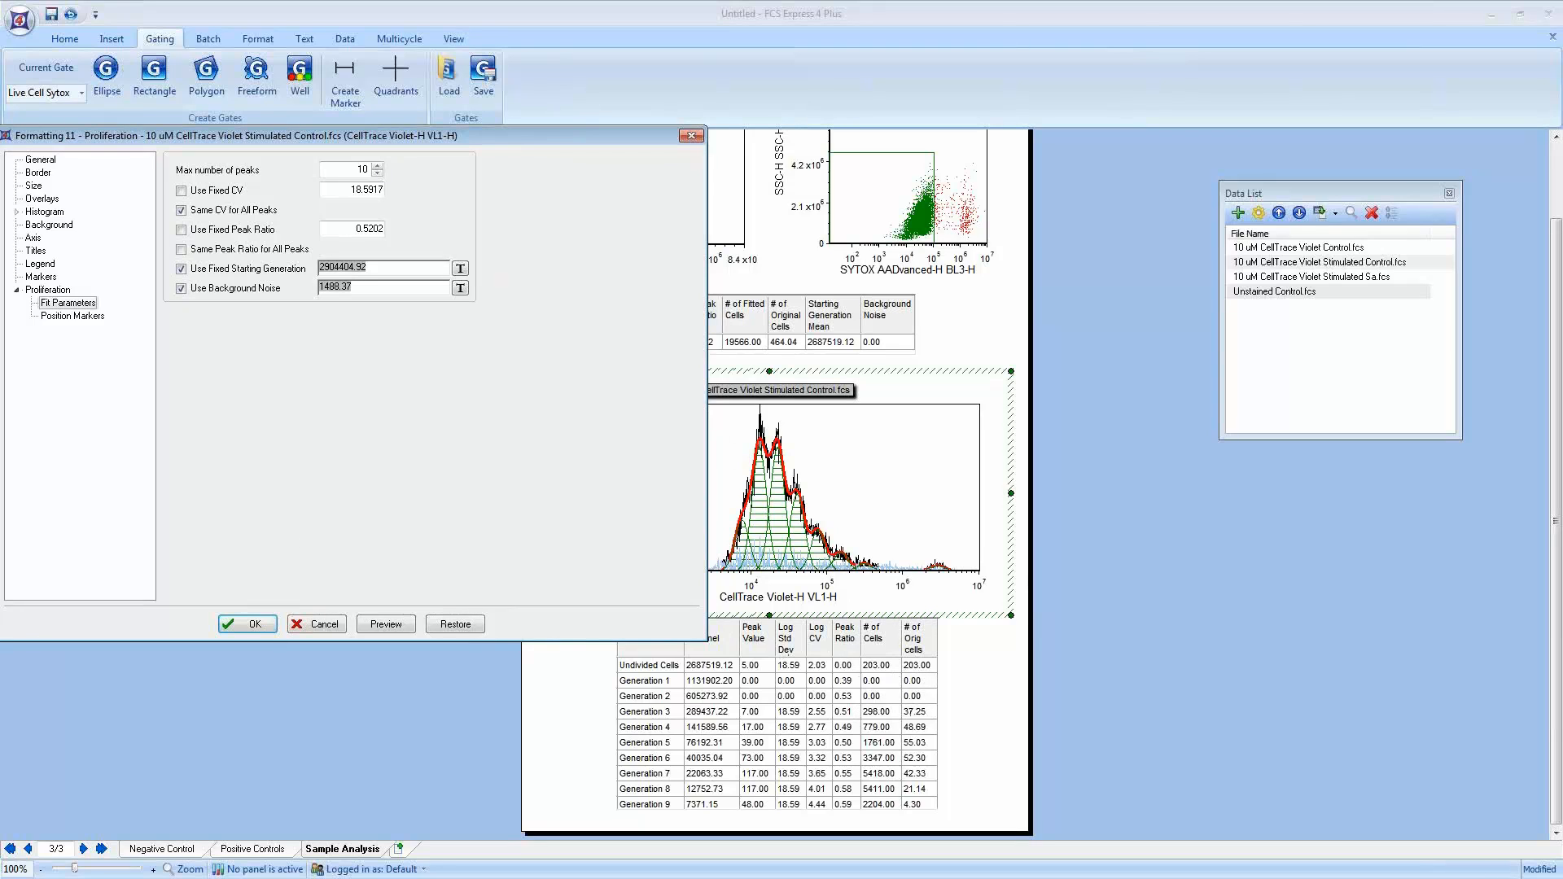
mouse_move(915, 418)
mouse_down()
mouse_move(855, 412)
mouse_move(948, 550)
mouse_move(899, 413)
mouse_up()
mouse_move(867, 604)
mouse_down()
mouse_move(854, 612)
mouse_move(988, 722)
mouse_move(843, 602)
mouse_up()
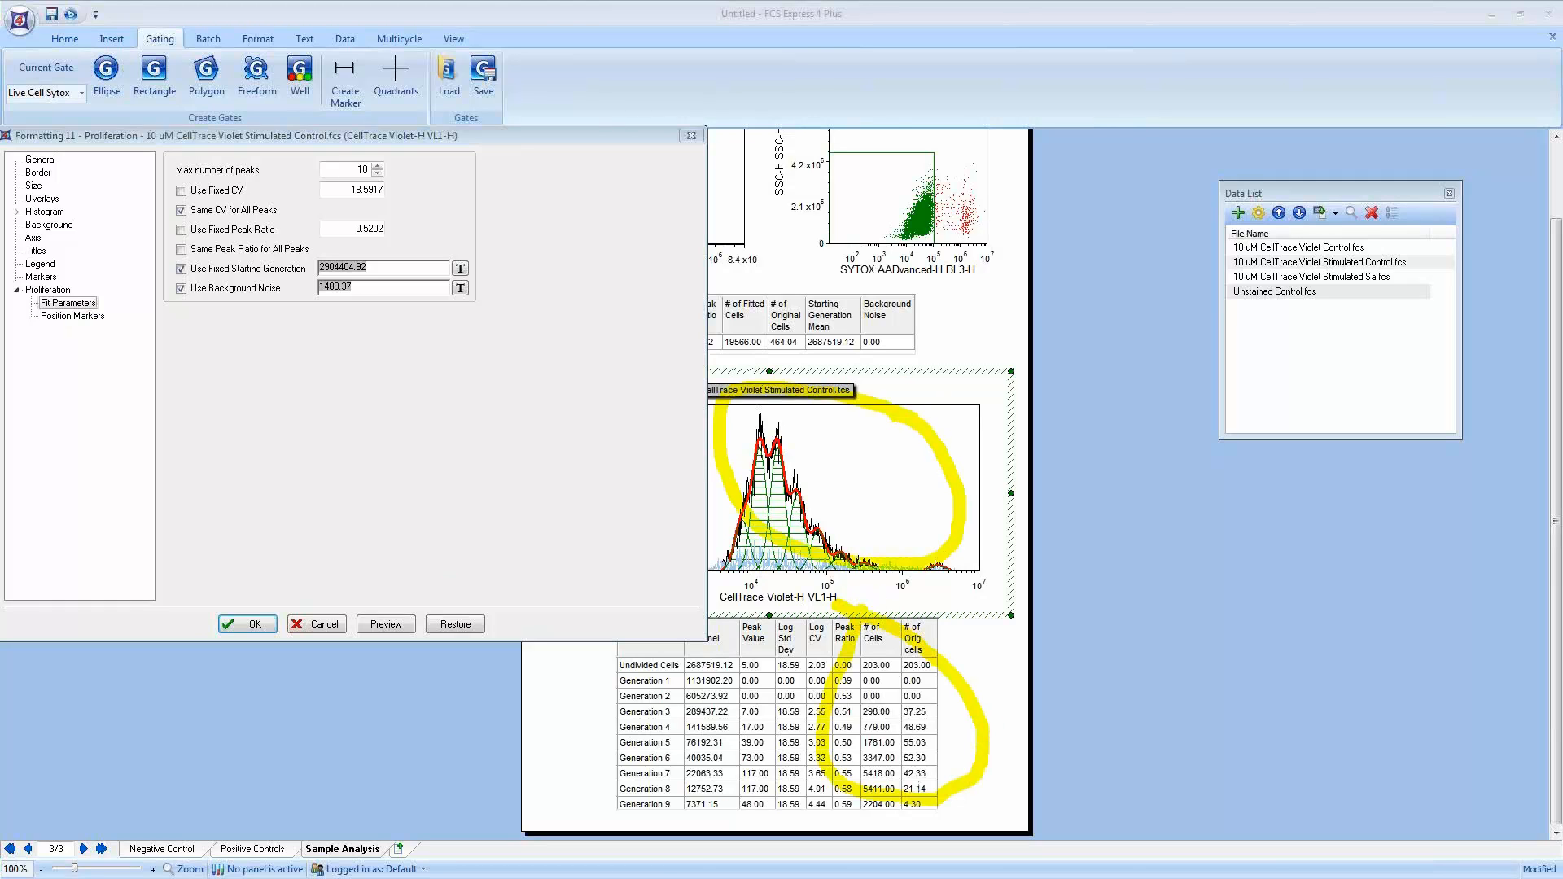
click(386, 623)
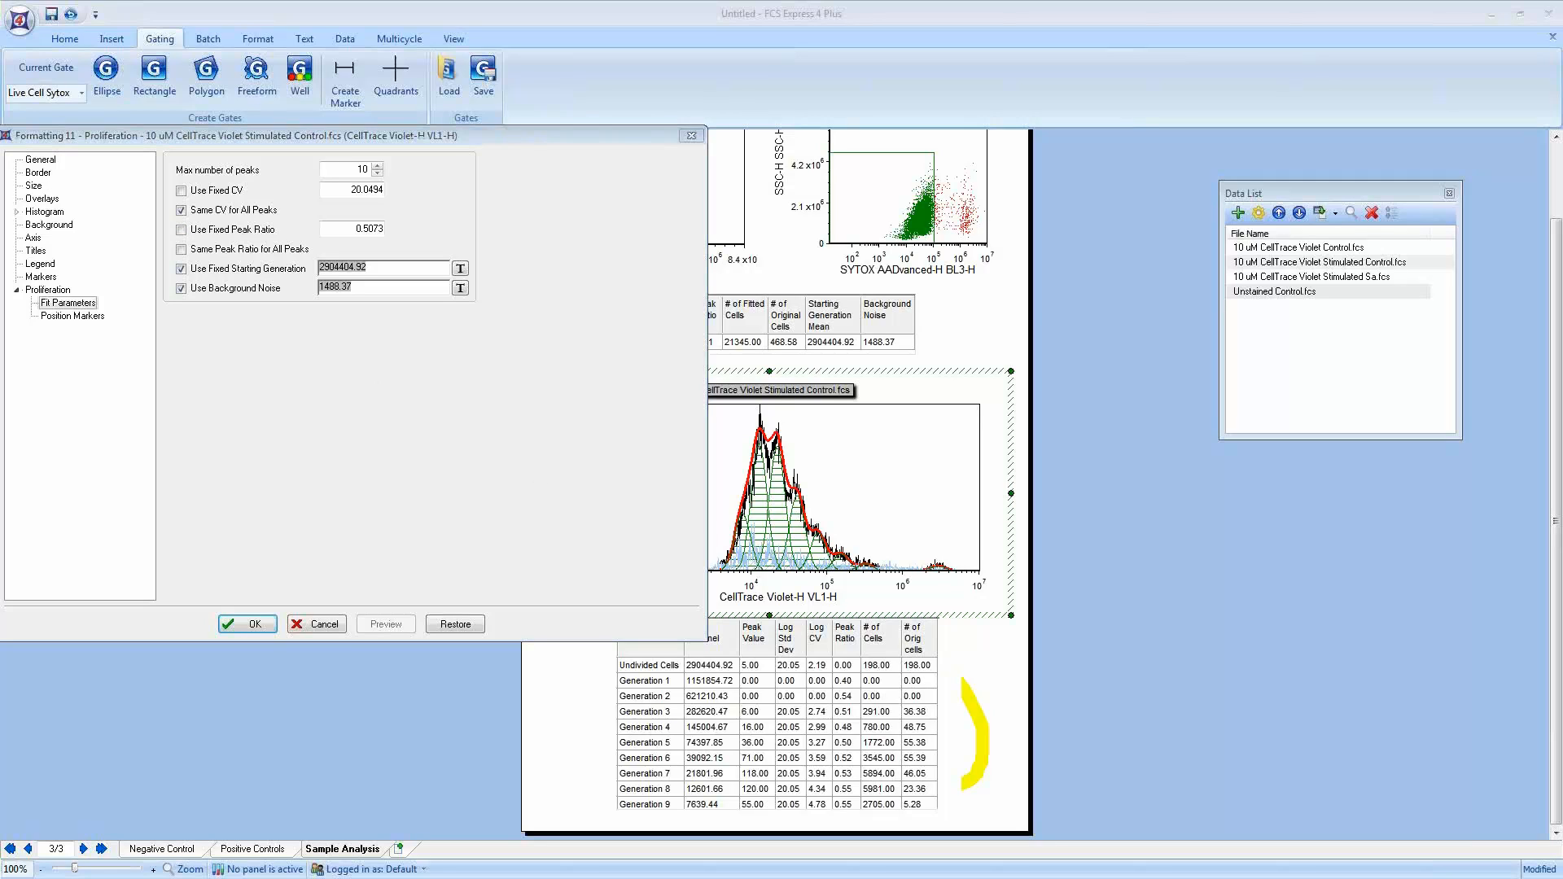
Step: Show the undivided cells peak position marker on the plot with a 1.75-point line width and preview it
click(563, 428)
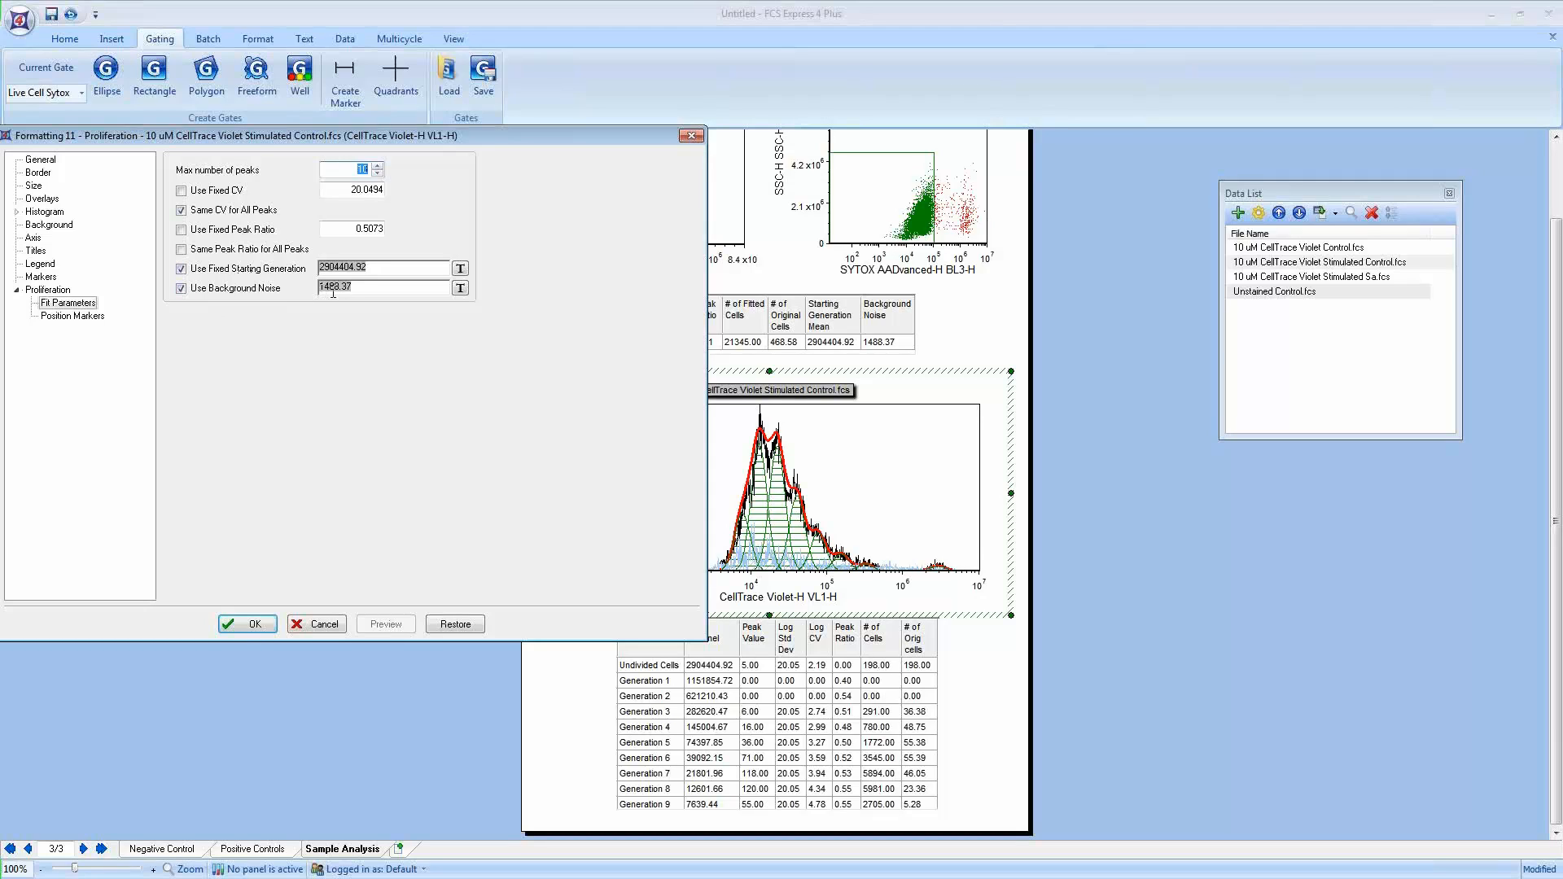
click(76, 317)
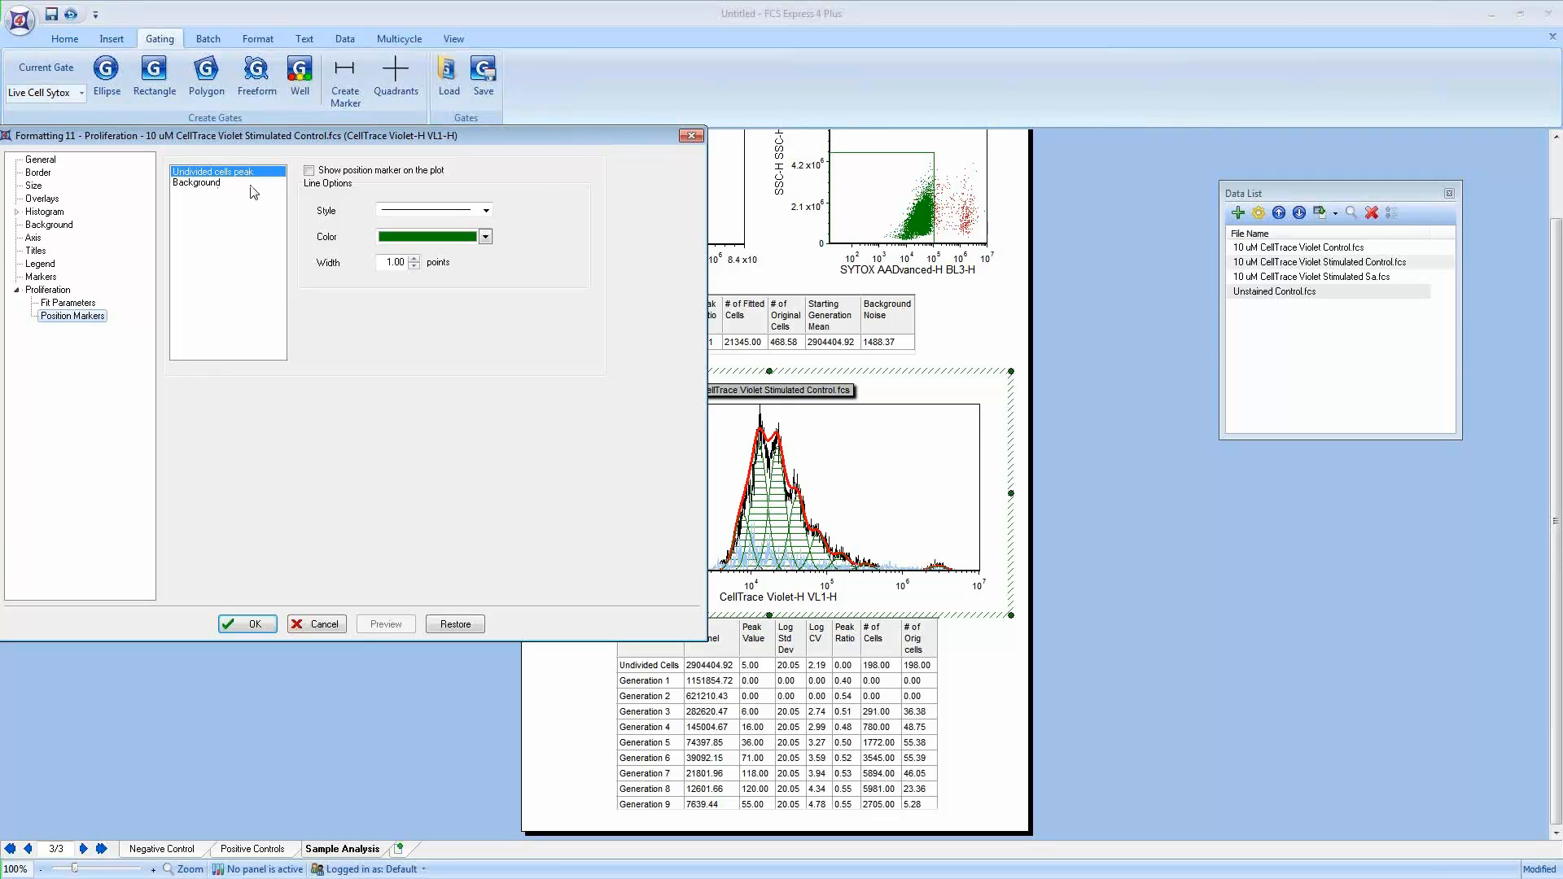
click(310, 172)
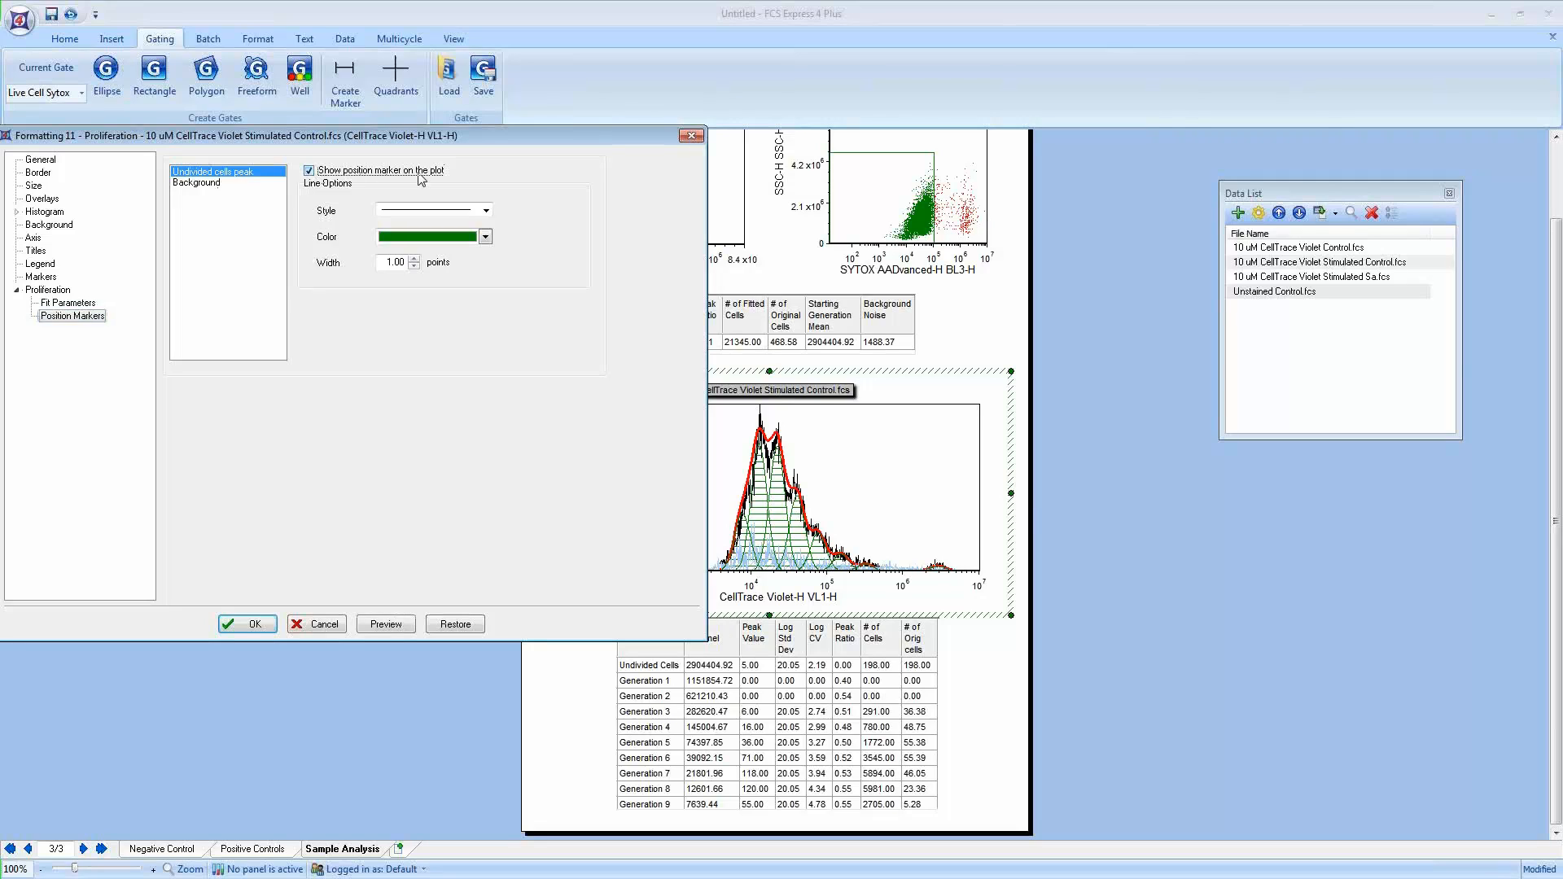
click(415, 259)
click(403, 626)
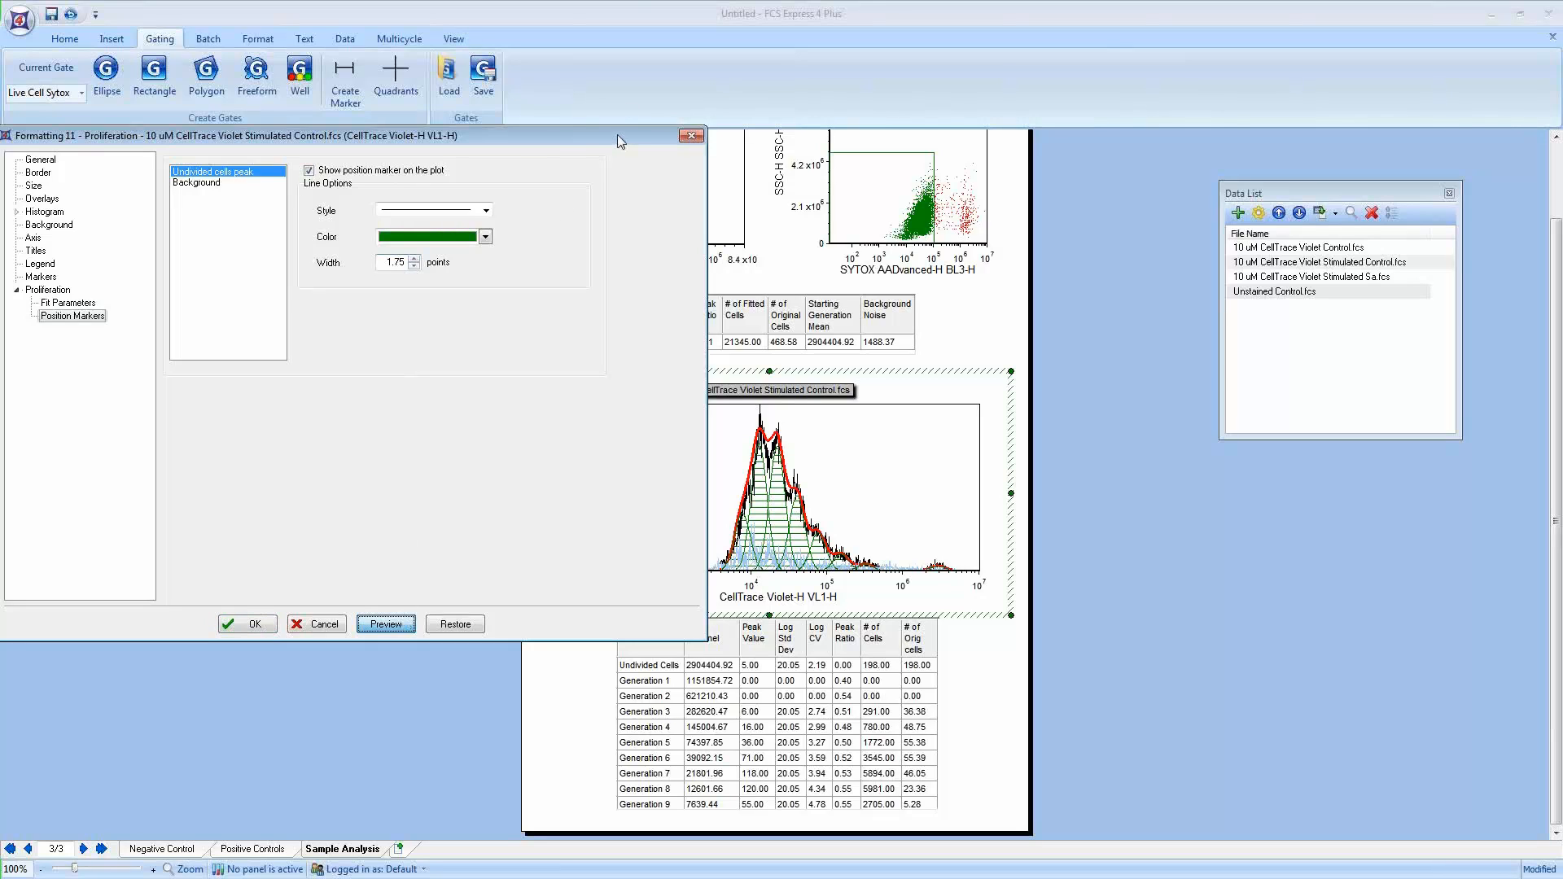
mouse_move(618, 137)
mouse_down()
mouse_move(543, 138)
mouse_move(609, 138)
mouse_up()
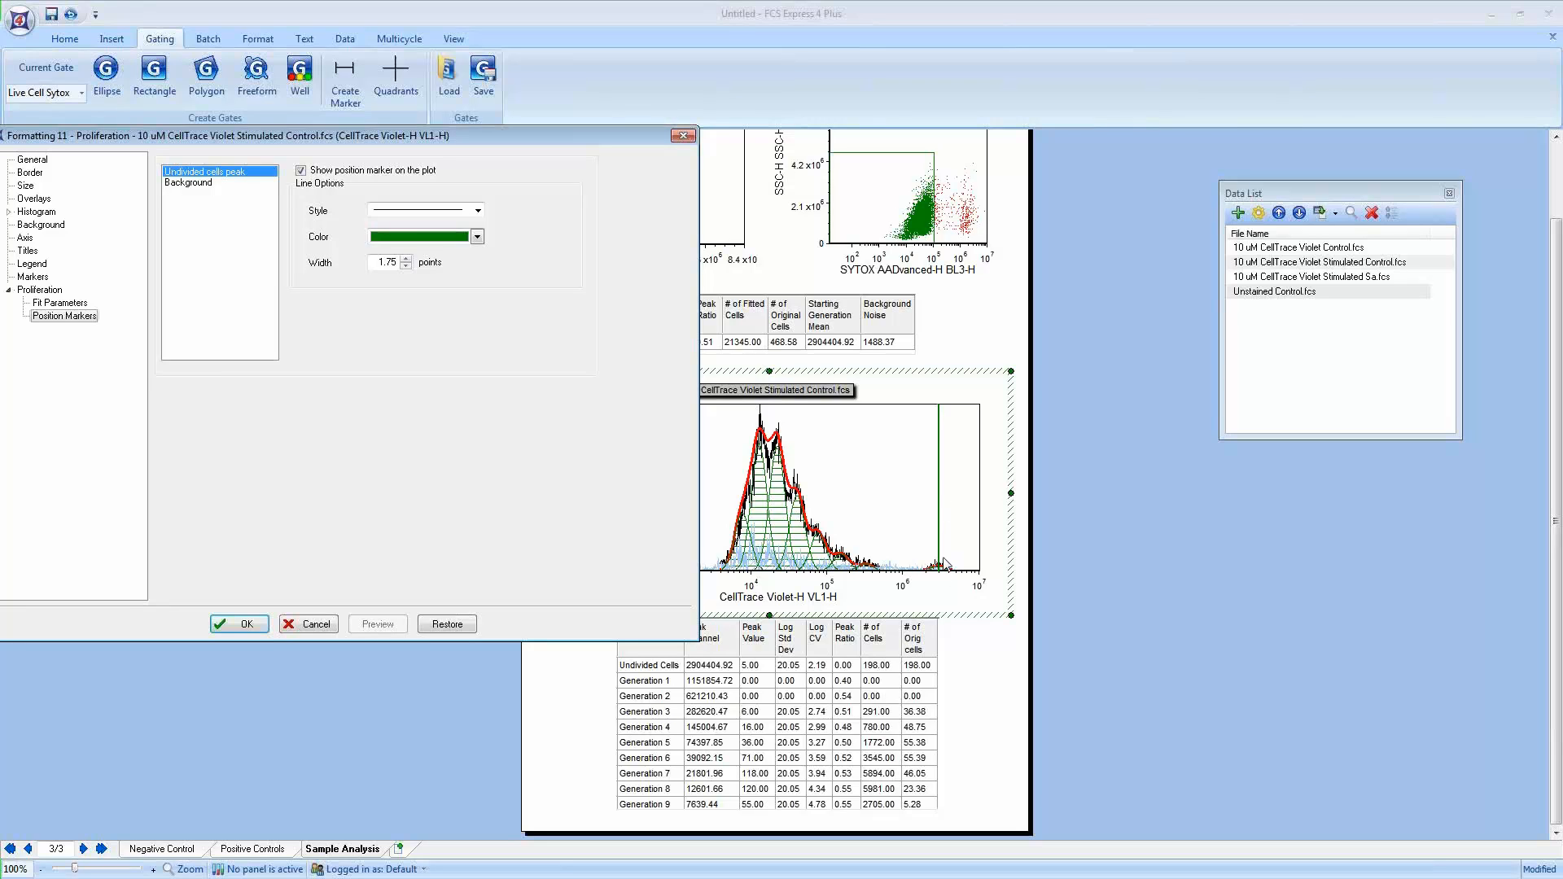
Step: Show the background position marker in orange with a 1.75-point width, preview, and apply the formatting
click(200, 186)
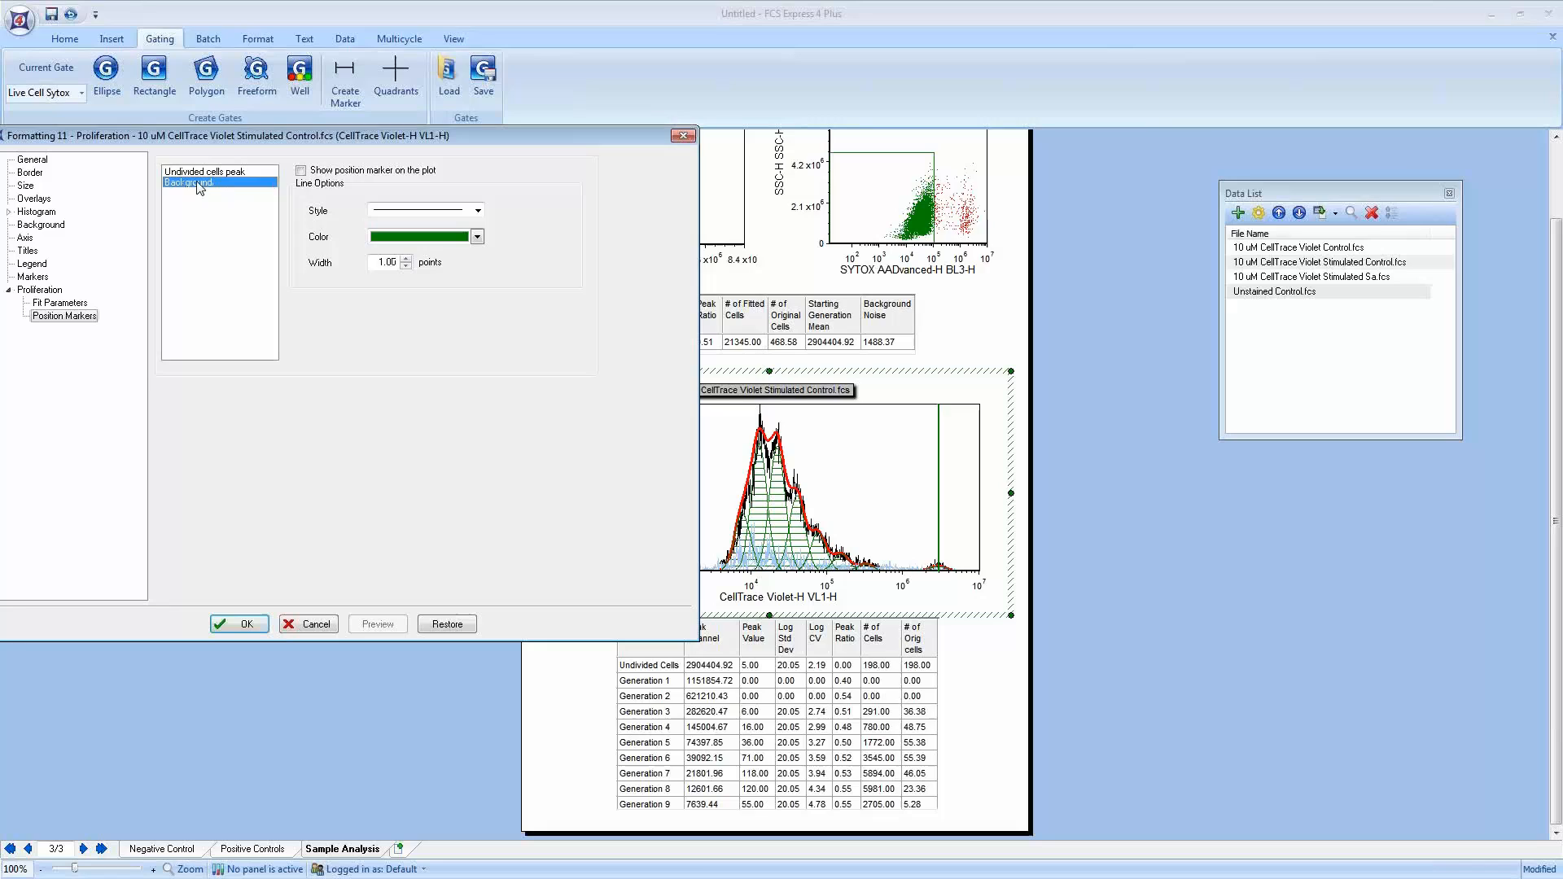
click(302, 173)
click(477, 237)
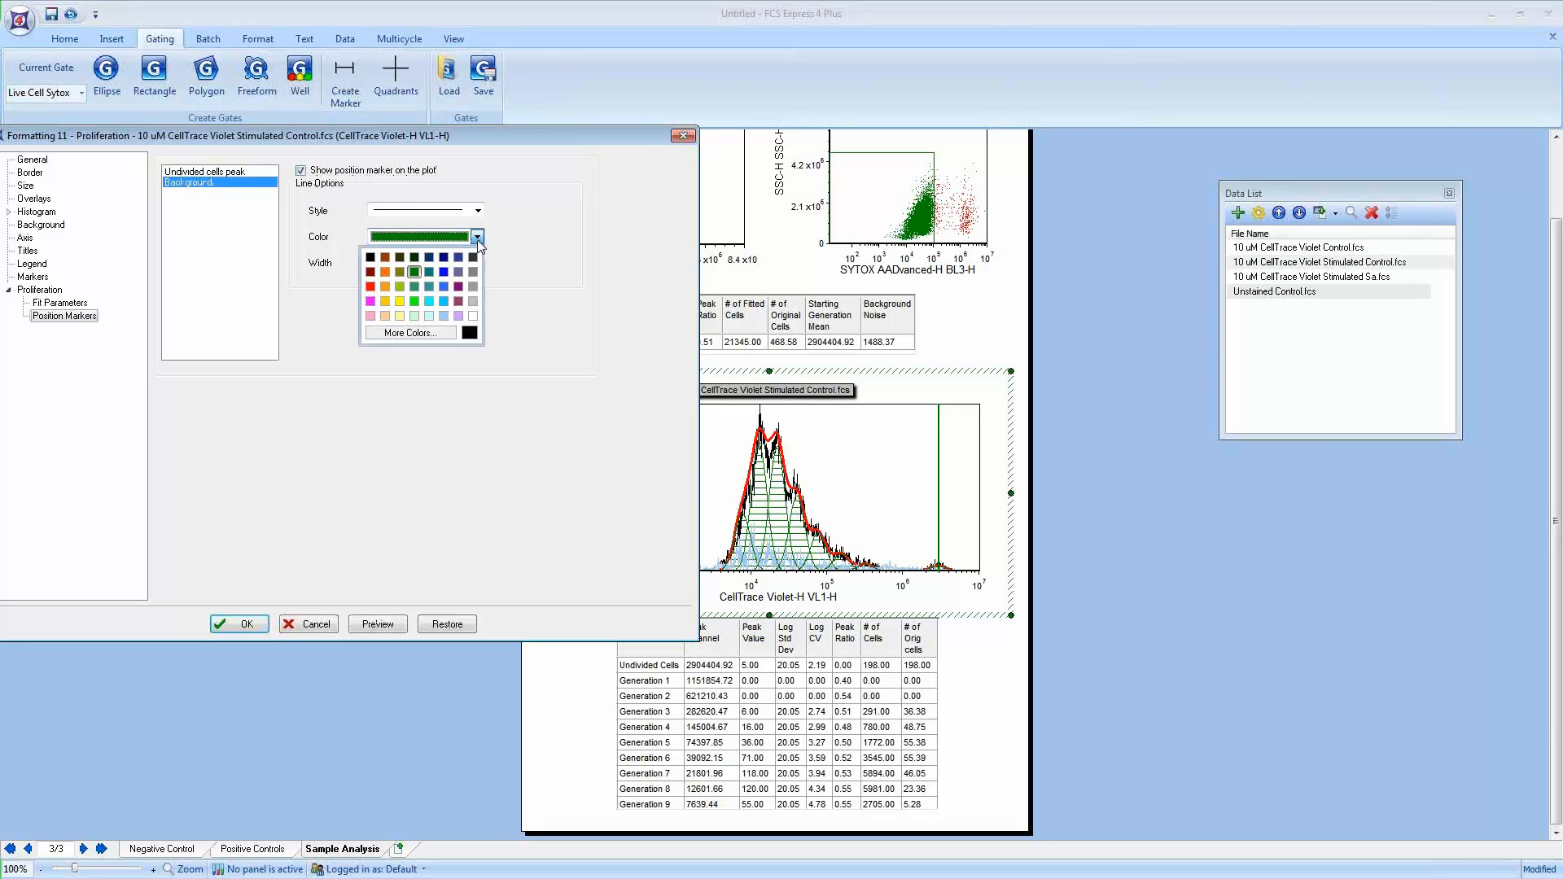
click(385, 273)
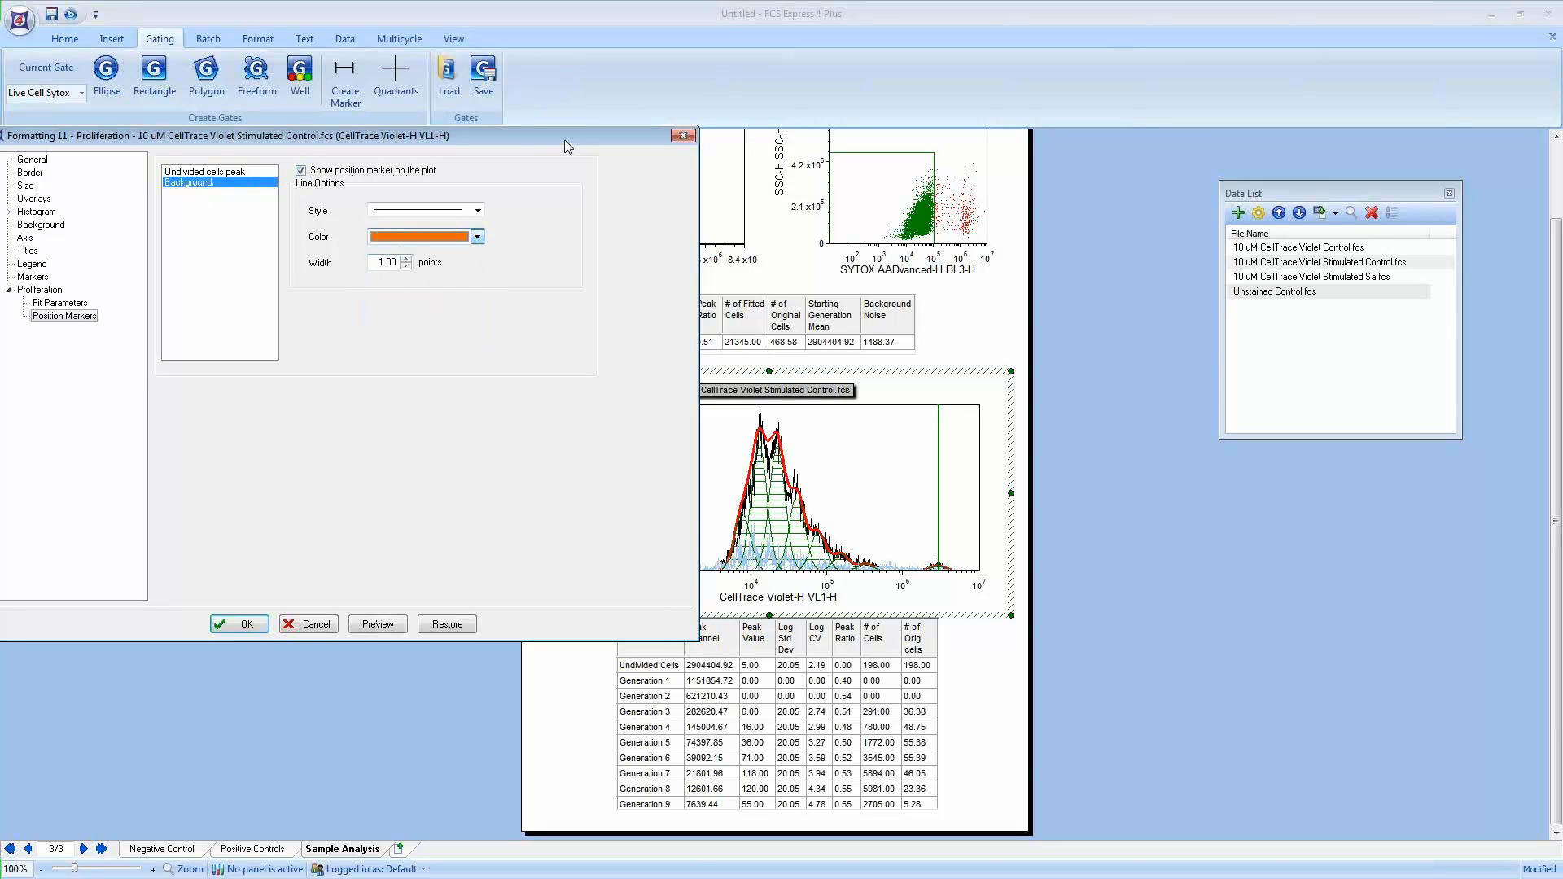
drag(564, 139, 422, 144)
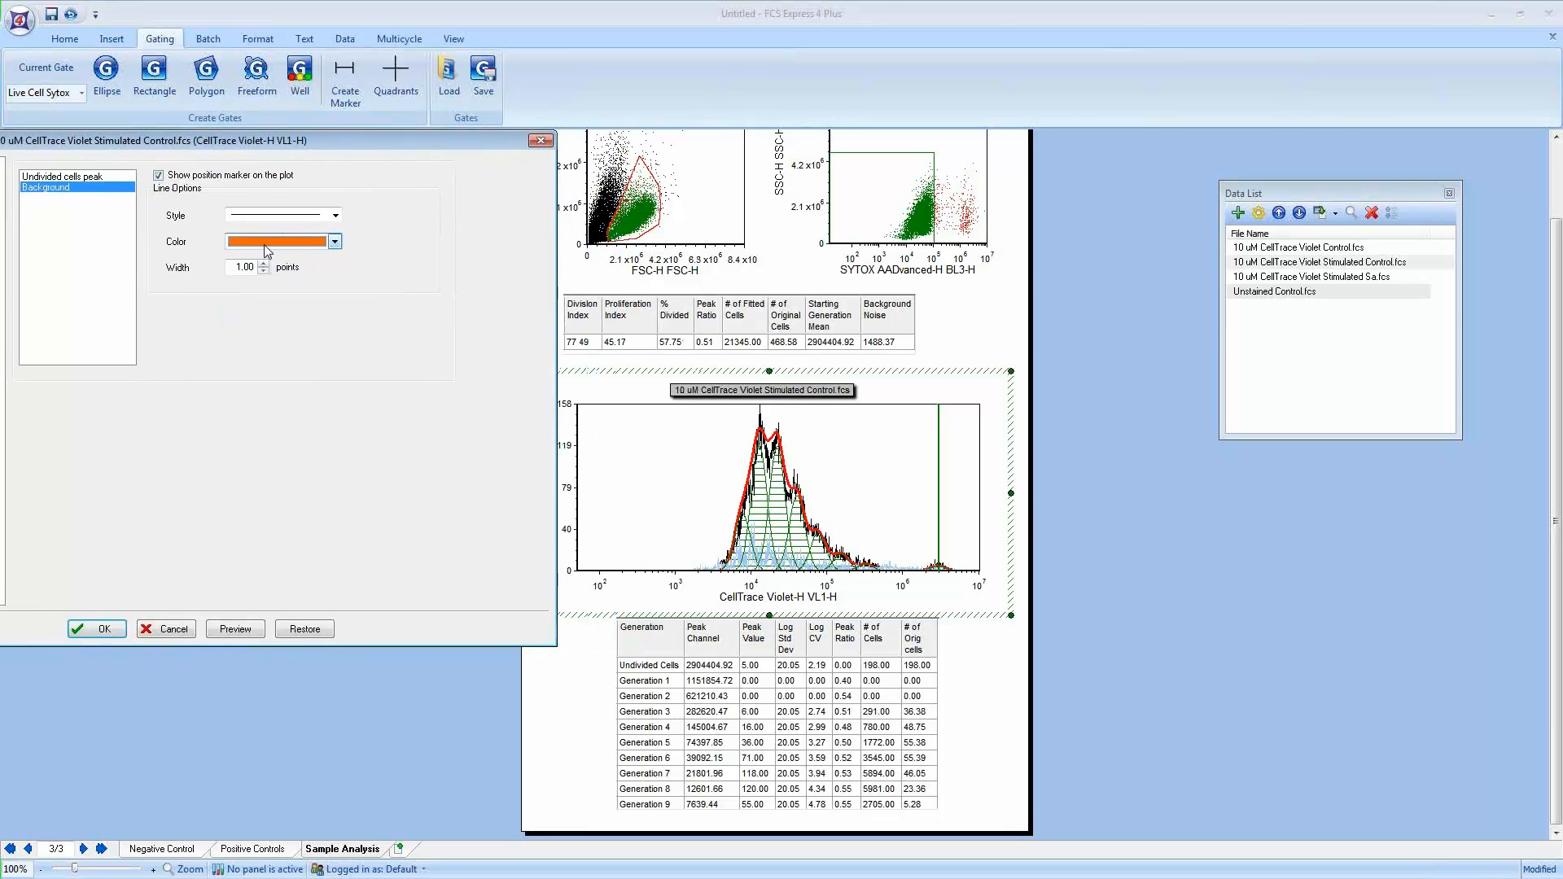
click(263, 264)
click(263, 264)
click(263, 264)
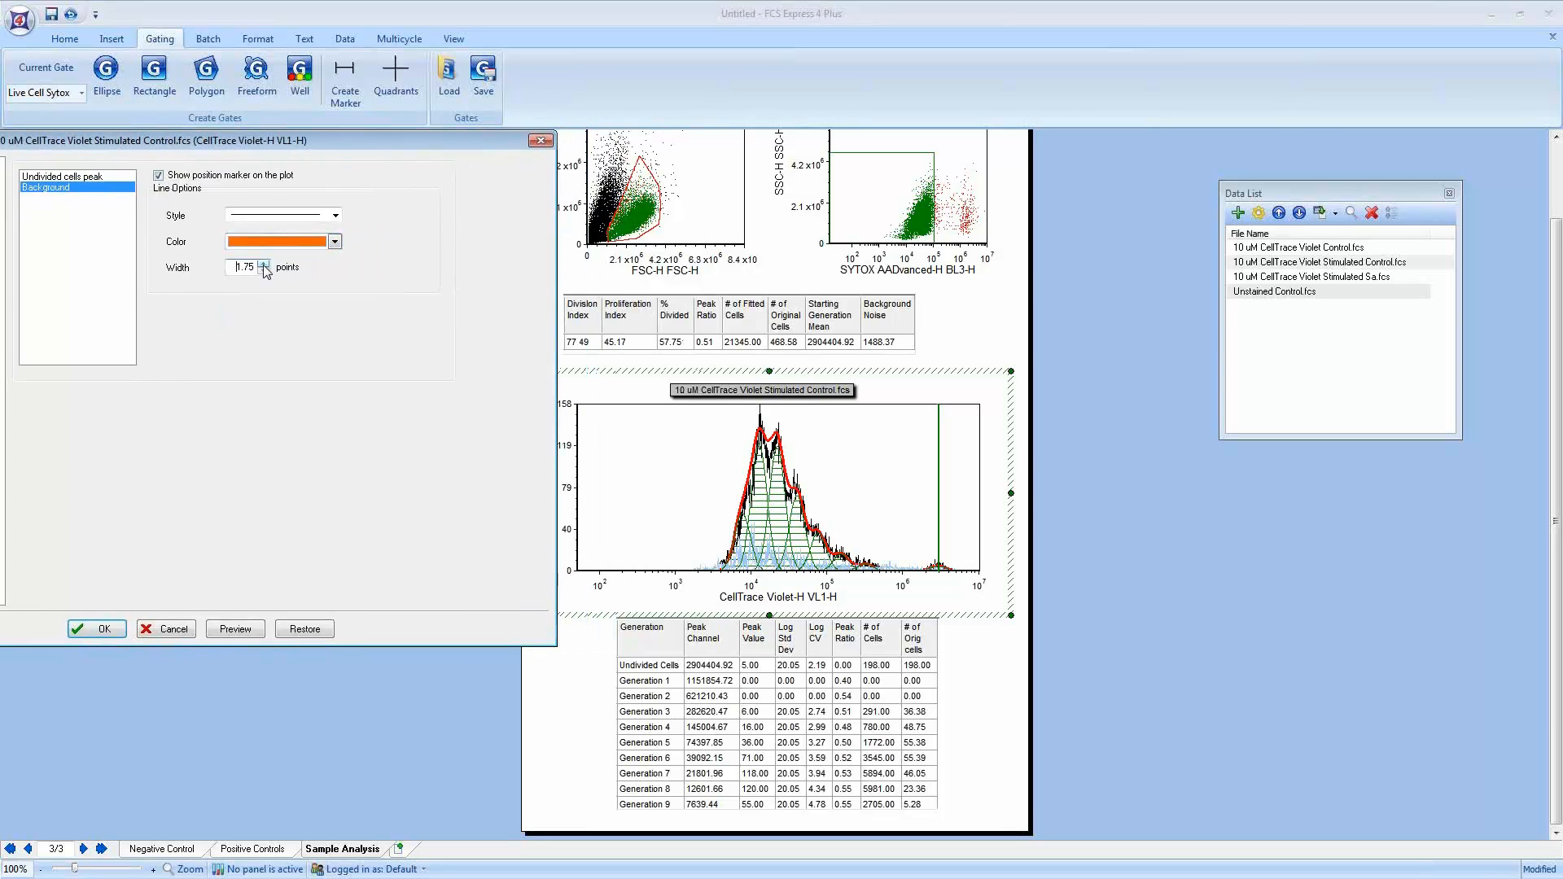
click(236, 634)
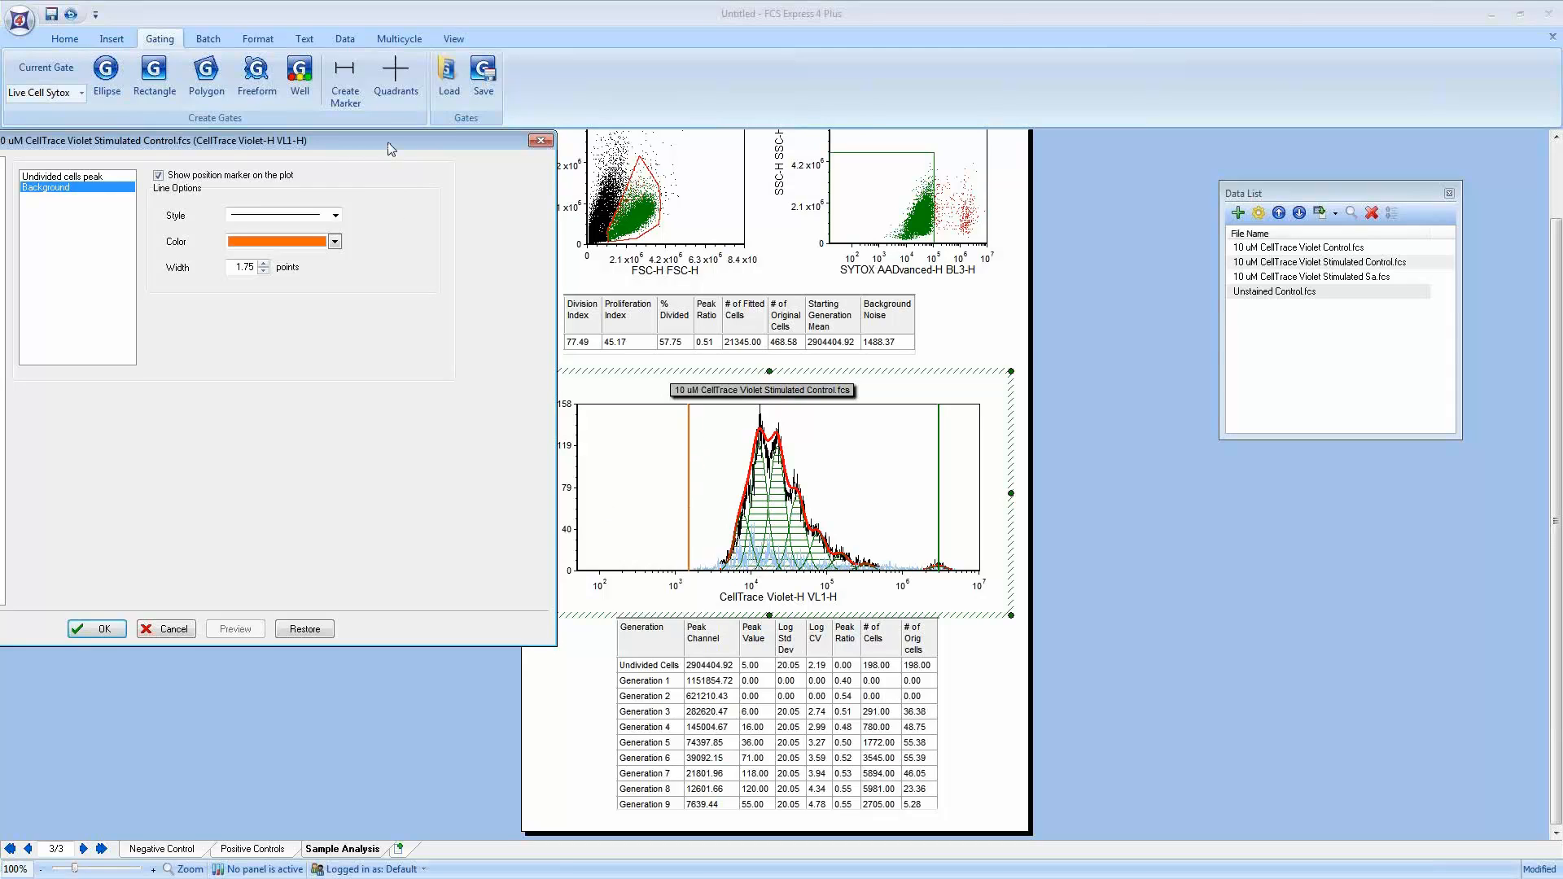
drag(389, 141, 563, 125)
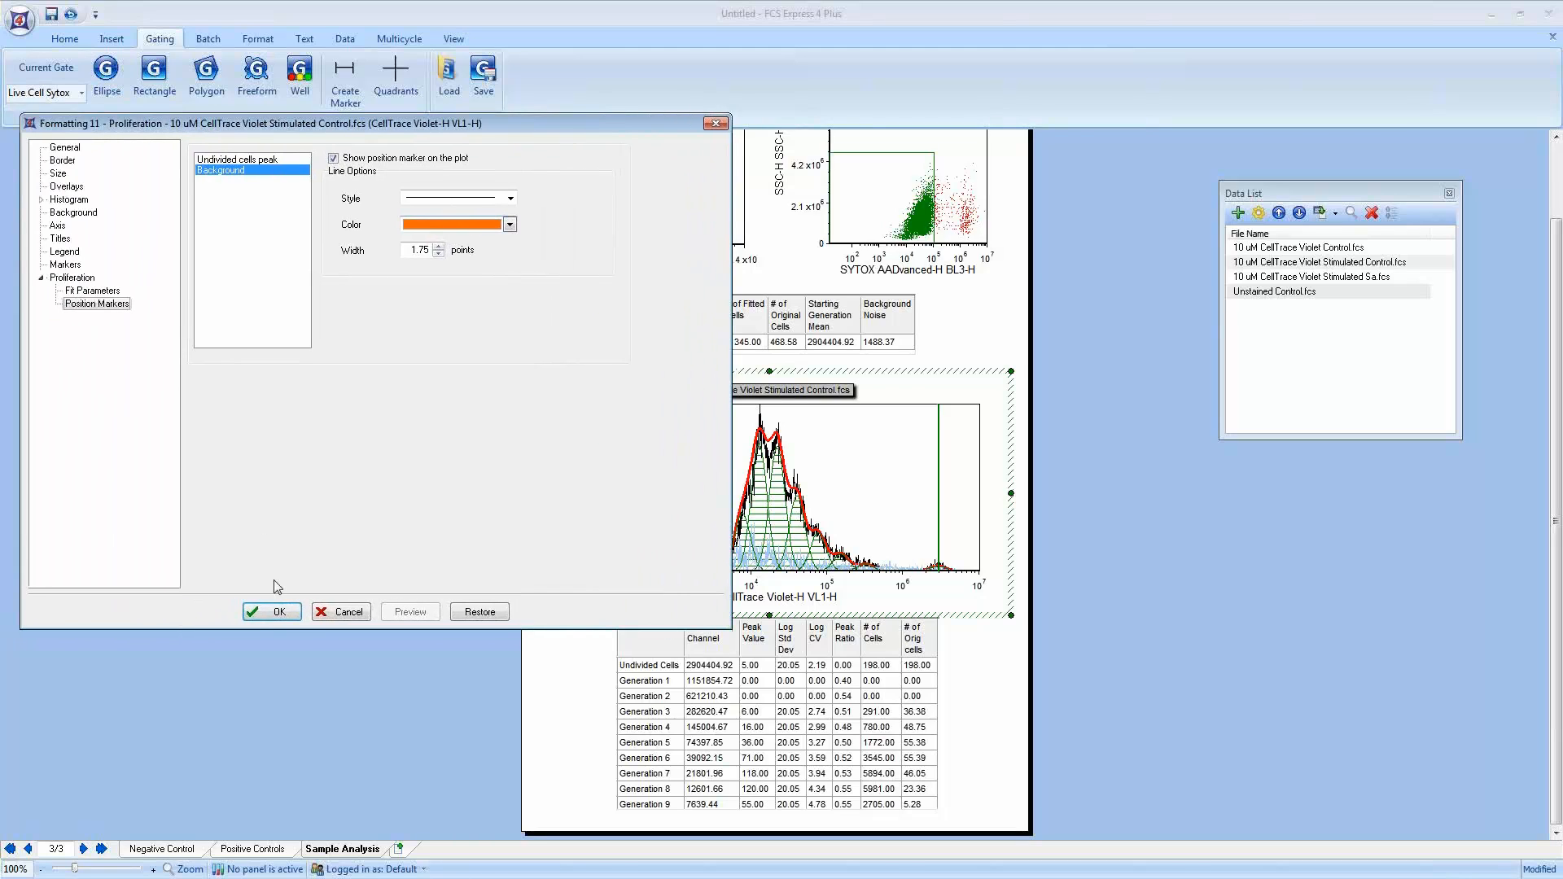
click(277, 612)
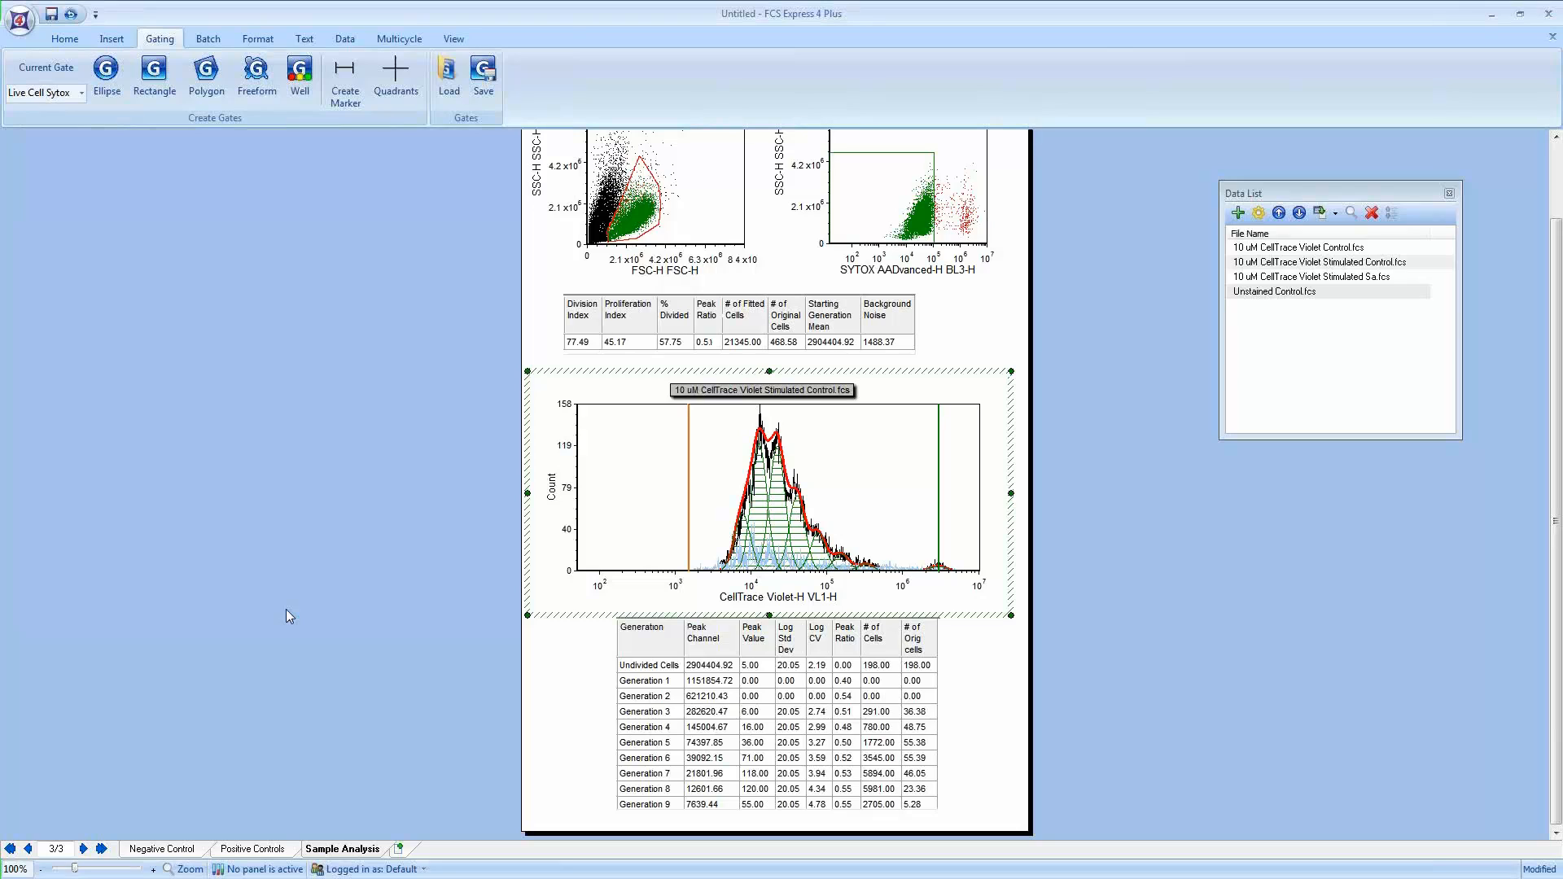
Step: Open the proliferation plot's formatting and review the overlay settings of the undivided cells and generation overlays
click(364, 529)
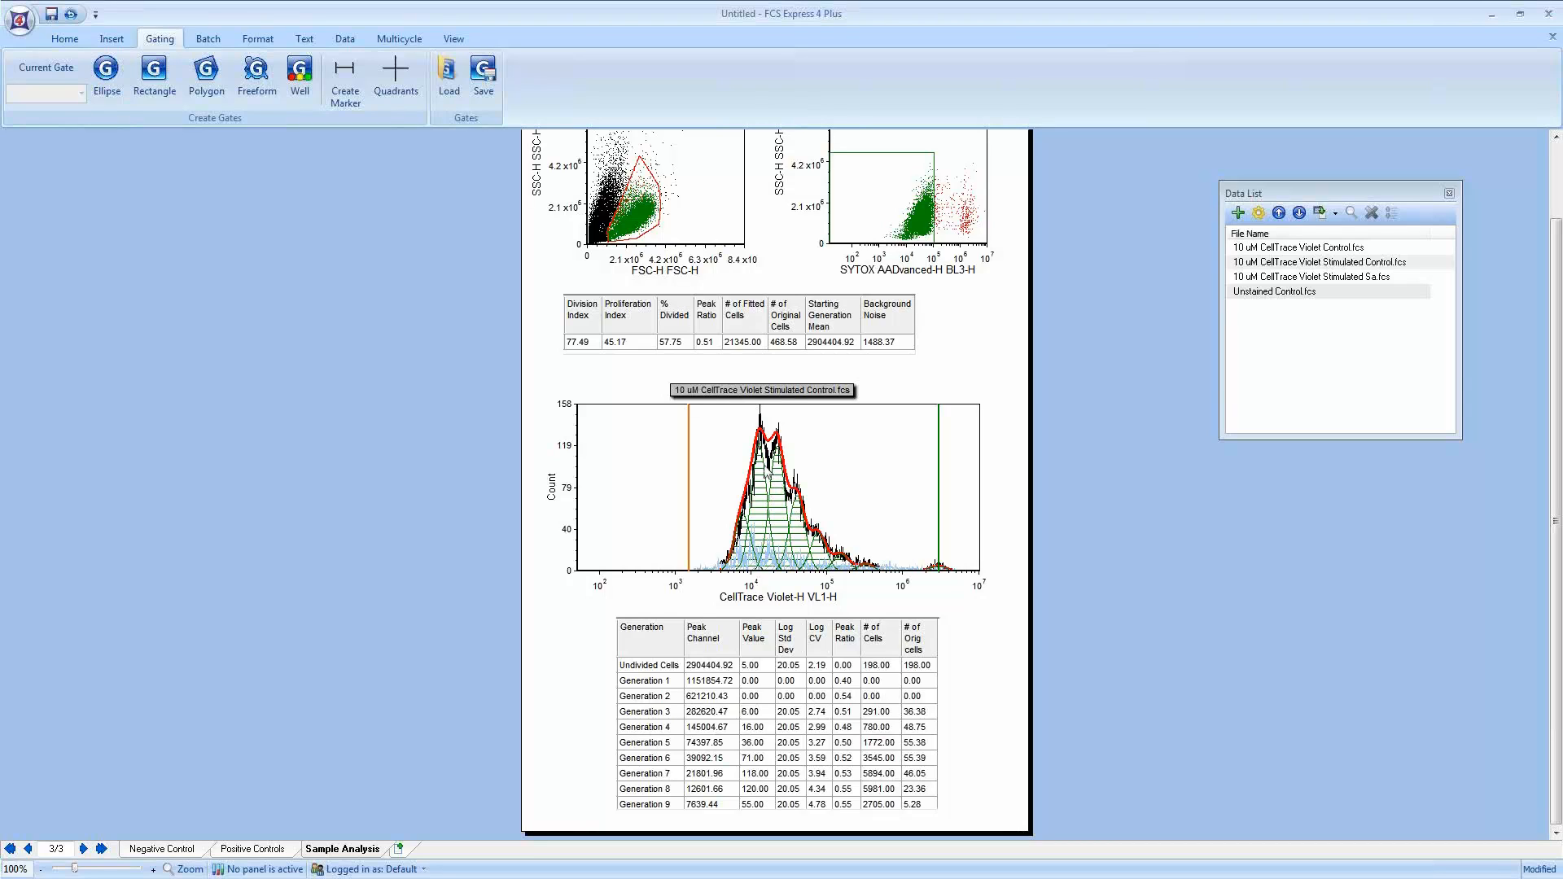
click(771, 487)
right_click(771, 487)
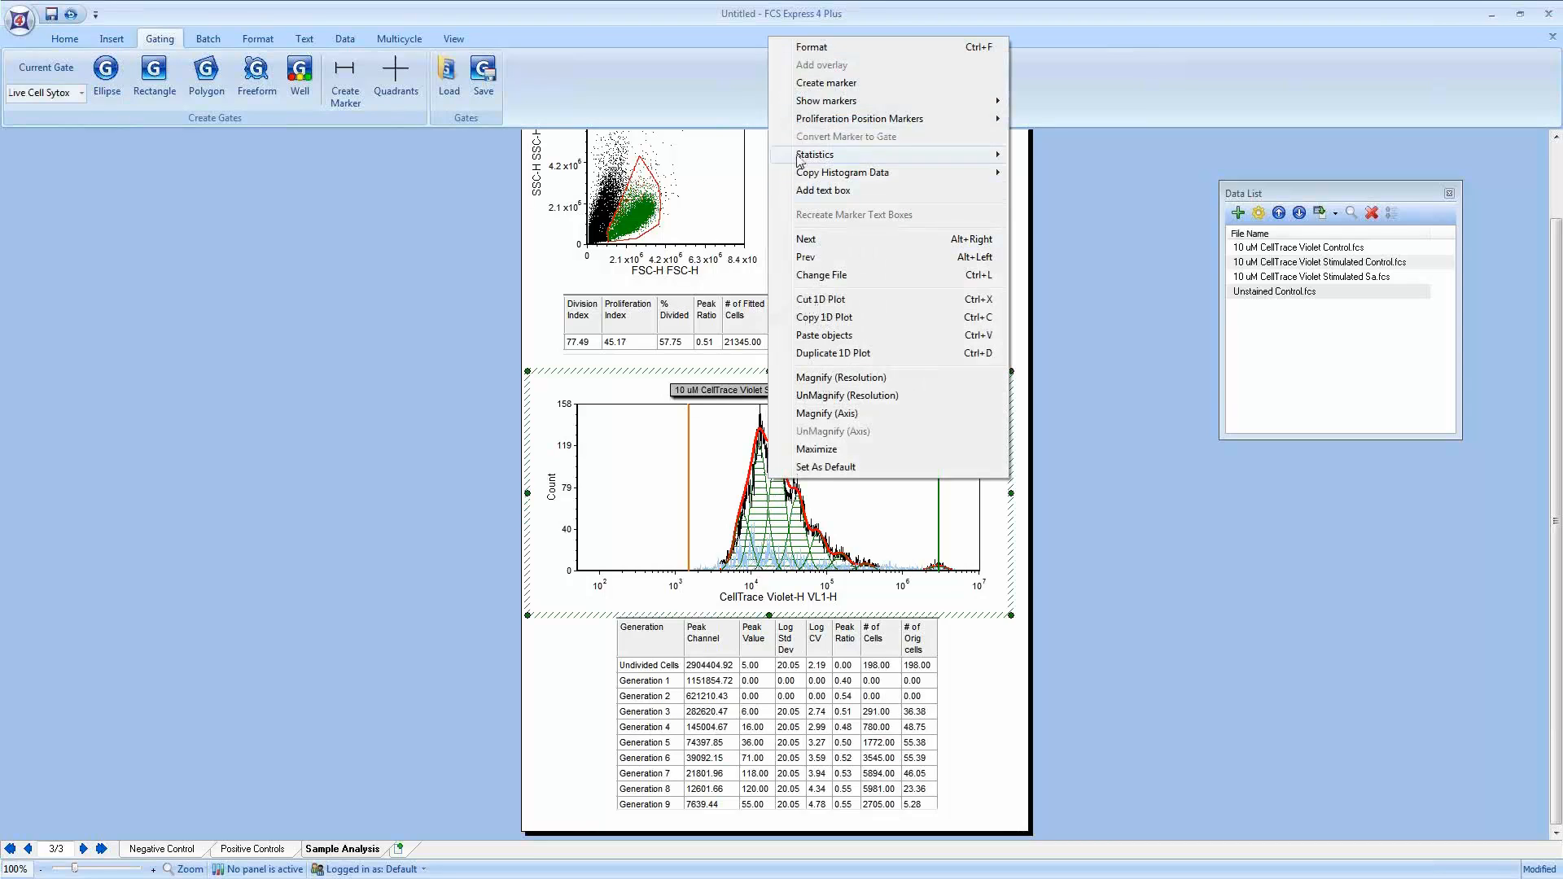
click(829, 49)
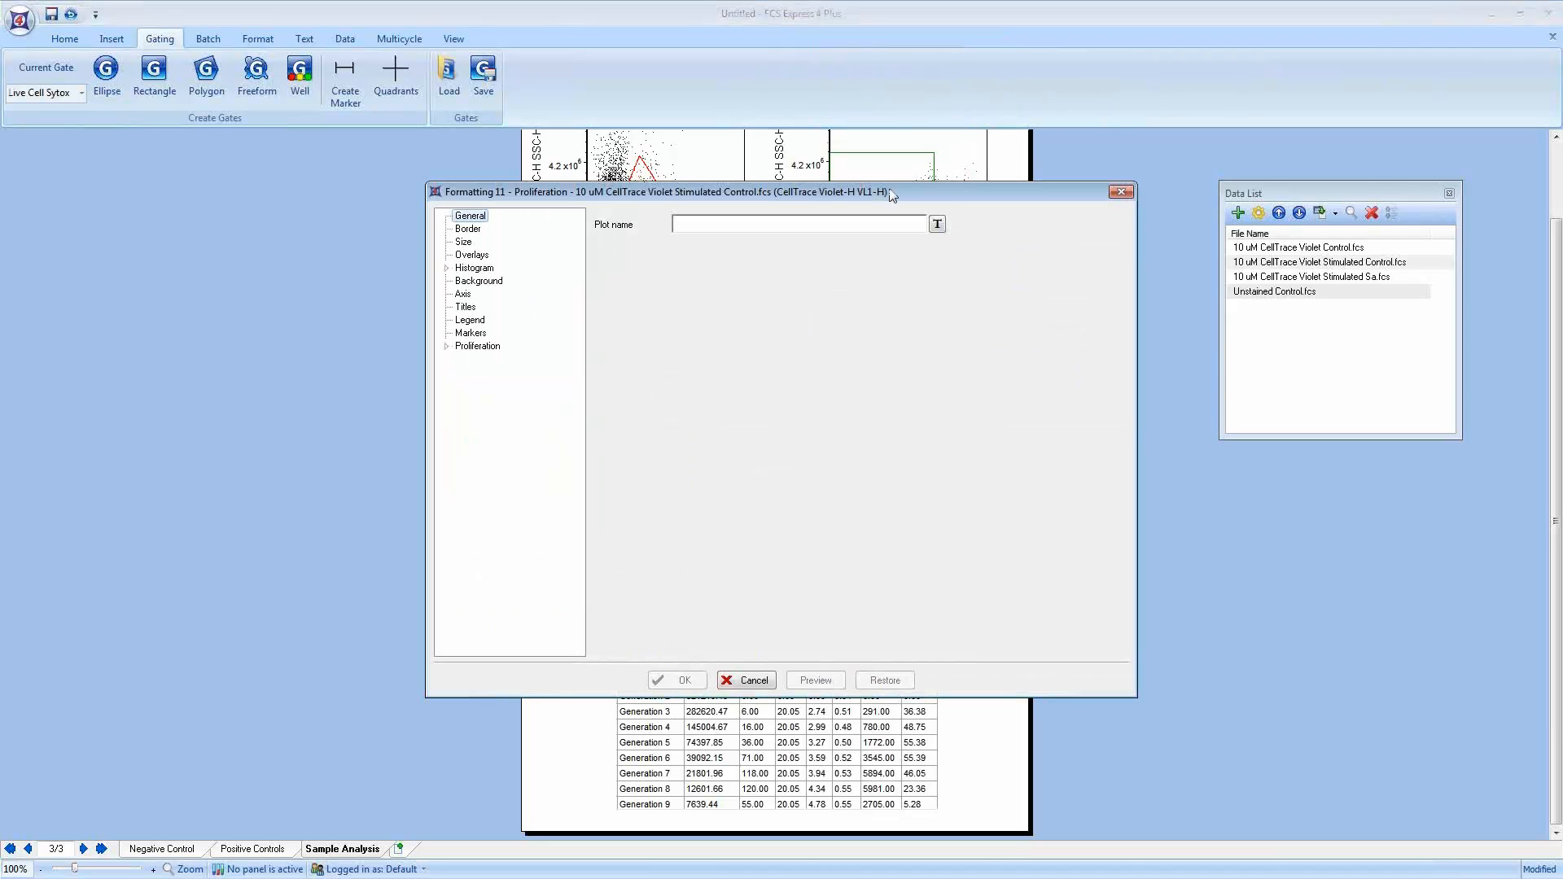
drag(939, 193, 540, 148)
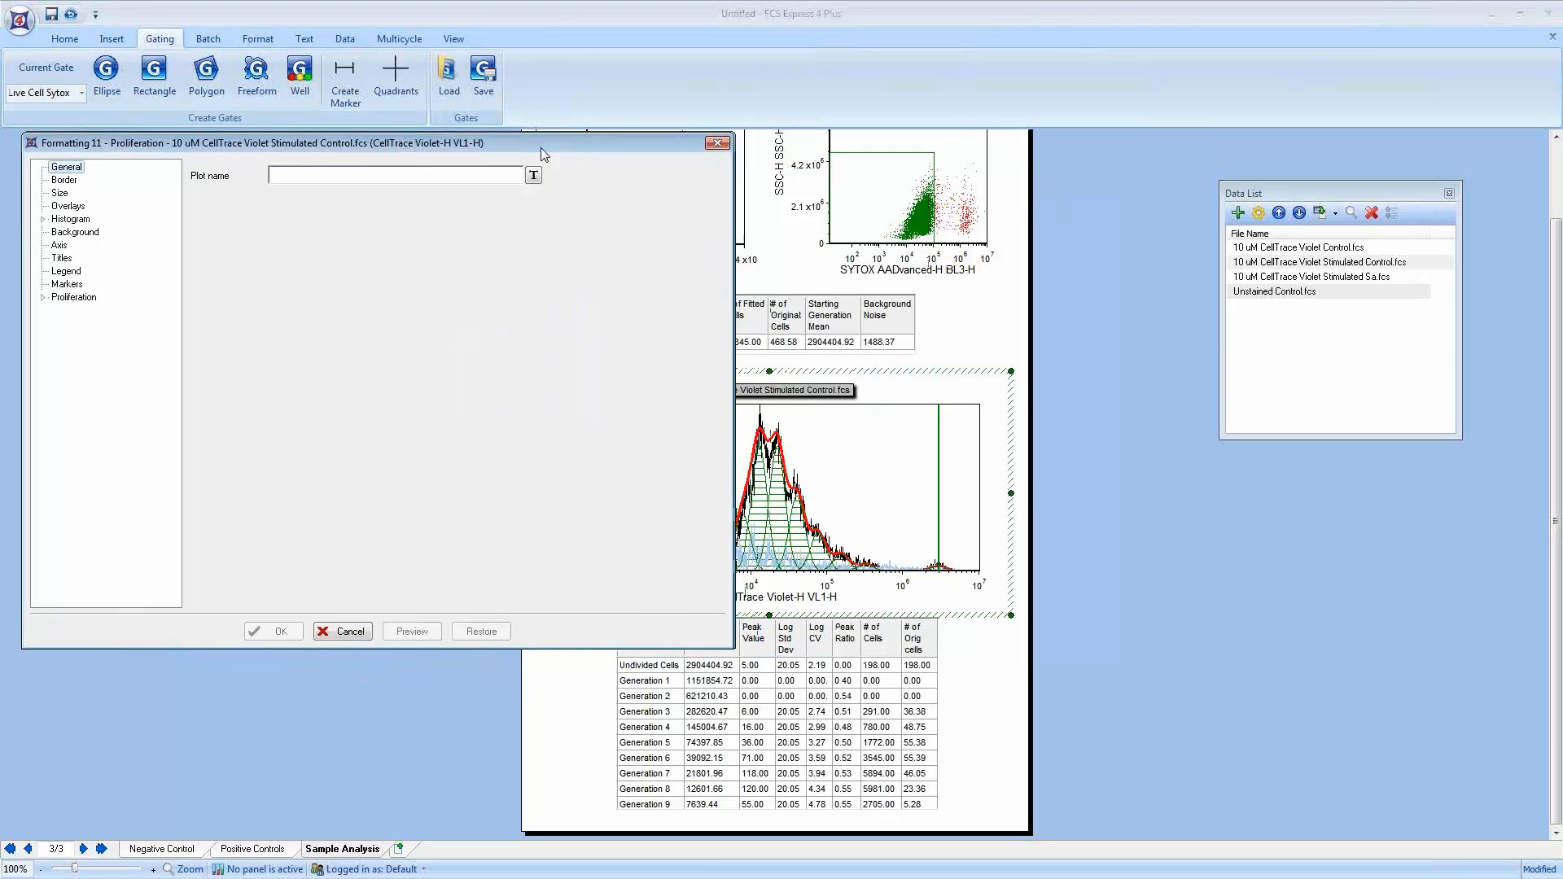
click(72, 206)
click(250, 213)
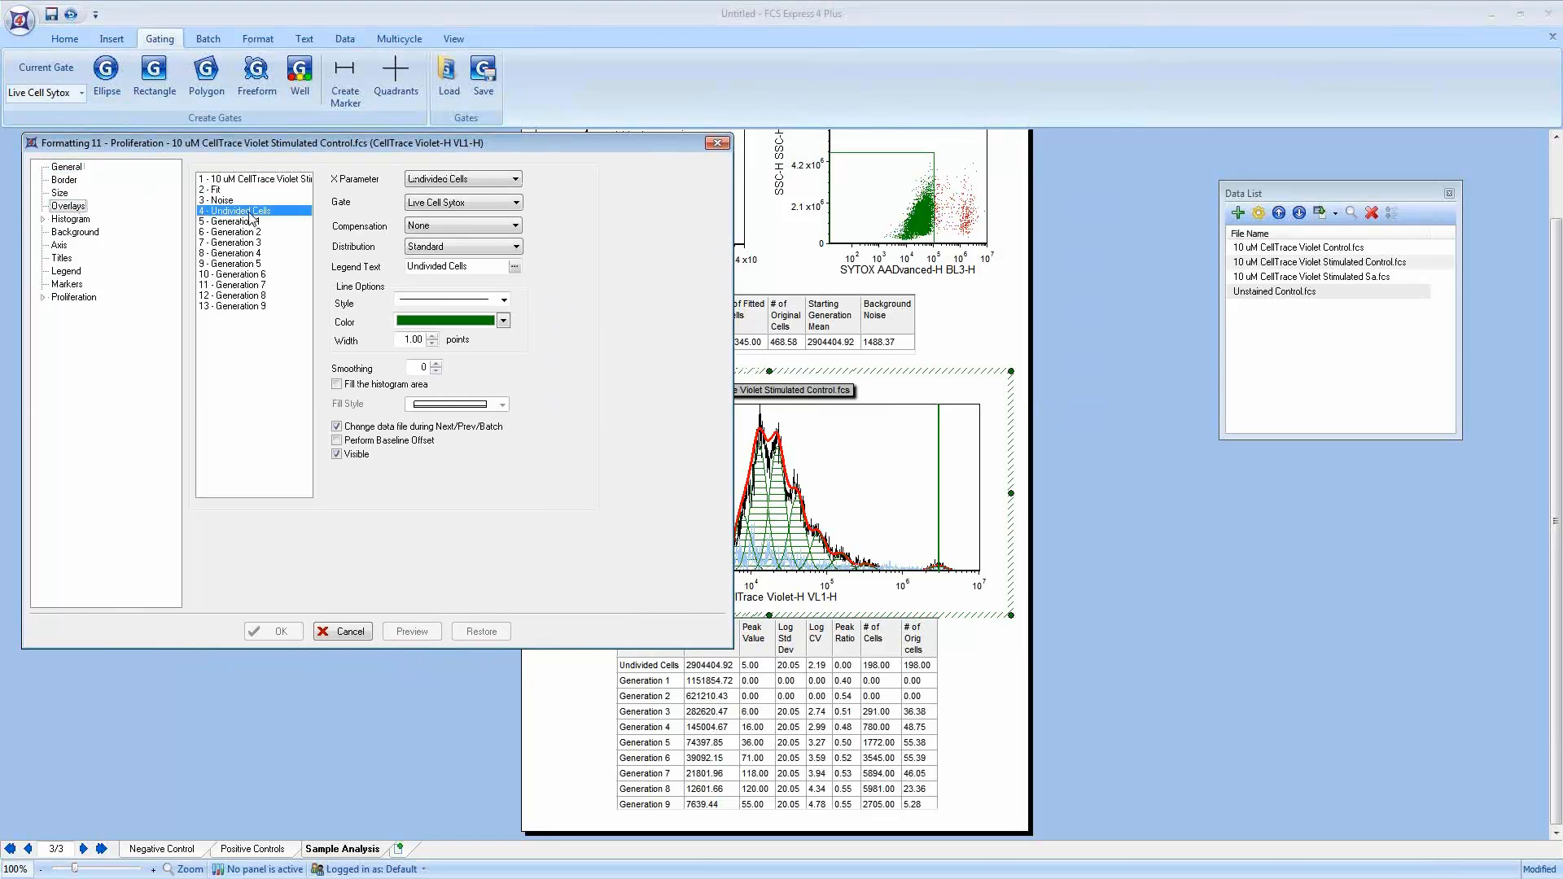
click(250, 221)
click(250, 233)
click(249, 253)
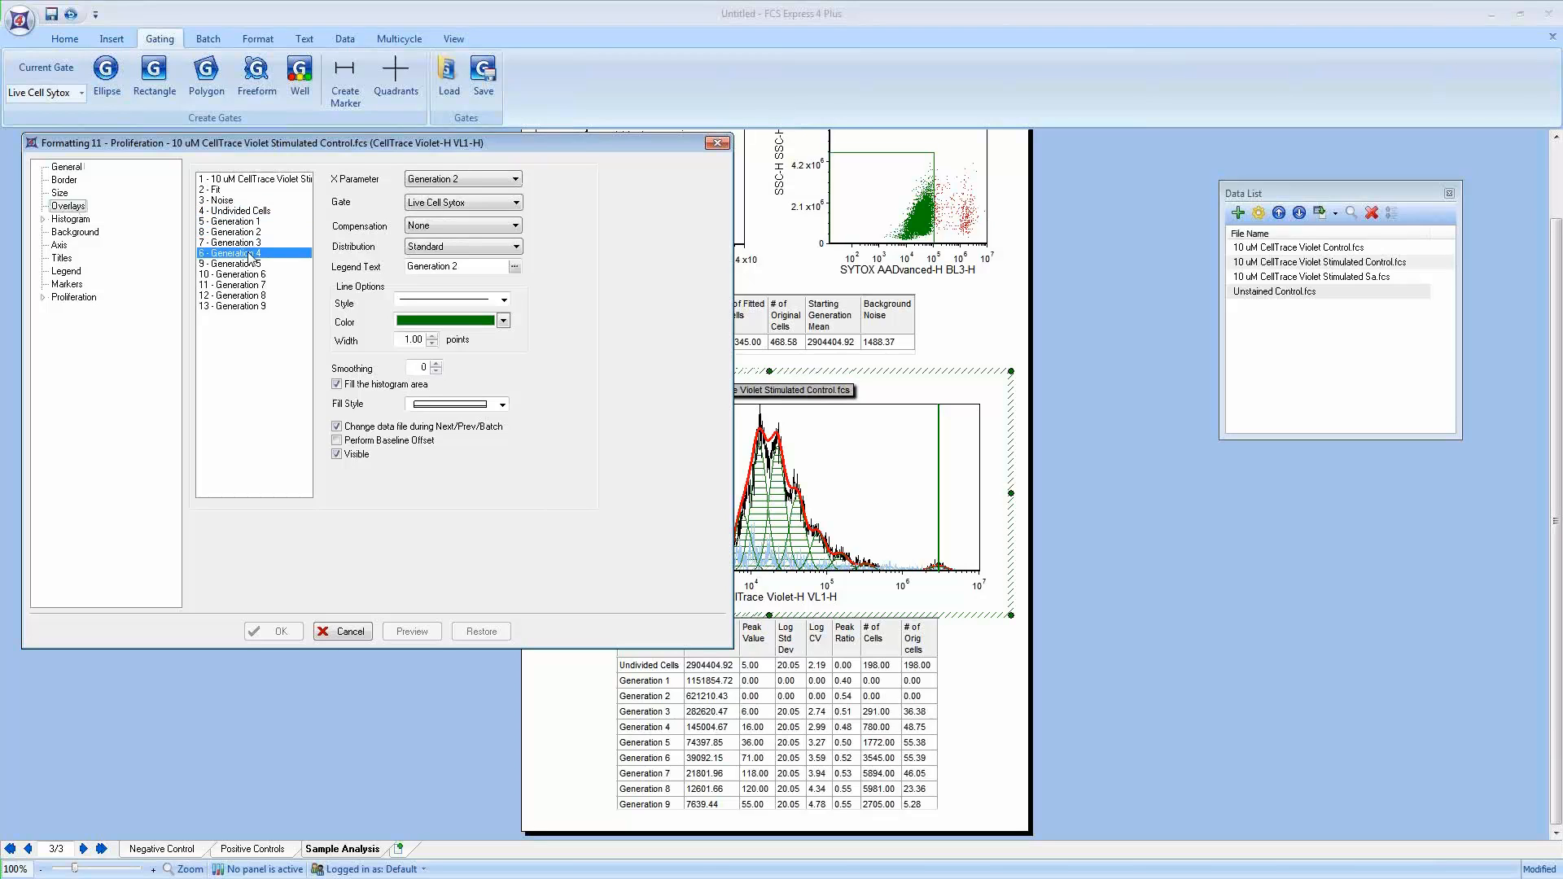
click(248, 212)
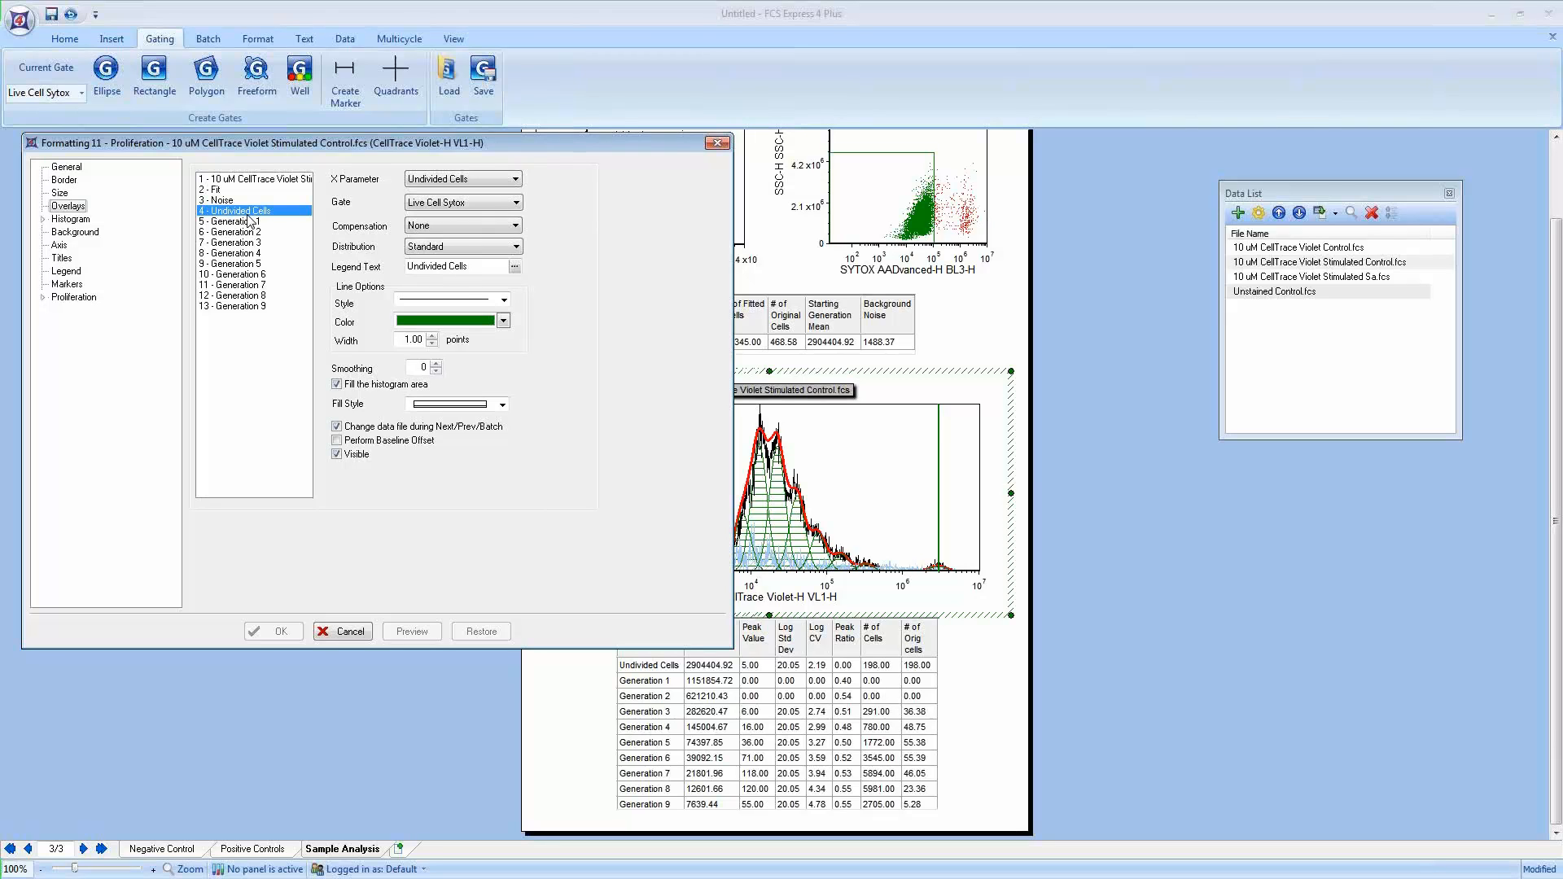
Step: Set the Undivided Cells overlay's fill style to solid
click(450, 406)
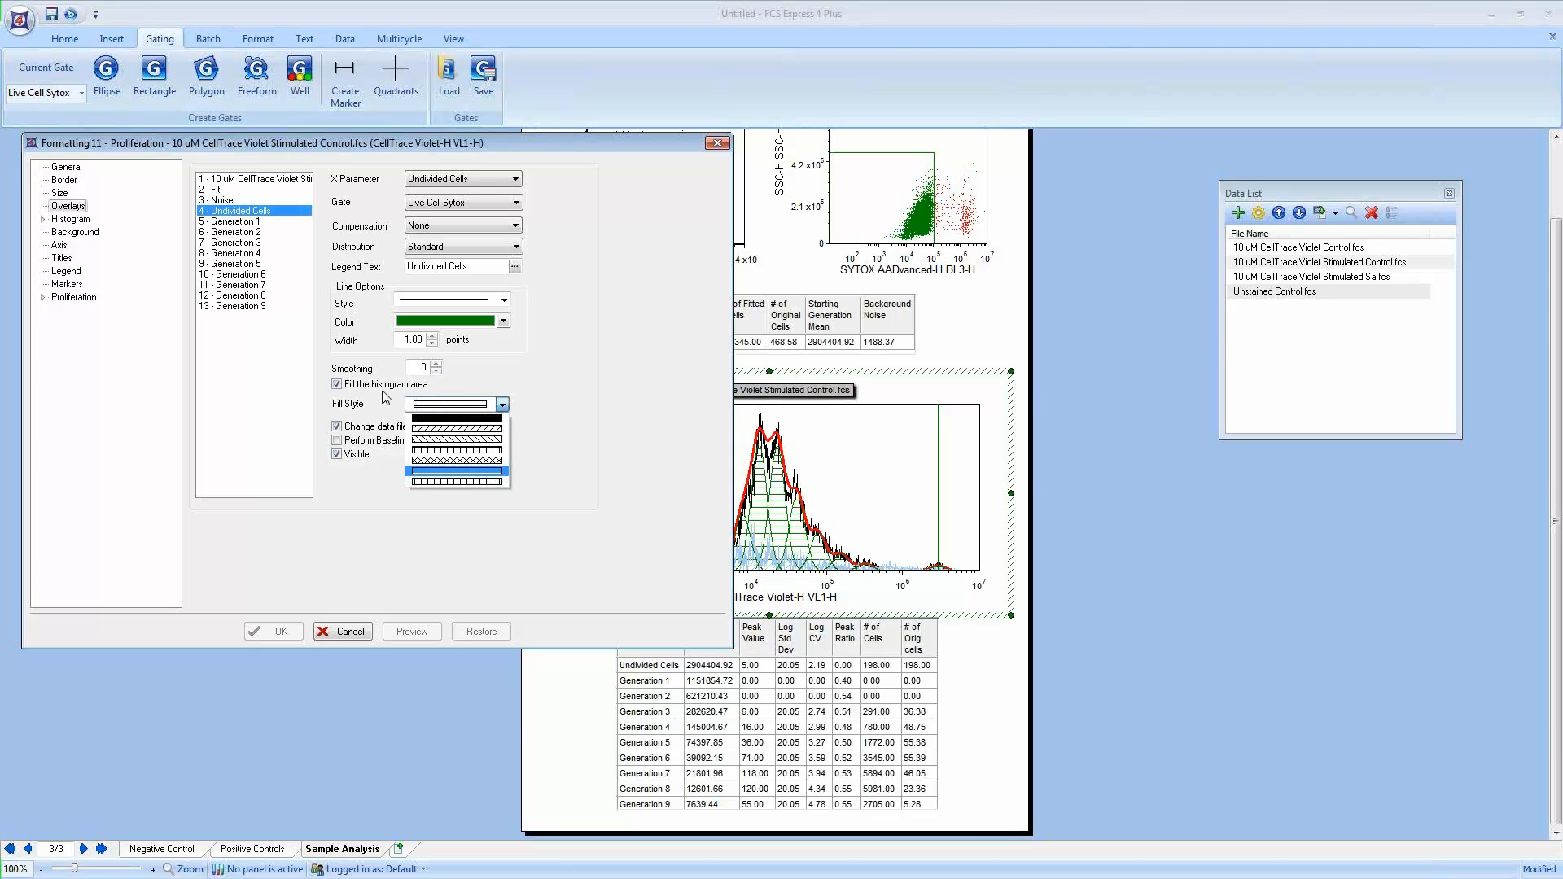
click(446, 419)
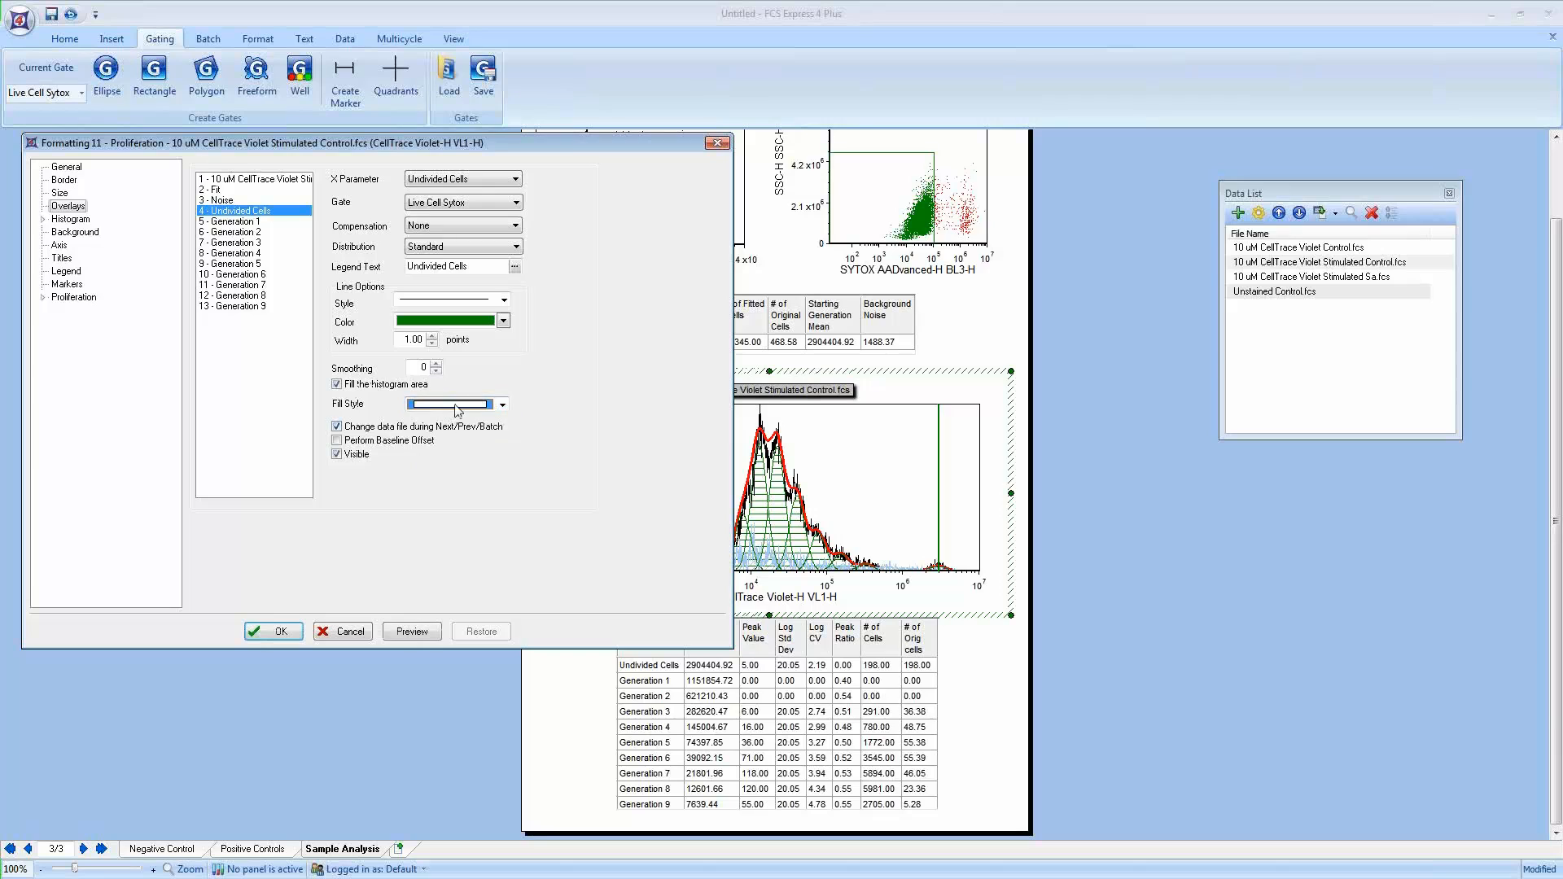
click(480, 404)
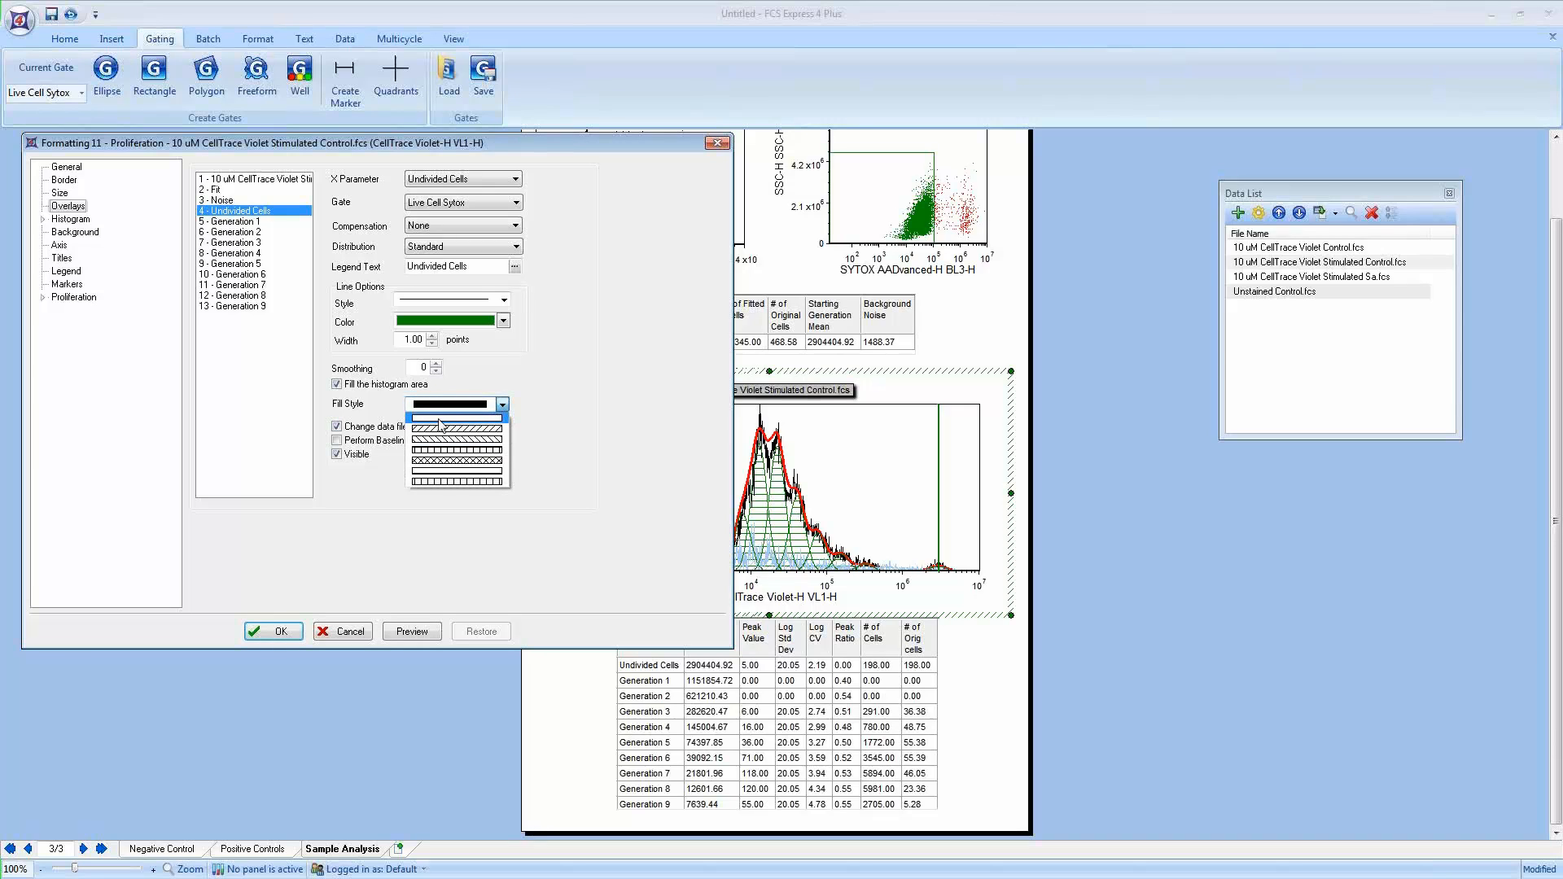
click(439, 419)
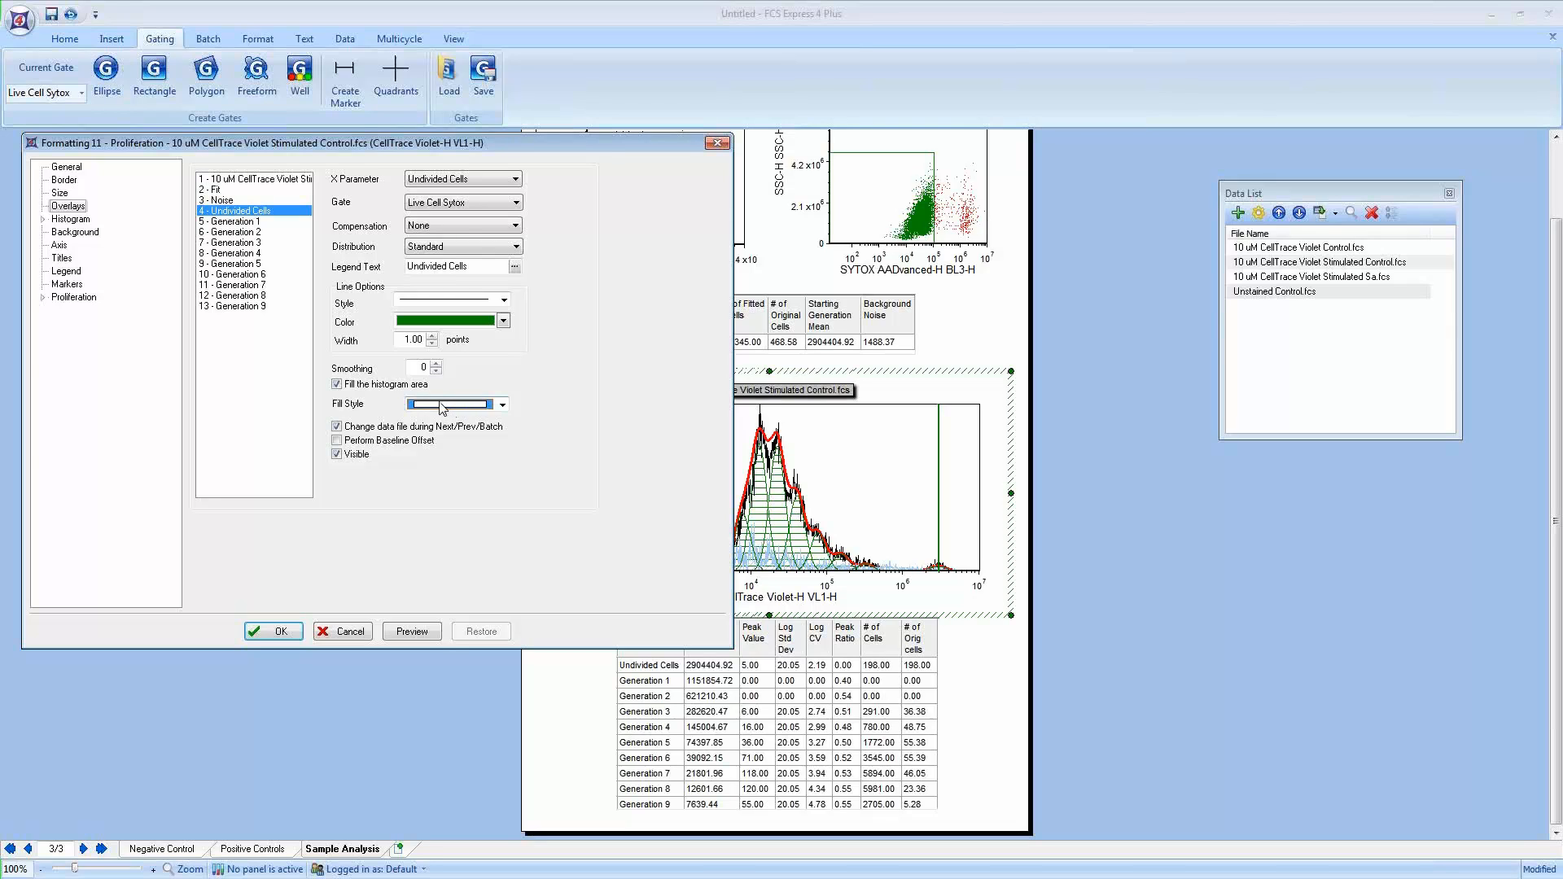
Step: Give the Generation 1 overlay an orange color and a solid fill style
click(256, 223)
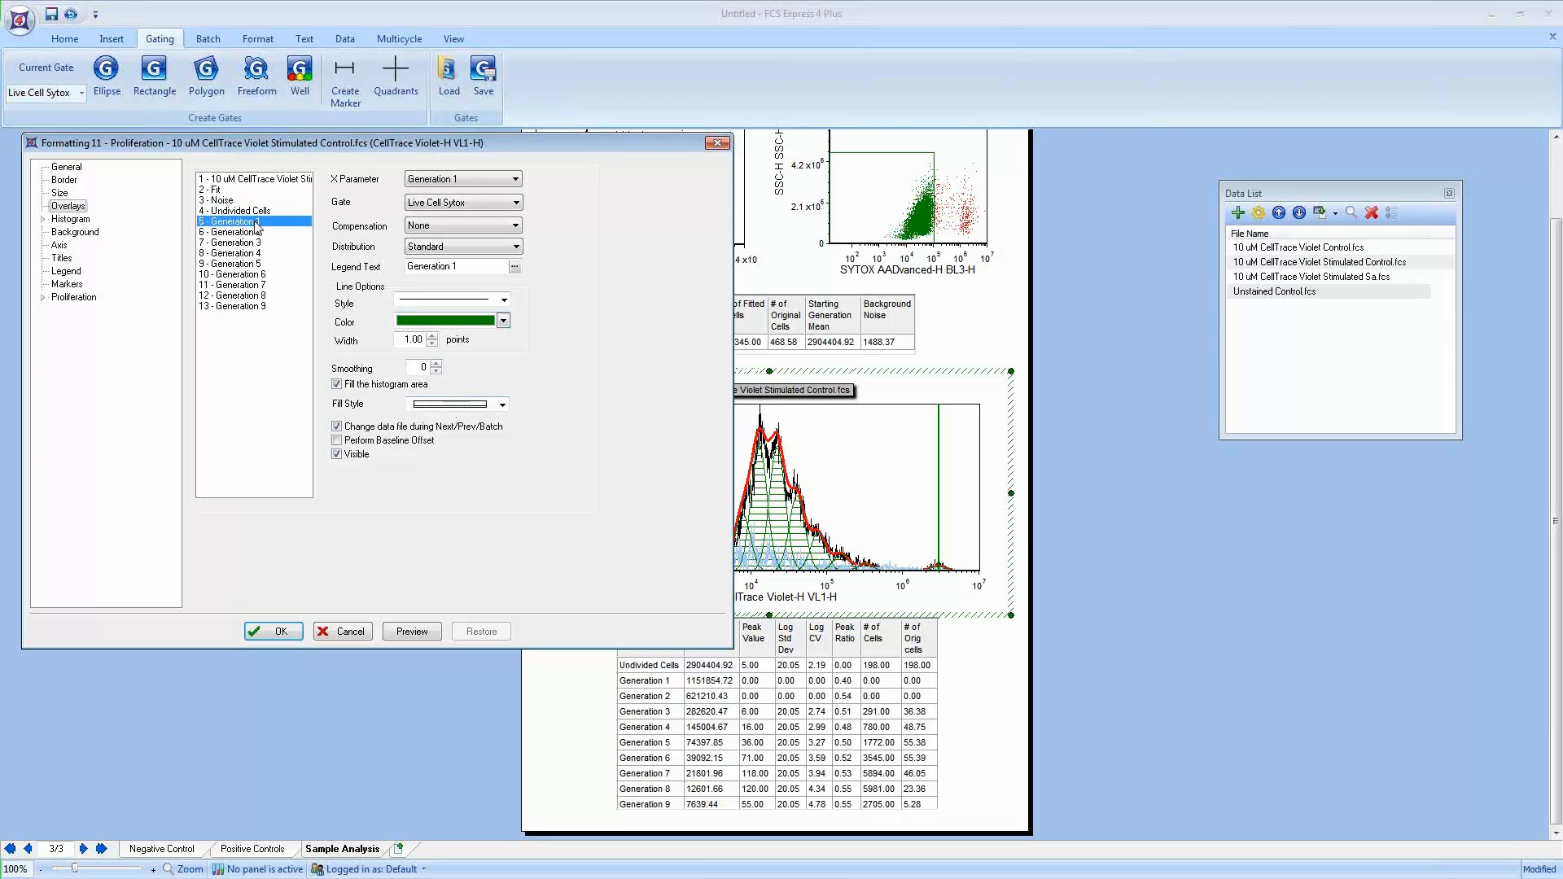
click(503, 321)
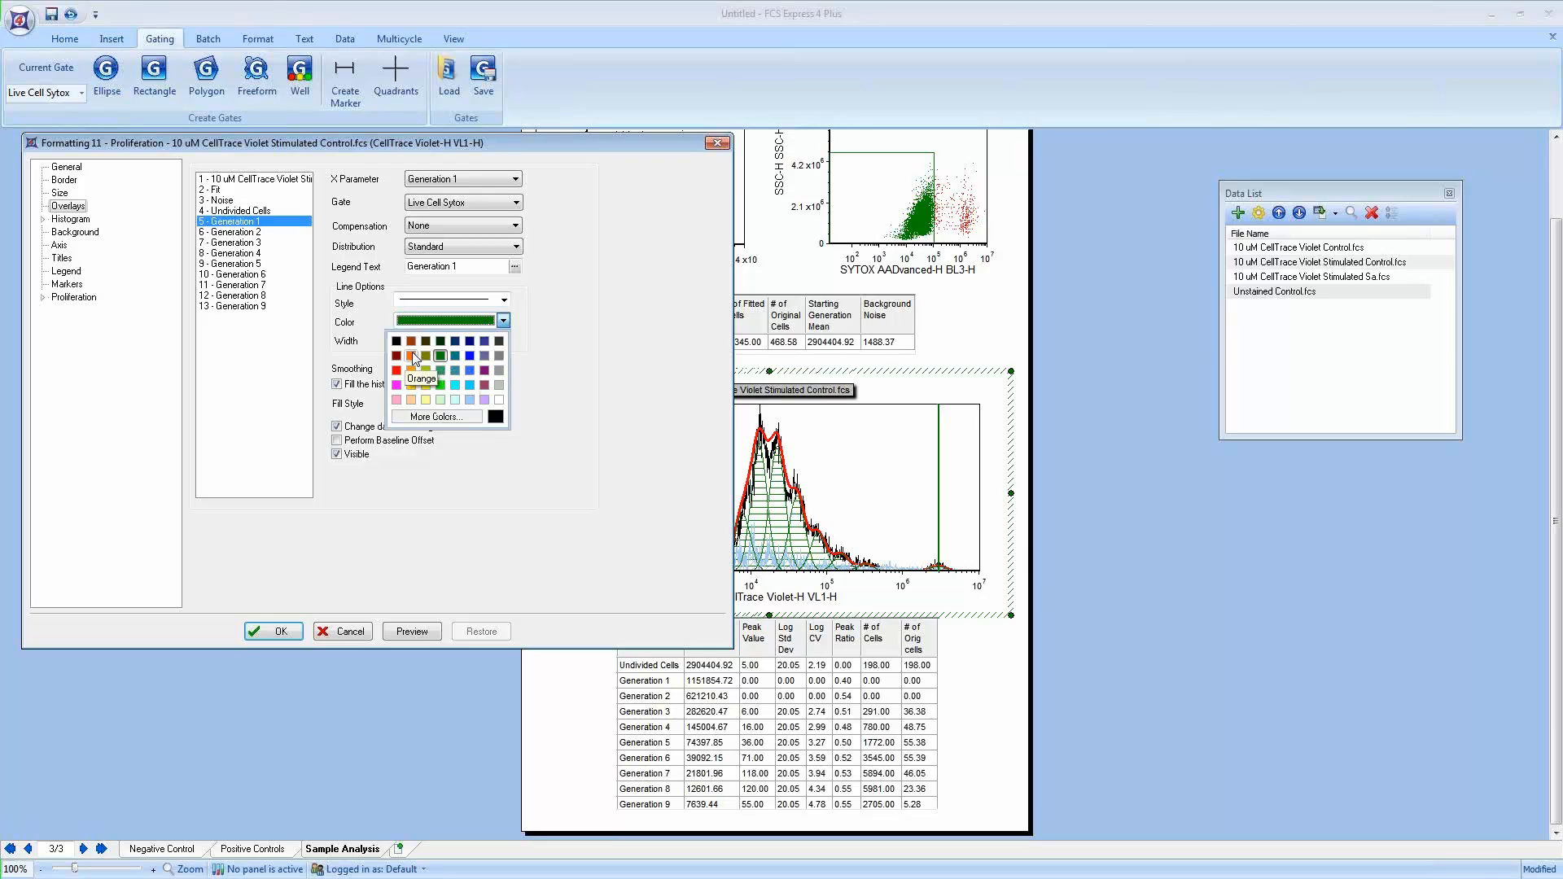
click(412, 356)
click(455, 405)
click(453, 419)
Step: Give the Generation 2 overlay a red color and a solid fill style
click(256, 233)
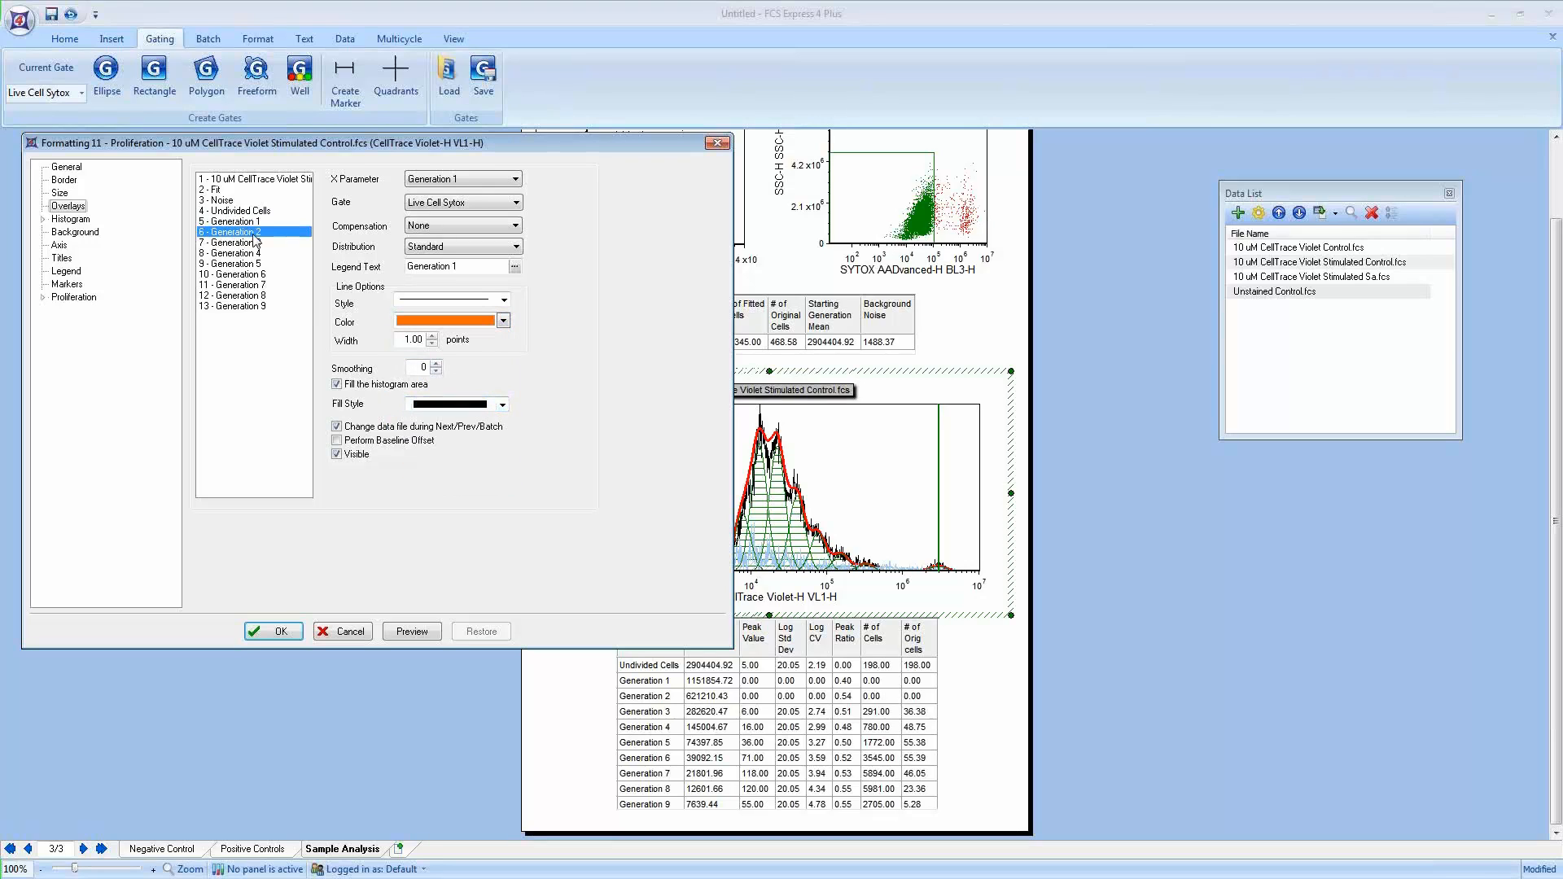
click(503, 321)
click(402, 376)
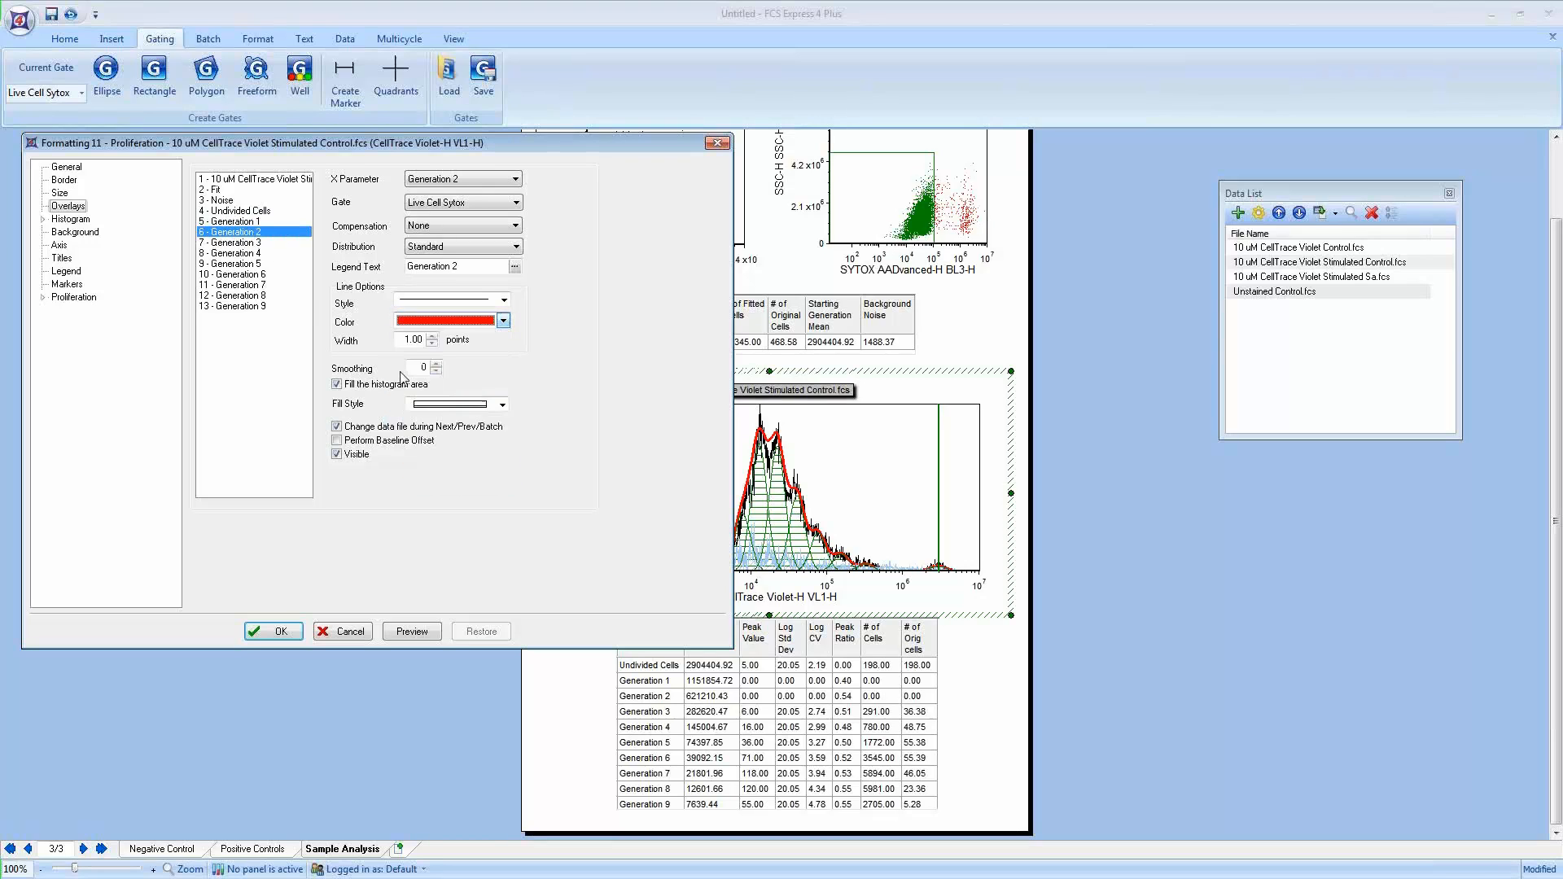
click(456, 405)
click(452, 419)
Step: Give the Generation 3 overlay a lime green color and a solid fill style
click(255, 242)
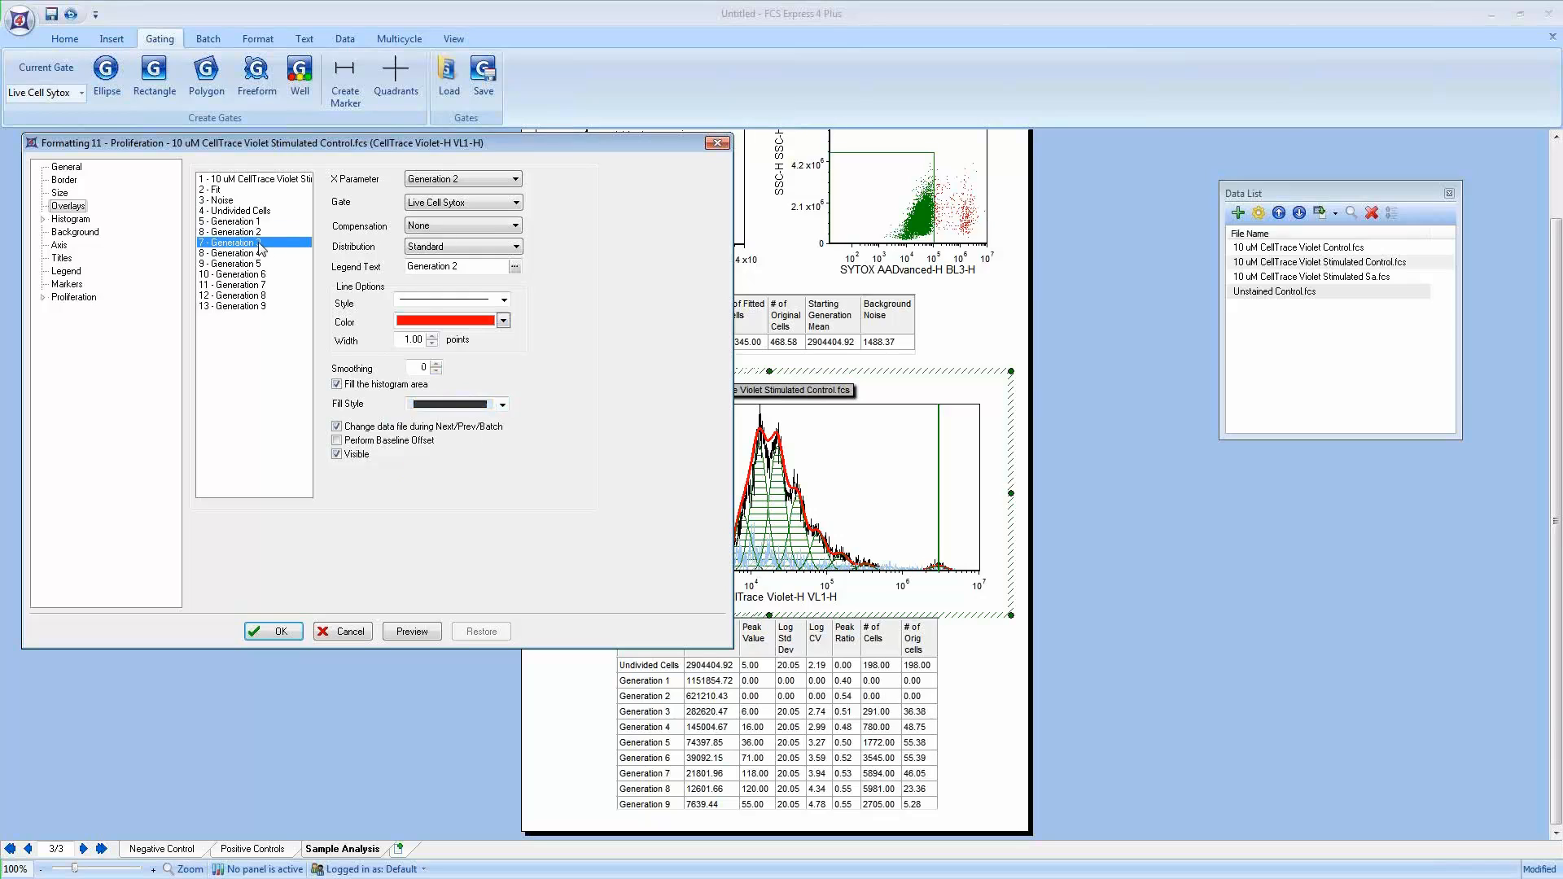
click(503, 320)
click(424, 377)
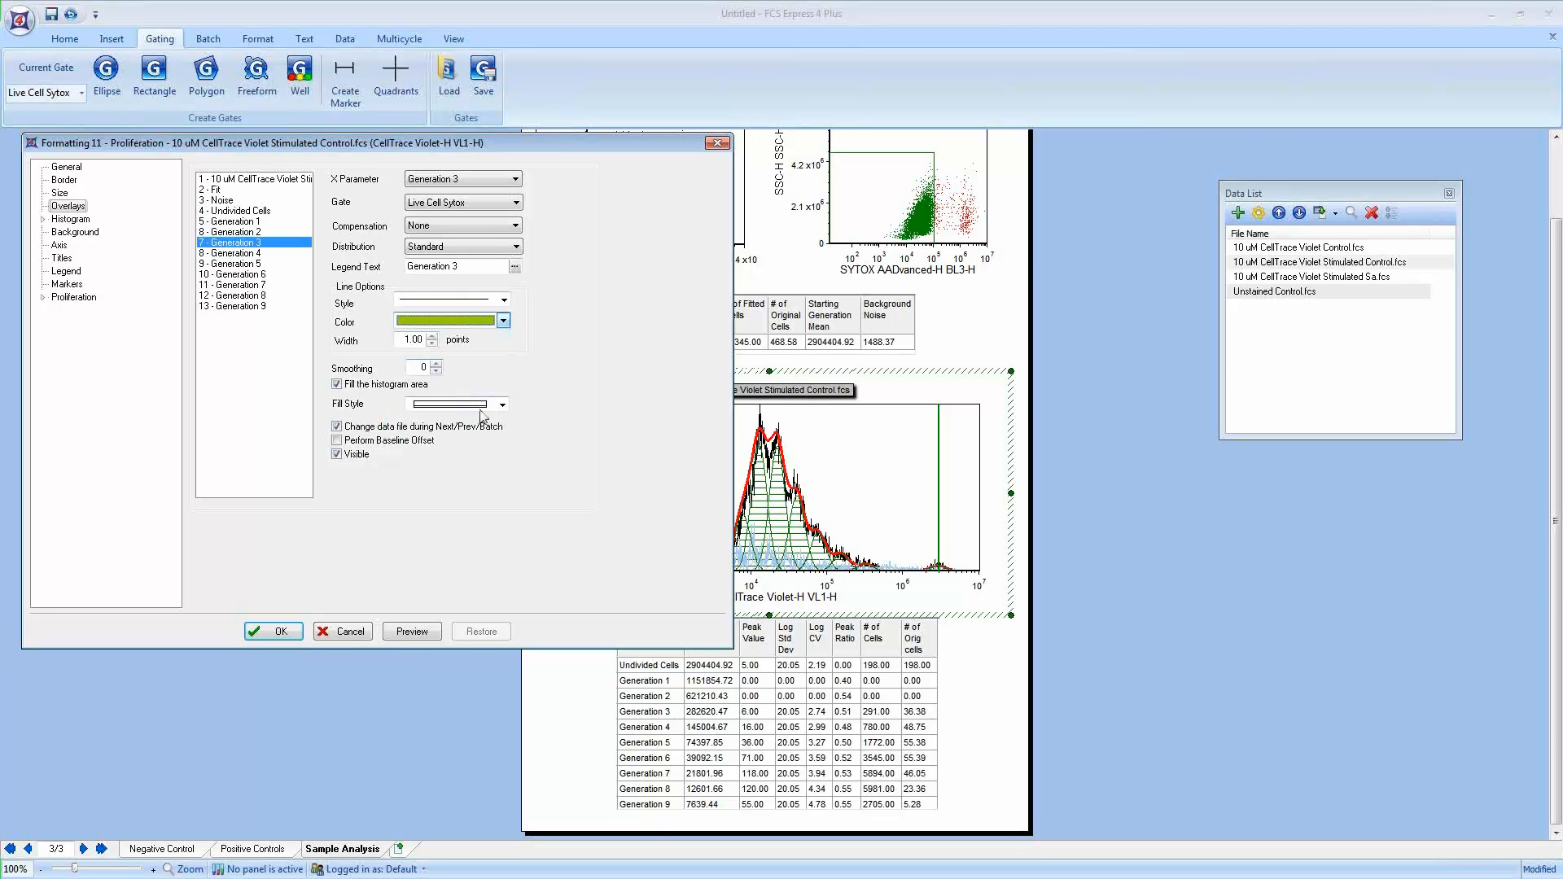
click(480, 404)
click(453, 419)
Step: Set the Generation 4 overlay's color to blue
click(257, 253)
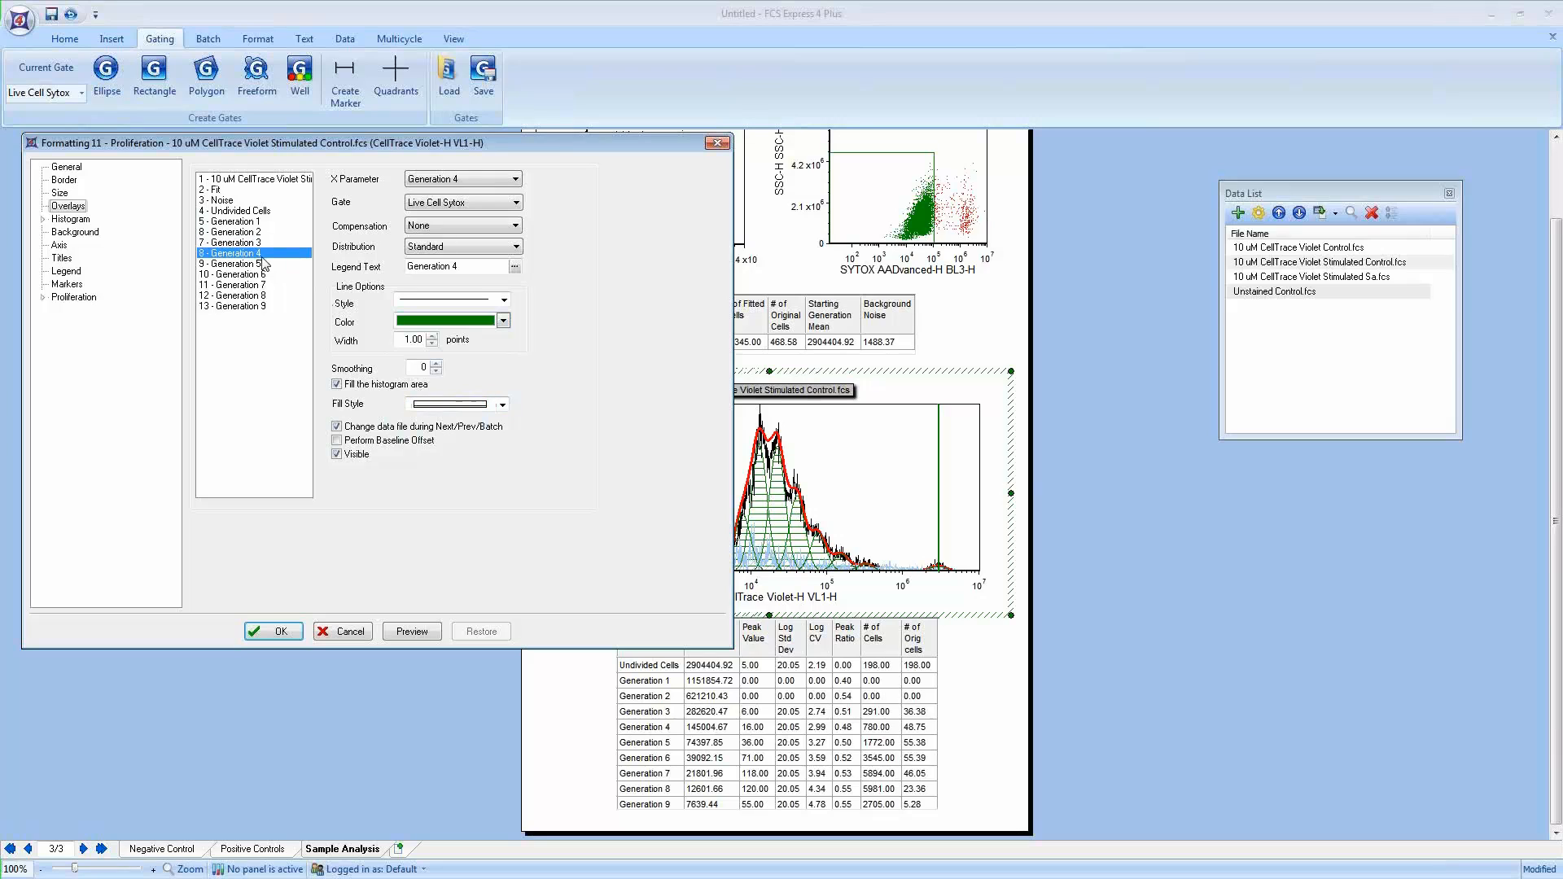
click(503, 321)
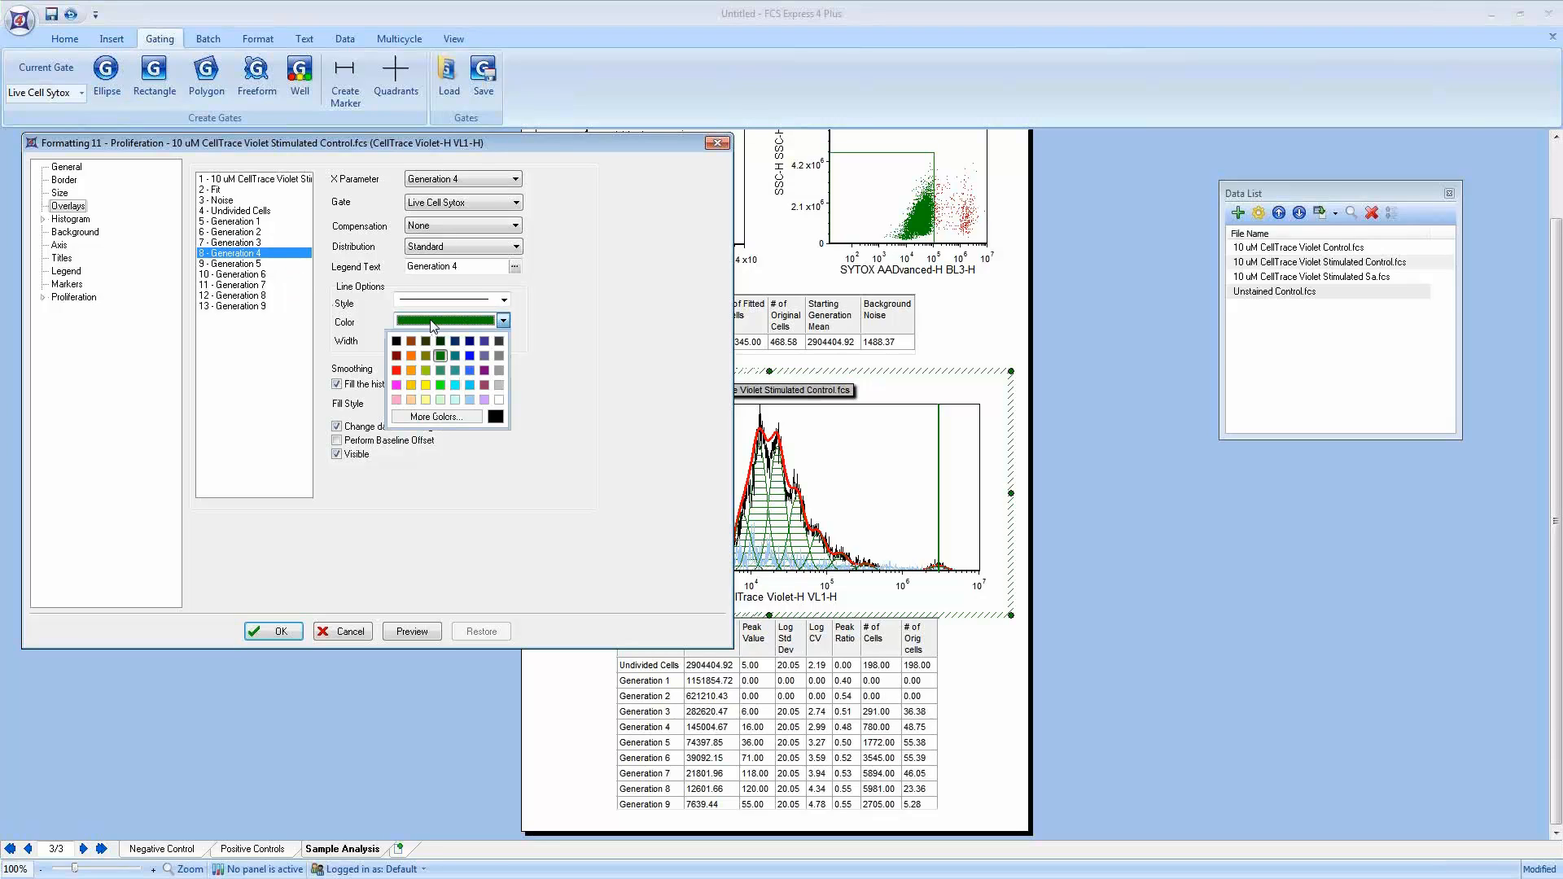
click(470, 371)
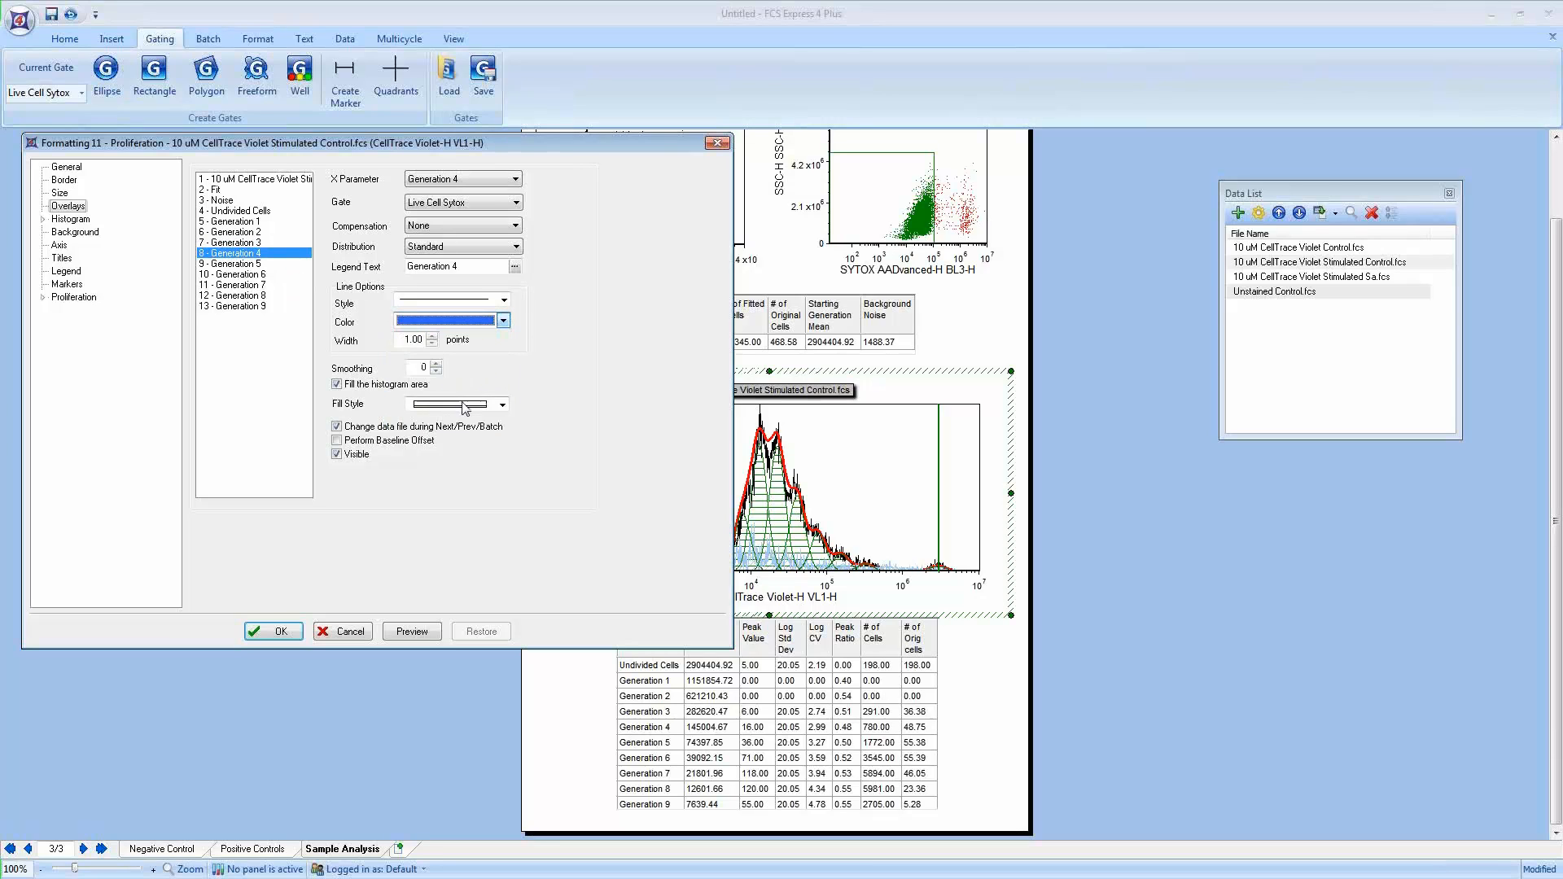
Step: Set the Generation 5 overlay's color to violet
click(244, 264)
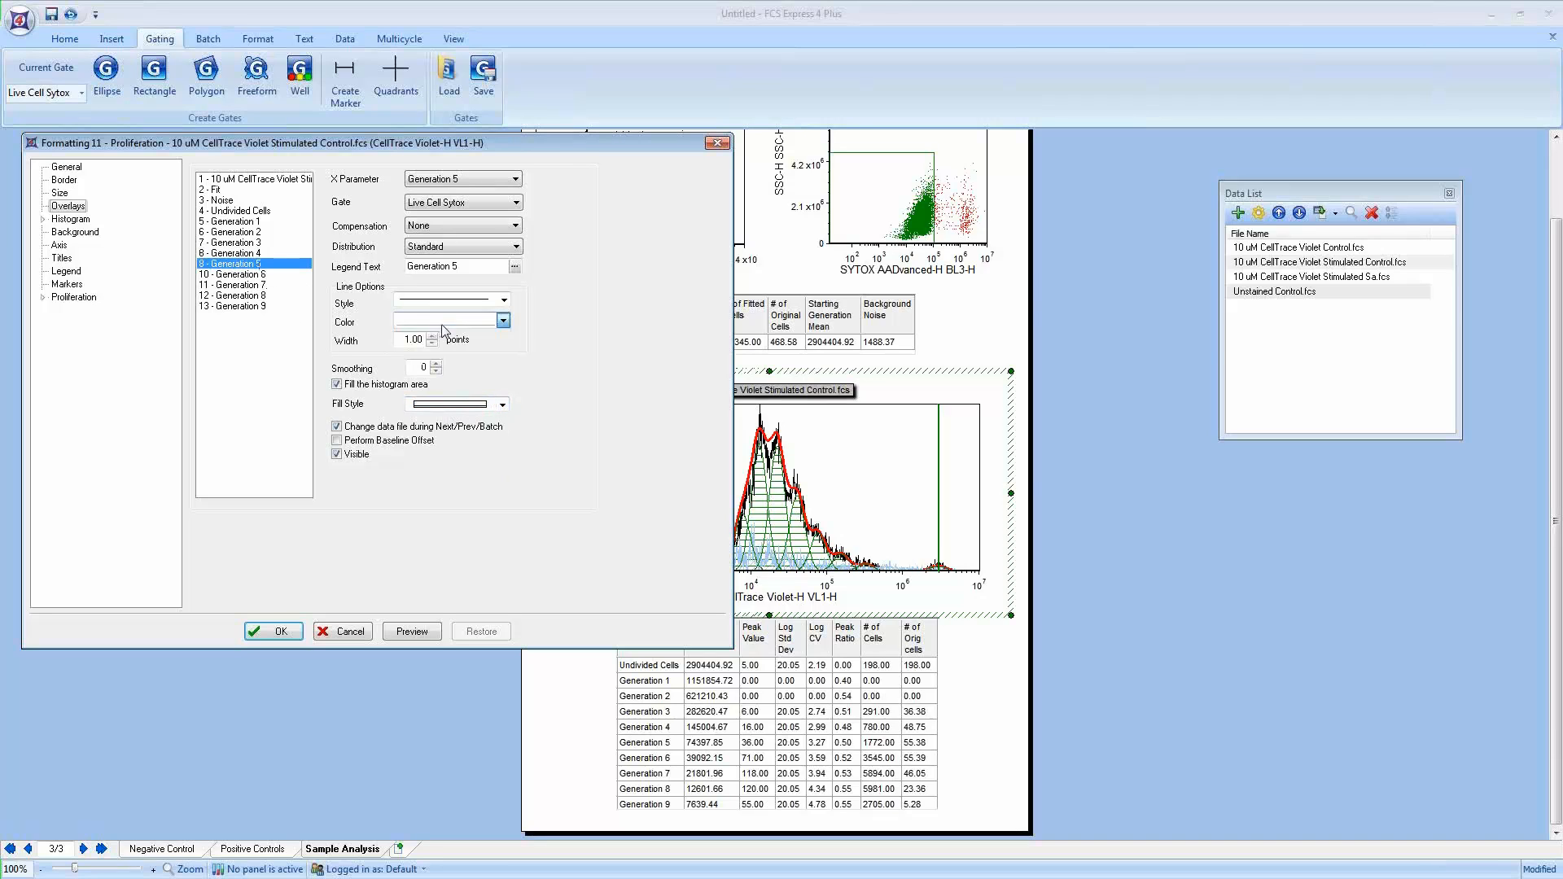
click(503, 321)
click(485, 372)
Step: Give the Generation 6 overlay a magenta color and a solid fill style
click(262, 274)
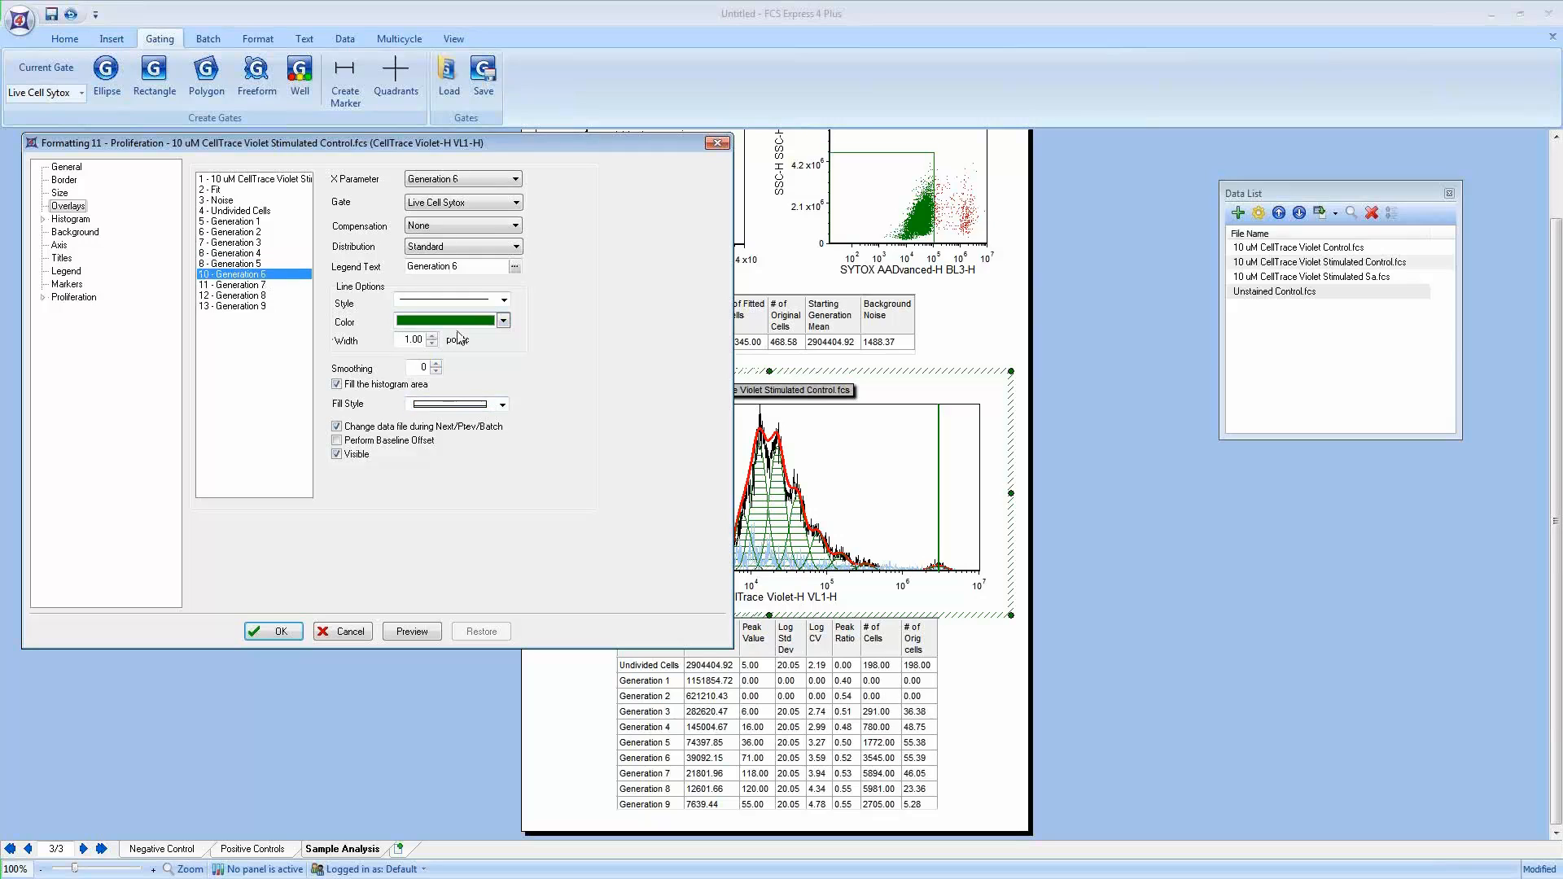
click(456, 322)
click(396, 385)
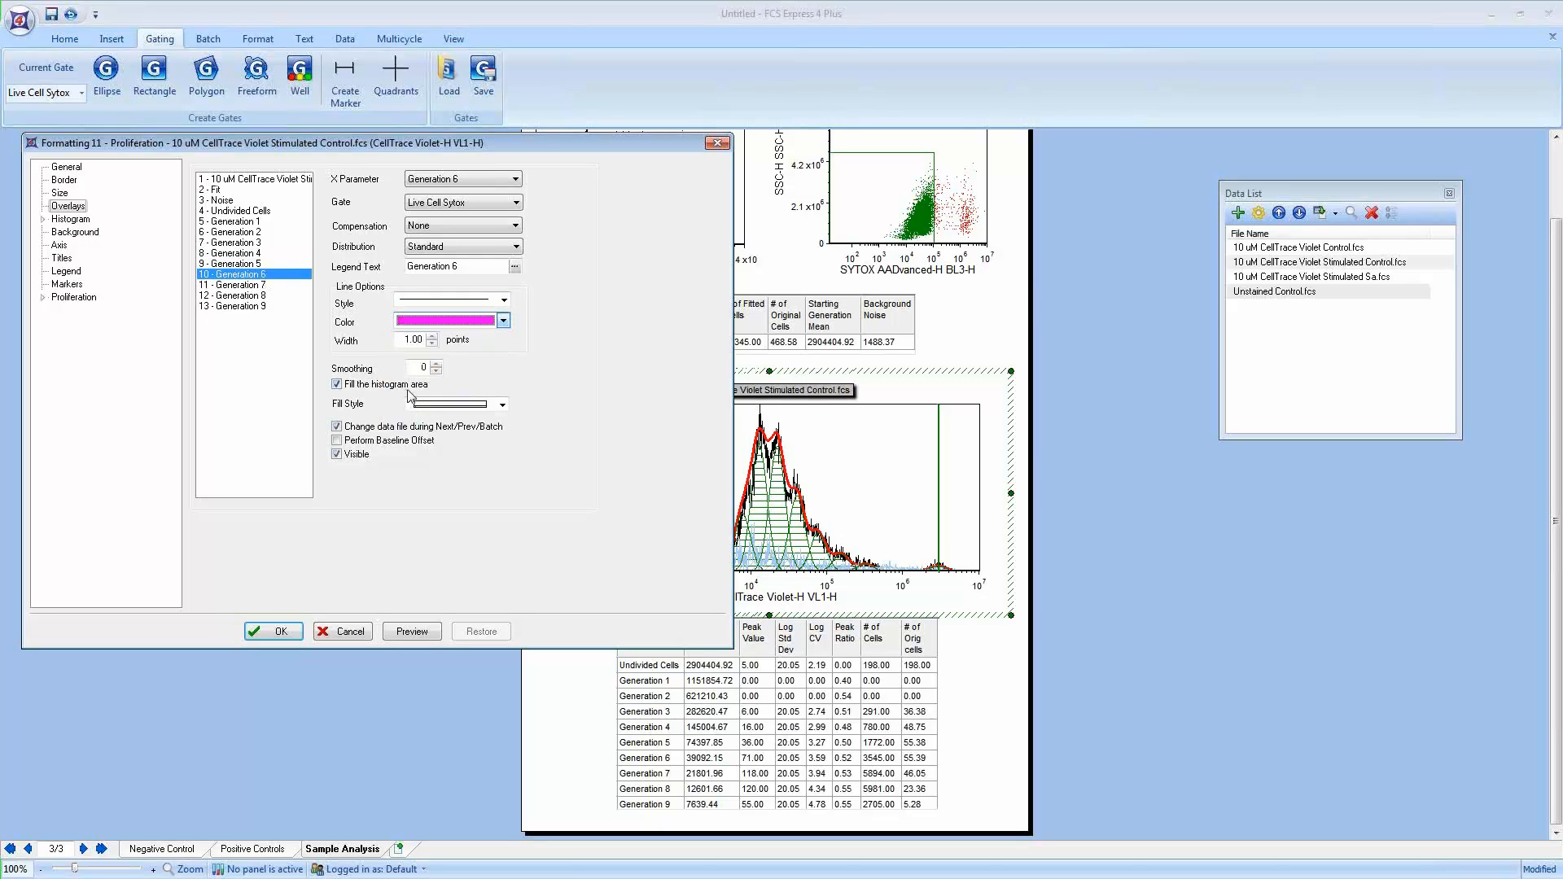
click(423, 405)
click(424, 420)
Step: Give the Generation 7 overlay a yellow color and a solid fill style
click(244, 285)
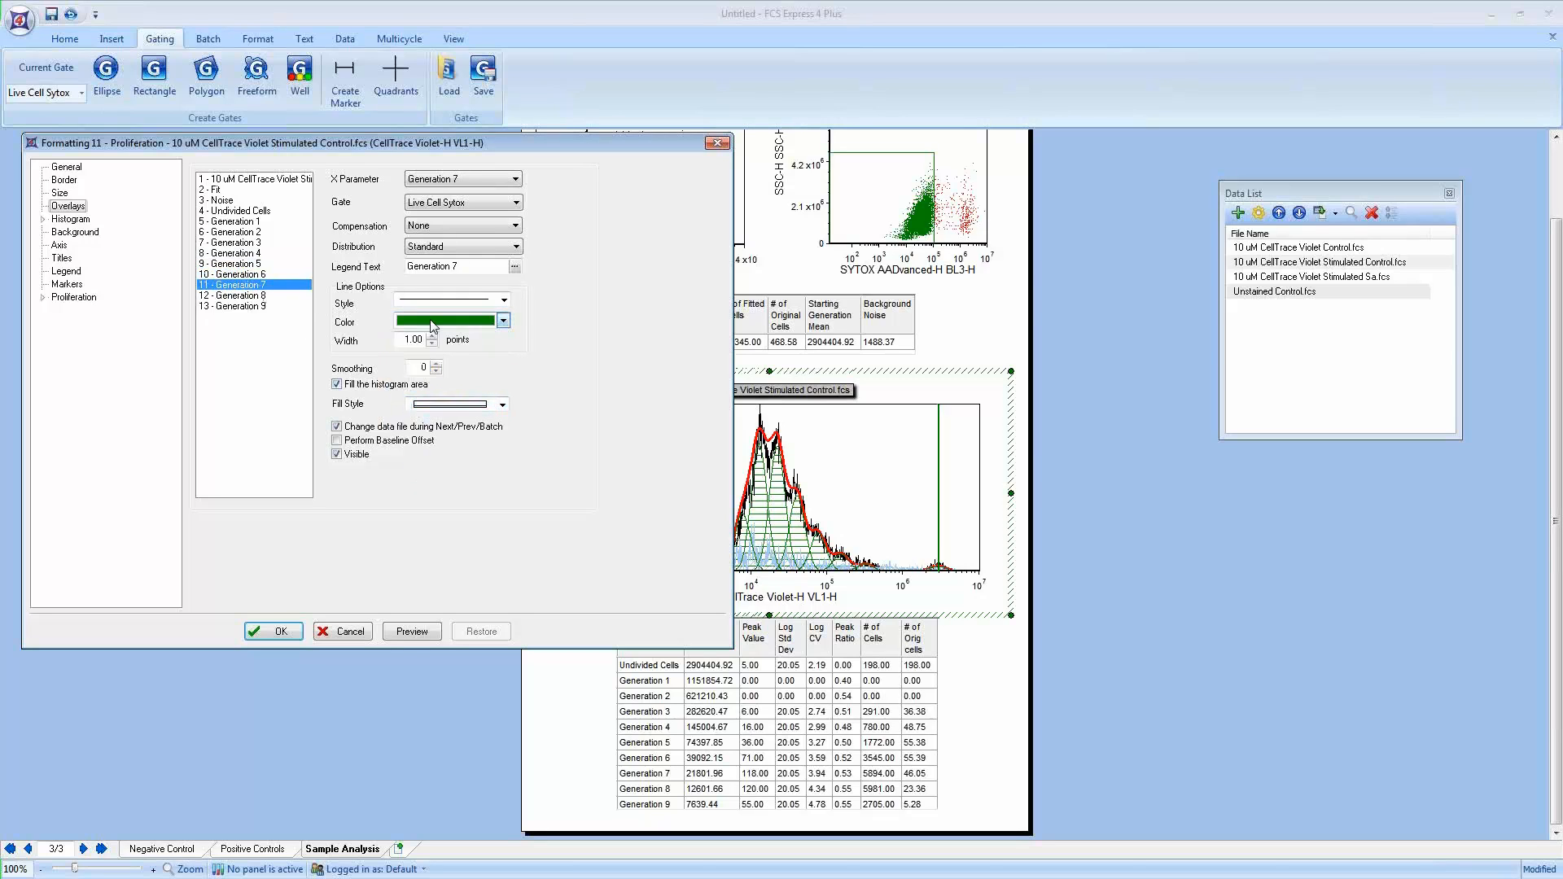
click(455, 321)
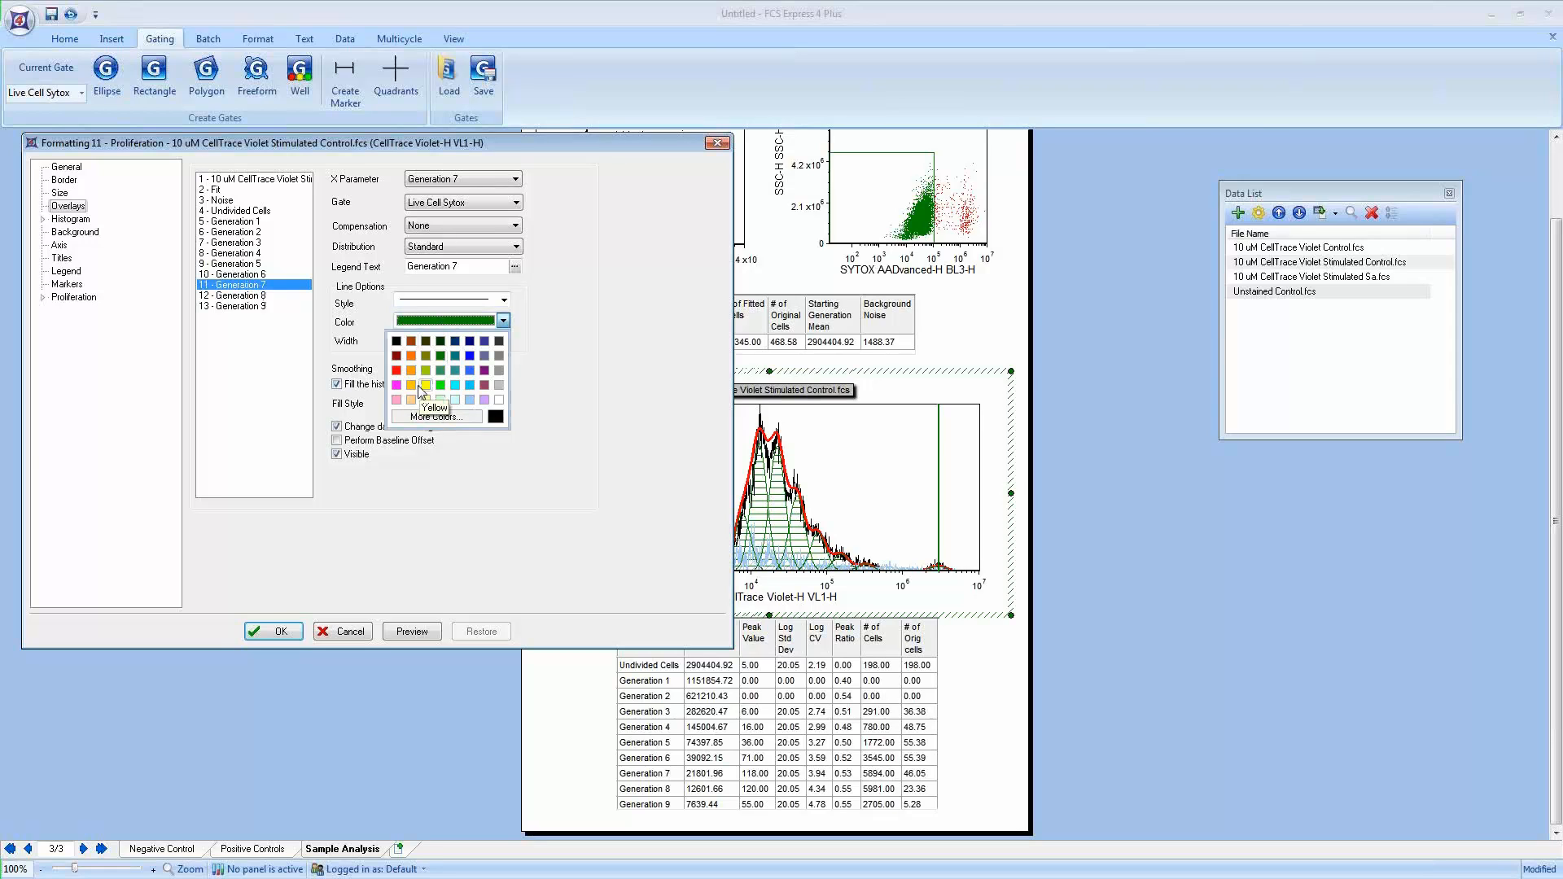
click(426, 385)
click(448, 405)
click(448, 429)
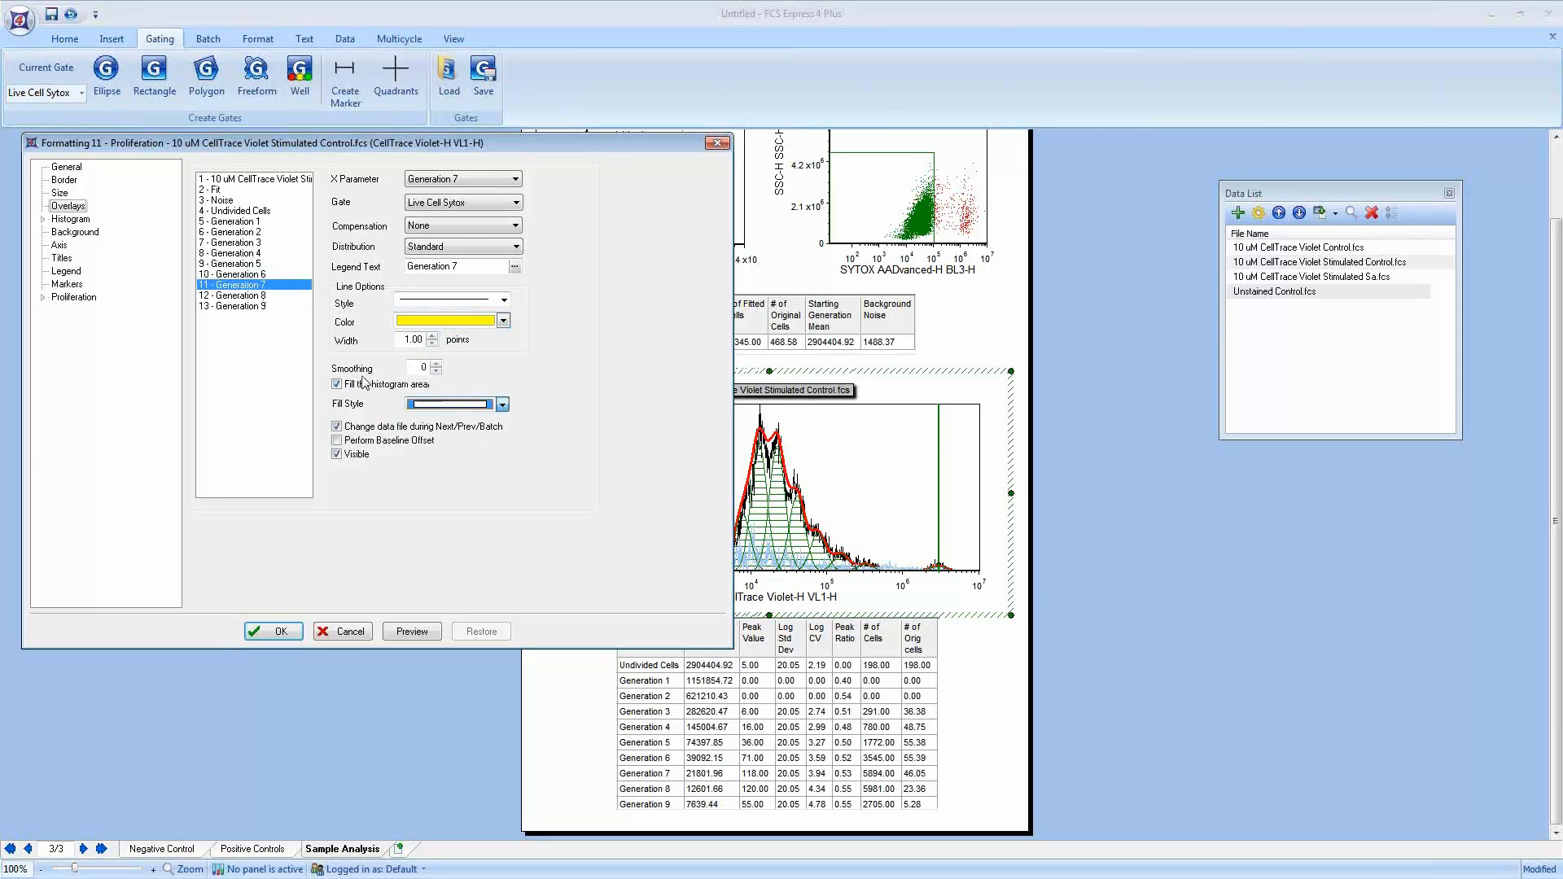
Step: Give the Generation 8 overlay an aqua color and a solid fill style
click(264, 295)
click(434, 324)
click(455, 385)
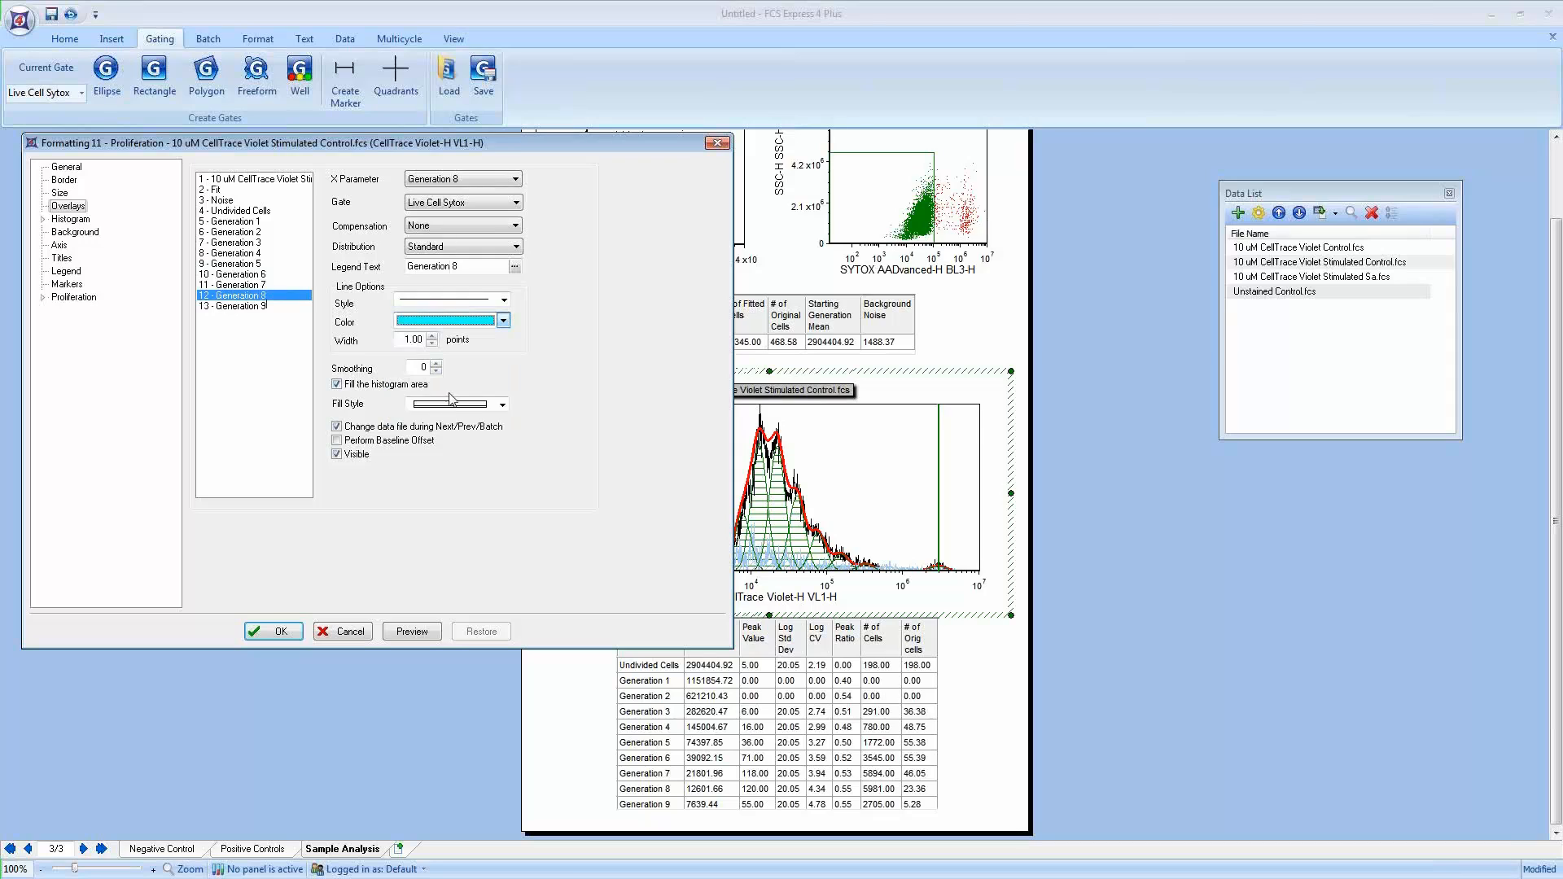
click(455, 405)
click(449, 416)
Step: Give the Generation 9 overlay a lavender color and solid fill, then preview the plot
click(236, 306)
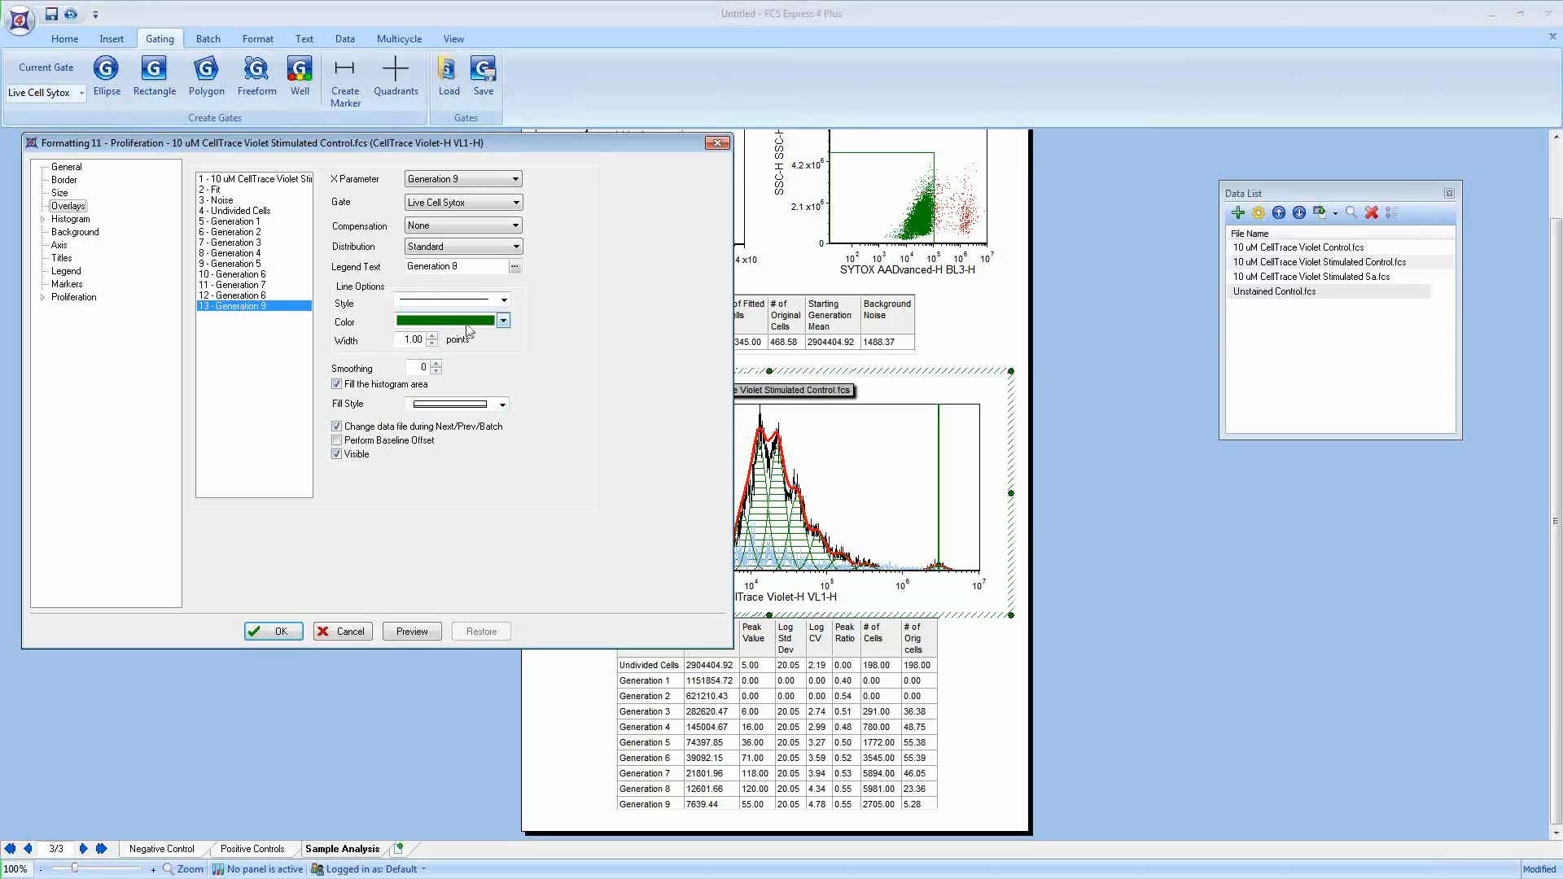
click(503, 321)
click(481, 401)
click(502, 405)
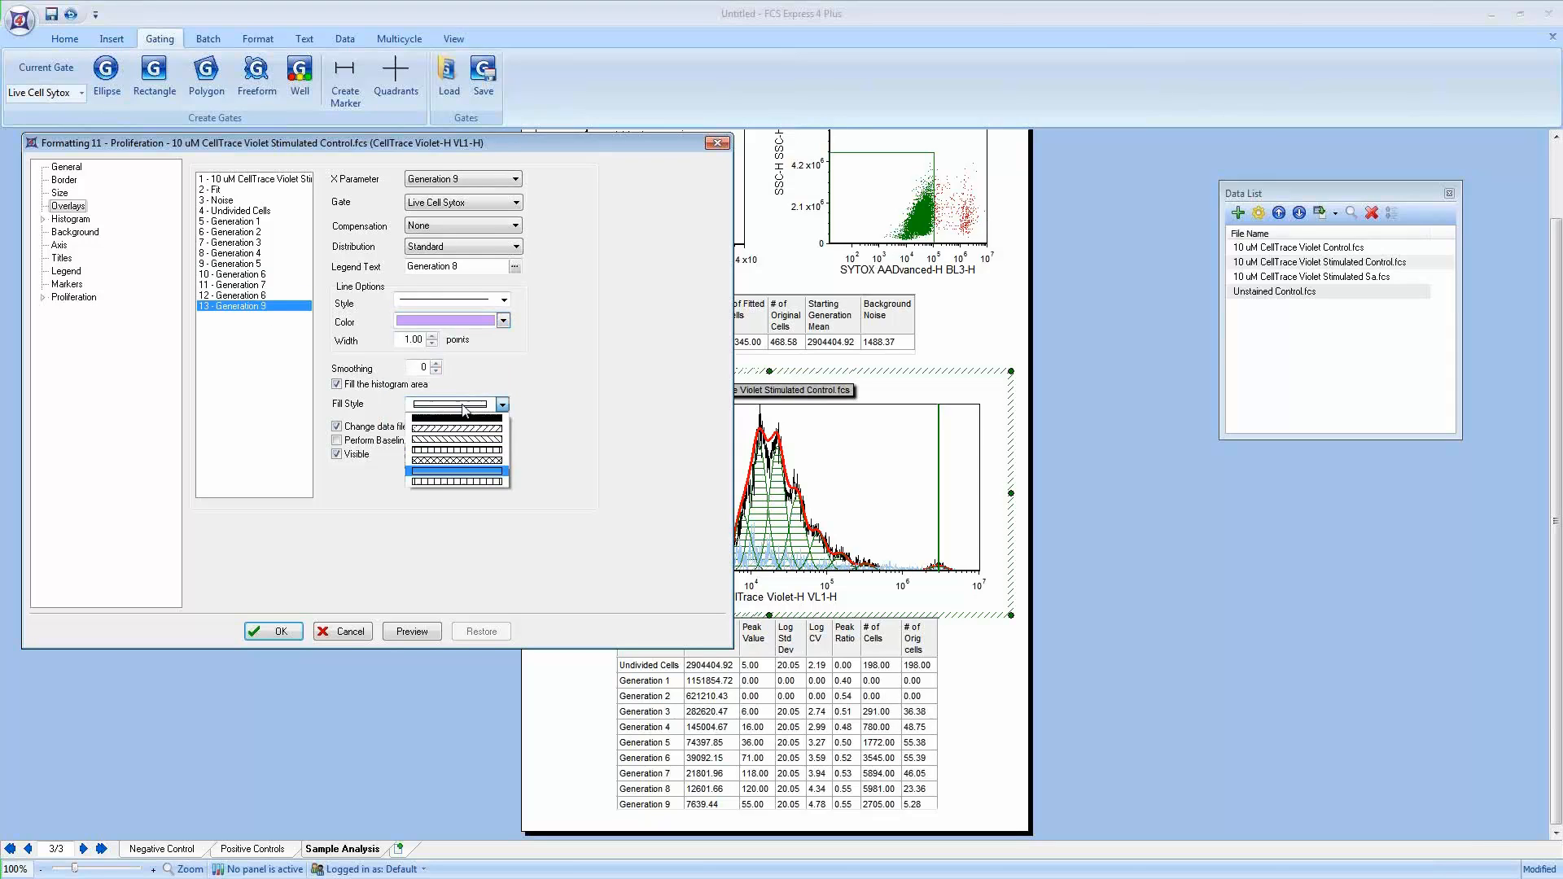
click(452, 417)
click(417, 632)
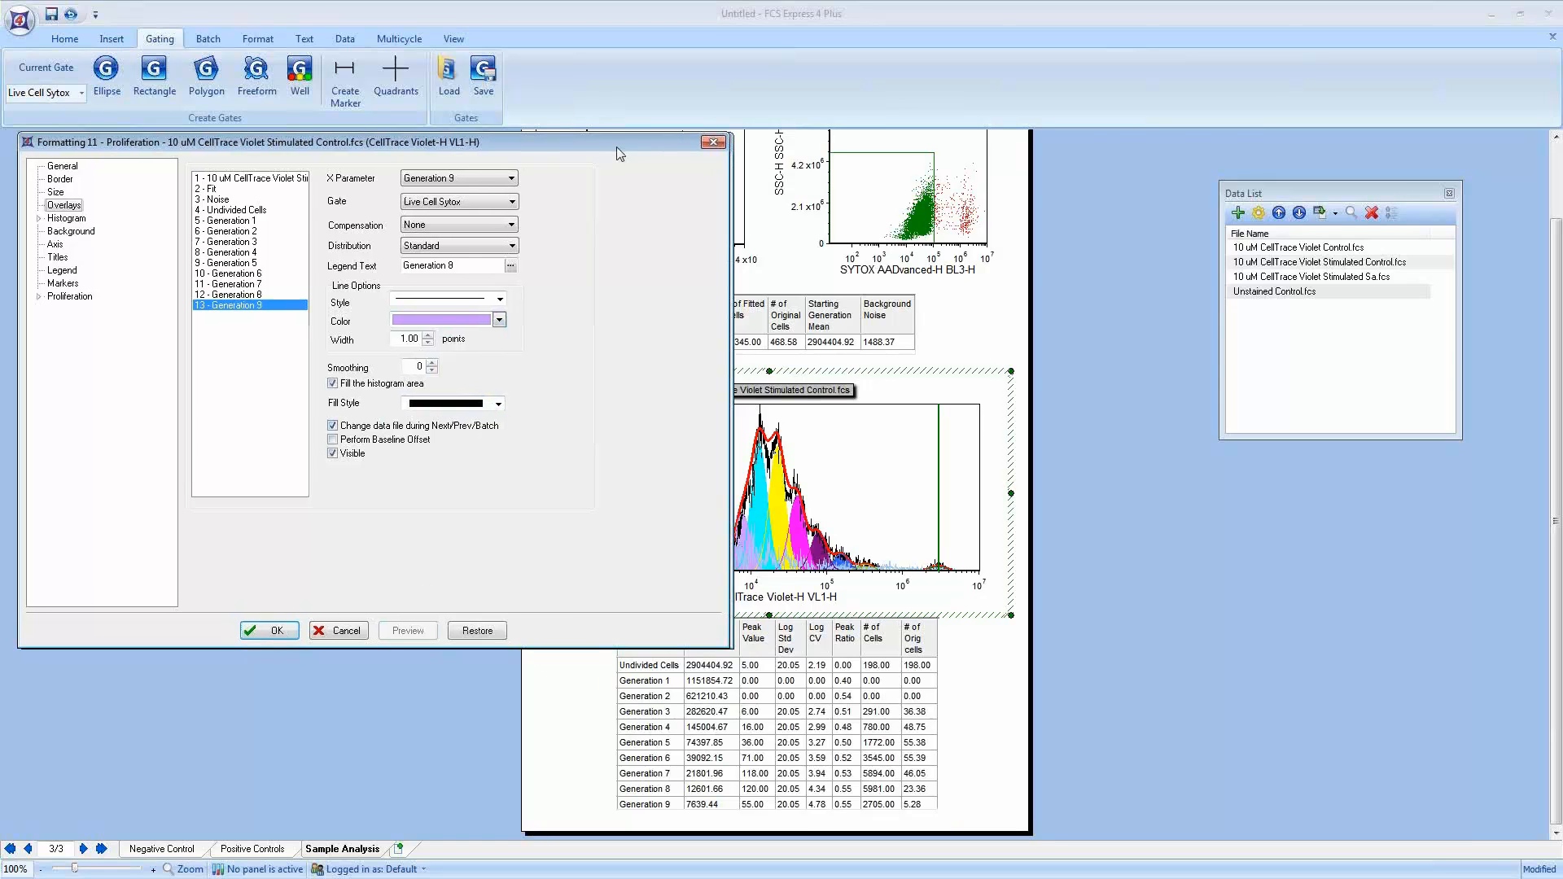
Step: Try a smoothing of 5 on the data histogram overlay with a preview, then return smoothing to 0 and preview
drag(617, 147, 554, 144)
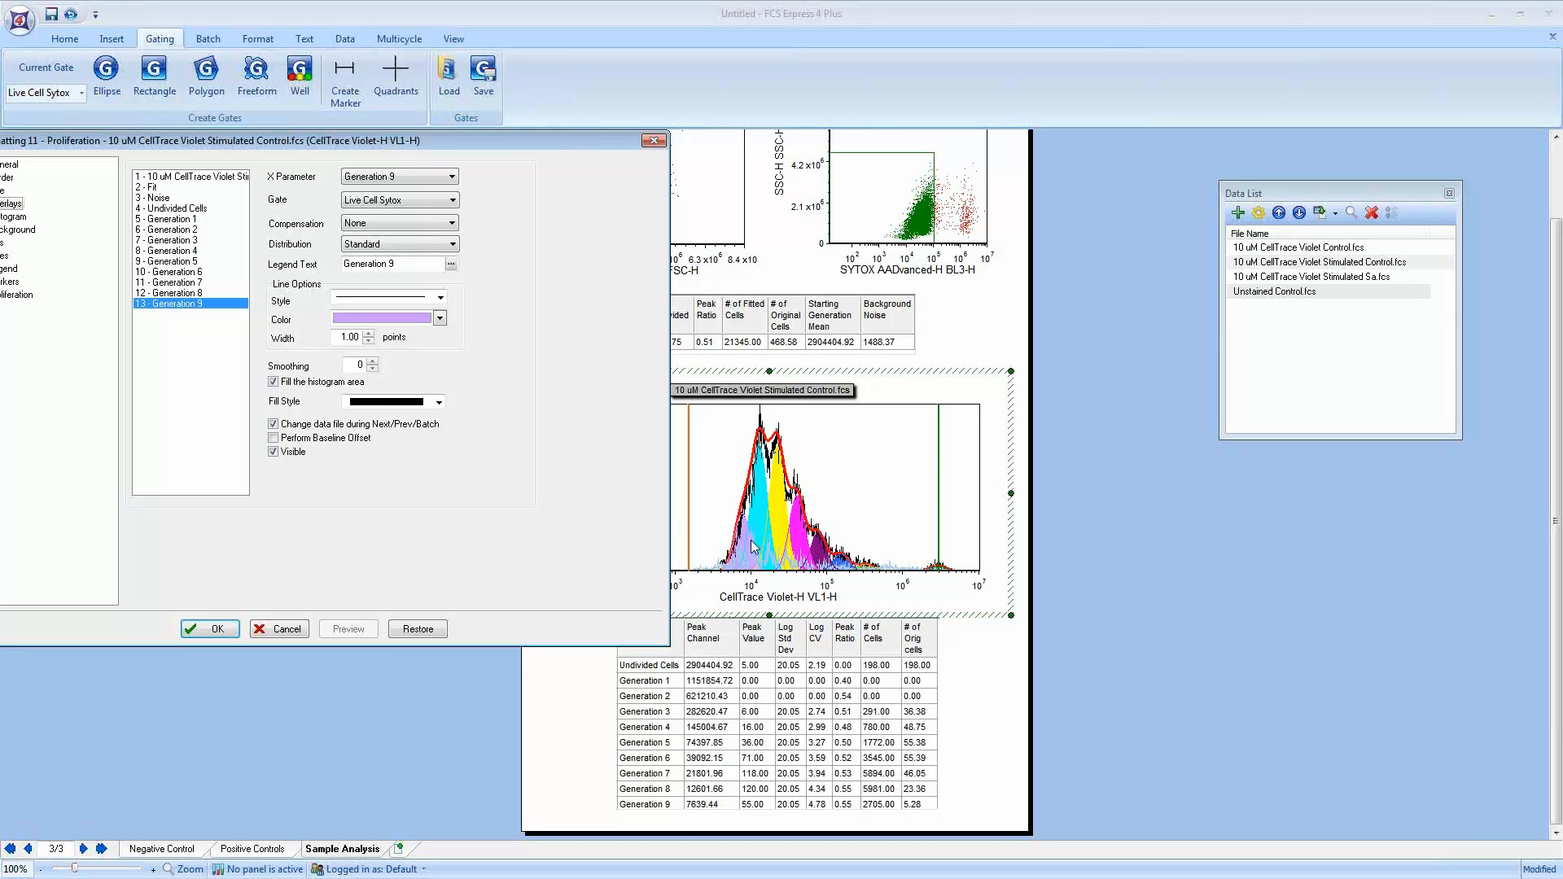
click(194, 180)
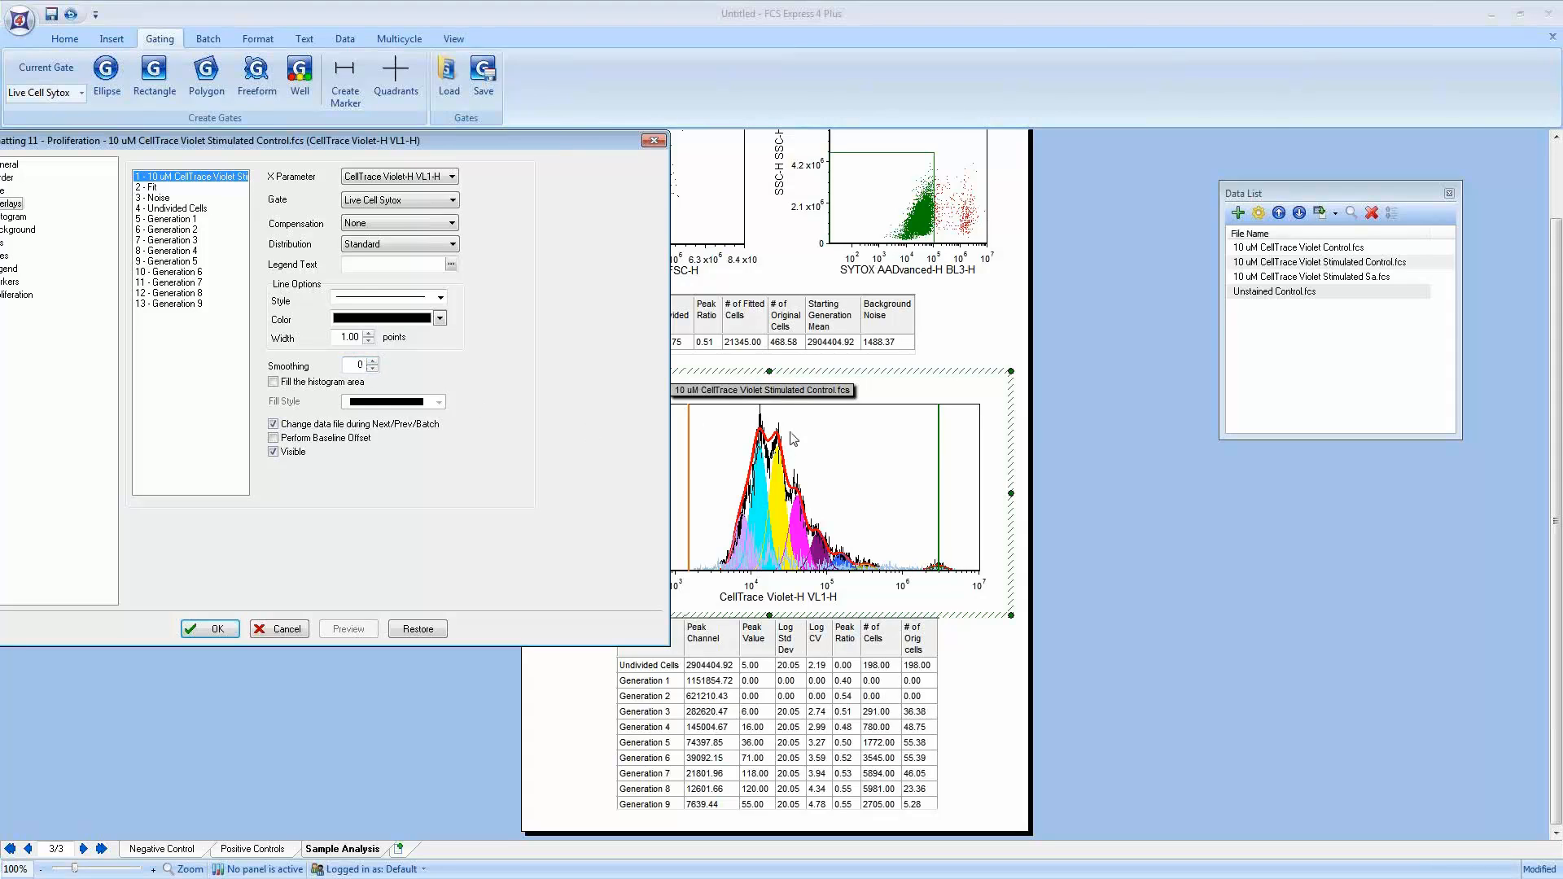
click(371, 361)
click(371, 361)
click(372, 362)
click(371, 361)
click(372, 362)
click(348, 629)
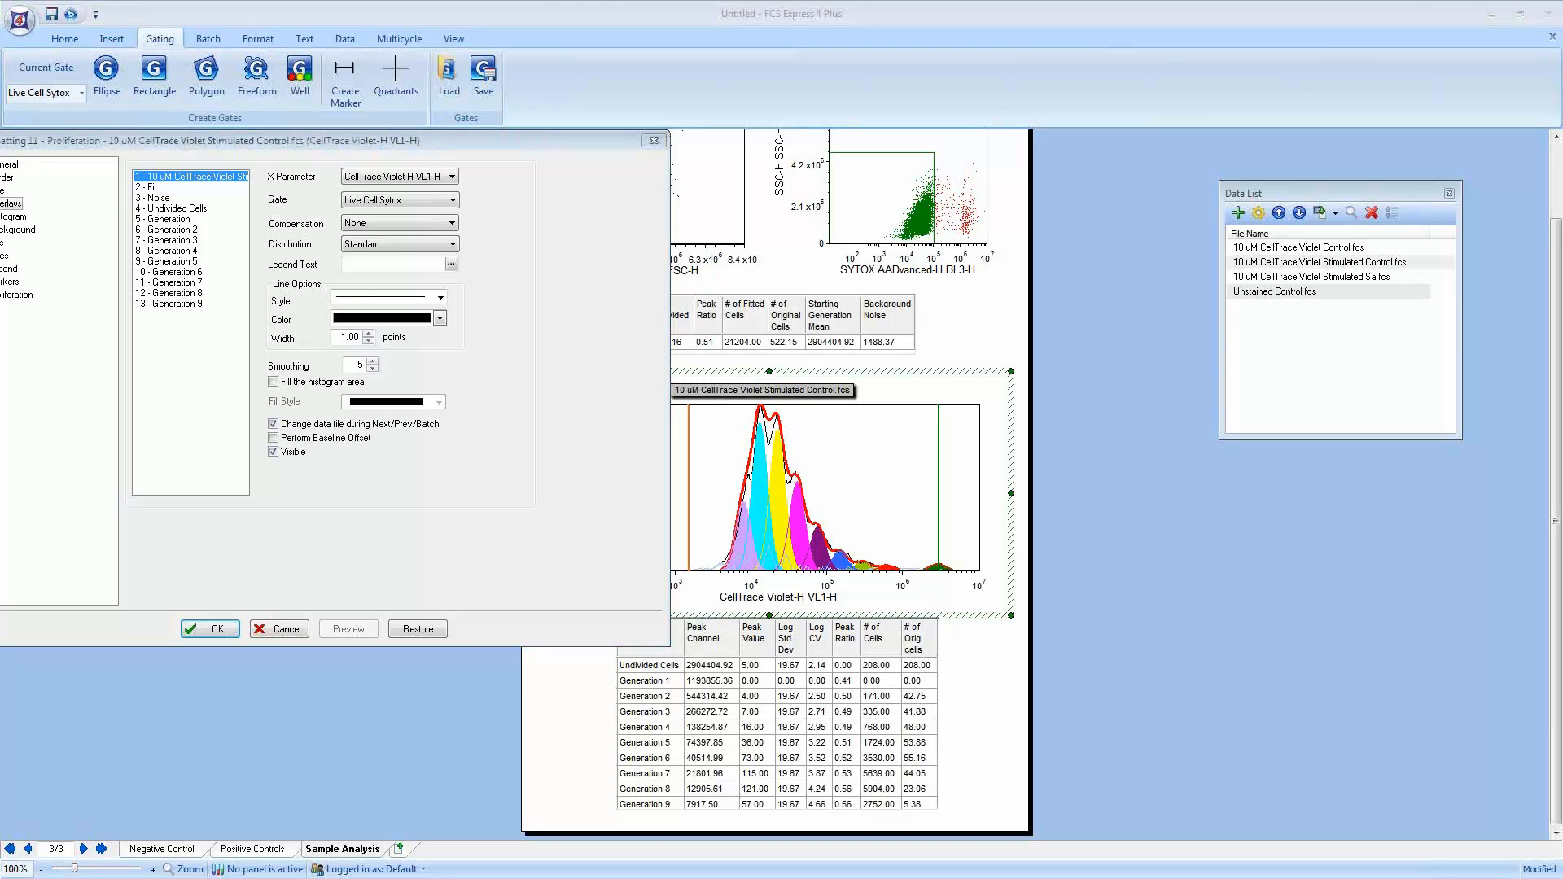
mouse_move(967, 638)
mouse_down()
mouse_move(900, 824)
mouse_move(651, 730)
mouse_move(765, 621)
mouse_move(946, 637)
mouse_up()
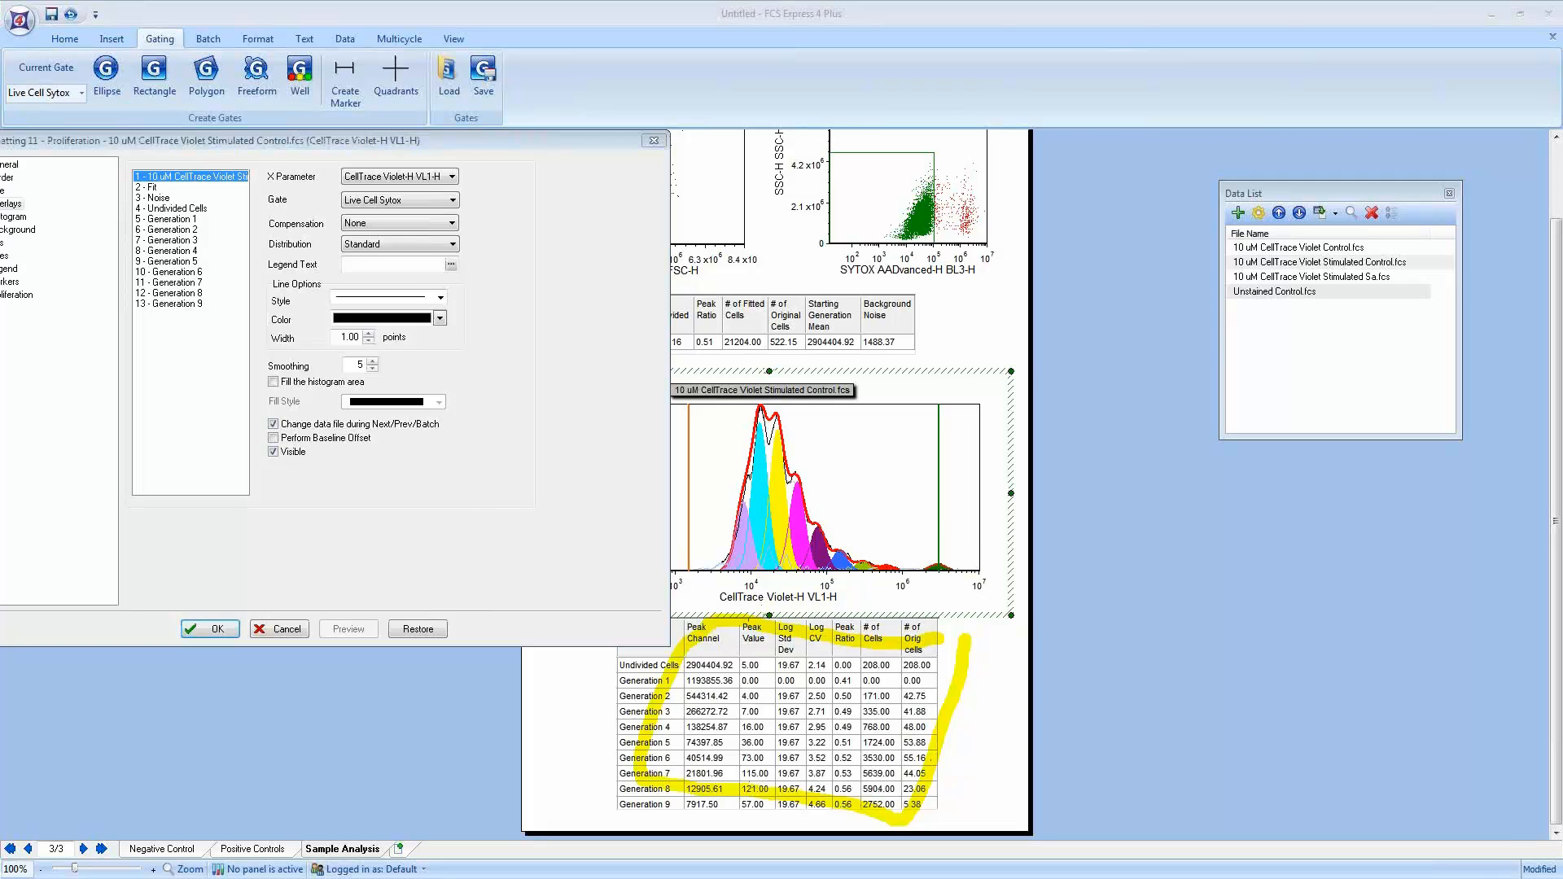
click(372, 368)
click(372, 367)
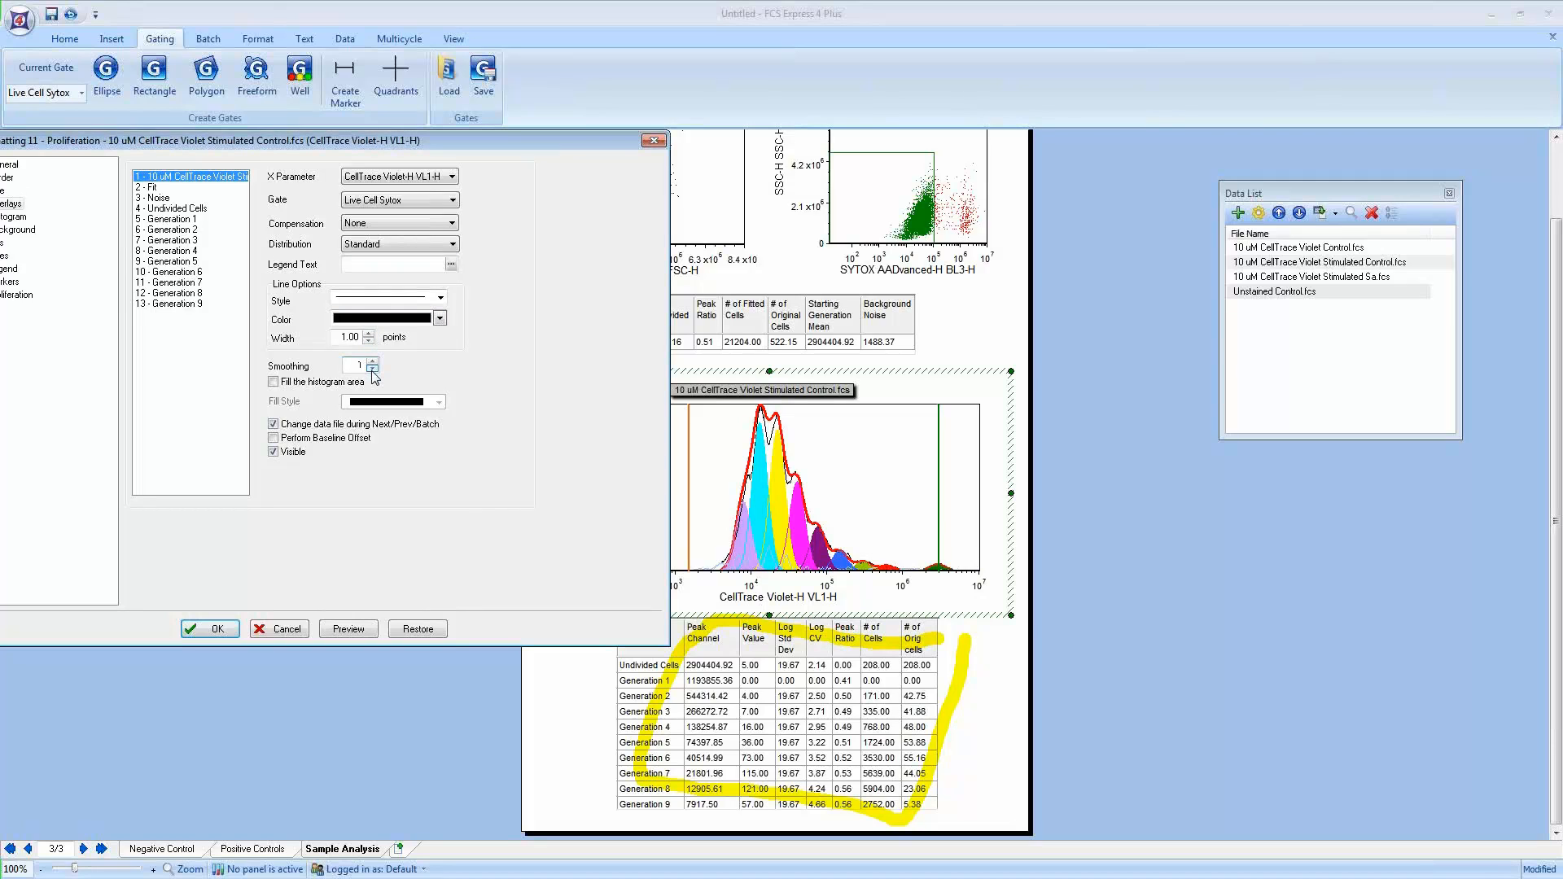
click(350, 631)
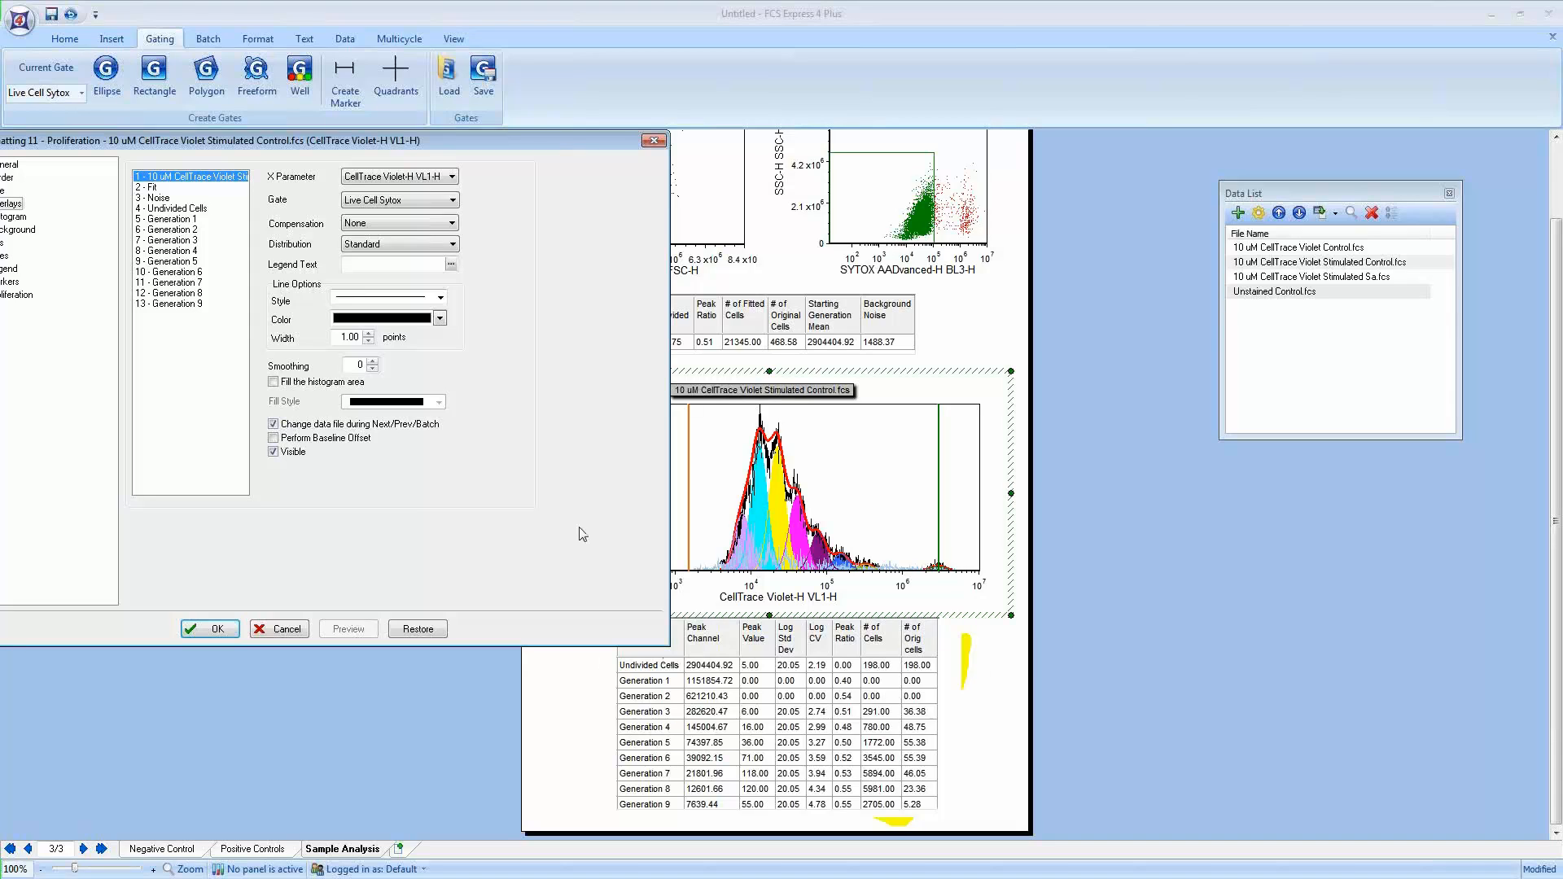
Step: Apply the overlay formatting and close the formatting dialog
click(232, 633)
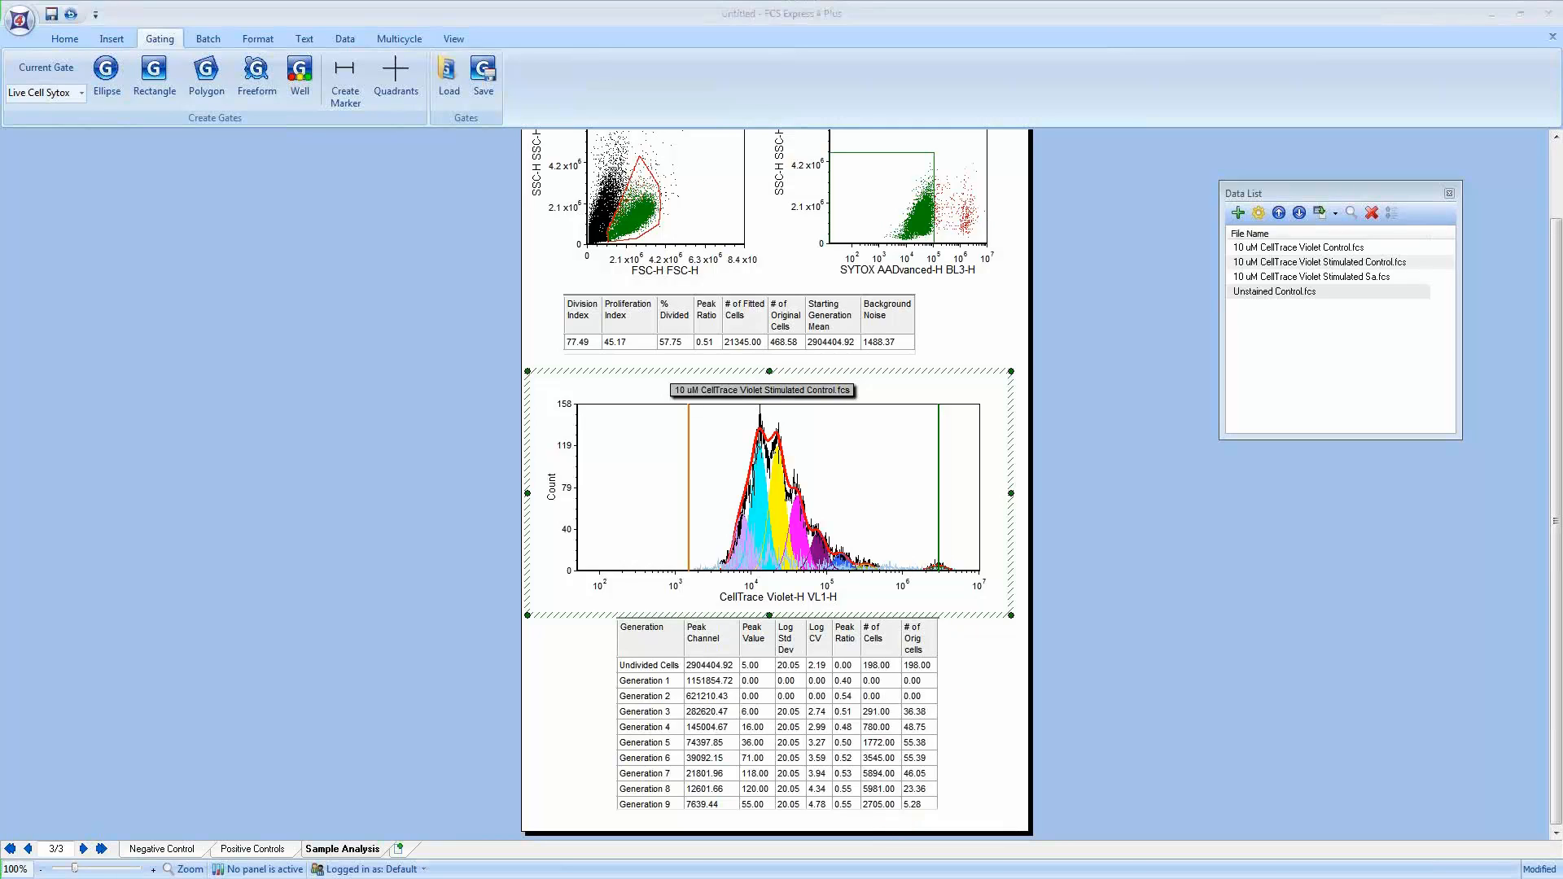
click(1159, 518)
click(1159, 518)
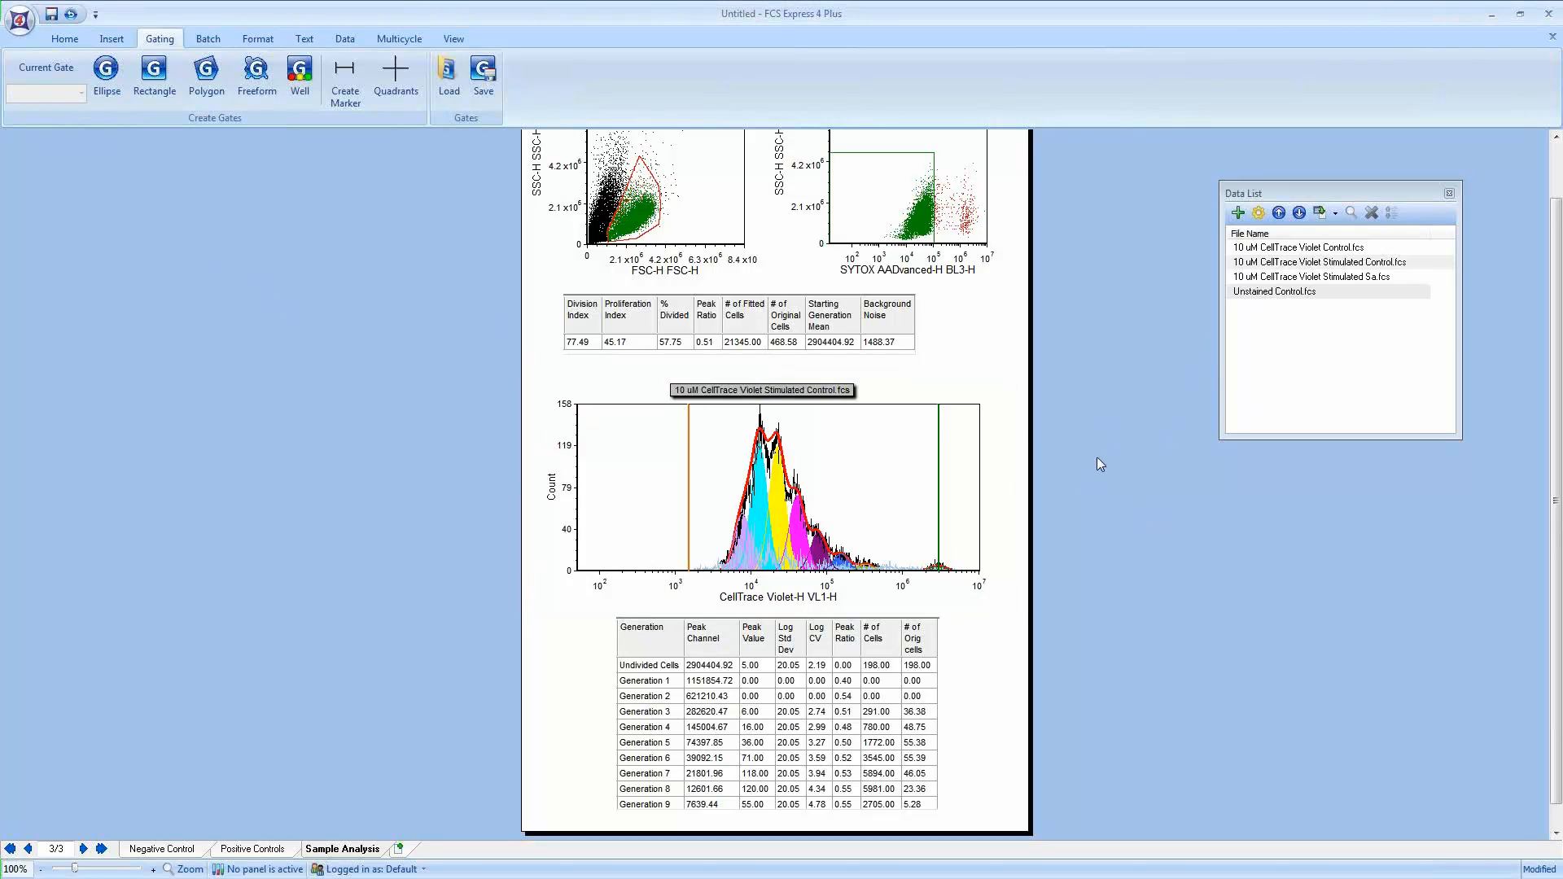
scroll(1097, 458, up, 2)
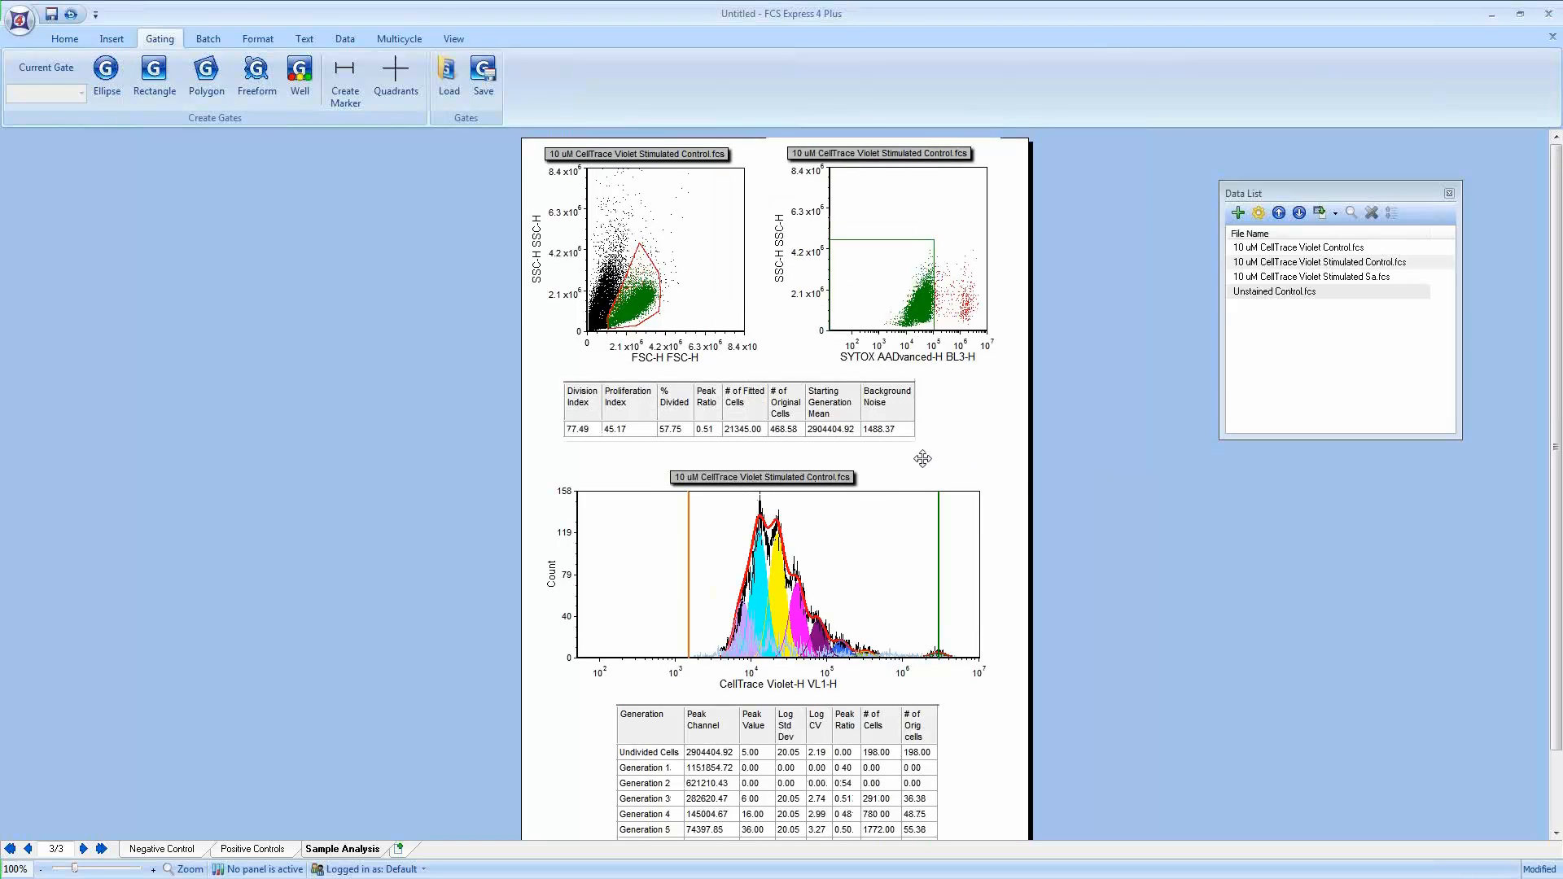
Step: Advance all layout objects to the next data file, 10 uM CellTrace Violet Stimulated Sa.fcs
click(1275, 262)
click(1274, 276)
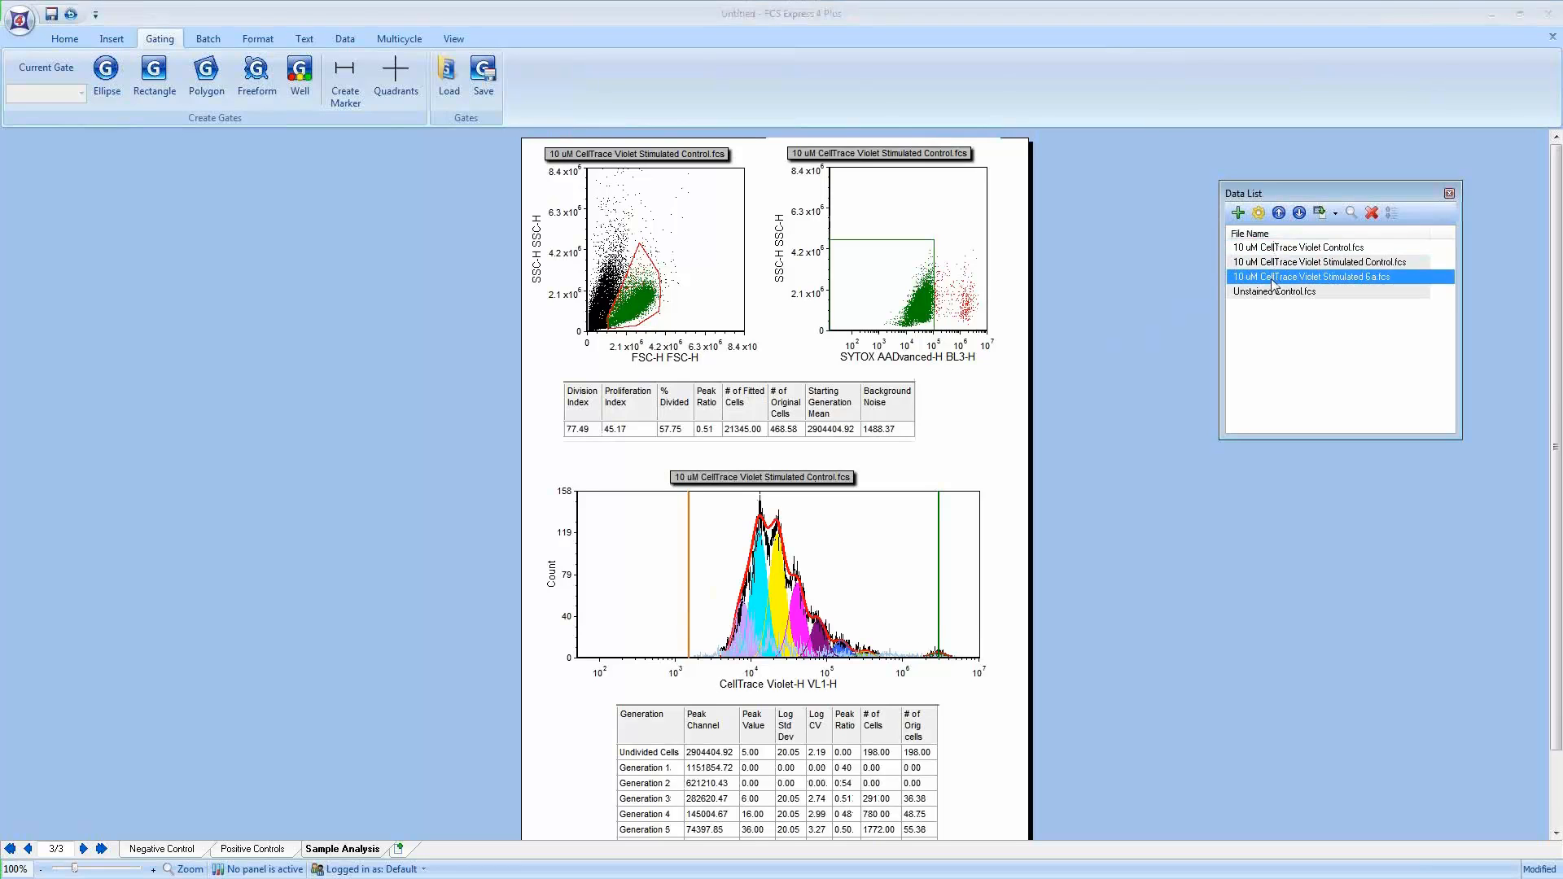
click(1273, 293)
click(1272, 278)
click(1267, 248)
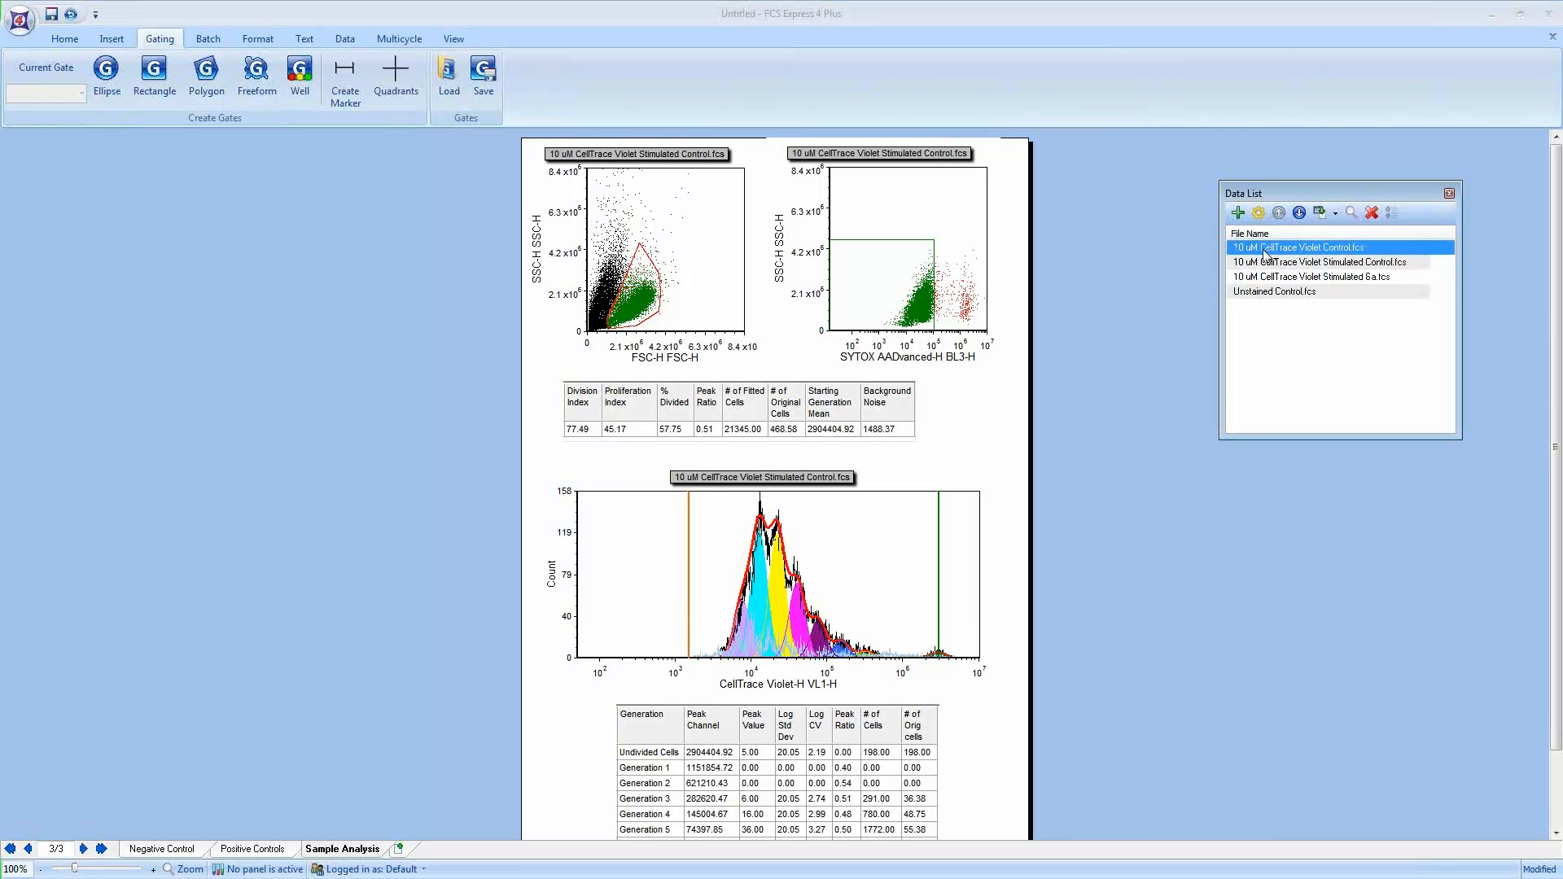
click(348, 40)
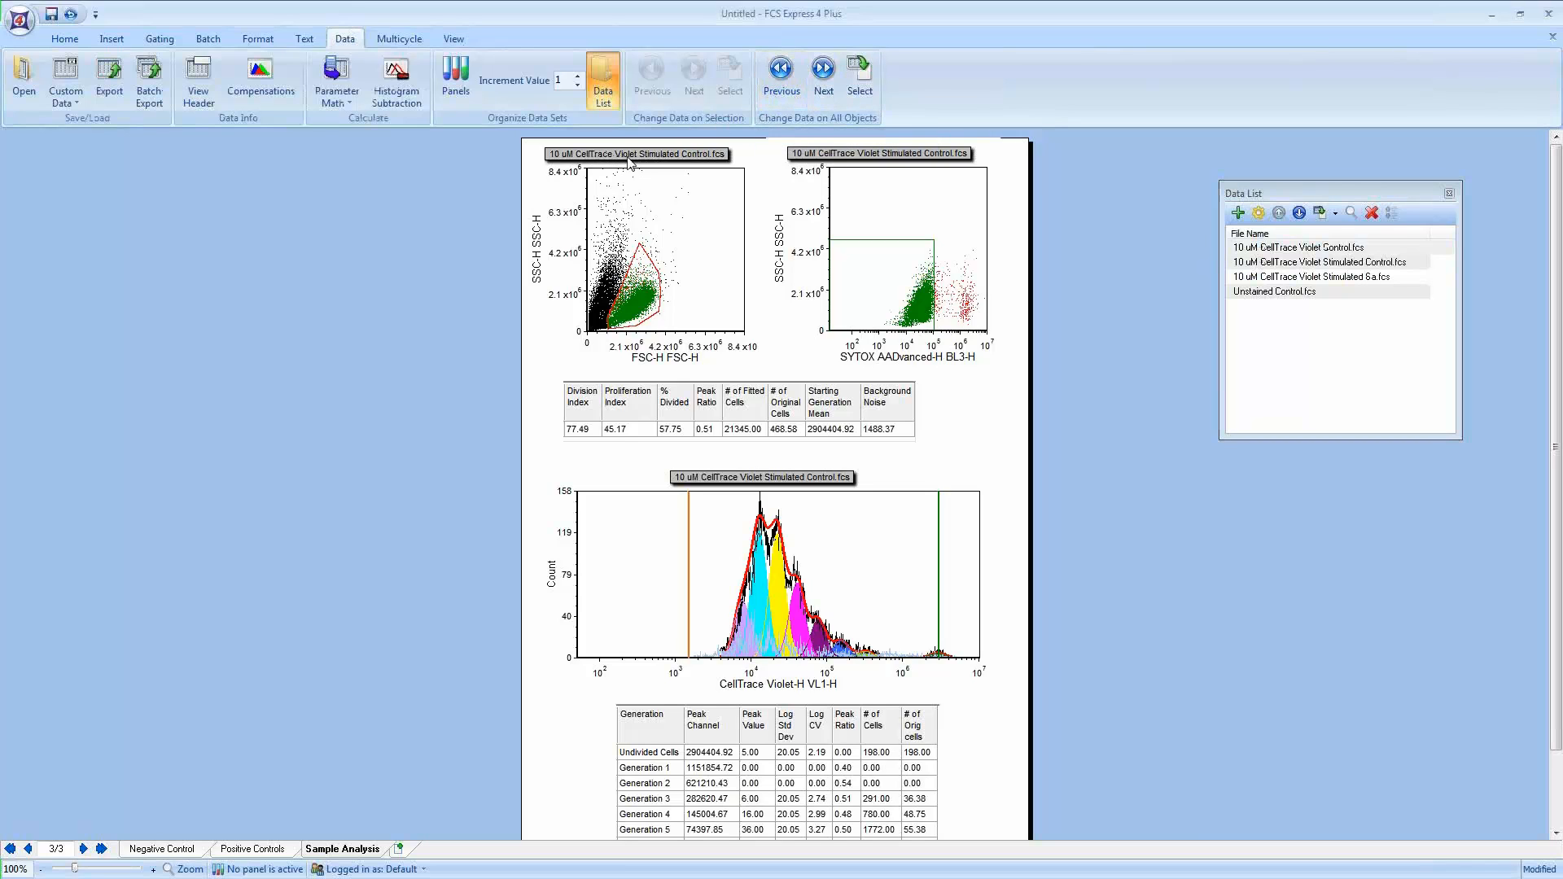
click(1326, 264)
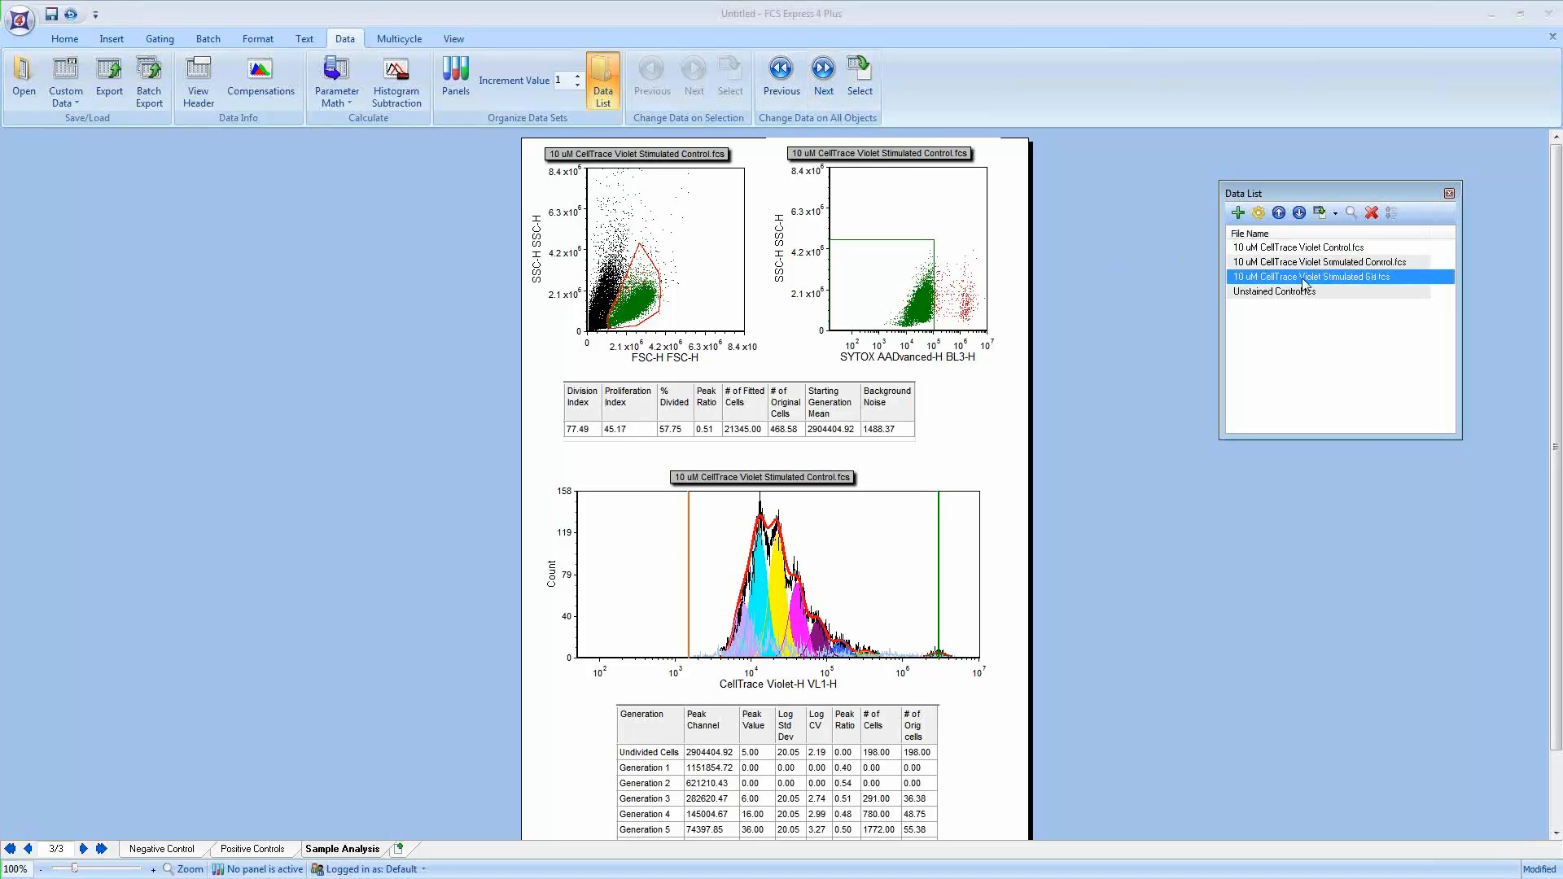
click(823, 74)
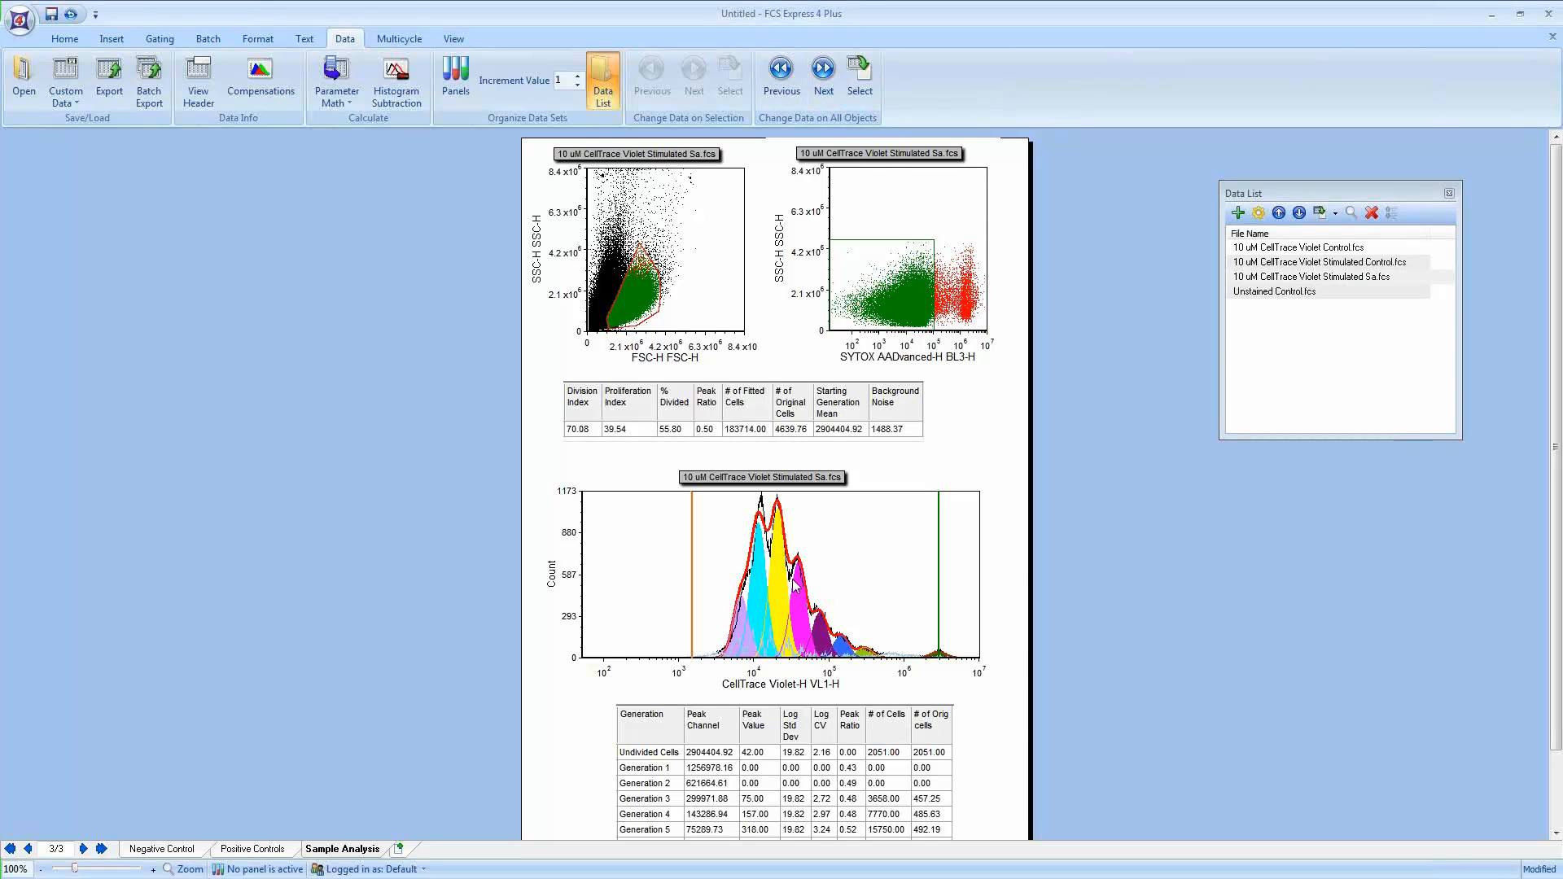
Step: Step all layout objects back through the data files to 10 uM CellTrace Violet Control.fcs
click(779, 72)
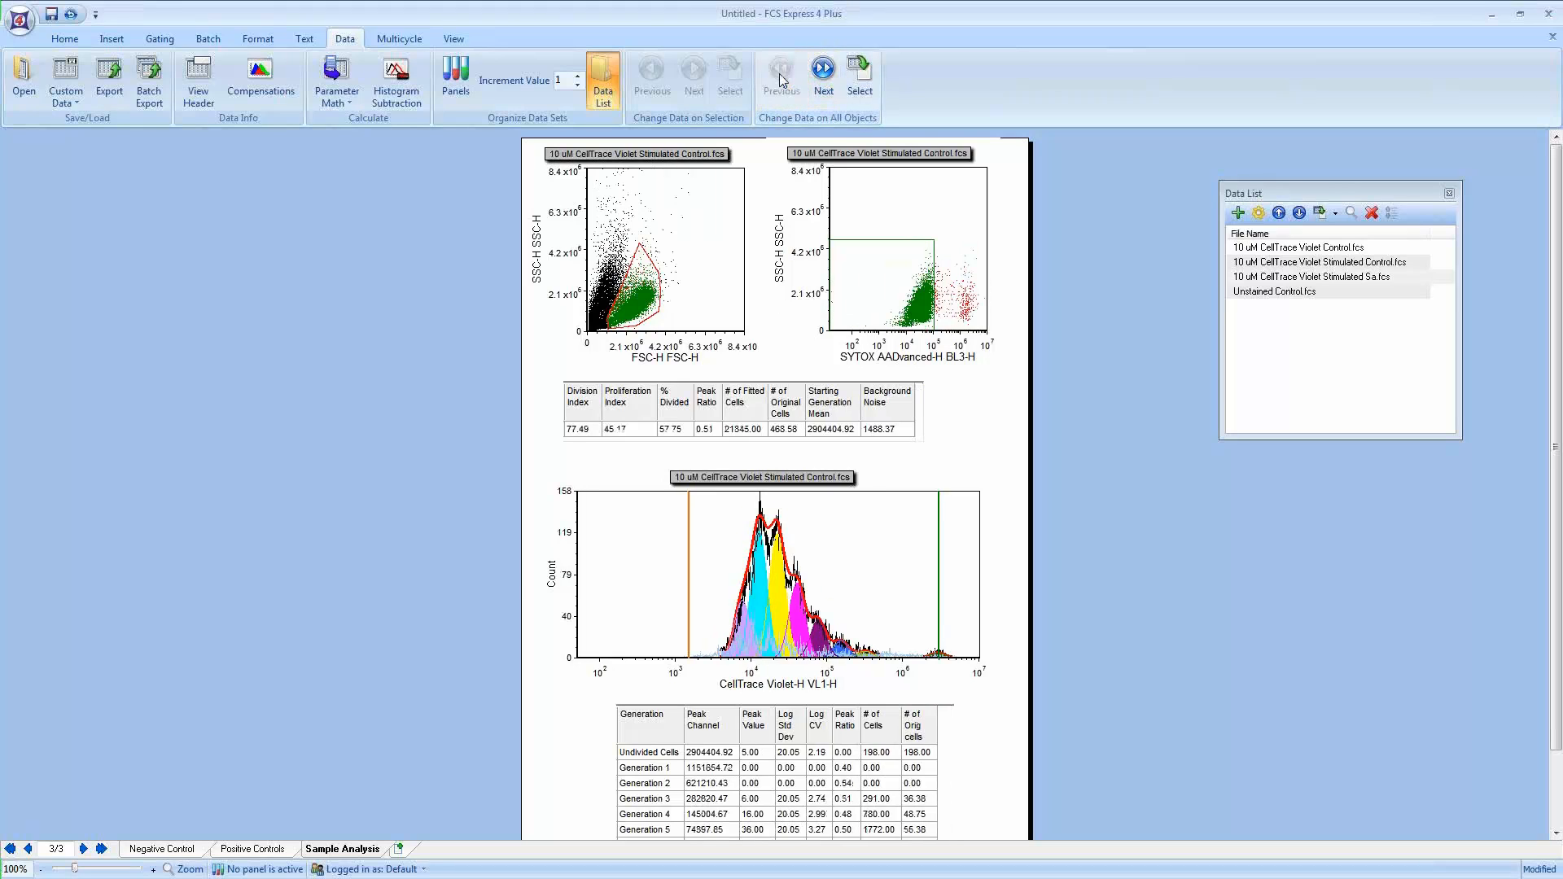
click(780, 72)
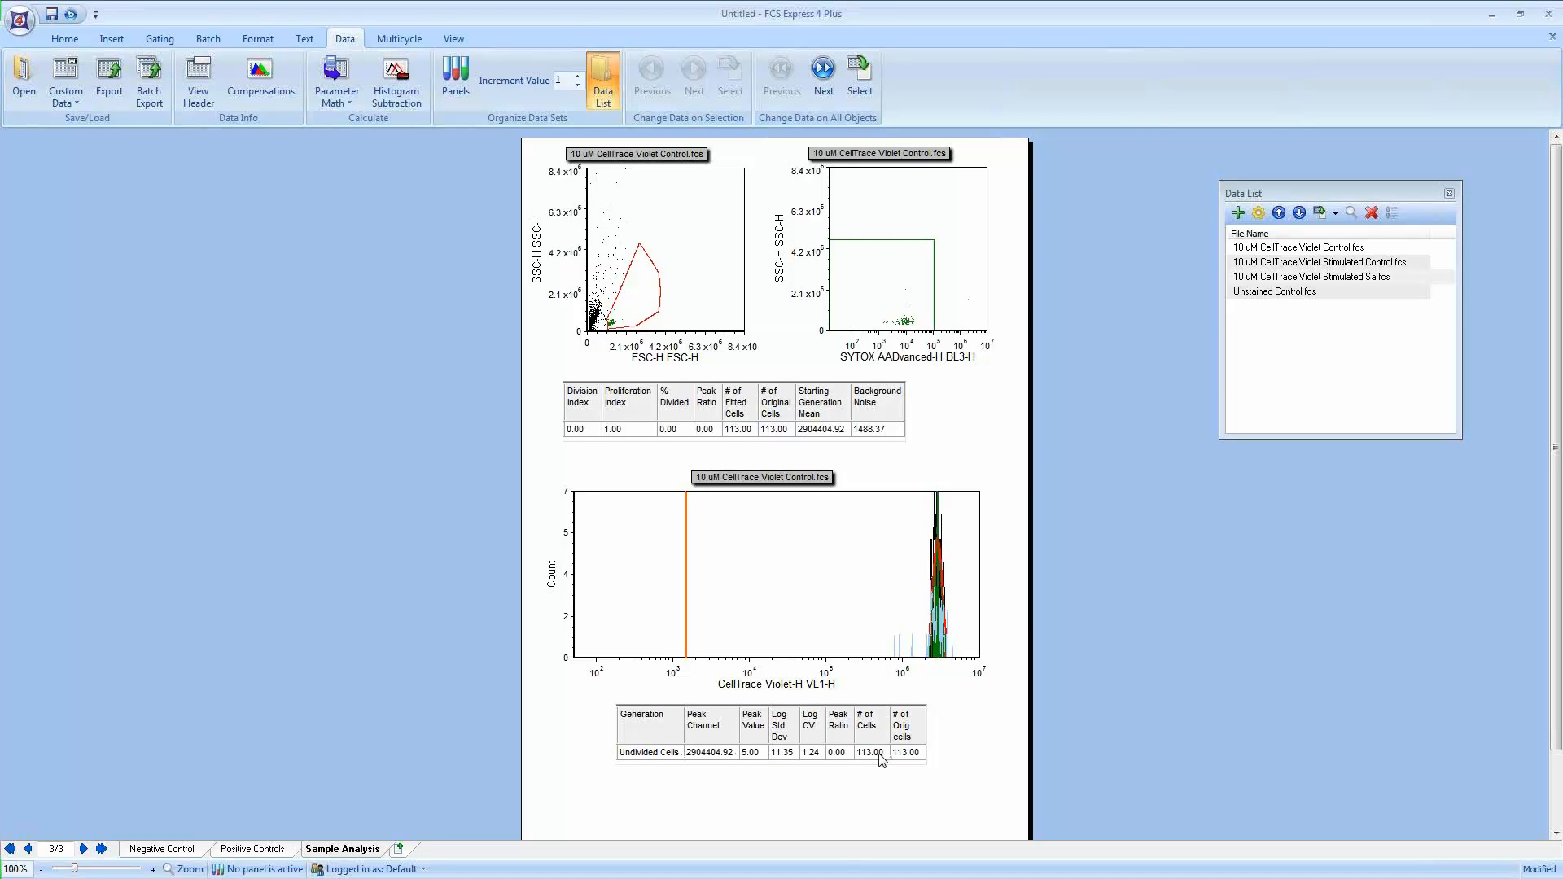
Step: Cycle all layout objects forward through the data files to Unstained Control.fcs, then back to 10 uM CellTrace Violet Control.fcs
click(822, 70)
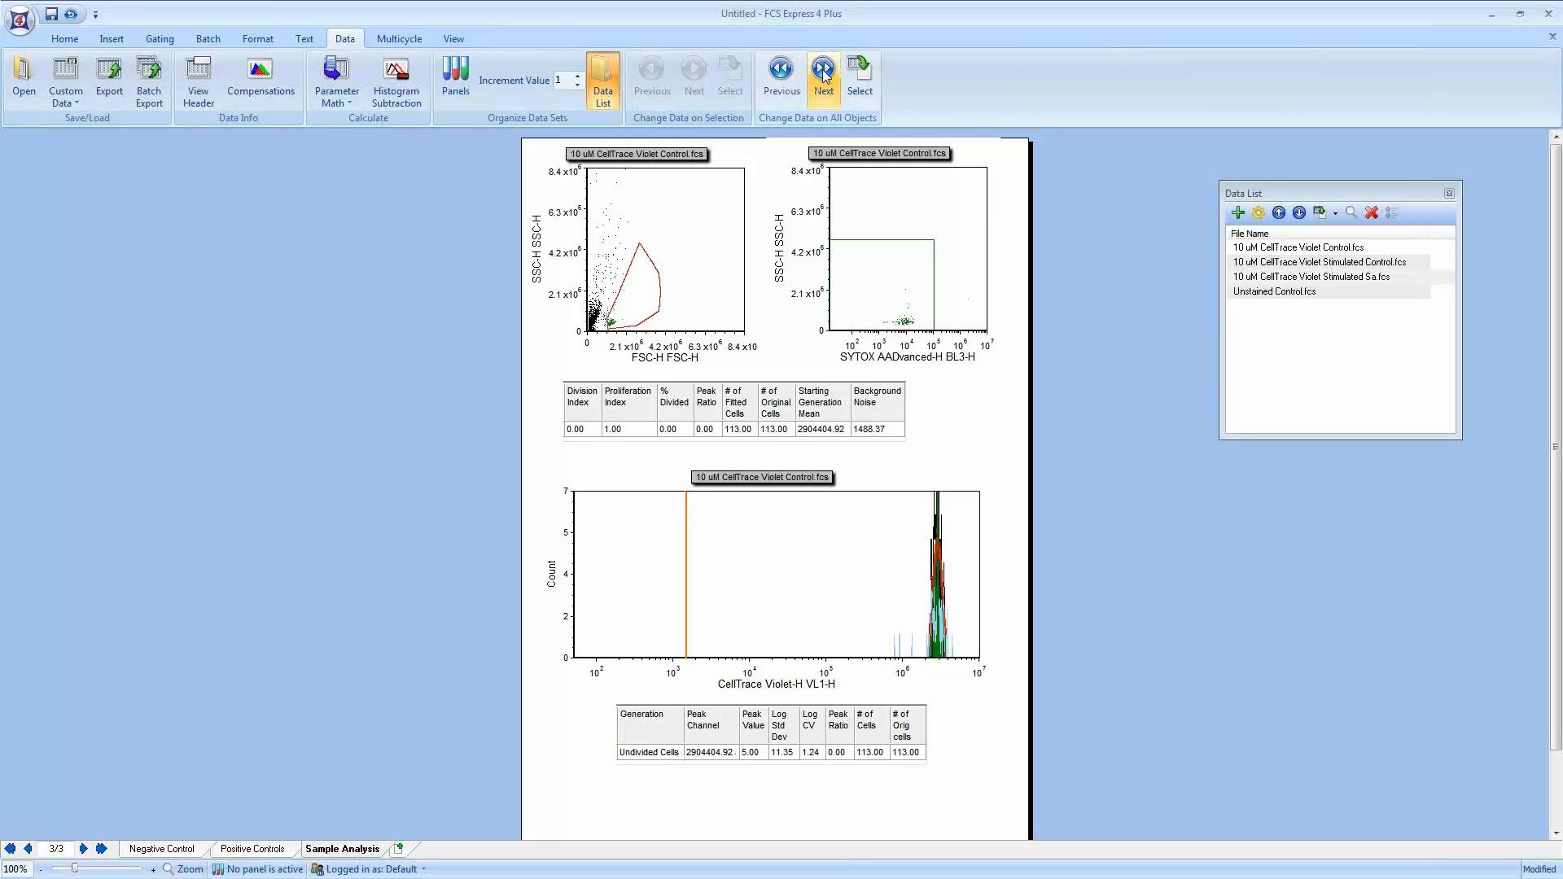
click(823, 70)
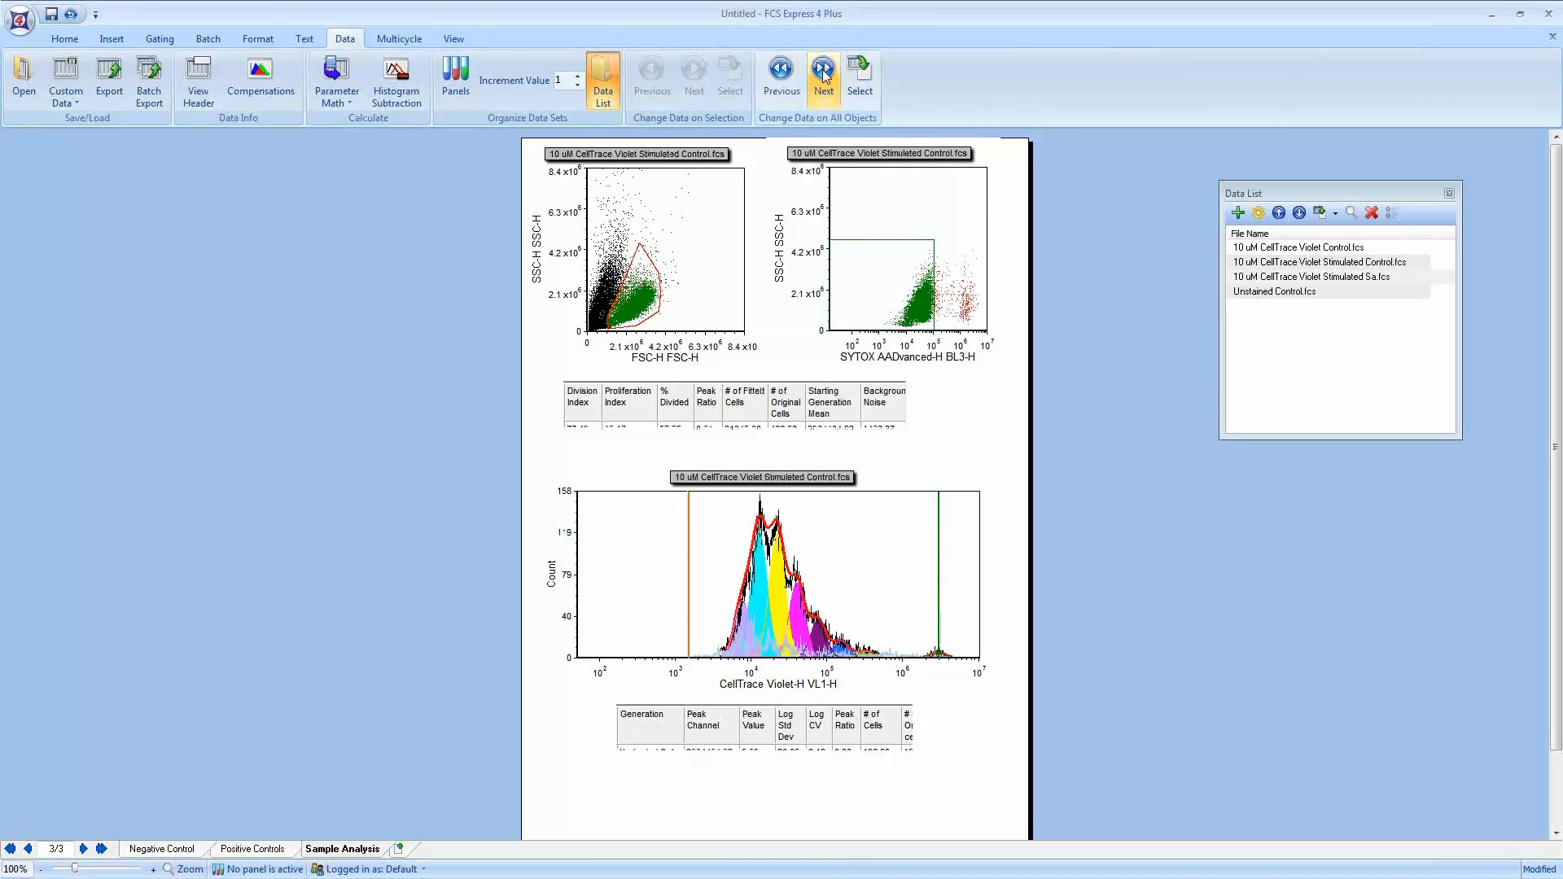
click(823, 72)
click(823, 74)
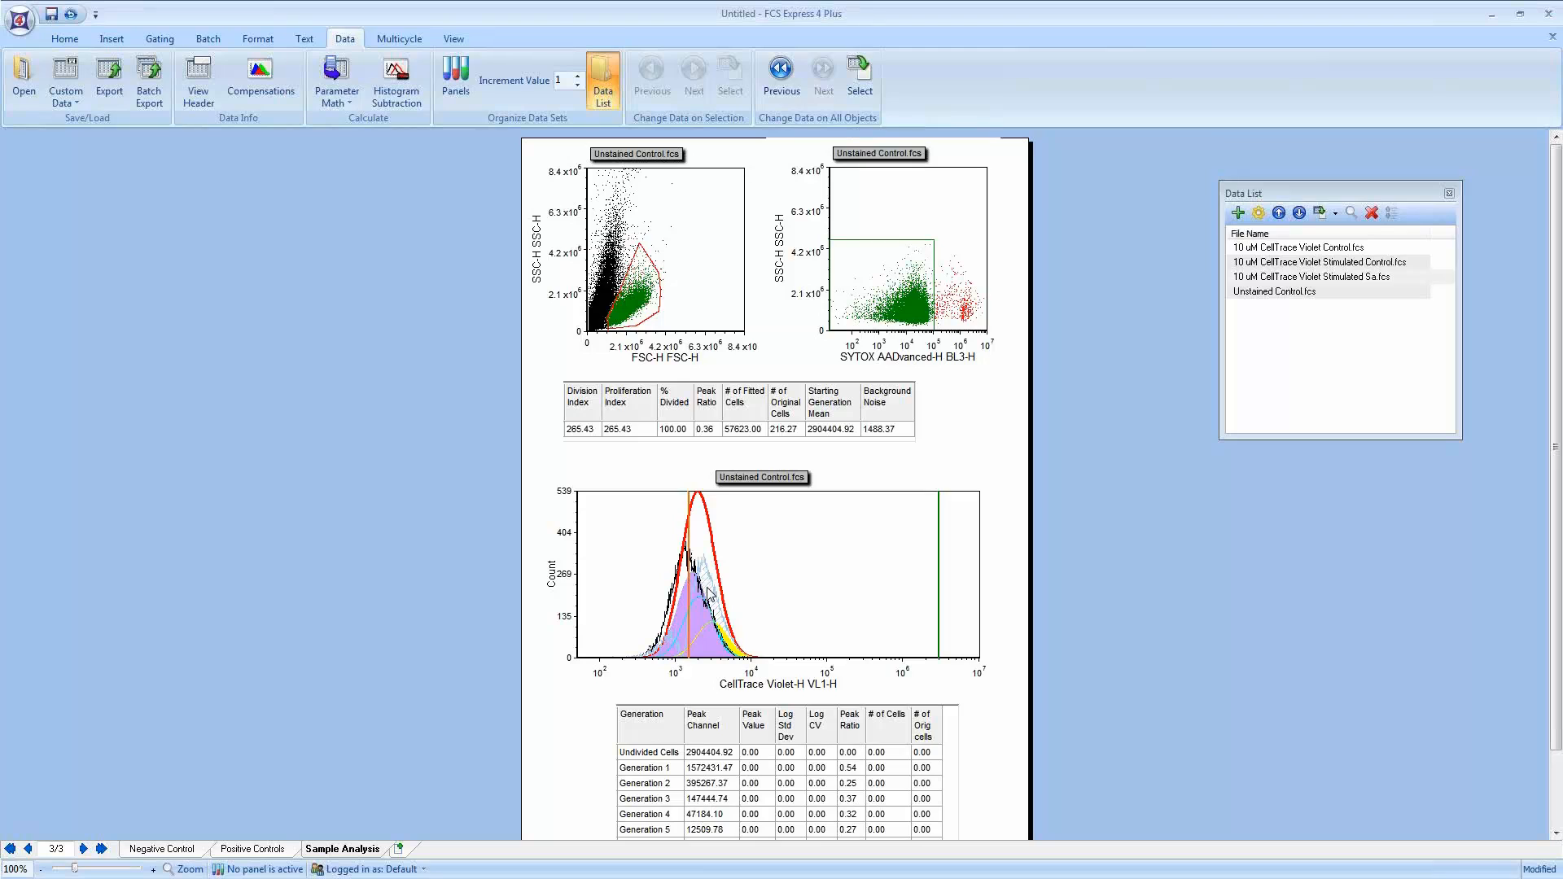
click(780, 84)
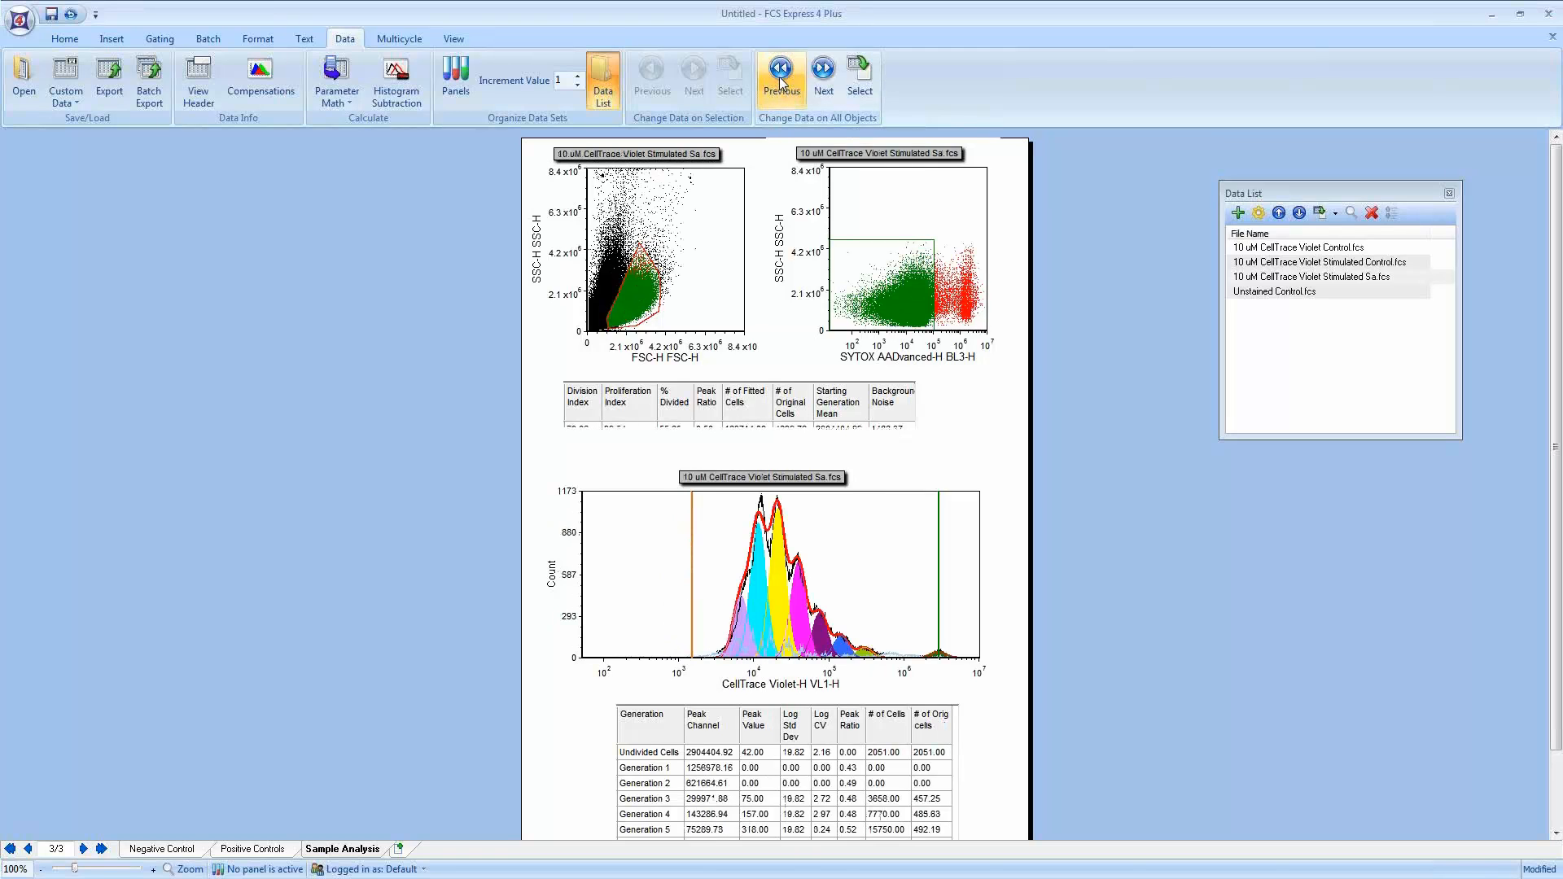
click(780, 82)
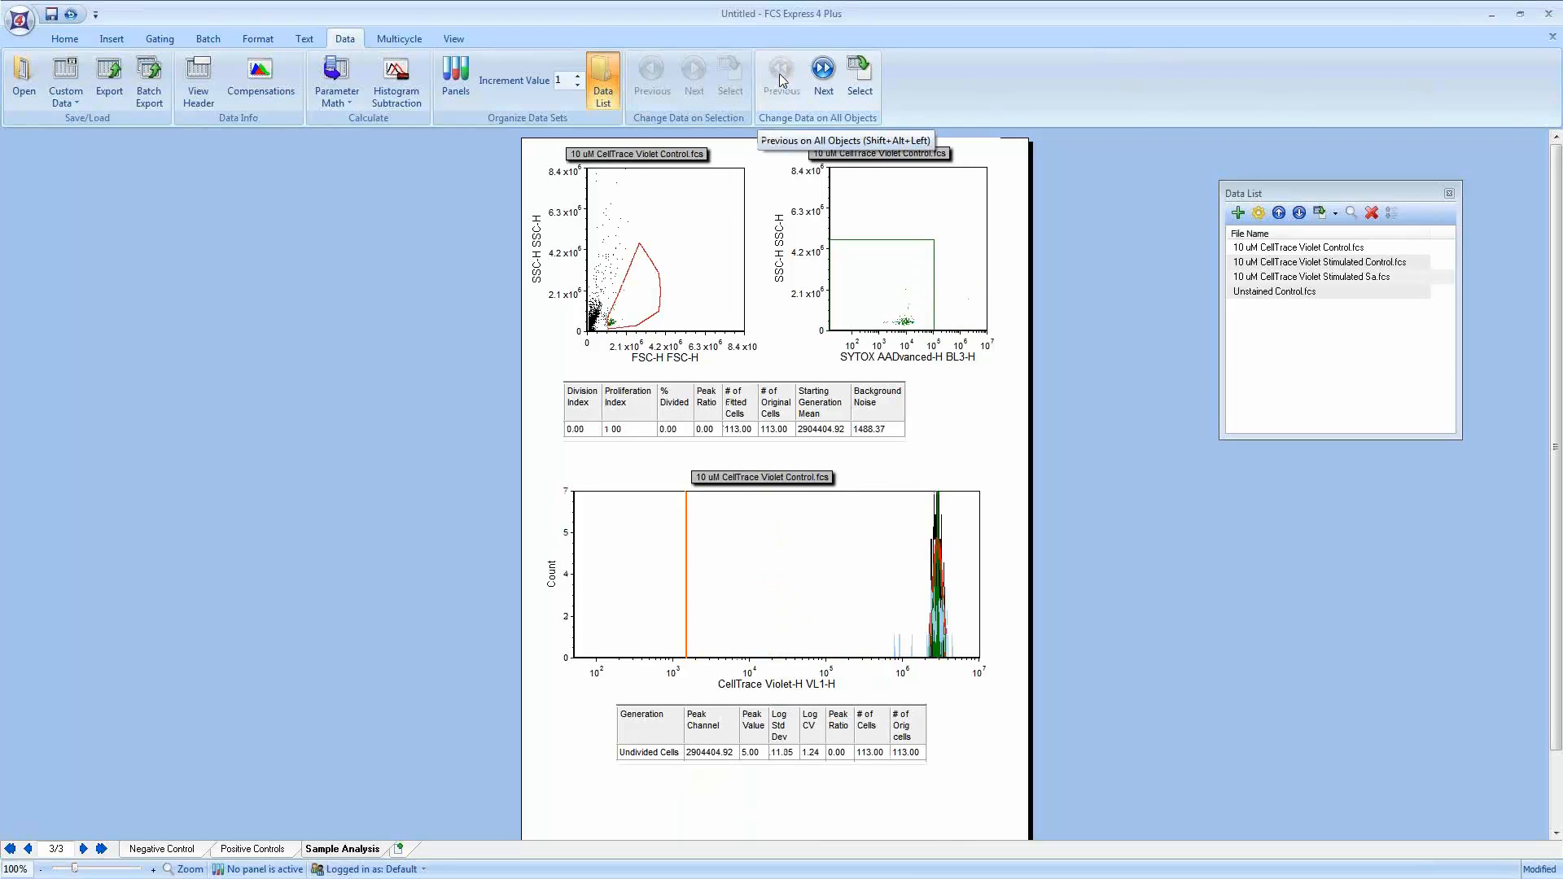
Step: Open the Batch Actions panel, move it beside the layout page and resize its width
click(208, 39)
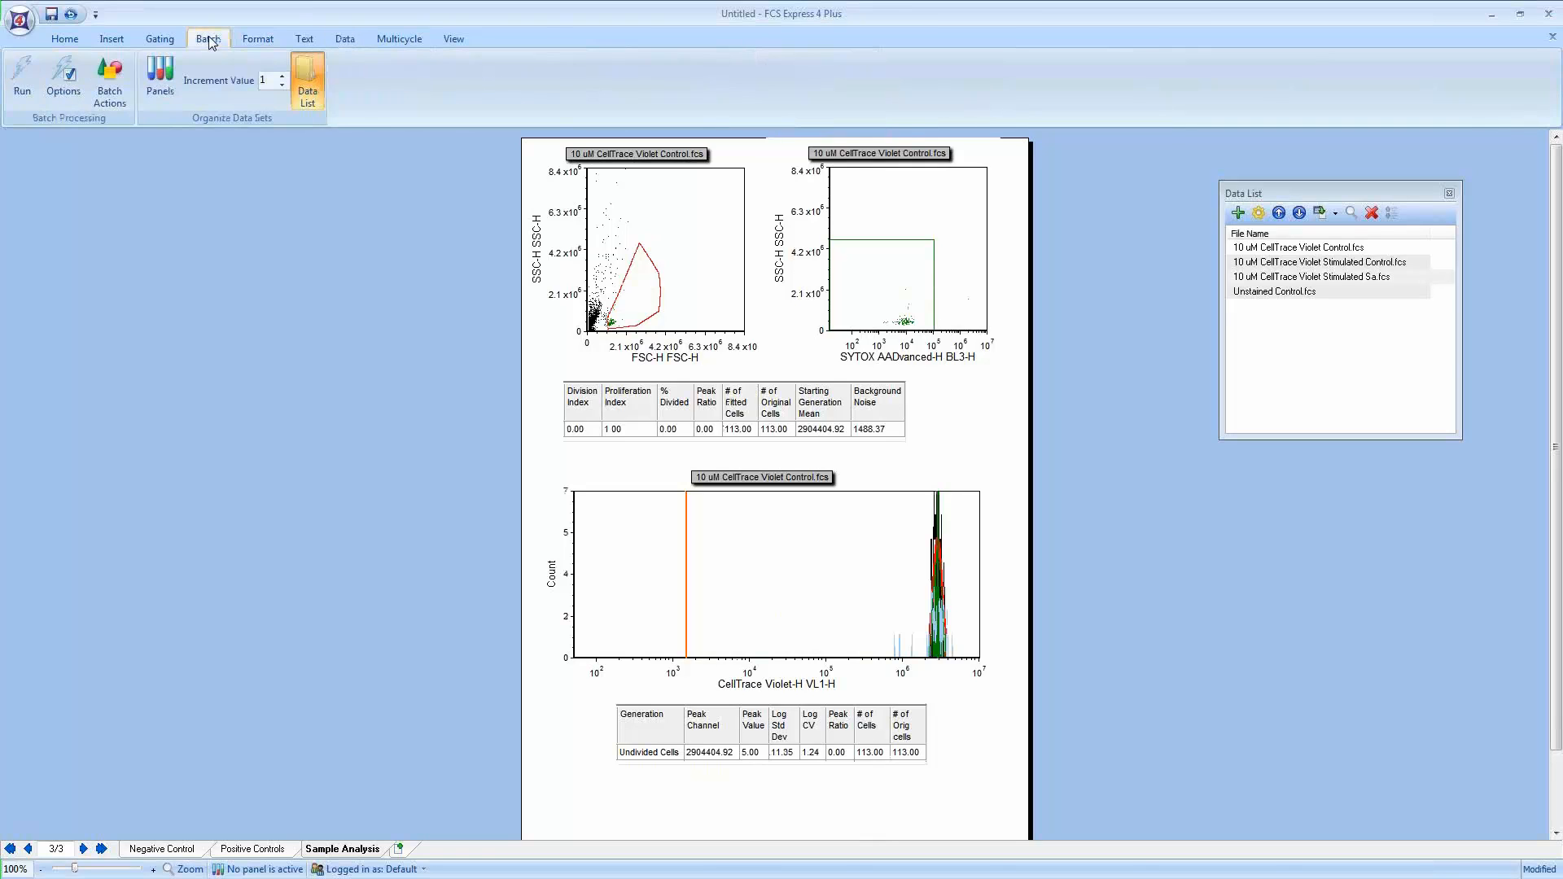
click(108, 85)
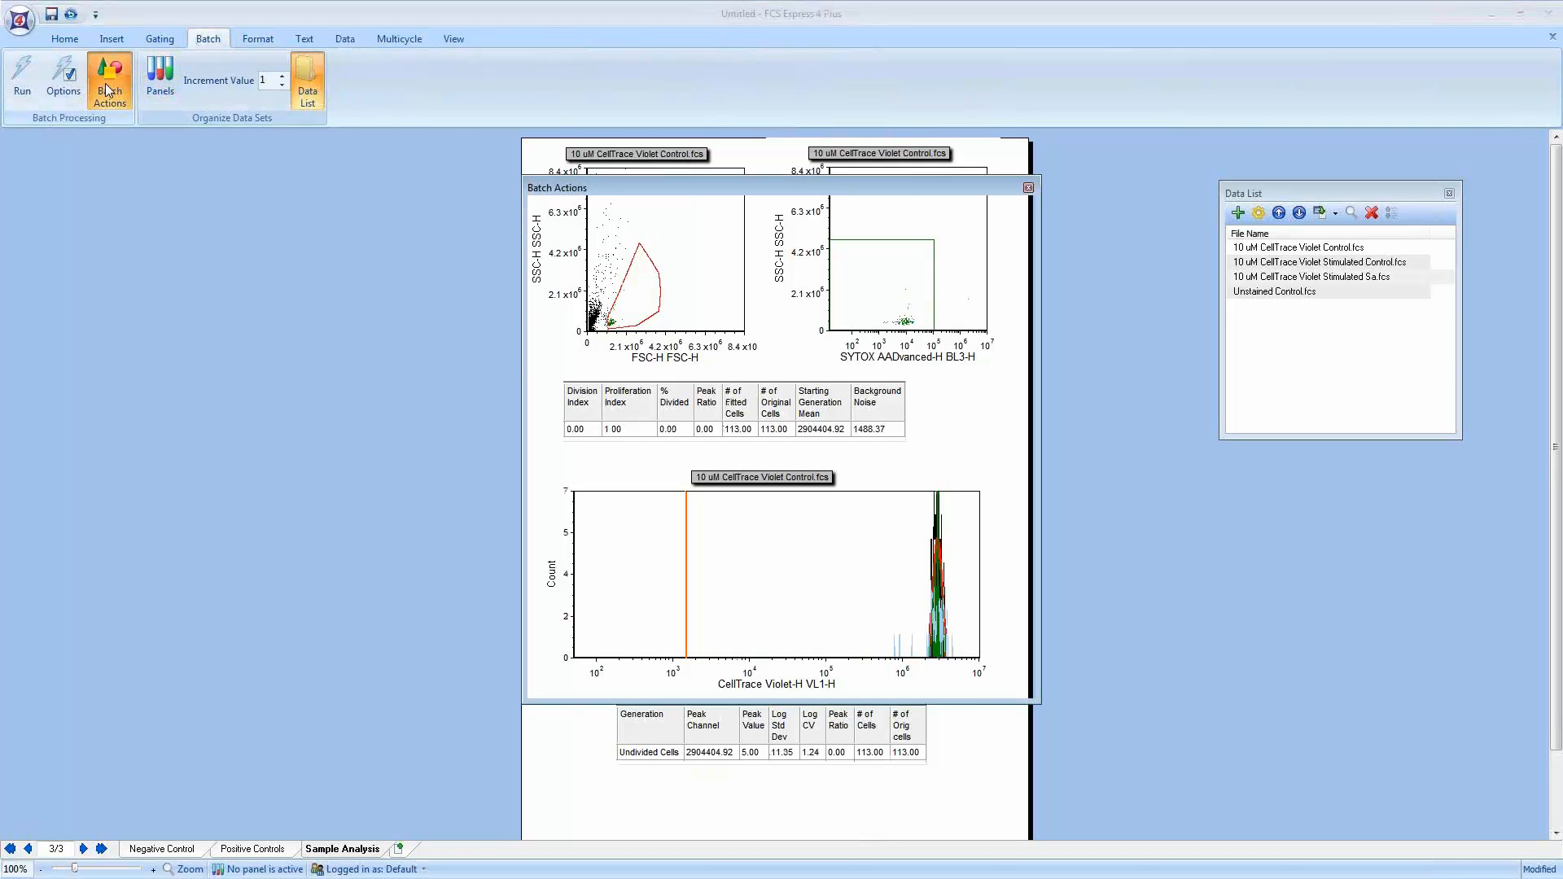
drag(628, 186, 146, 169)
drag(558, 294, 509, 294)
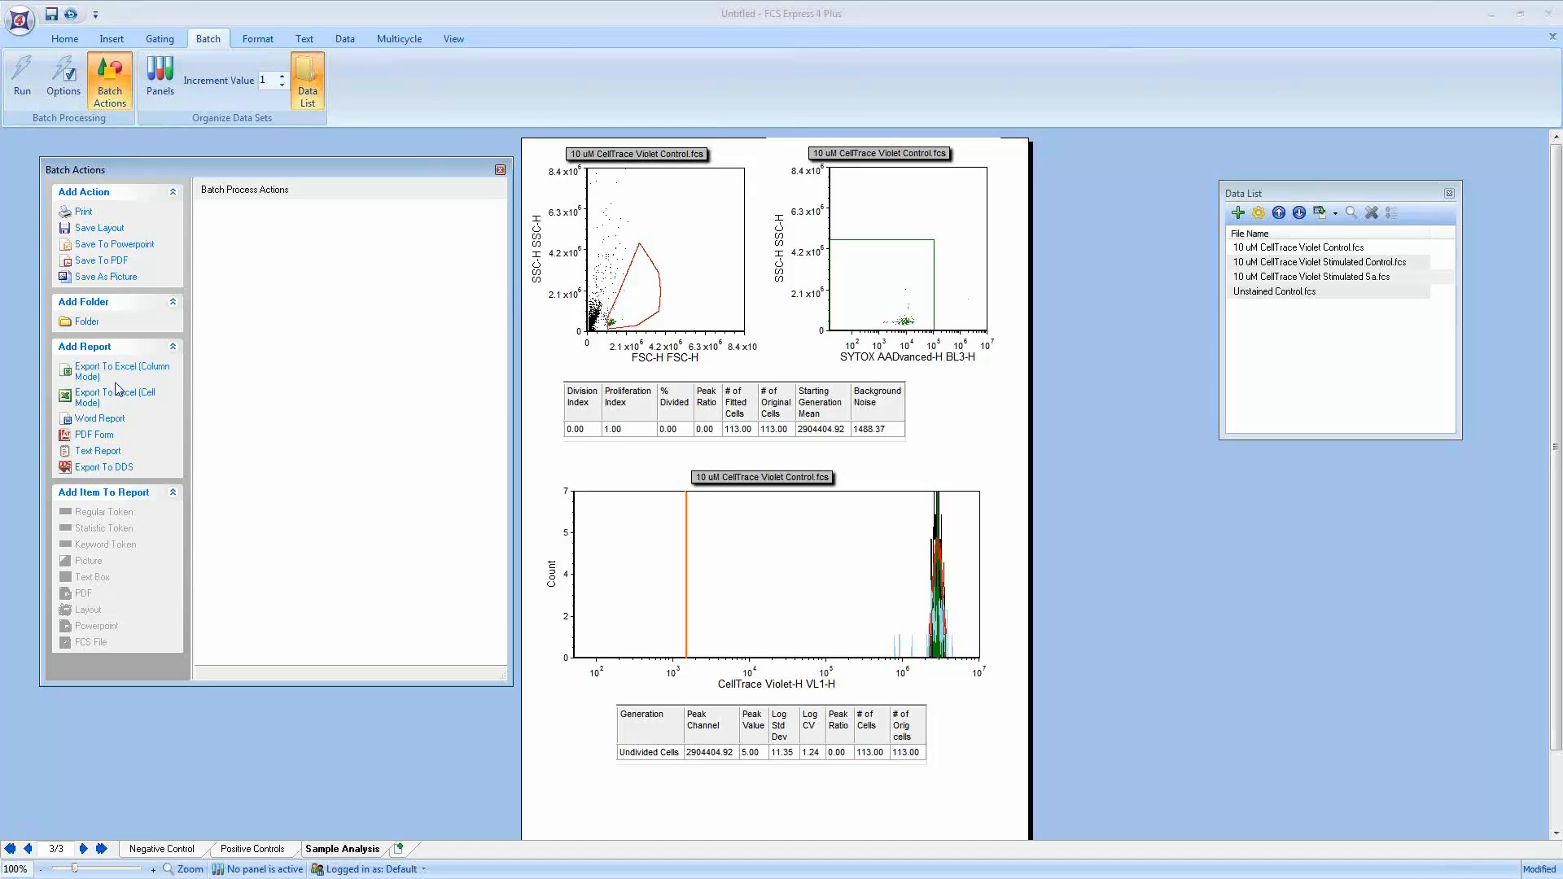
Step: Add a Save To Powerpoint batch action that opens the presentation after saving, exports page 3, and combines all iterations into one presentation
click(111, 246)
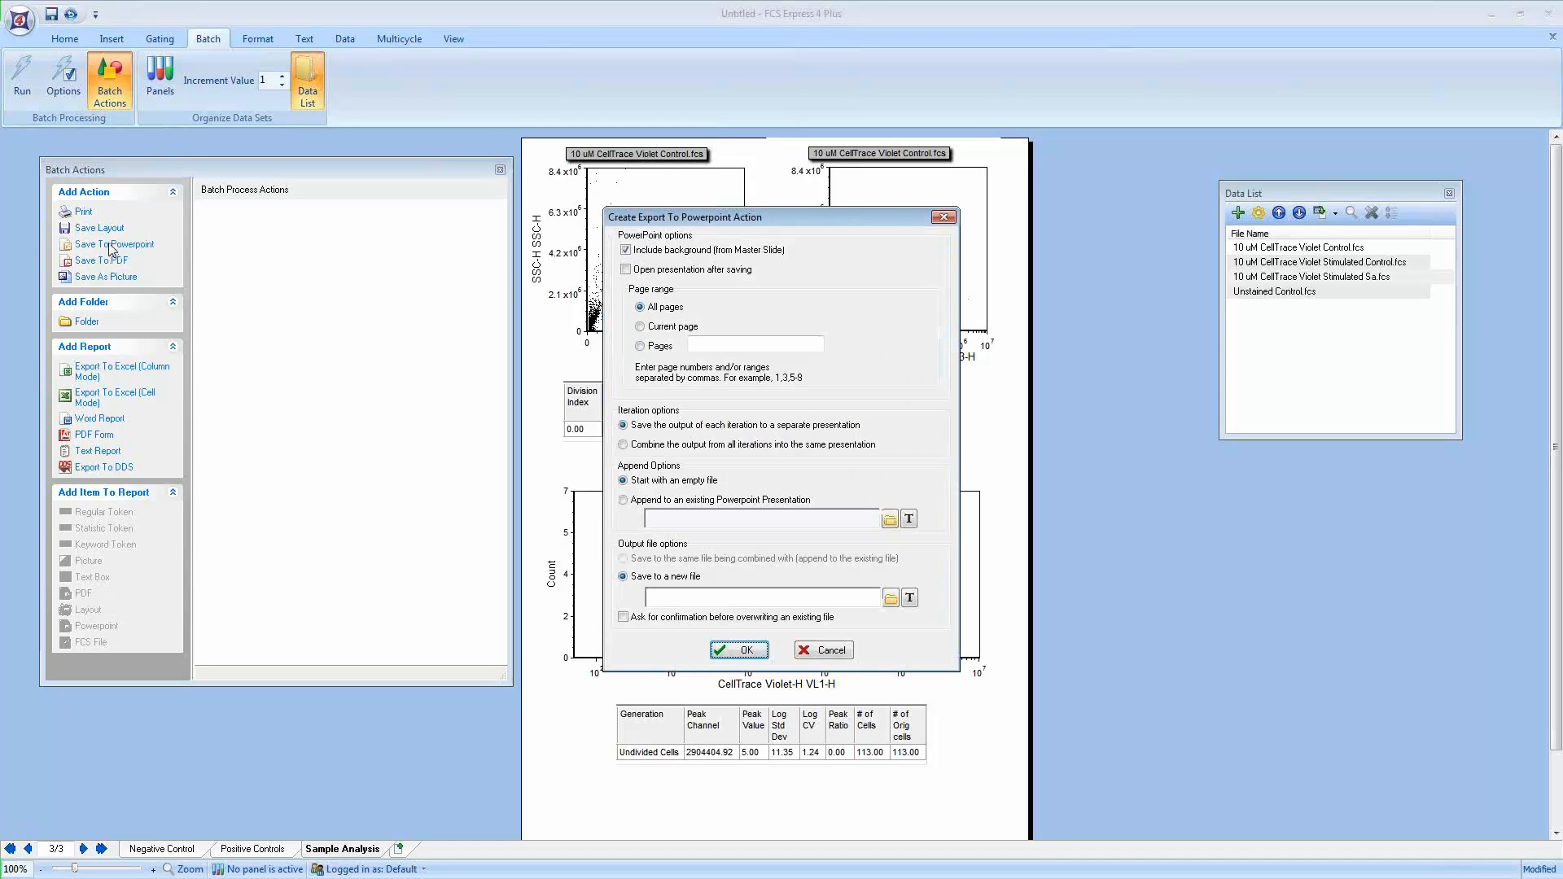
click(626, 270)
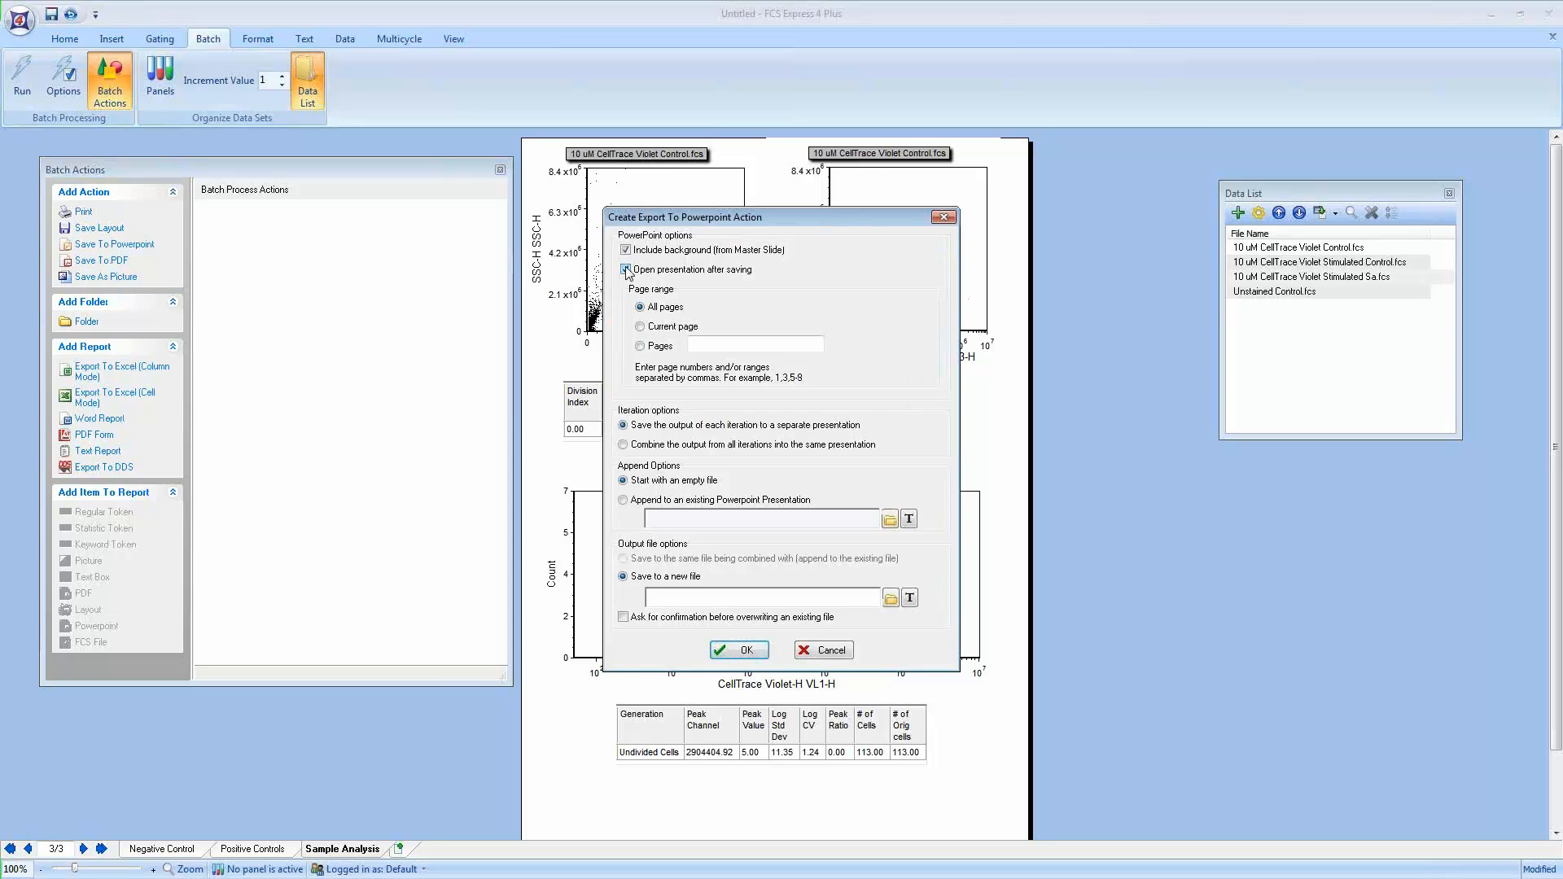
click(641, 347)
text(3)
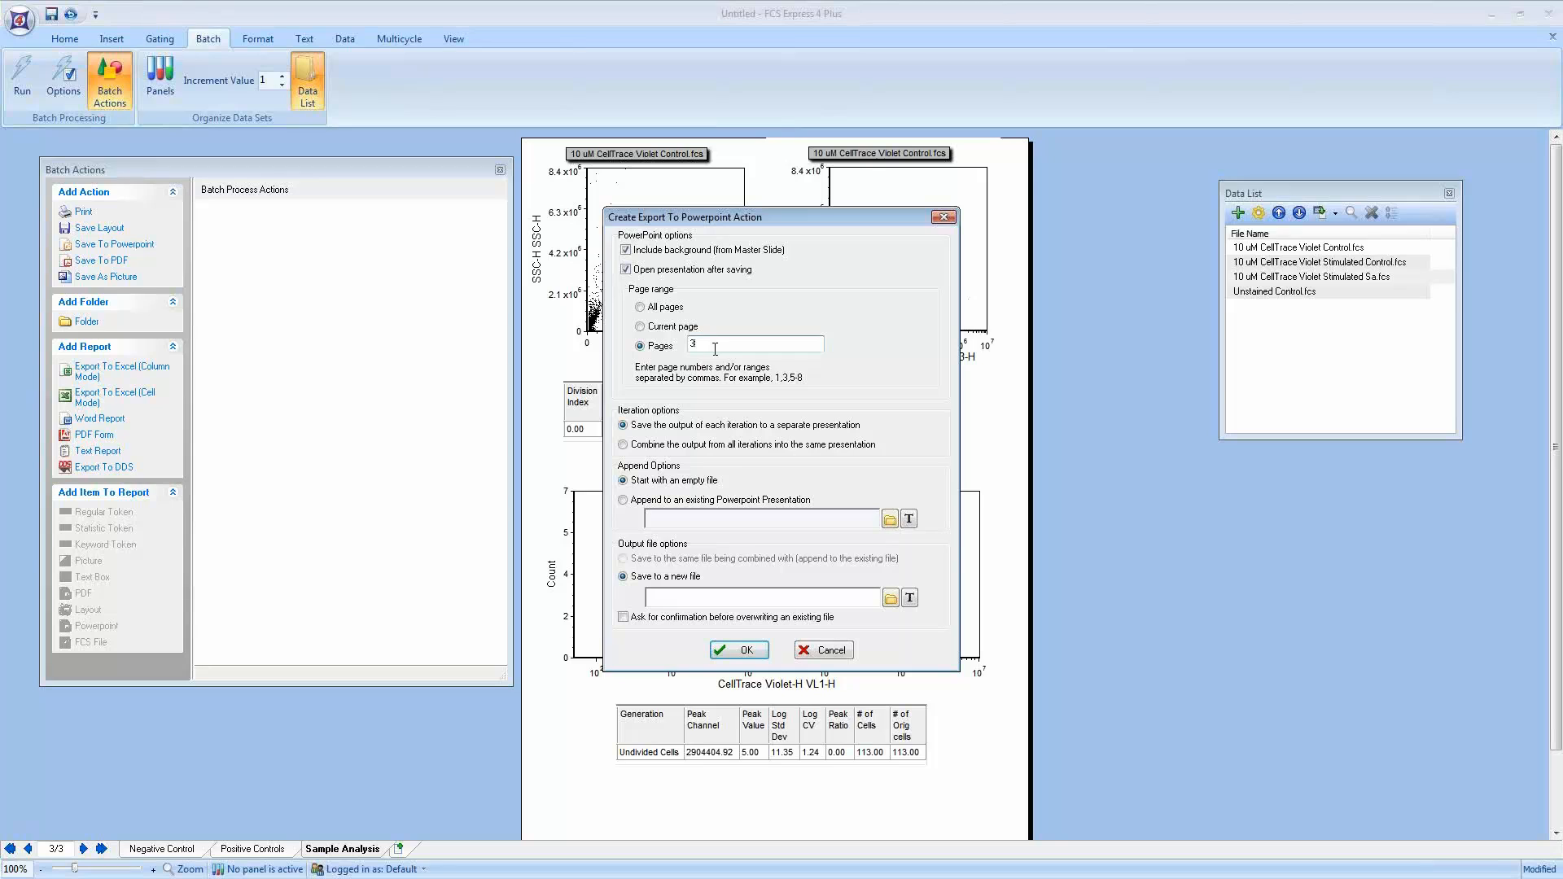
click(624, 445)
Step: Save the PowerPoint output to a new file named Proliferation Experiment and confirm the action
click(889, 598)
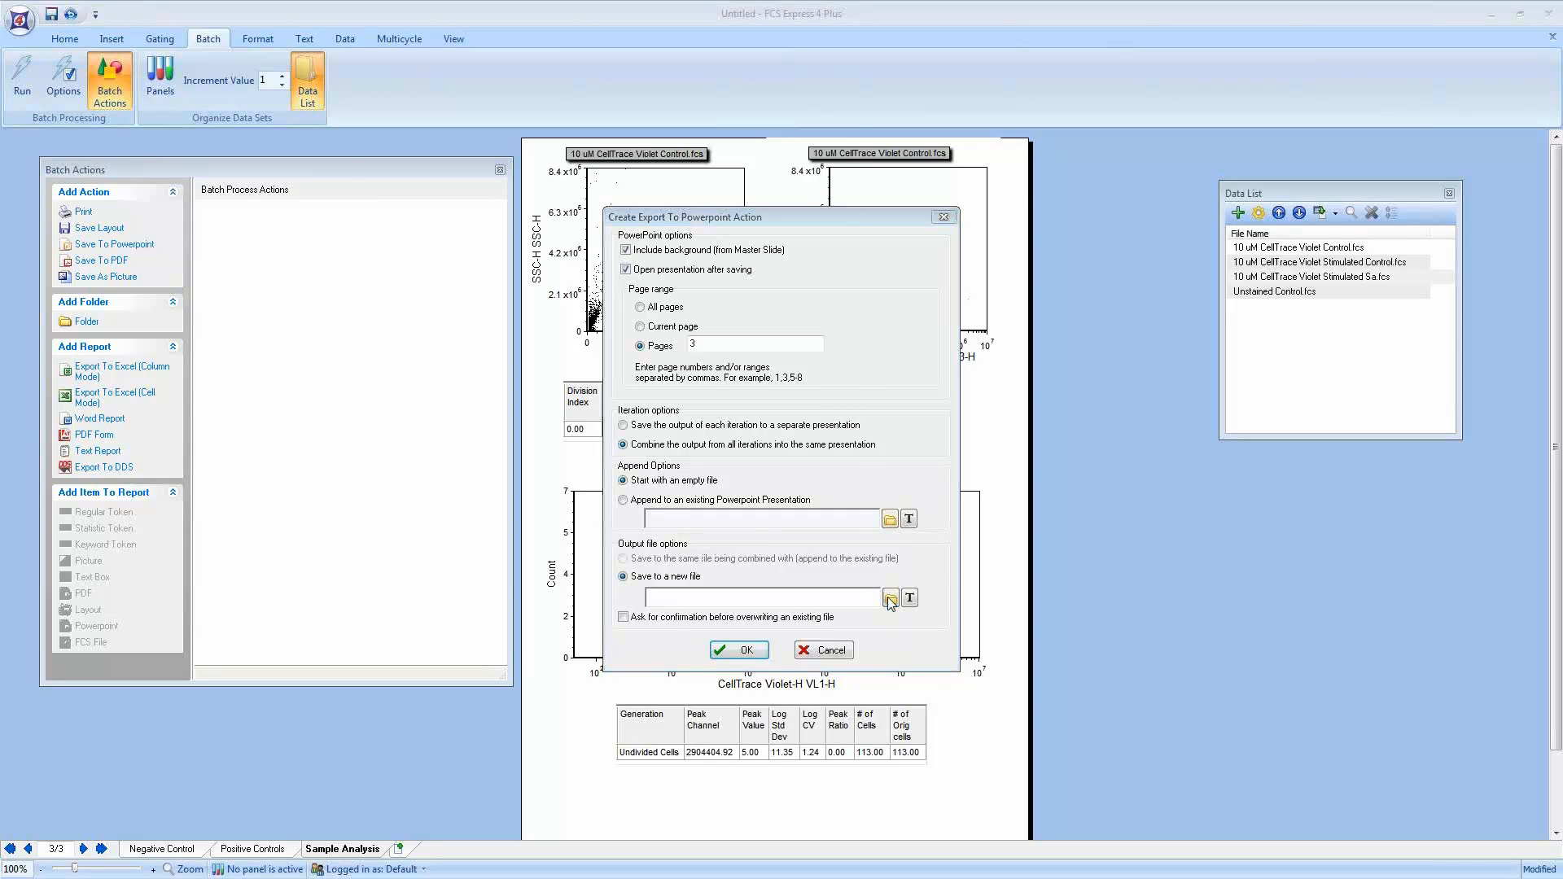
text(P)
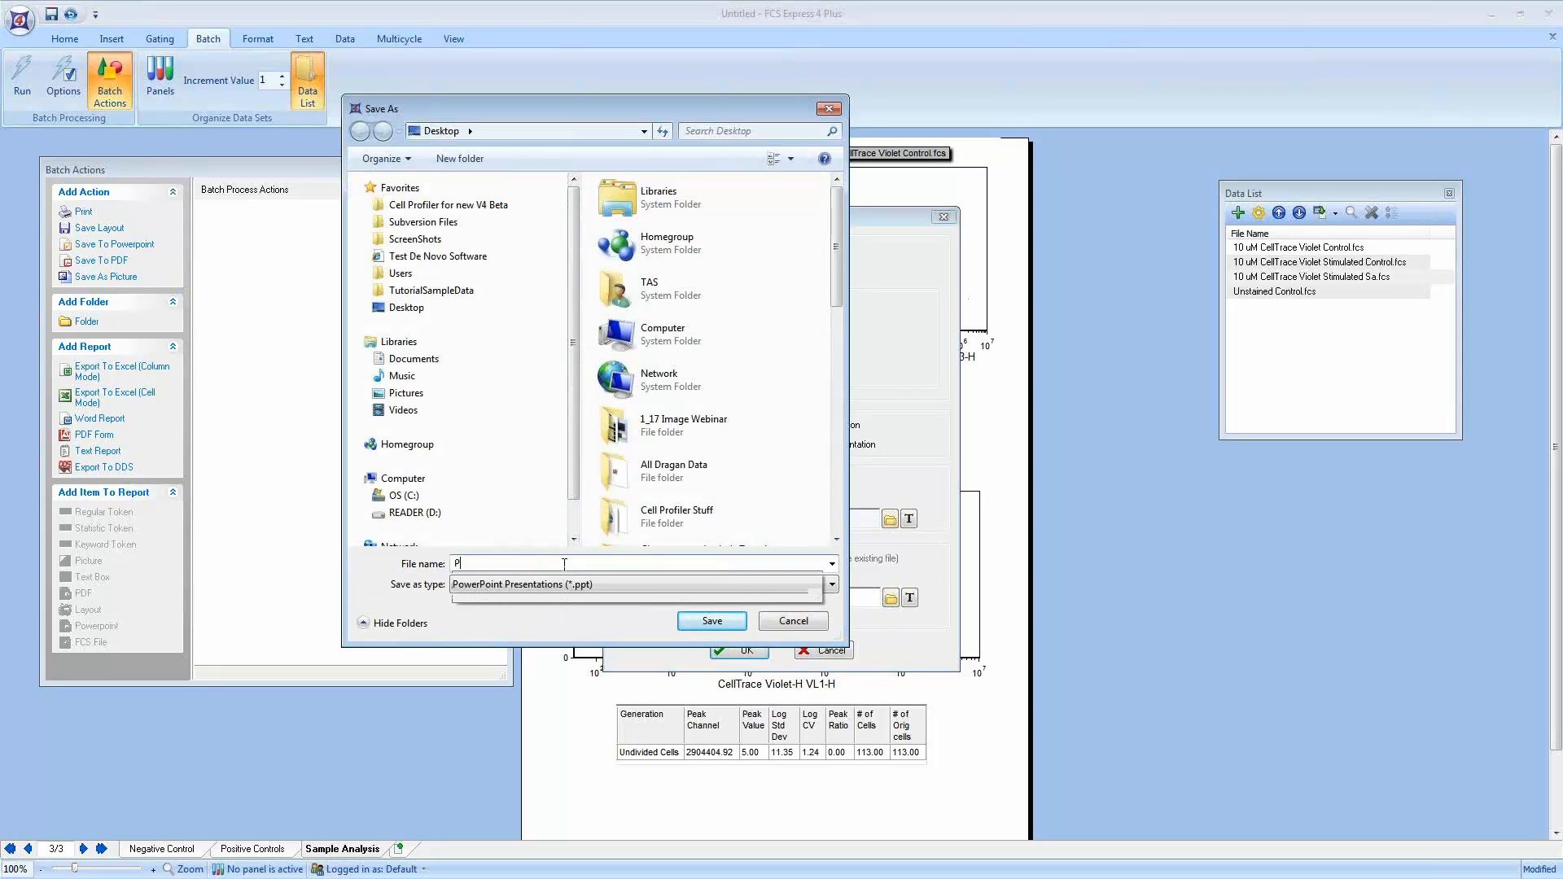
text(roliferation Experiment)
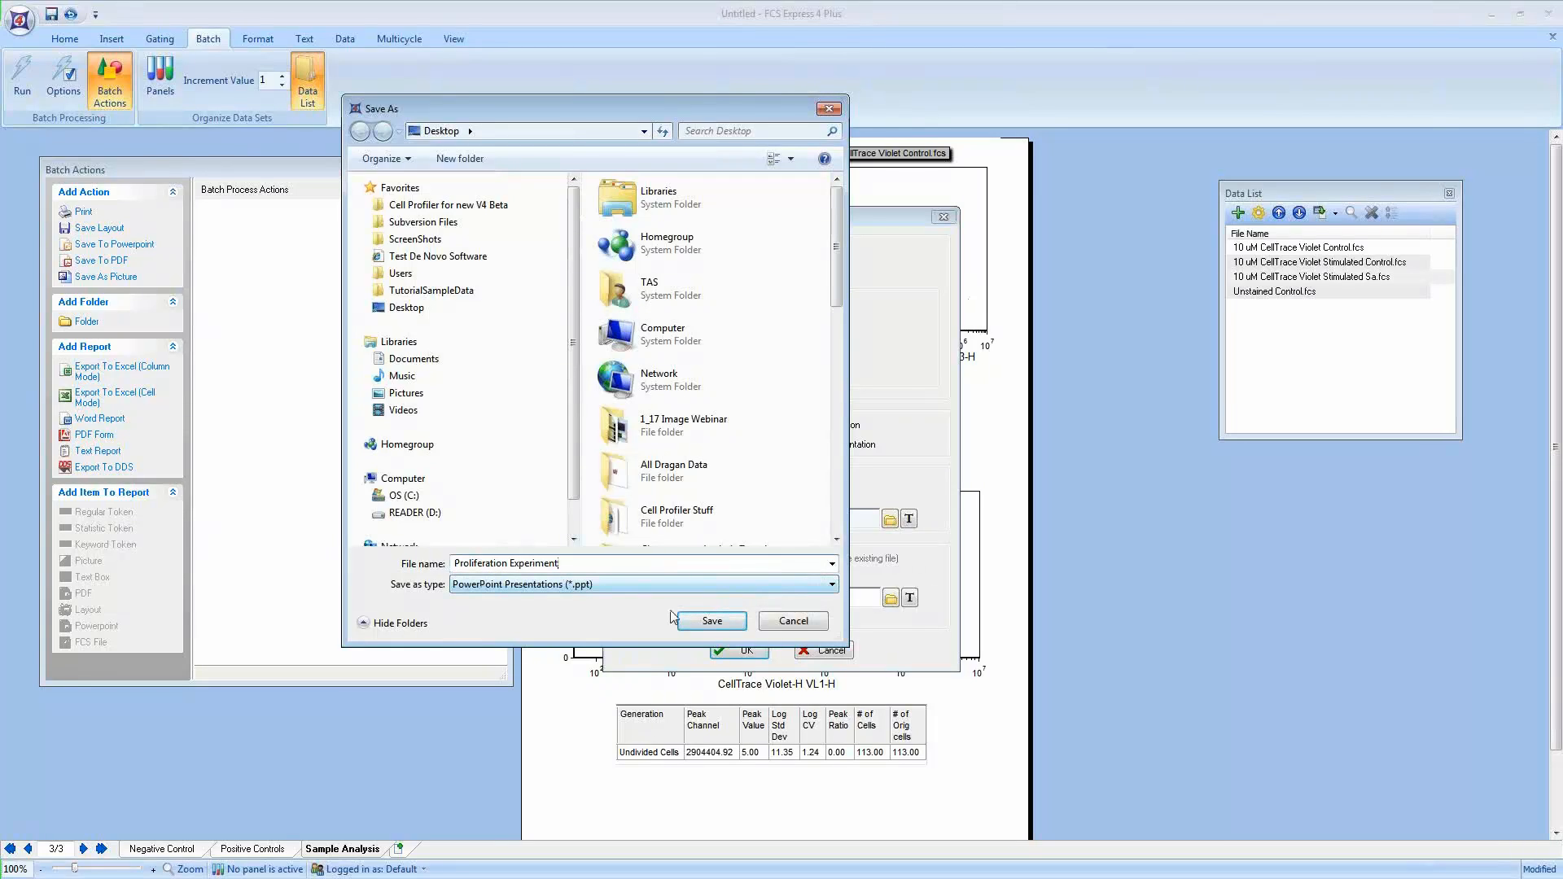
click(732, 622)
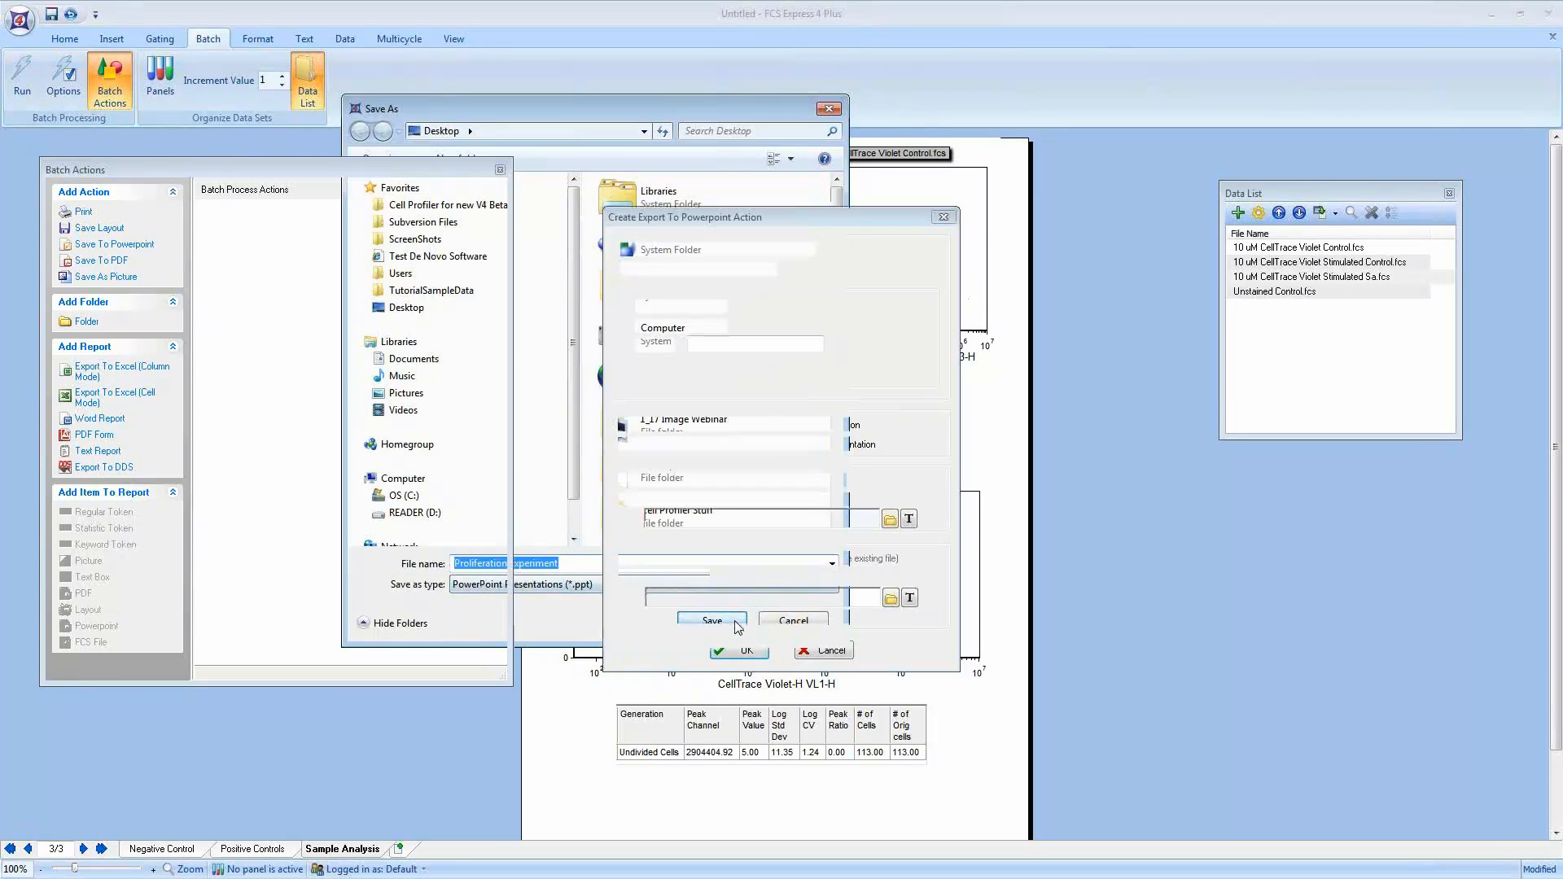
click(741, 650)
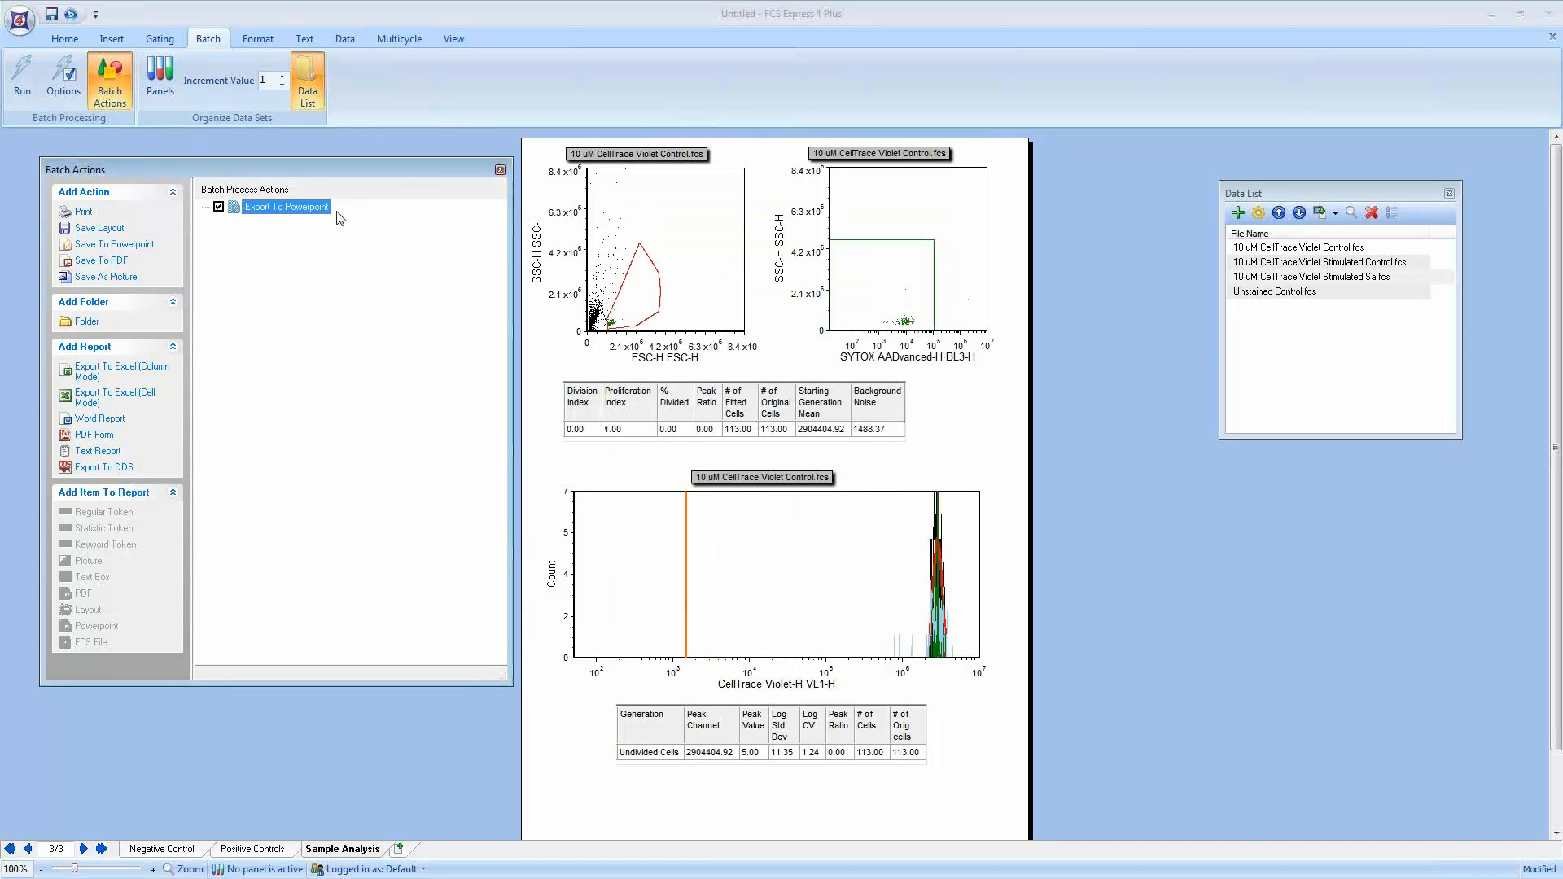
Step: Add an Export To Excel (Column Mode) batch action saving to a new file named Proliferation Stats
click(129, 373)
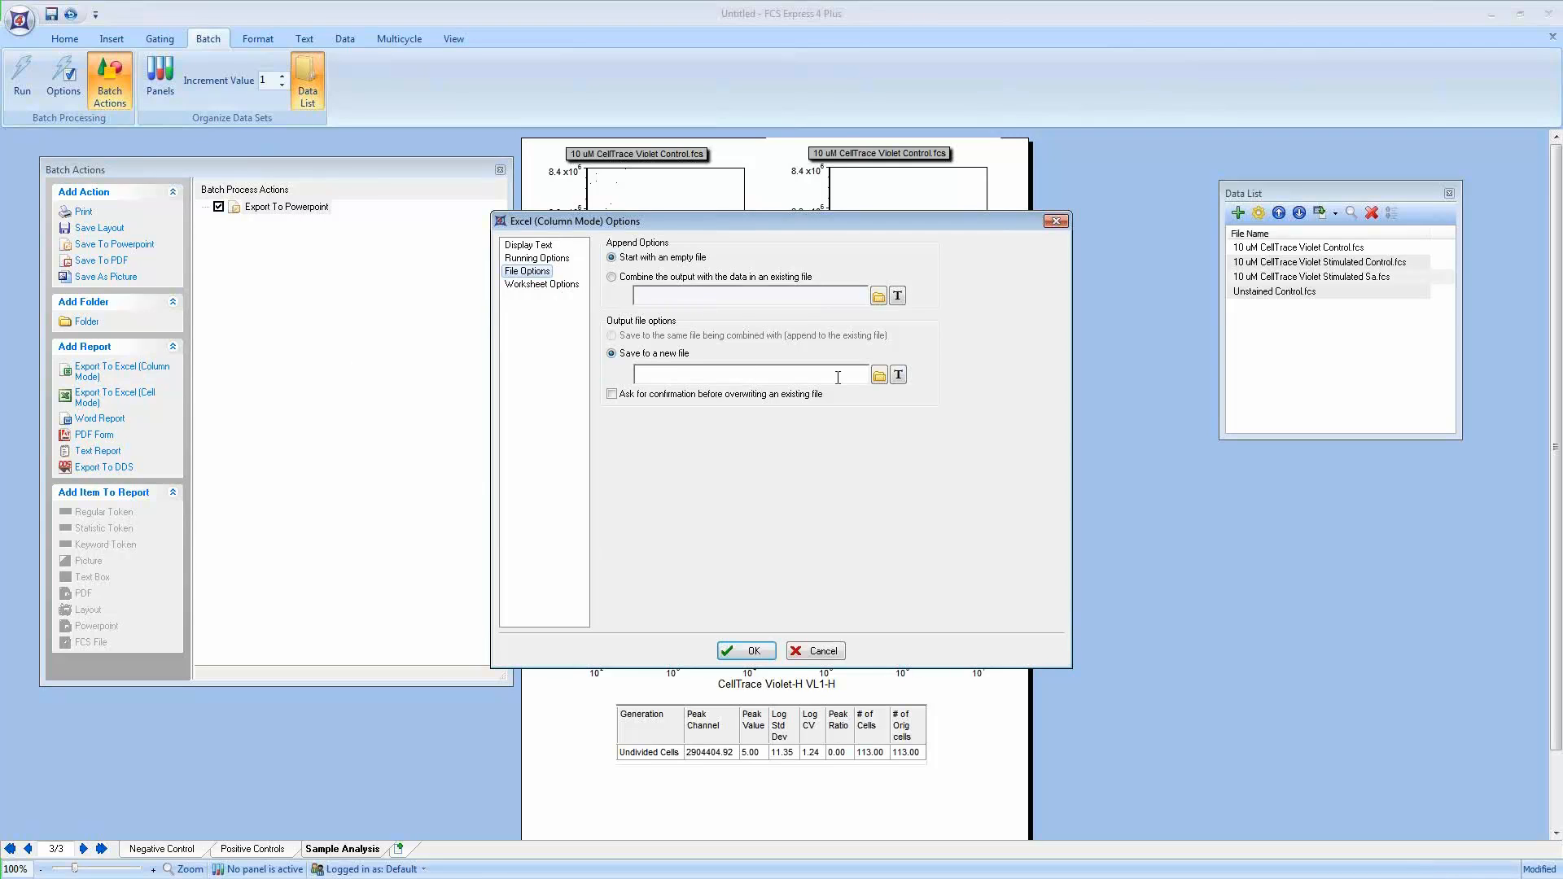
click(878, 375)
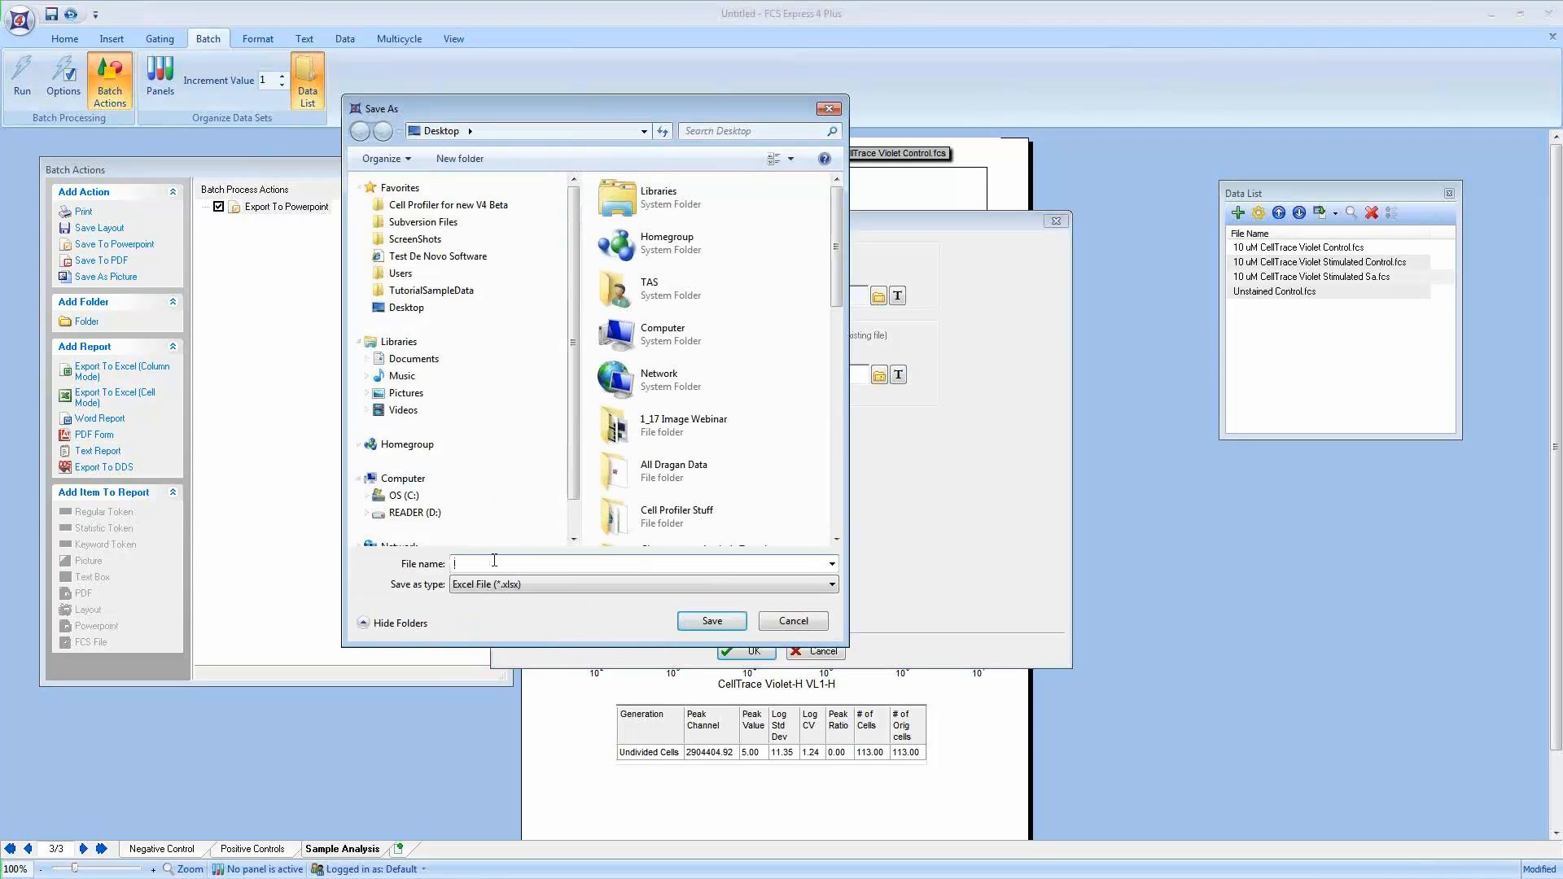
text(Proliferation Stats)
click(711, 621)
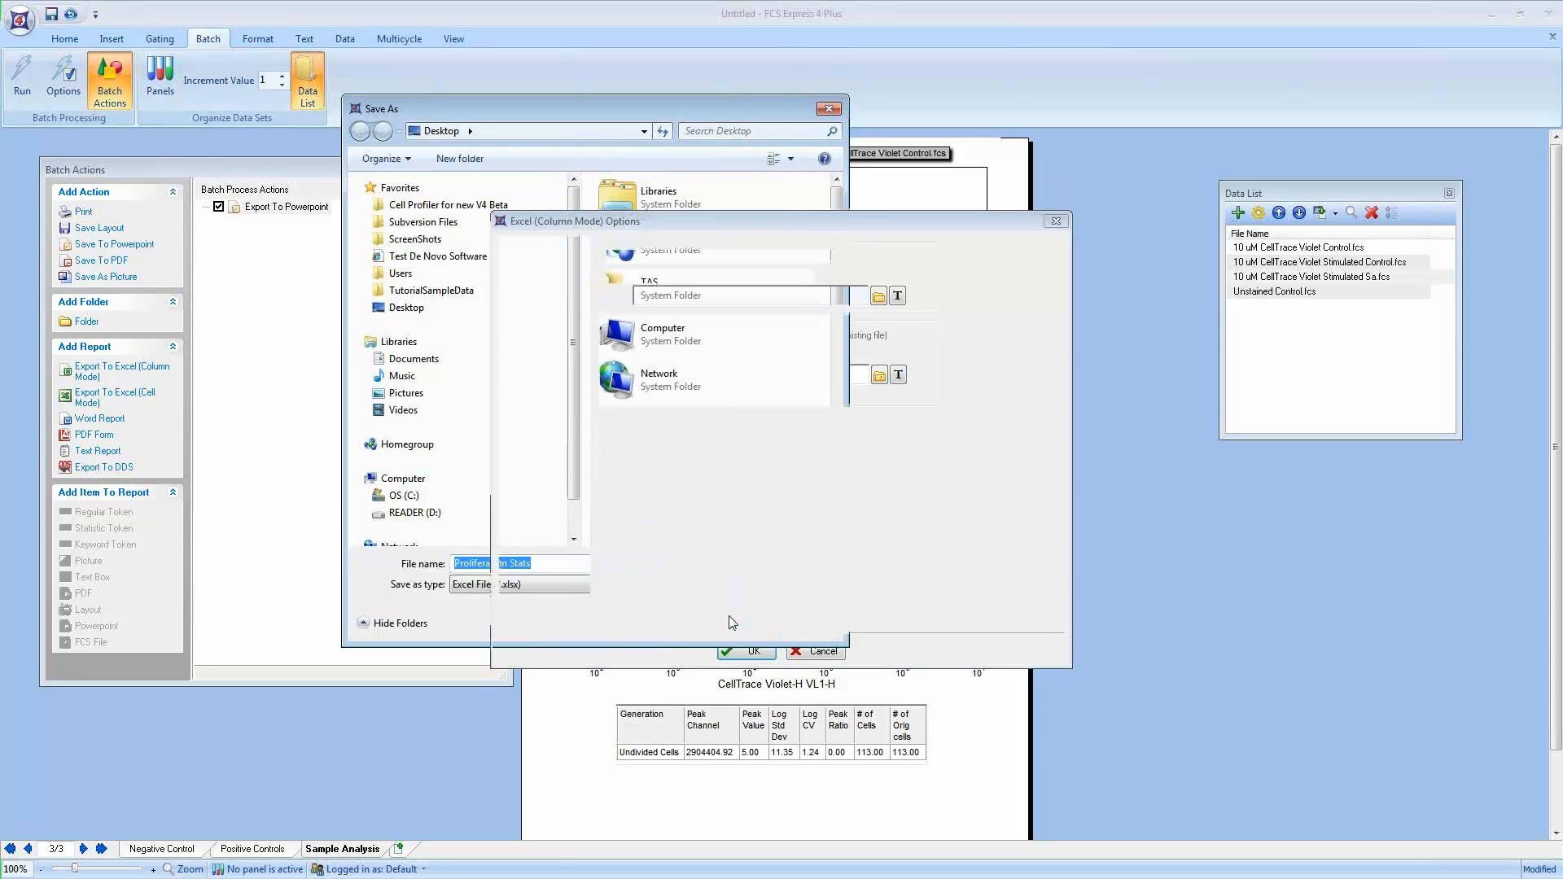
click(741, 651)
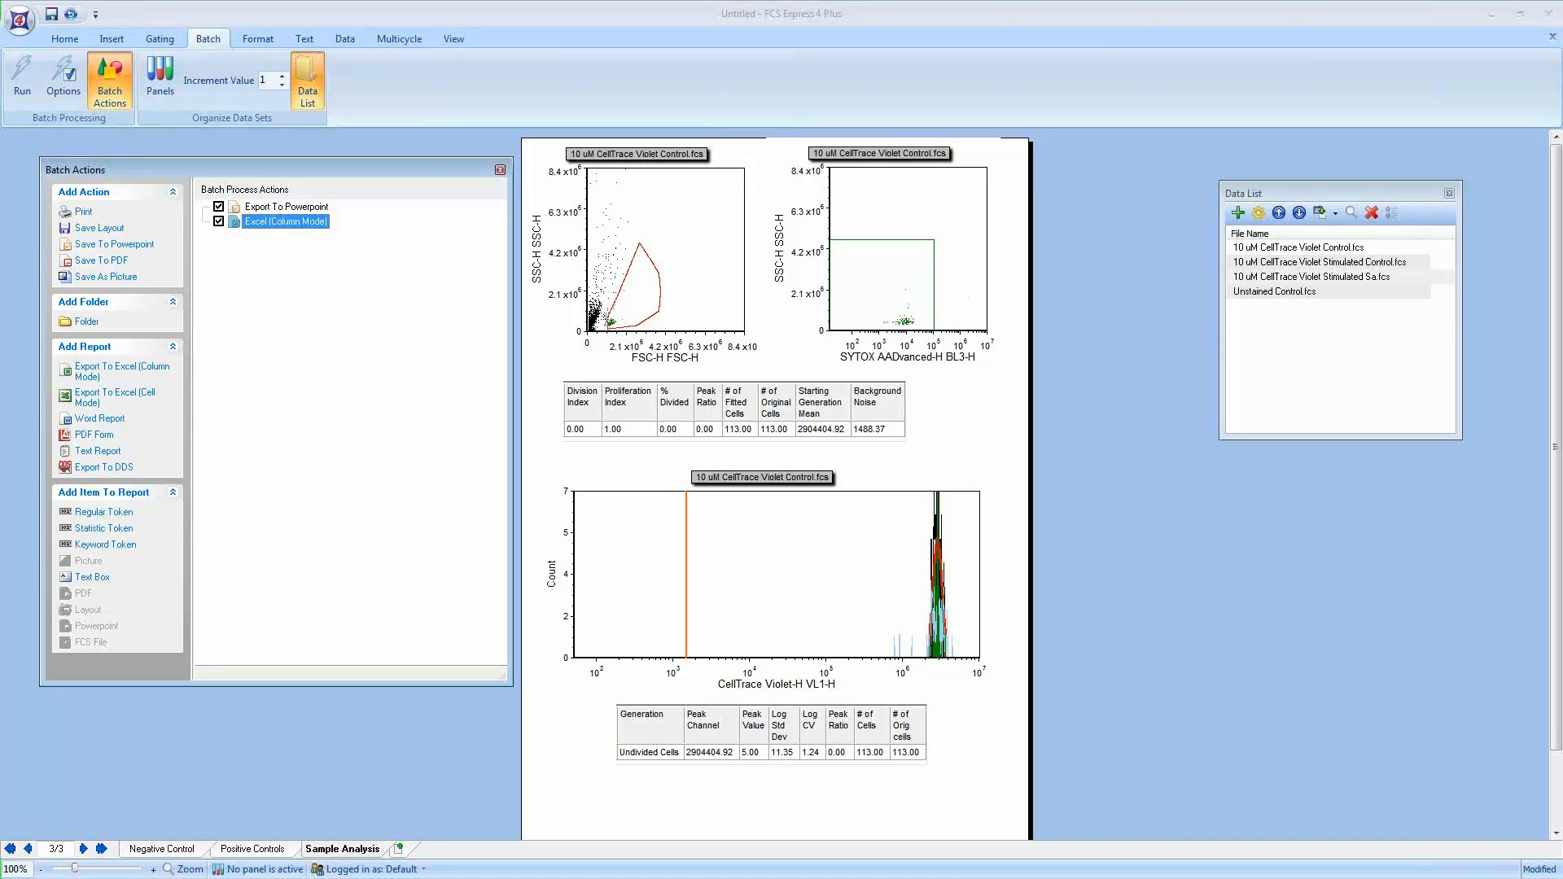
Step: Add the gated dot plot to the Excel export as an FCS Filename statistic token with column name Sample ID
click(676, 183)
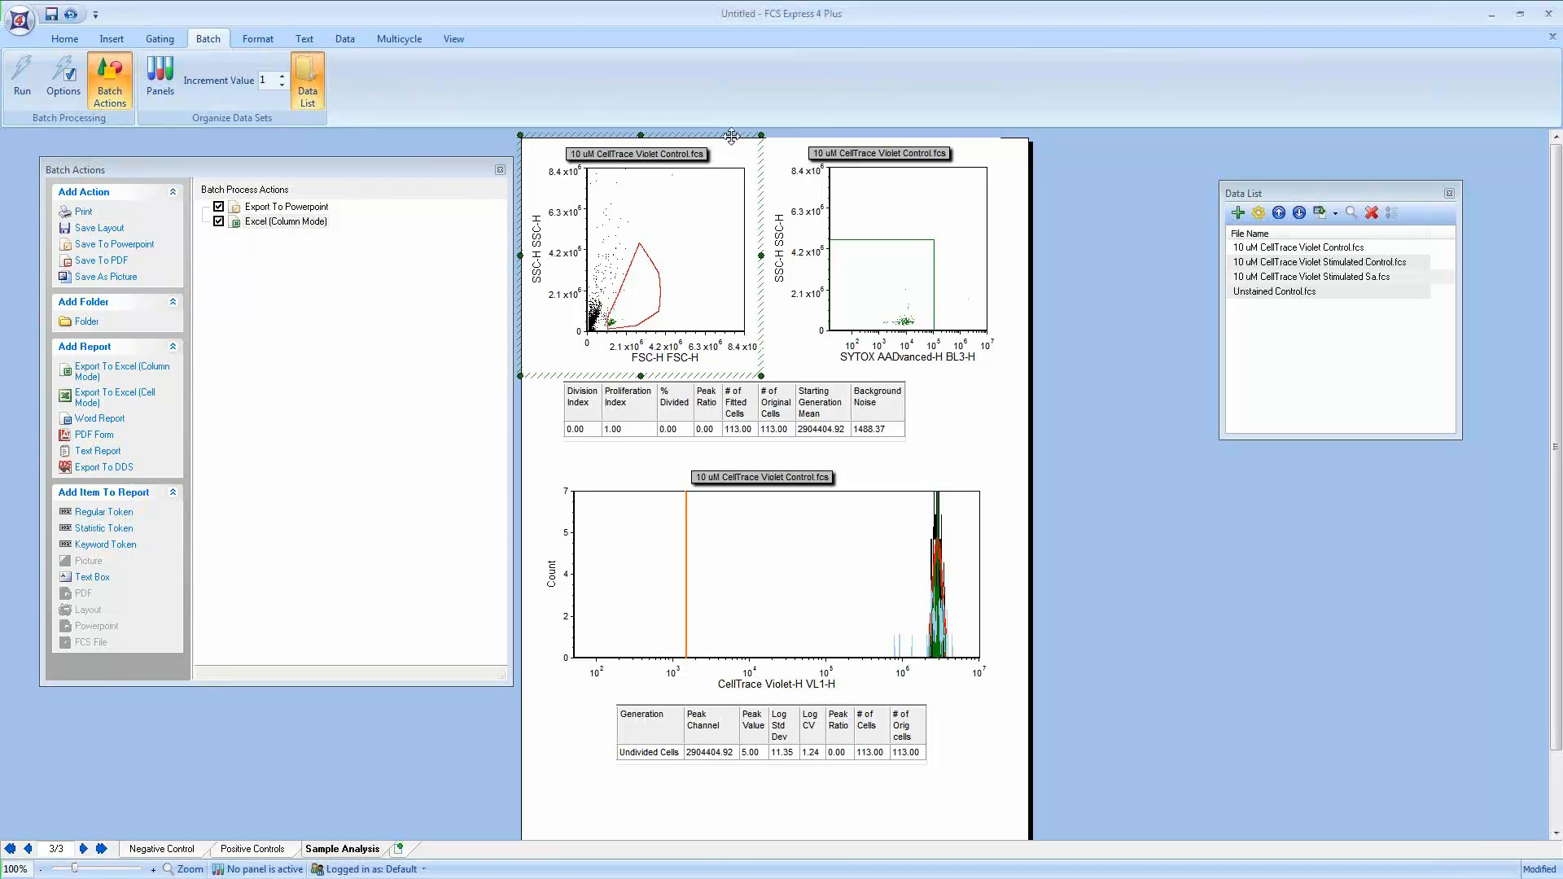
drag(731, 136, 322, 221)
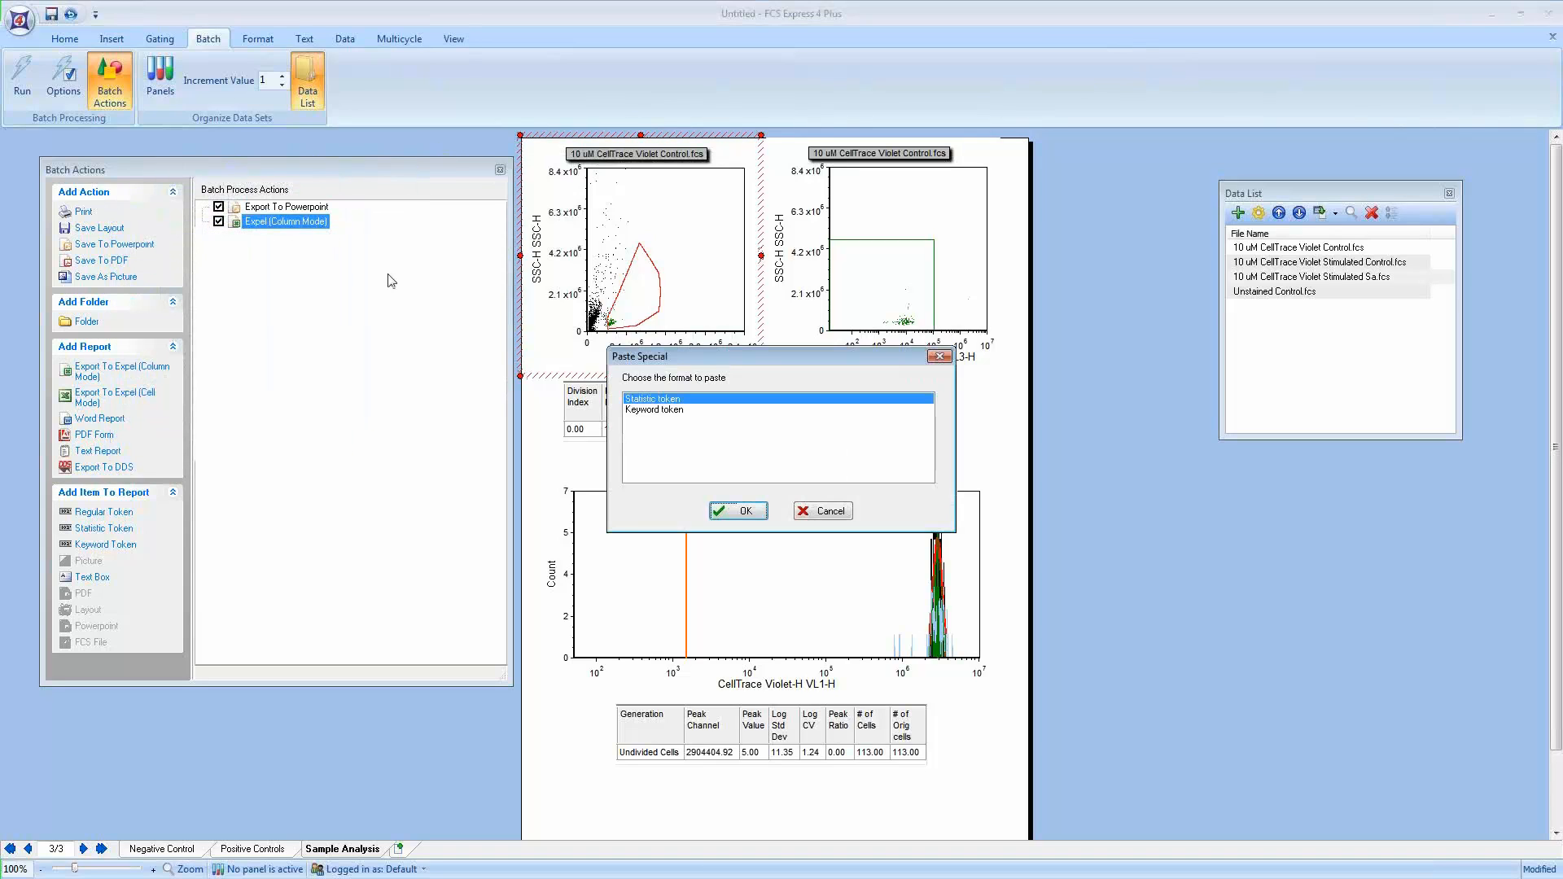
click(743, 511)
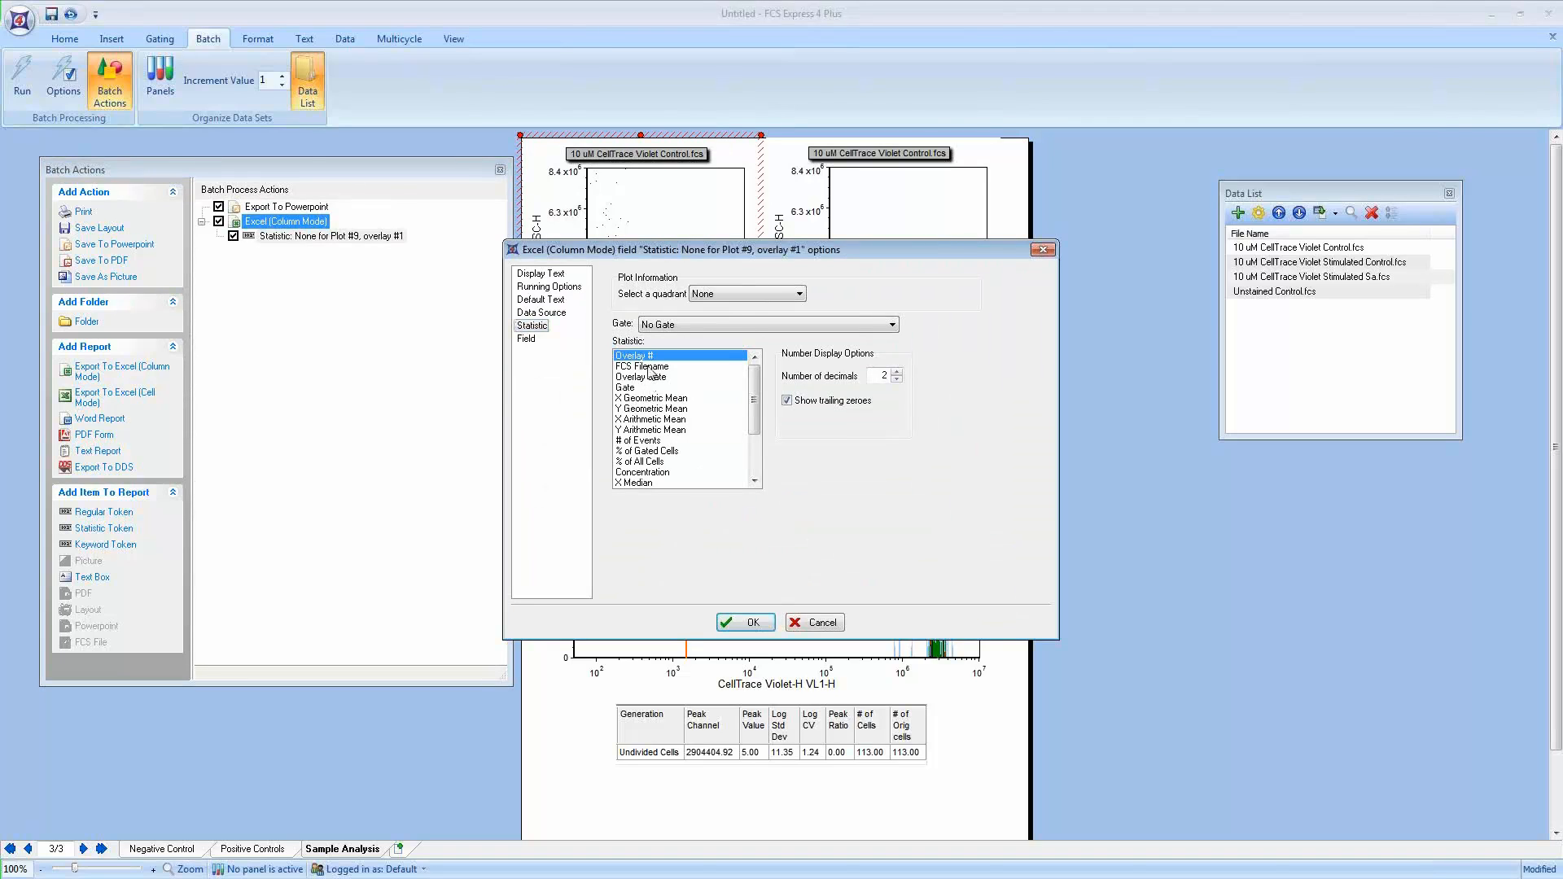
click(648, 367)
click(527, 340)
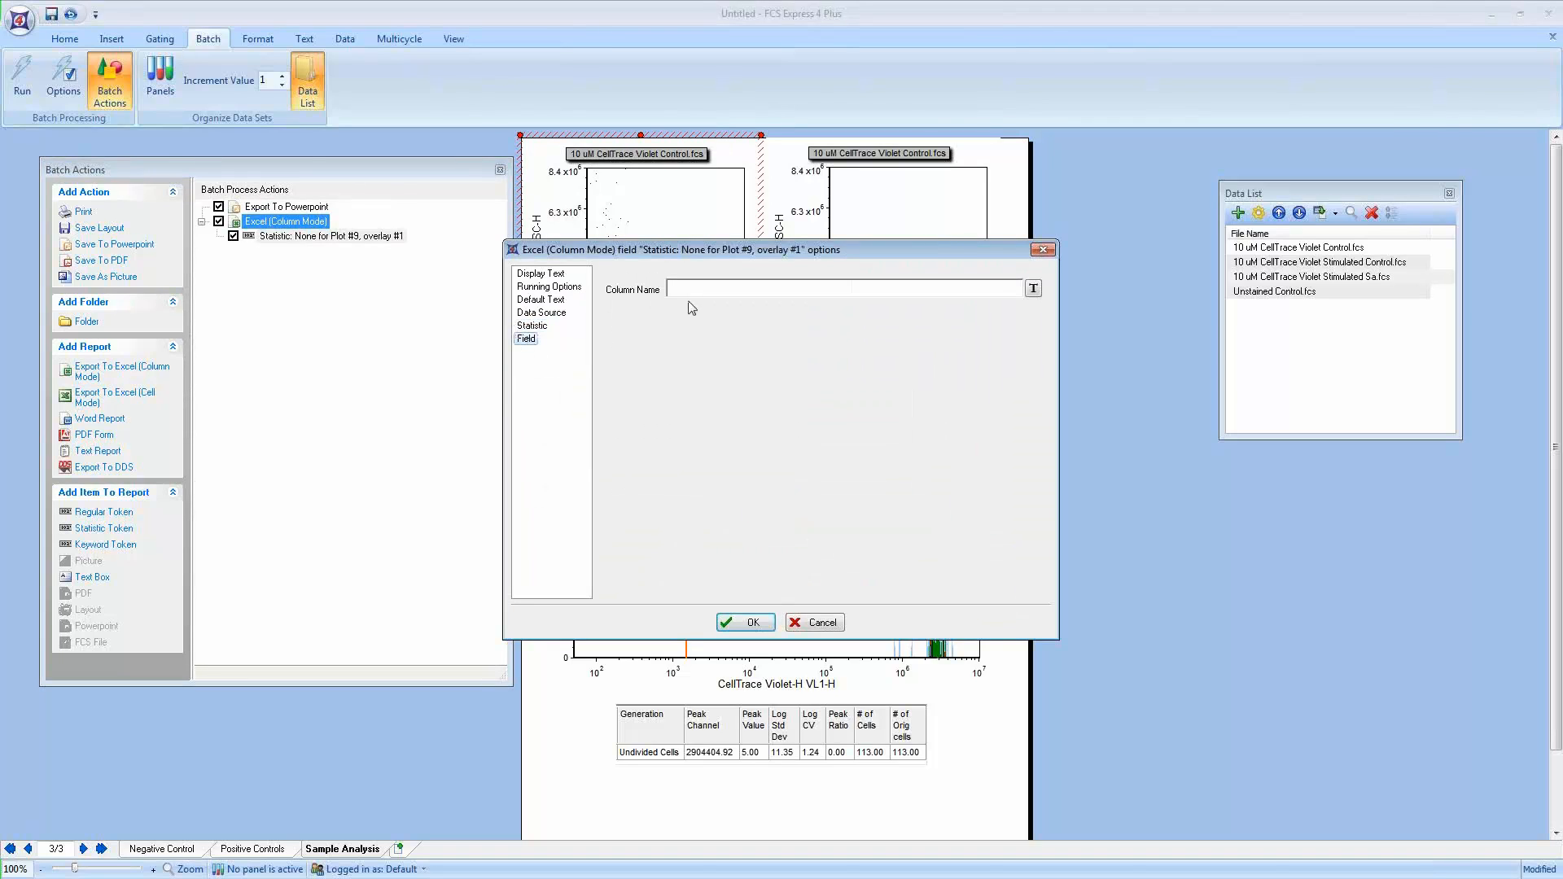
text(Sample ID)
click(747, 623)
click(362, 281)
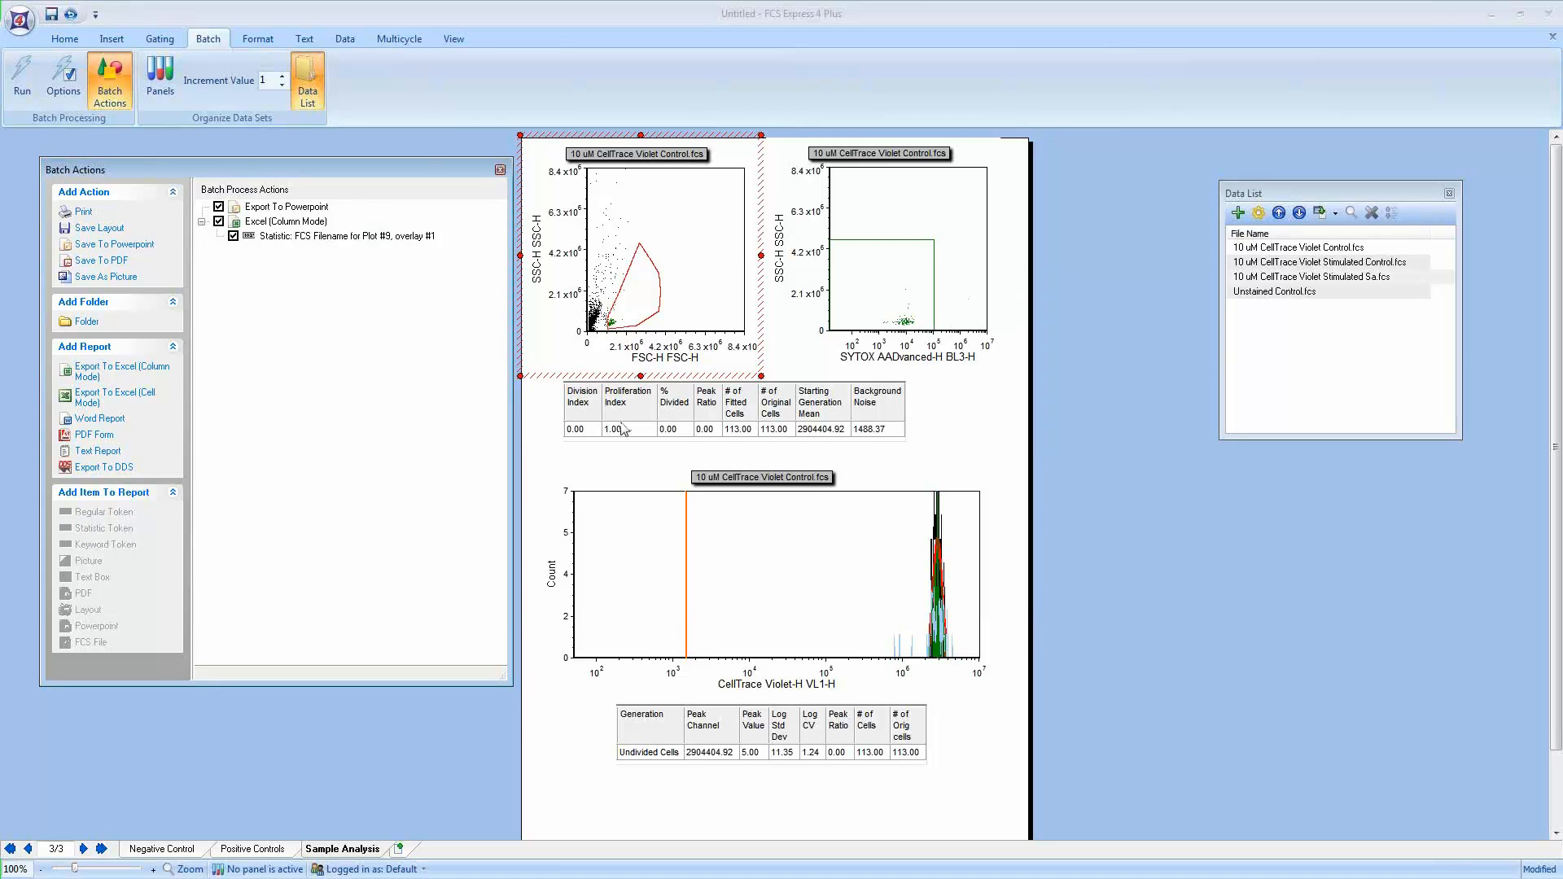
Step: Add the Division Index statistic from the proliferation table to the Excel export with column name Division Index
click(586, 435)
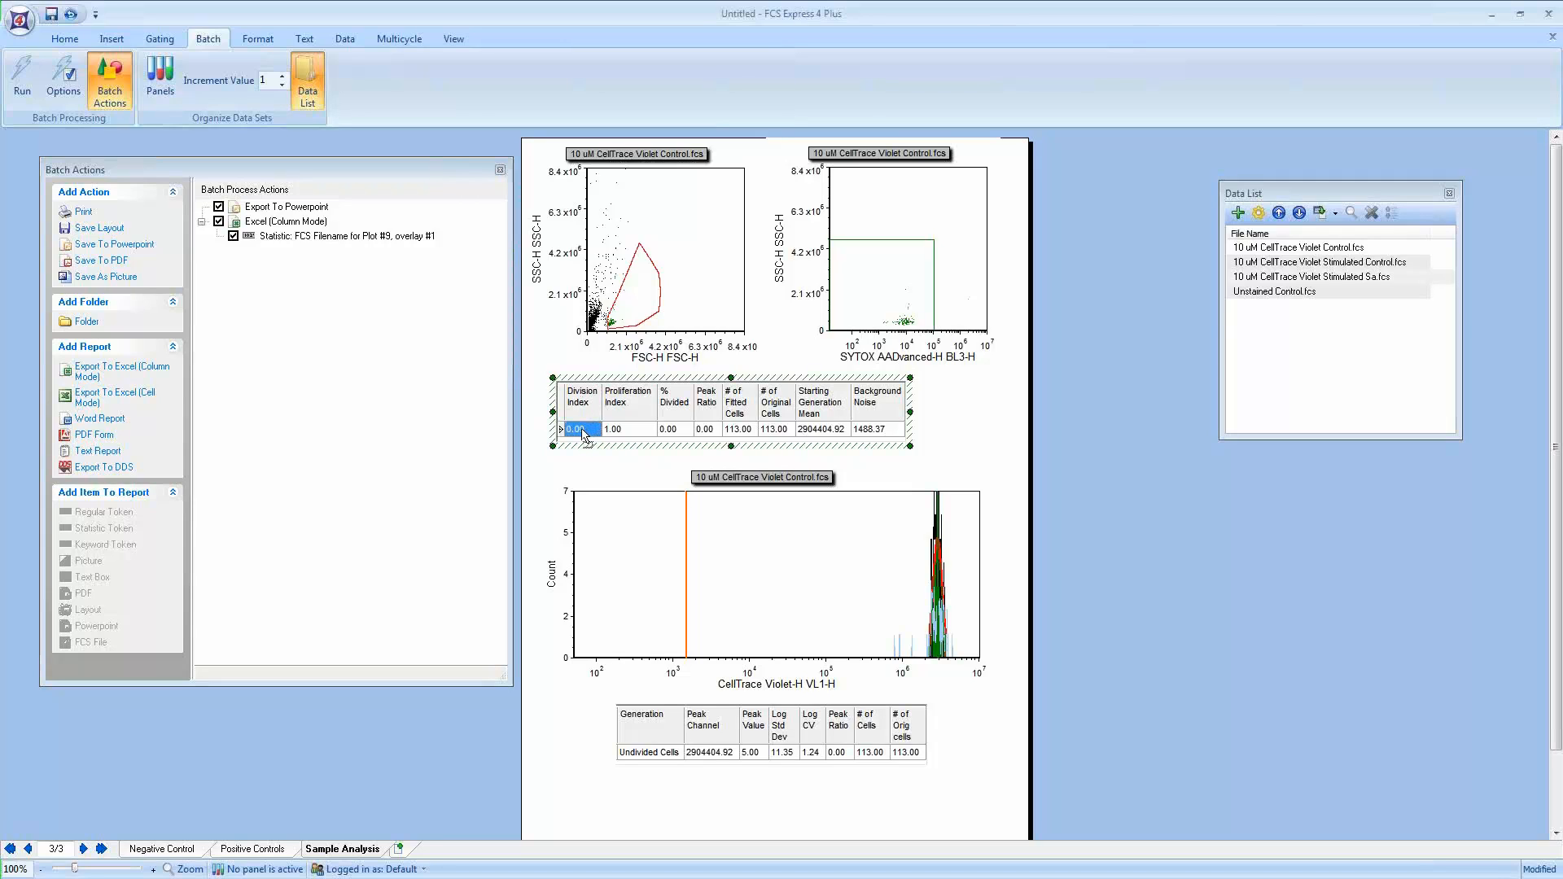
drag(584, 436, 310, 230)
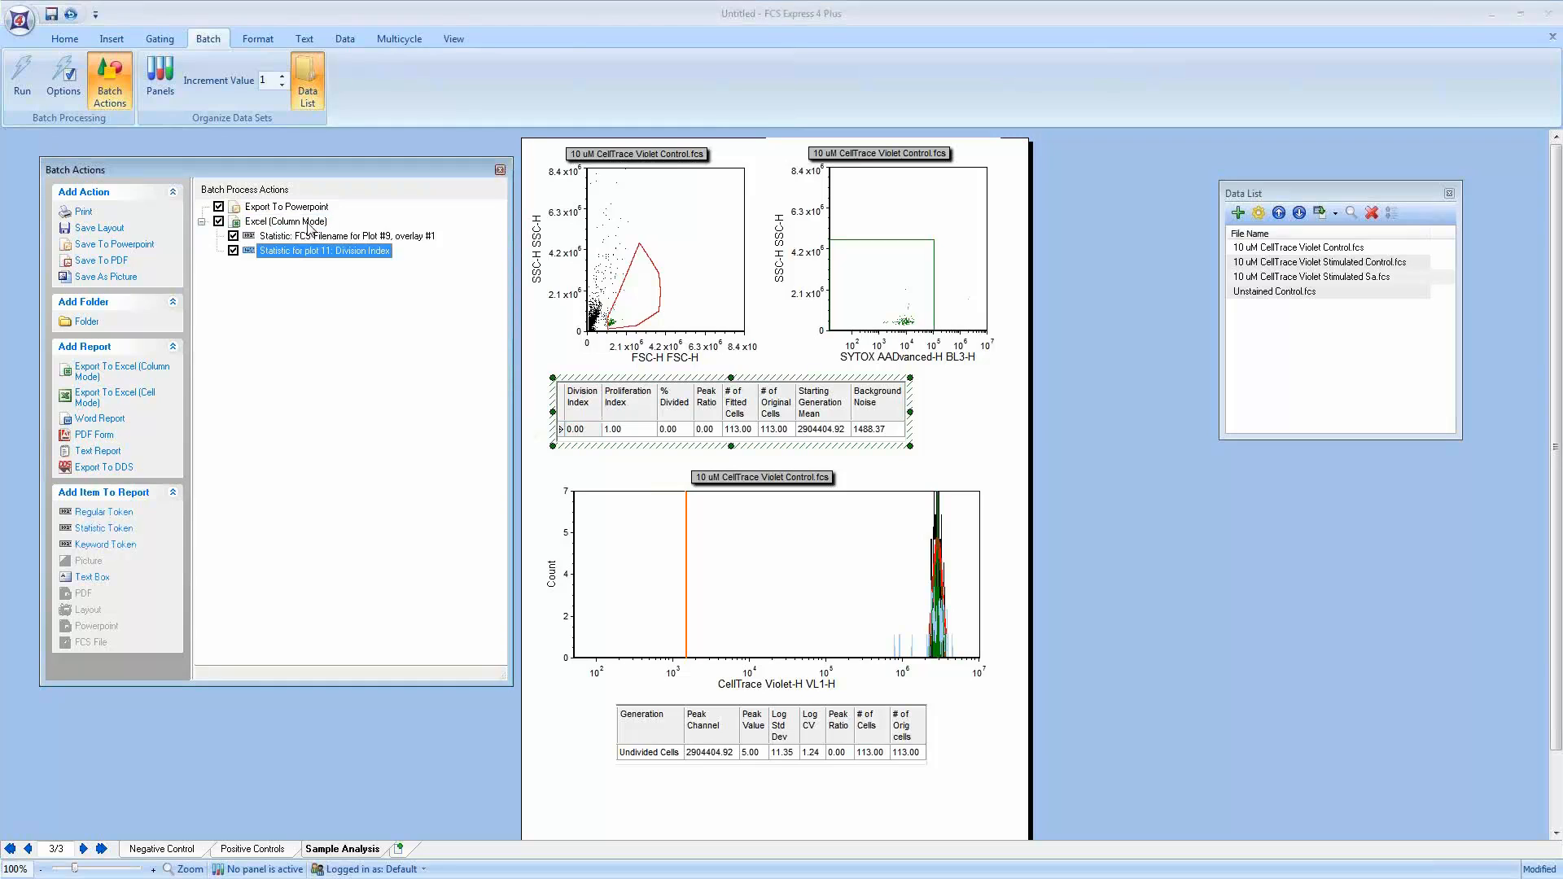
double_click(365, 252)
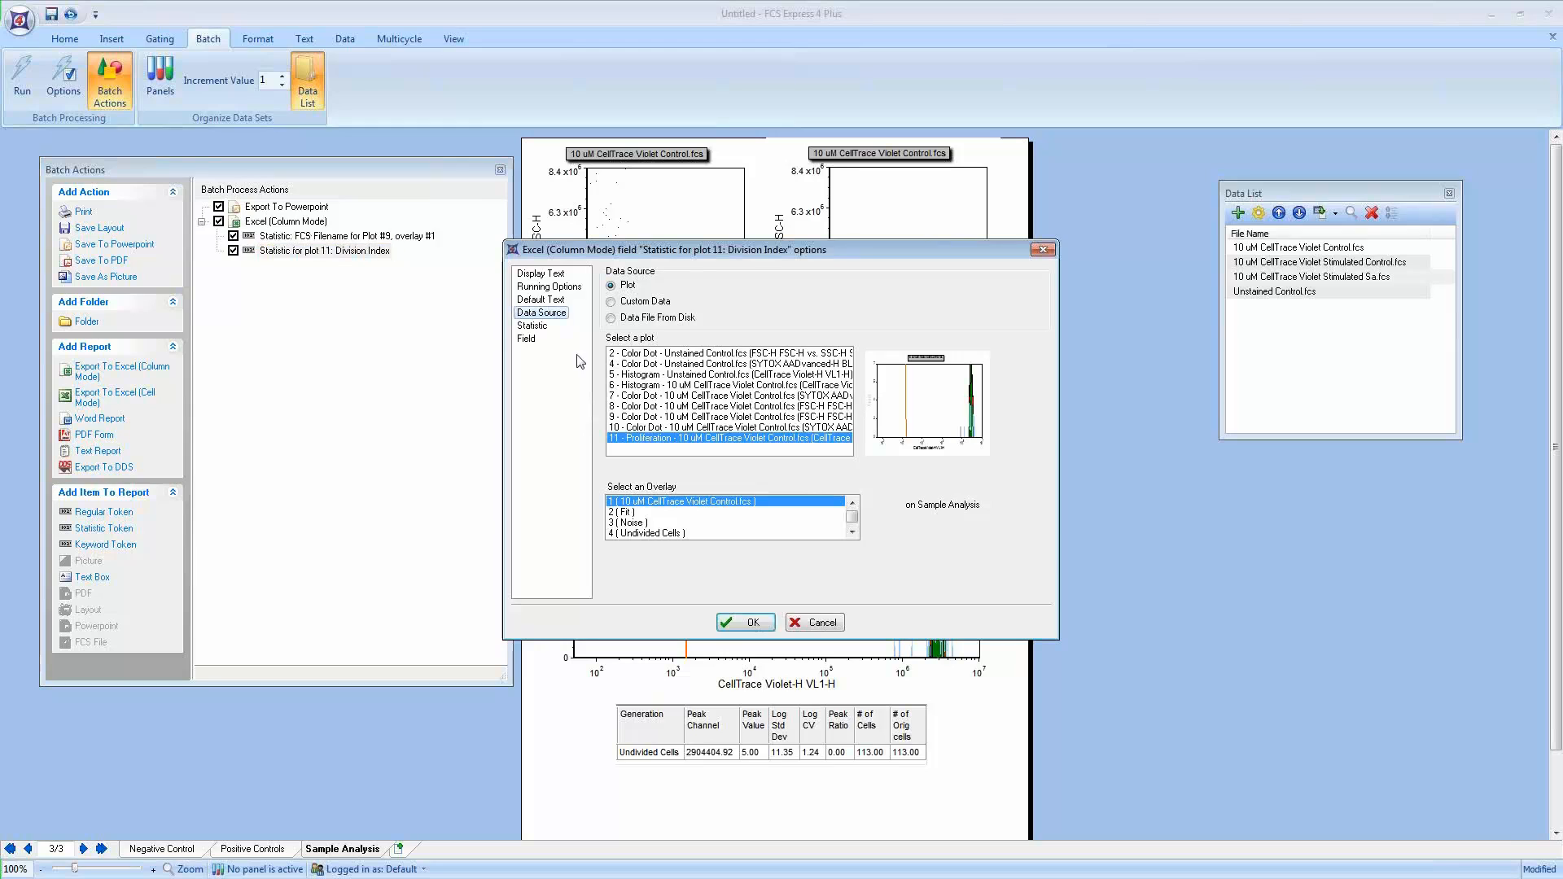
click(527, 338)
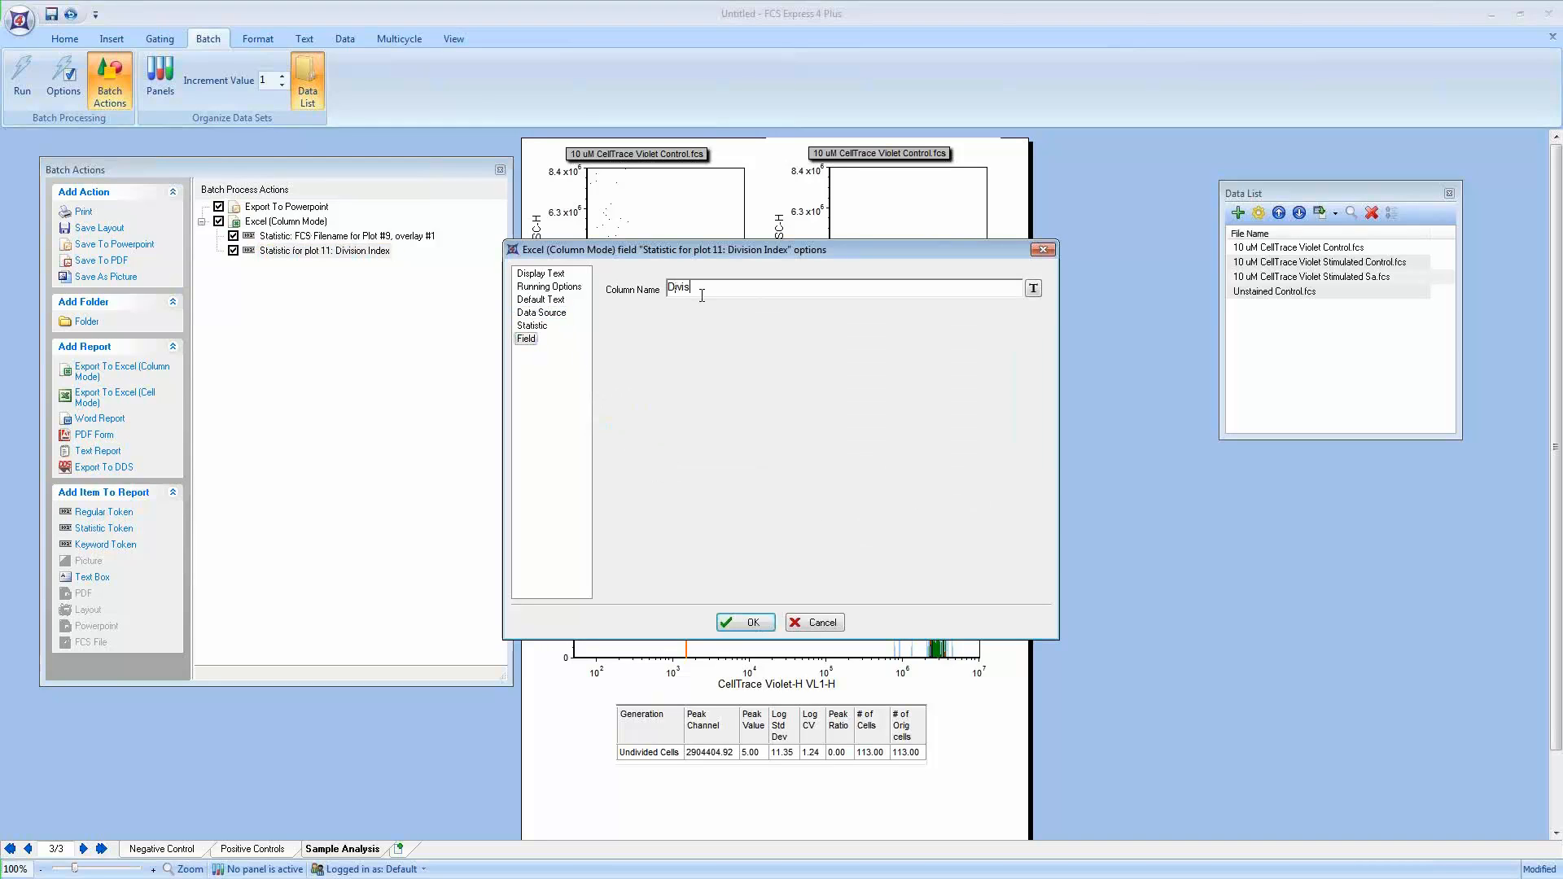
click(702, 296)
text(Division )
text(()
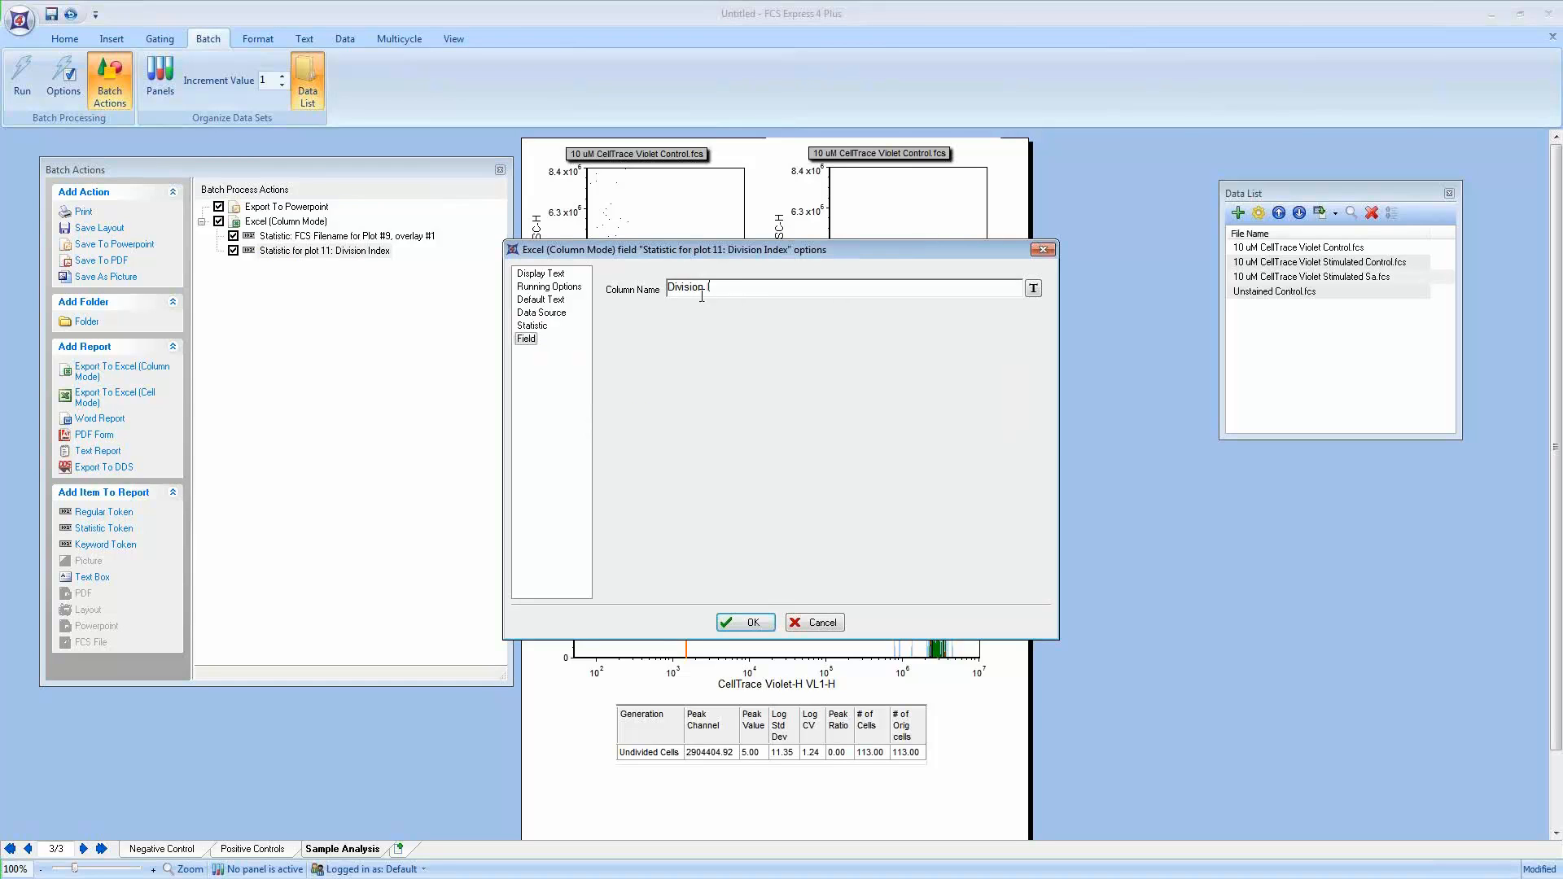
click(745, 622)
Step: Add the Proliferation Index statistic to the Excel export with column name Proliferation Index
click(627, 432)
drag(627, 436, 318, 231)
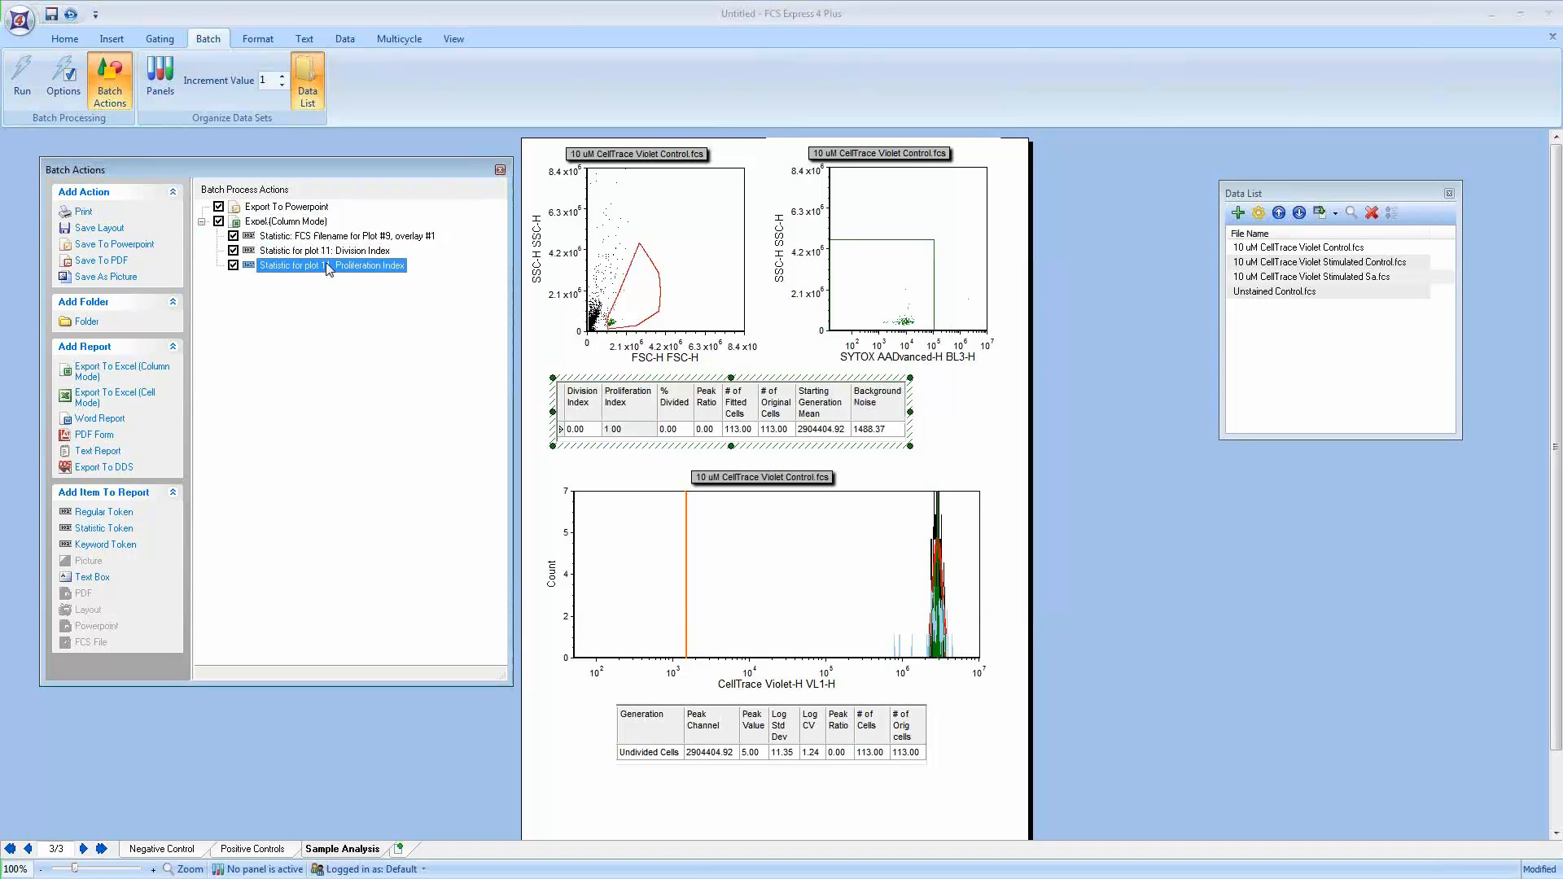
double_click(328, 266)
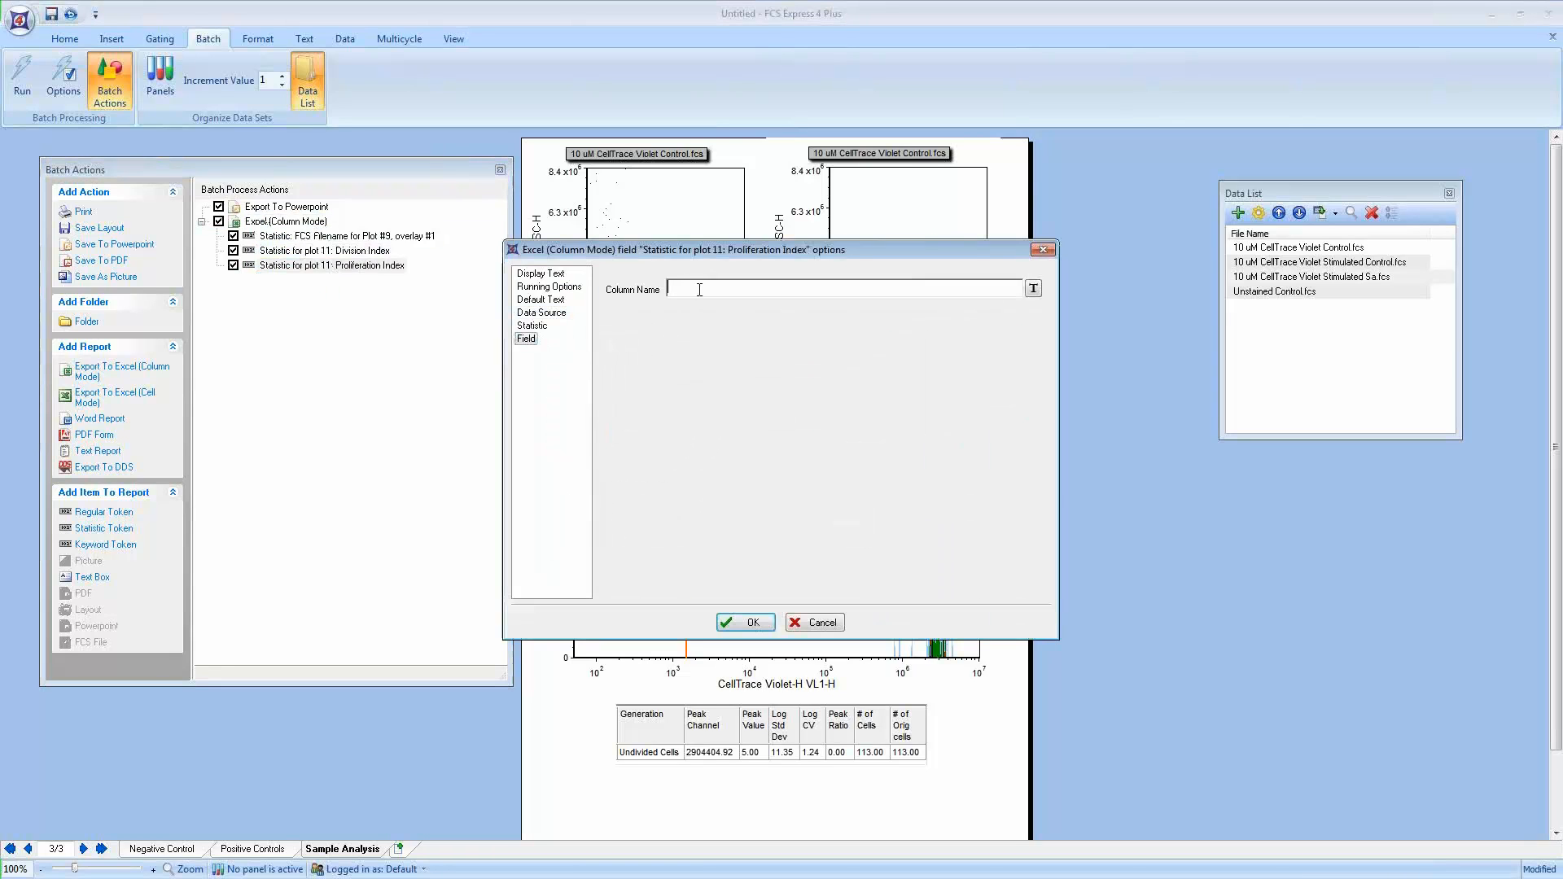
text(Proliferation Index)
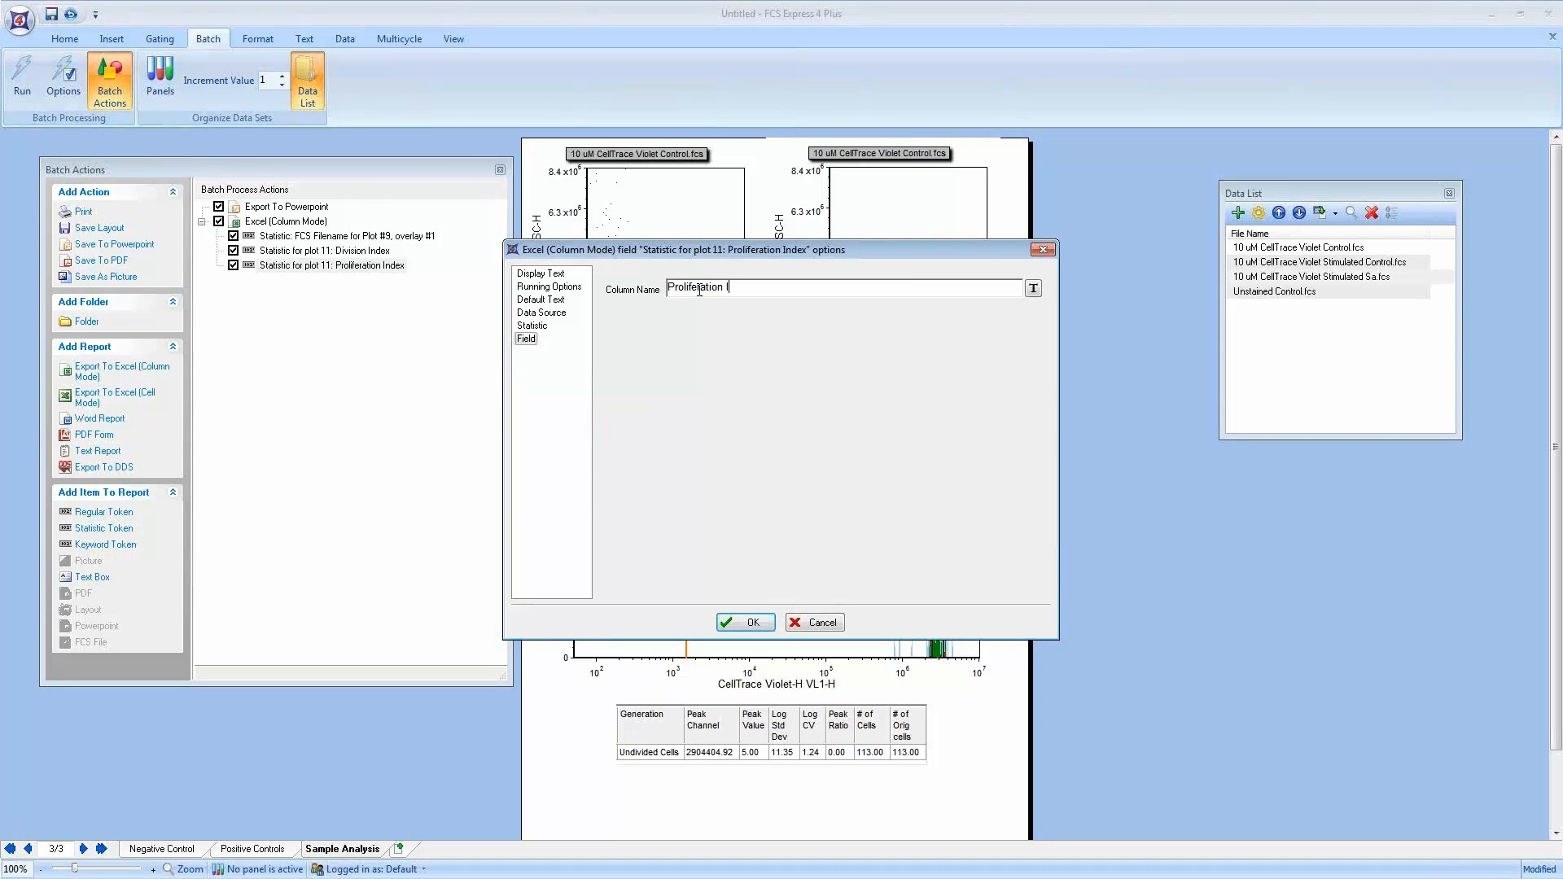
click(746, 622)
Step: Add the % Divided and Peak Ratio statistics to the Excel export and check their column names
click(677, 433)
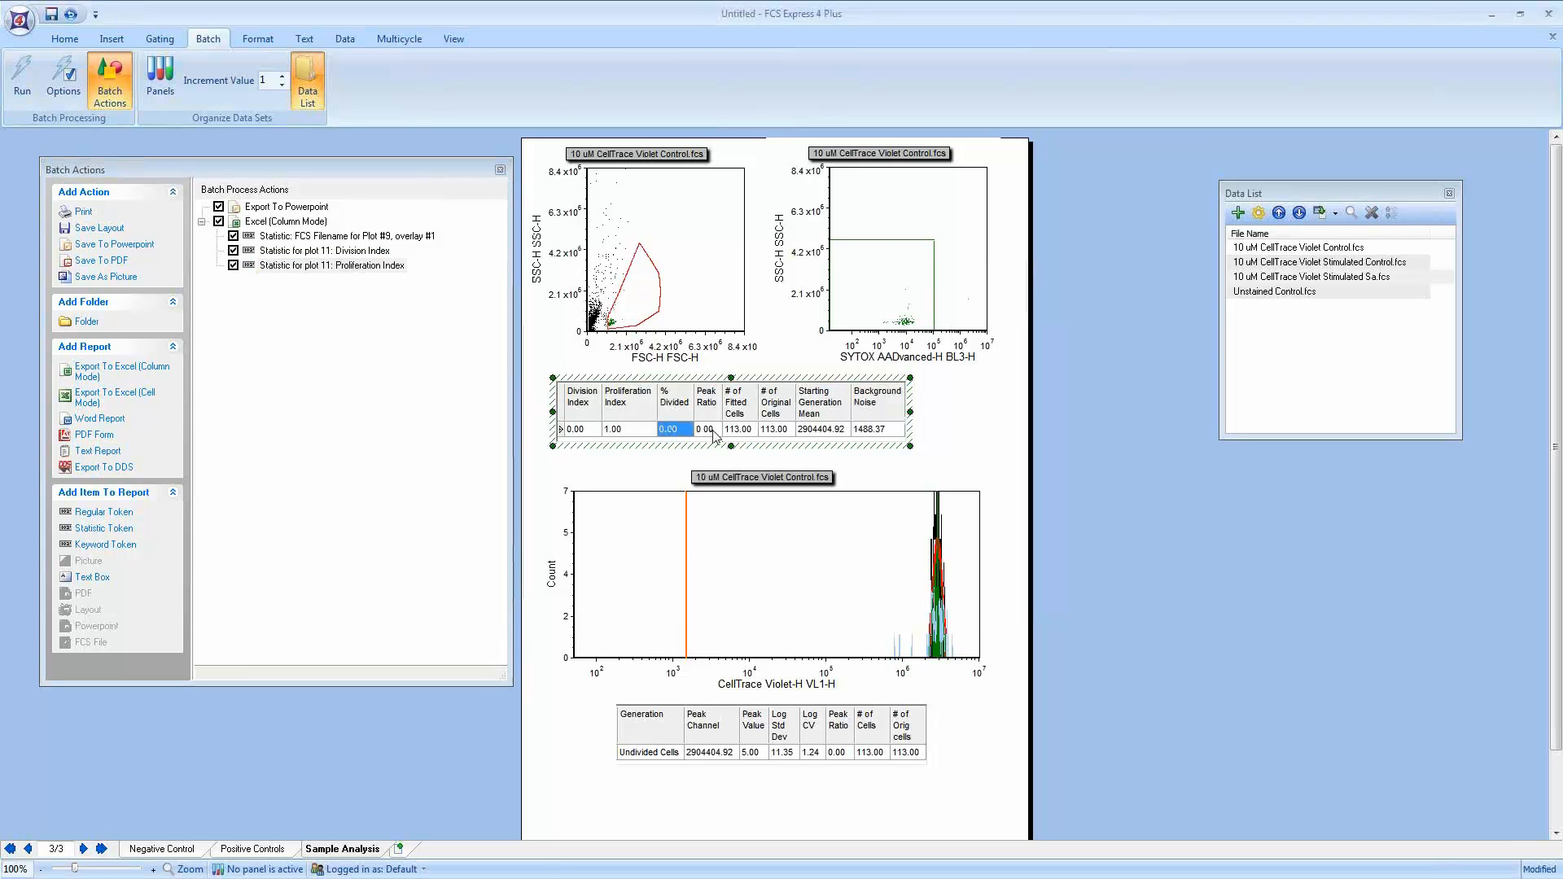
key(Tab)
shift+click(682, 432)
drag(681, 433, 316, 224)
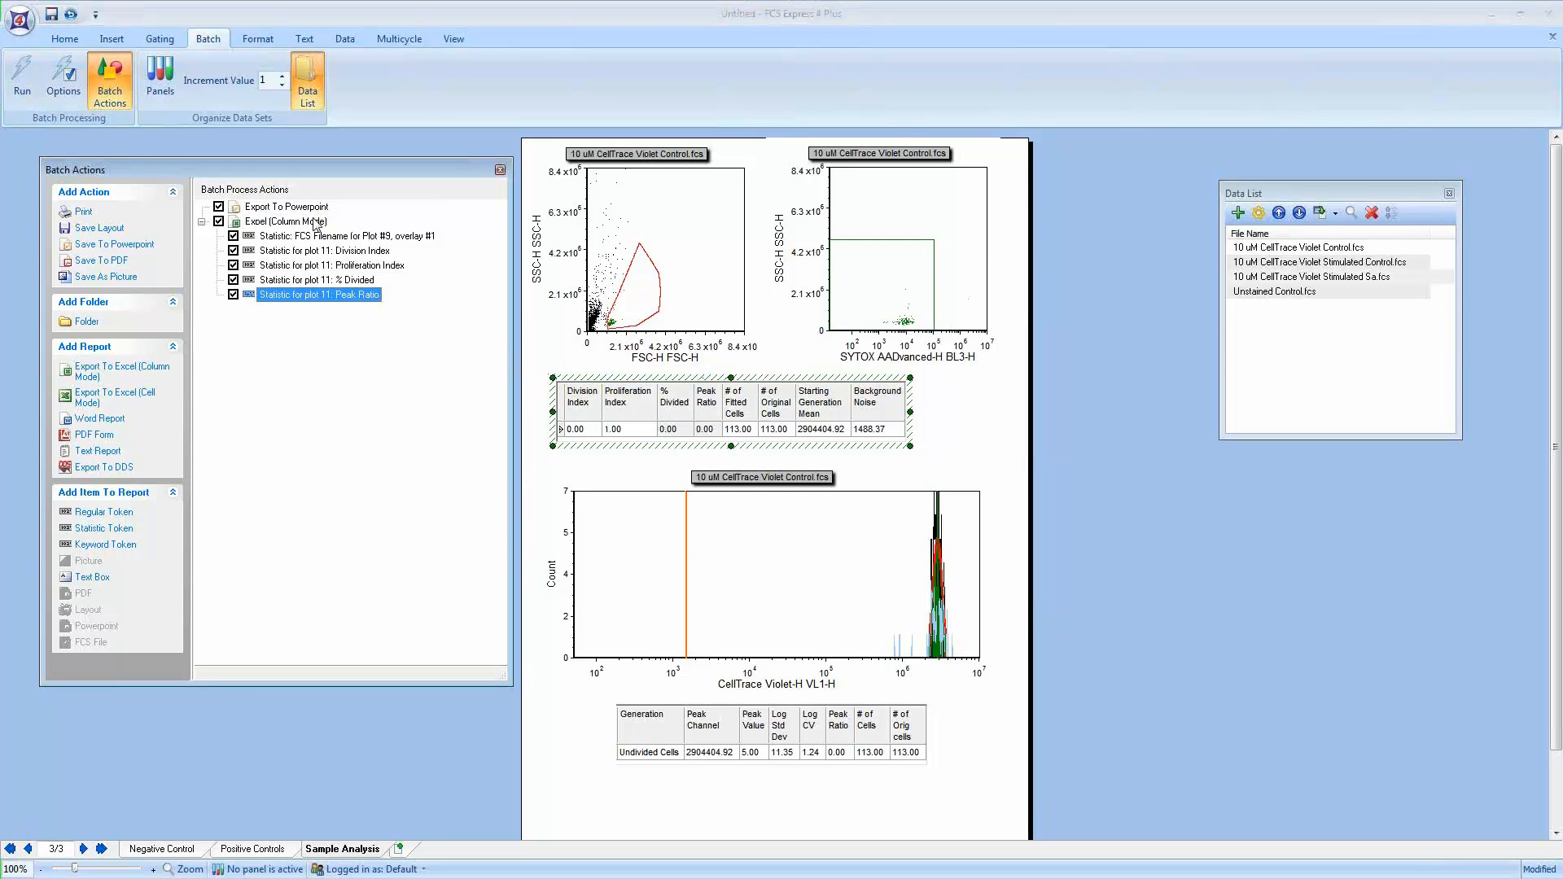
double_click(359, 281)
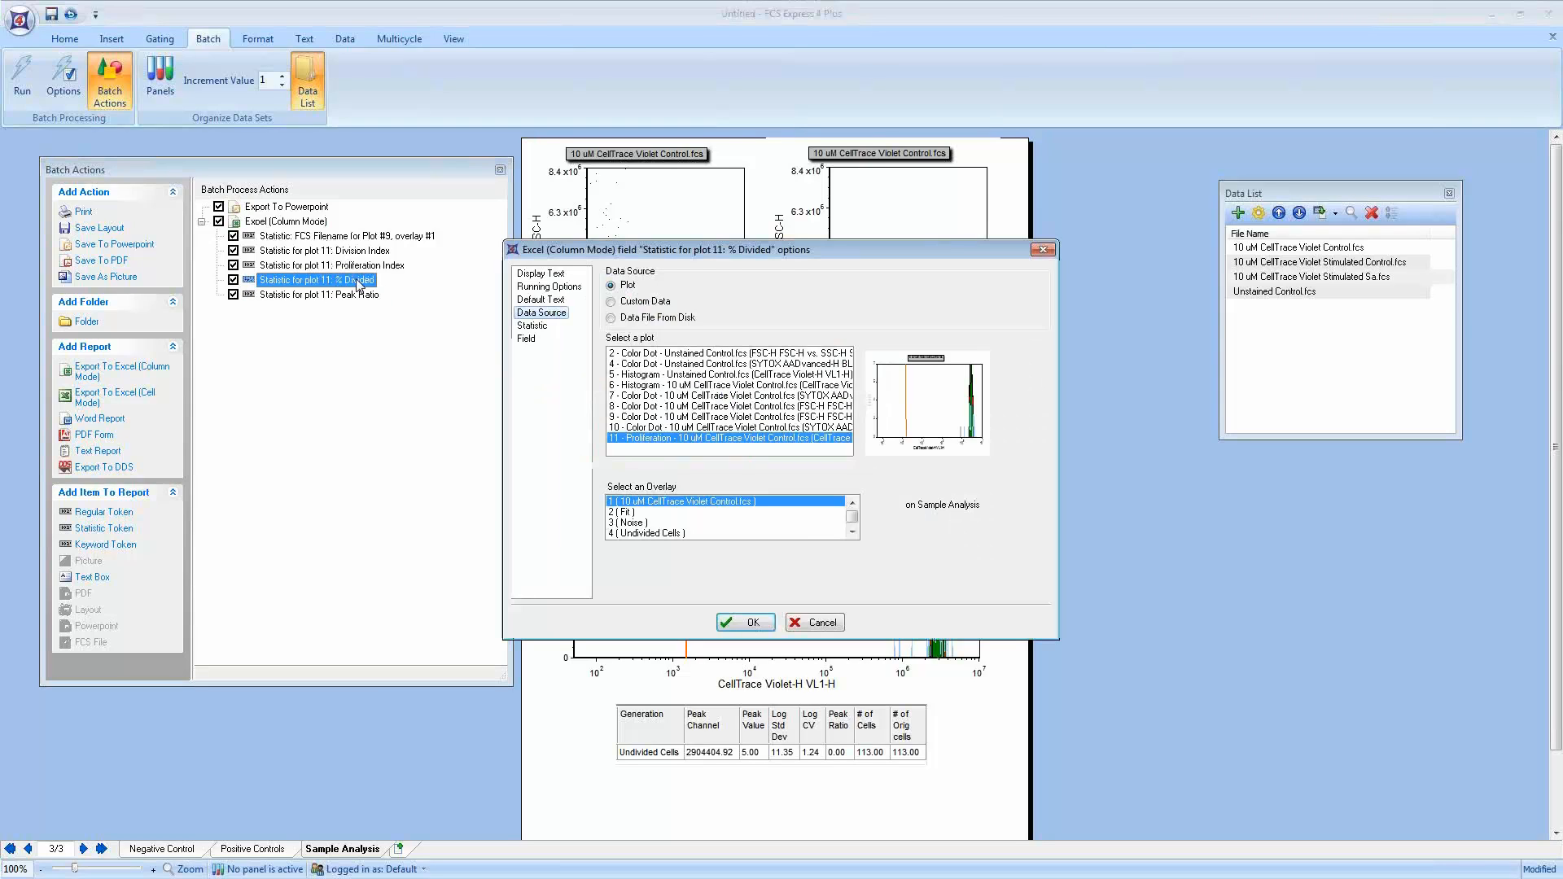
click(527, 338)
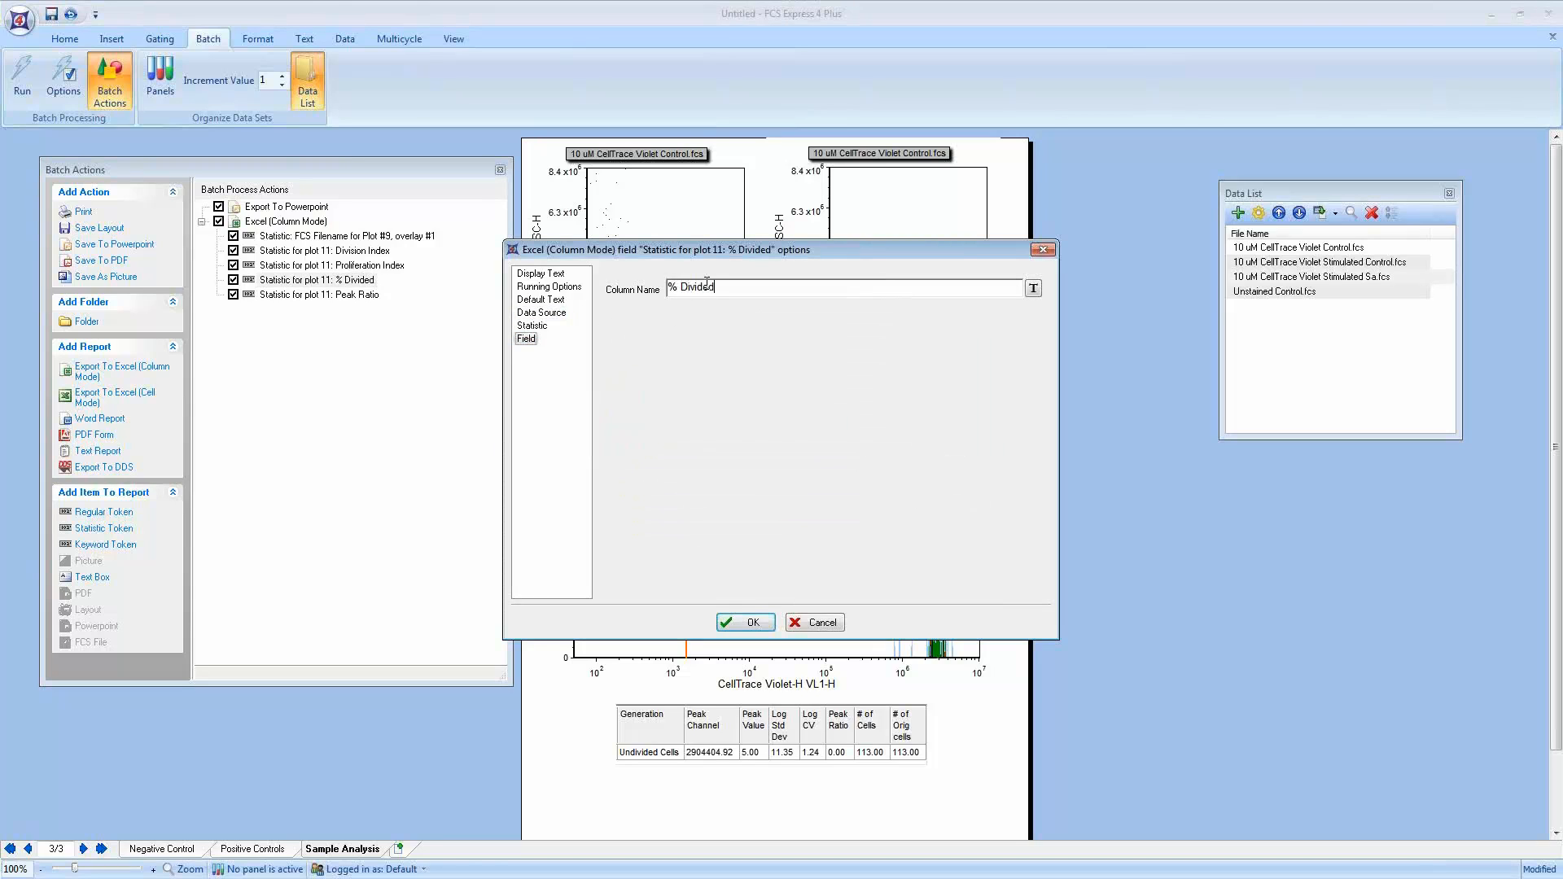
click(745, 622)
double_click(348, 295)
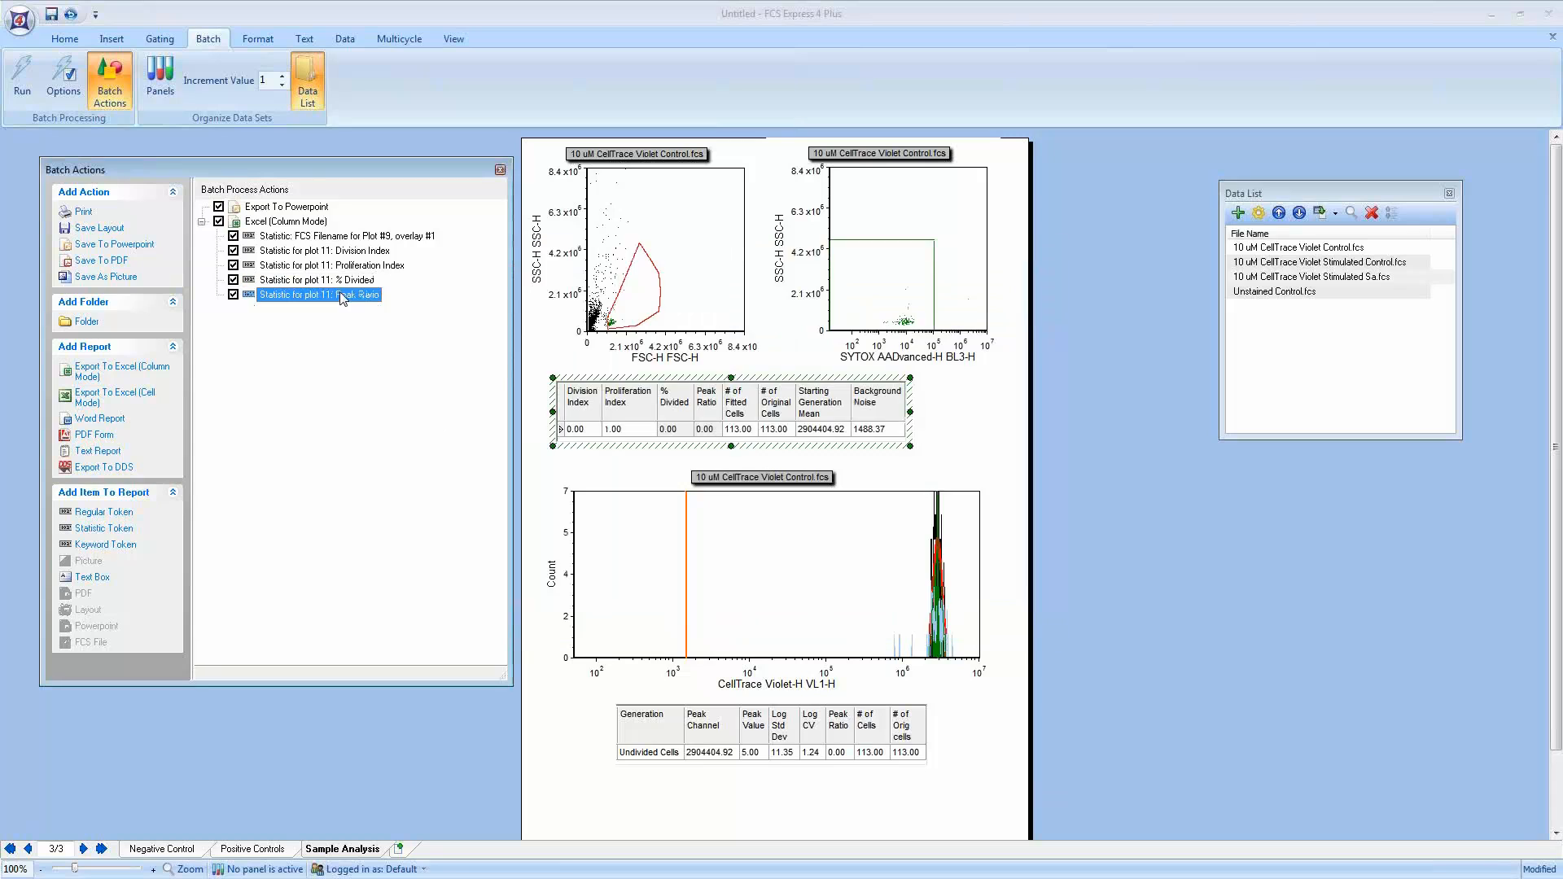
click(528, 337)
click(747, 623)
Step: Enable Pause between iterations in the batch processing options, keeping changes made between iterations
click(68, 88)
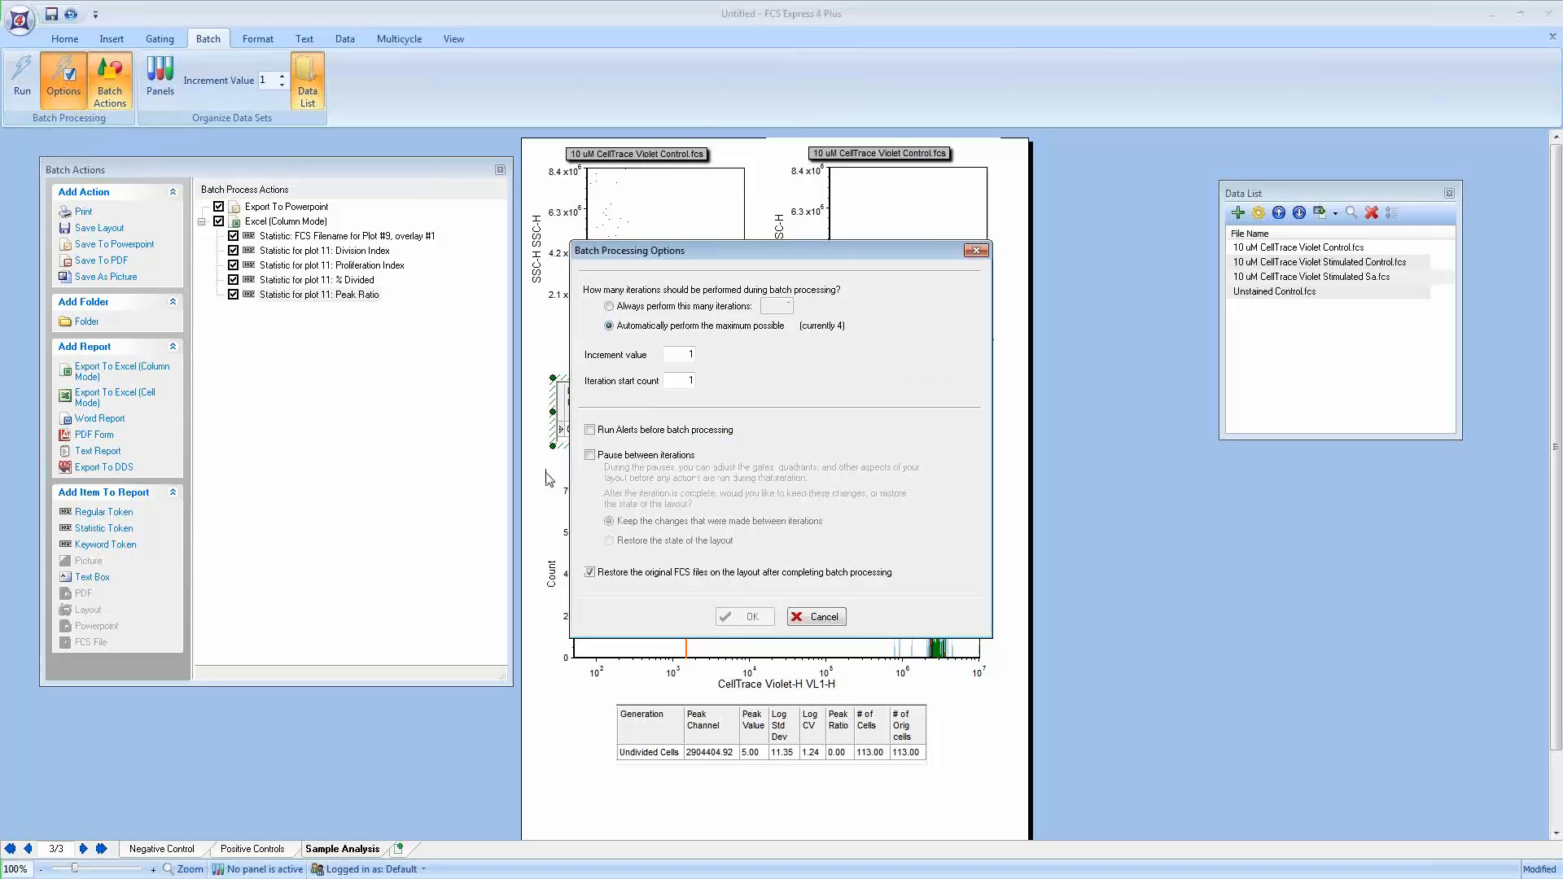
click(589, 455)
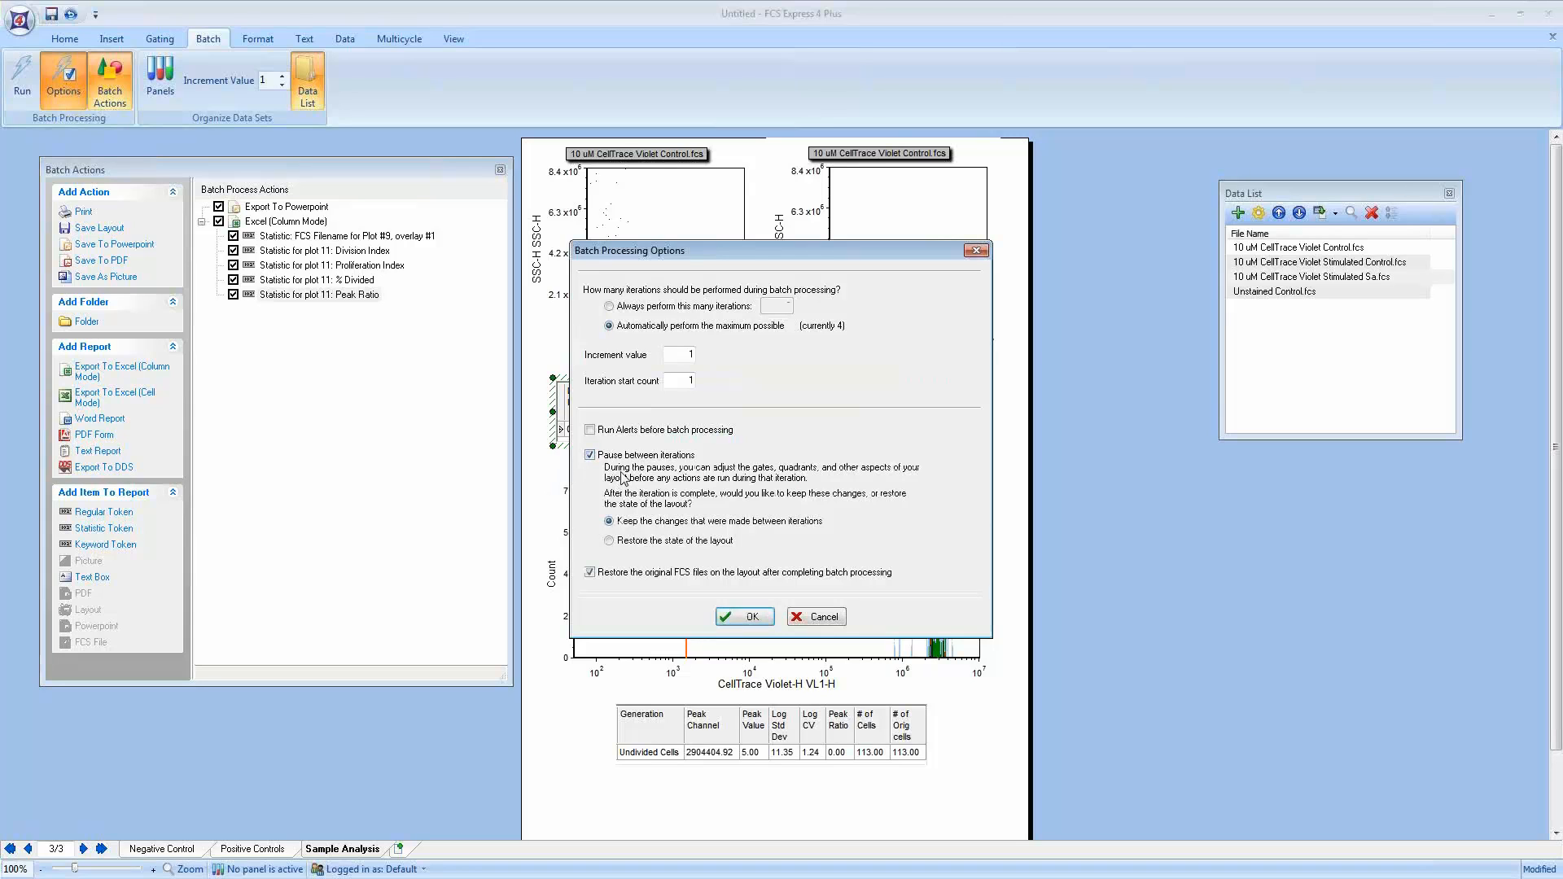
drag(791, 262, 786, 369)
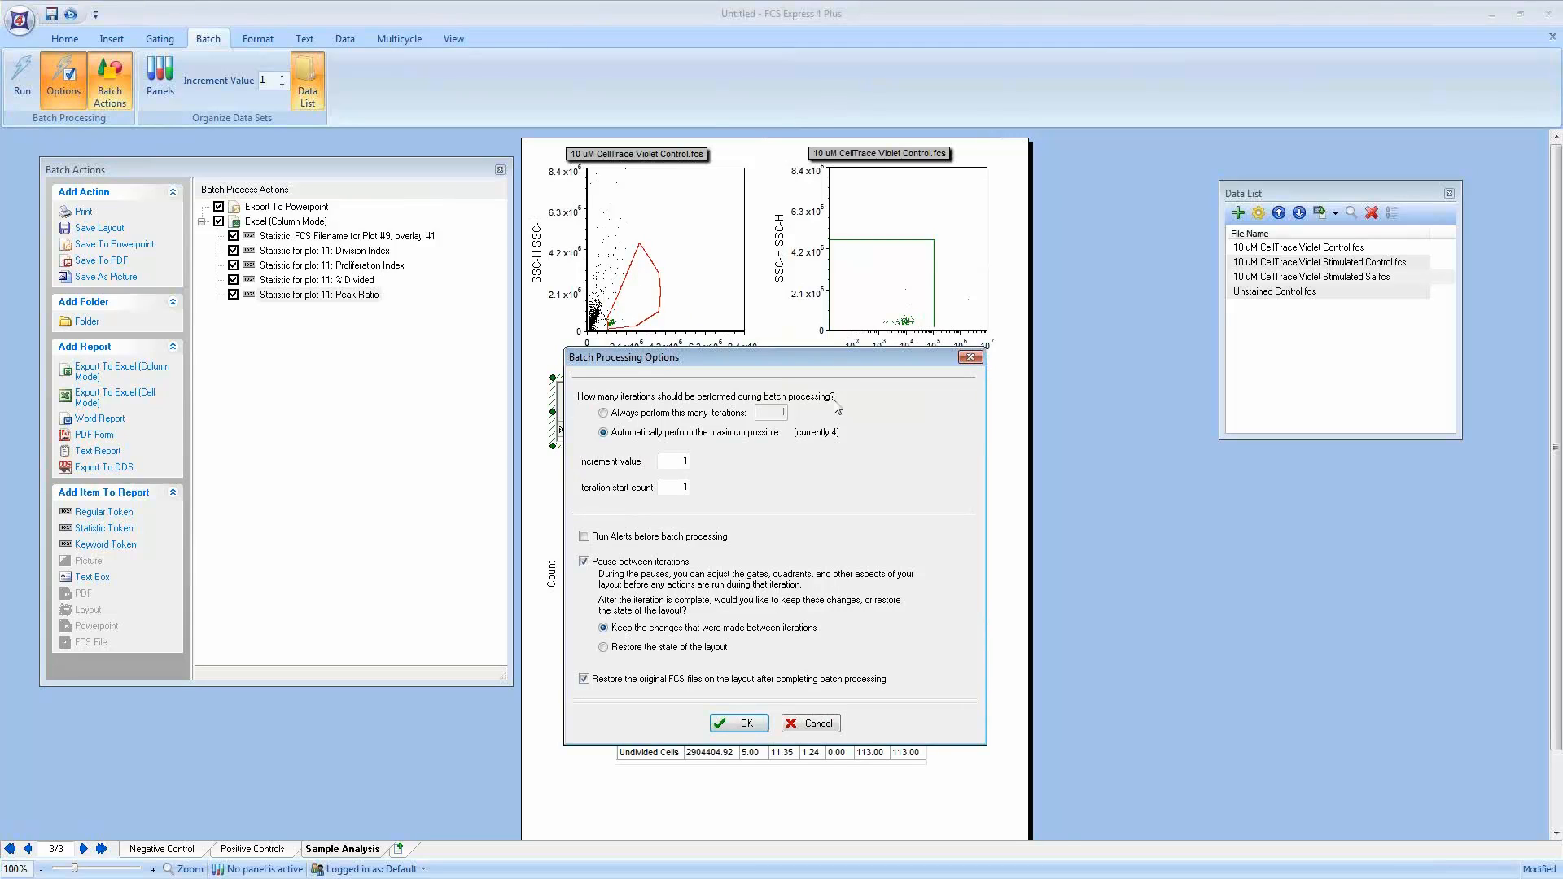
click(739, 724)
Step: Close the Batch Actions panel and slightly reshape the polygon gate on the FSC-H vs SSC-H dot plot
click(500, 170)
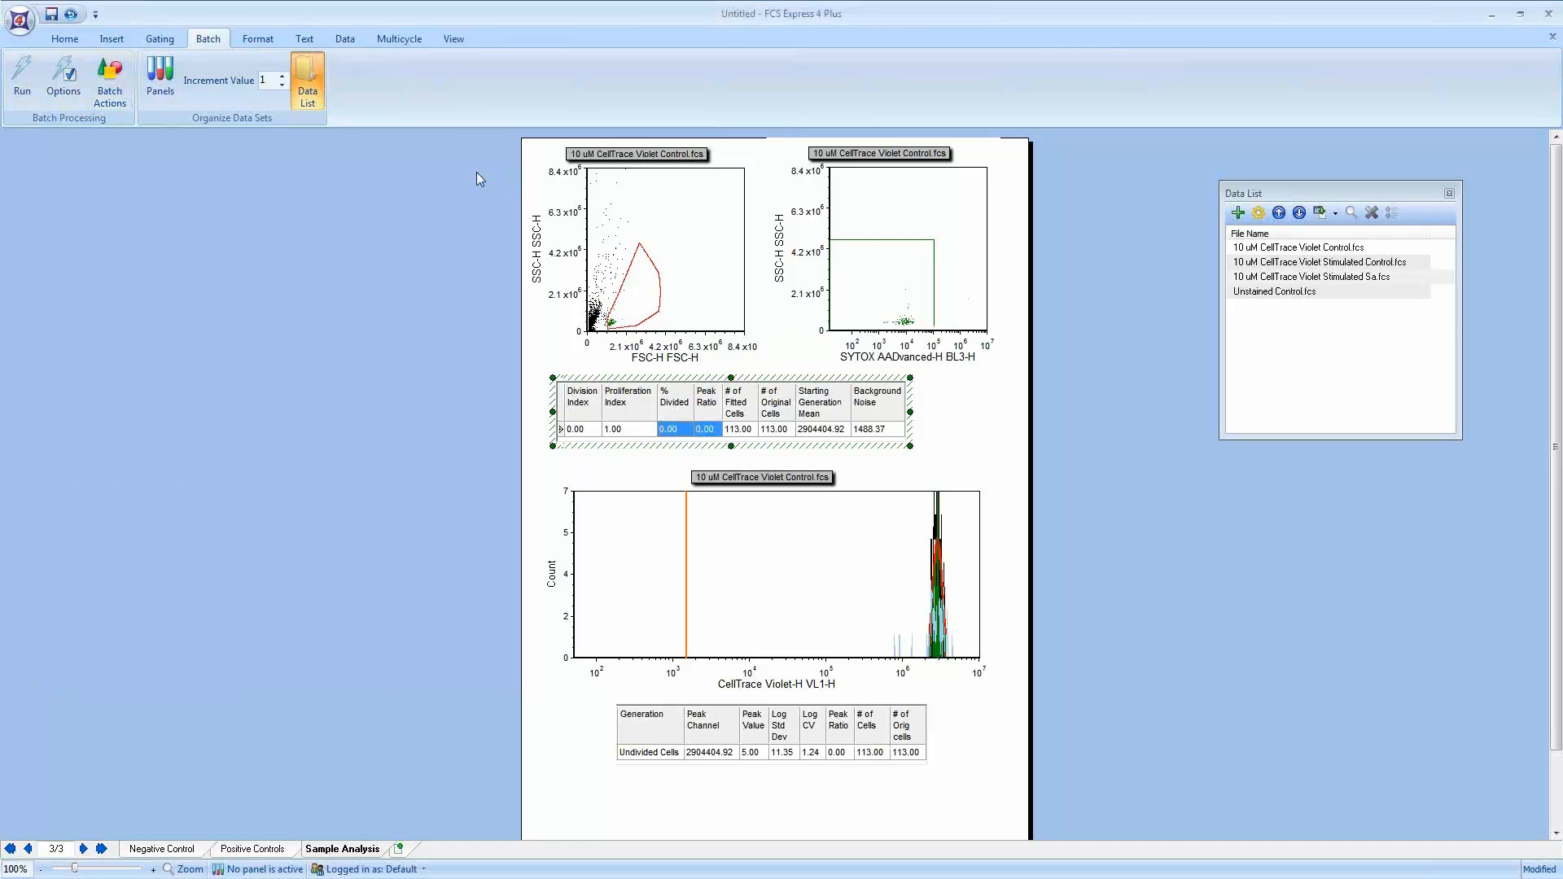
click(646, 307)
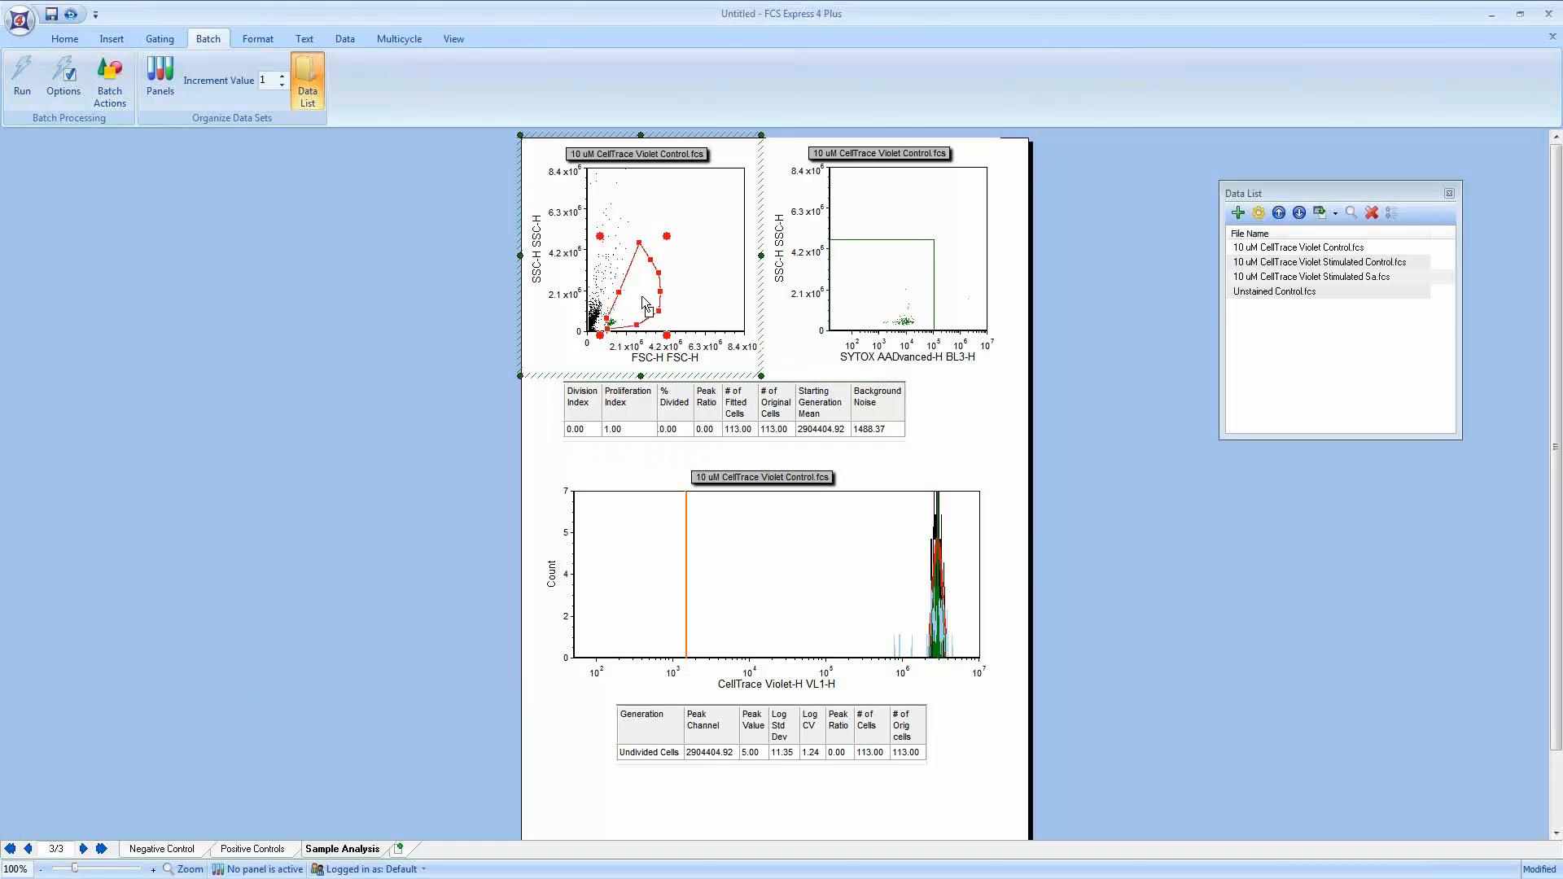
drag(642, 295, 639, 302)
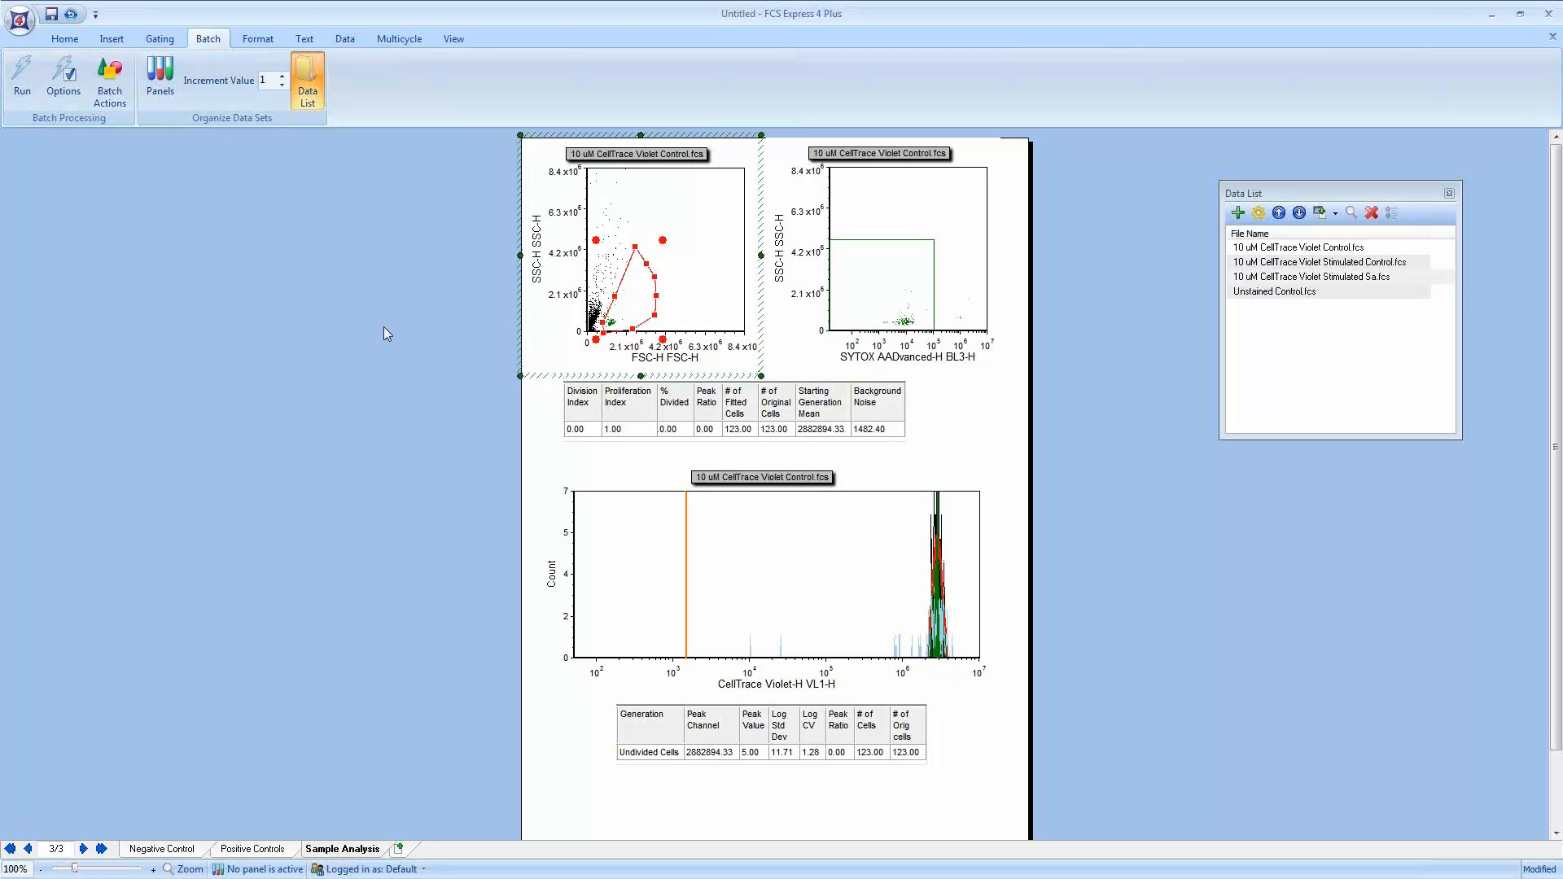
Step: Run the batch and, at the paused iteration, slightly enlarge the rectangular gate on the SYTOX AADvanced-H BL3-H plot
click(27, 86)
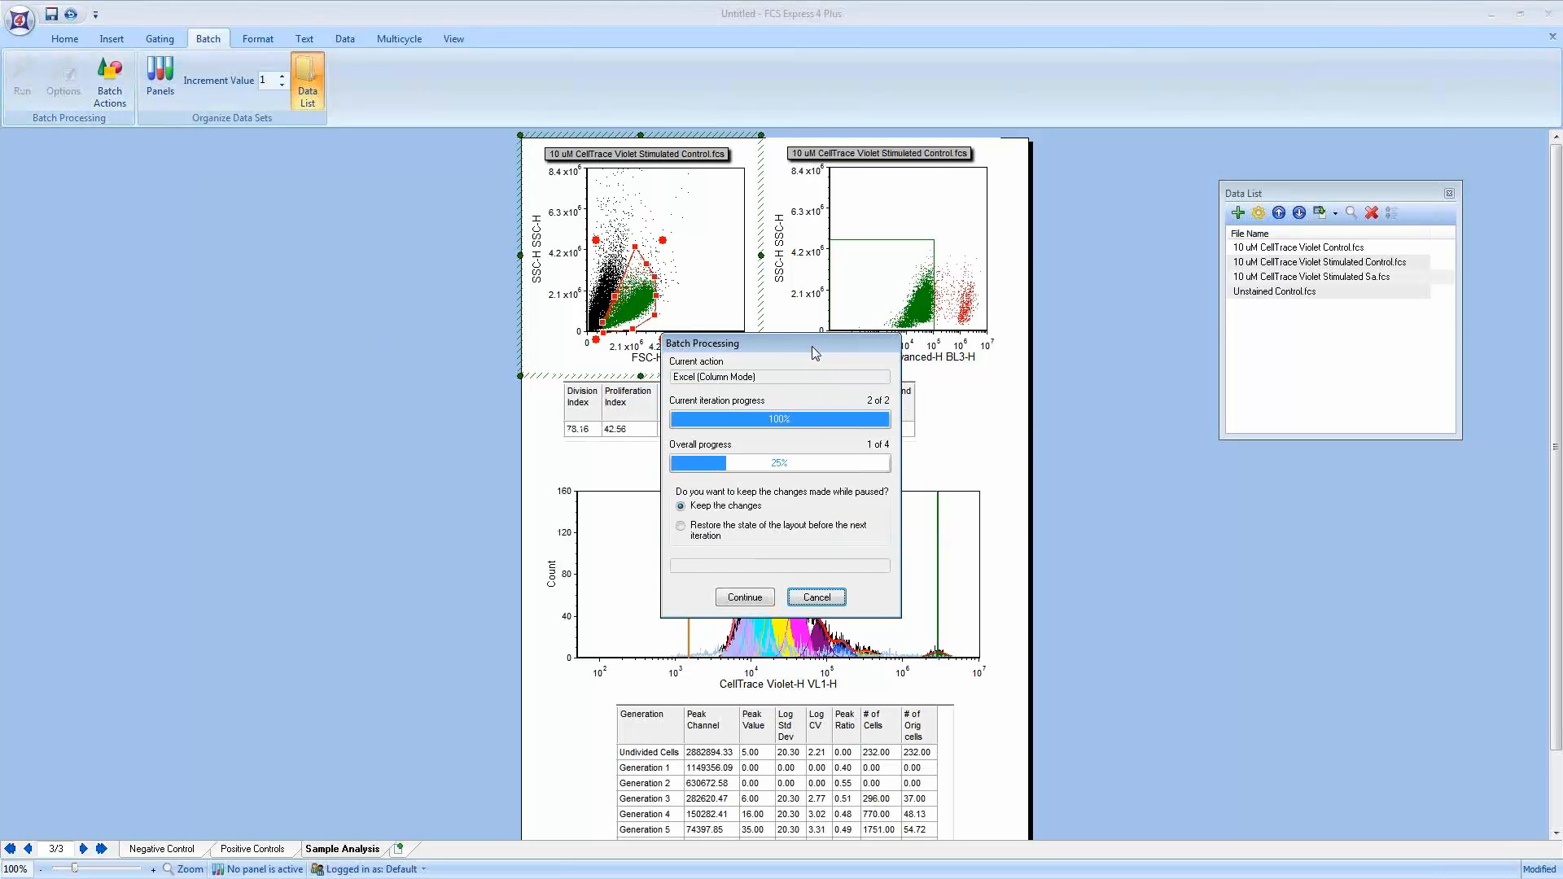
drag(825, 343, 421, 304)
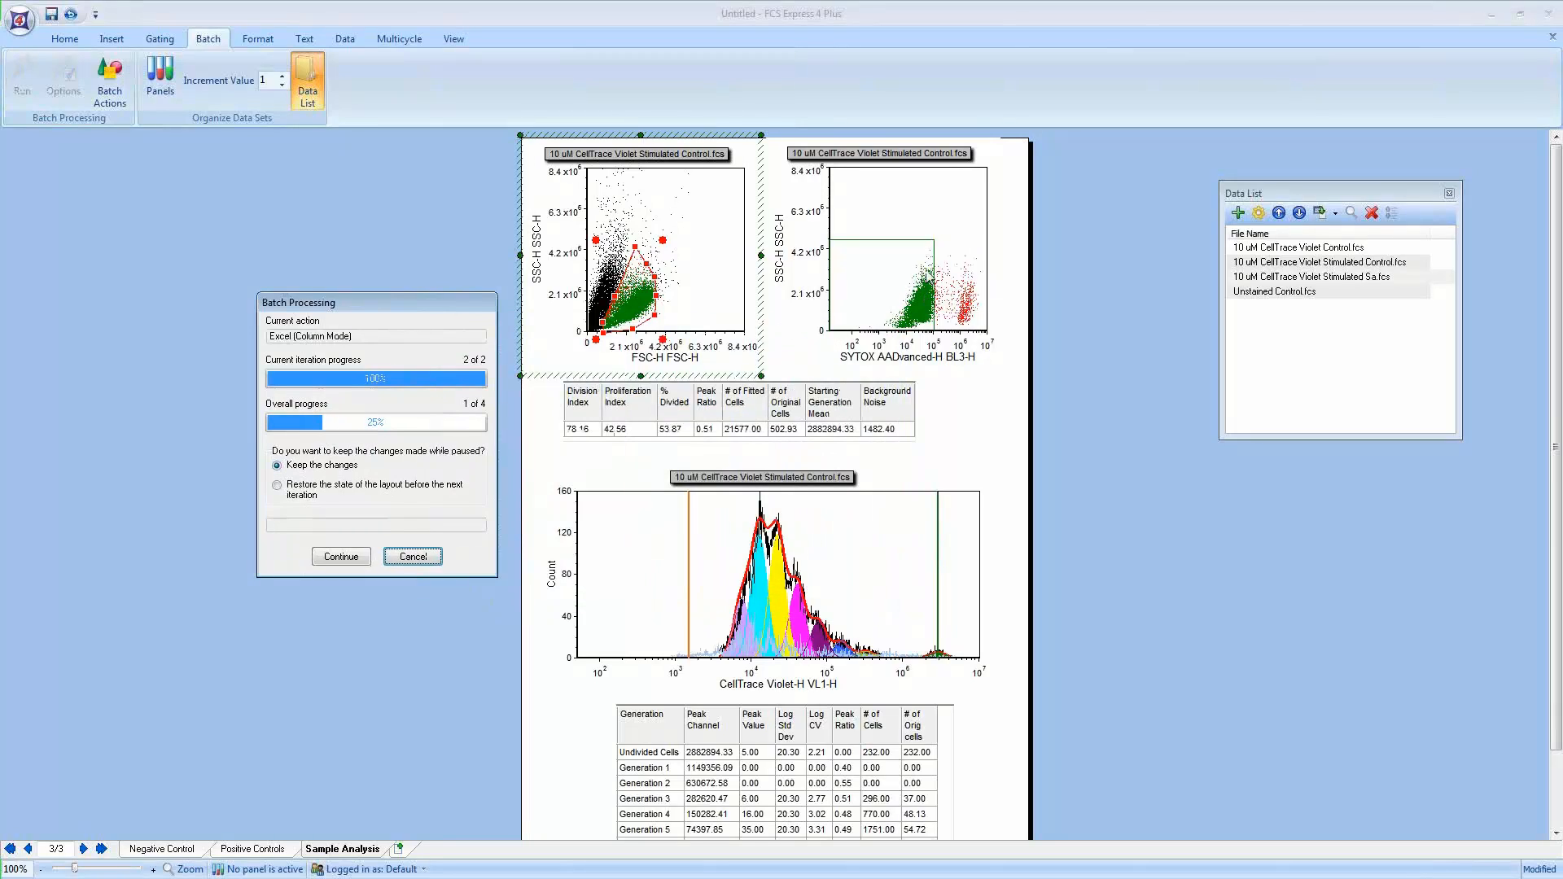
click(935, 240)
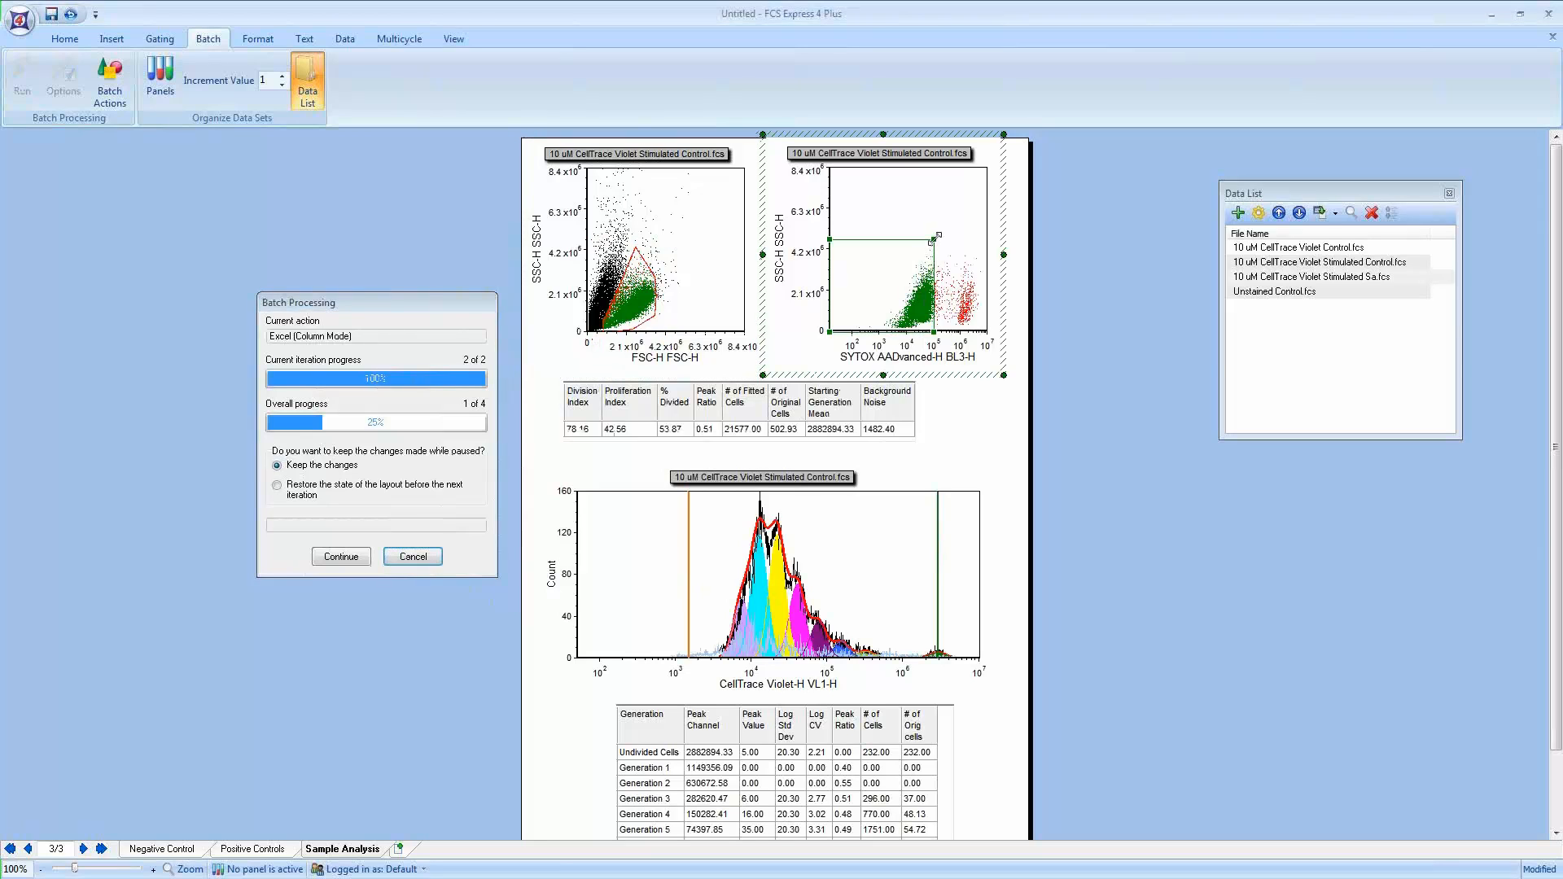
drag(936, 237, 942, 238)
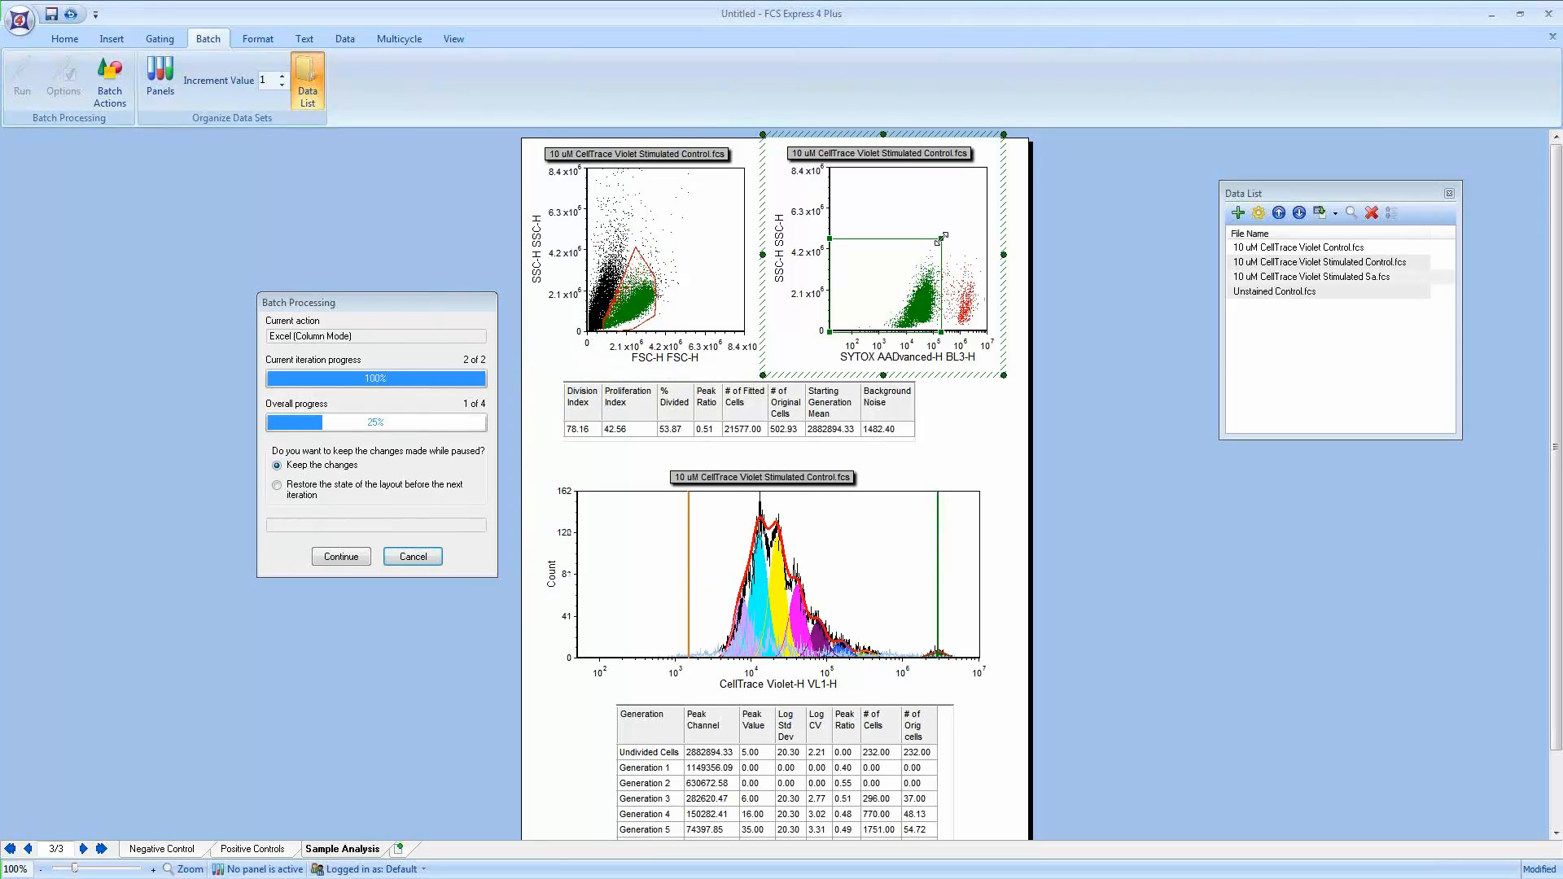
Step: Widen the generation statistics table below the histogram and continue the batch
click(936, 741)
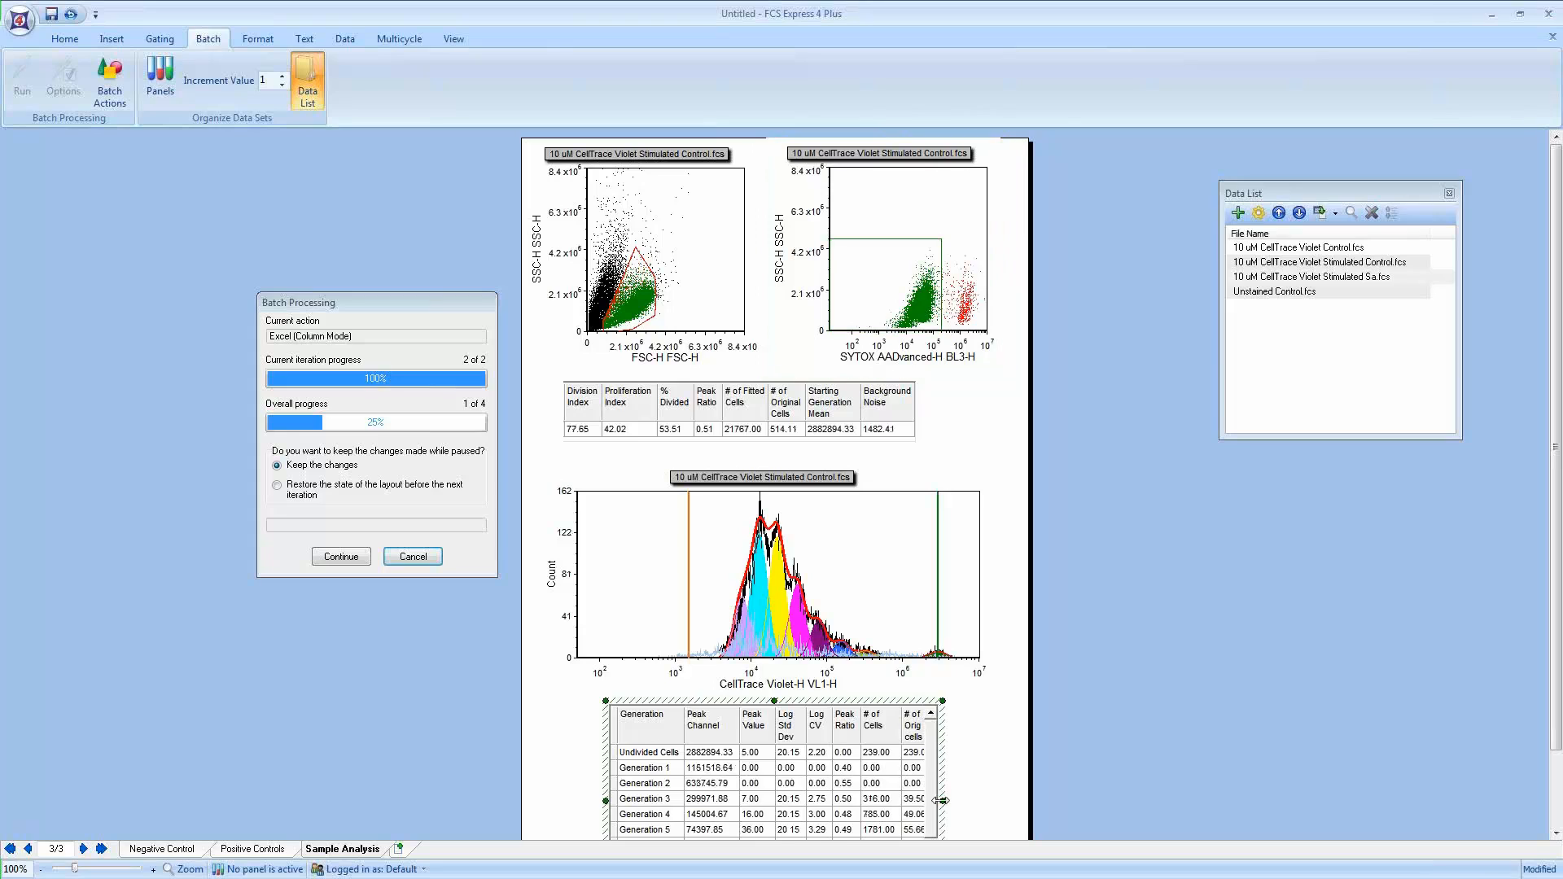
drag(947, 800, 967, 800)
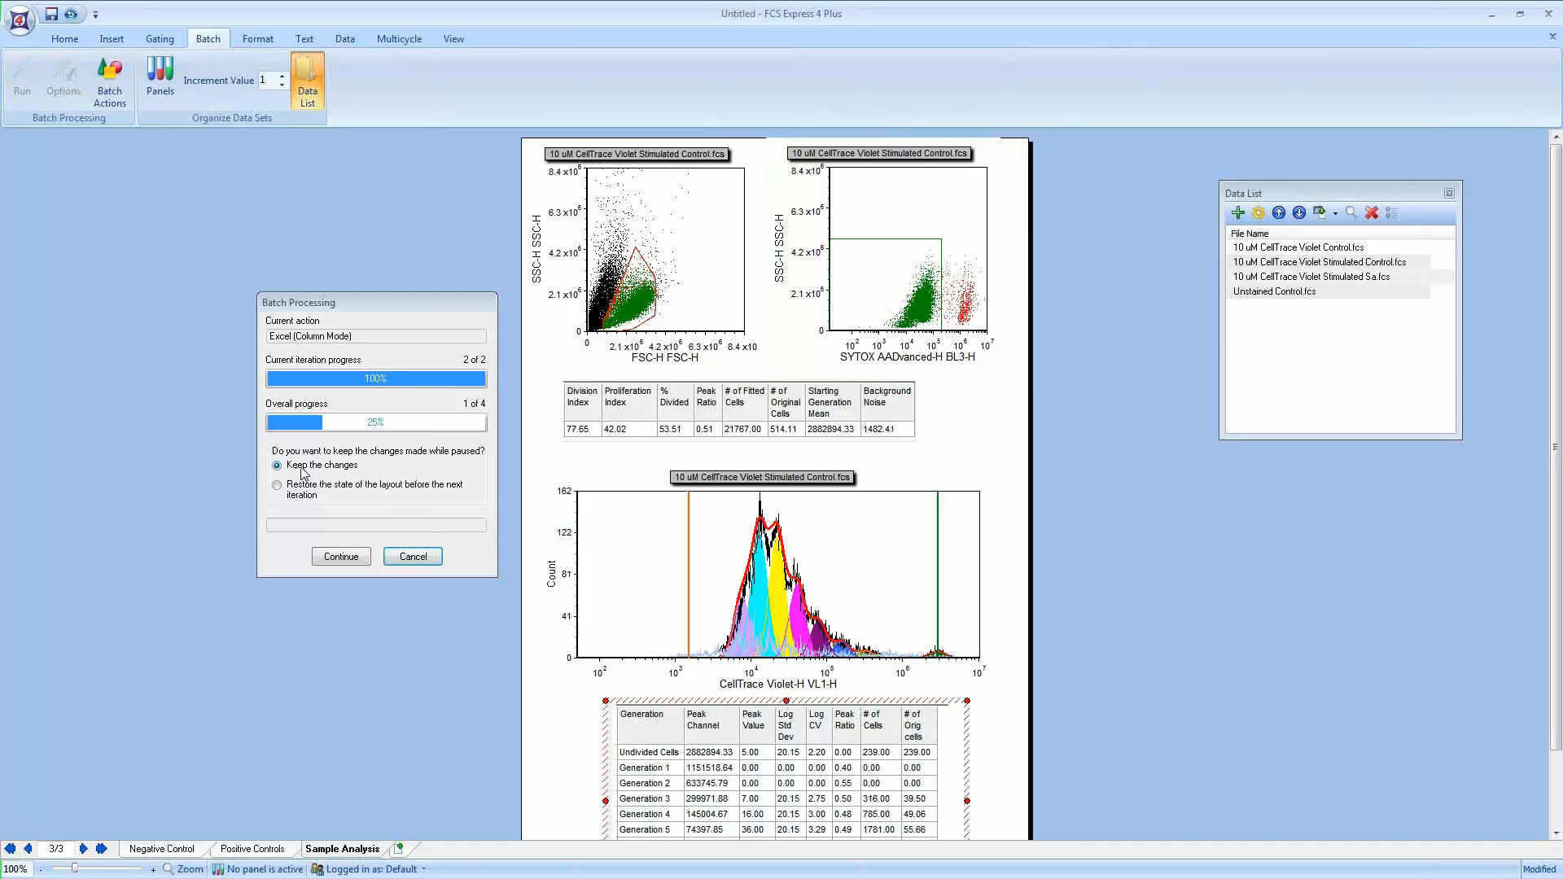
click(341, 557)
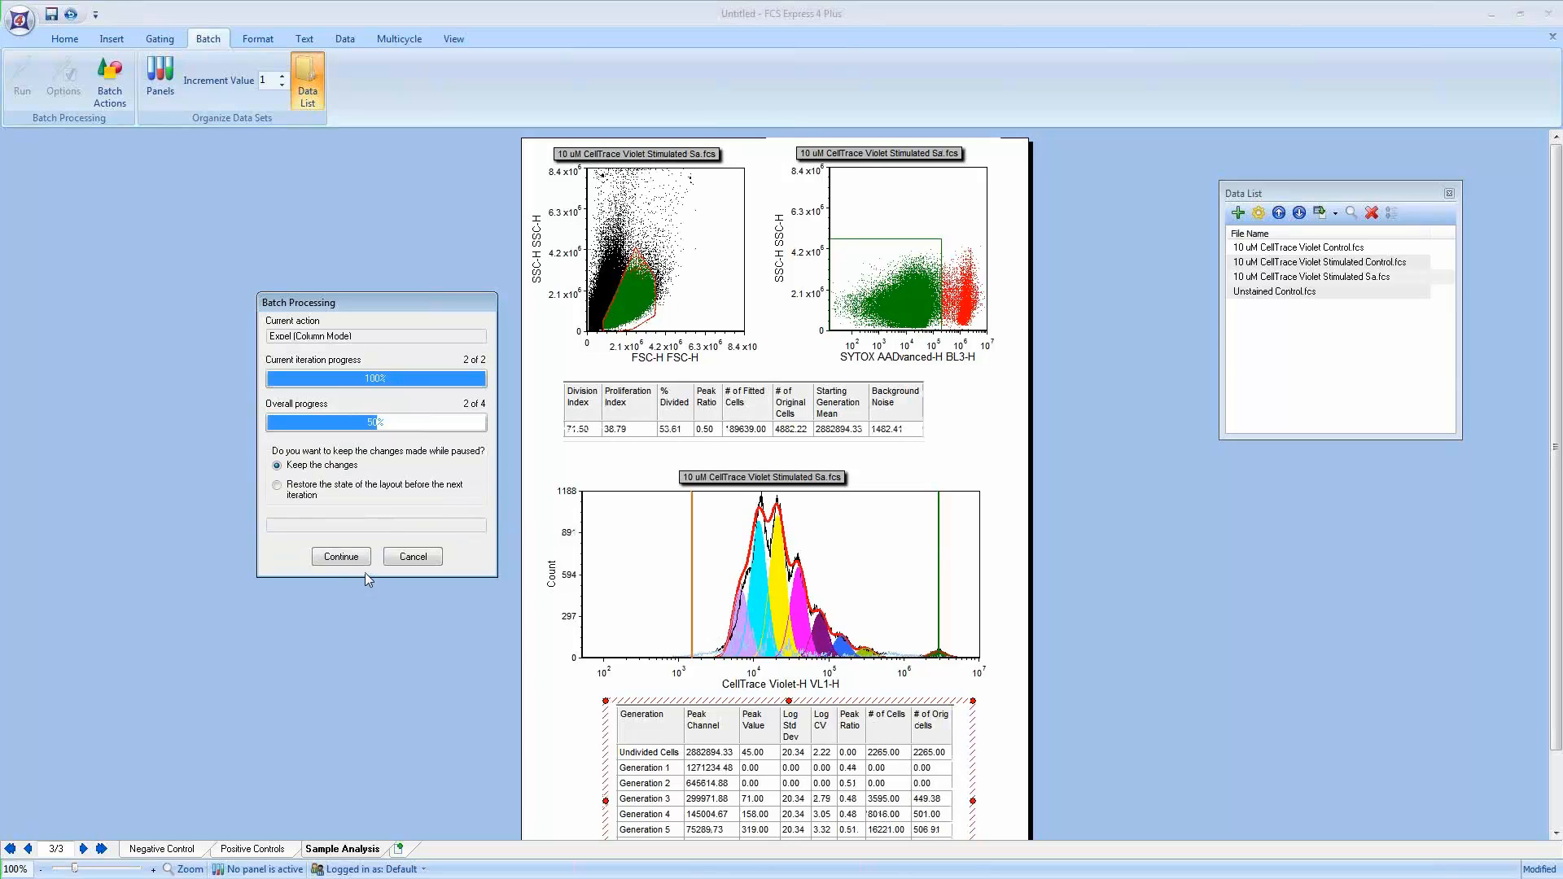
Step: Reshape the polygon gate on the FSC-H vs SSC-H dot plot for the Stimulated Sa file and continue the batch
click(641, 305)
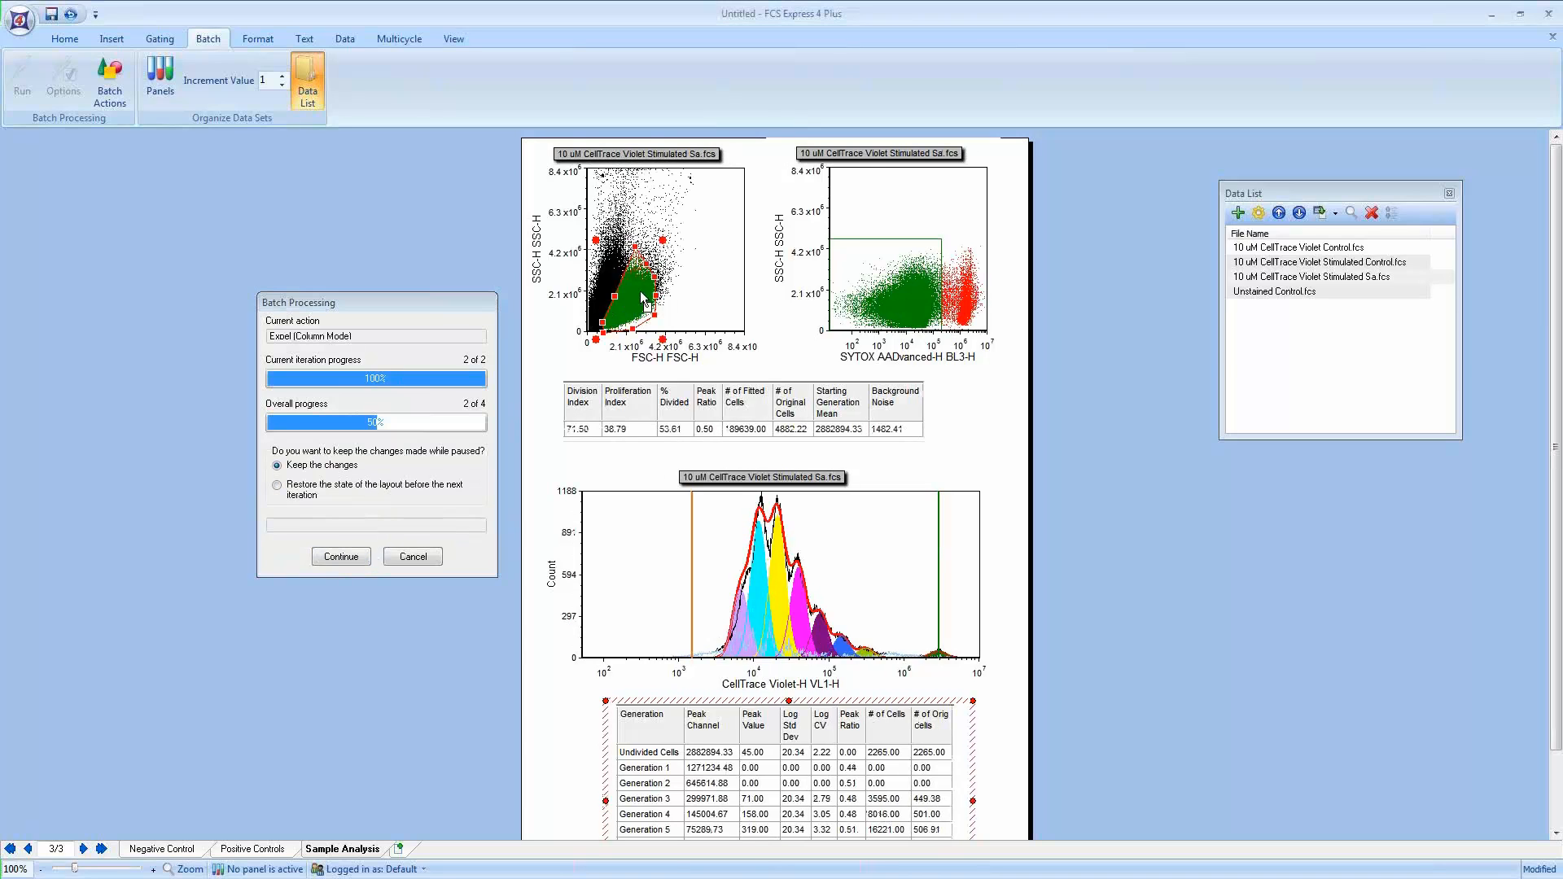
drag(664, 240, 679, 226)
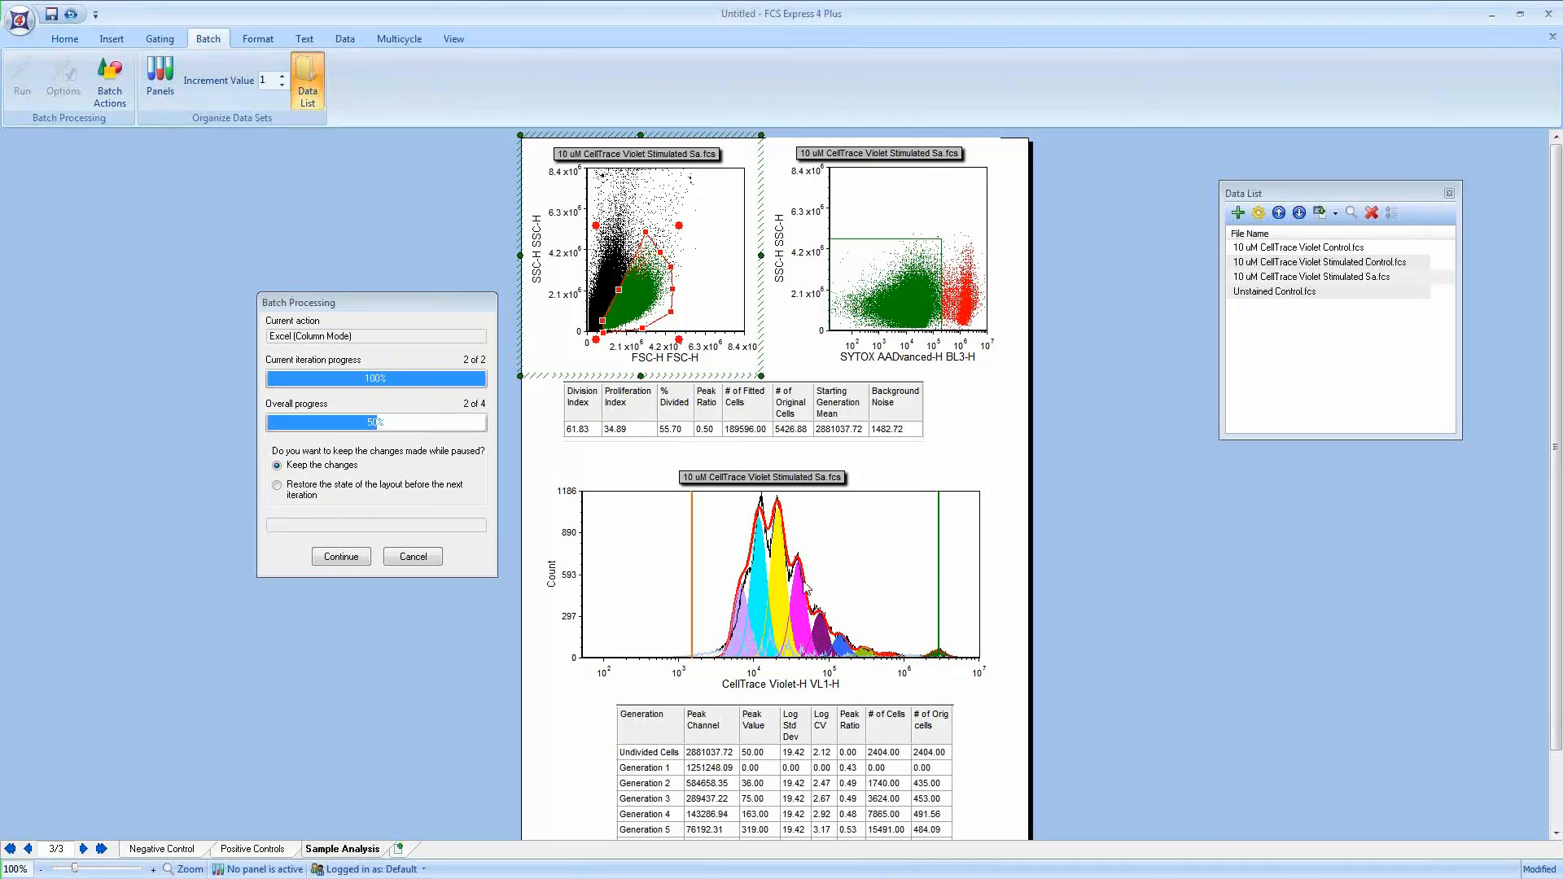
click(343, 556)
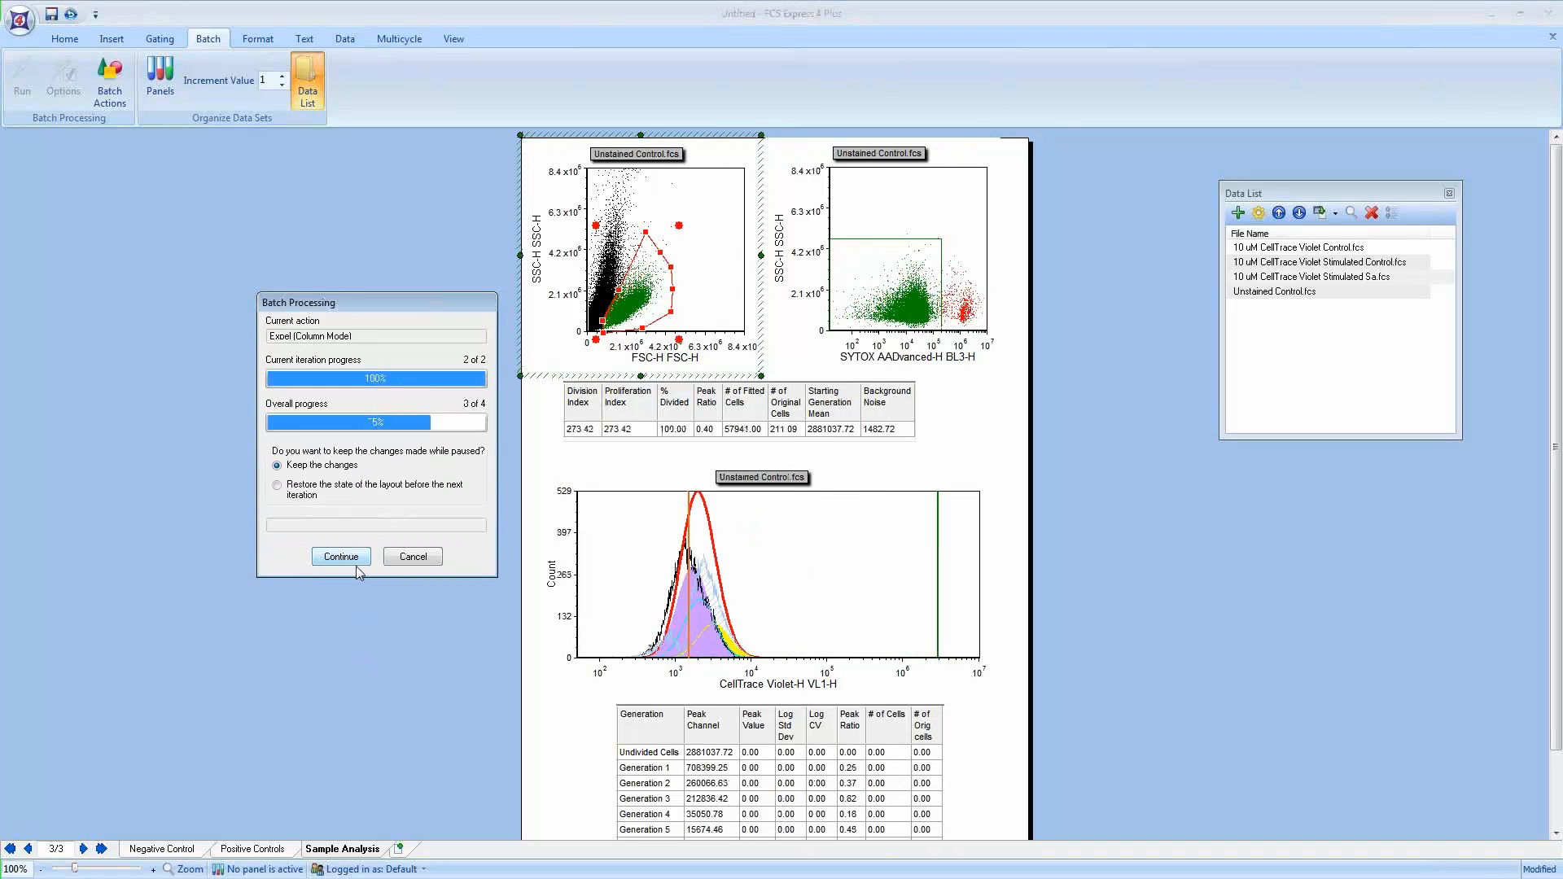
Step: Examine the Unstained Control plots and generation table on the layout
click(1070, 543)
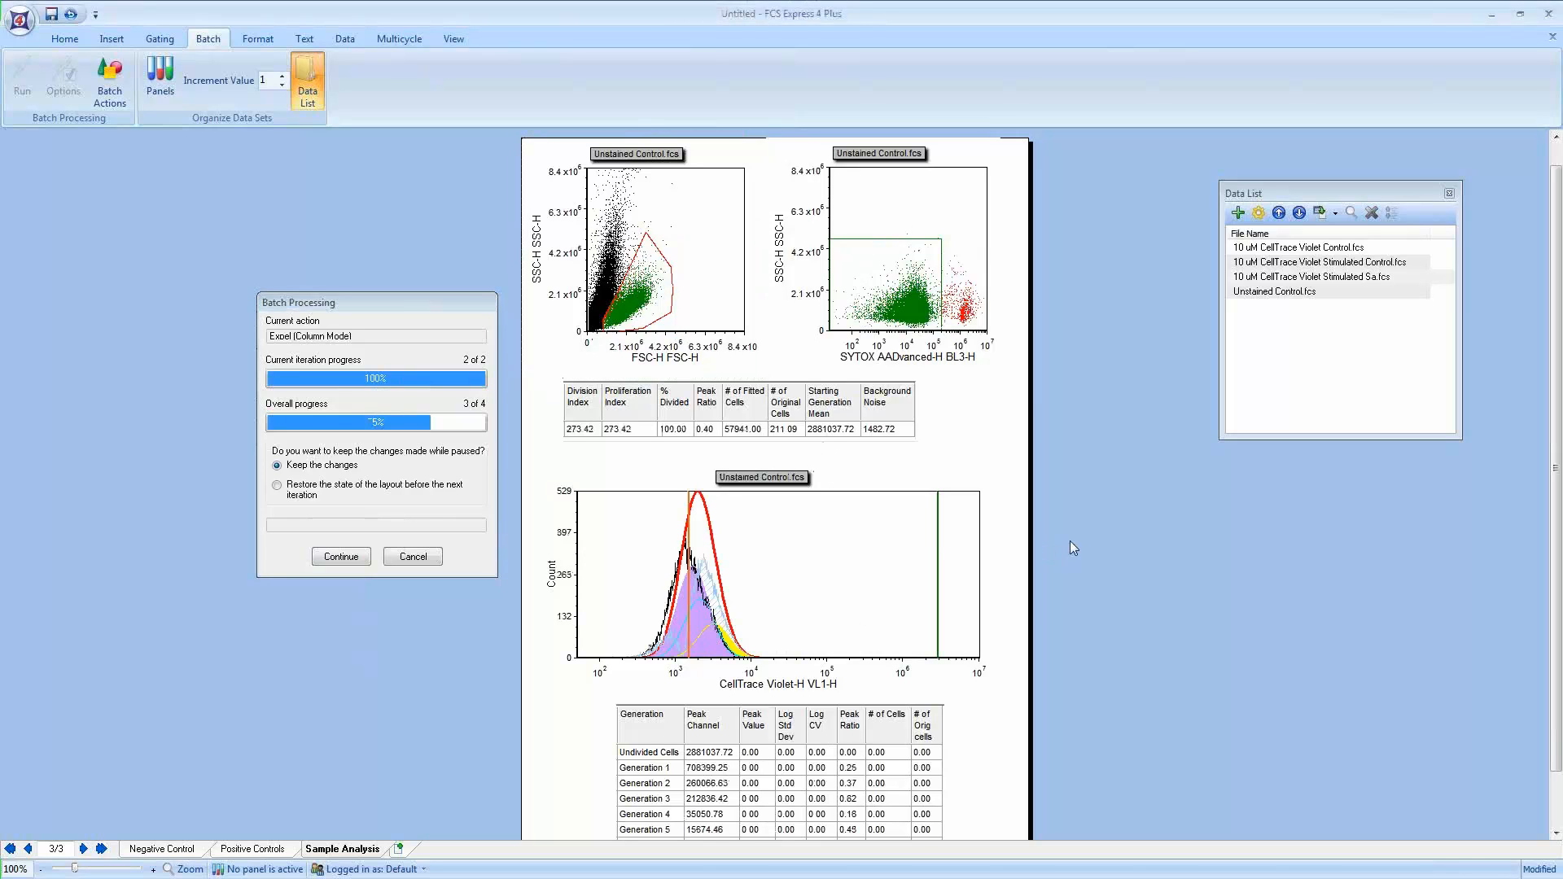
scroll(1070, 540, down, 1)
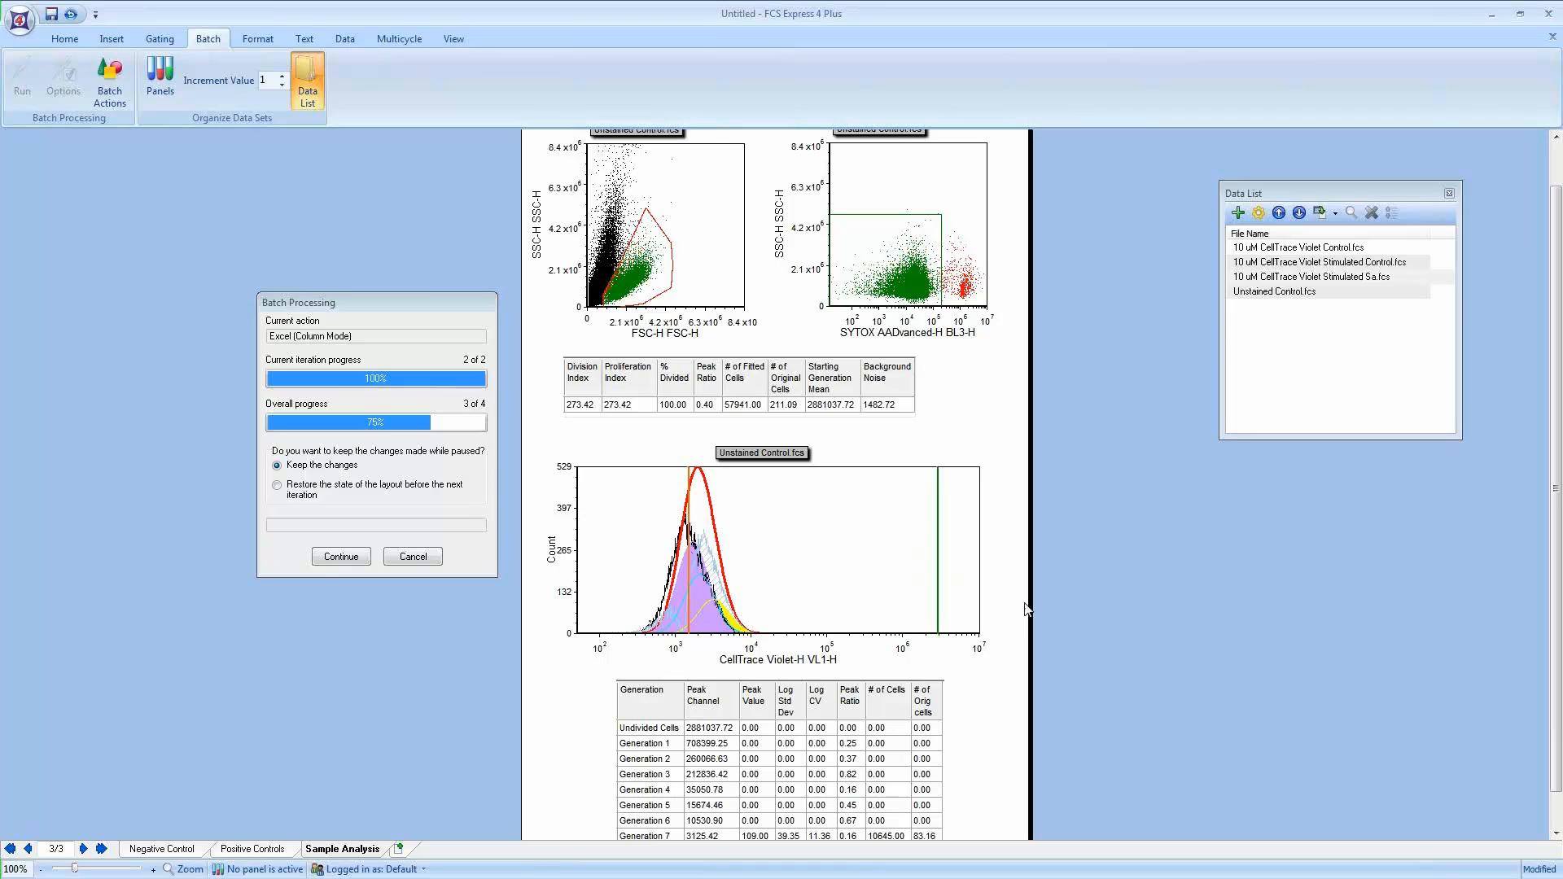
scroll(1025, 609, down, 1)
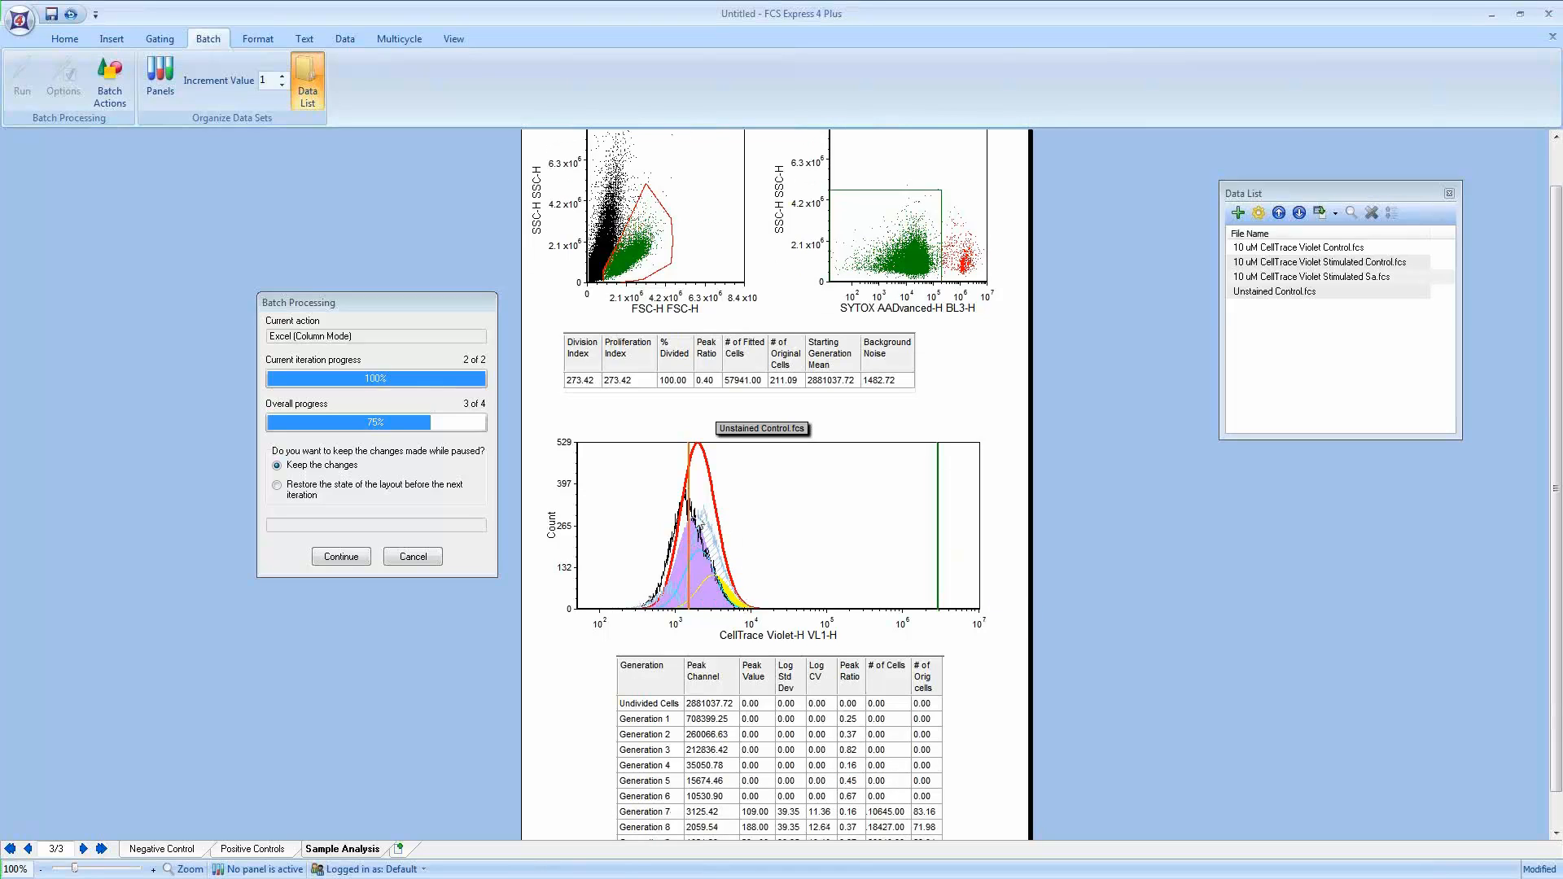
click(720, 513)
right_click(720, 513)
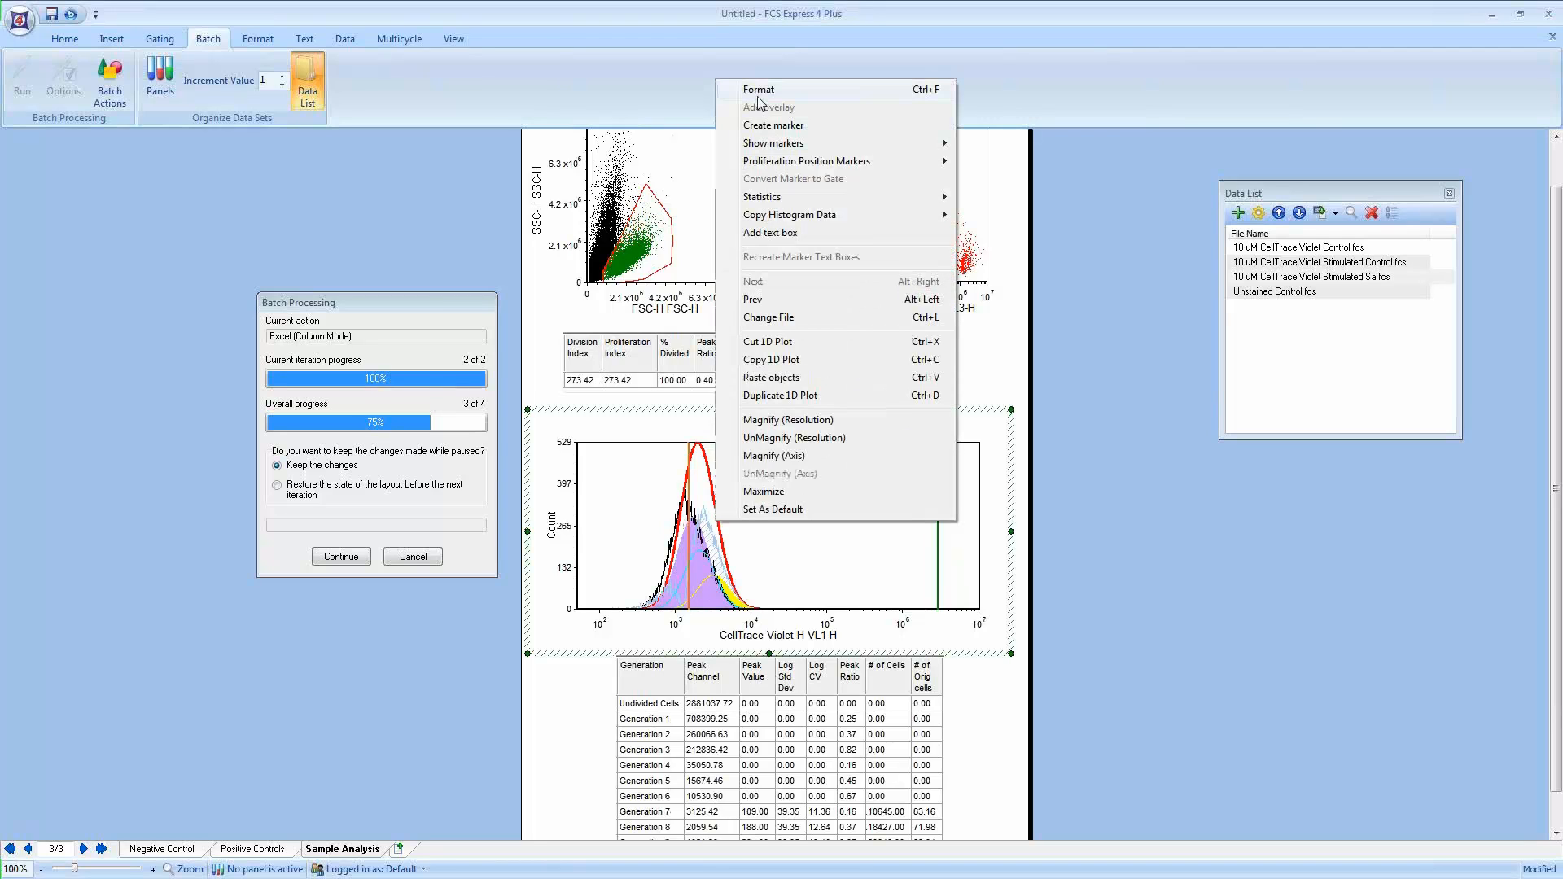
click(311, 802)
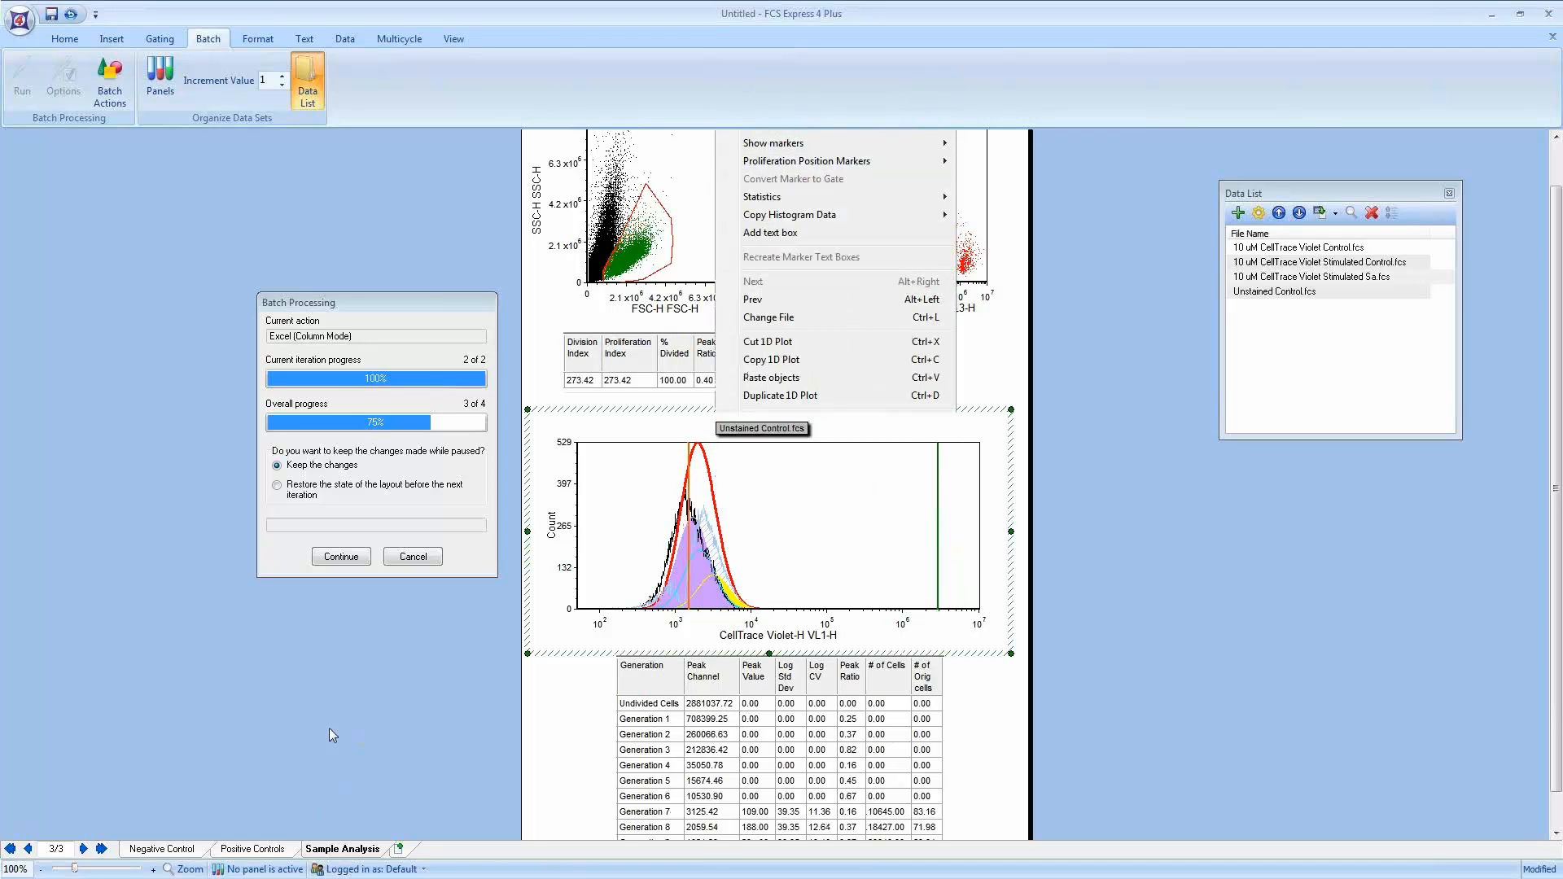
Step: Show two pages side by side and shorten the Negative marker on the Negative Control CellTrace Violet histogram
click(452, 39)
click(491, 81)
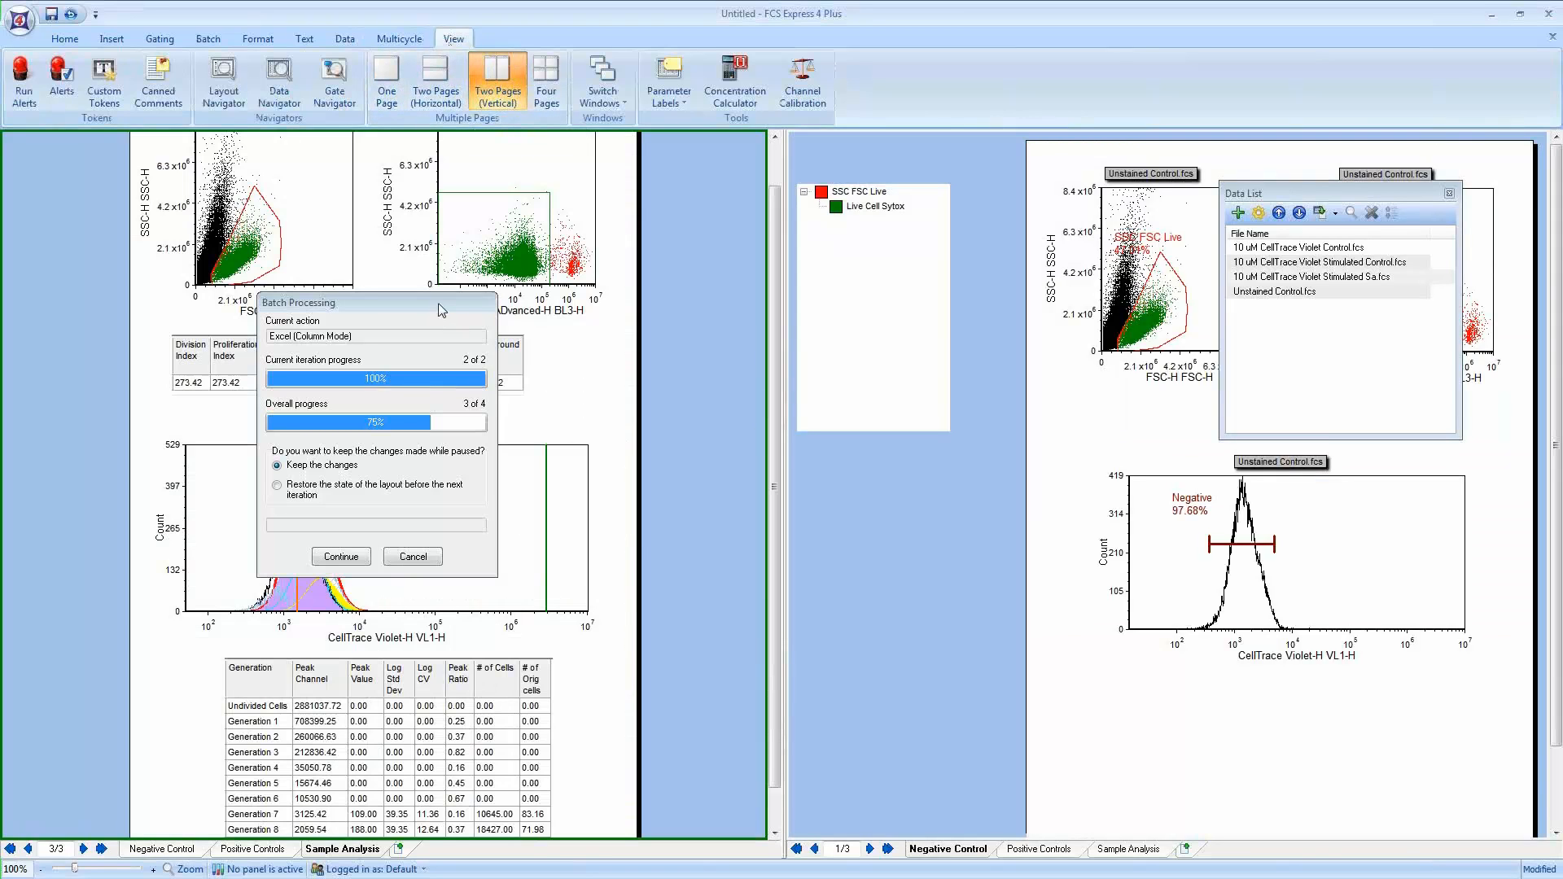
drag(440, 309, 681, 178)
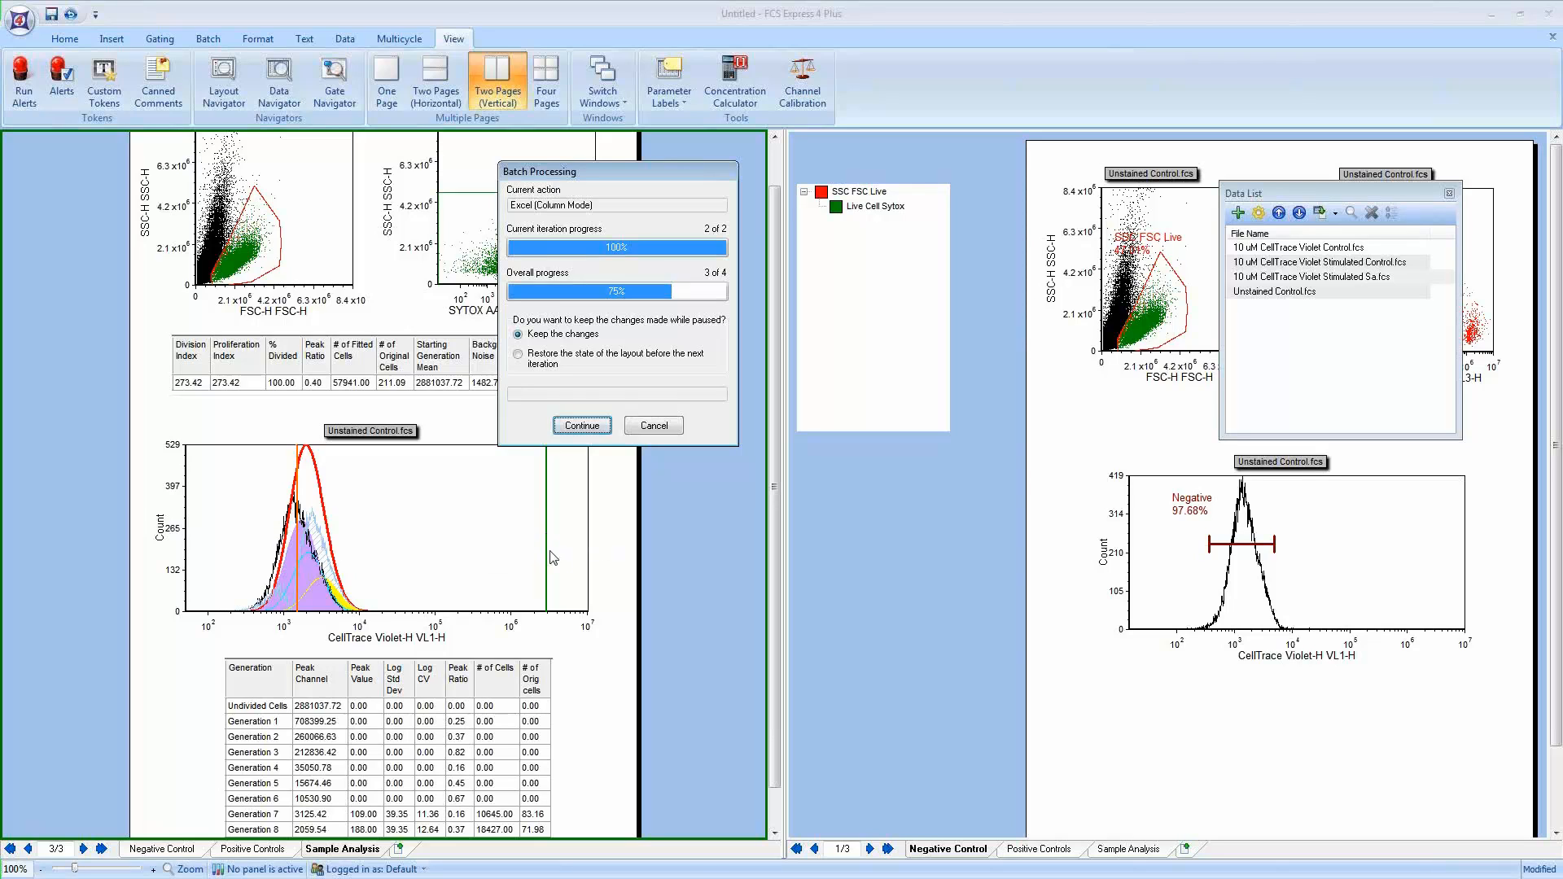
click(1244, 550)
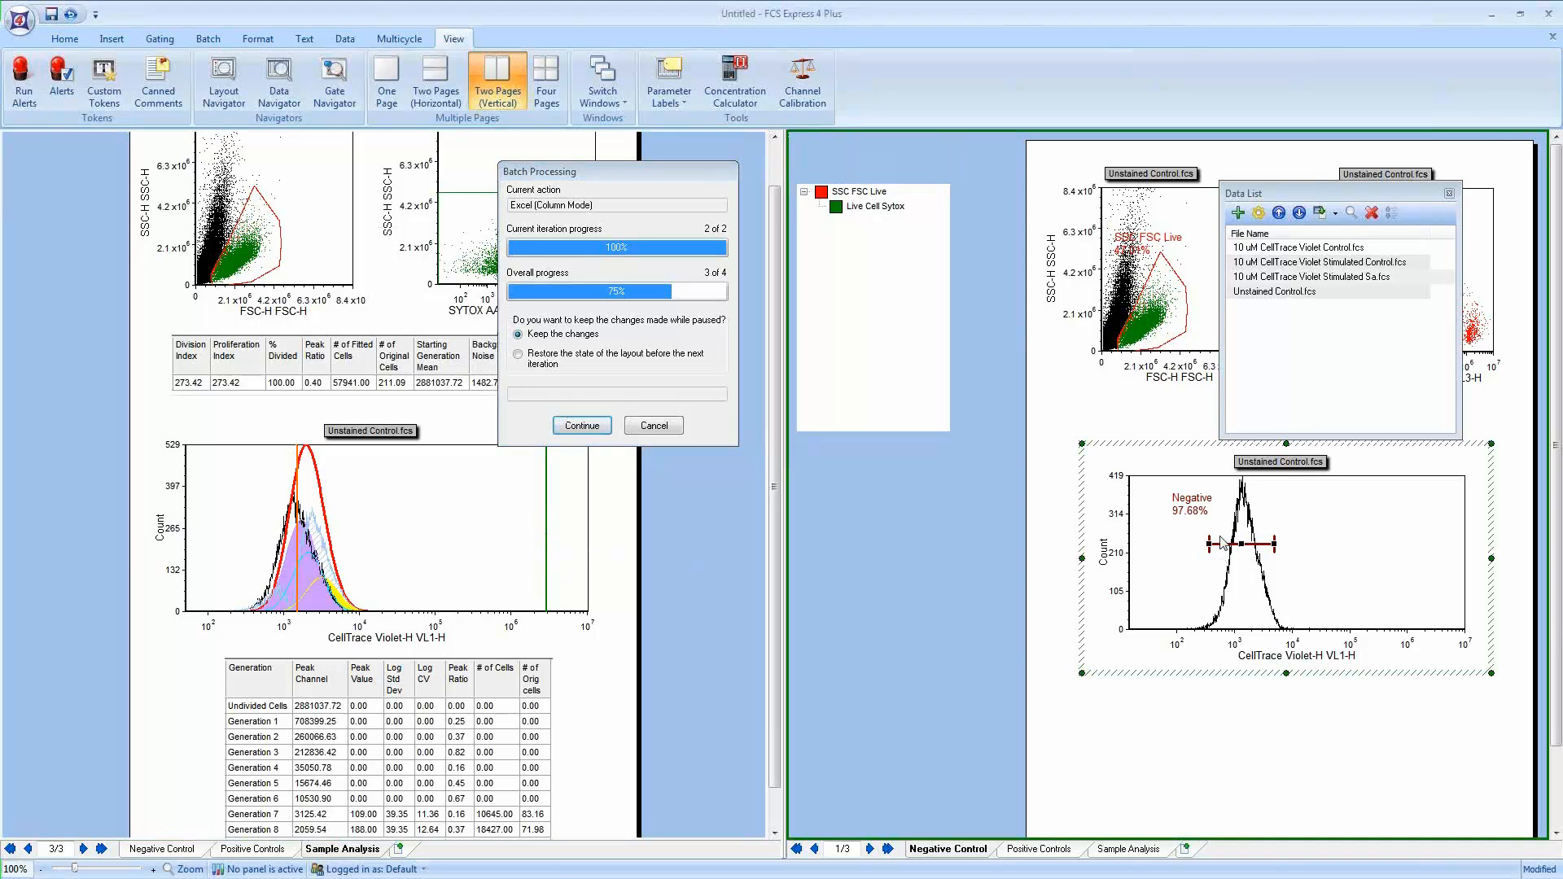
drag(1203, 542, 1261, 544)
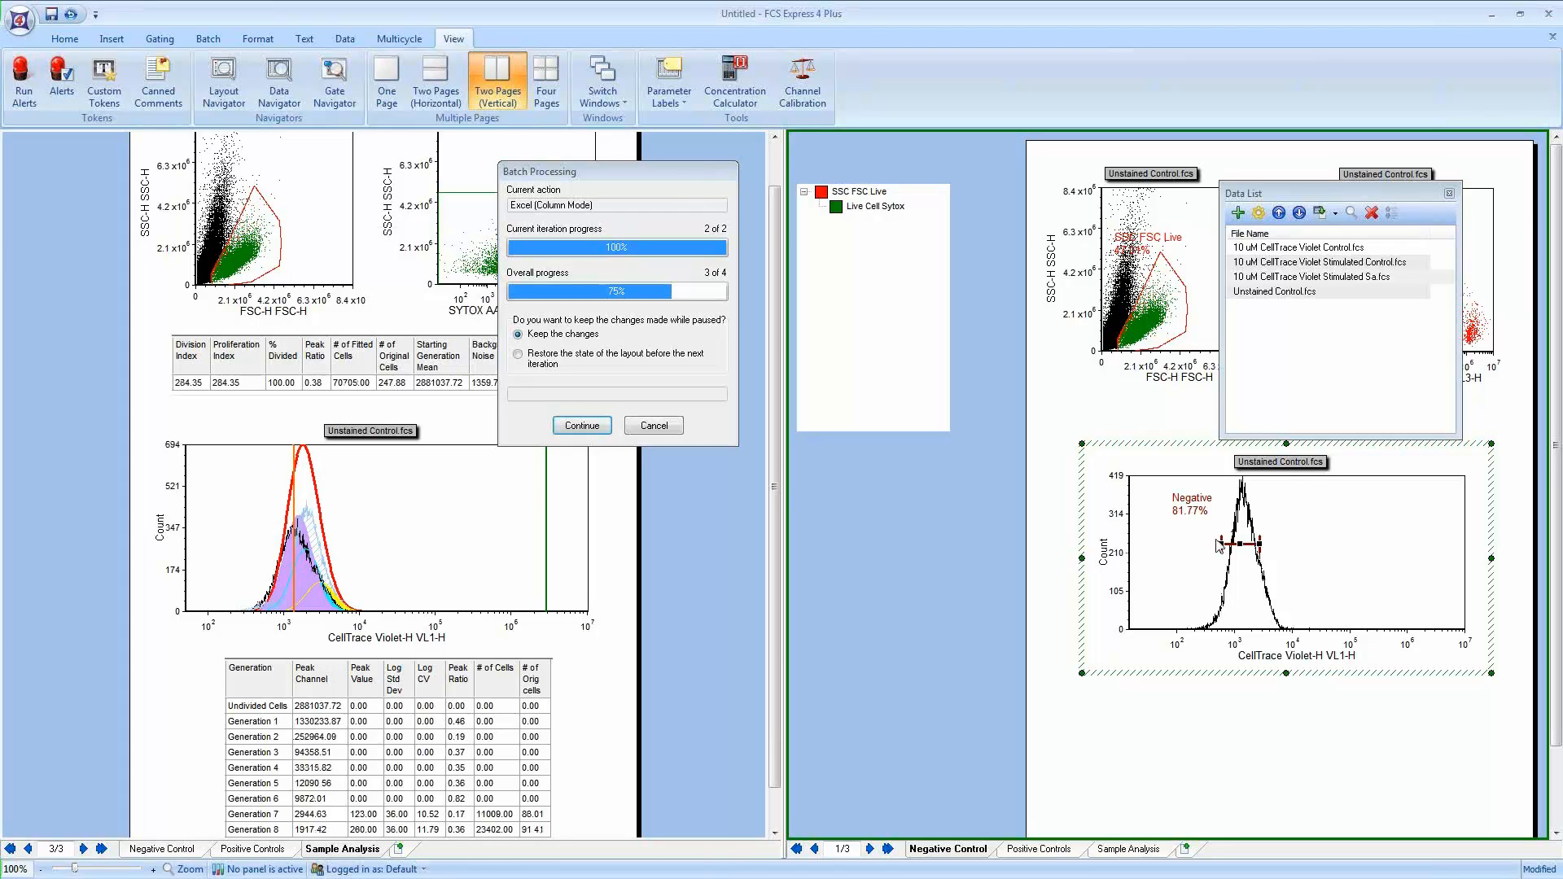
drag(1219, 544, 1223, 543)
Step: Turn off Same CV for All Peaks, Use Fixed Starting Generation and Use Background Noise in the proliferation fit parameters, then continue the batch
click(1044, 849)
click(1313, 544)
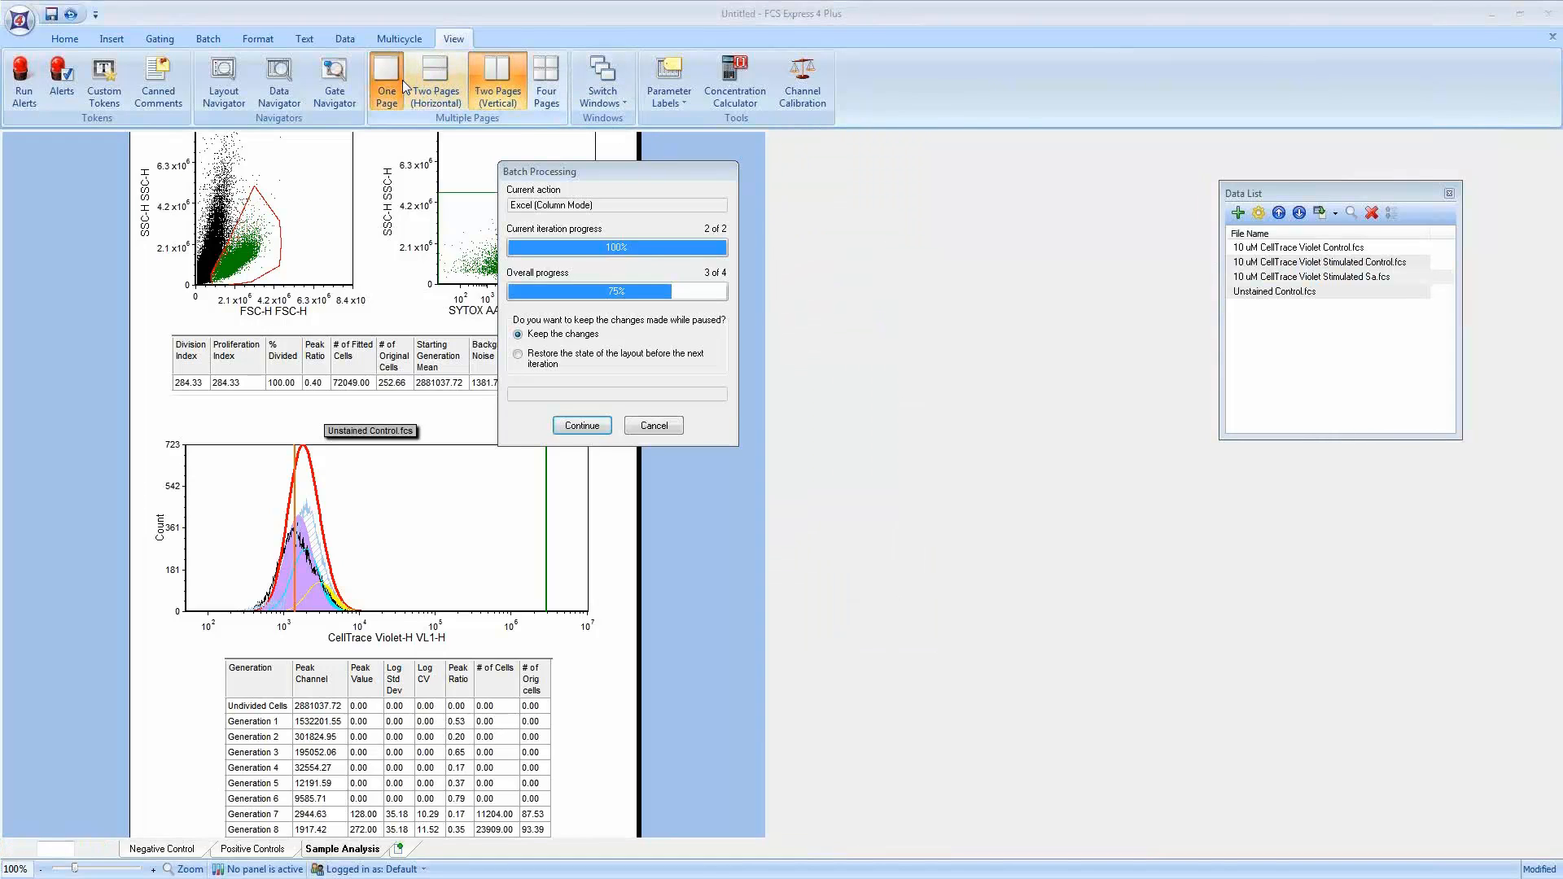
click(401, 80)
drag(606, 172, 431, 179)
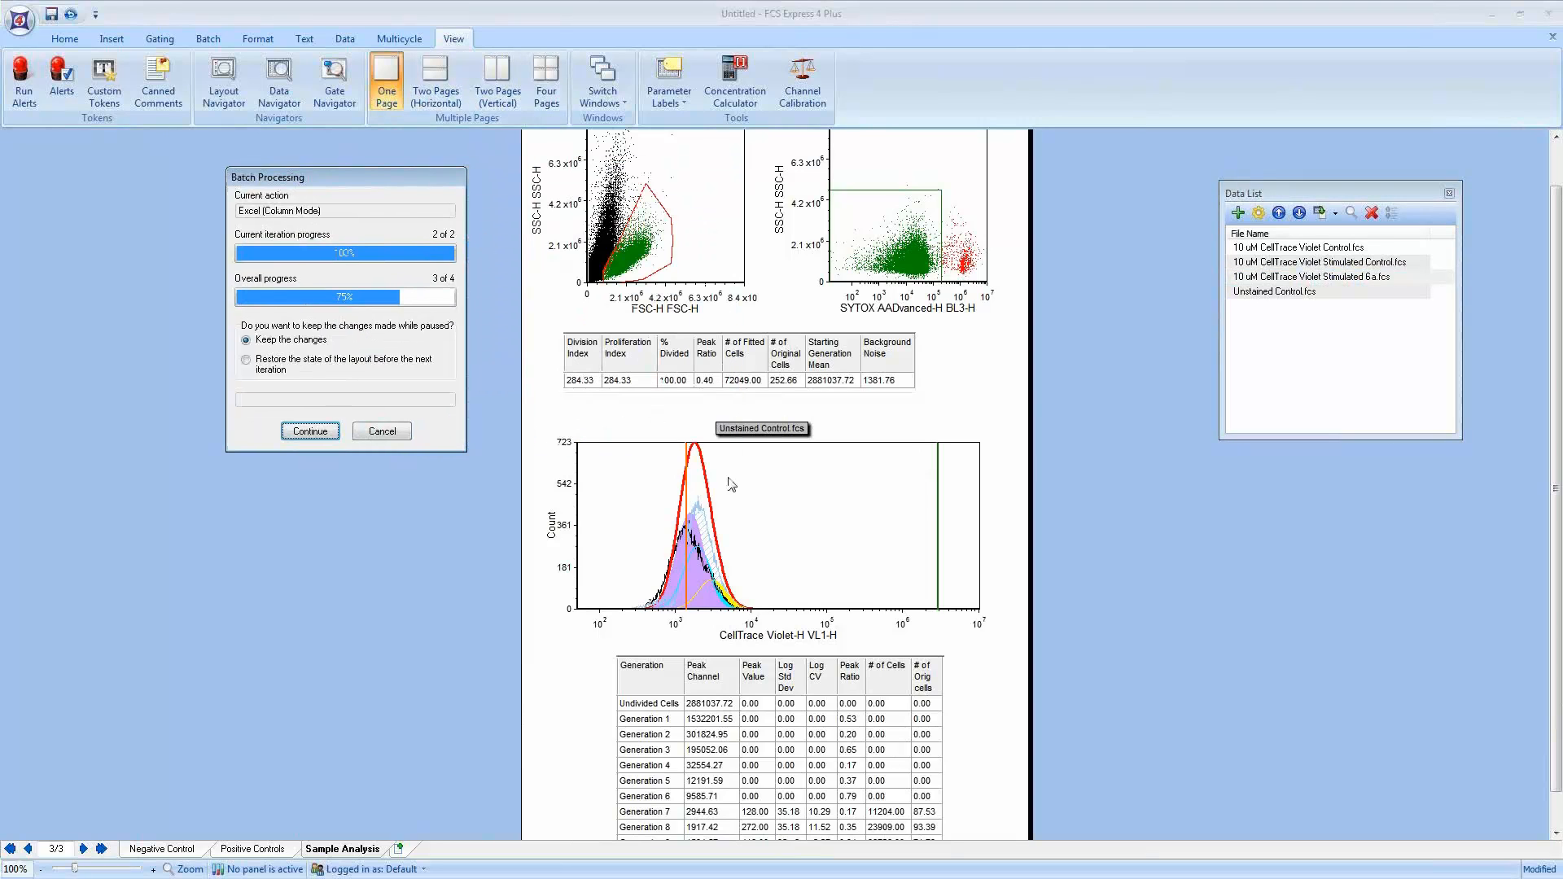
right_click(782, 505)
click(854, 78)
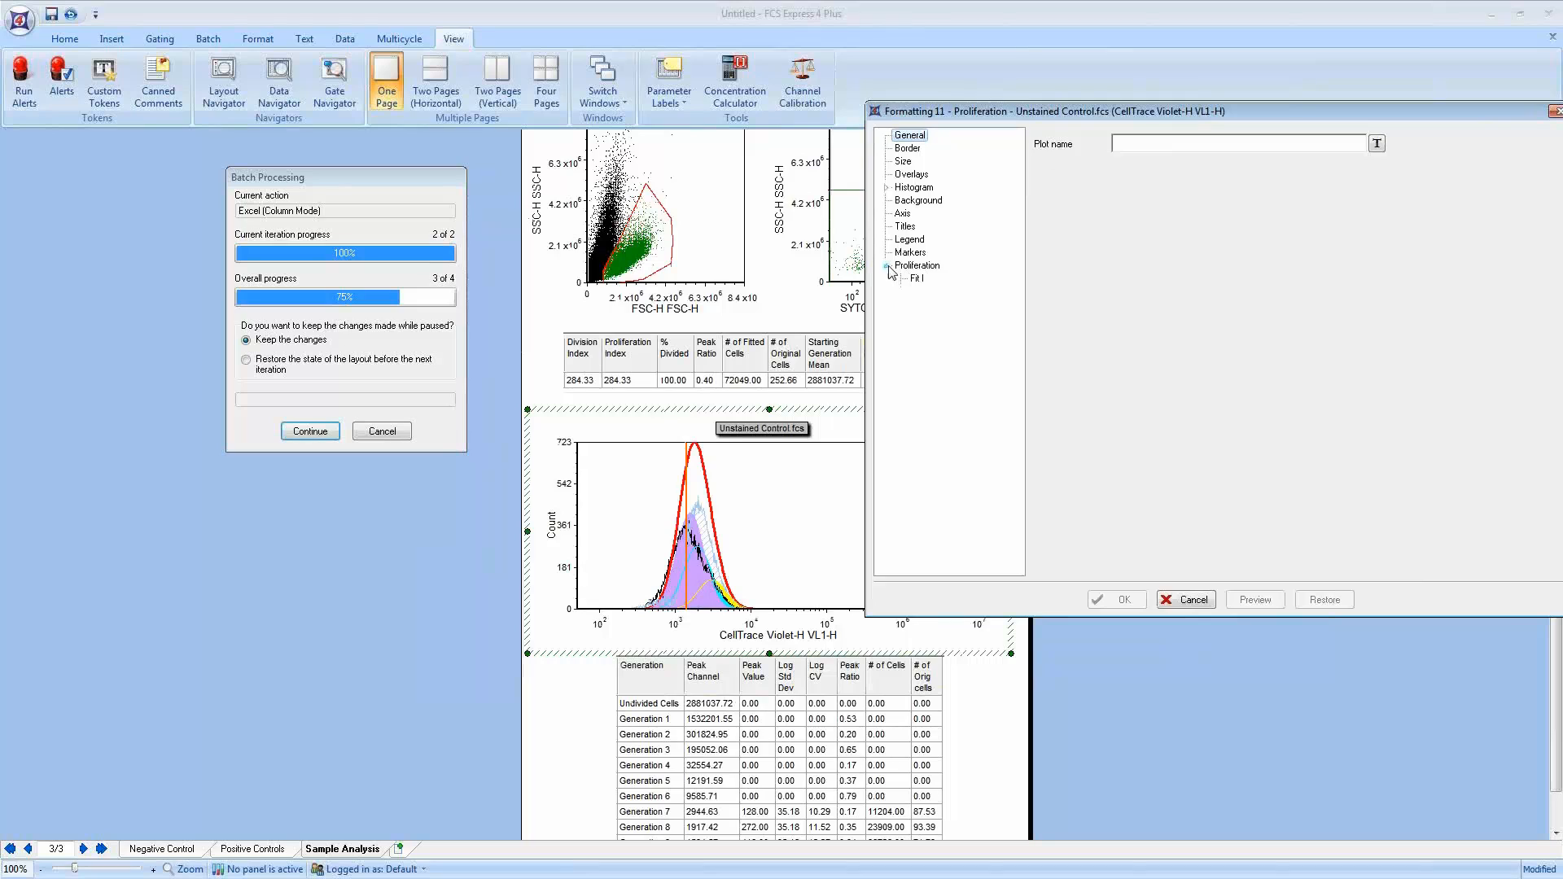
click(886, 266)
click(922, 280)
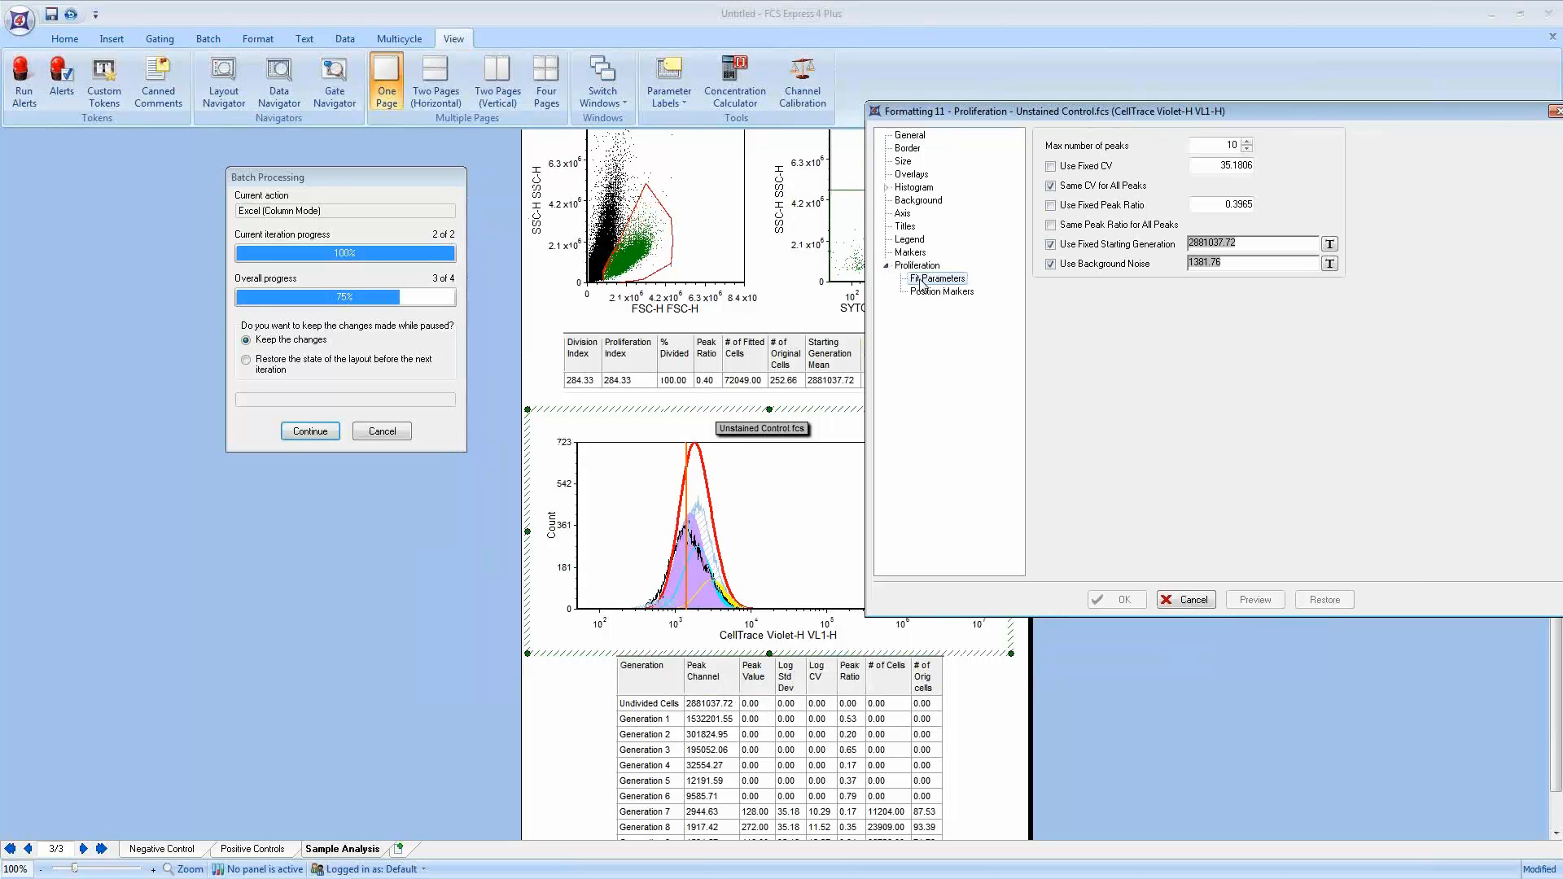
click(1051, 185)
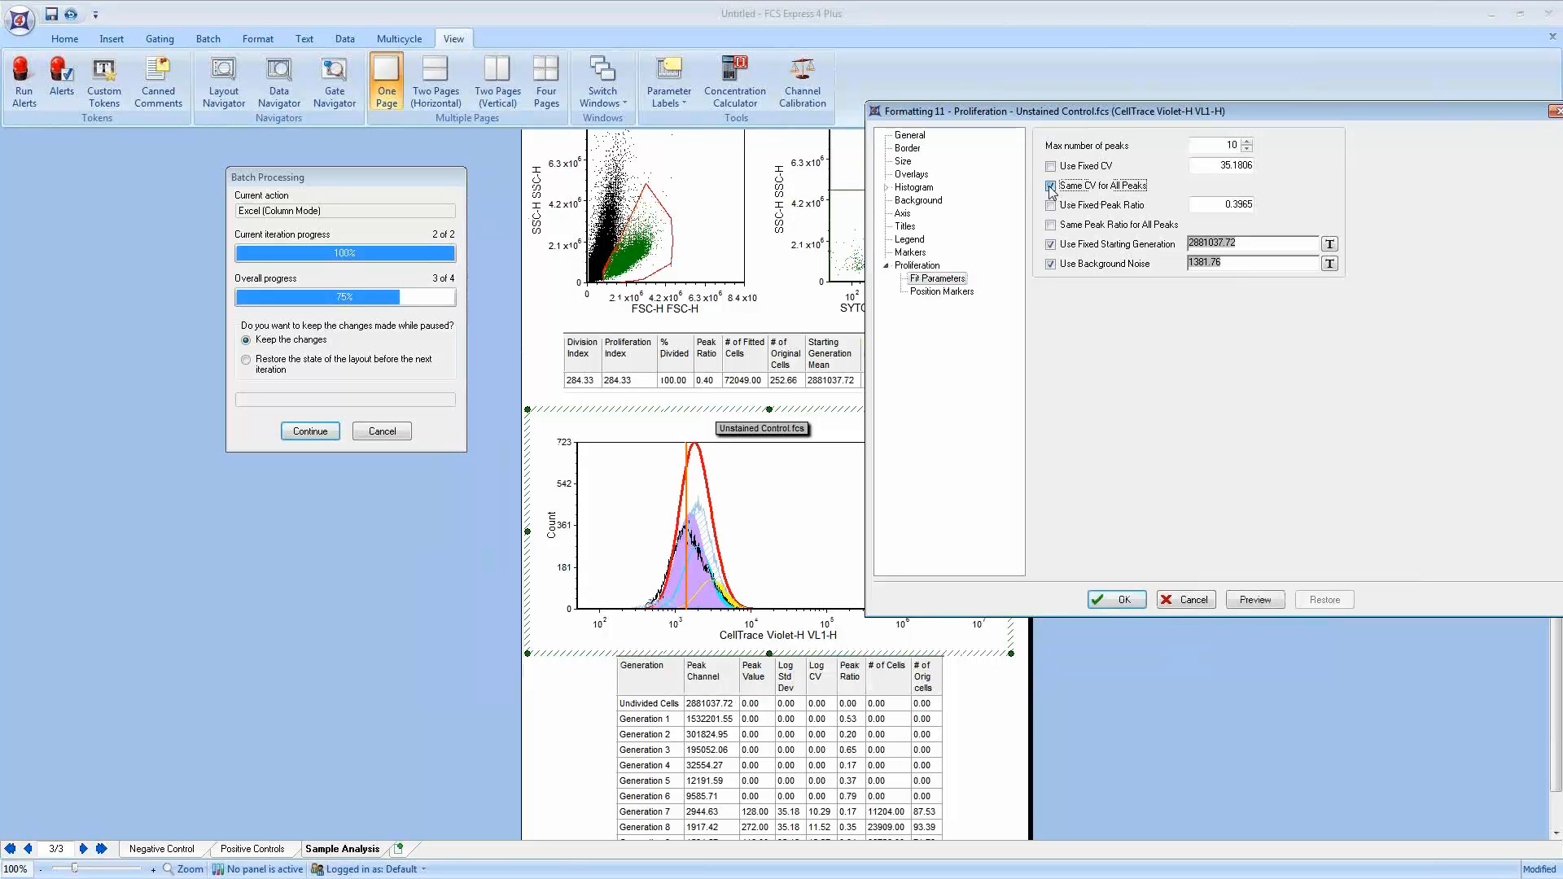
click(1051, 245)
click(1051, 264)
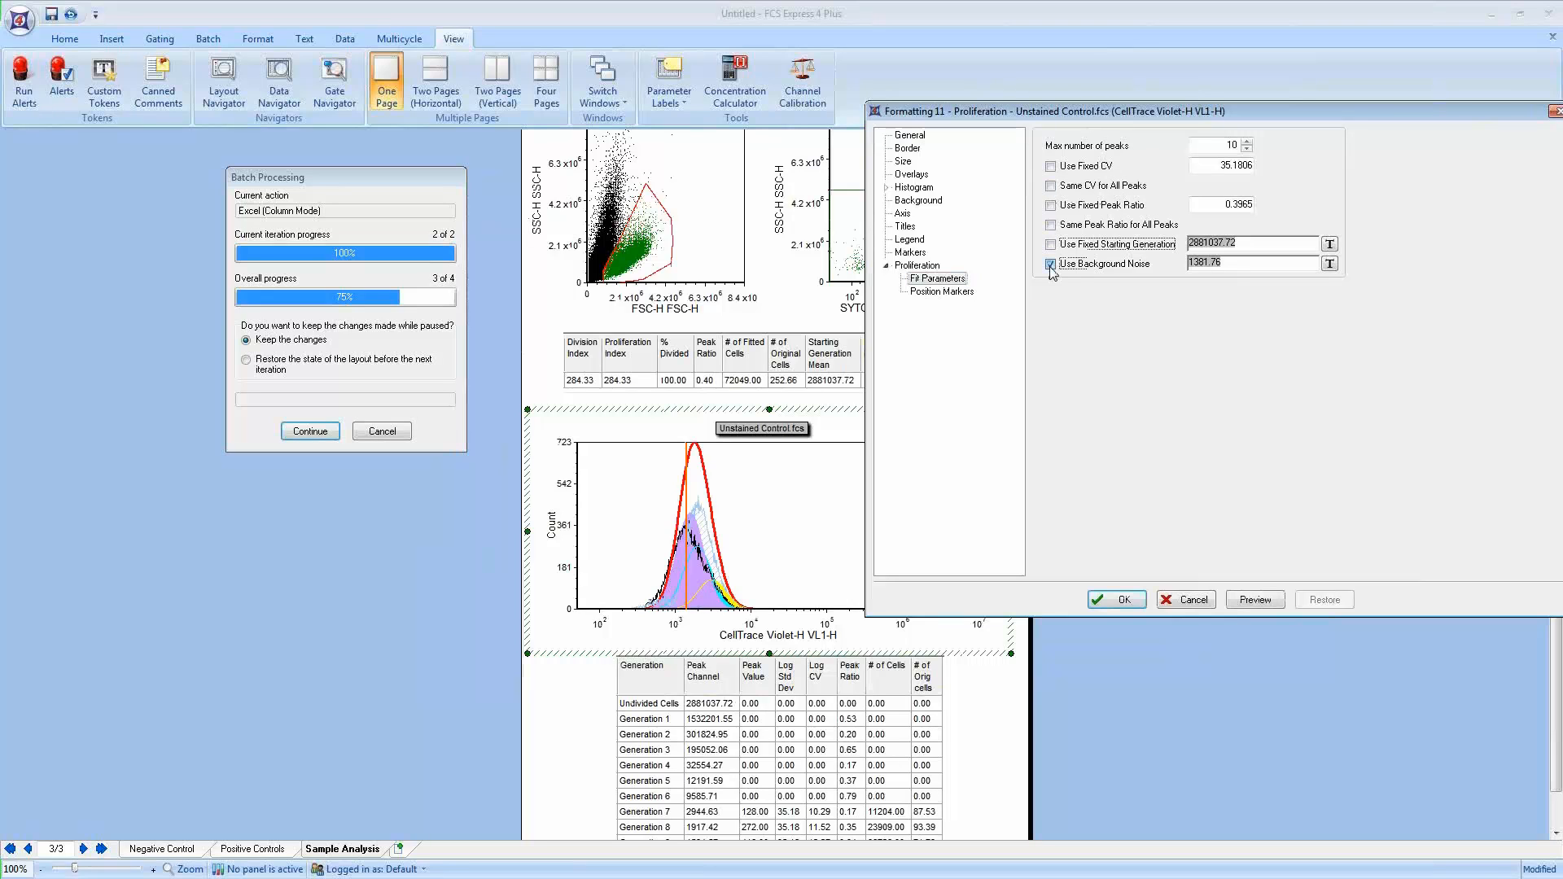
click(1253, 601)
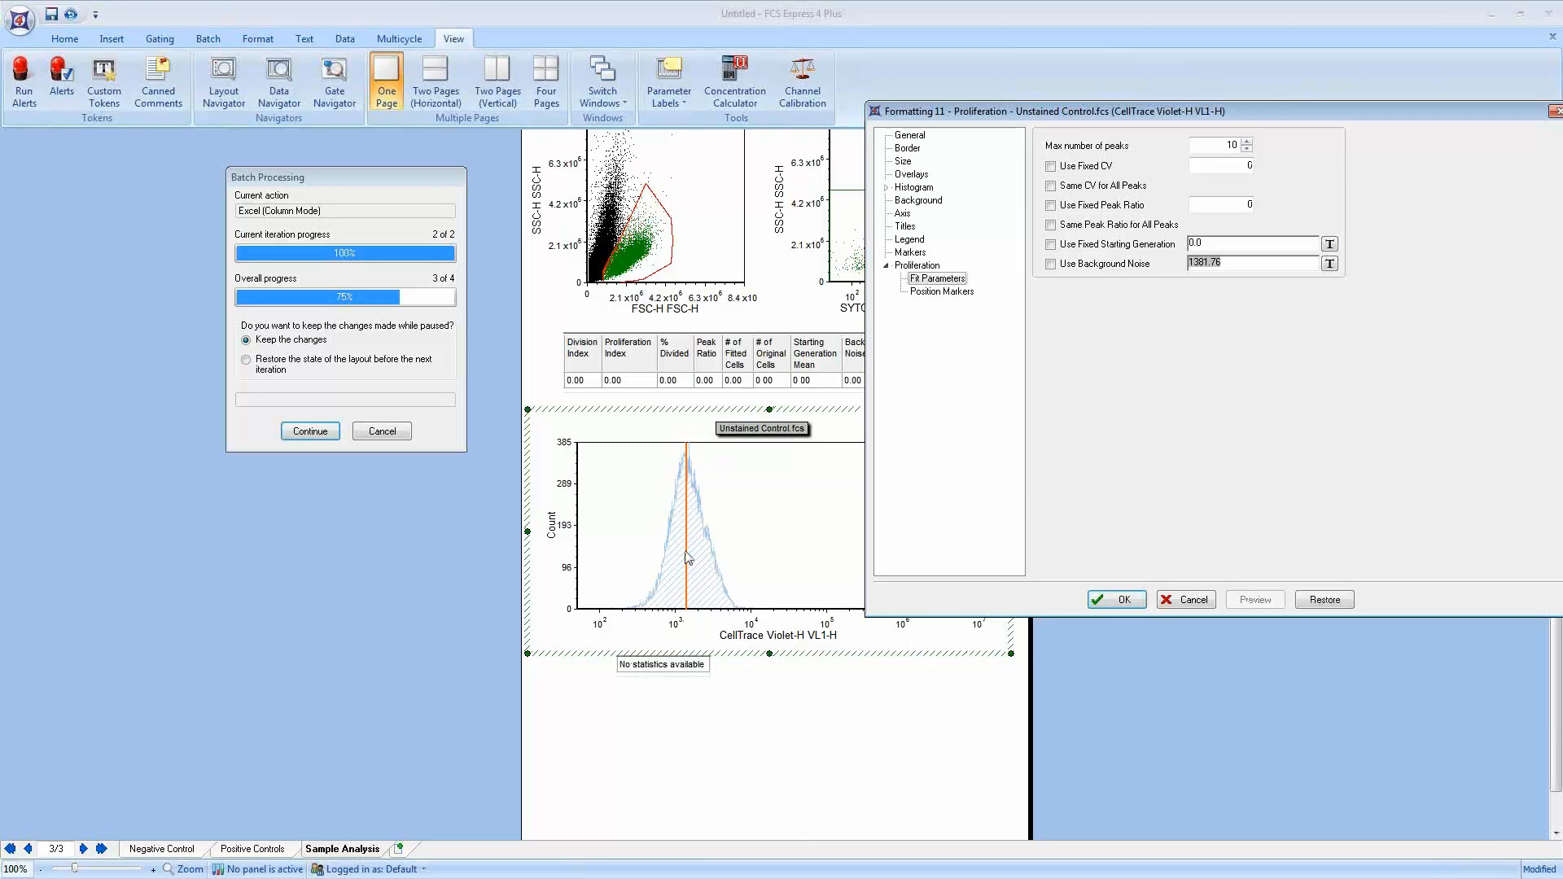
click(1115, 600)
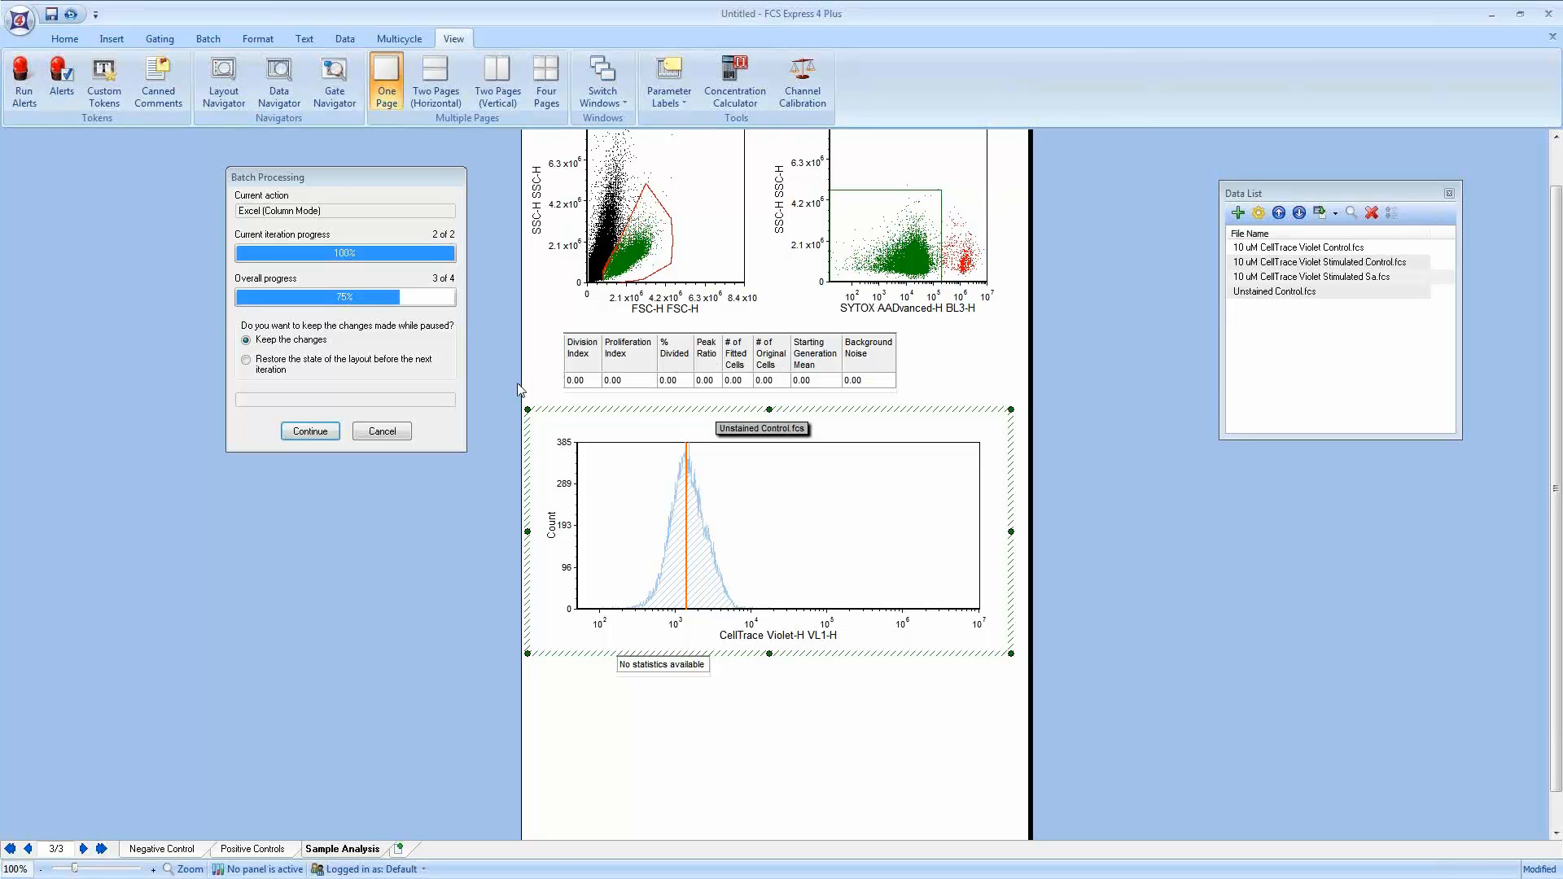
click(314, 432)
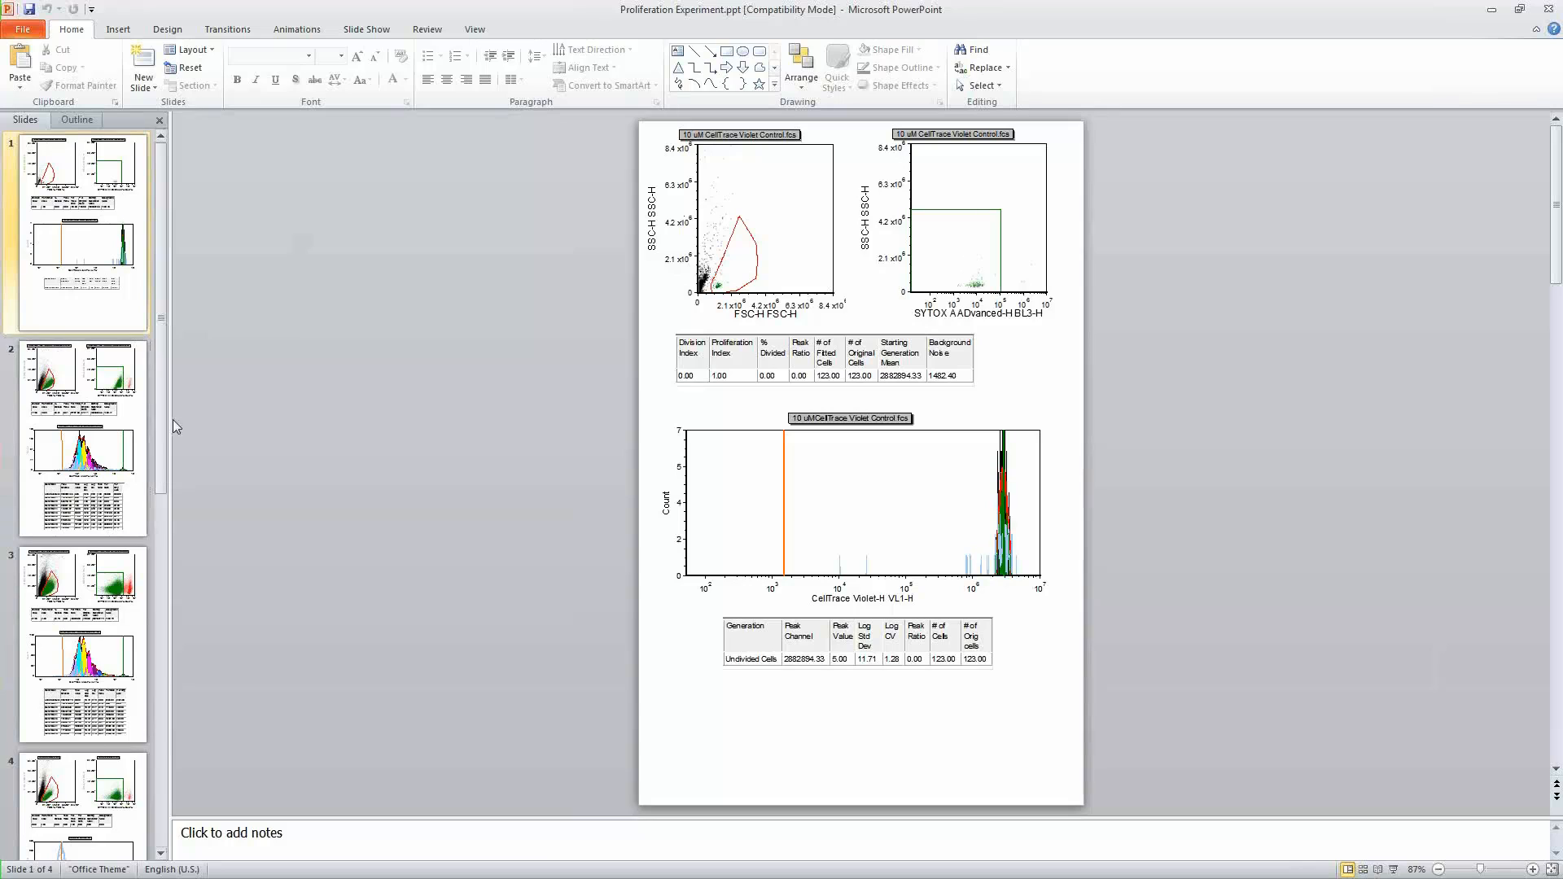
Step: Page through the exported slides in the Proliferation Experiment PowerPoint presentation
click(161, 437)
click(120, 399)
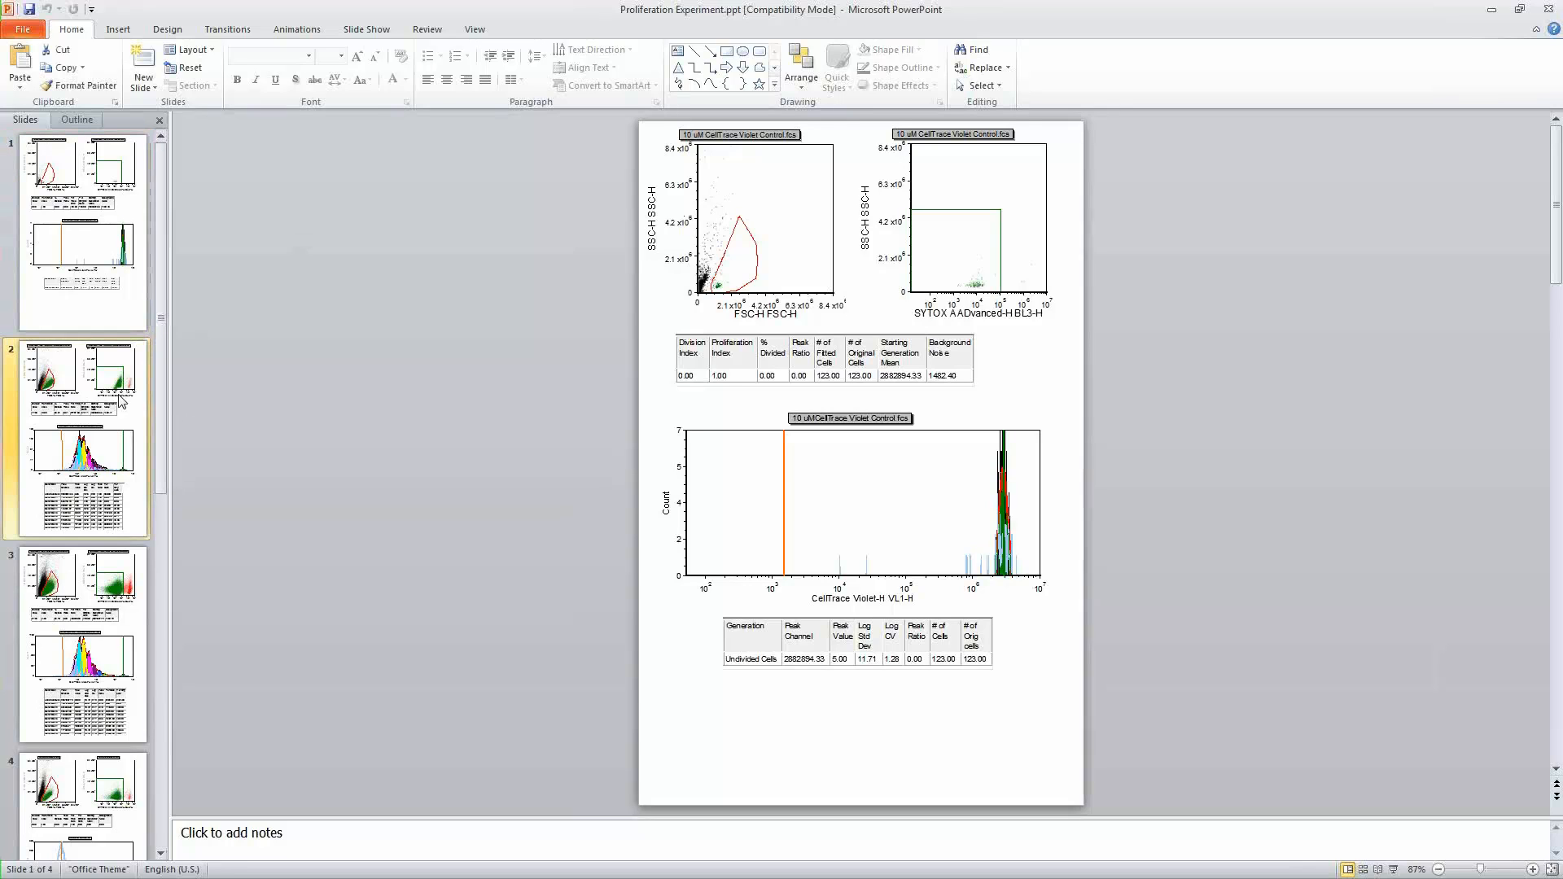
click(123, 609)
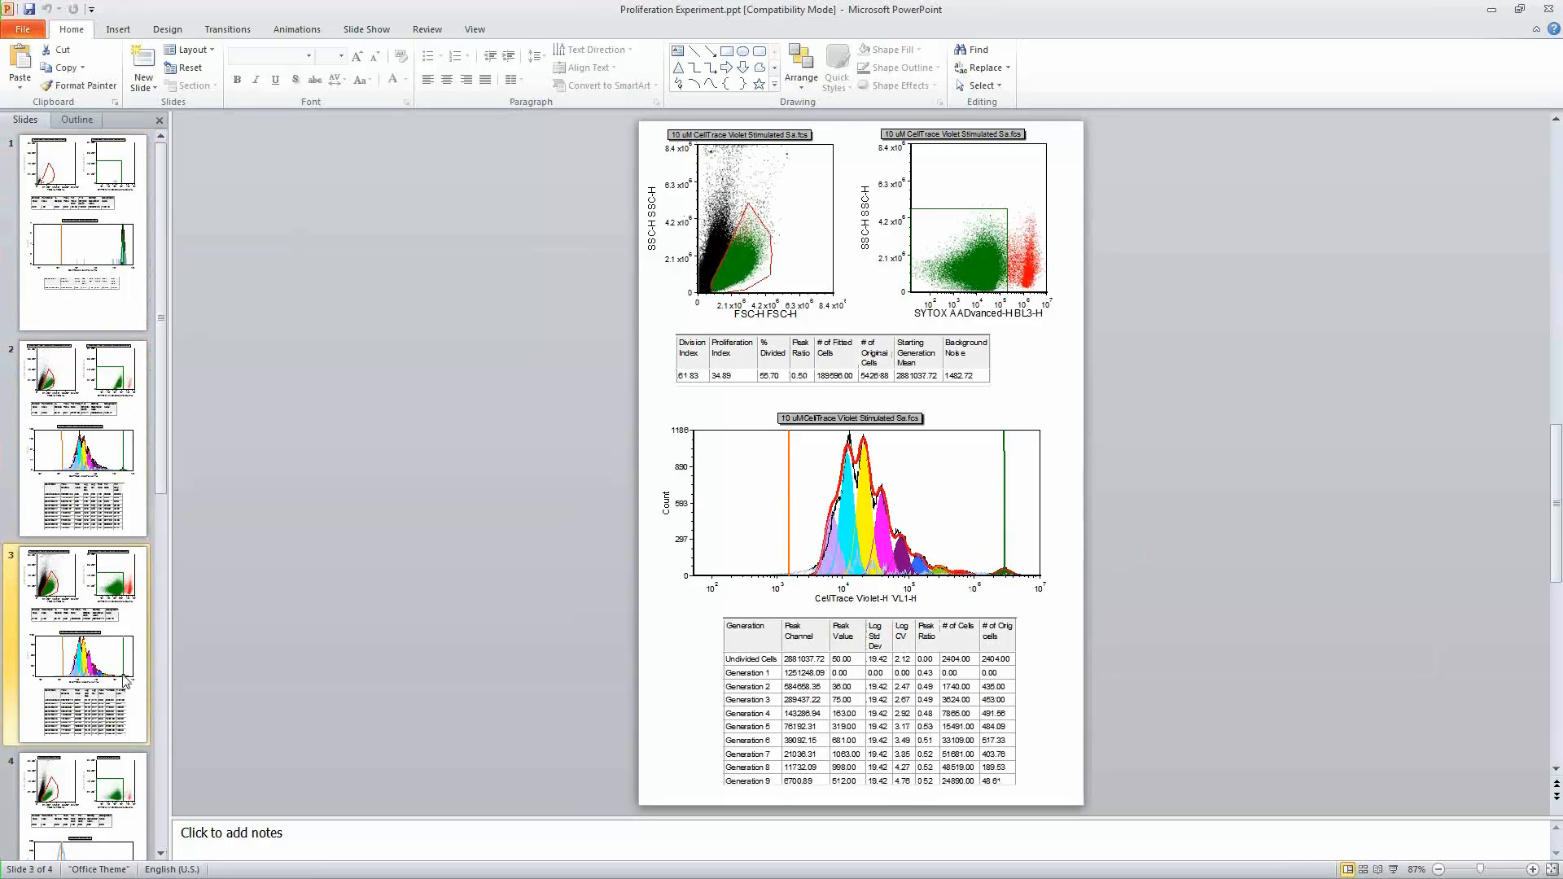
click(118, 797)
click(96, 494)
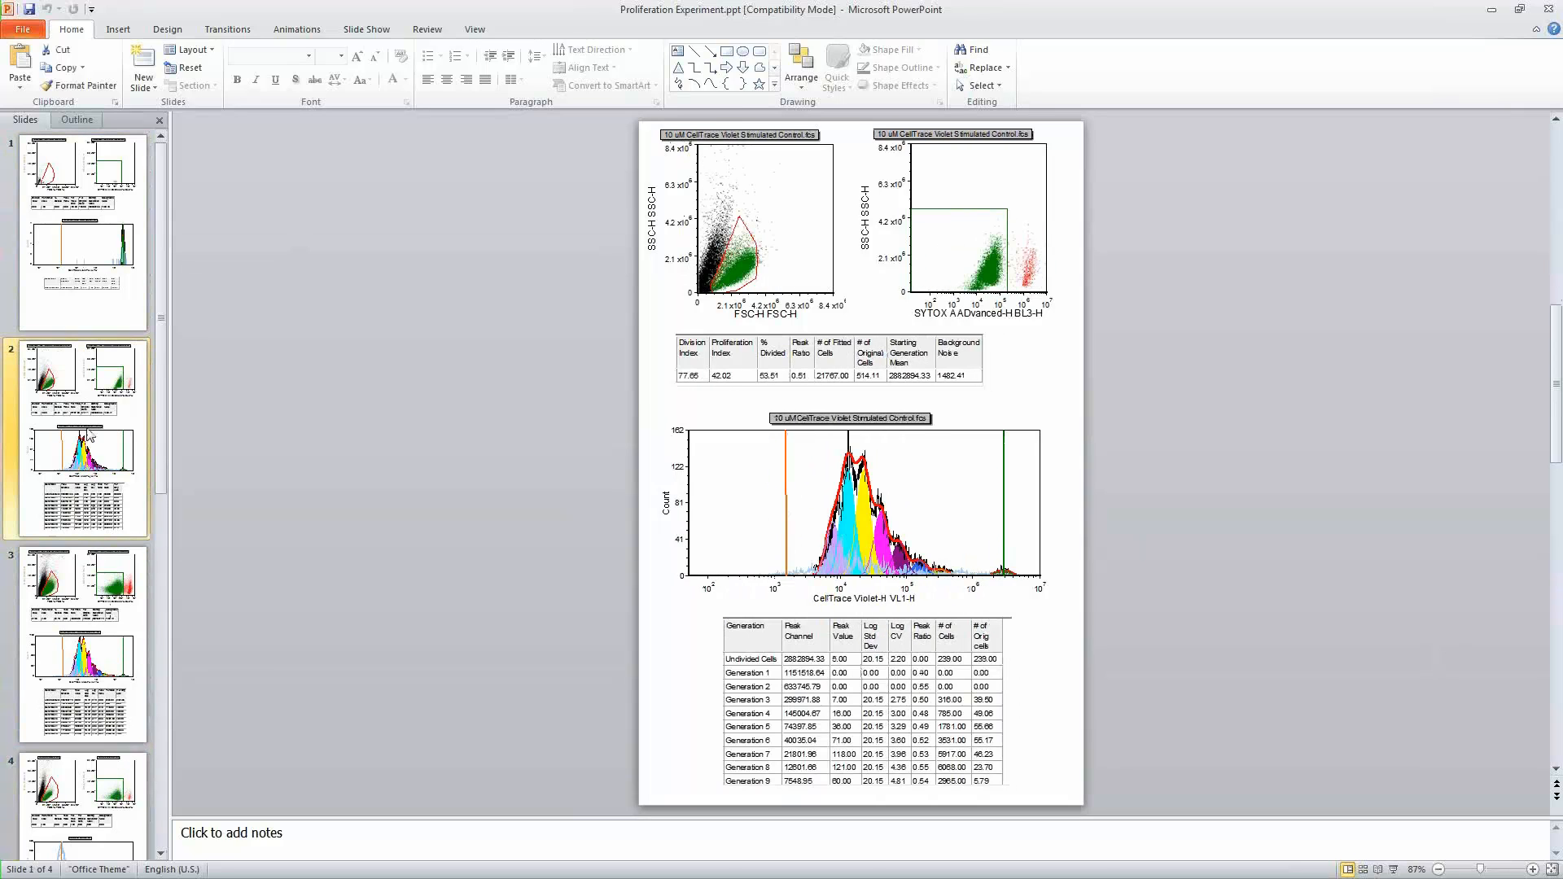
click(91, 601)
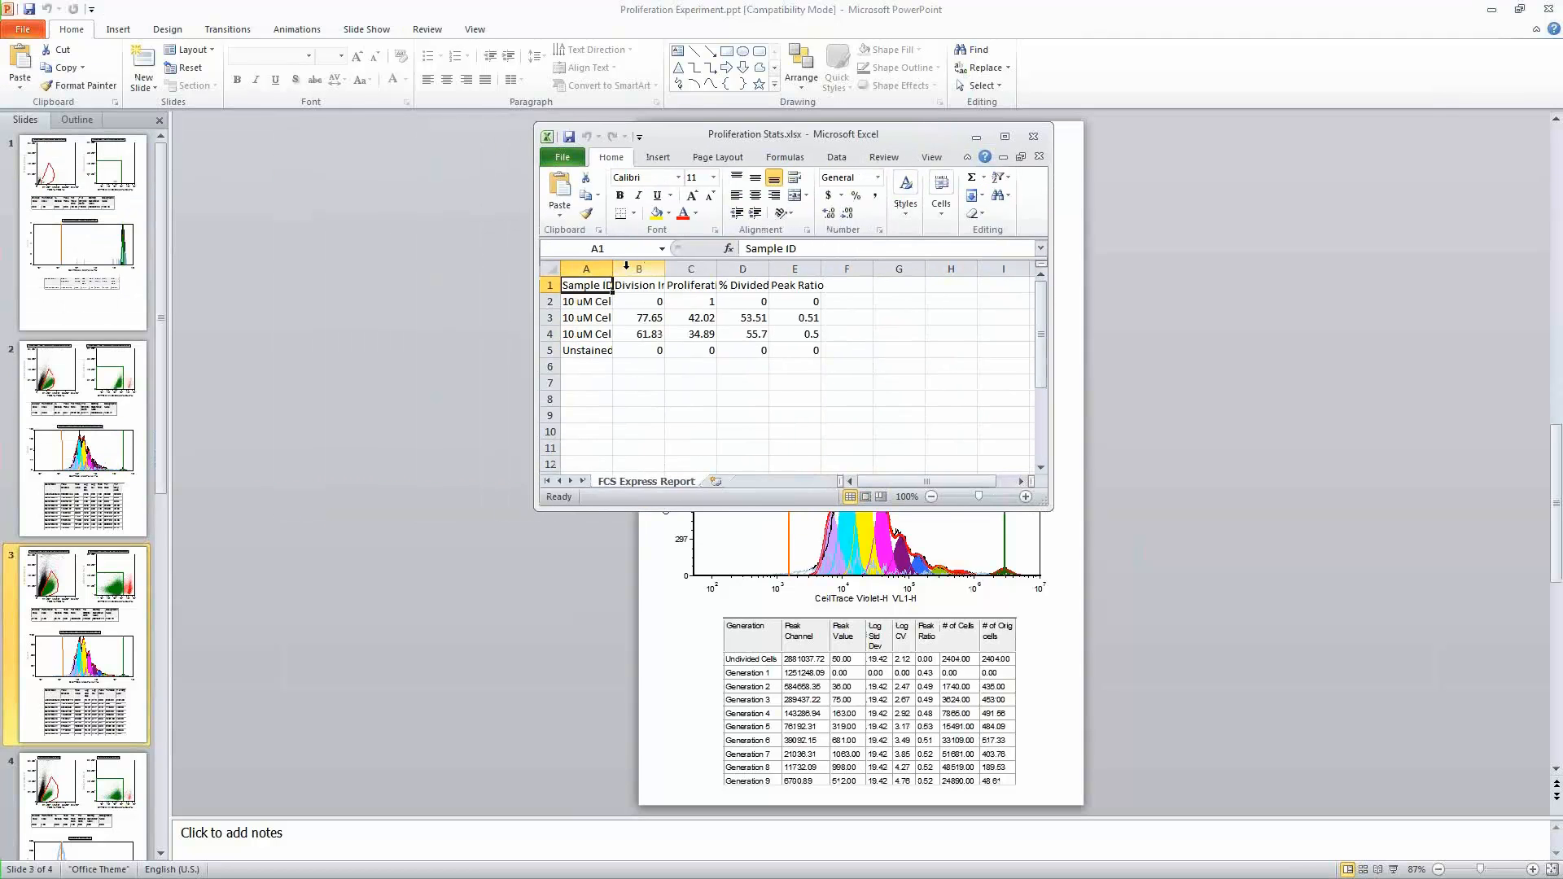
Step: Maximize the Proliferation Stats workbook and autofit the Sample ID, Division Index, Proliferation Index and % Divided columns
double_click(614, 272)
click(1004, 136)
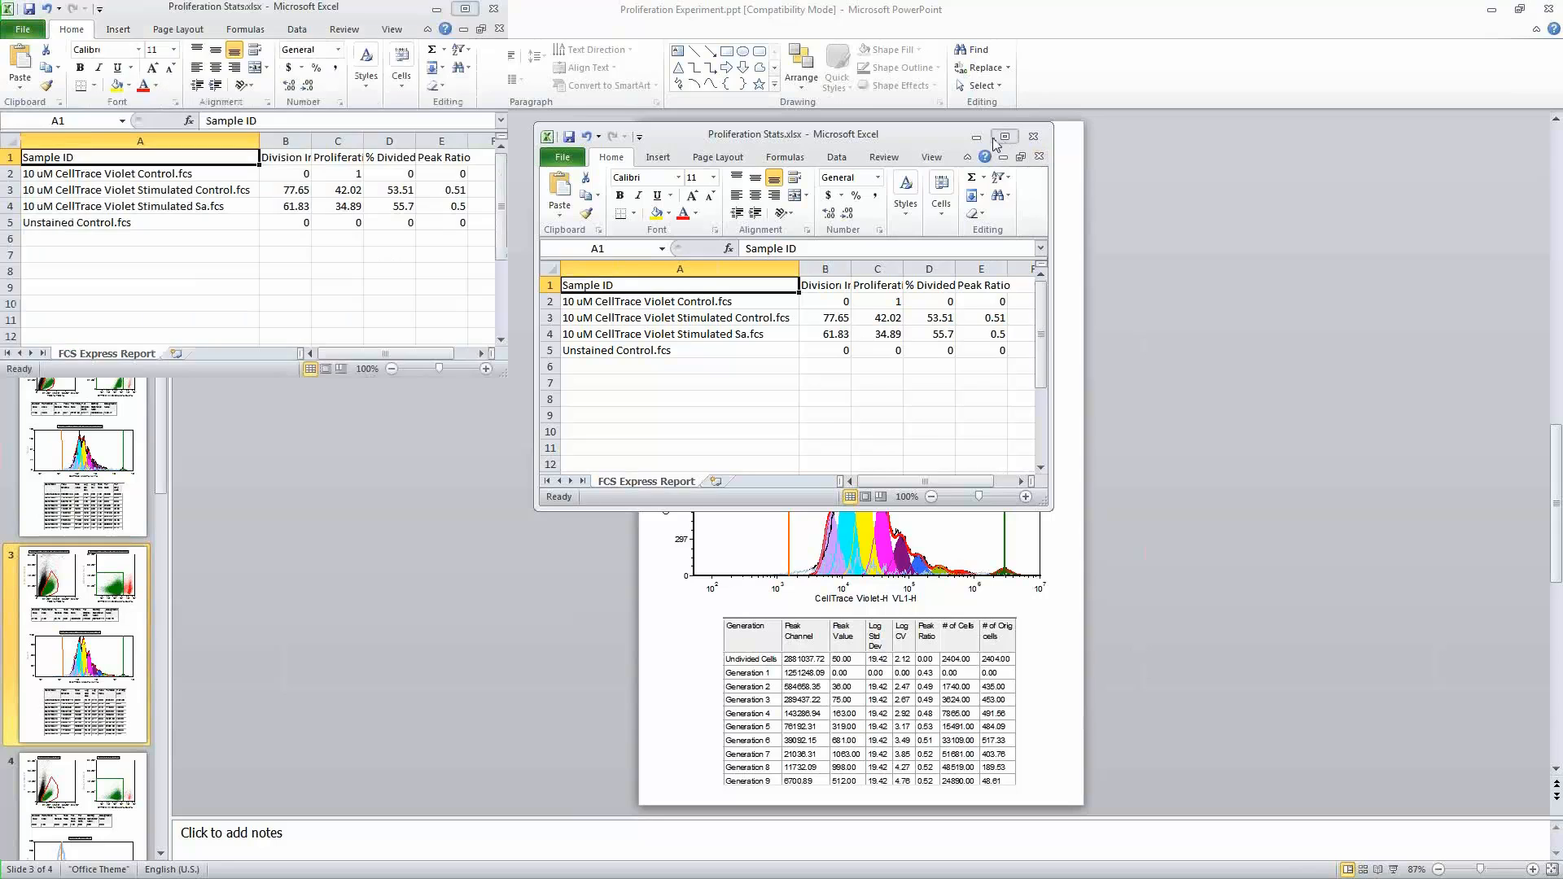
double_click(312, 141)
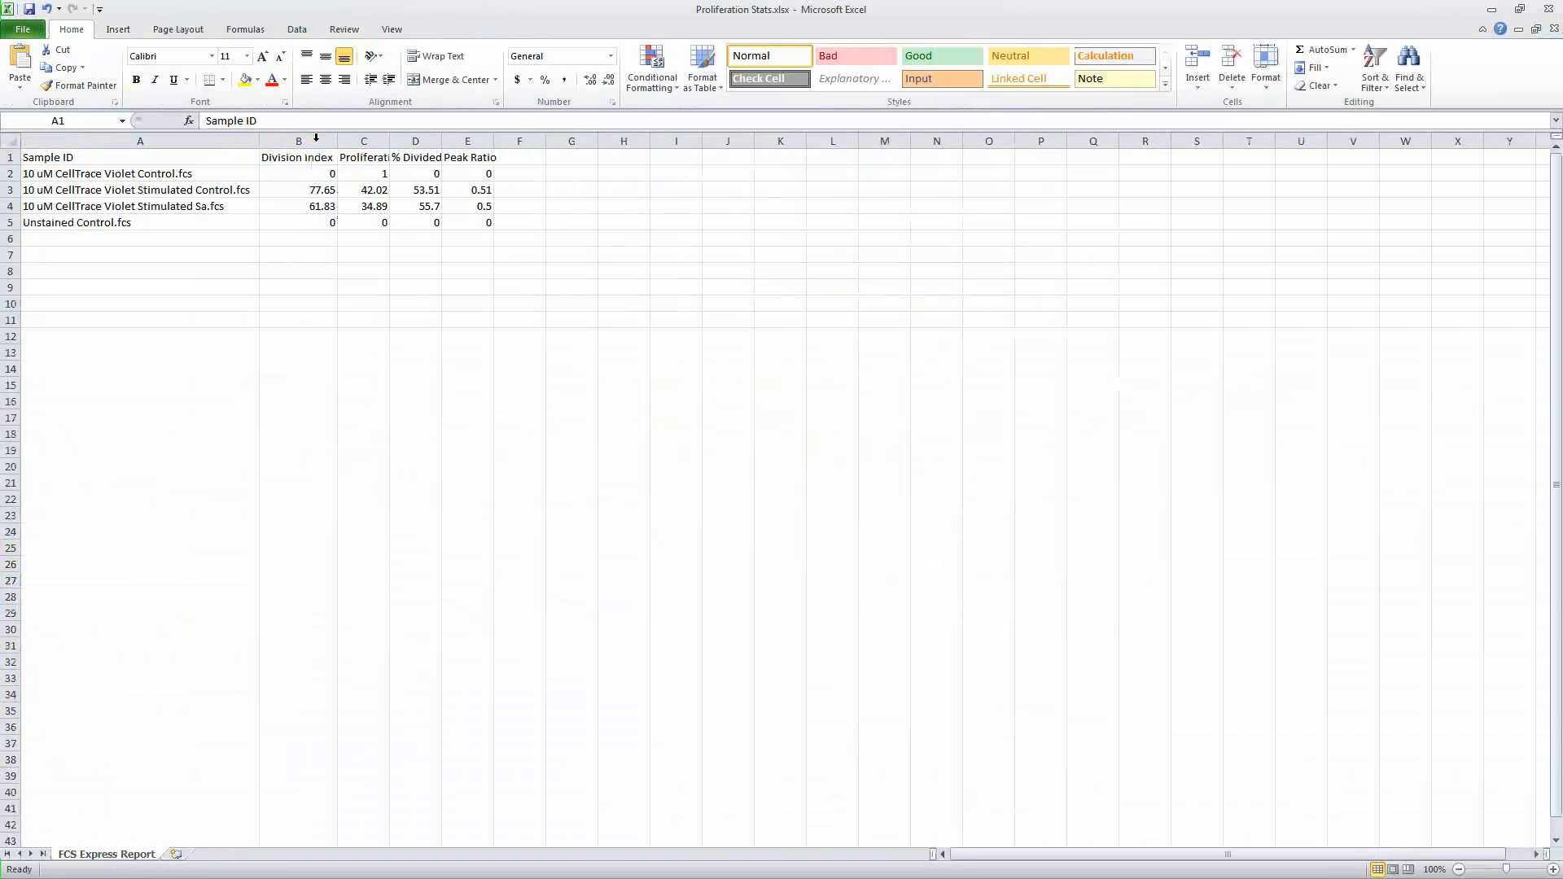
double_click(391, 141)
double_click(492, 141)
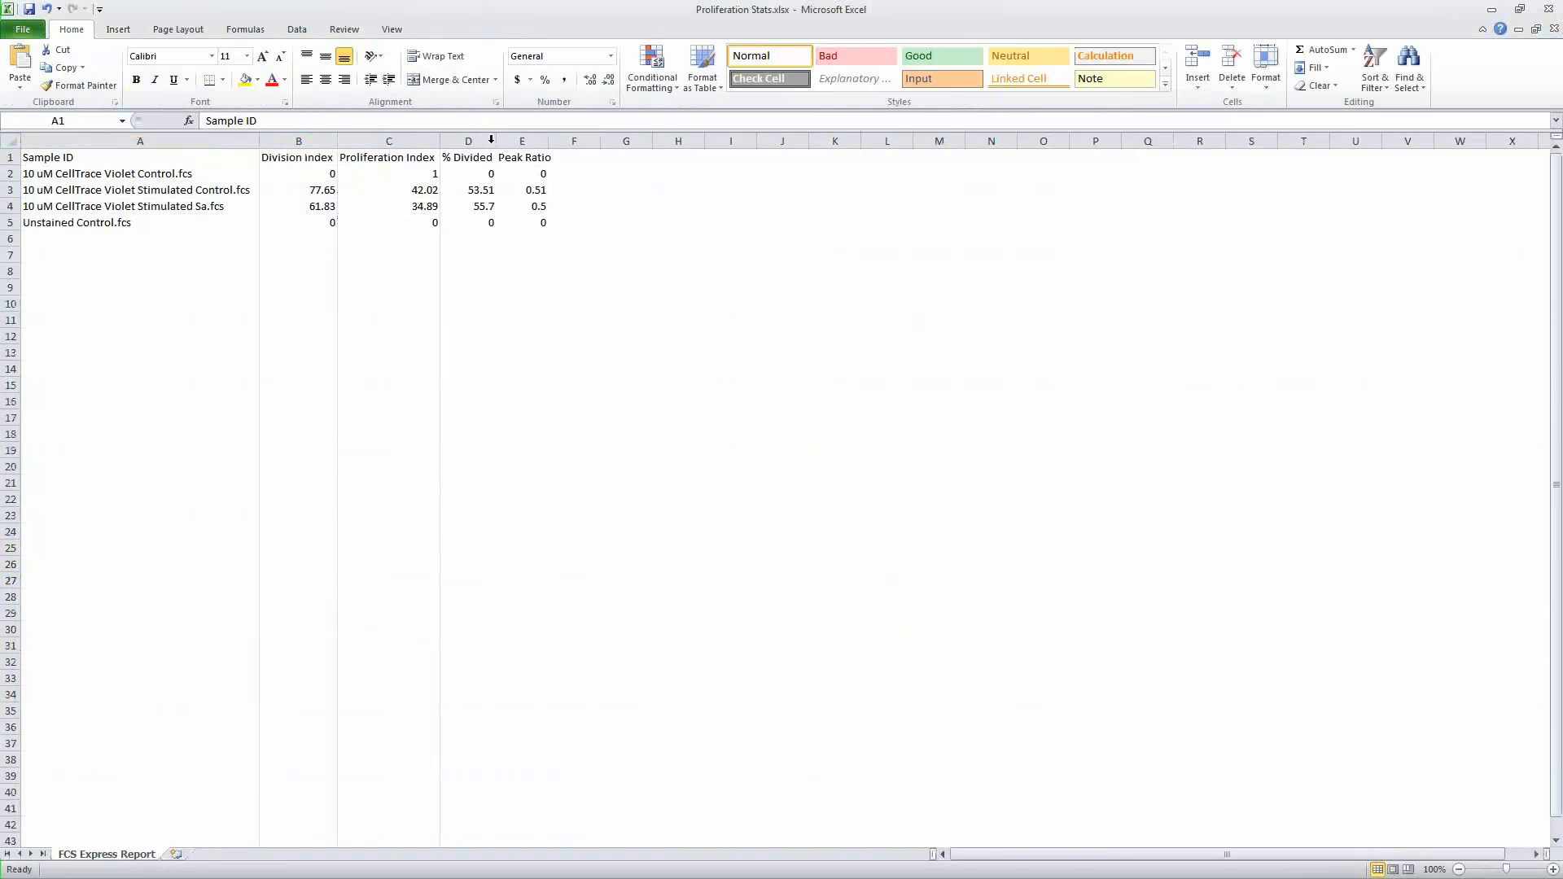
Step: Autofit the Peak Ratio column and highlight each sample's row of proliferation statistics
double_click(550, 142)
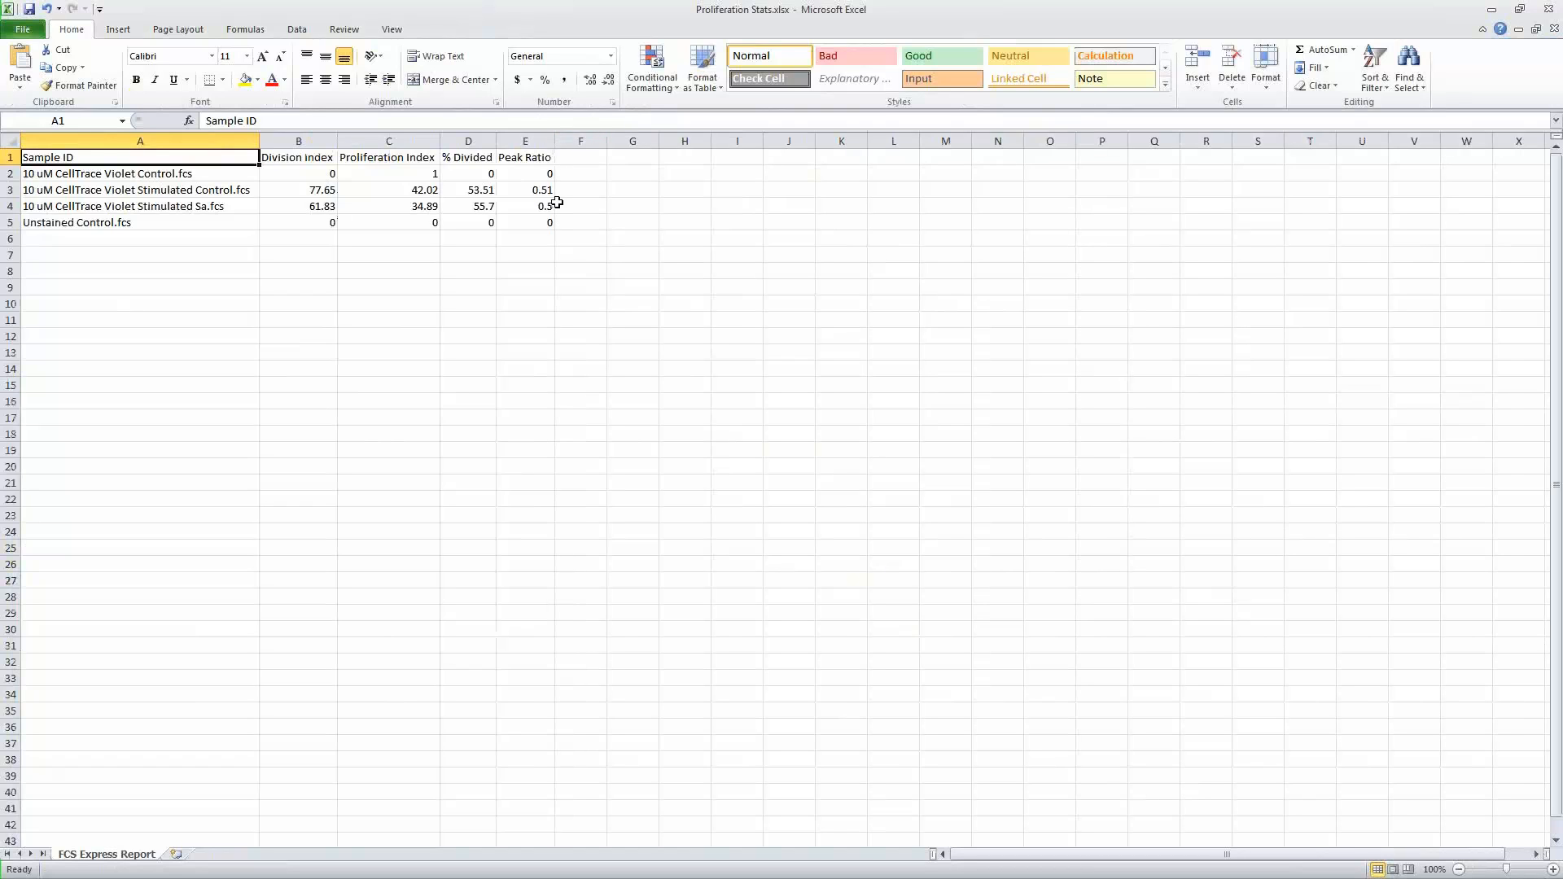
click(190, 177)
drag(190, 177, 514, 171)
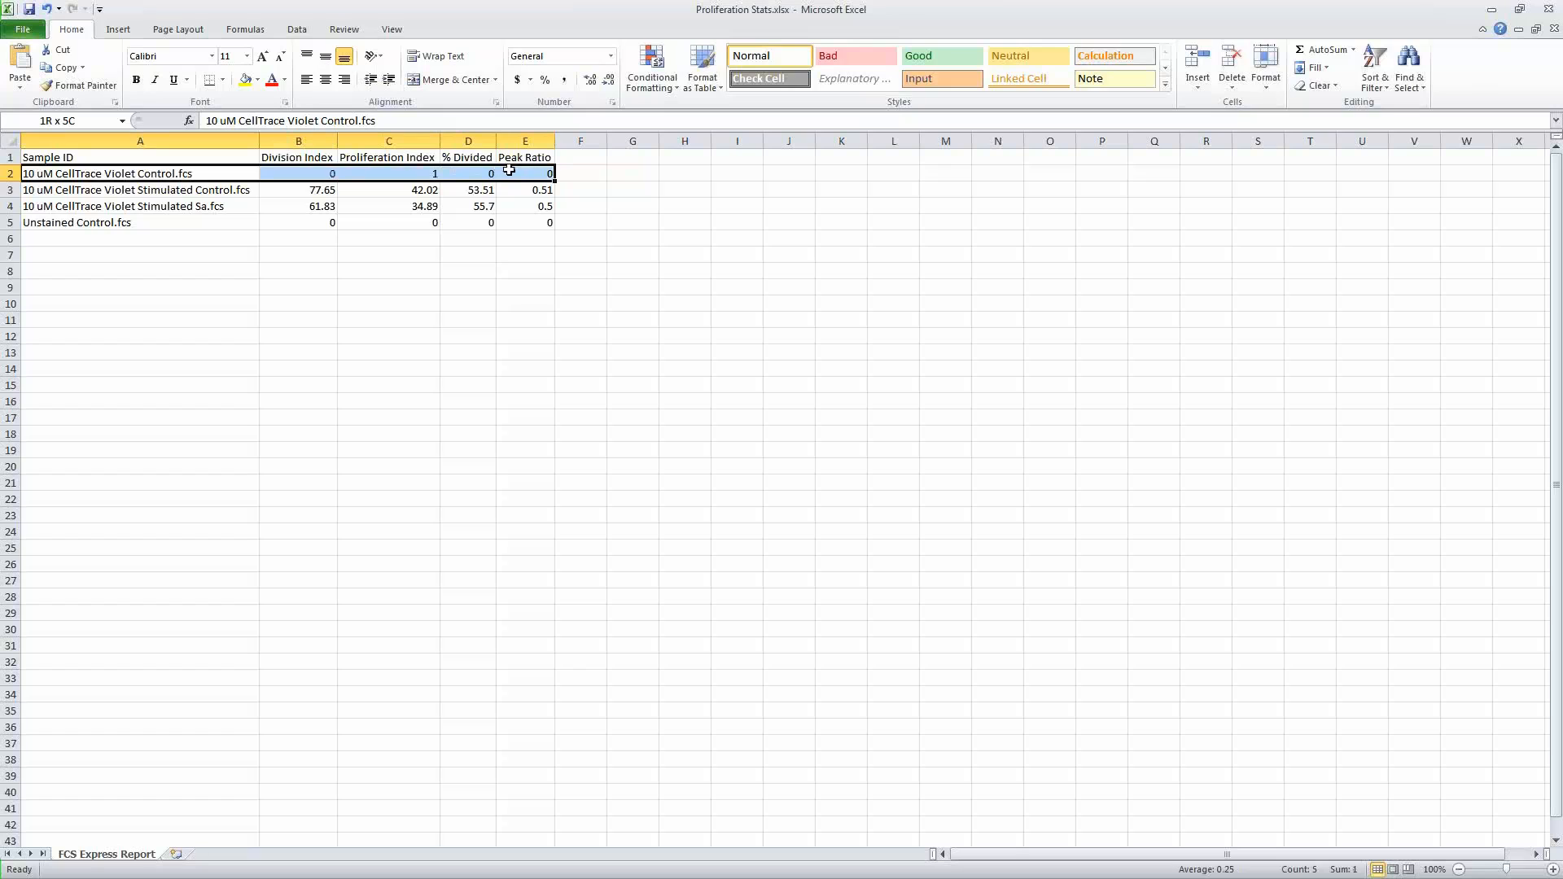
click(422, 175)
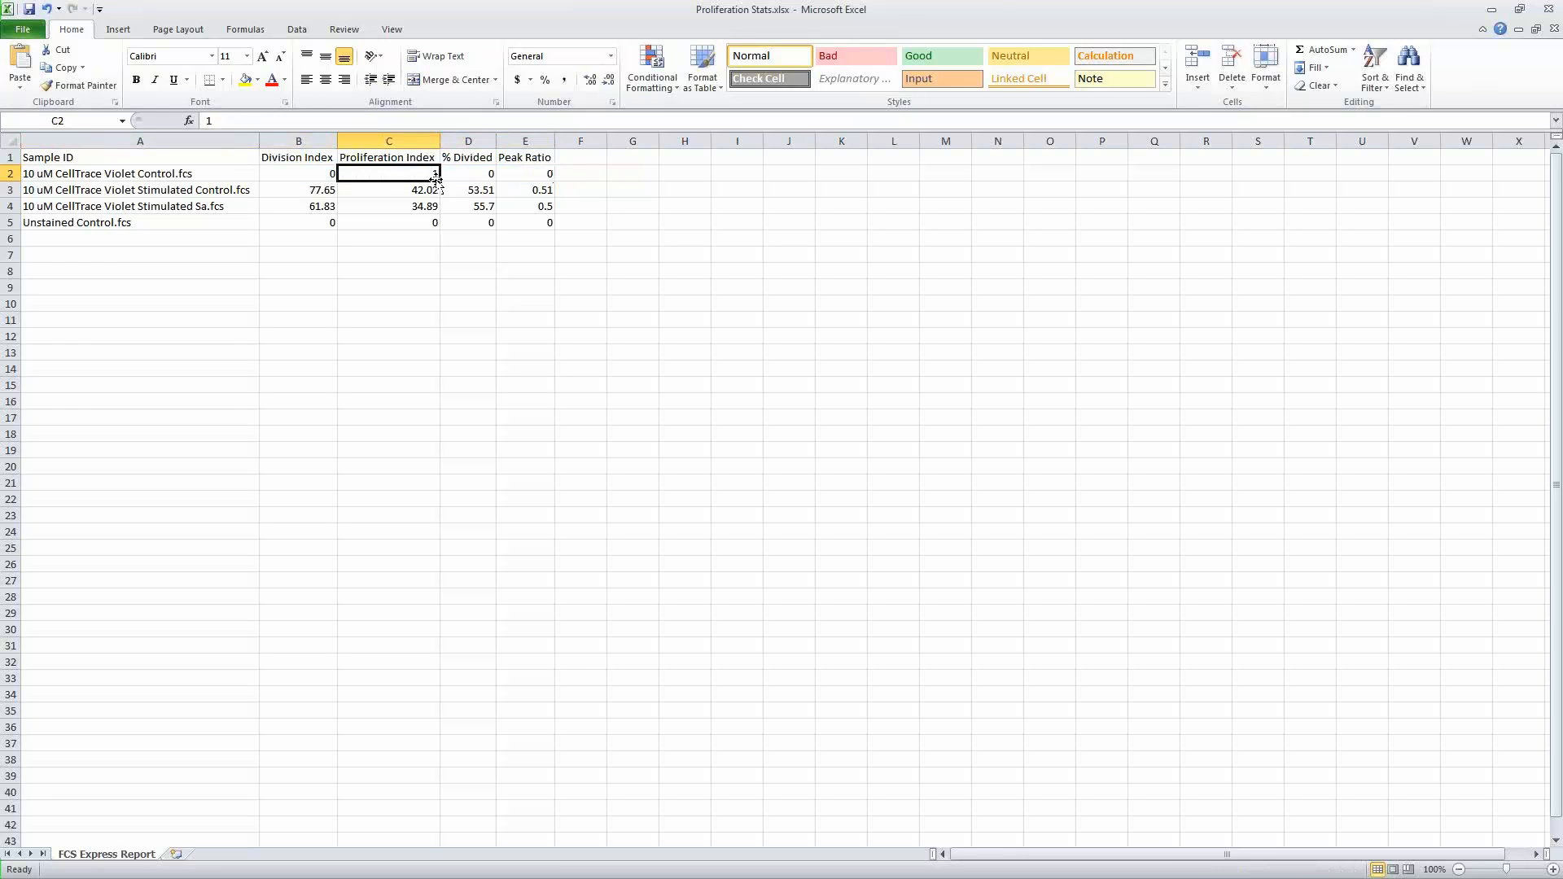
drag(300, 222, 525, 222)
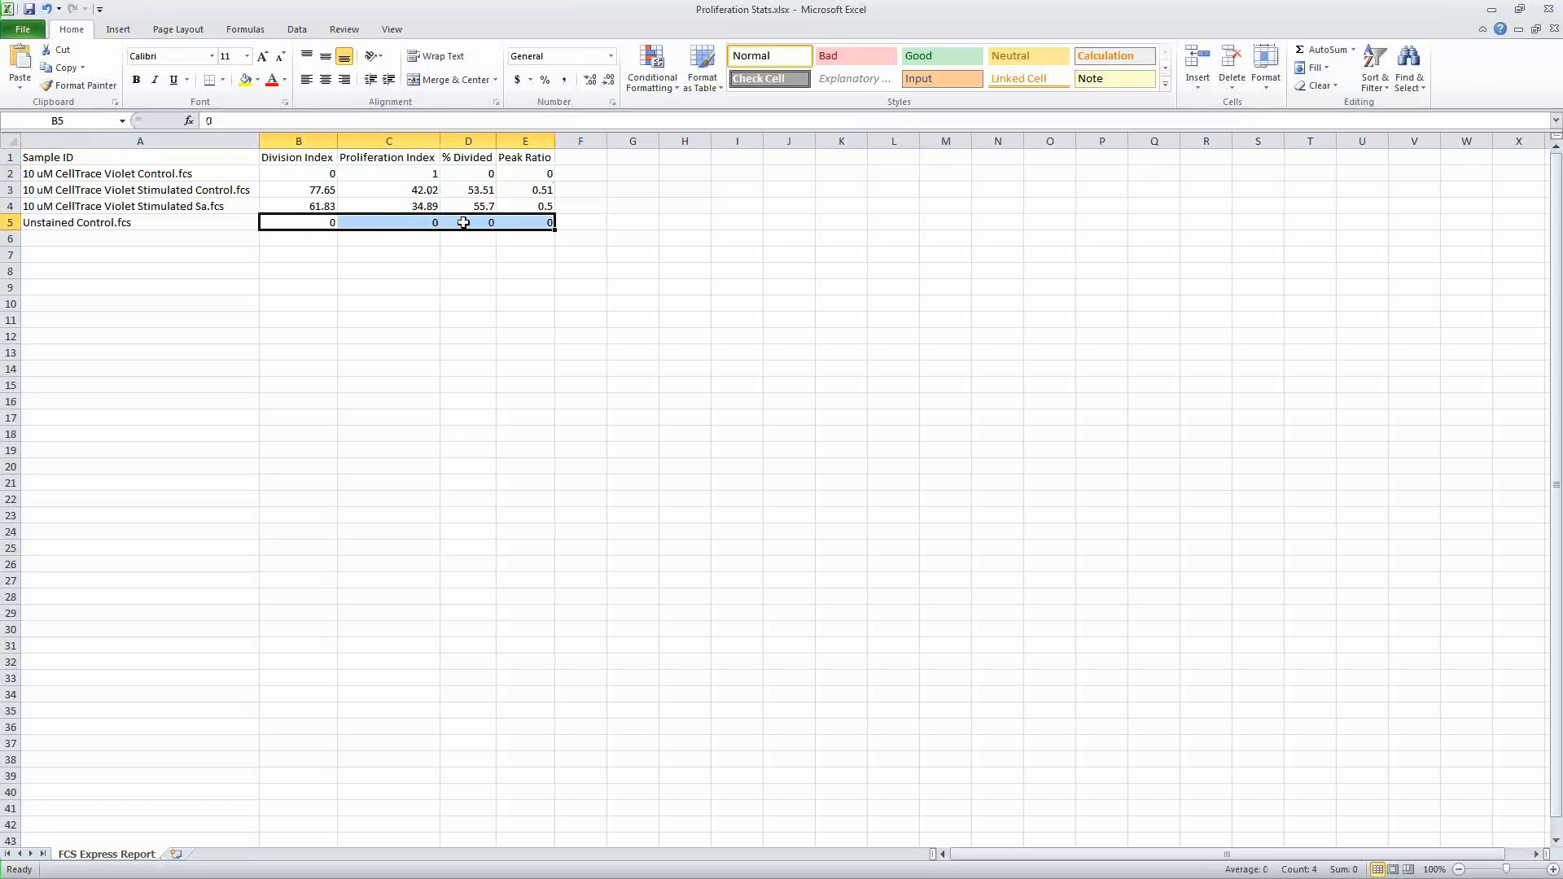
drag(309, 196, 535, 208)
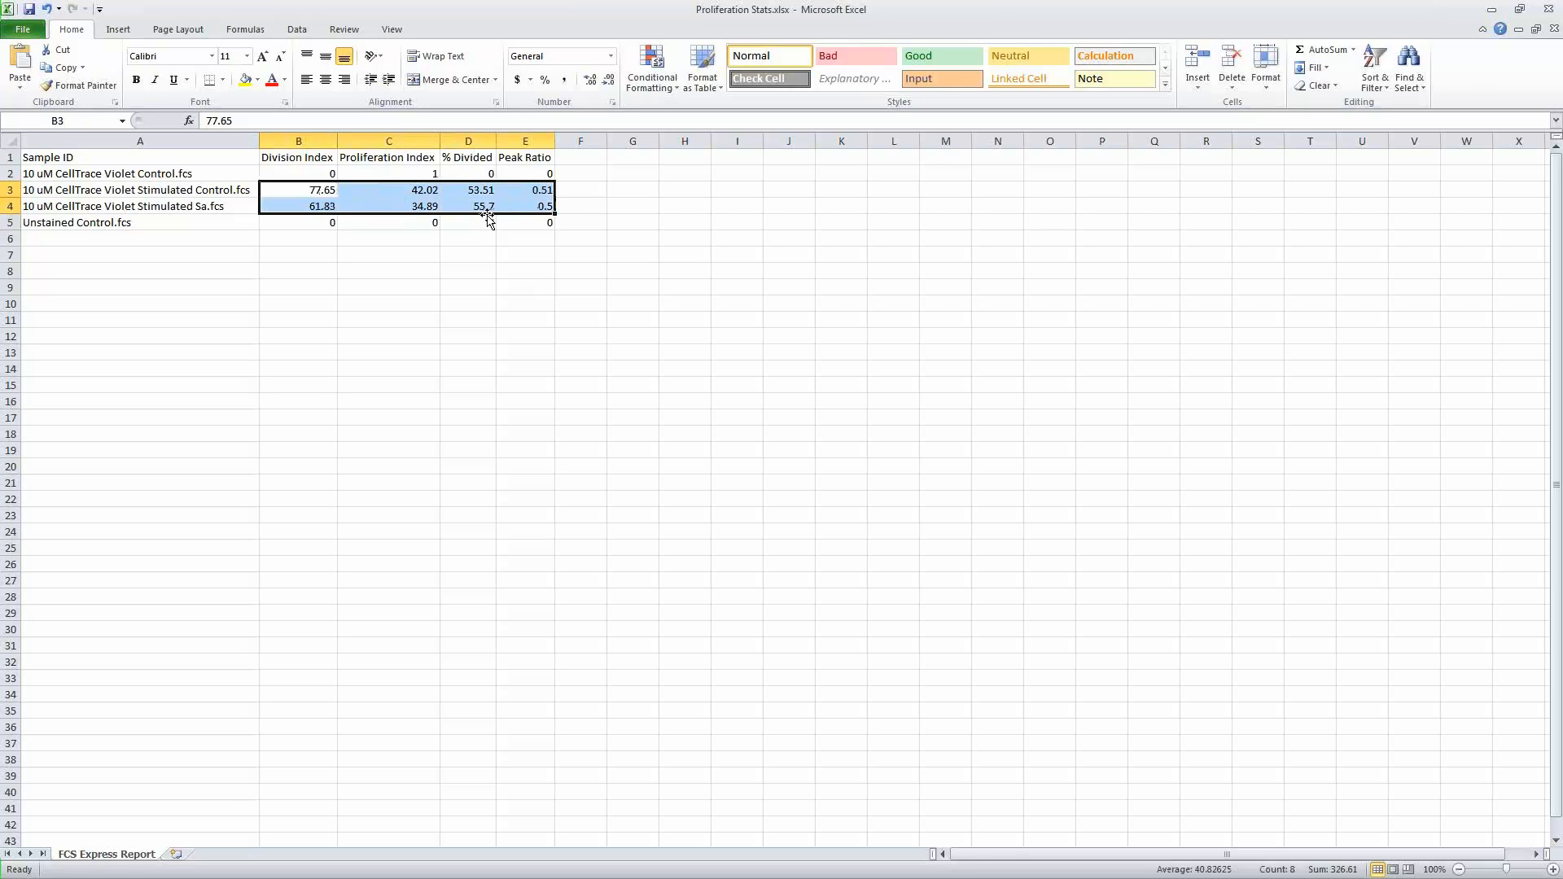
Step: Close the Proliferation Stats workbook and the Proliferation Experiment presentation
click(1547, 11)
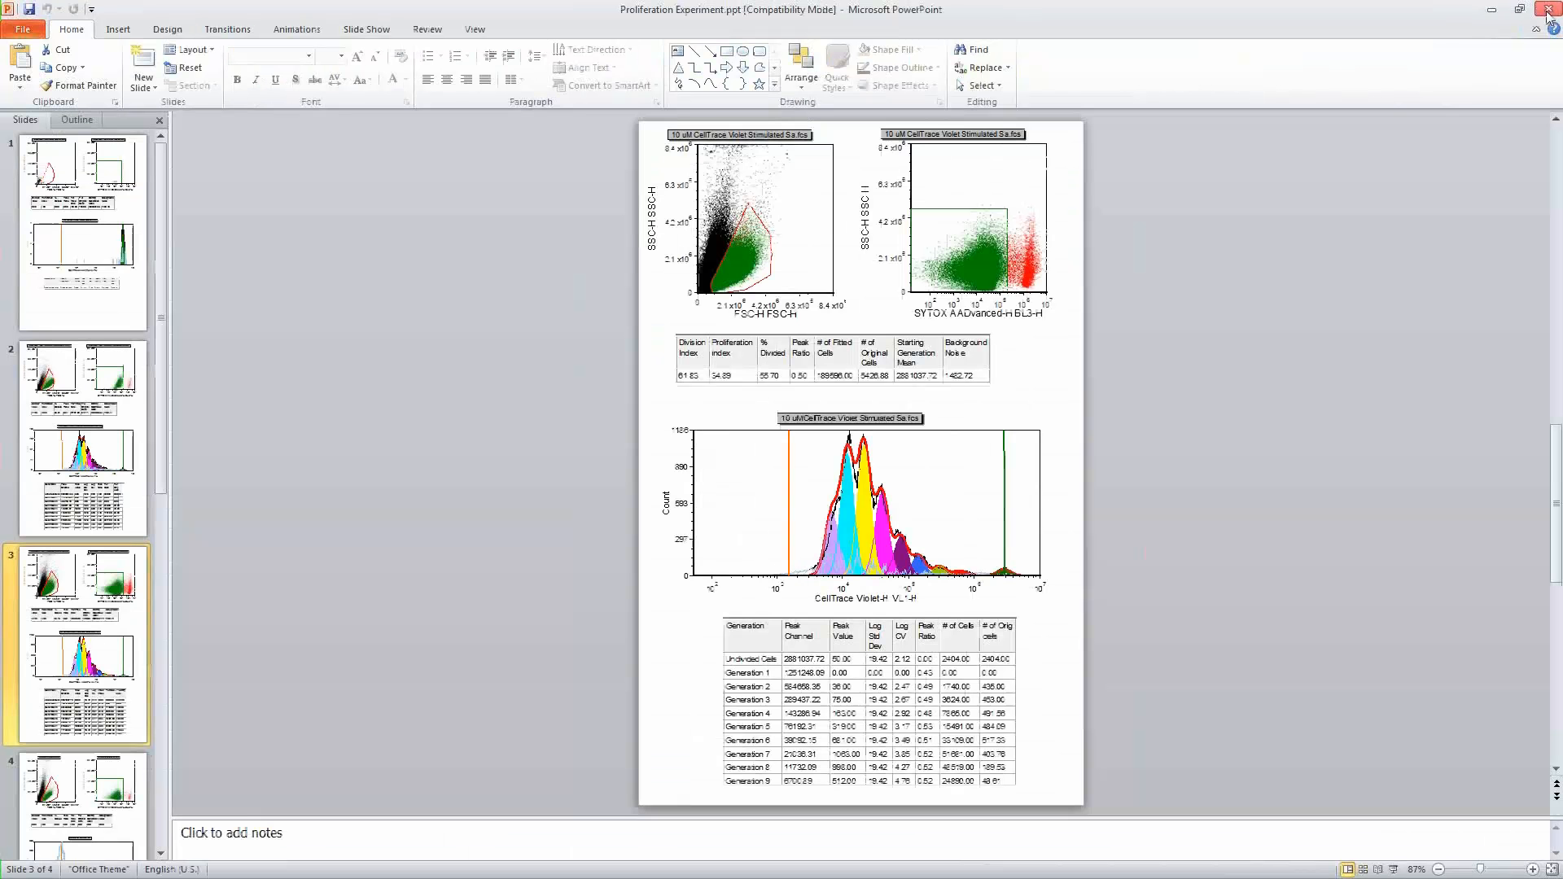
click(1542, 12)
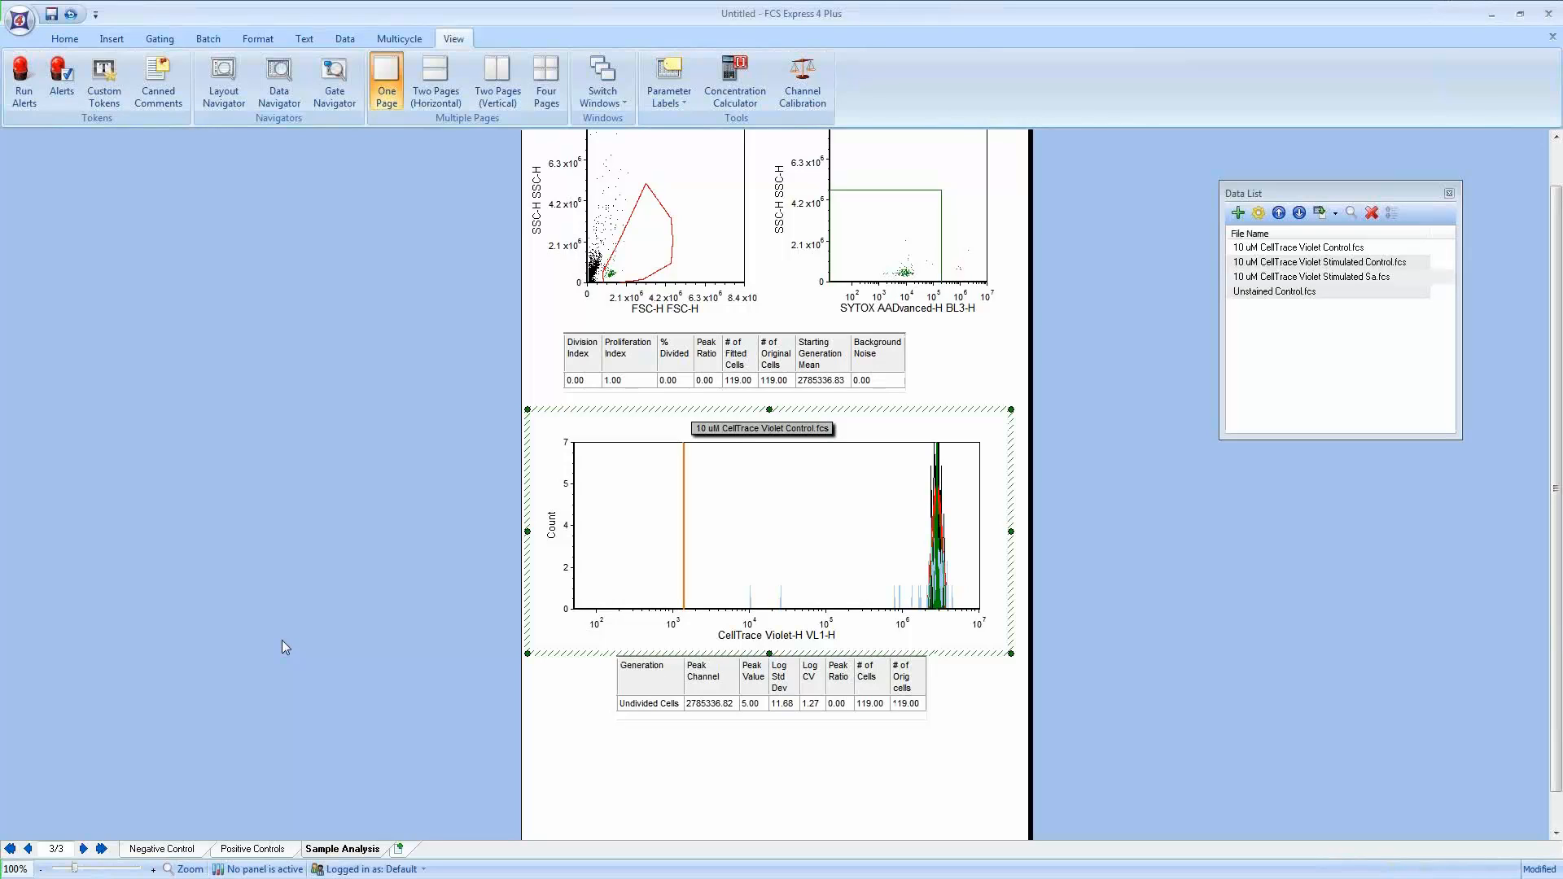
Step: Save the layout under the name Sample Analysis in the Proliferation Webinar folder
click(270, 625)
scroll(270, 625, up, 1)
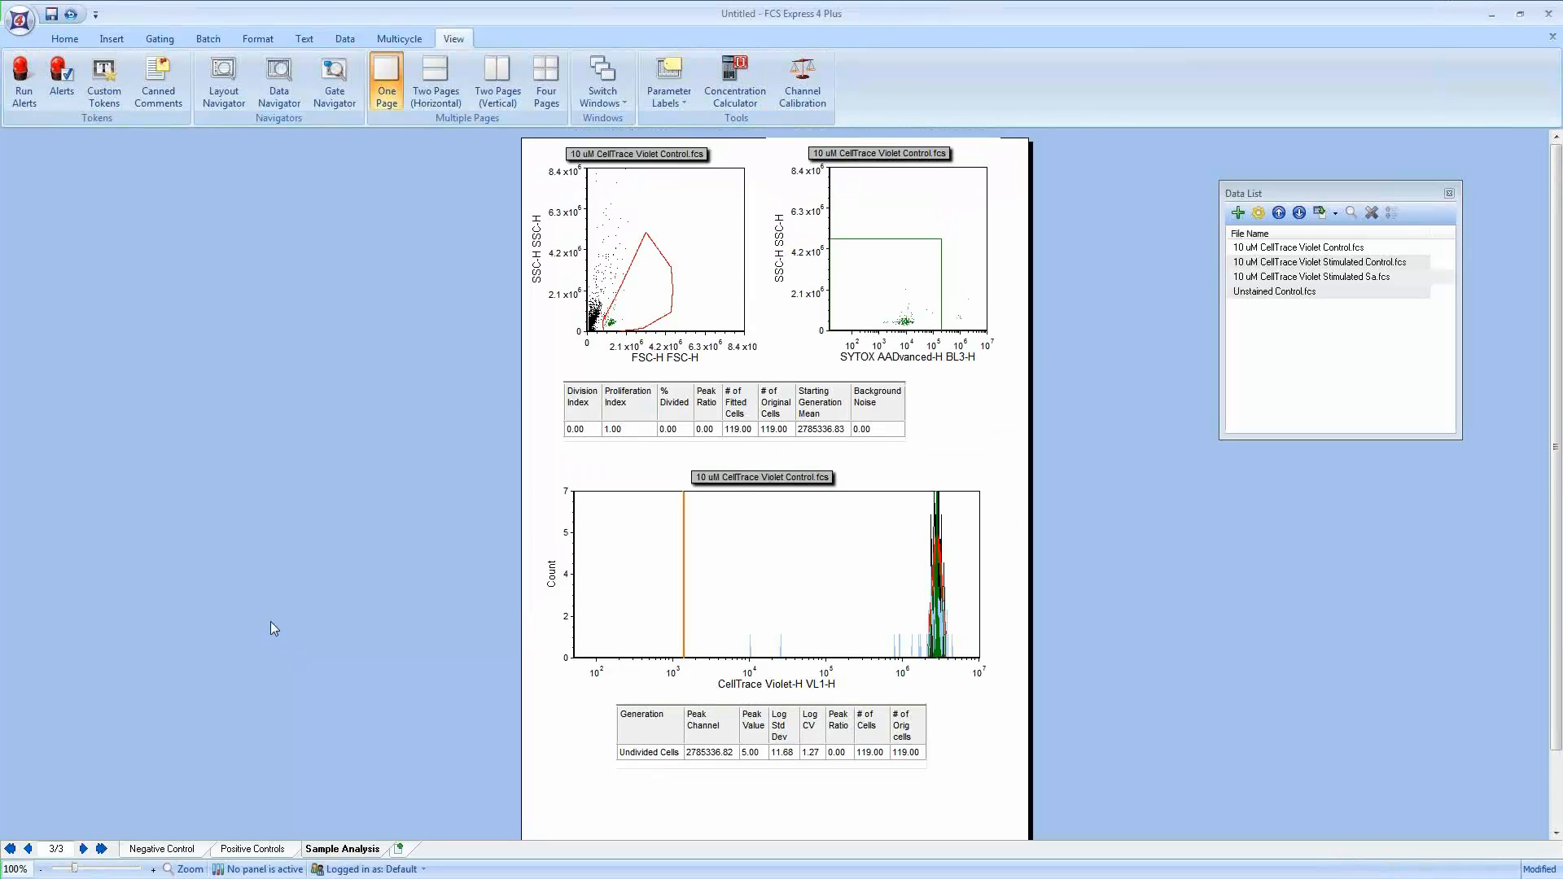
click(23, 25)
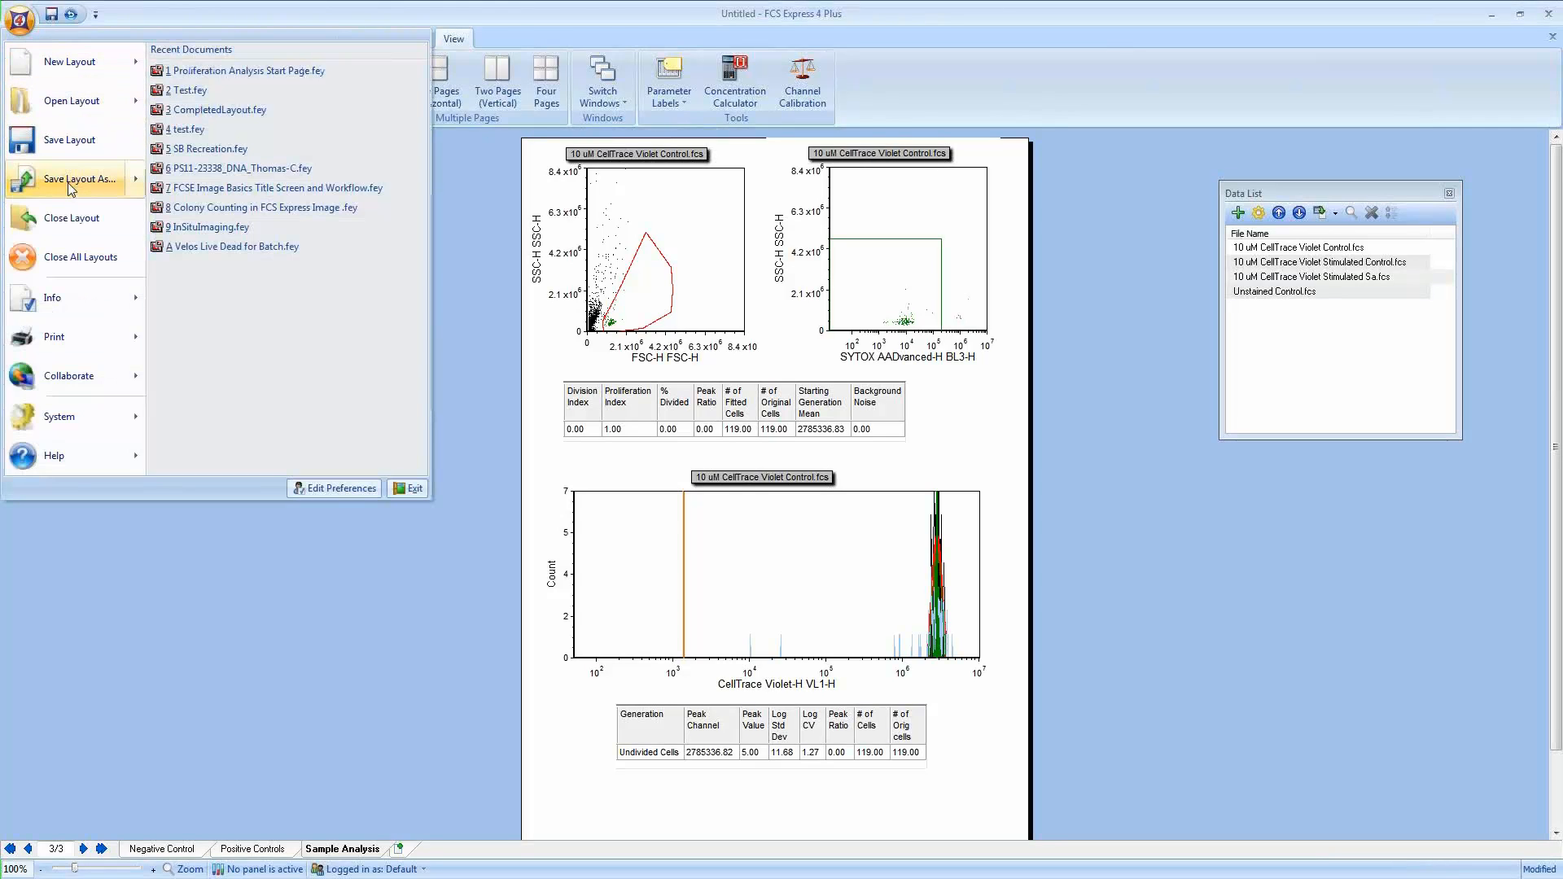
mouse_move(70, 186)
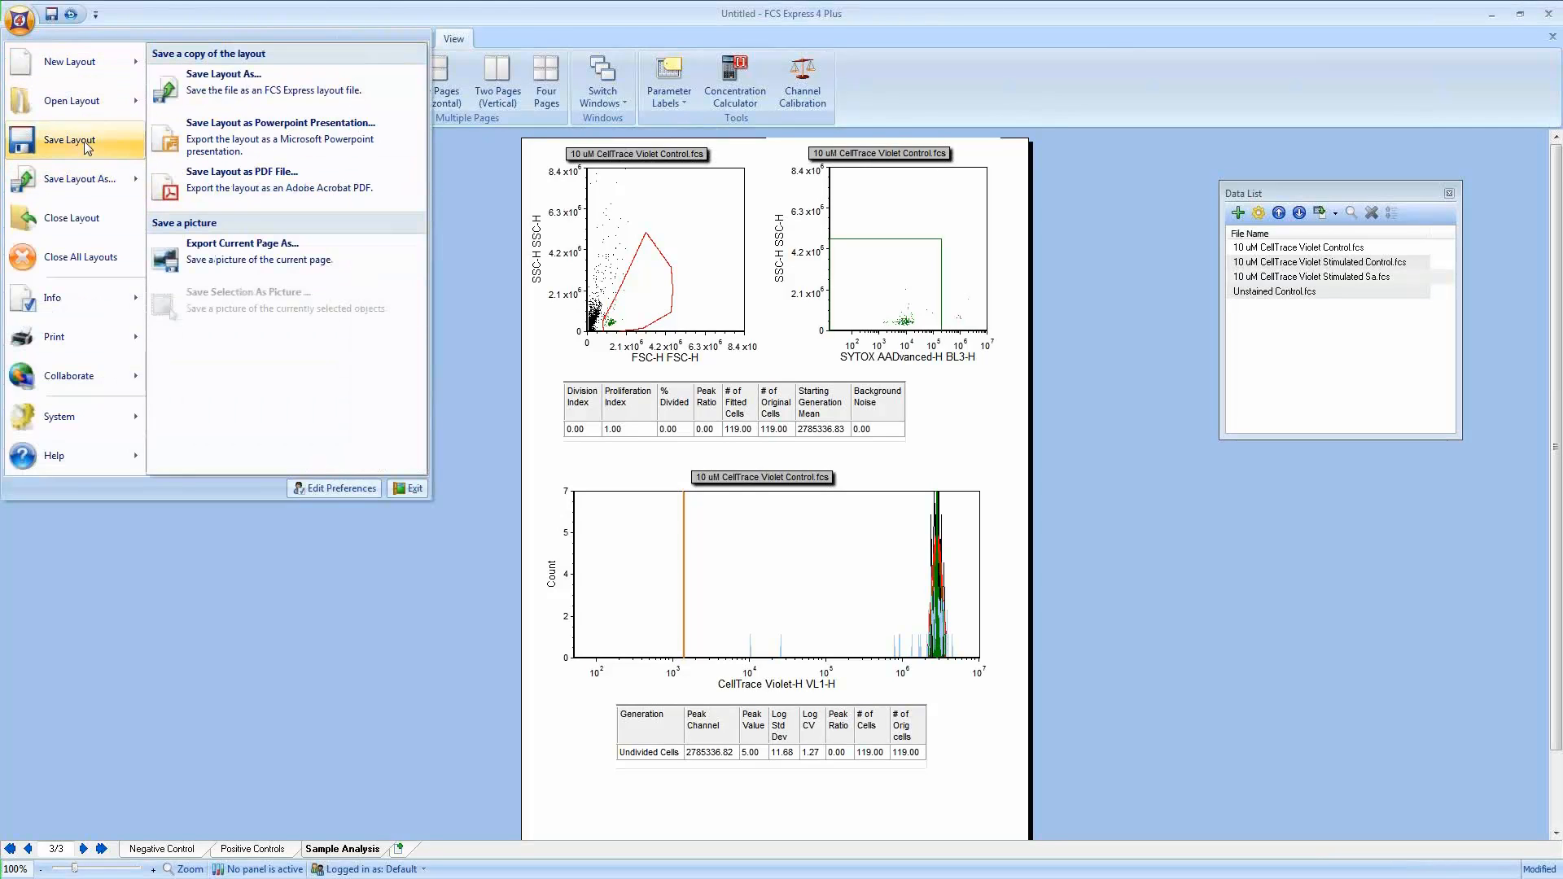
click(85, 147)
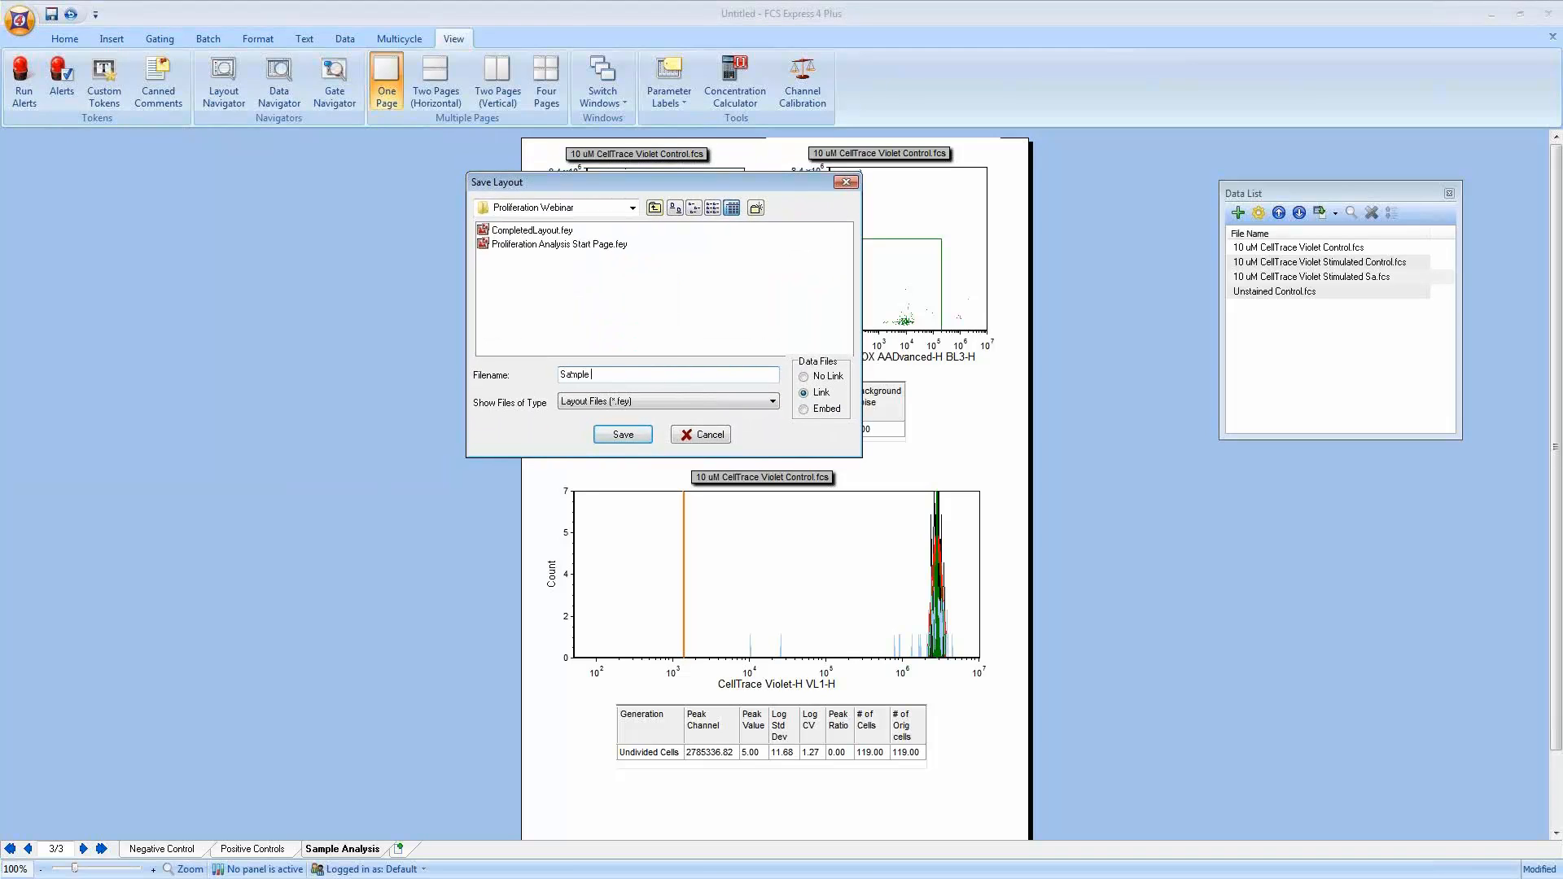
text(Sample Analysis)
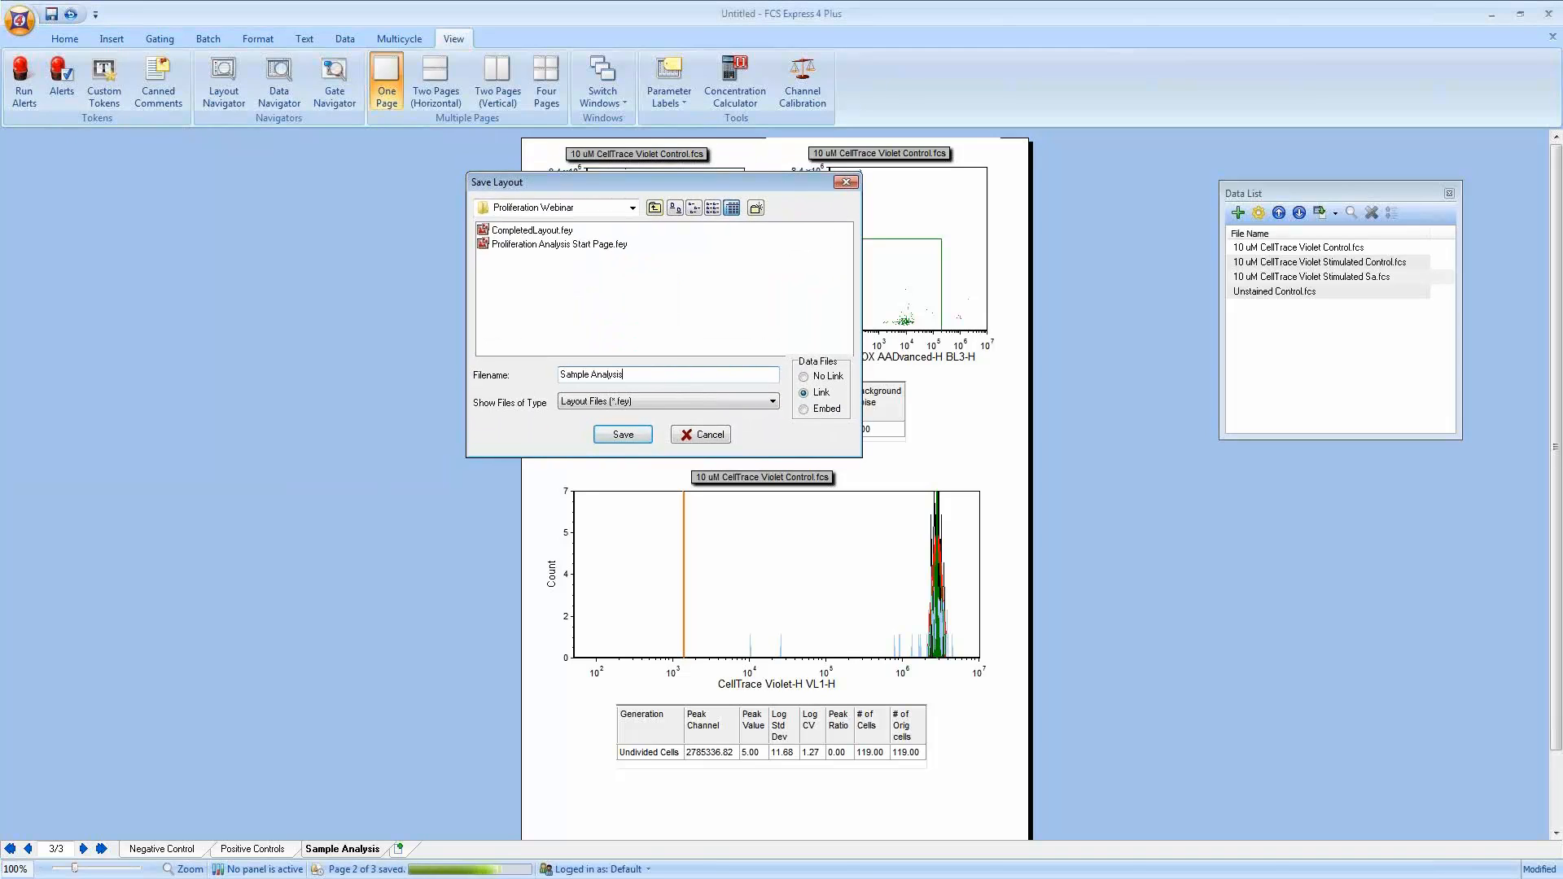
key(Return)
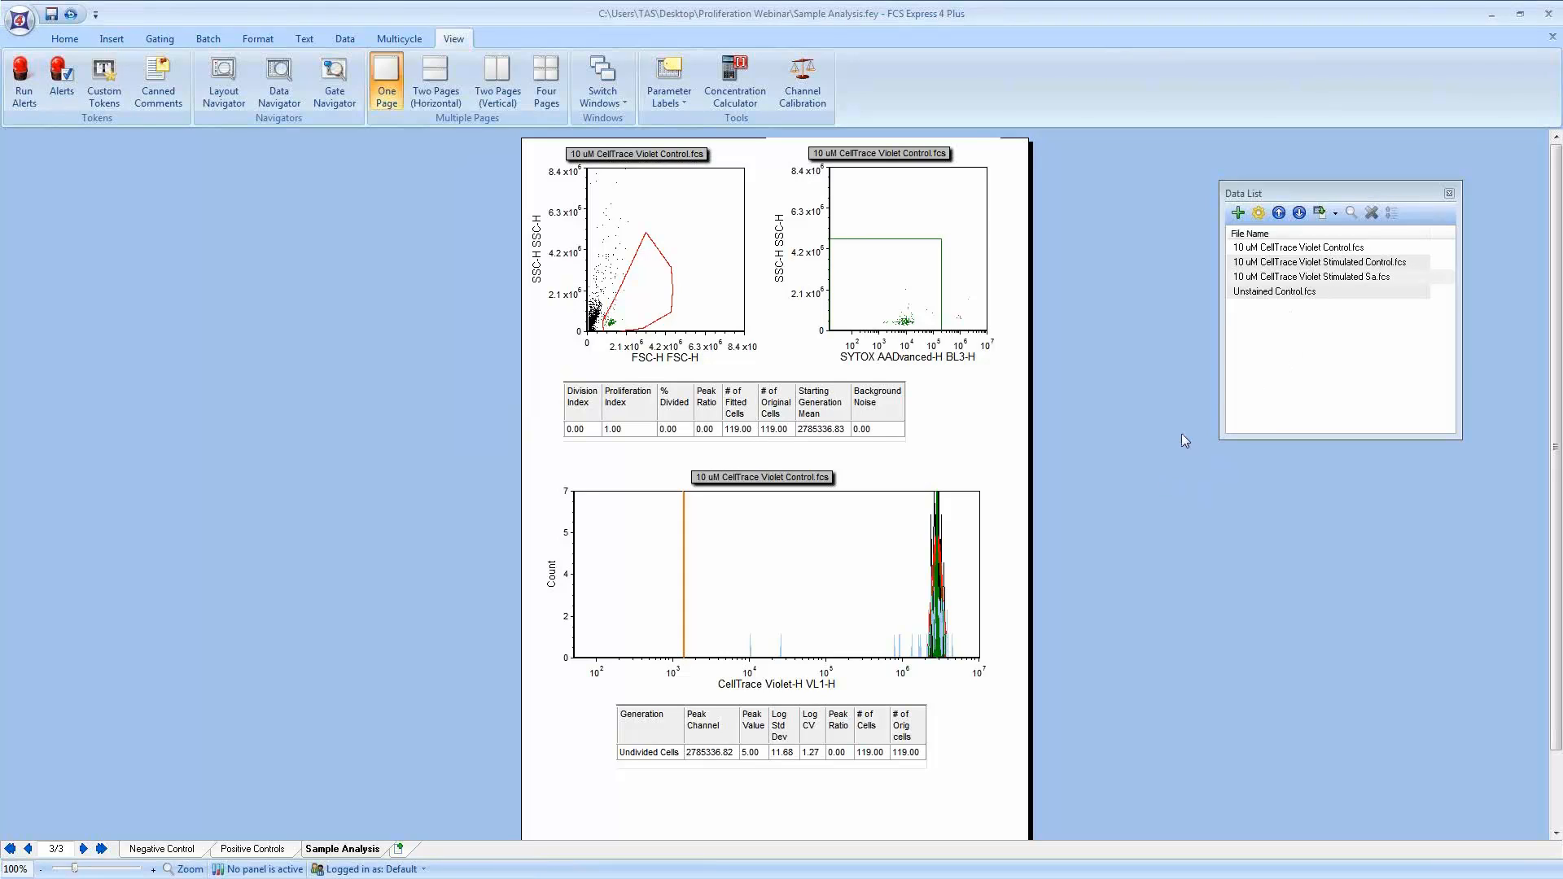
Step: Look over the Negative Control and Positive Controls pages, then return to the Sample Analysis page
click(1253, 378)
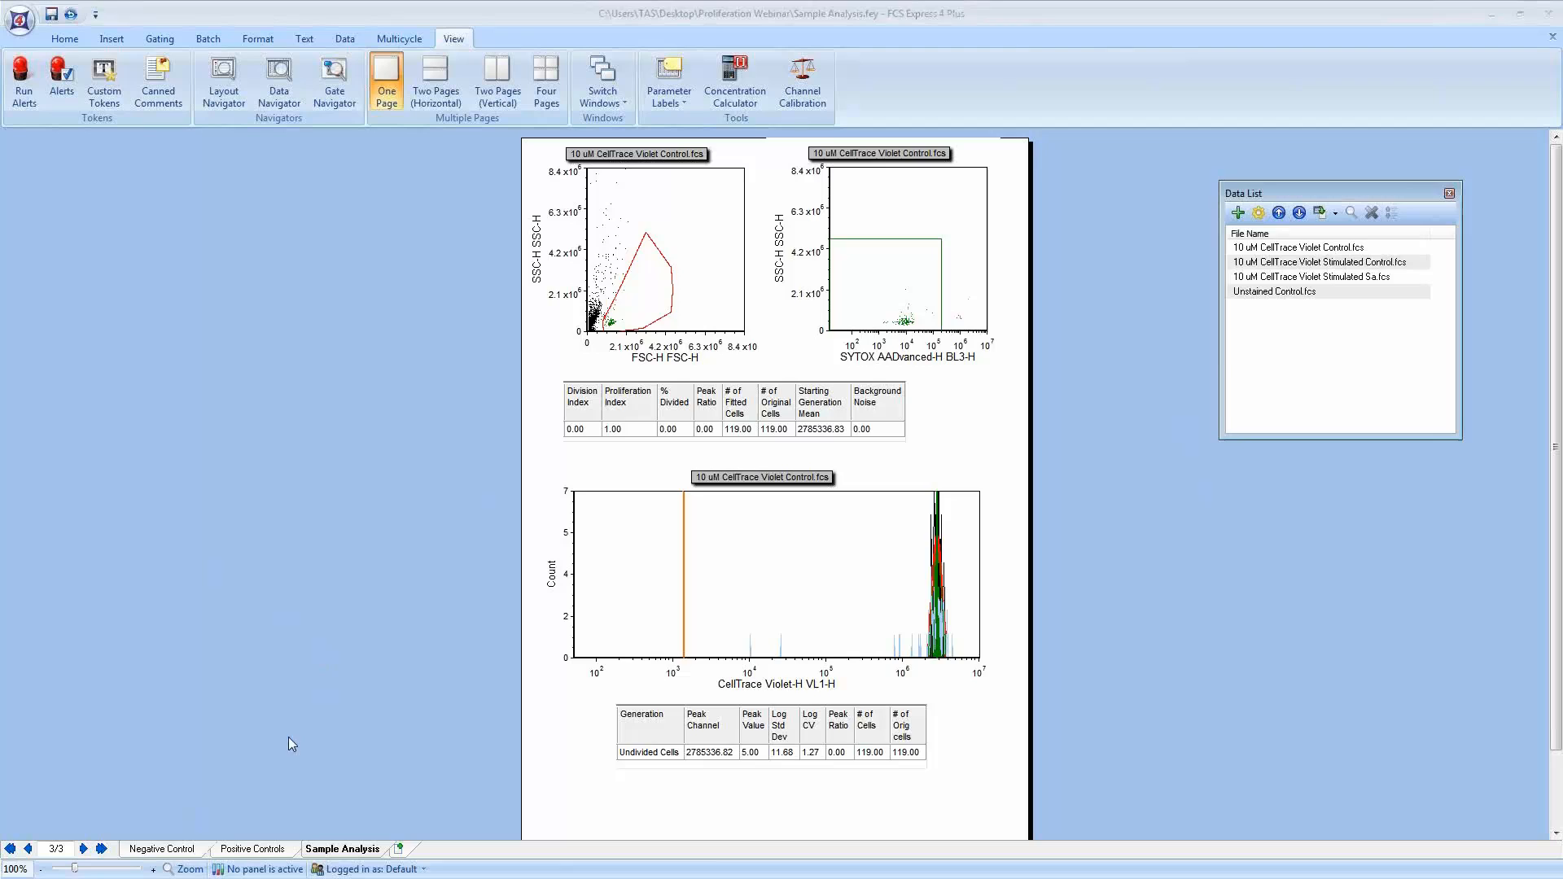
click(182, 849)
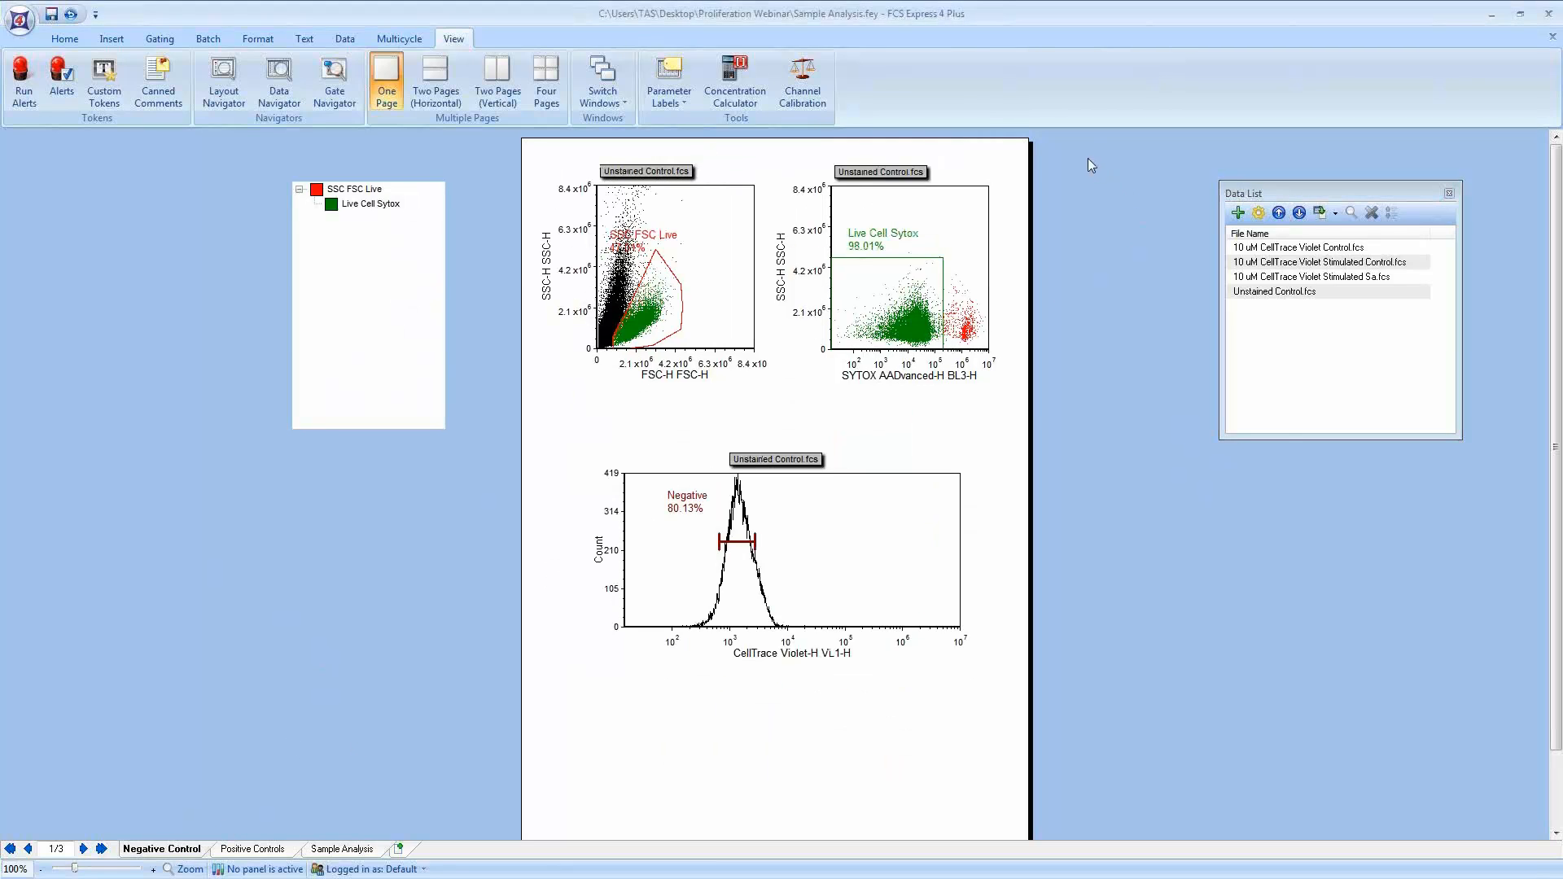
drag(1089, 157, 535, 728)
click(240, 849)
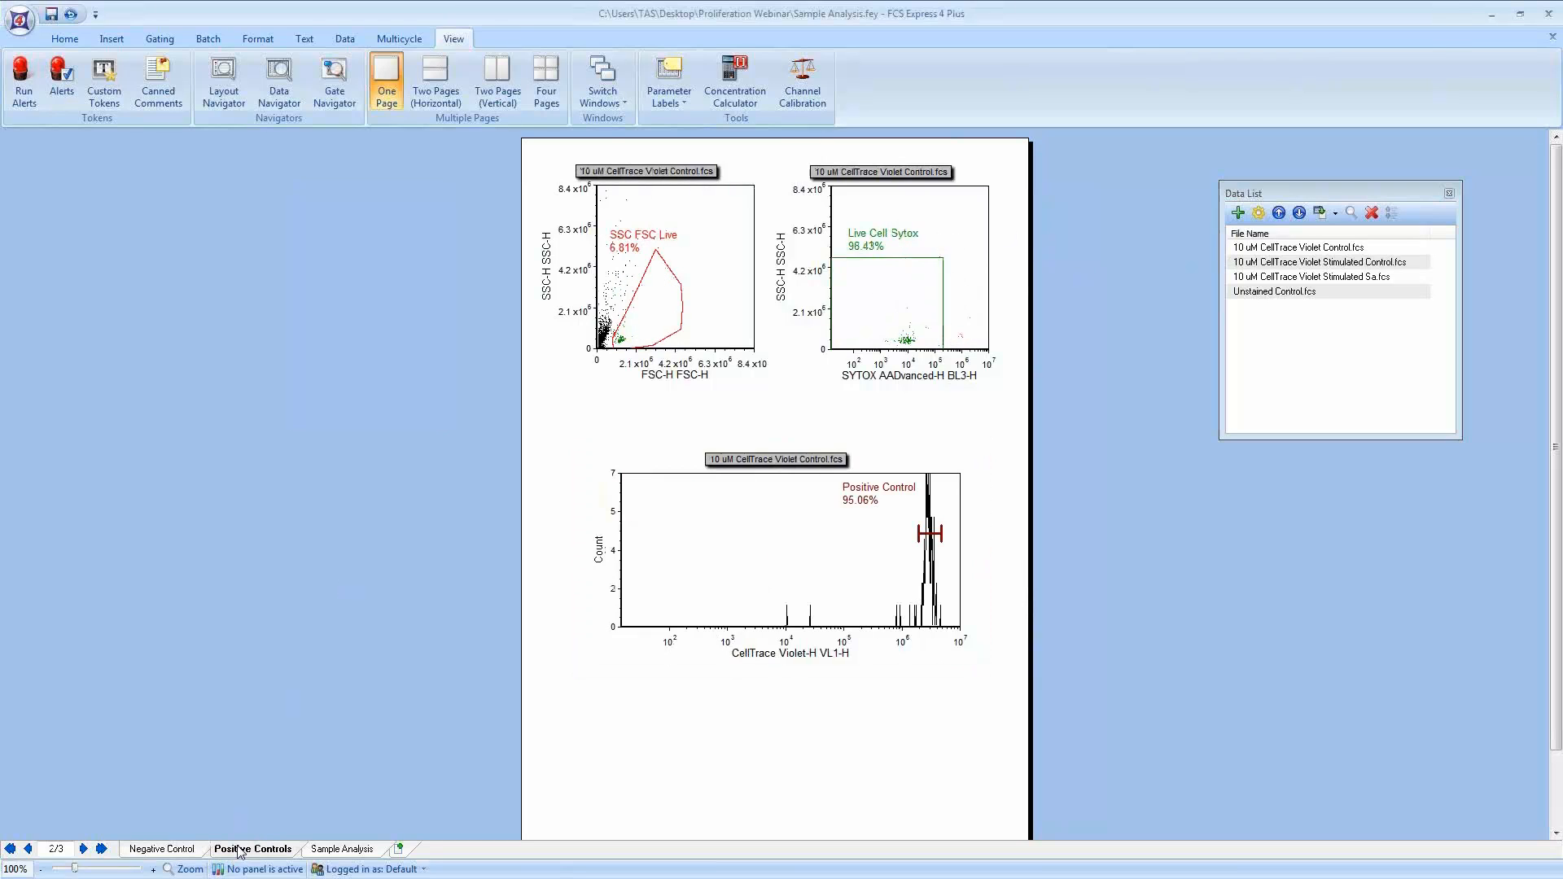
drag(1087, 145, 437, 677)
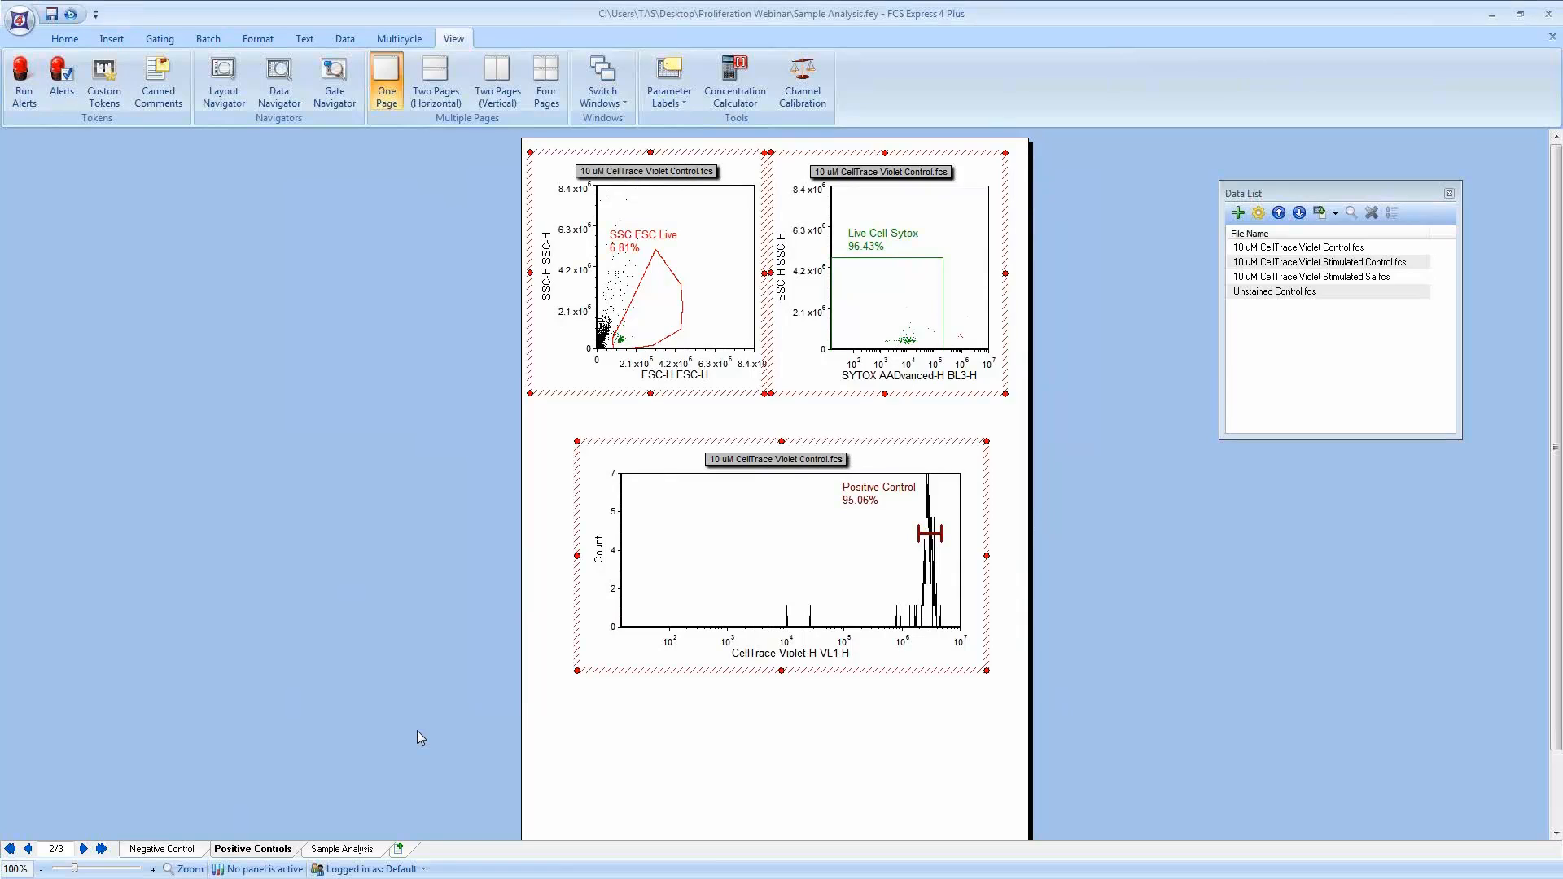
click(342, 849)
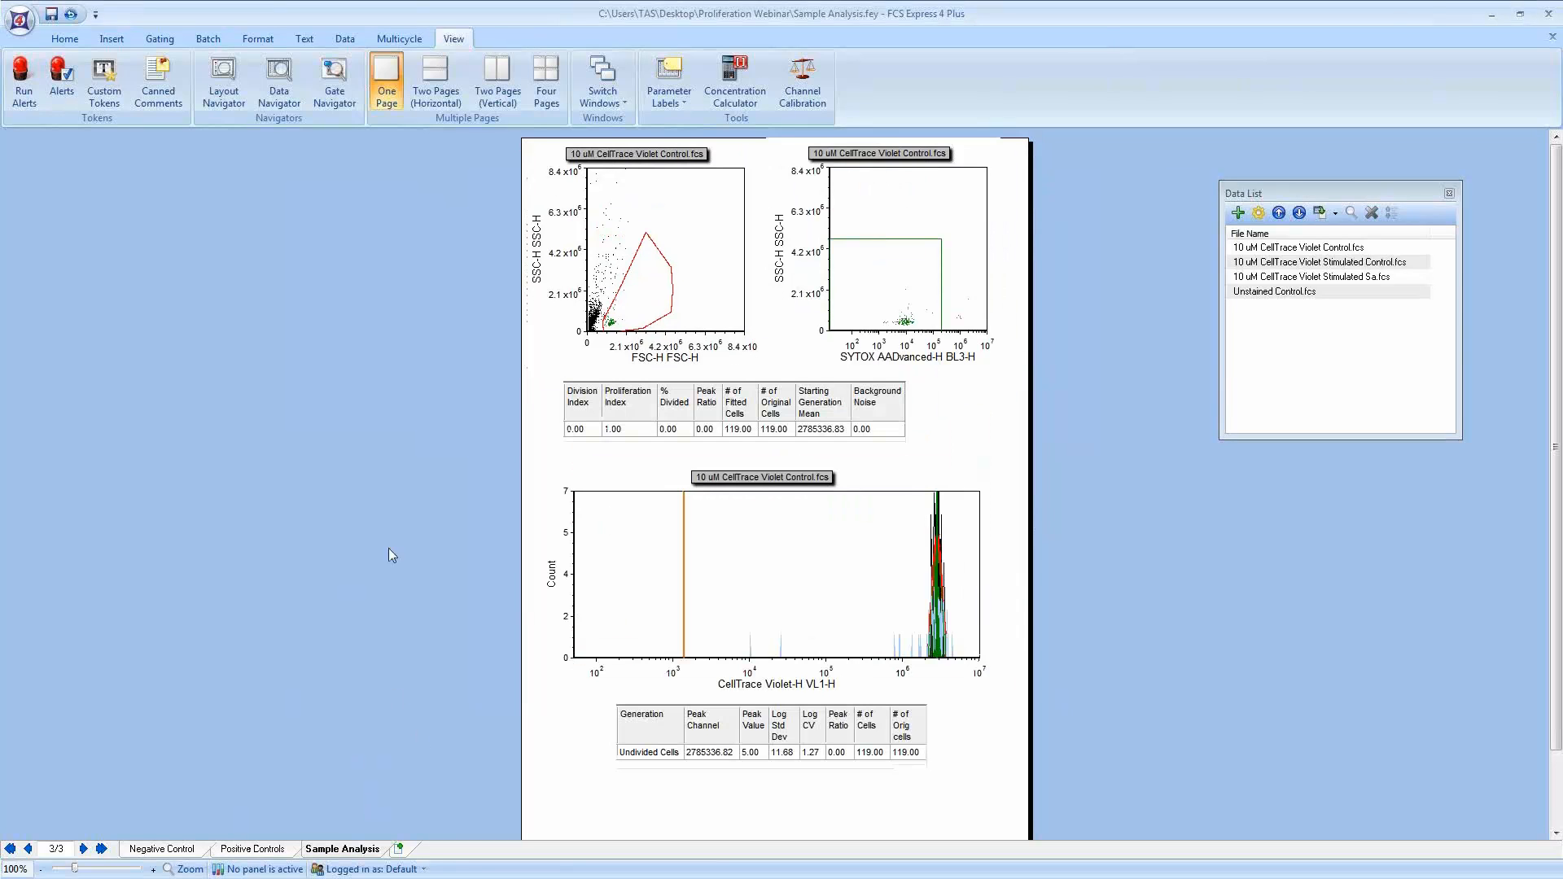
Step: Remove the two 10 uM CellTrace Violet Stimulated files from the Data List
click(1310, 264)
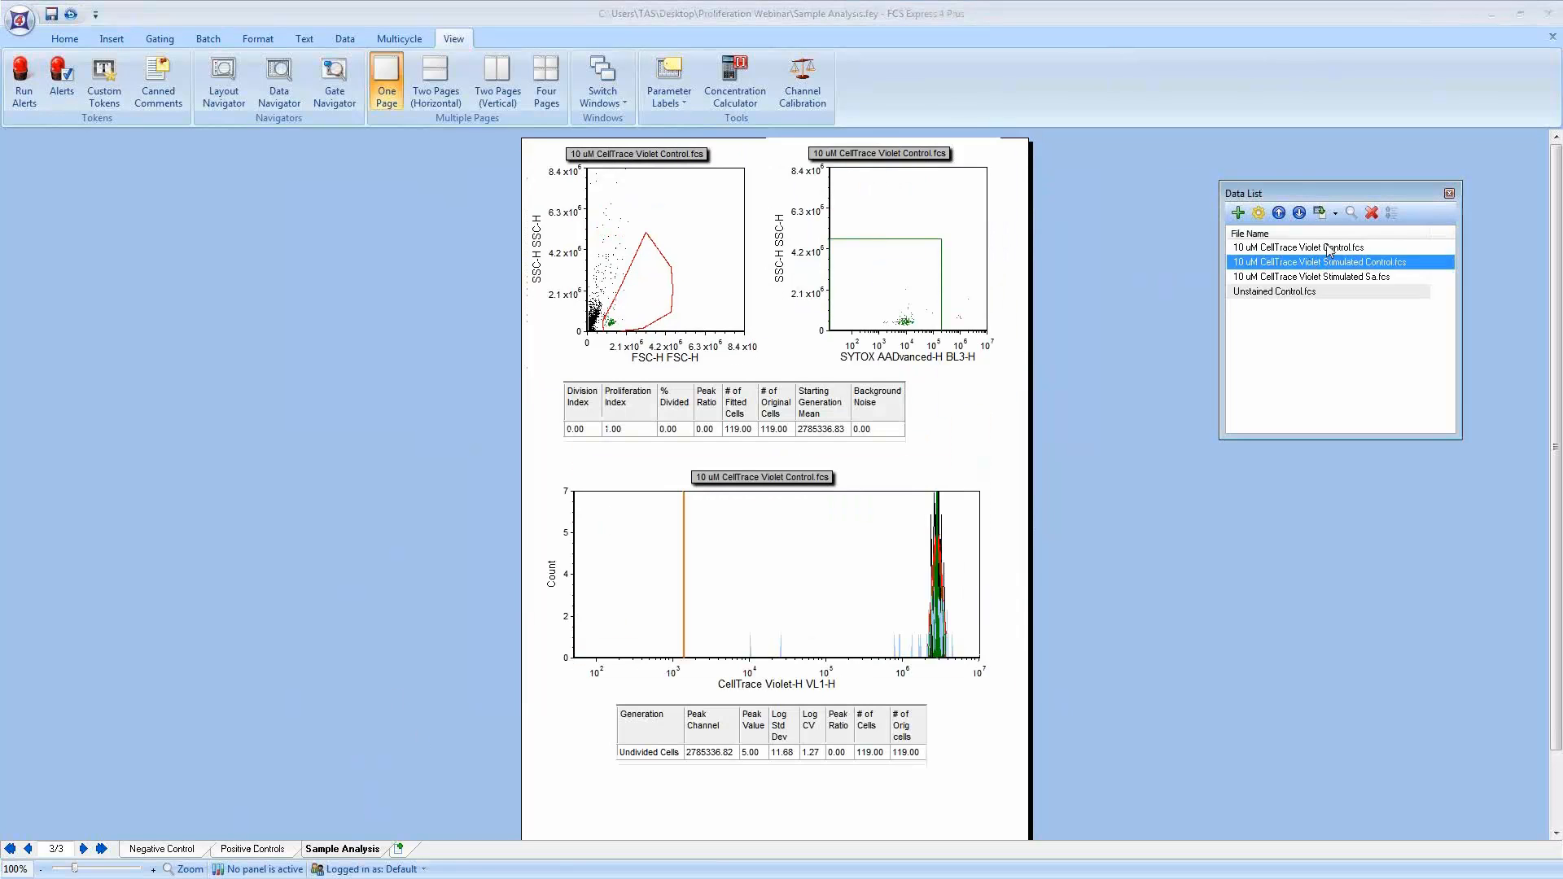
click(1371, 214)
click(1364, 264)
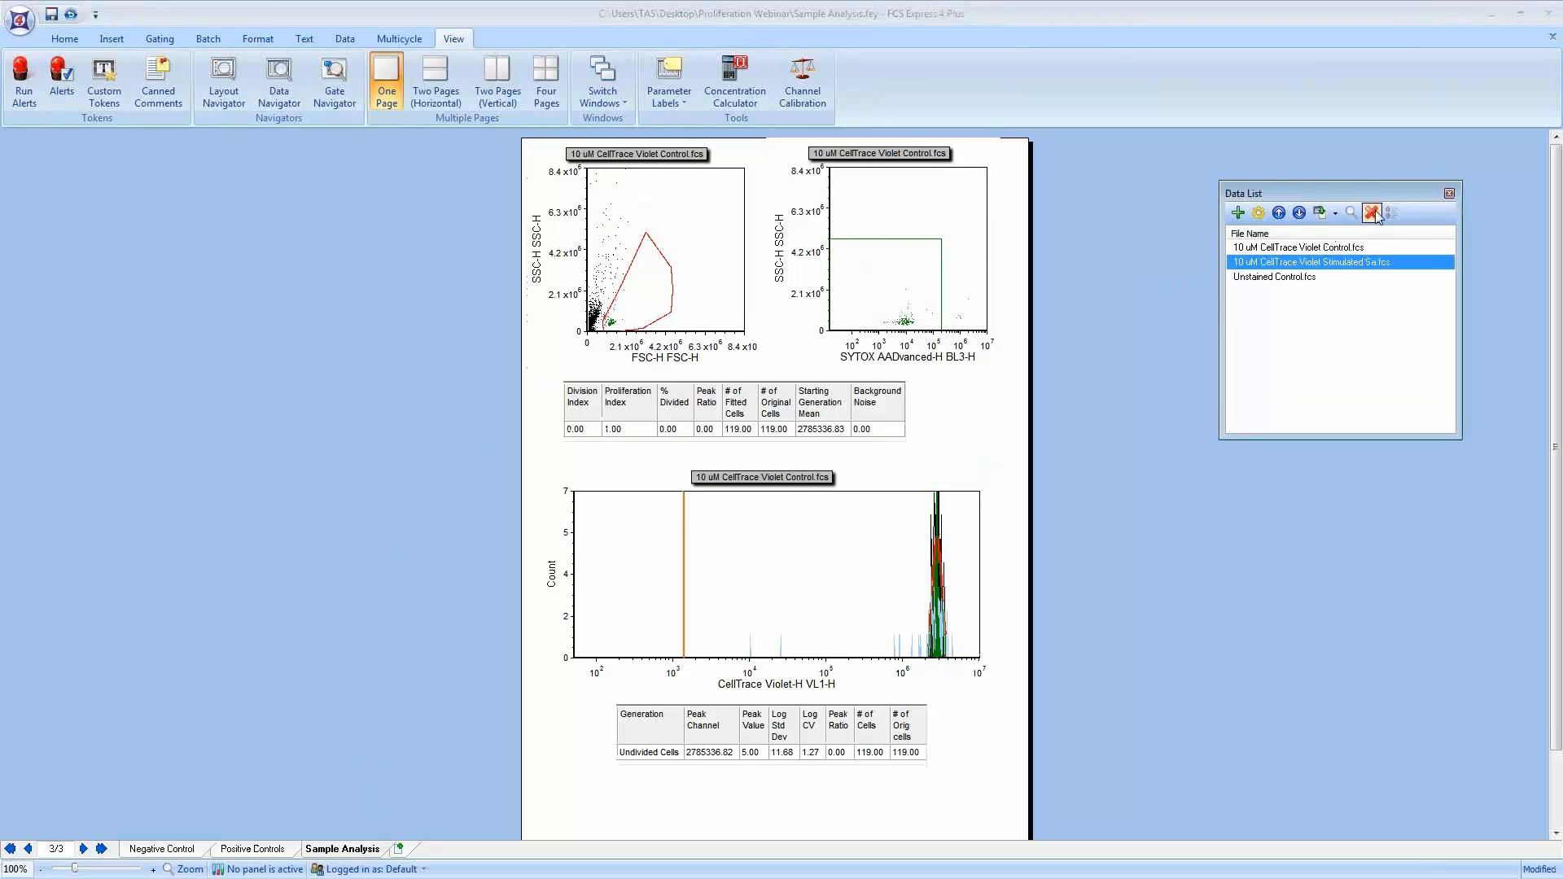
click(1374, 213)
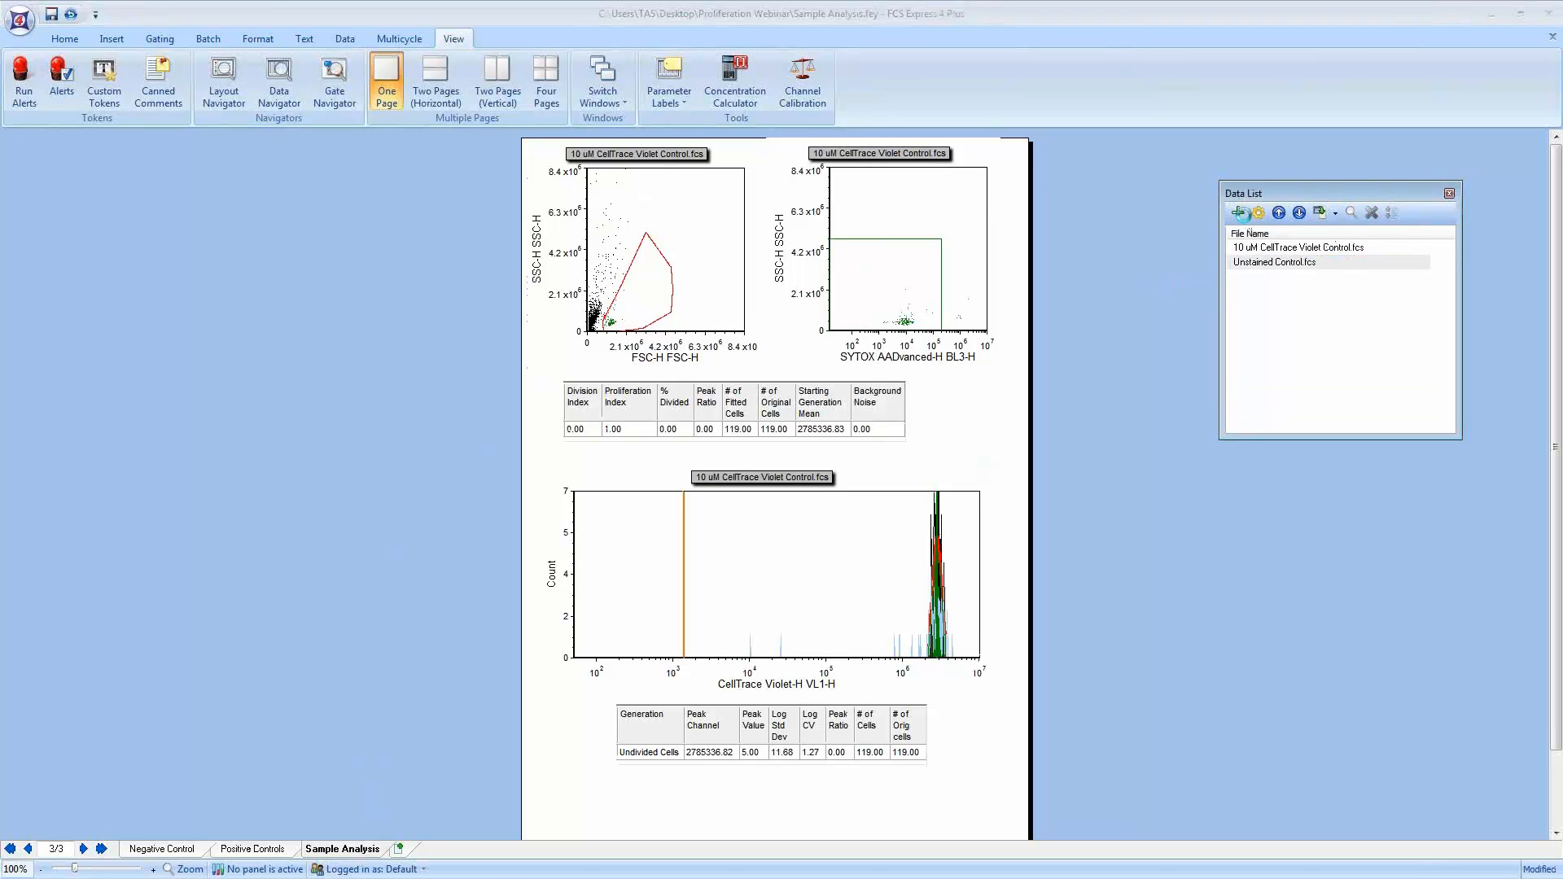
Step: Add 10 uM CellTrace Violet Stimulated Sa.fcs back to the Data List from the Proliferation Webinar folder
click(1238, 213)
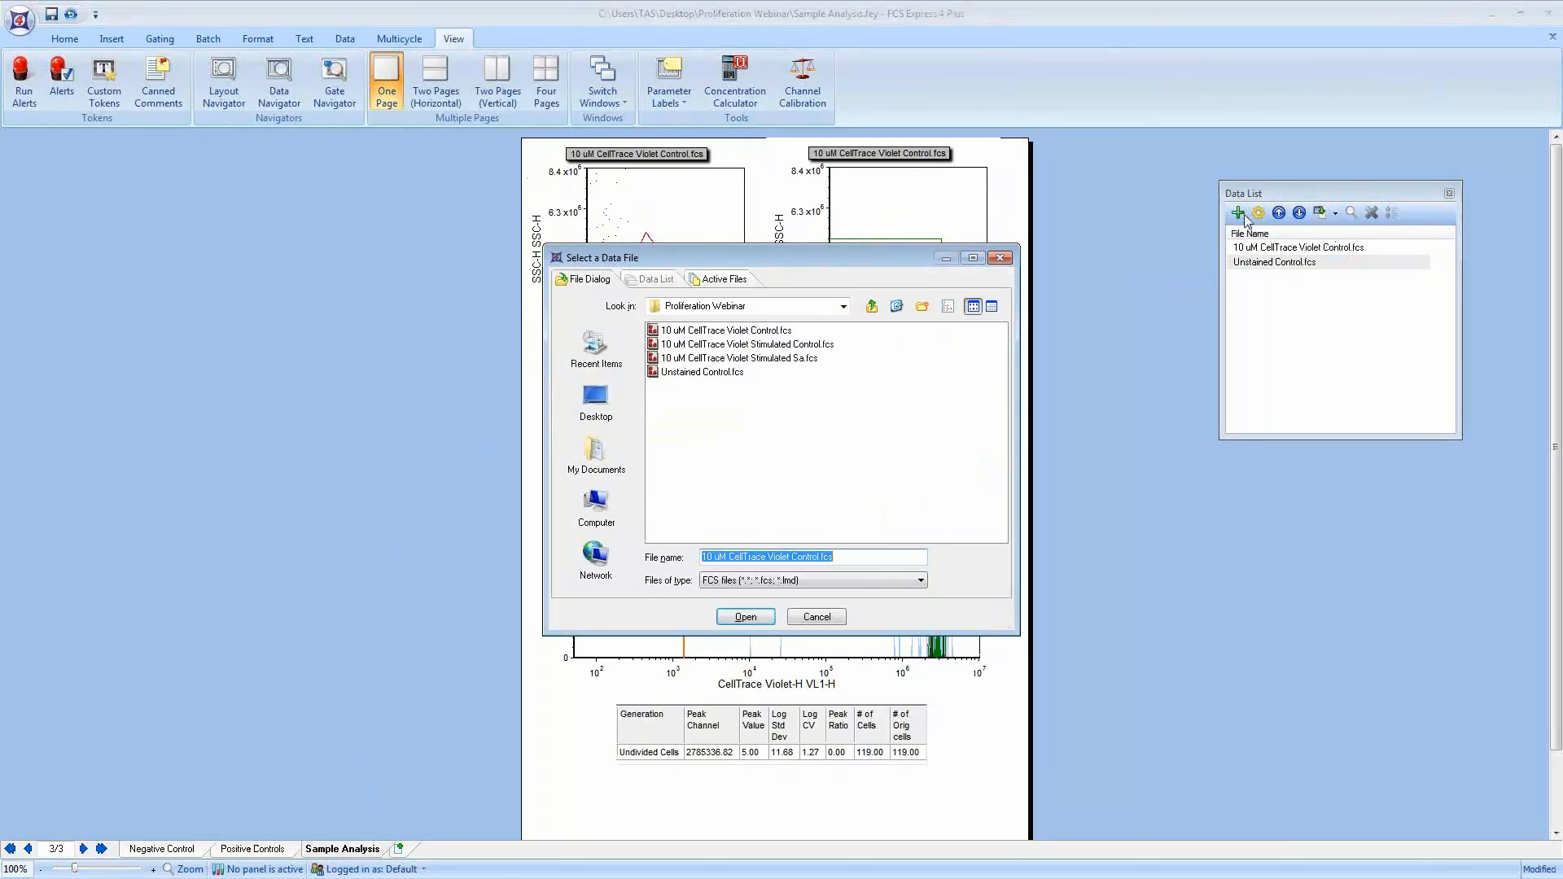
click(780, 359)
click(747, 619)
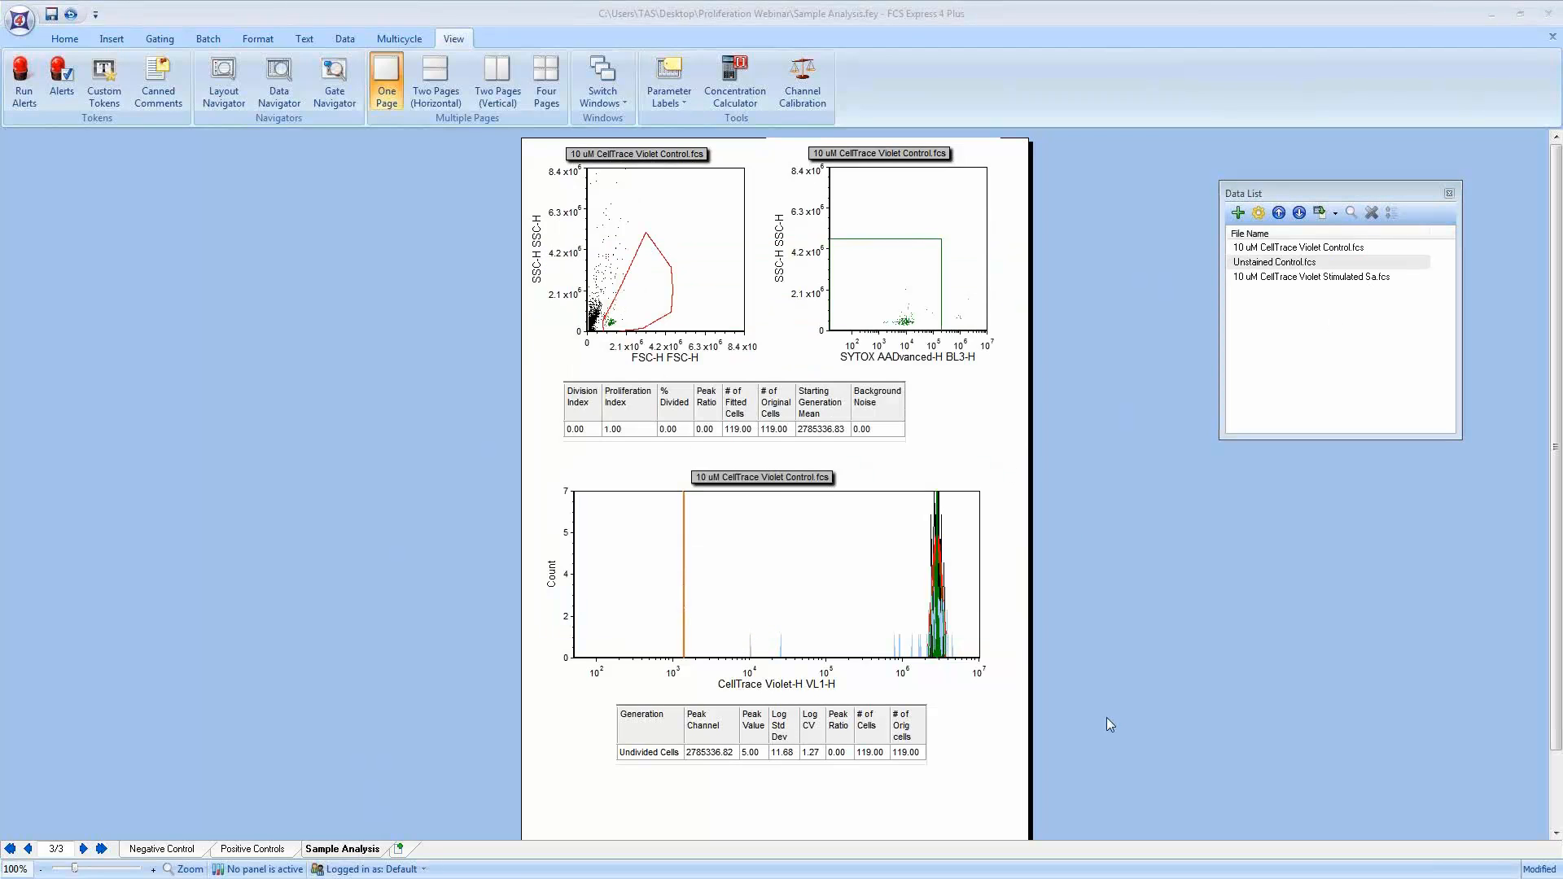
Step: Select all objects on the page and change the data on the selected plots to 10 uM CellTrace Violet Stimulated Sa.fcs
drag(1182, 784, 460, 117)
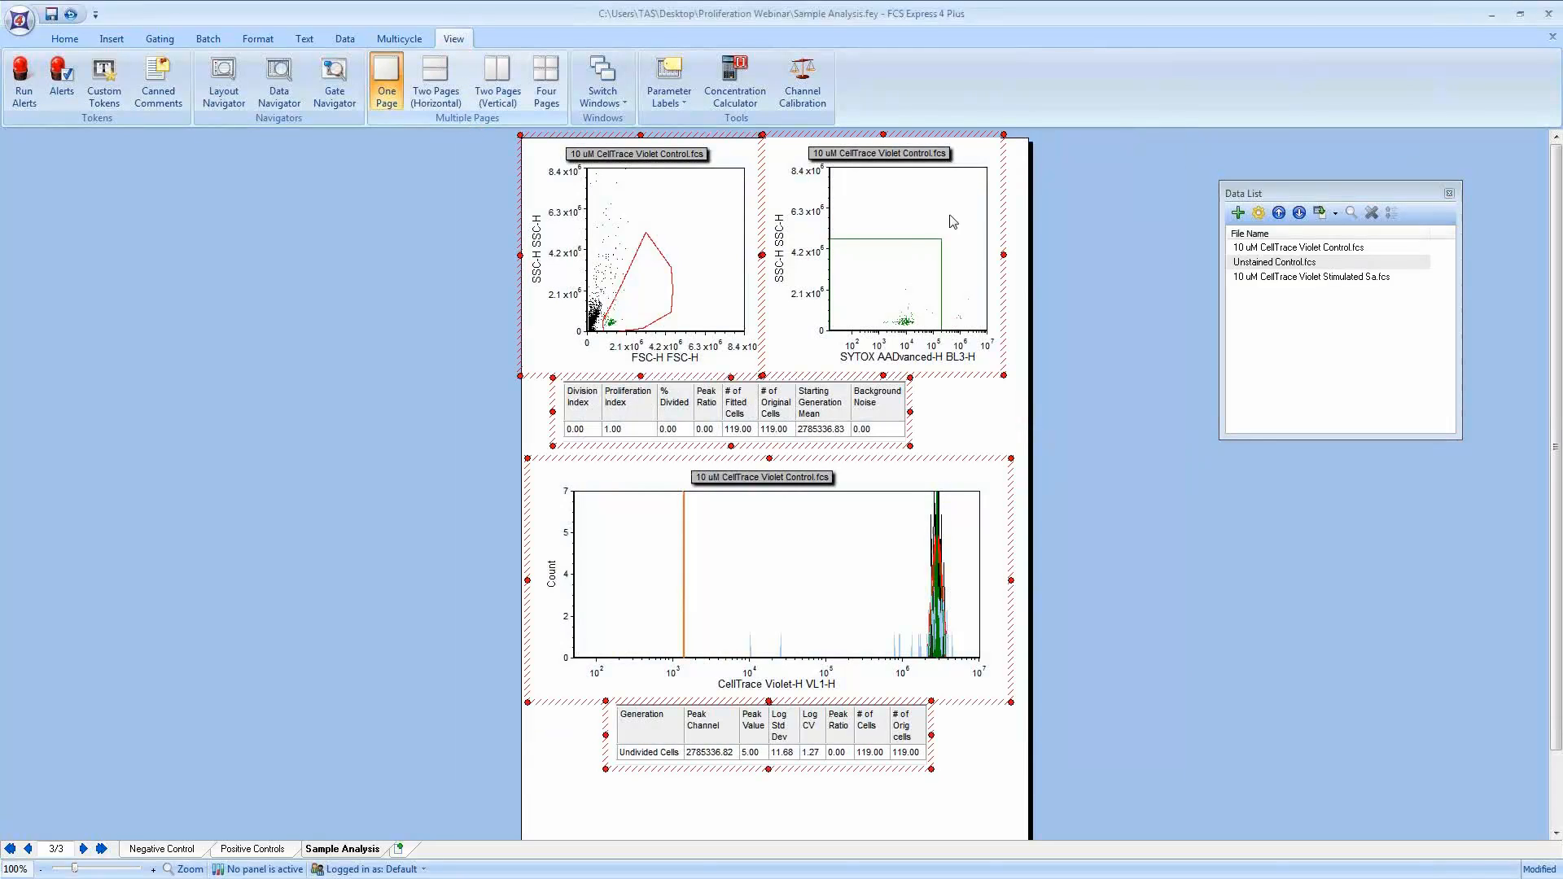
click(1314, 277)
click(1336, 214)
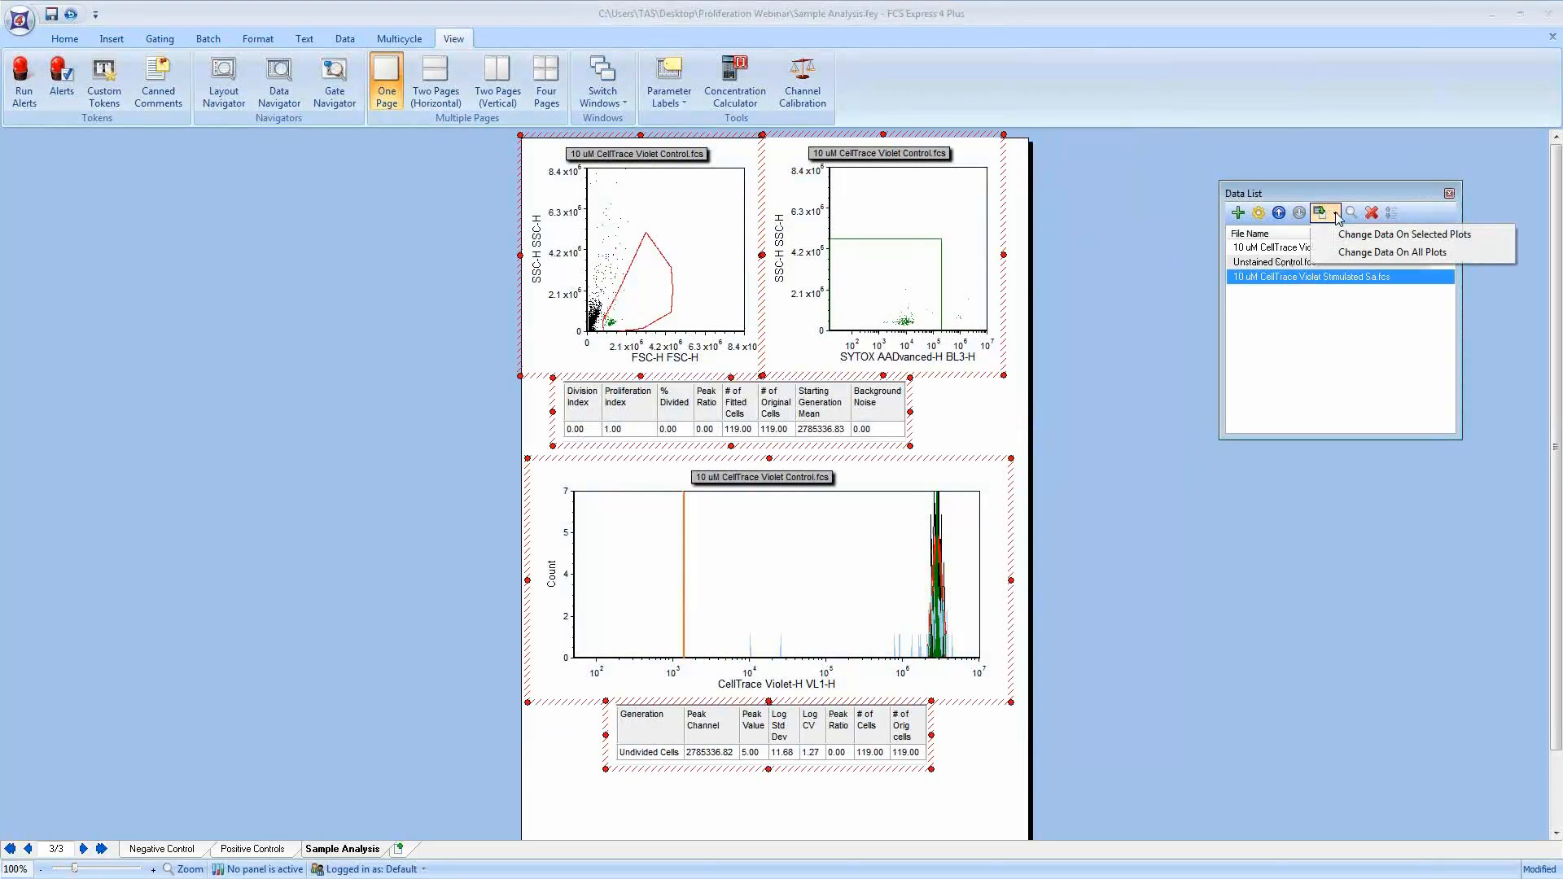
click(1383, 234)
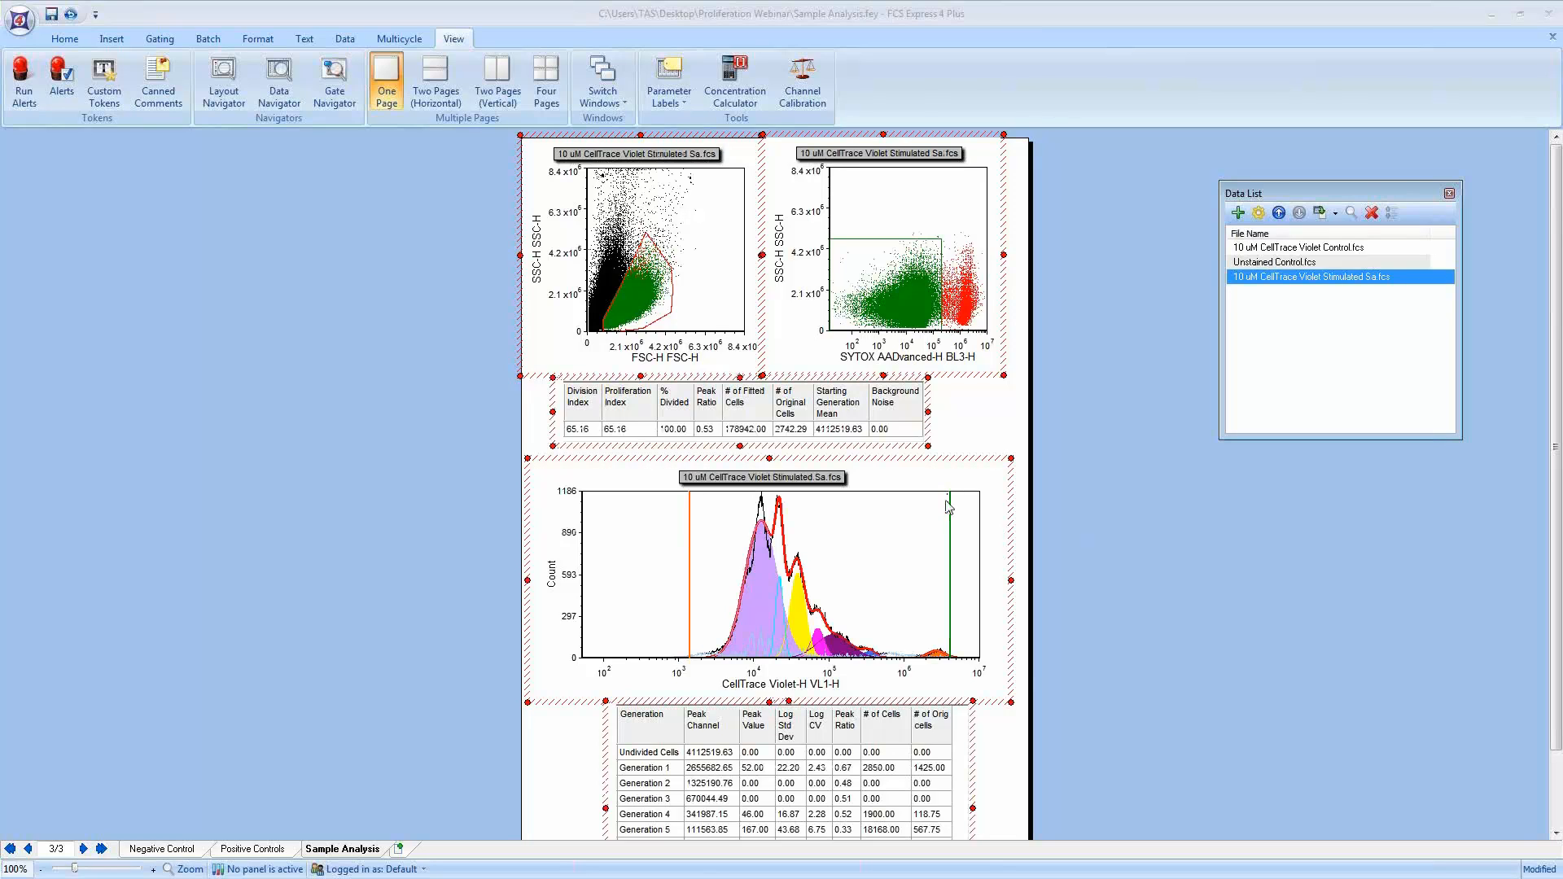
Step: Turn on Same CV for All Peaks, Use Fixed Starting Generation and Use Background Noise in the histogram's proliferation fit parameters, preview and apply
right_click(904, 518)
click(853, 525)
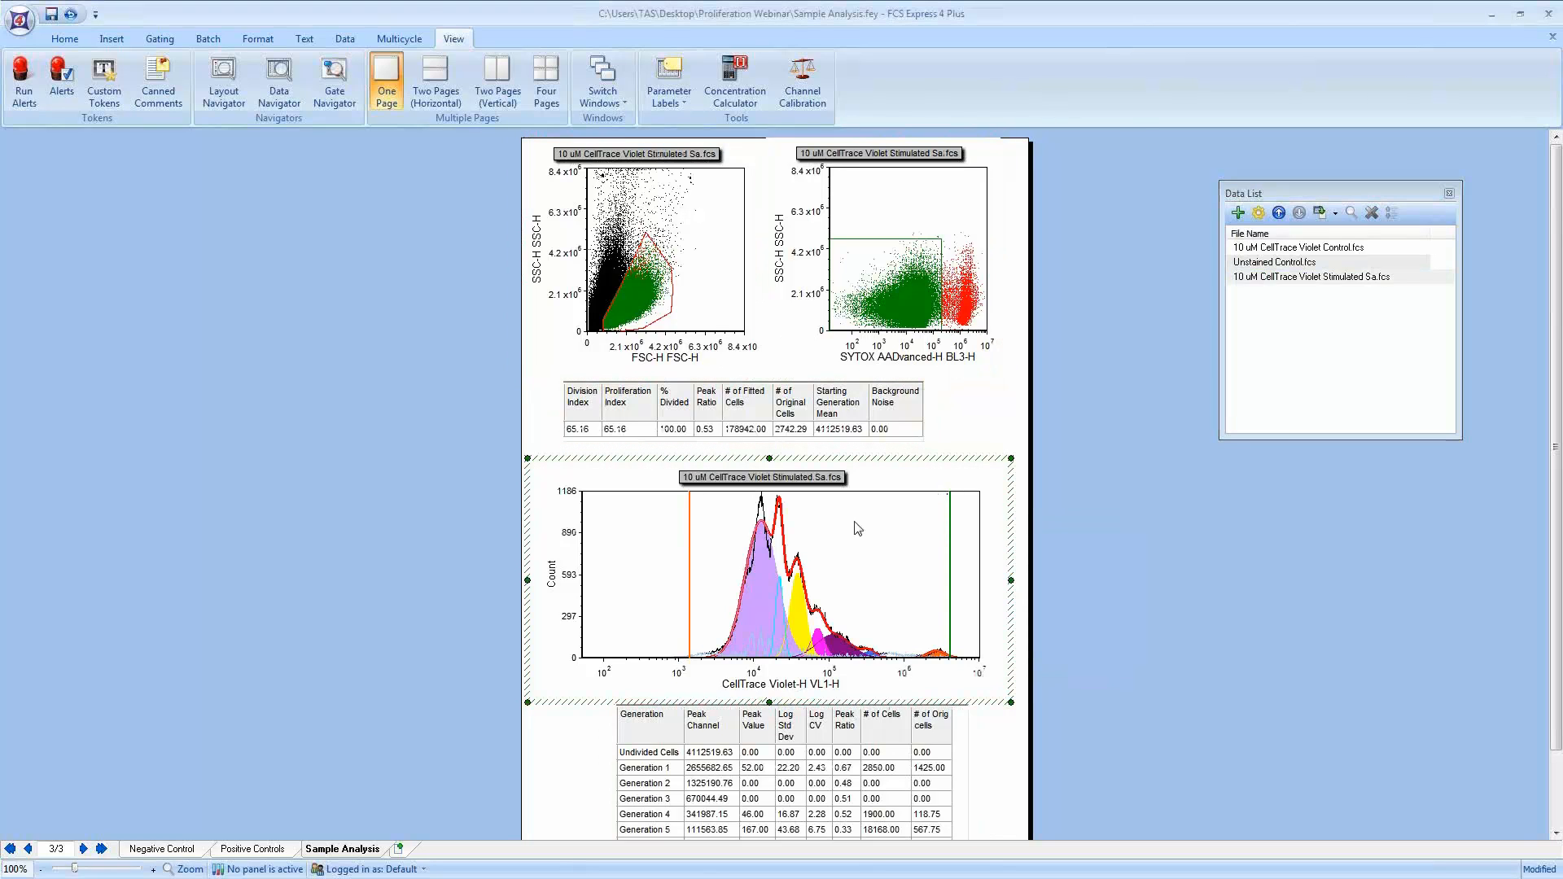
right_click(908, 531)
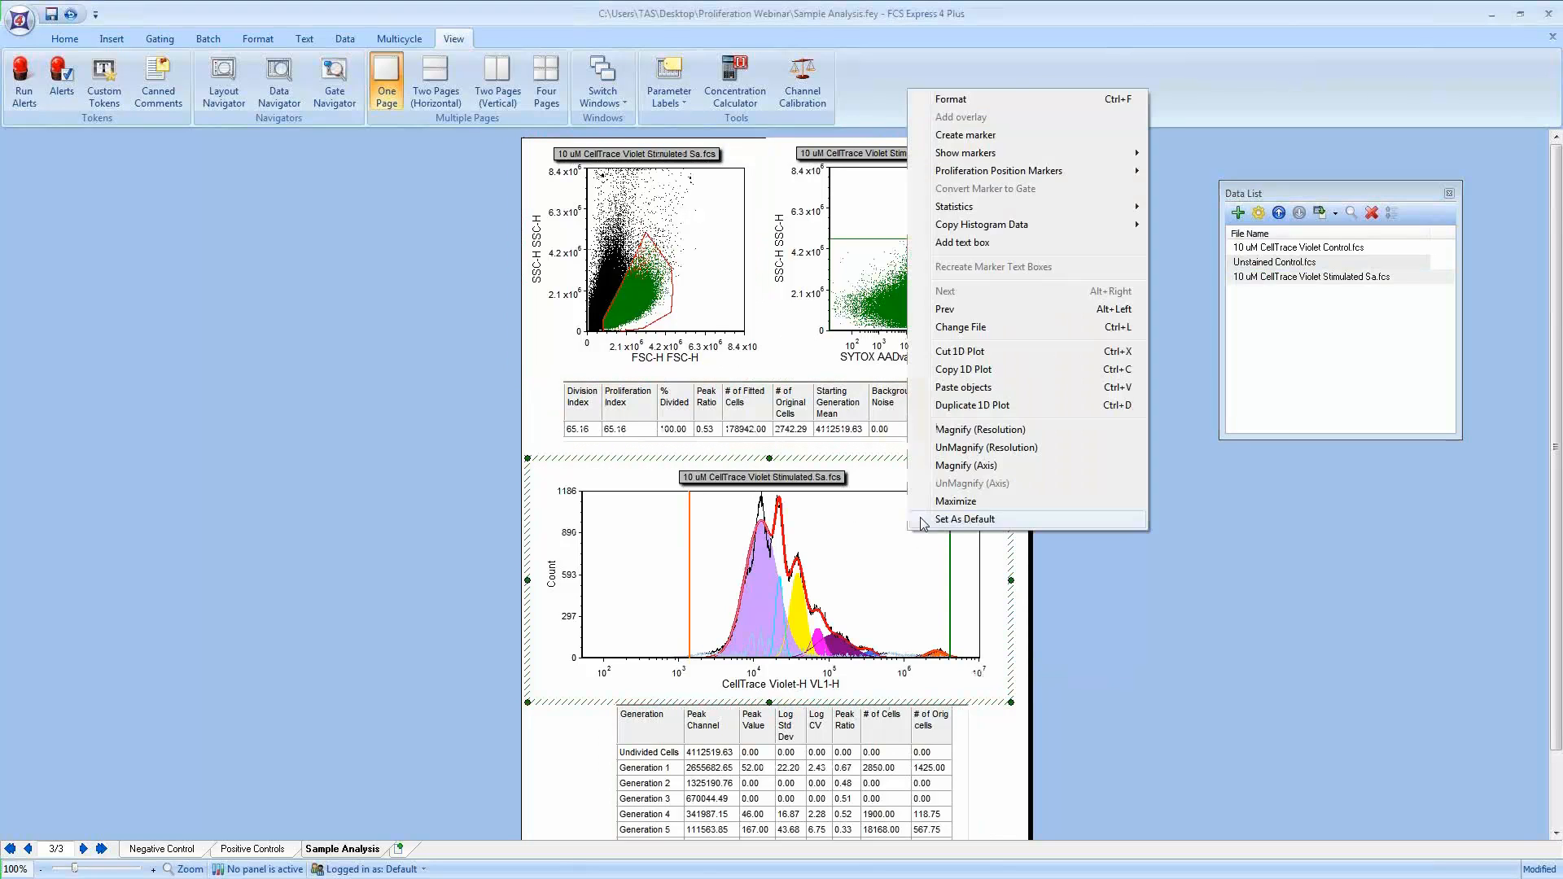
click(950, 99)
click(448, 347)
click(481, 360)
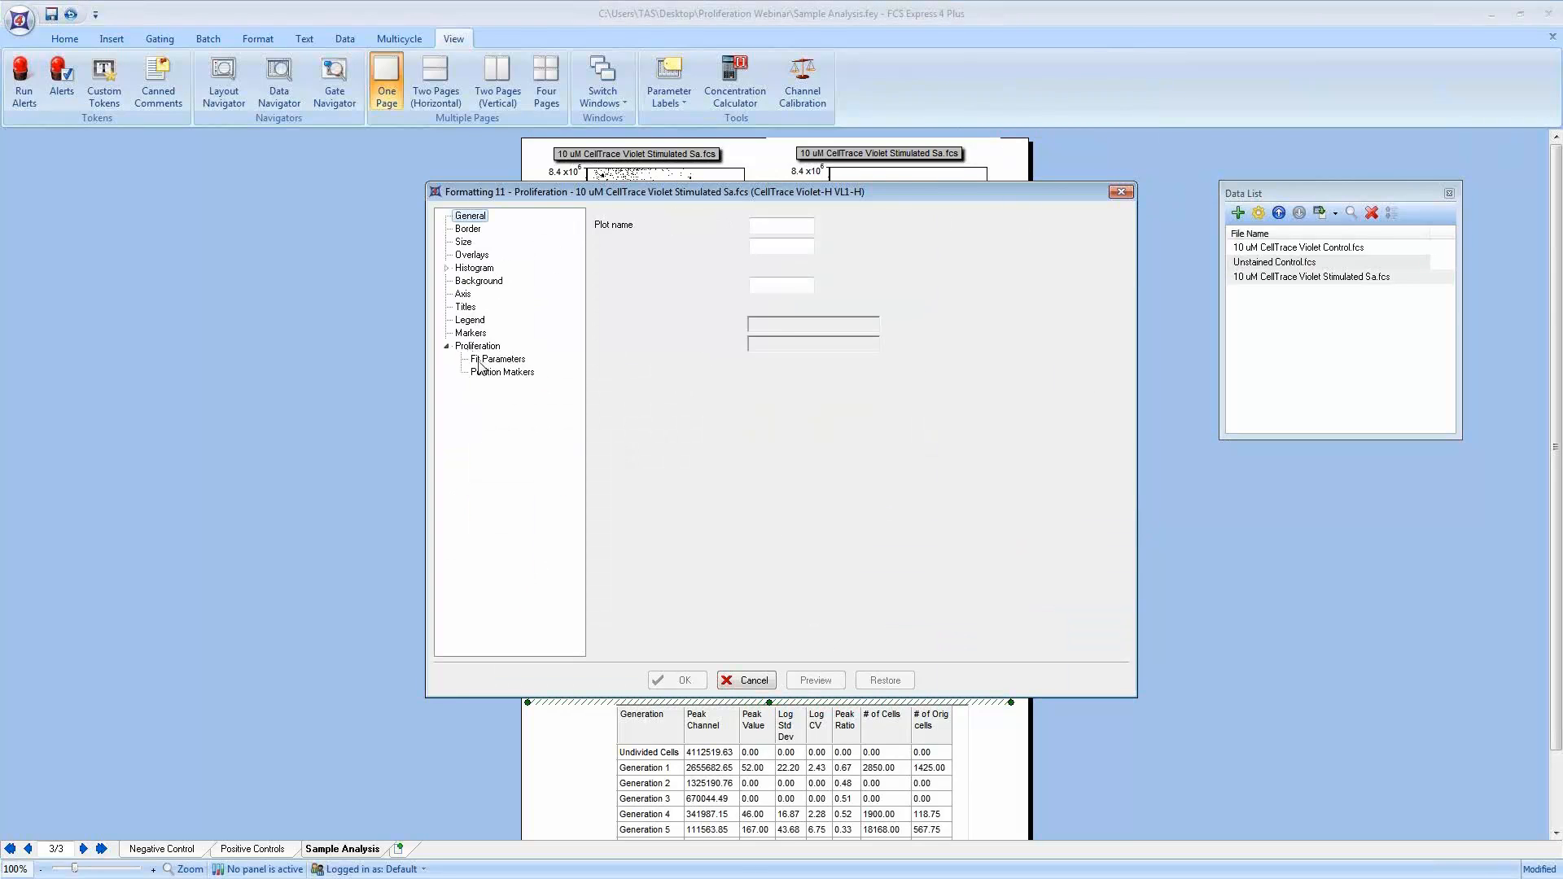
click(611, 268)
click(611, 325)
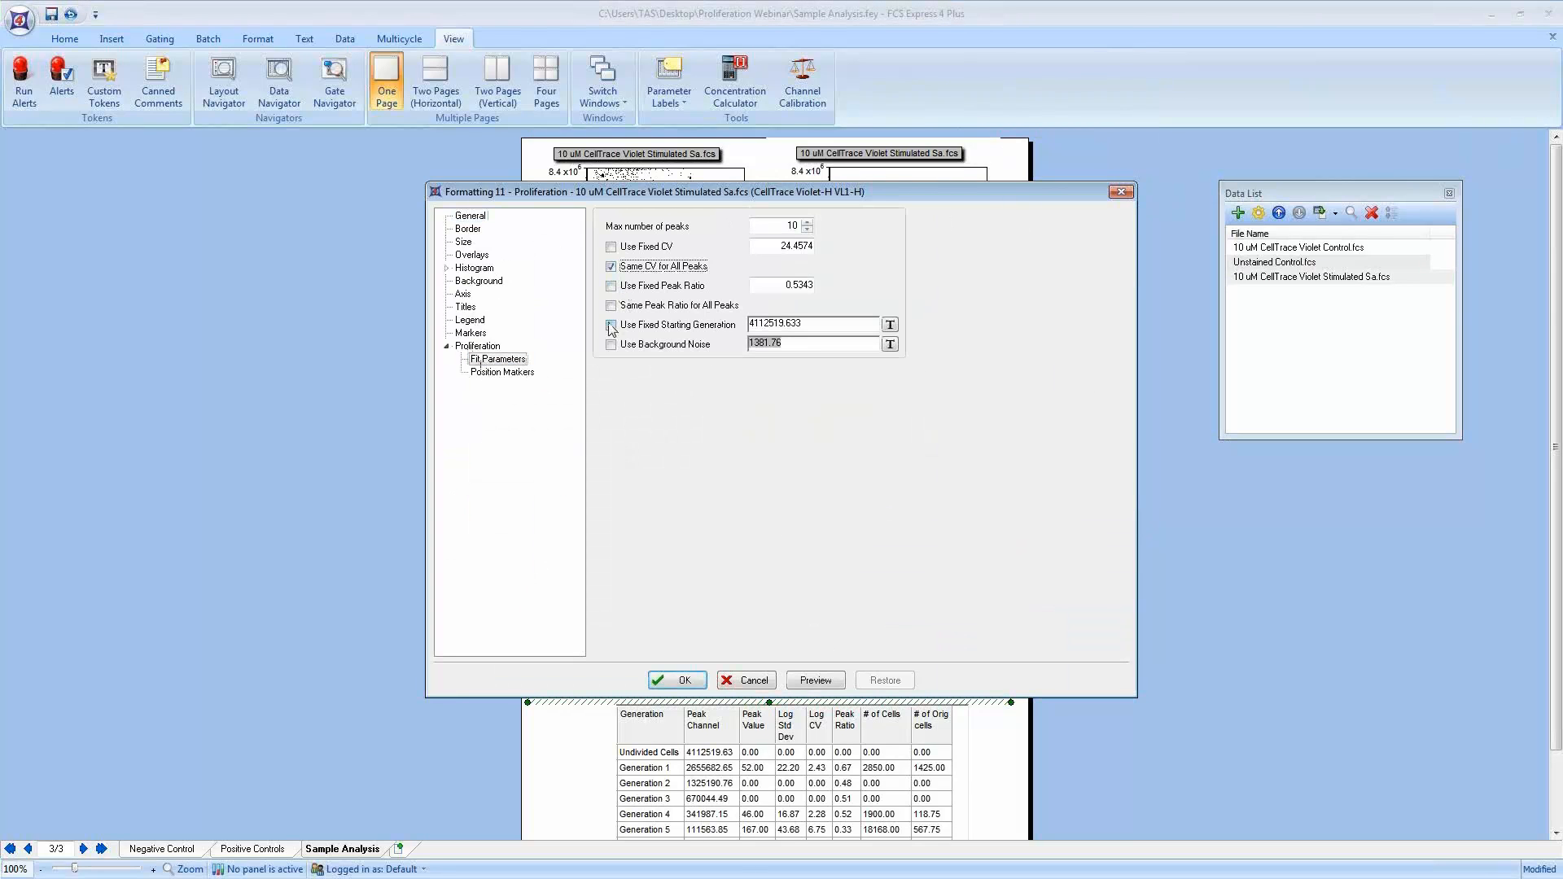
click(611, 344)
click(815, 680)
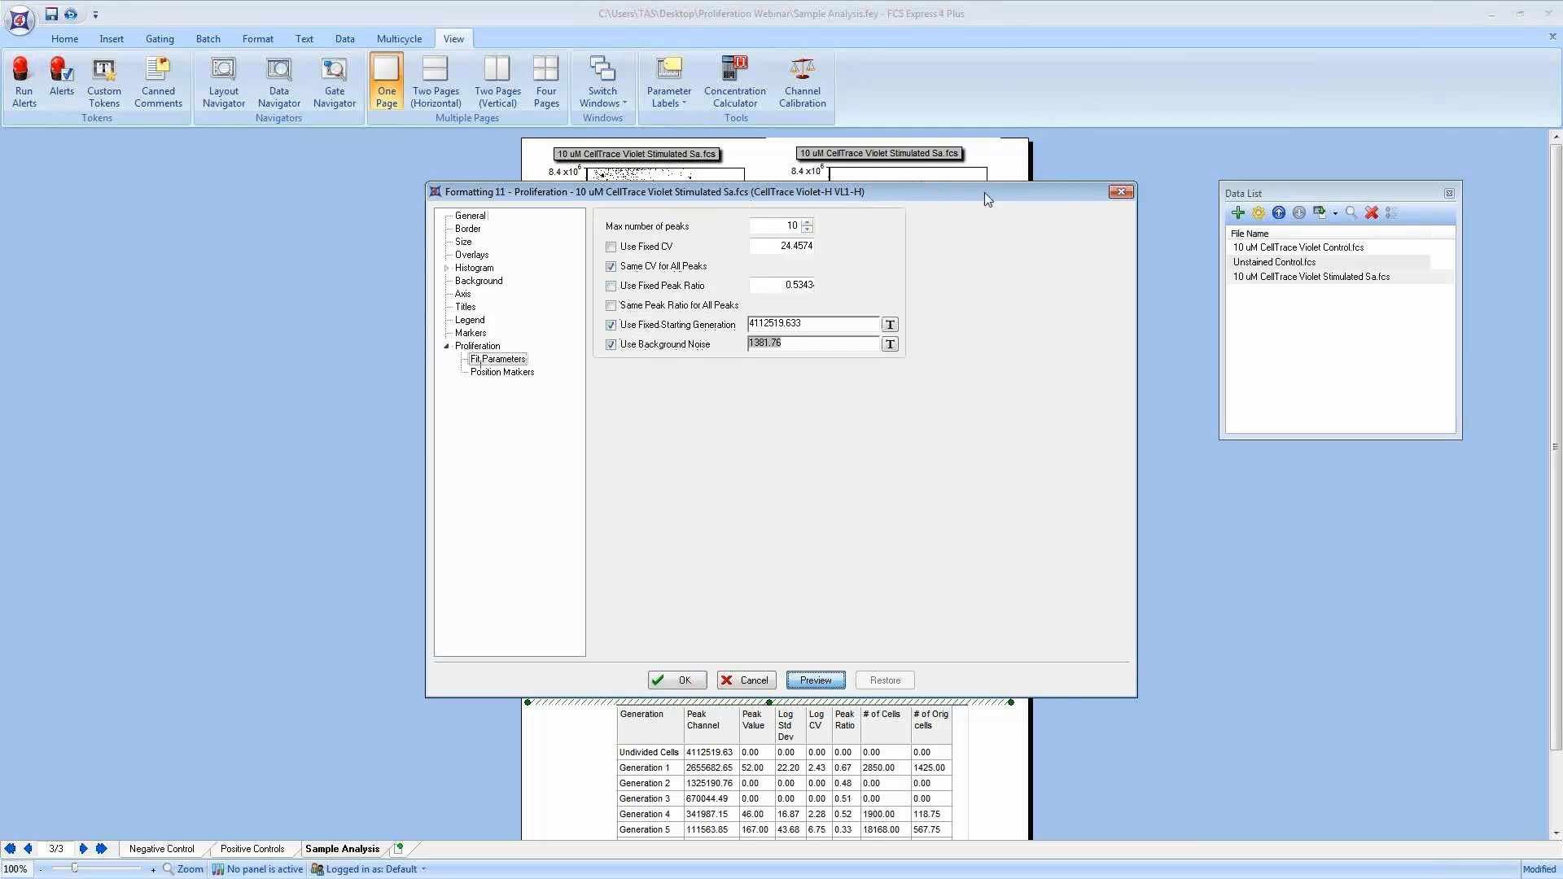
drag(984, 193, 525, 162)
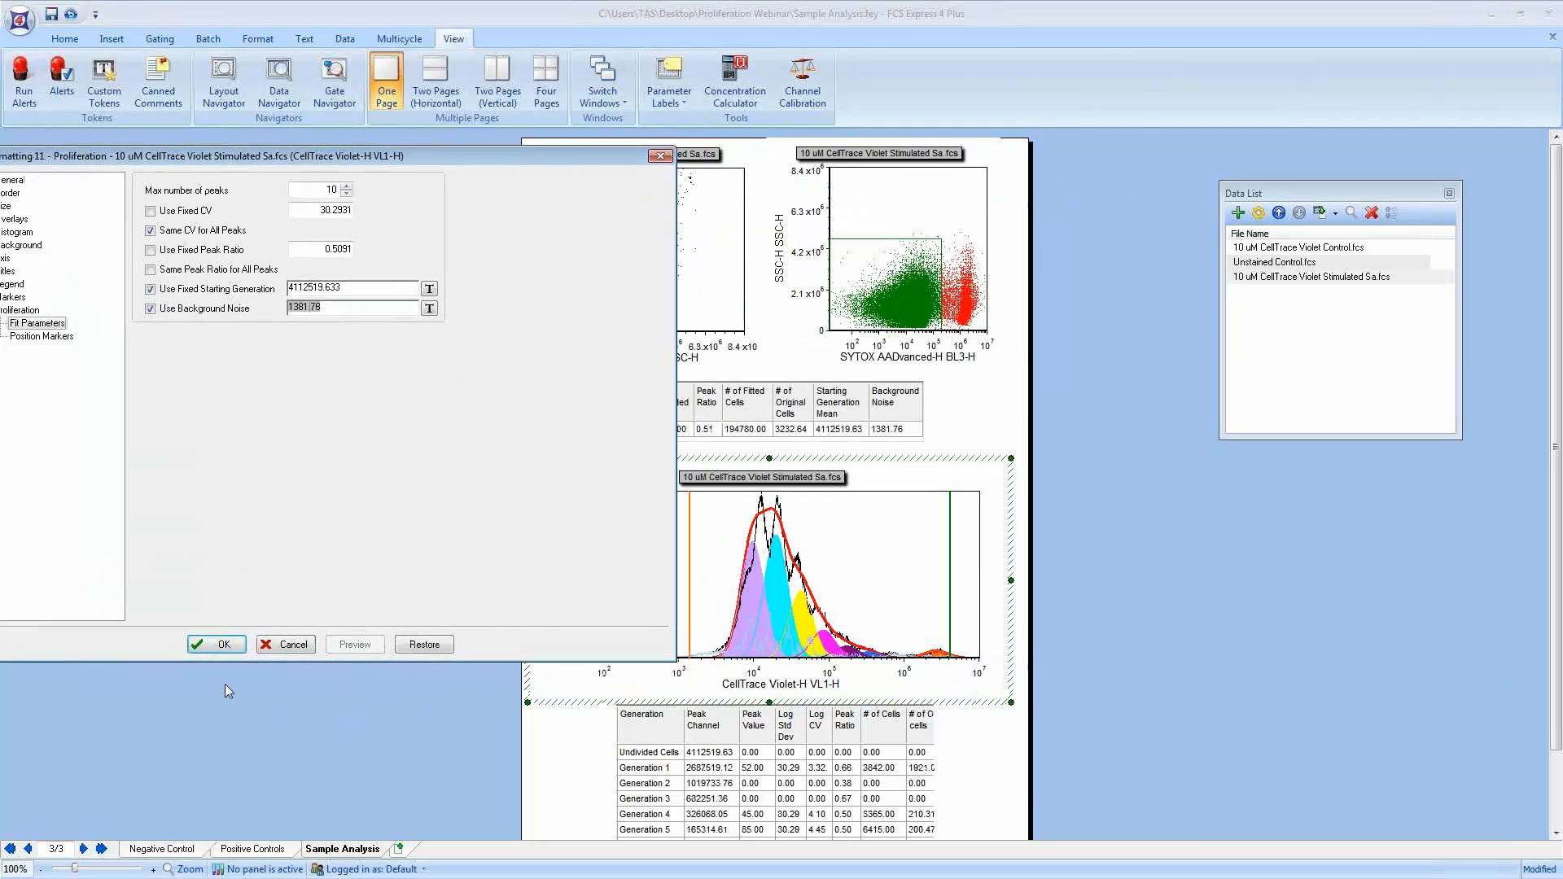
click(237, 643)
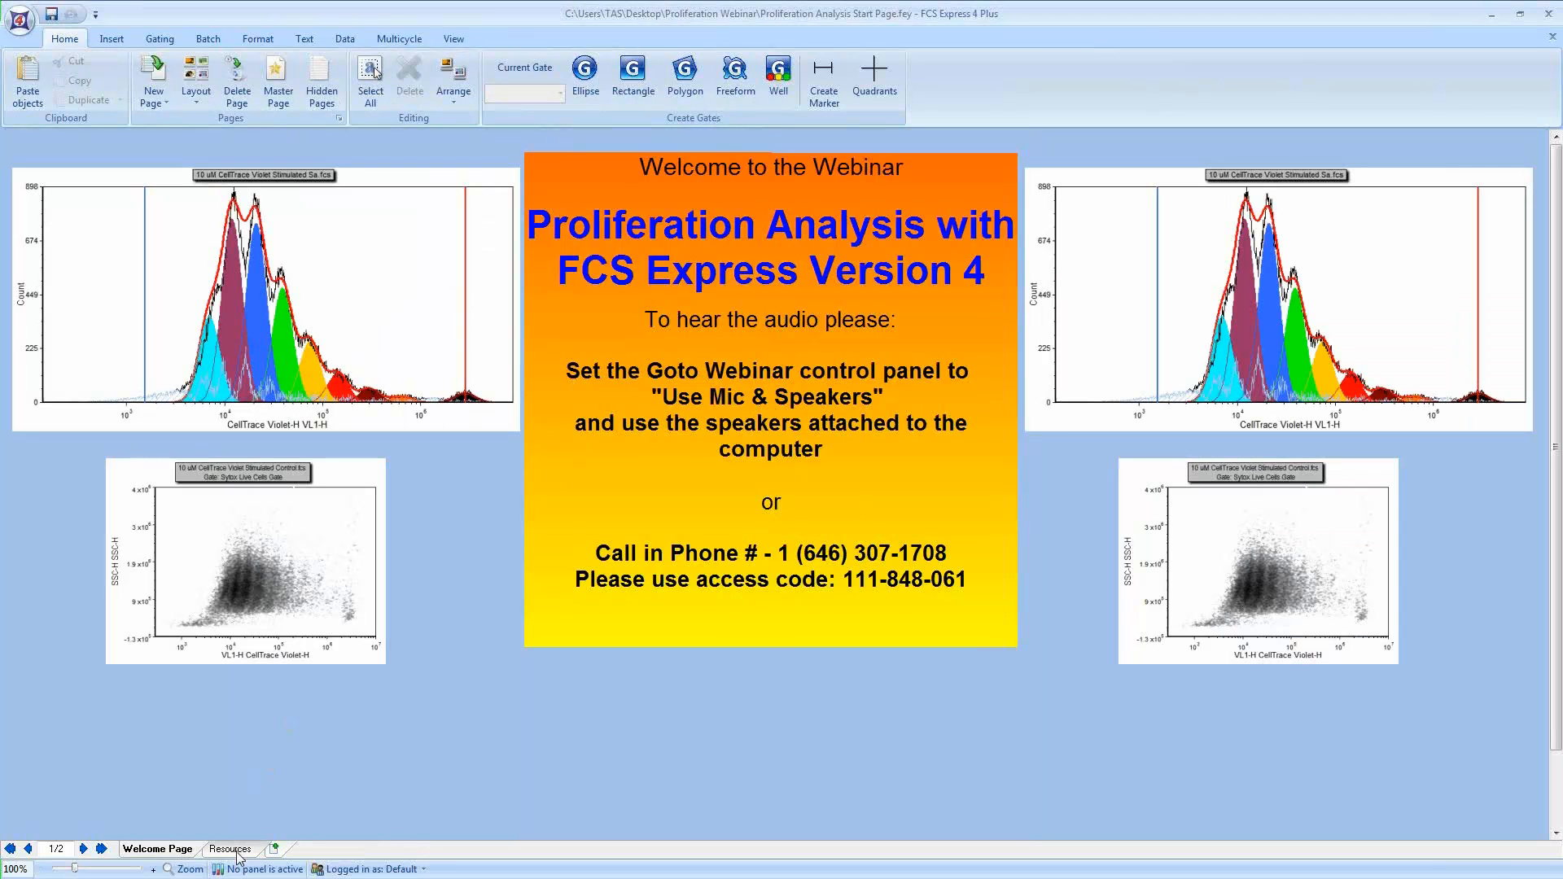
Step: Switch to the Resources page and open the FCS Express Manual from Help
click(230, 848)
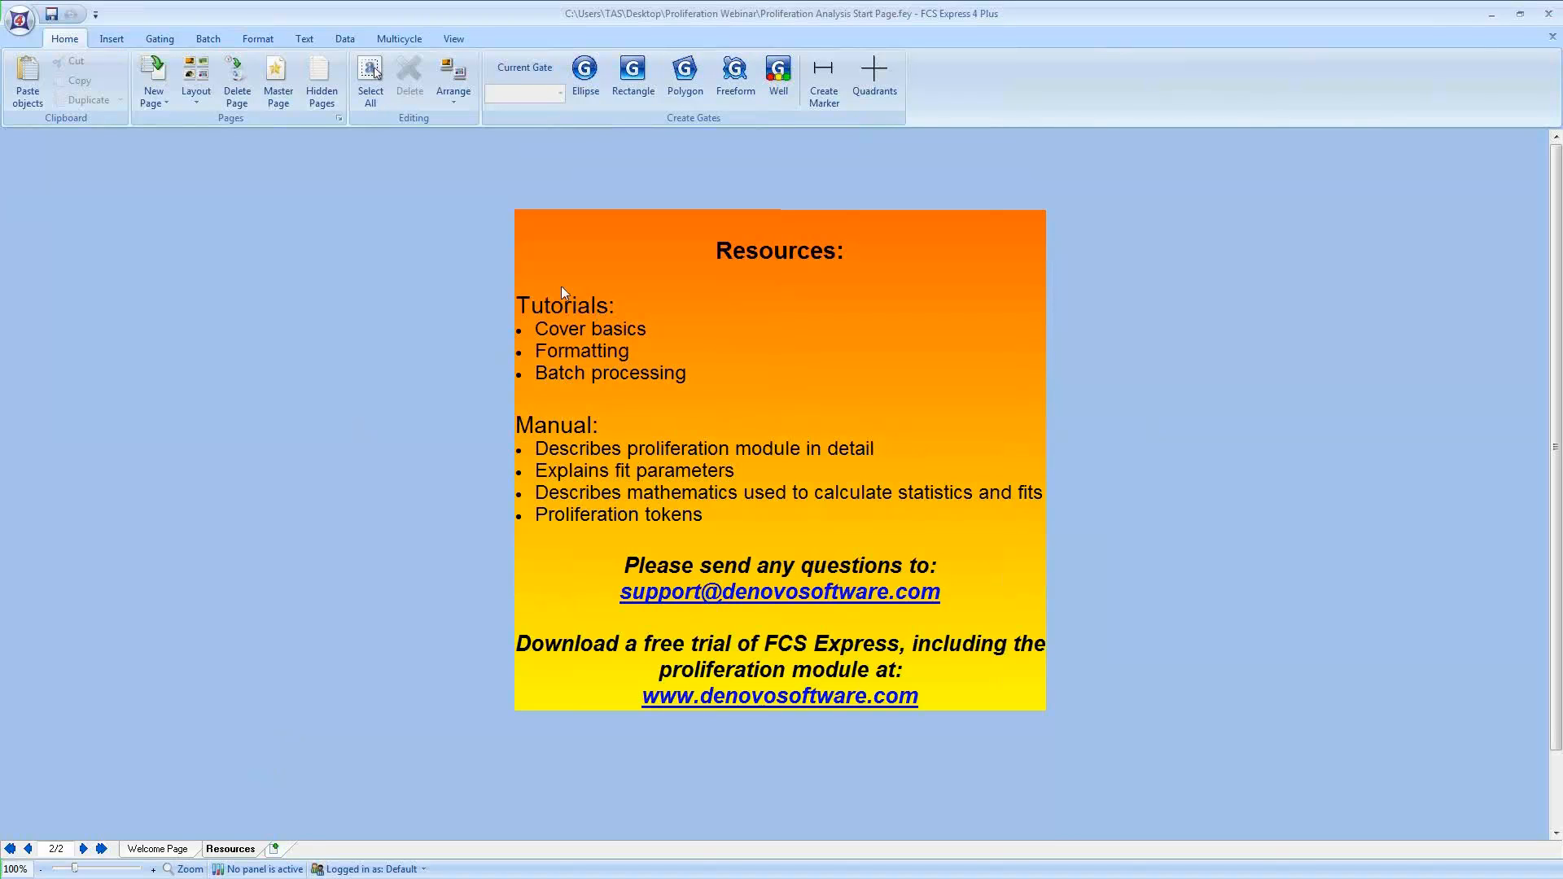
click(20, 20)
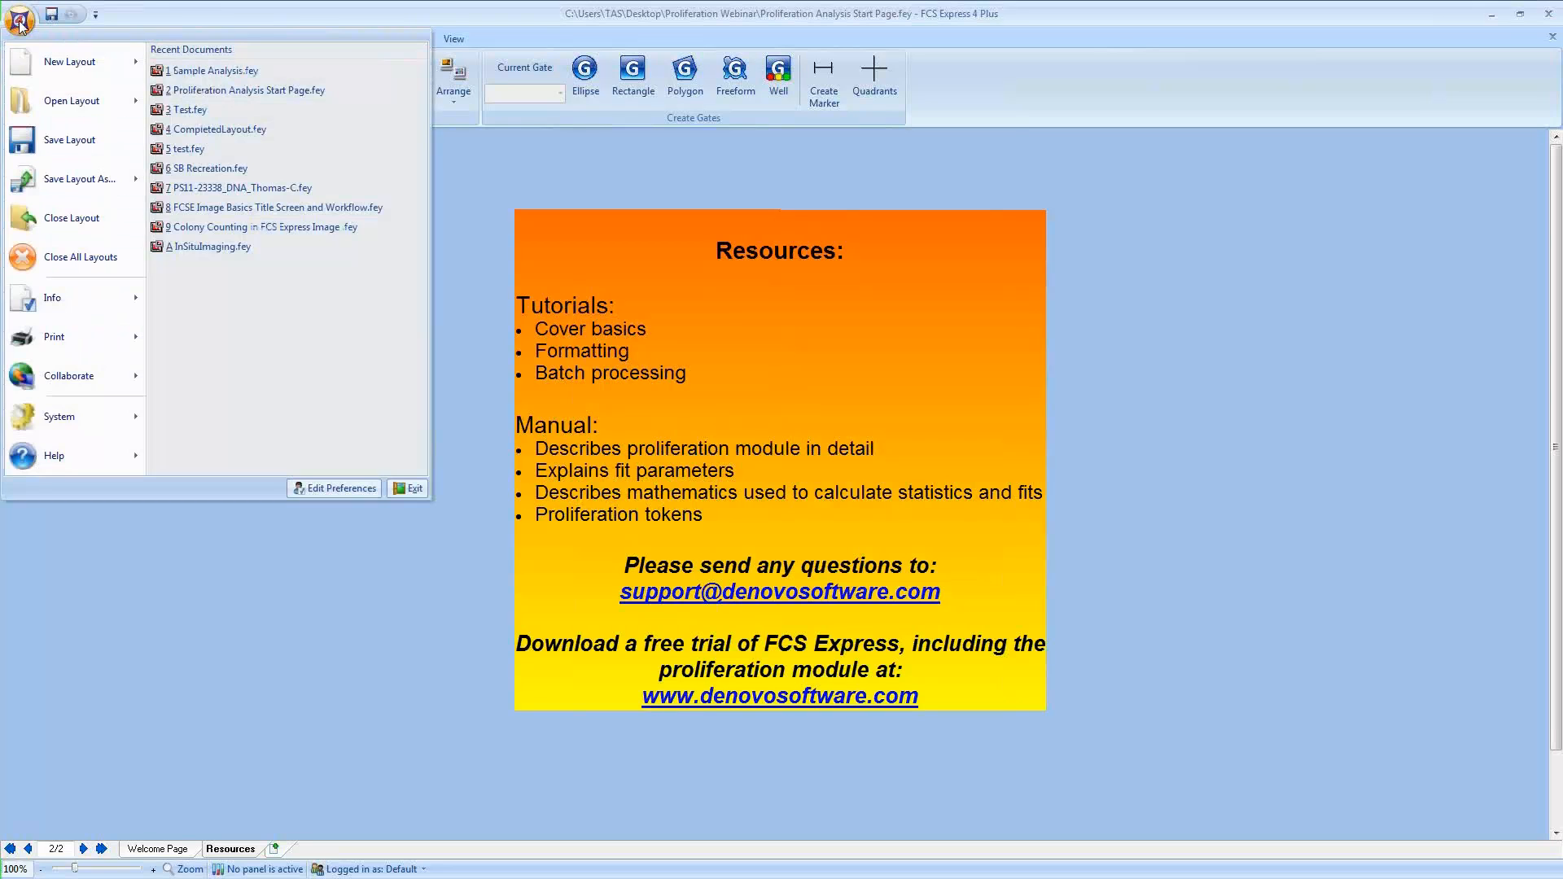
mouse_move(105, 449)
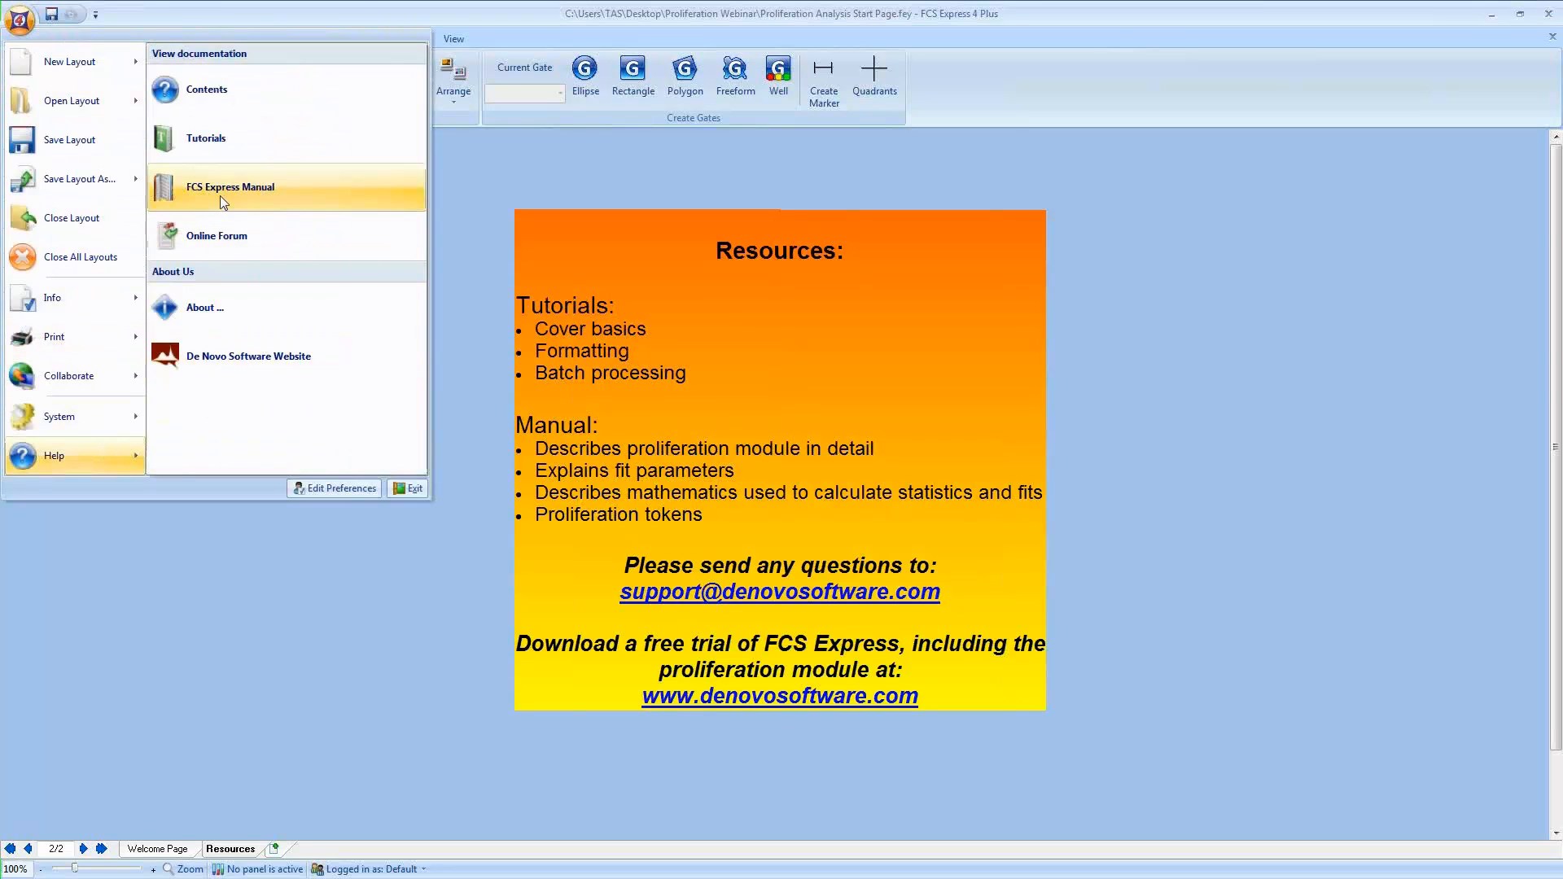
click(212, 149)
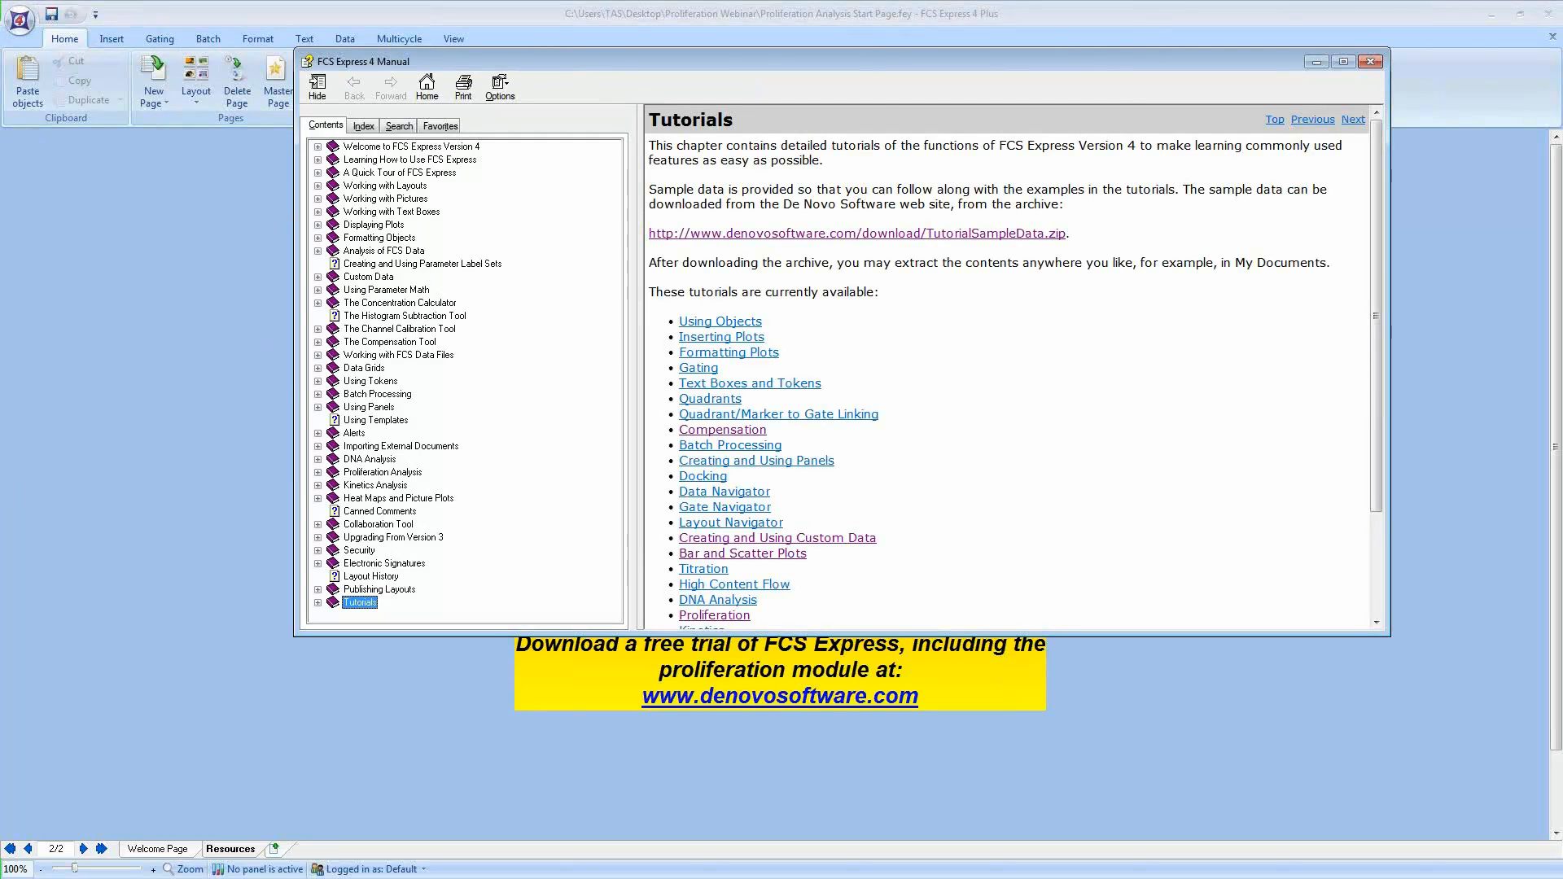
Step: Bring the manual forward and open the Proliferation tutorial to read its introduction and layout notes
key(alt+Tab)
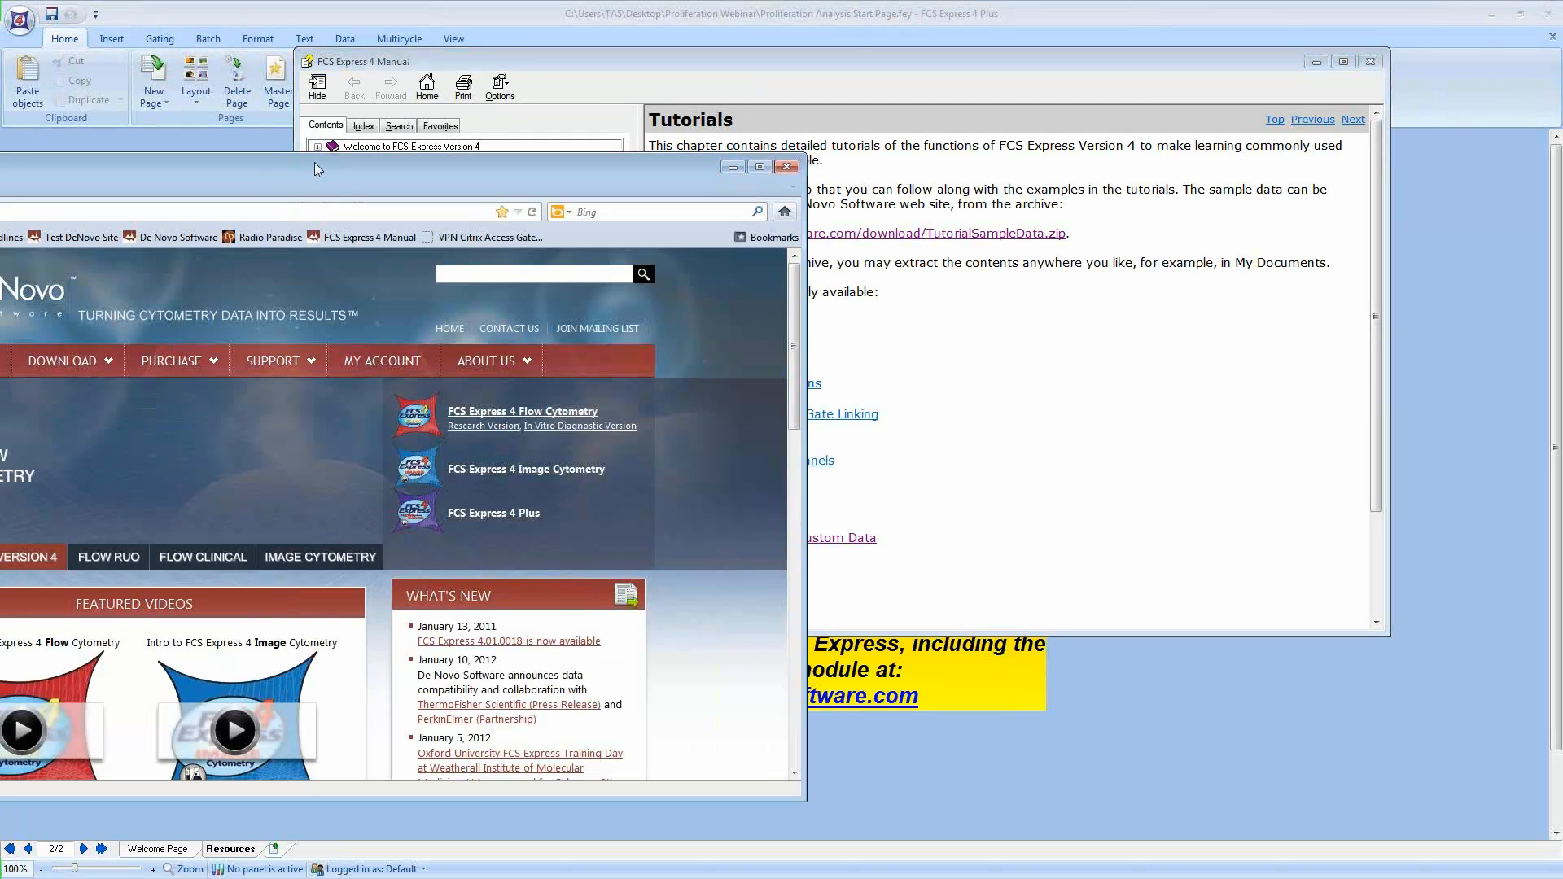
drag(322, 167, 436, 156)
mouse_move(383, 354)
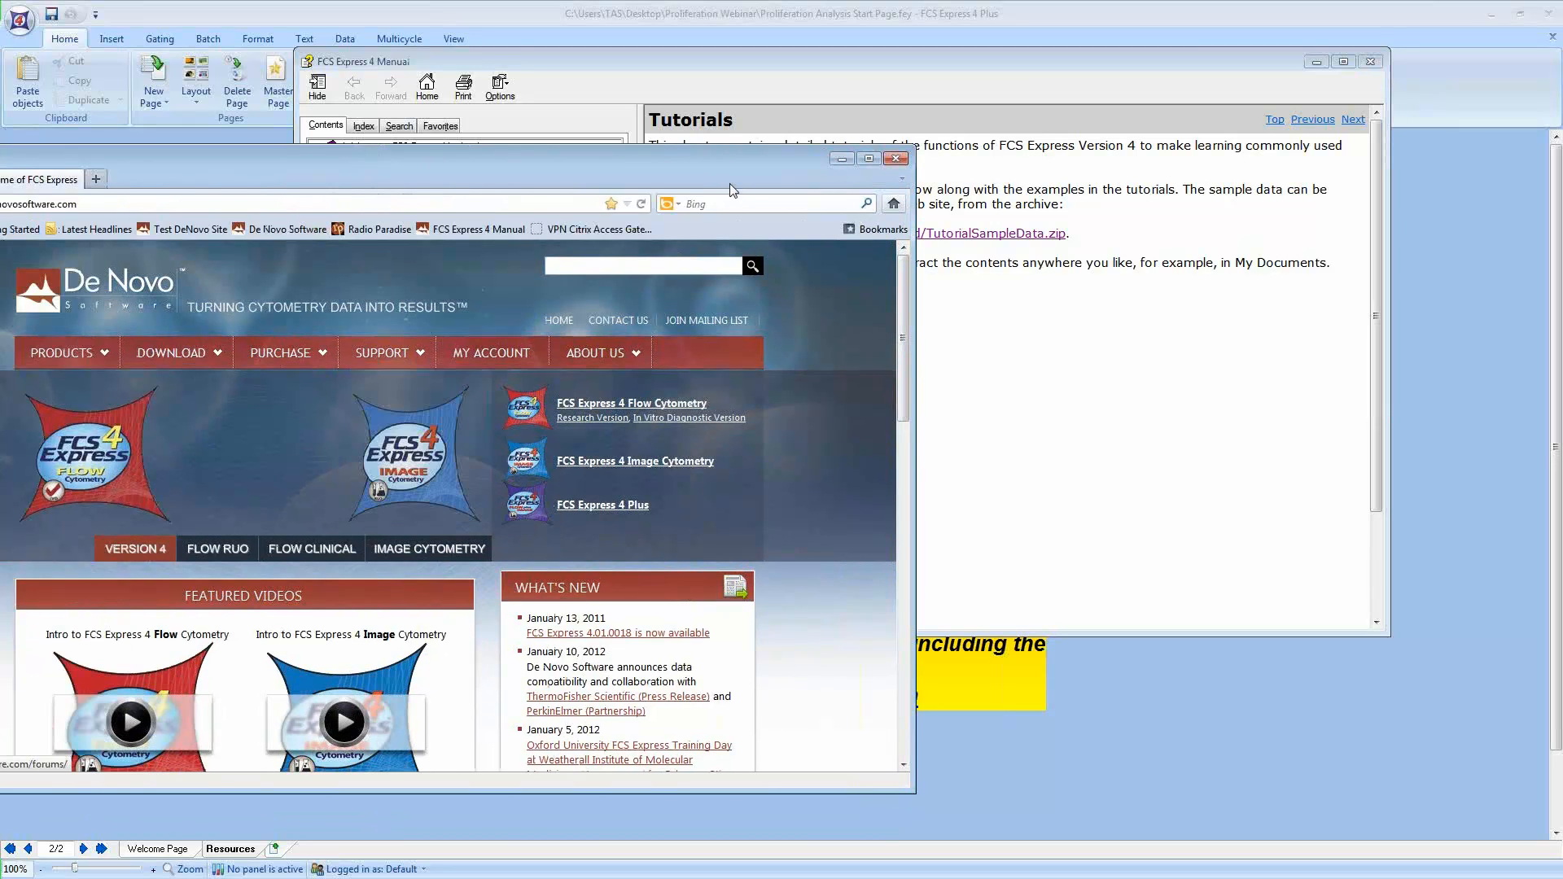
click(846, 84)
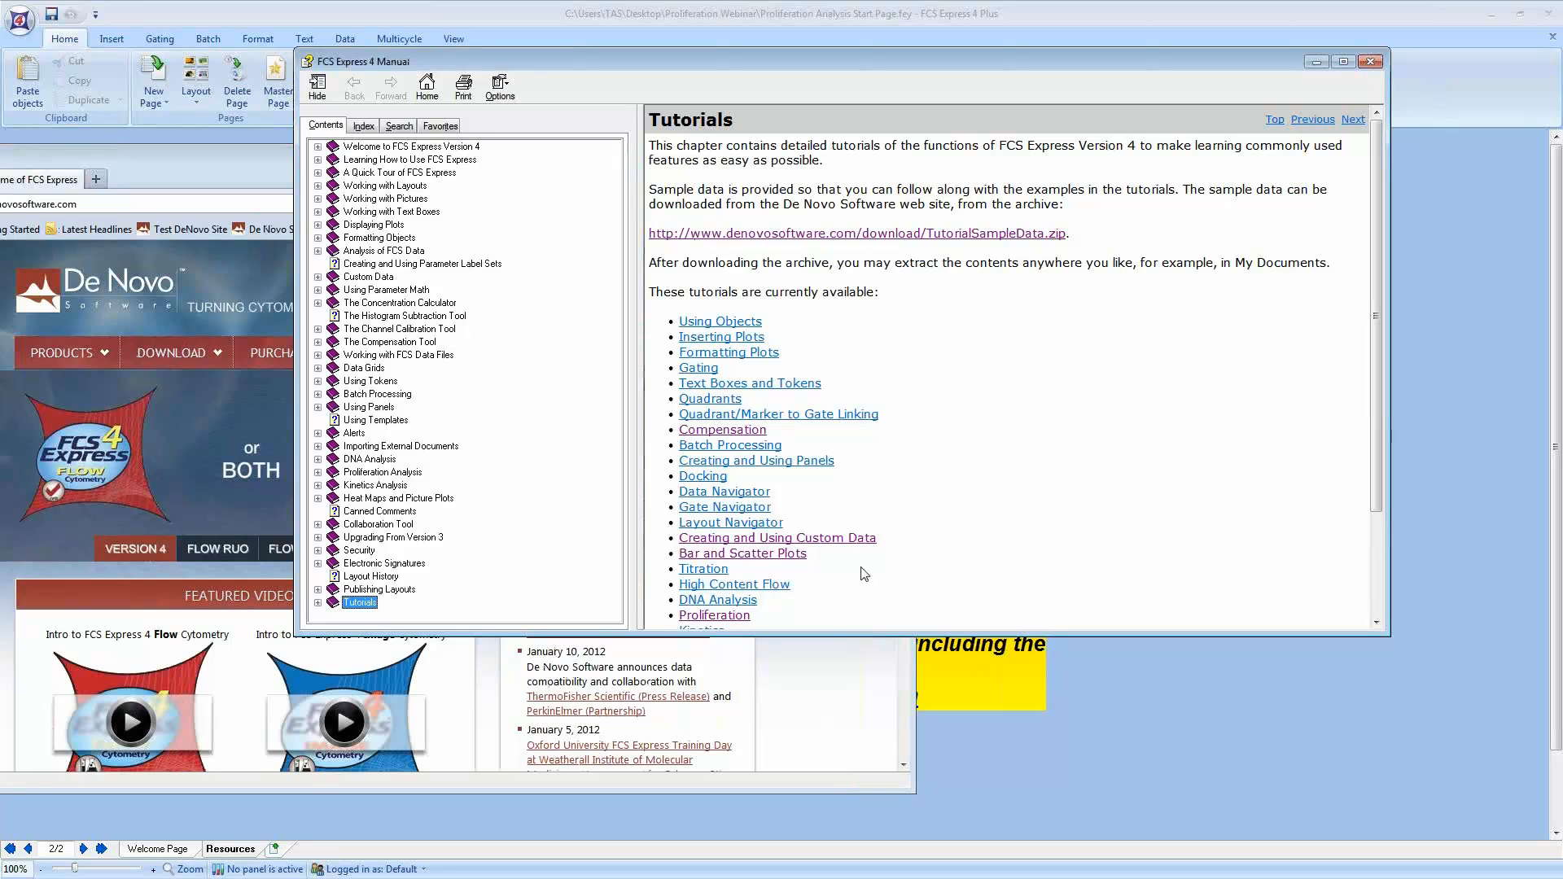
click(713, 617)
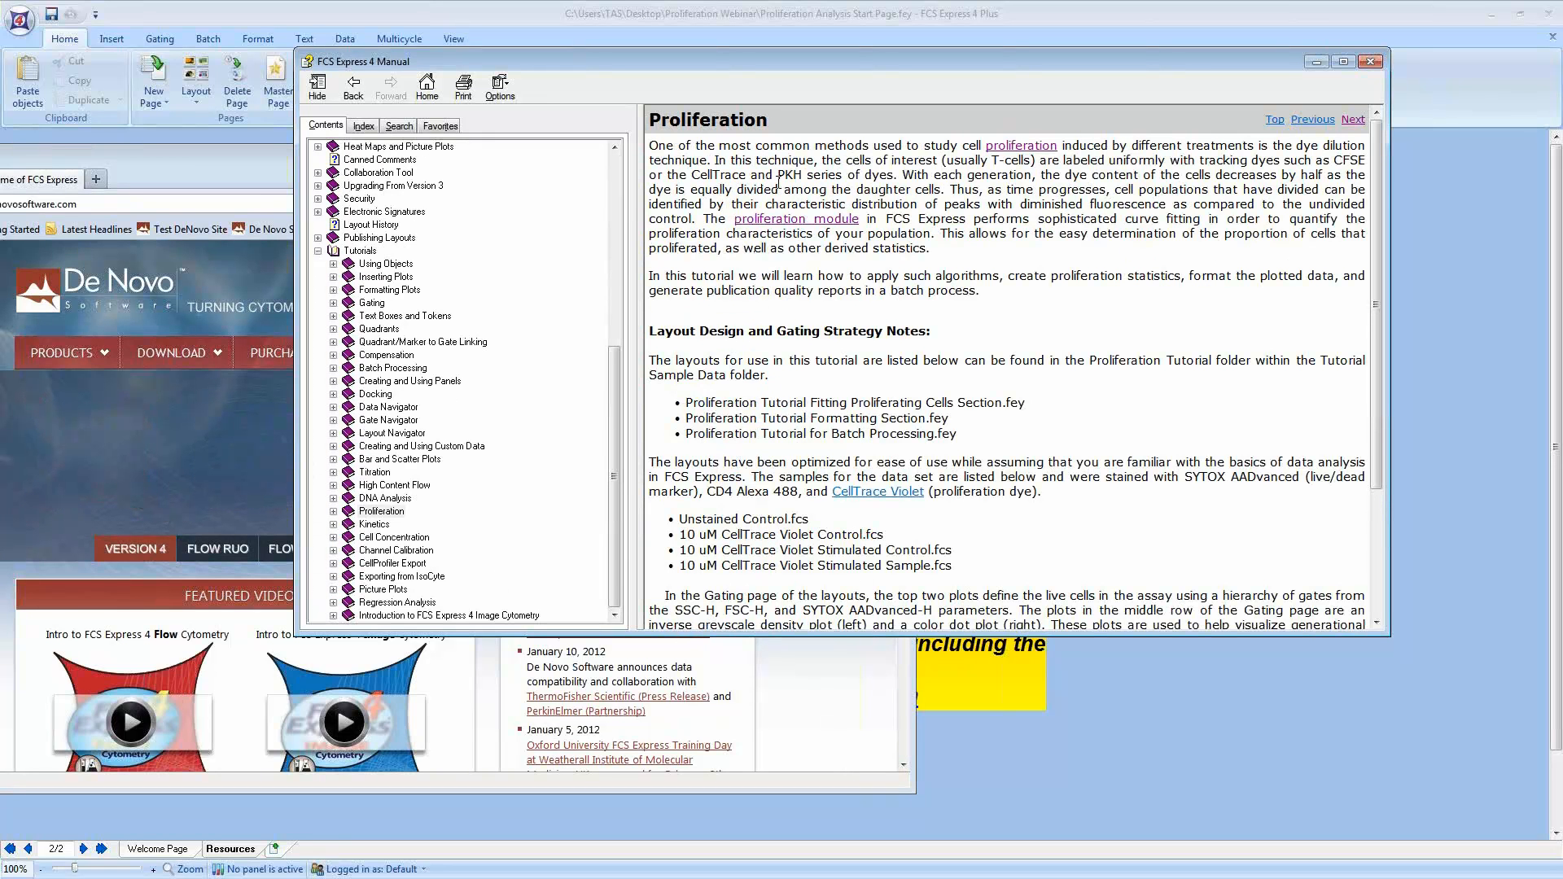
drag(696, 147, 896, 291)
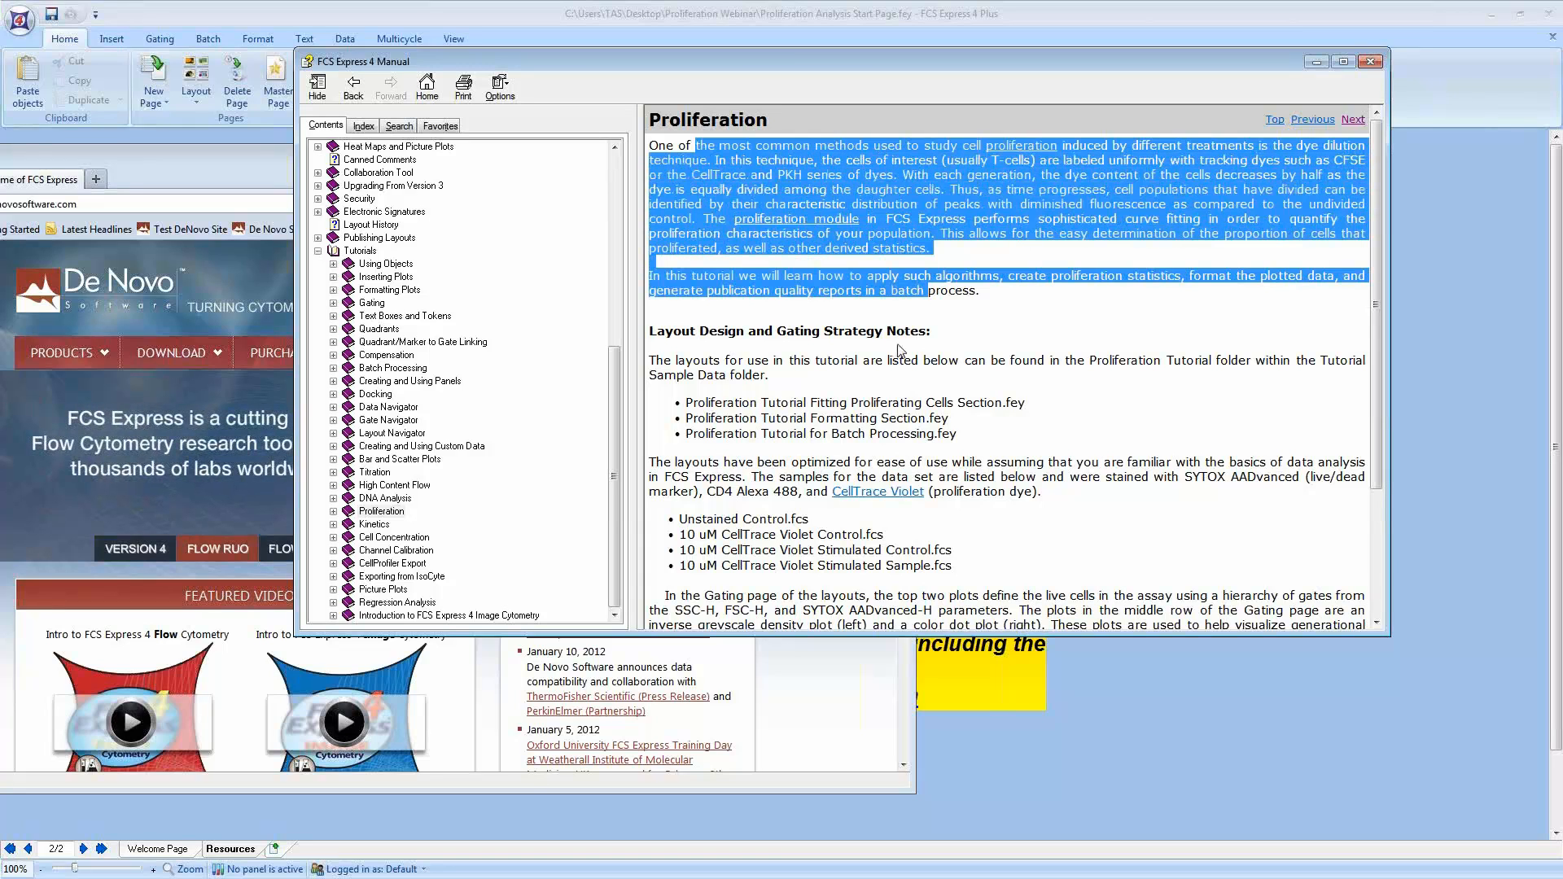
click(922, 326)
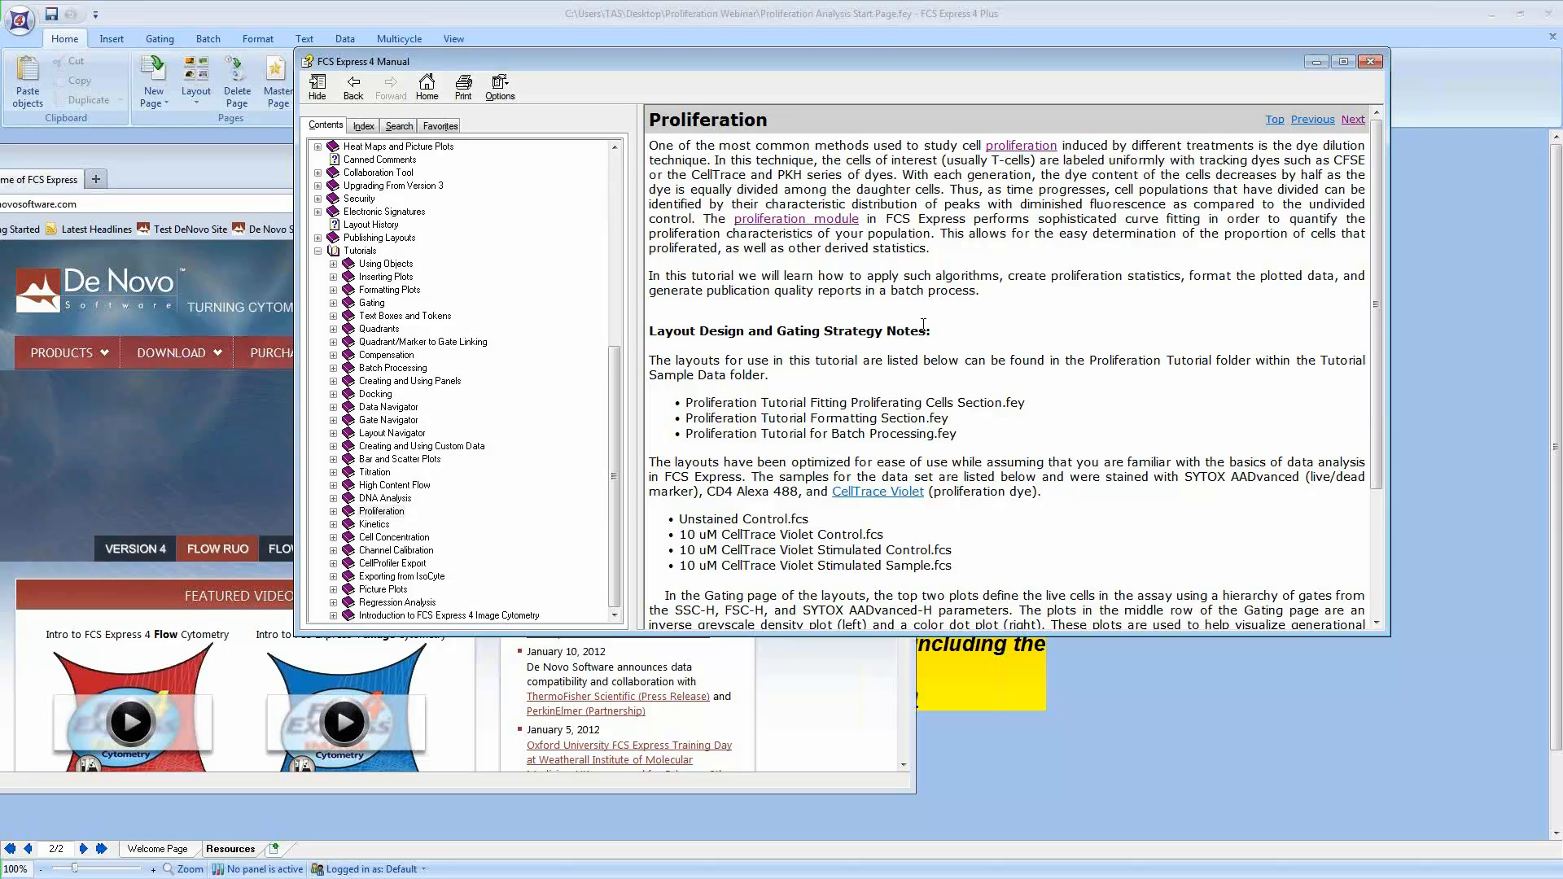
scroll(923, 324, down, 5)
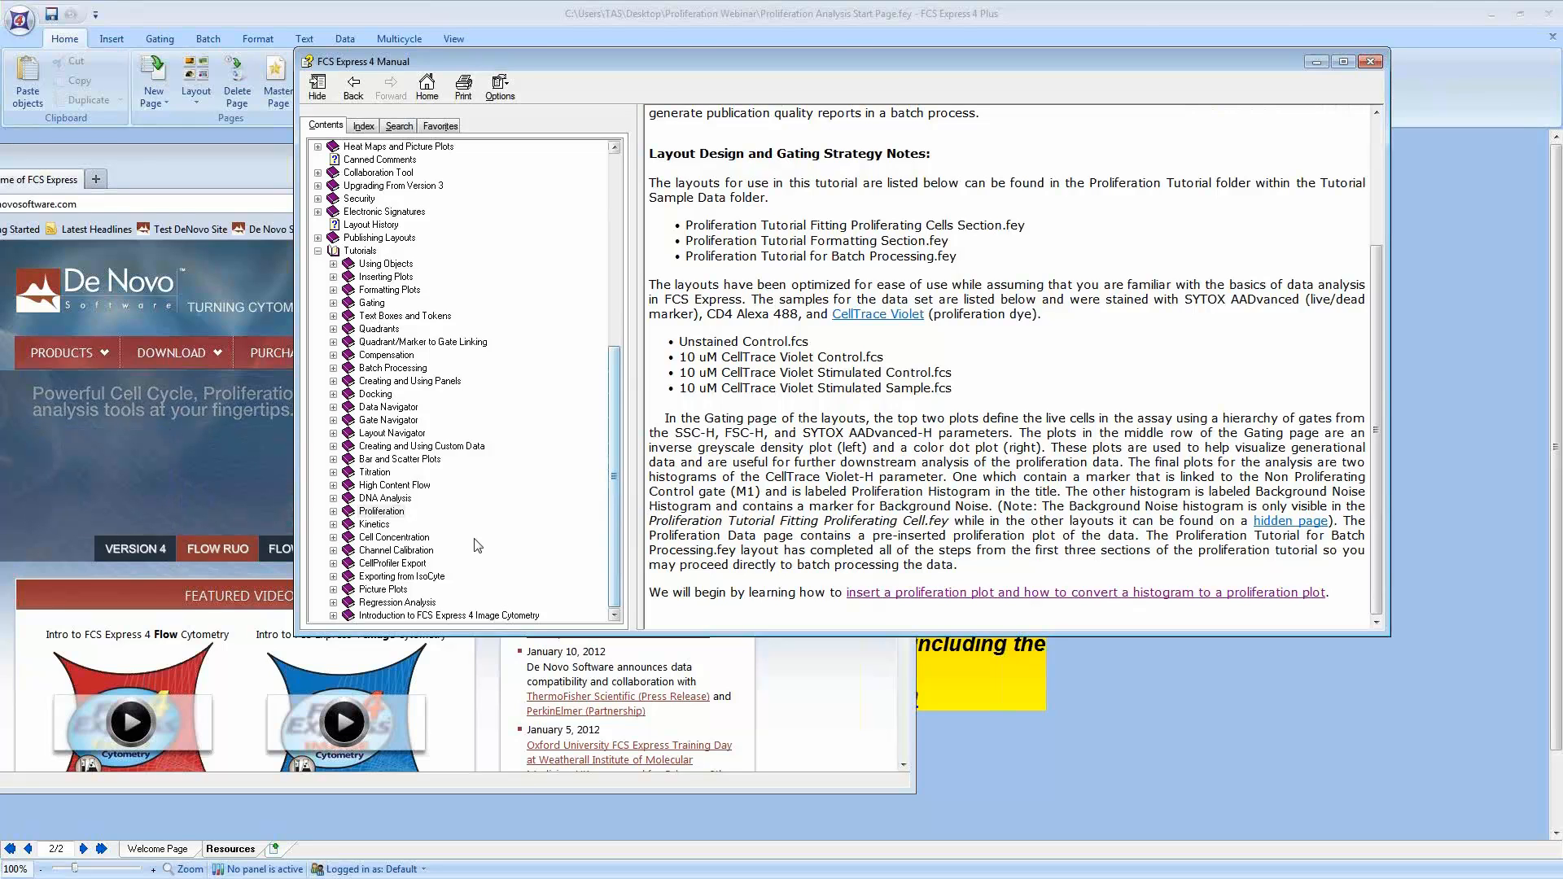
Step: Browse the Proliferation tutorial sections on inserting, fitting, formatting and batch processing proliferation data
click(333, 513)
click(412, 524)
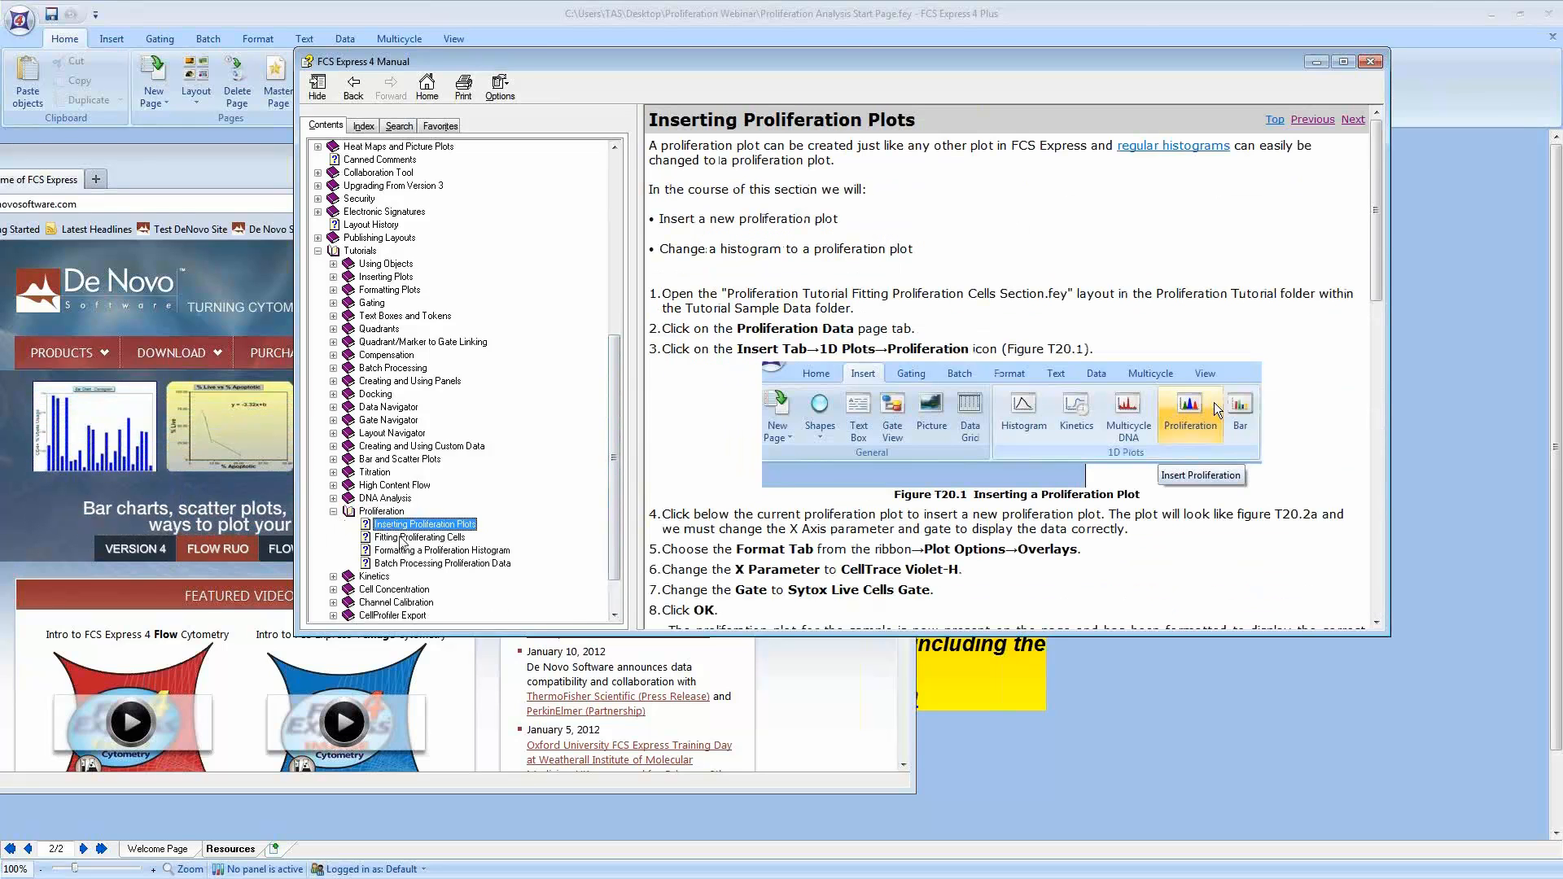
click(404, 538)
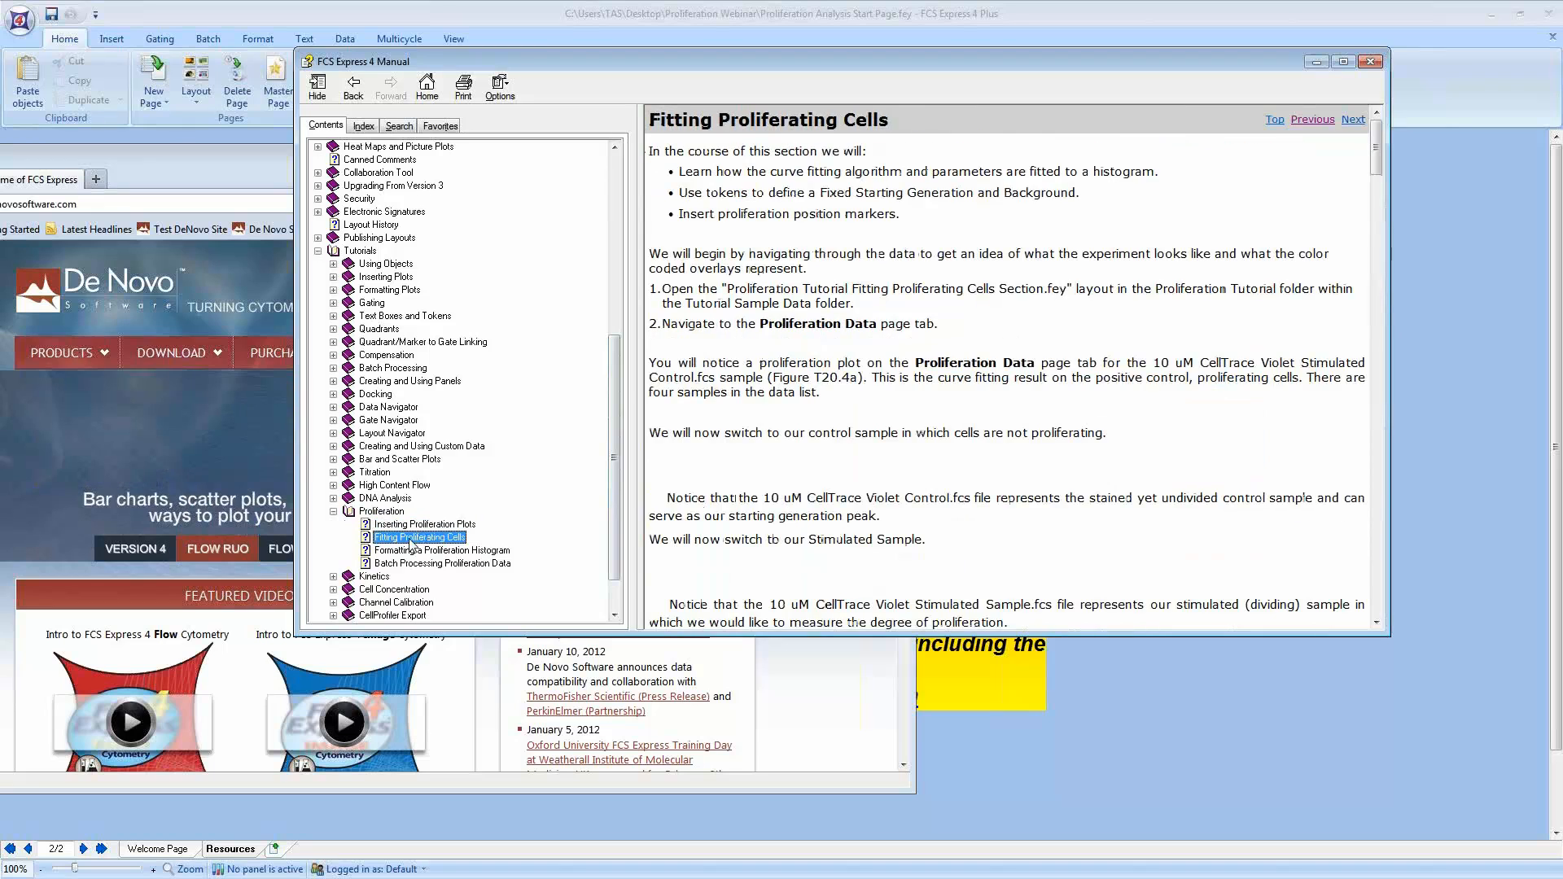
click(427, 551)
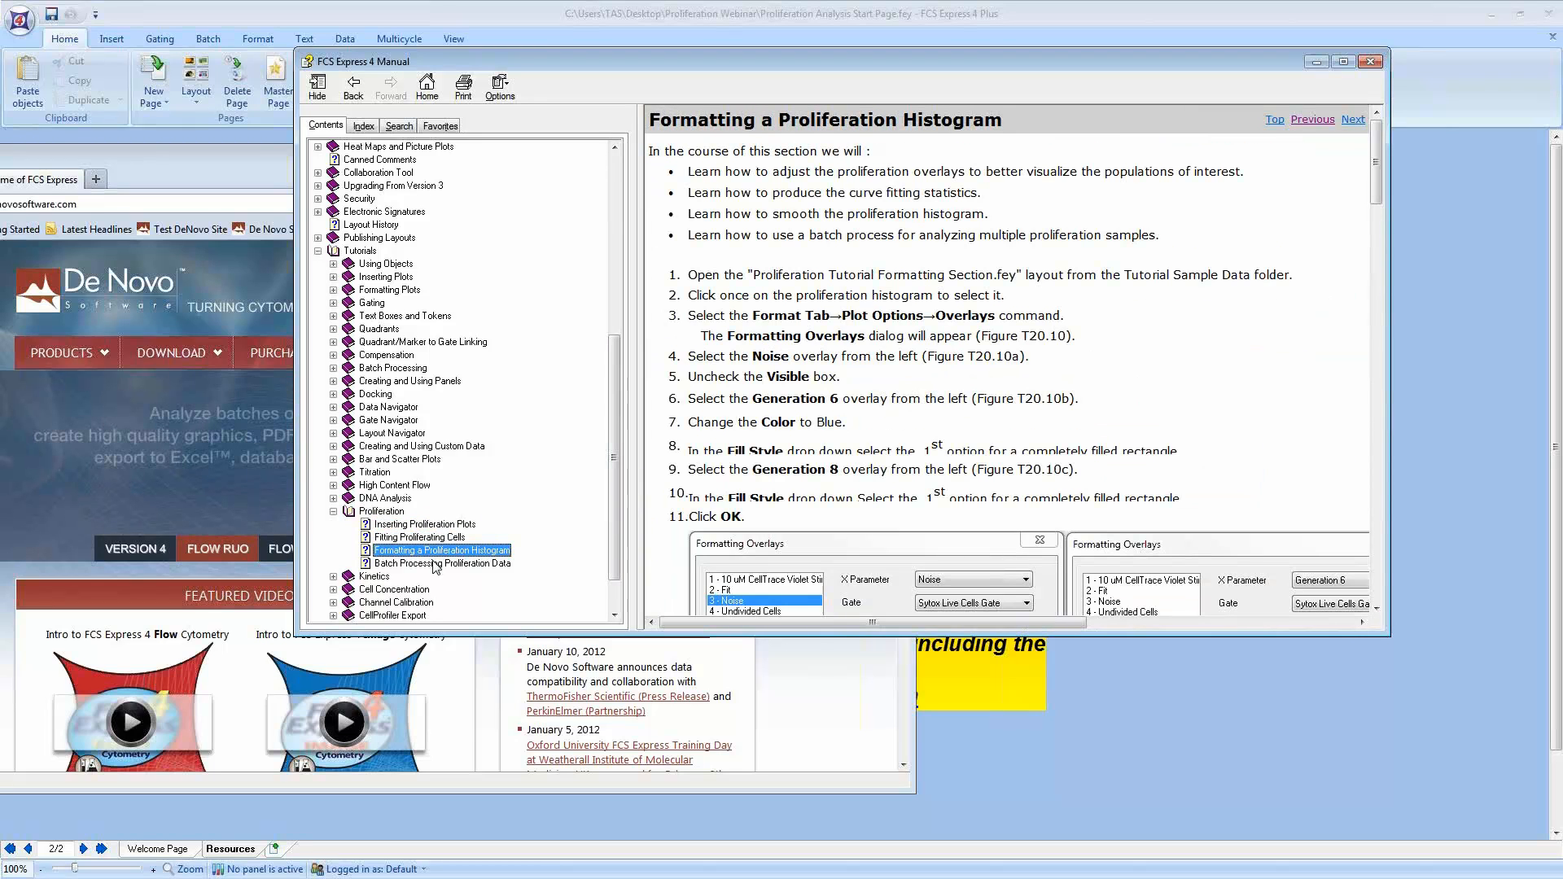
click(433, 563)
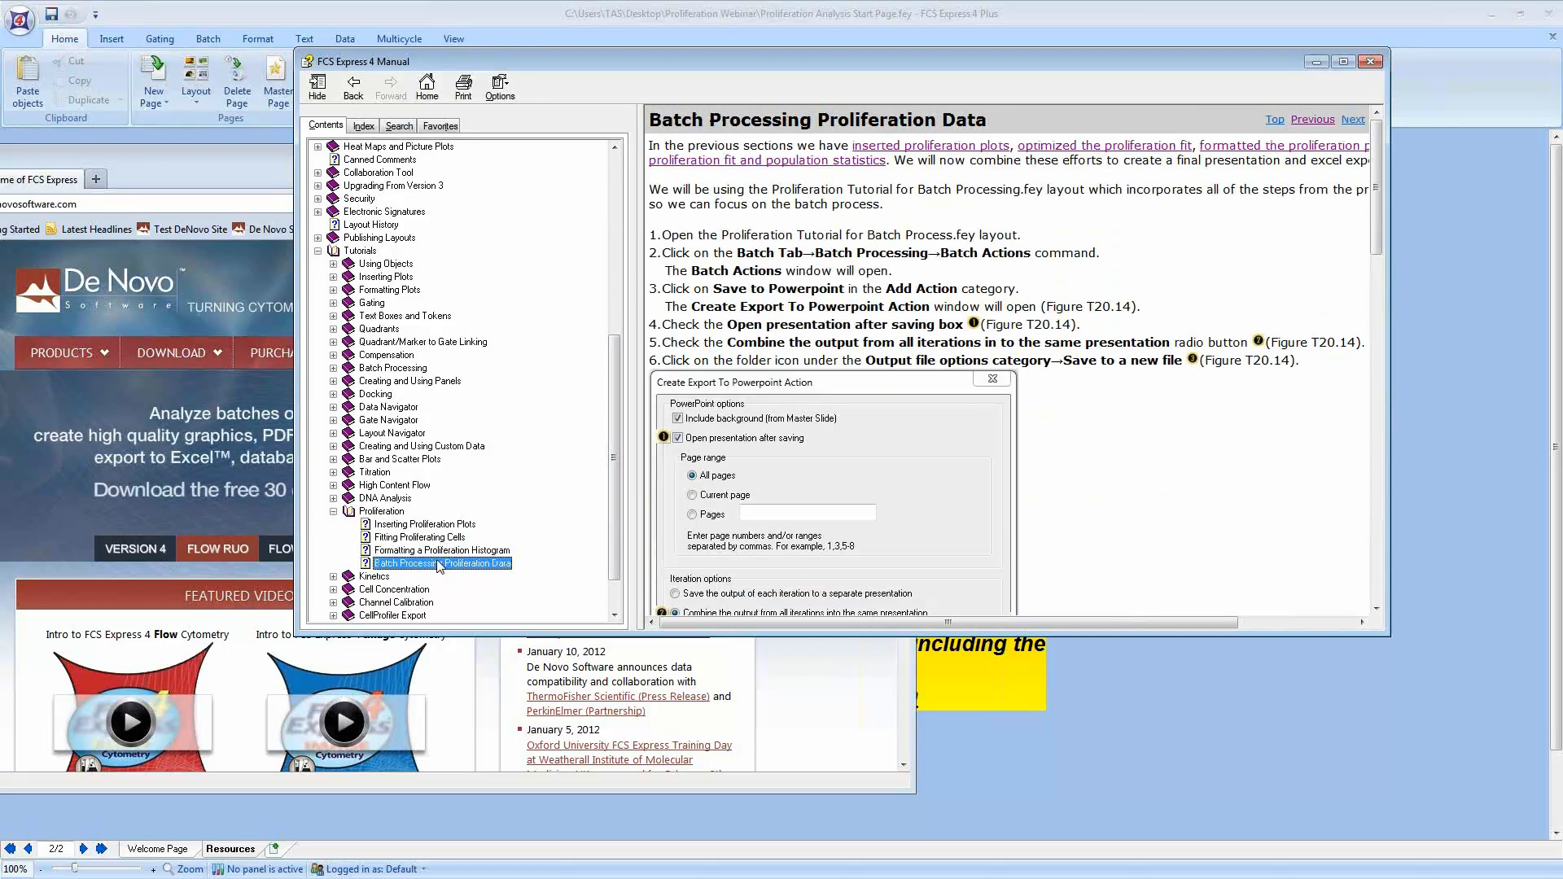
click(318, 250)
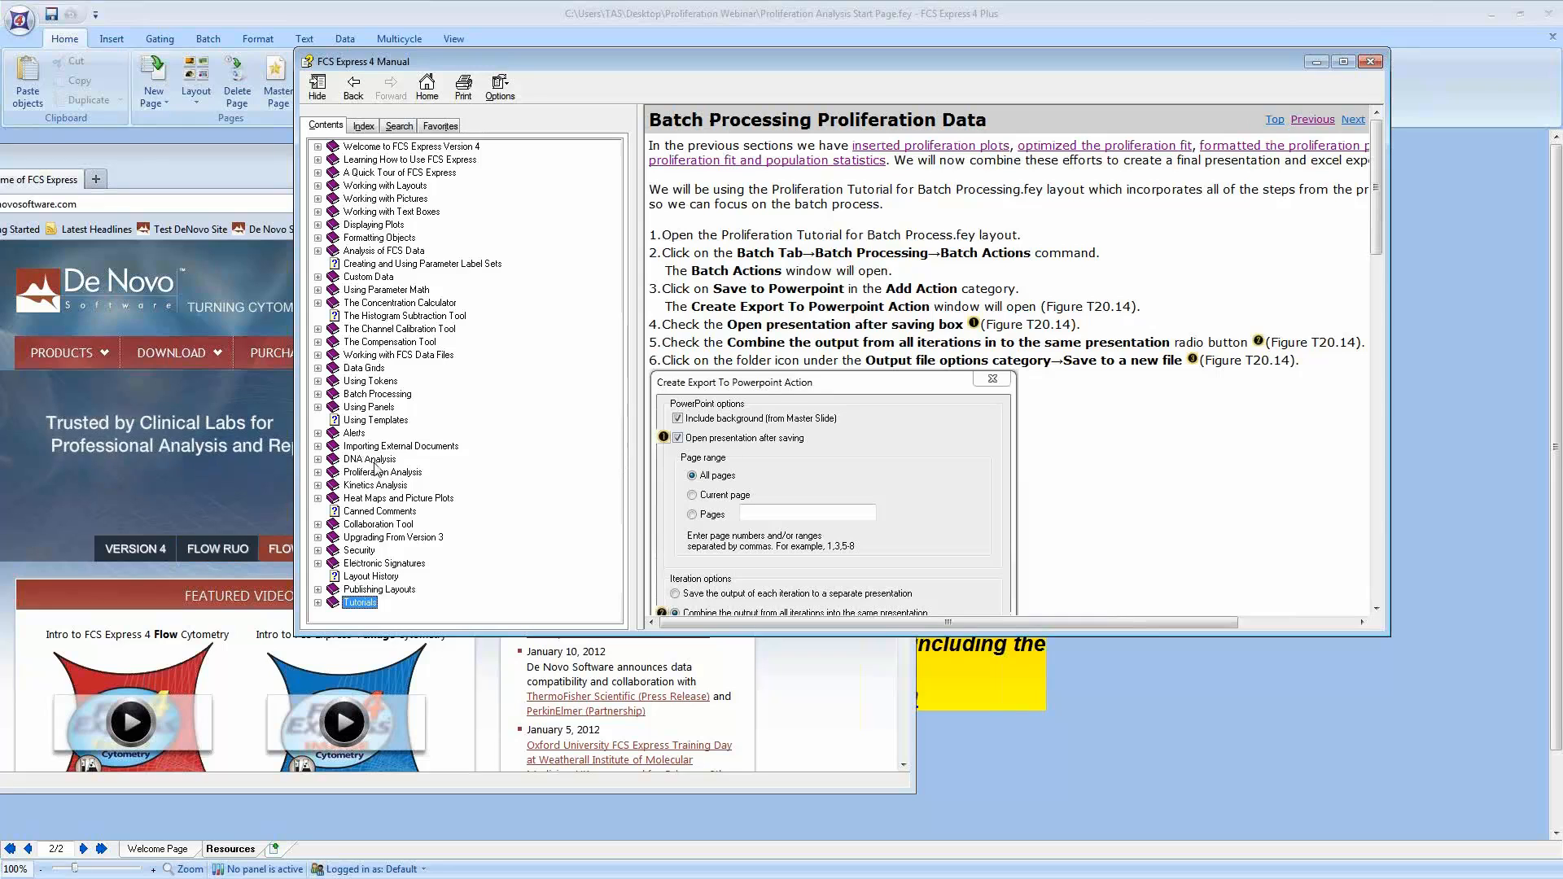
Step: Browse the manual's Proliferation Analysis chapter, including the add-on, fit parameters, position markers and statistics topics
click(318, 472)
click(351, 474)
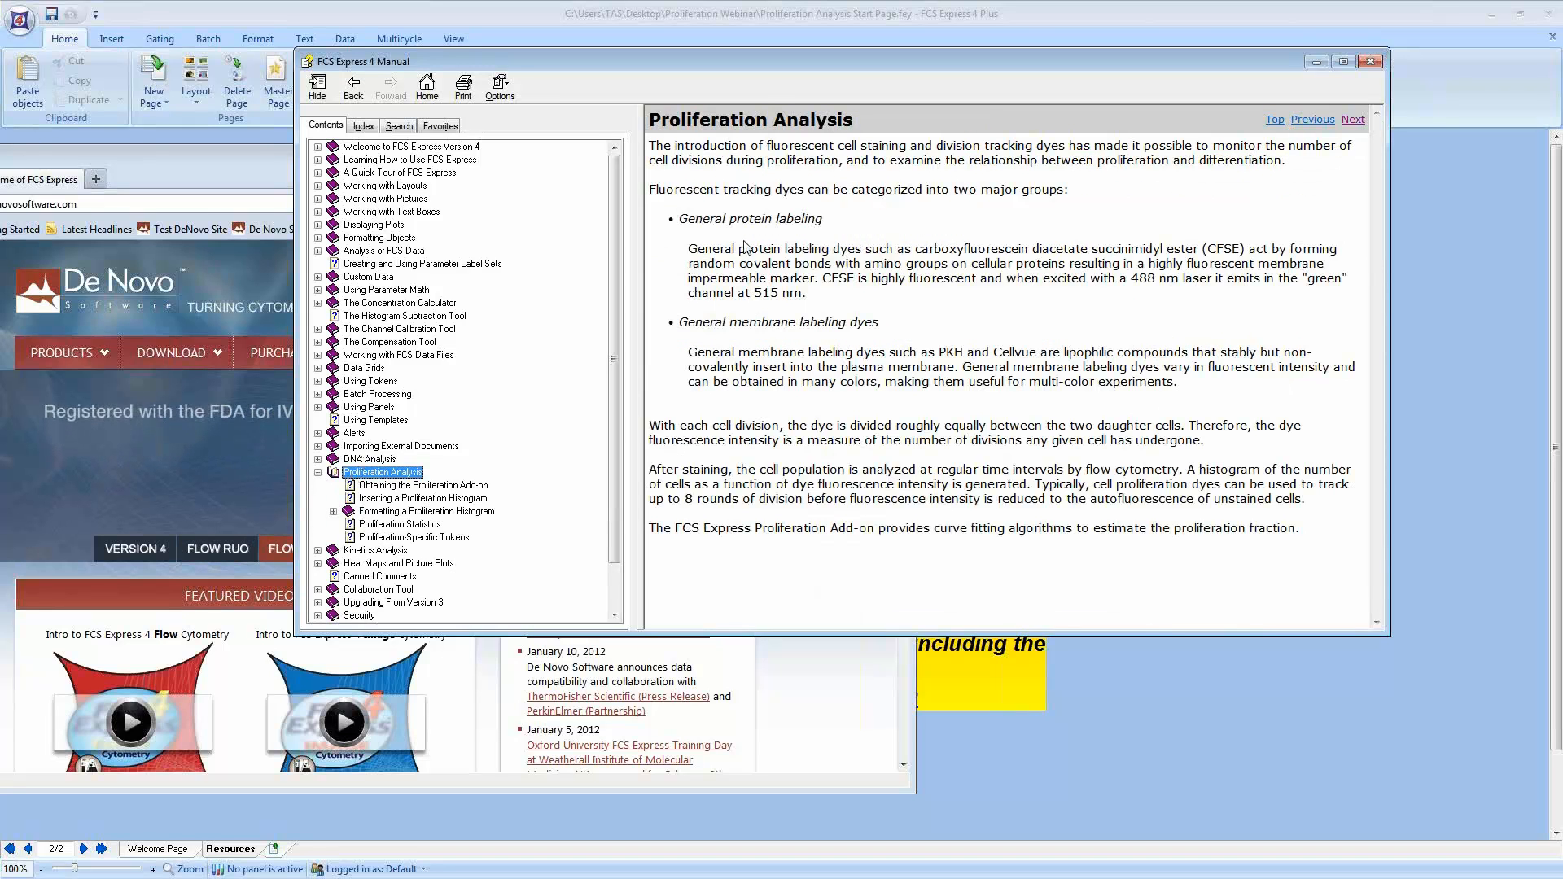
drag(711, 220, 724, 220)
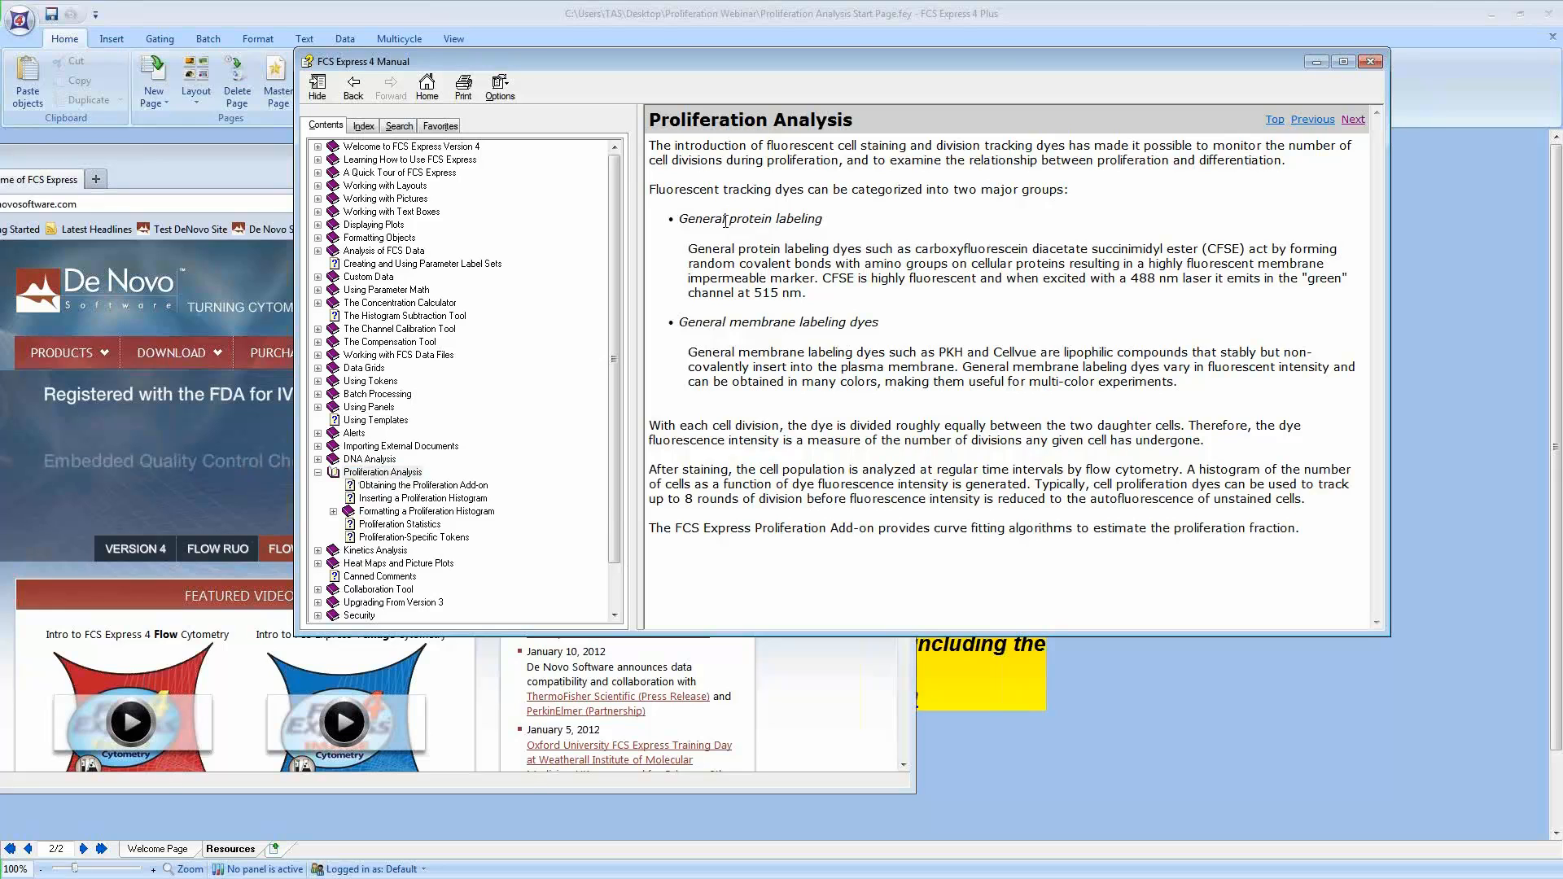
click(423, 485)
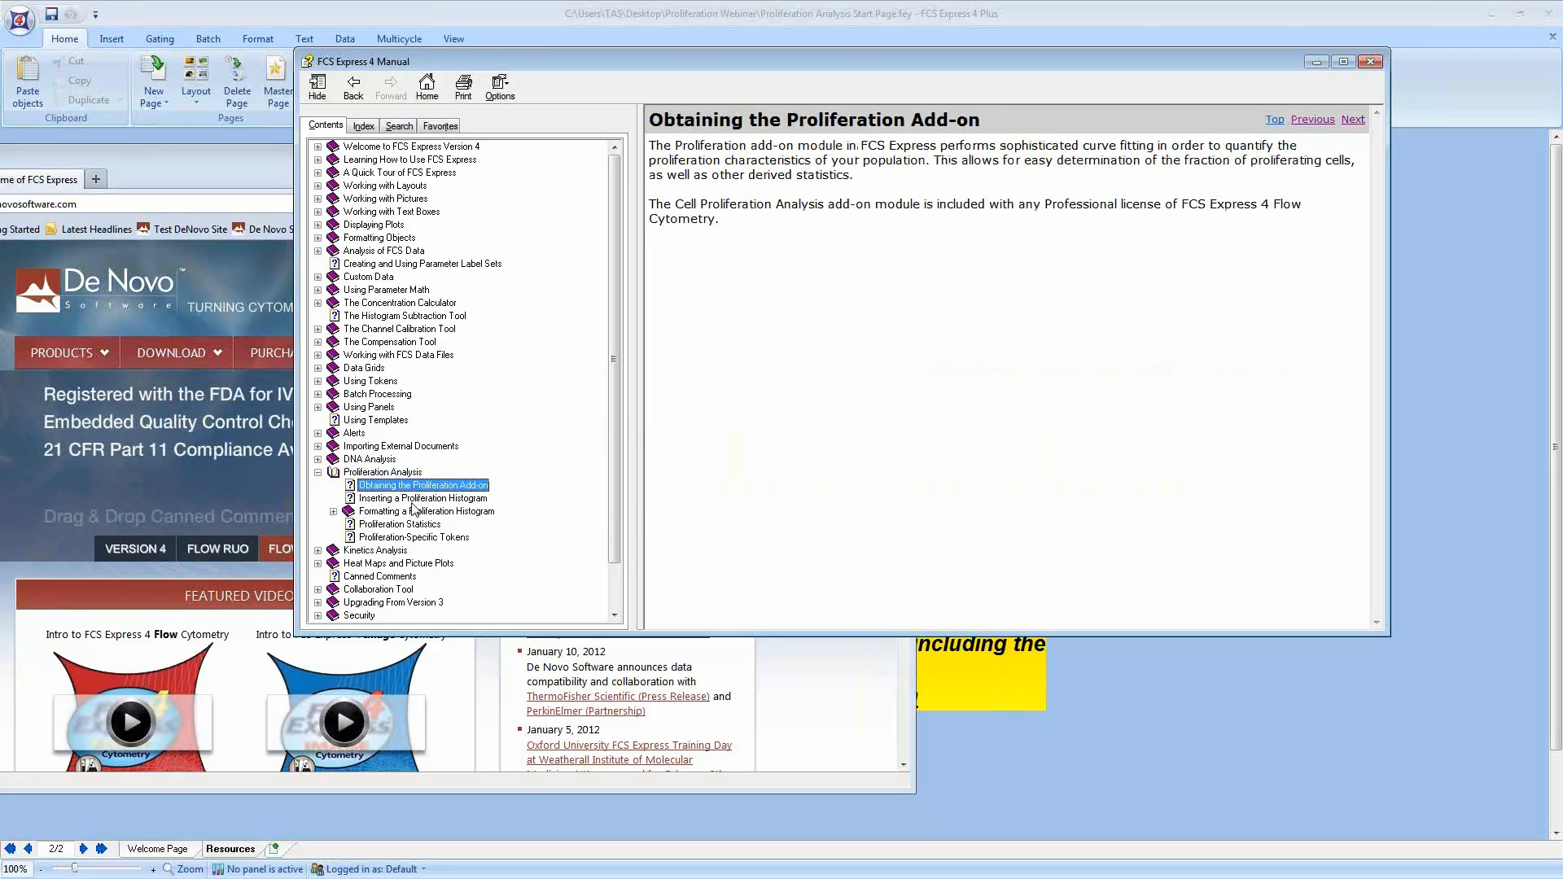
click(409, 498)
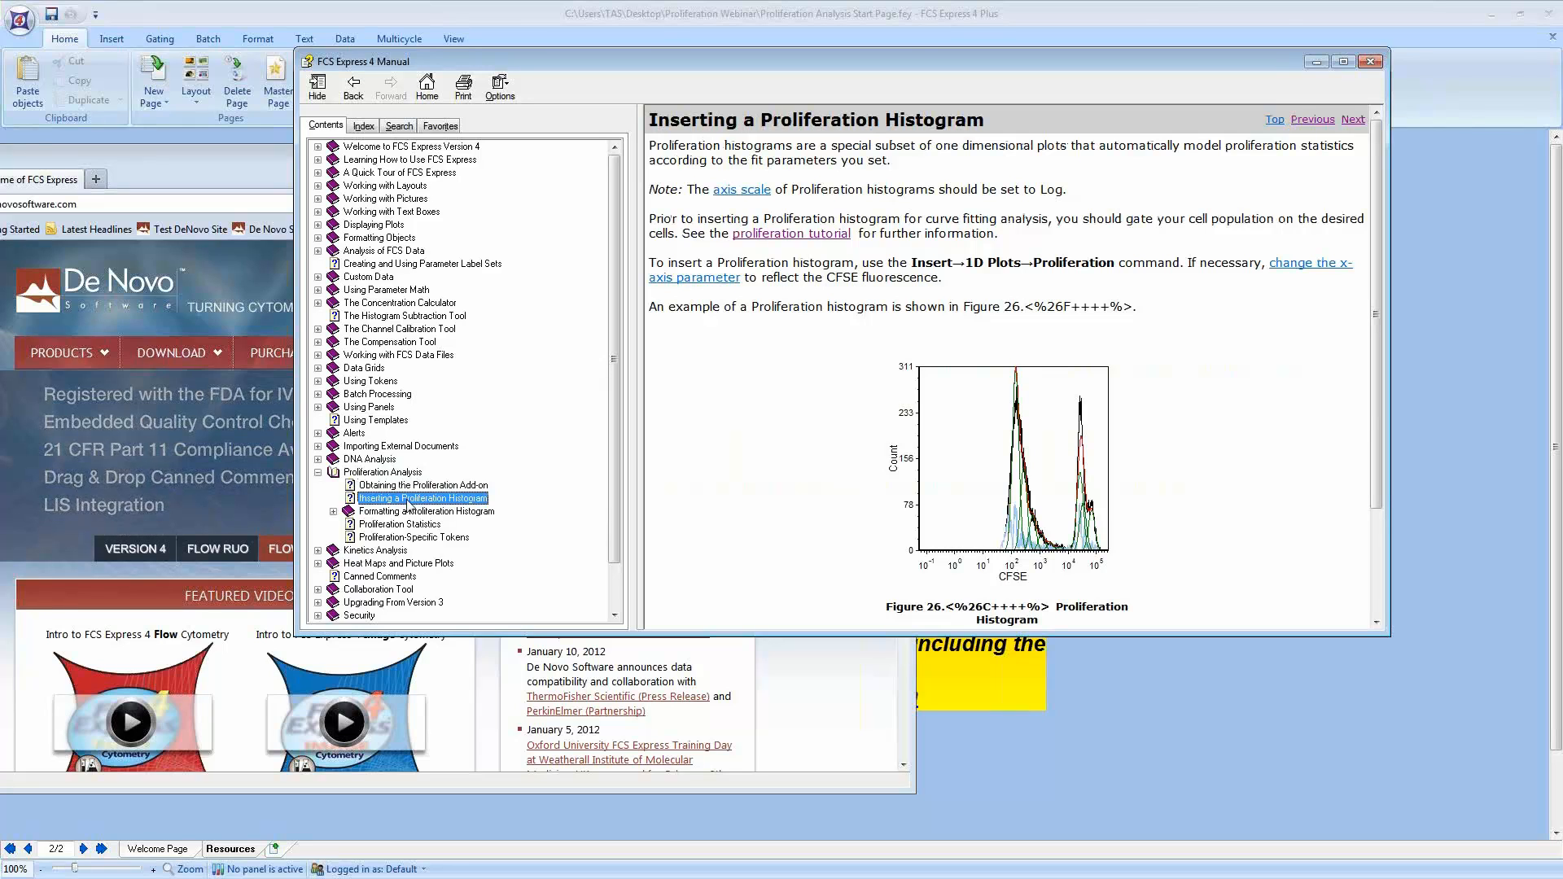
click(386, 512)
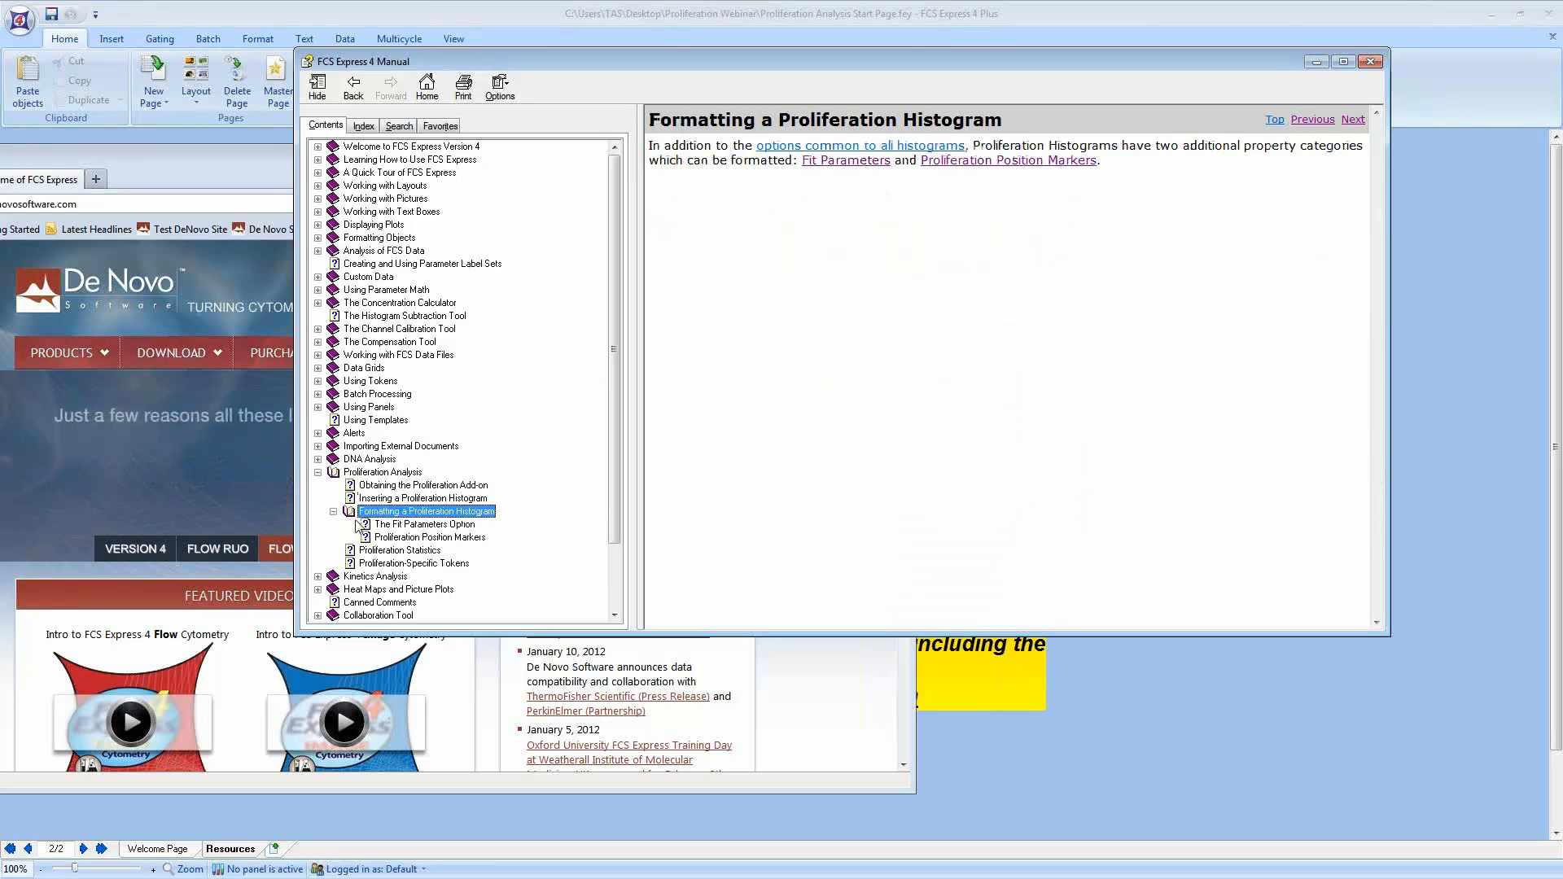
click(407, 525)
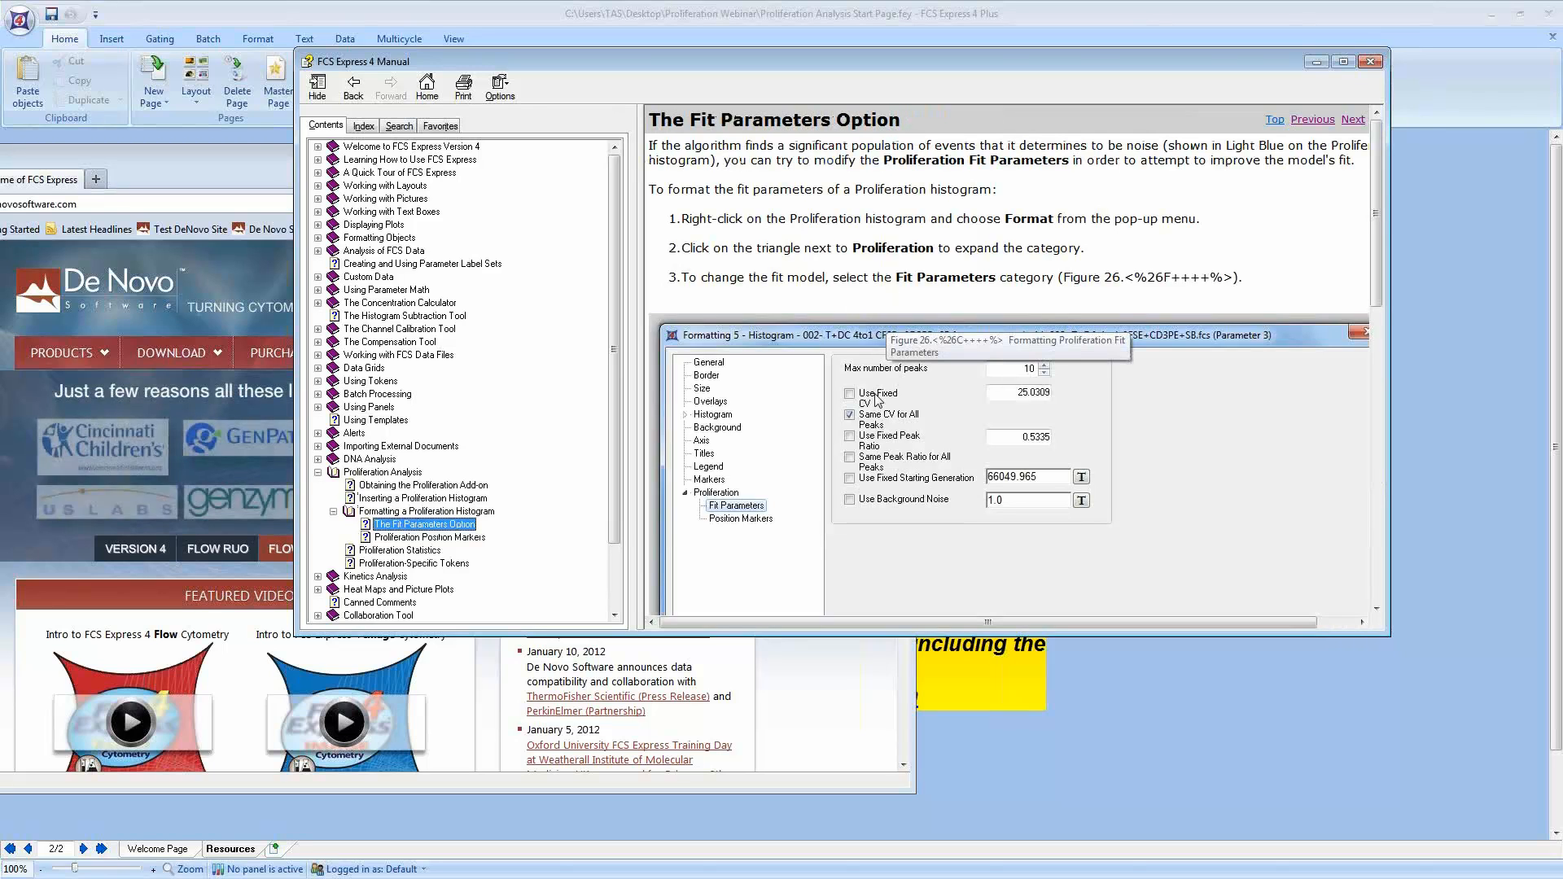
click(430, 537)
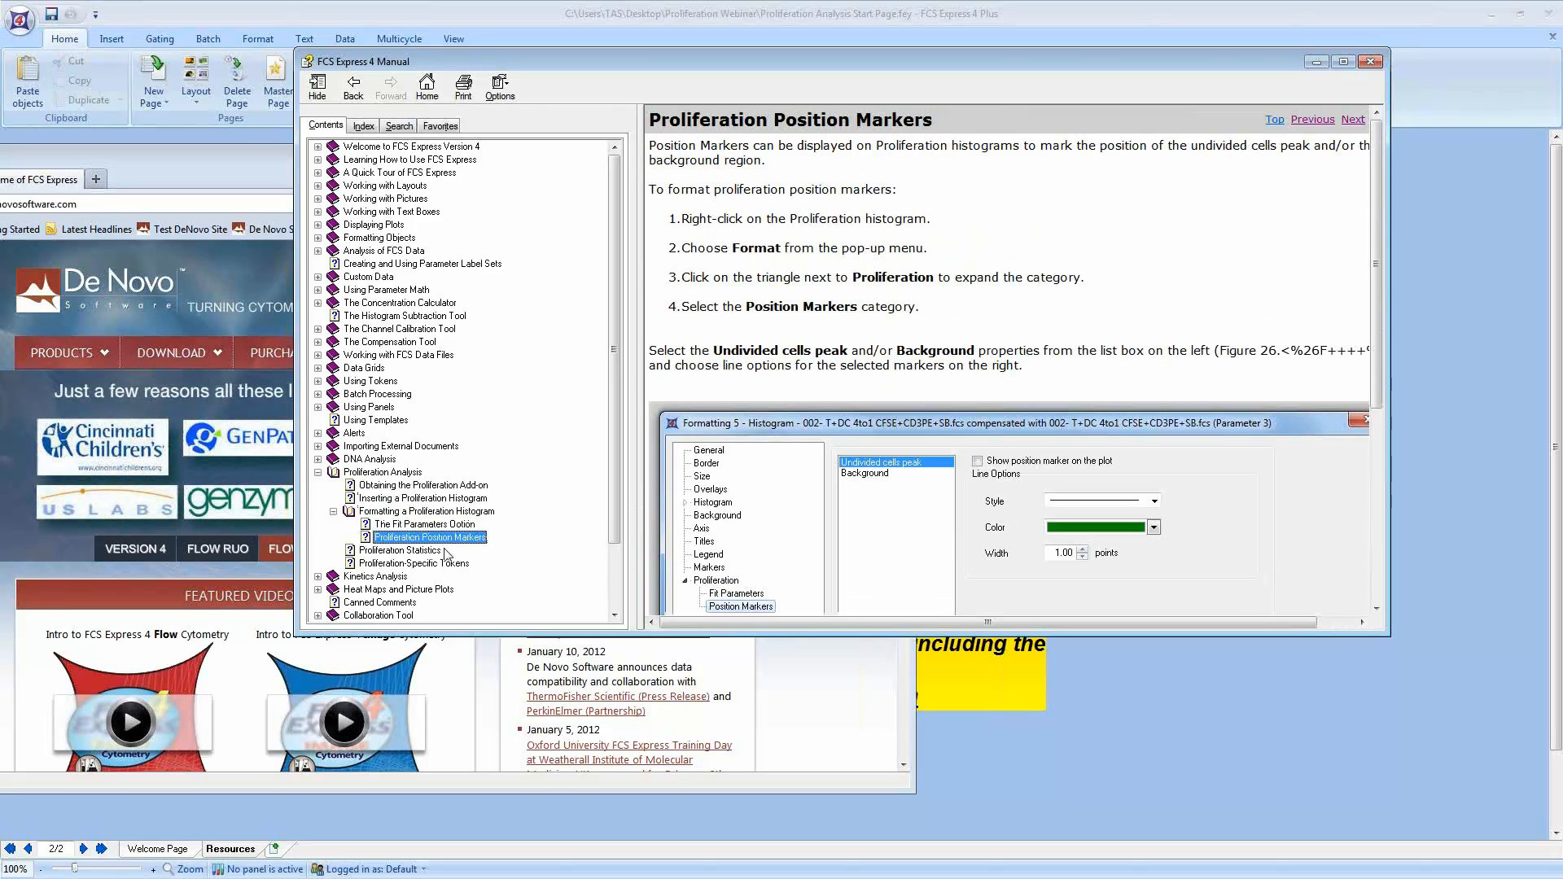
click(382, 552)
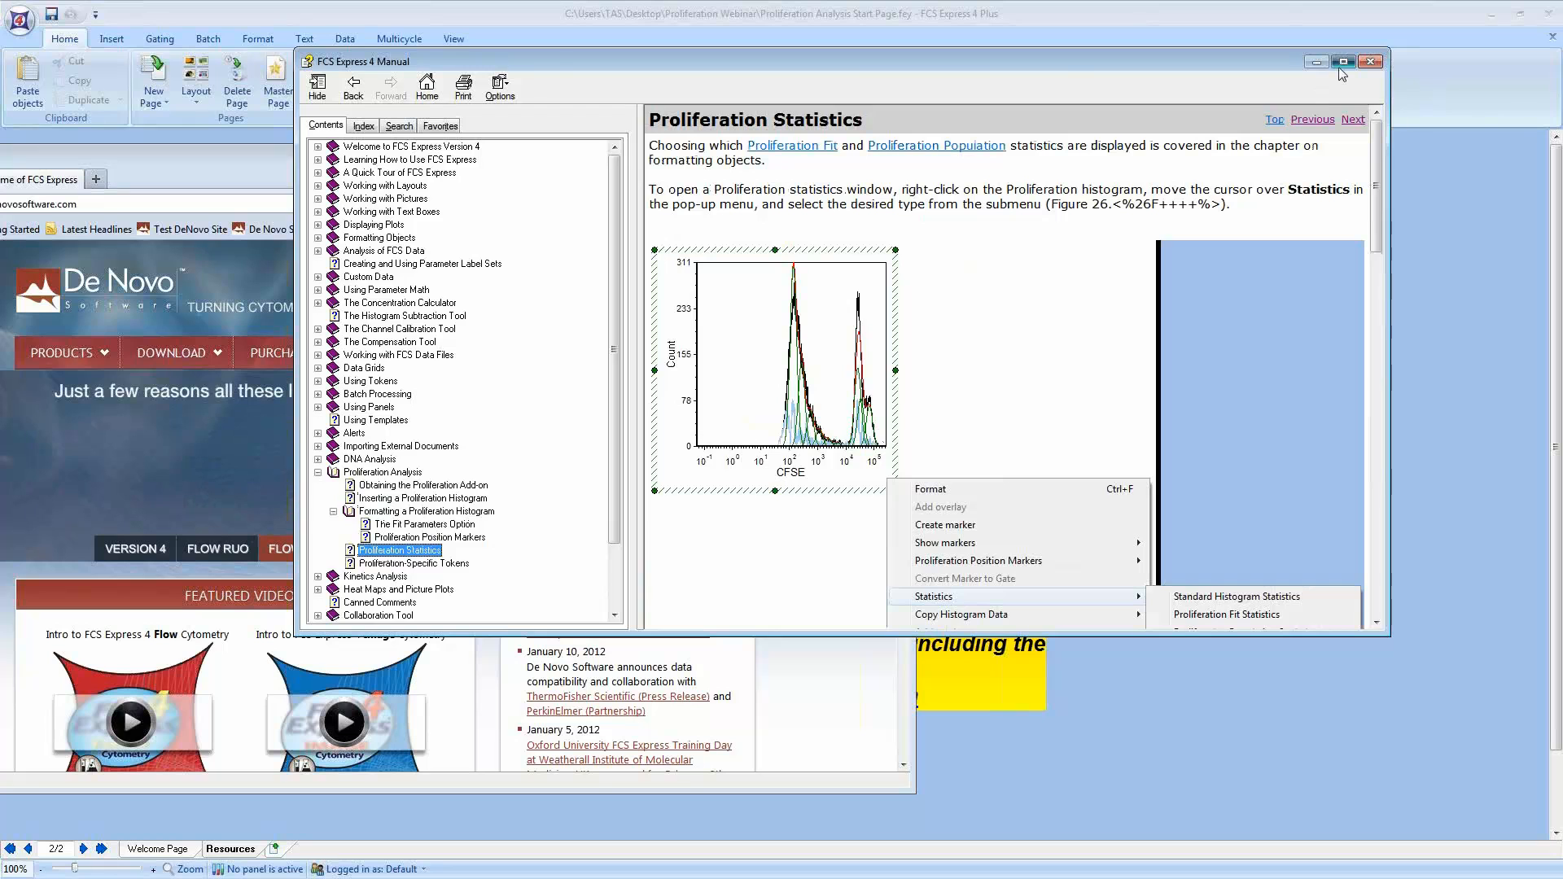
Step: Maximize the manual to read the Proliferation Statistics equations, close it and return to the Resources page
click(1340, 68)
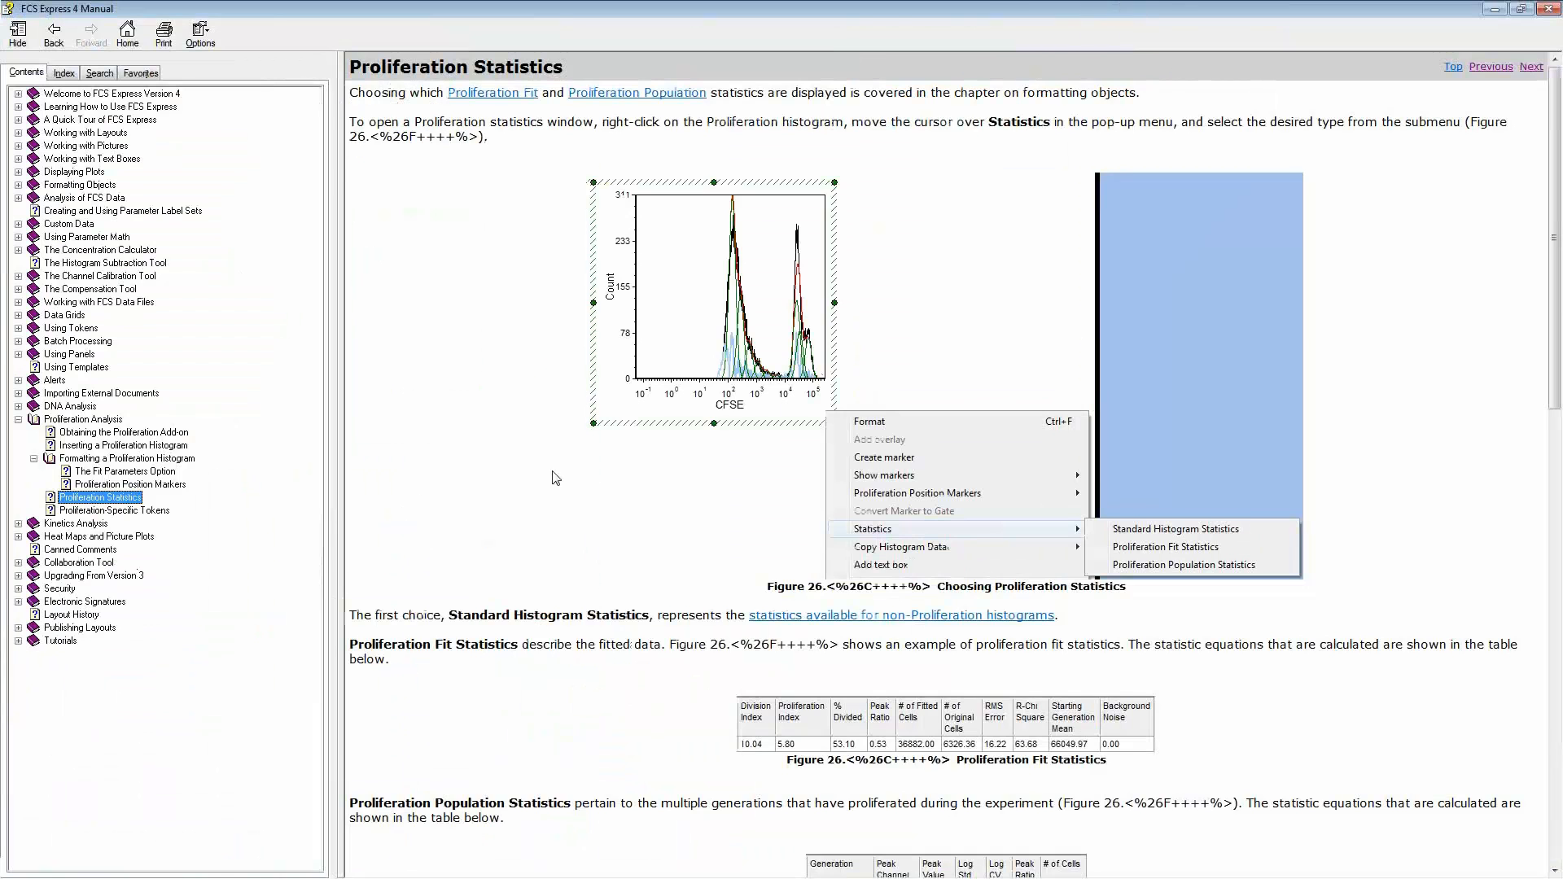
scroll(555, 477, down, 1)
scroll(597, 640, down, 10)
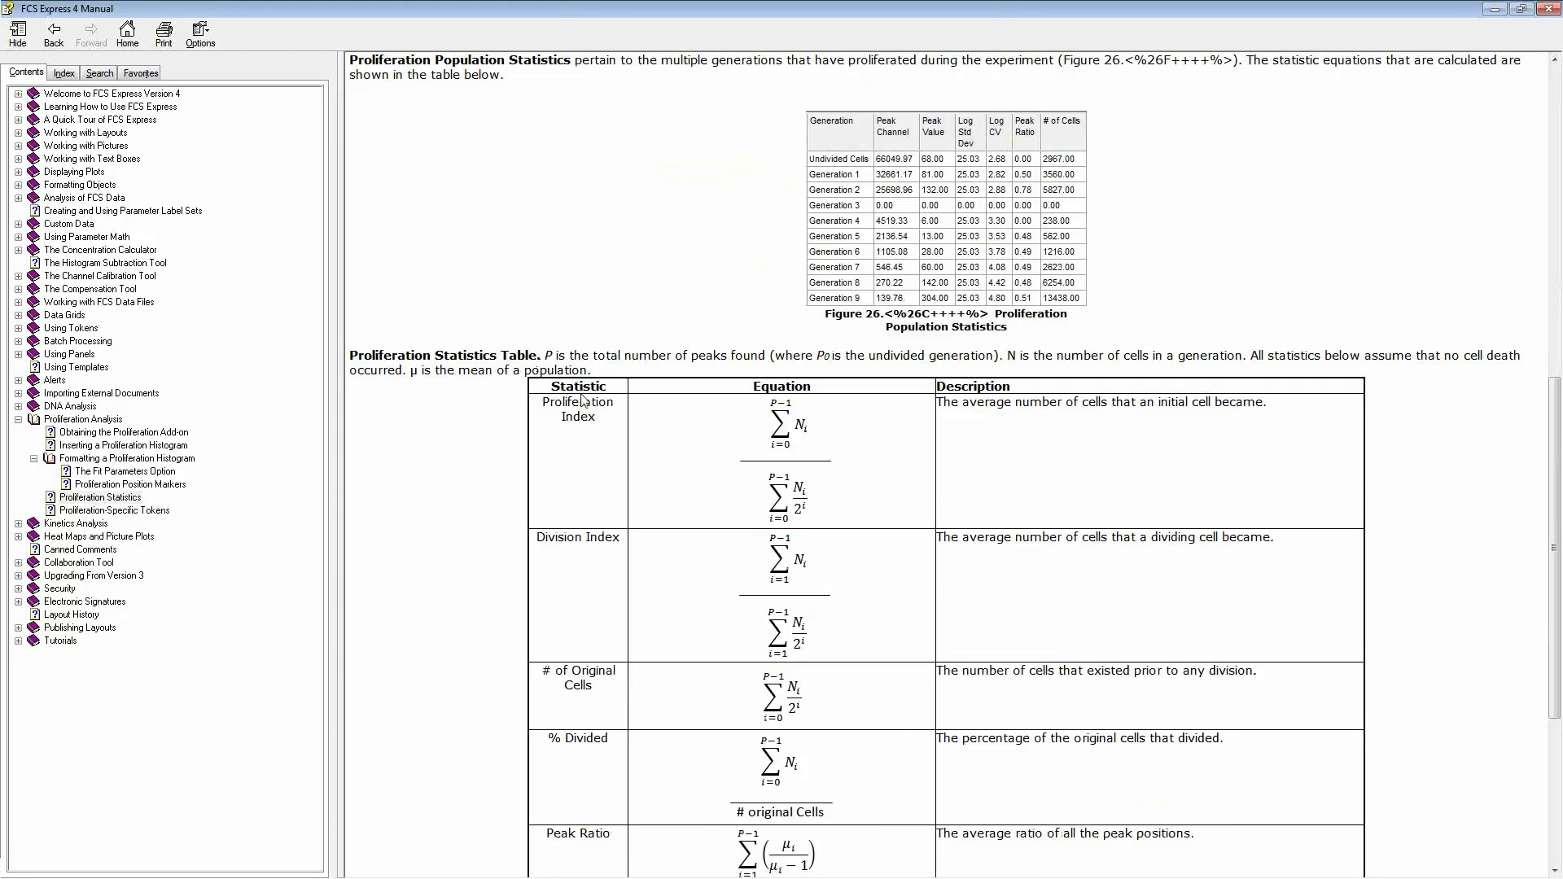
scroll(738, 471, down, 5)
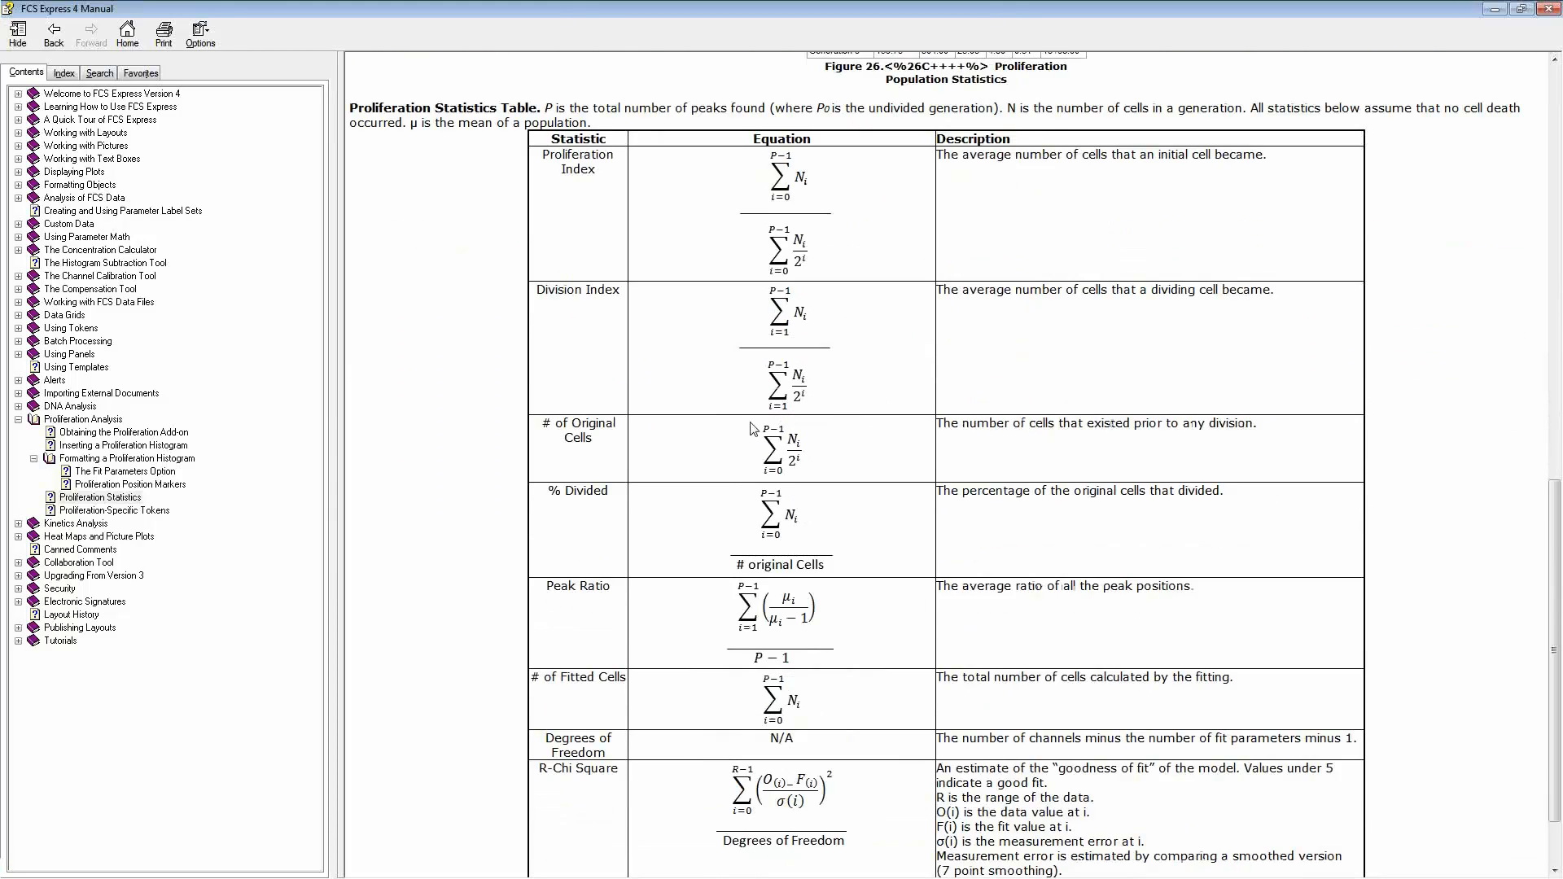
scroll(720, 442, down, 2)
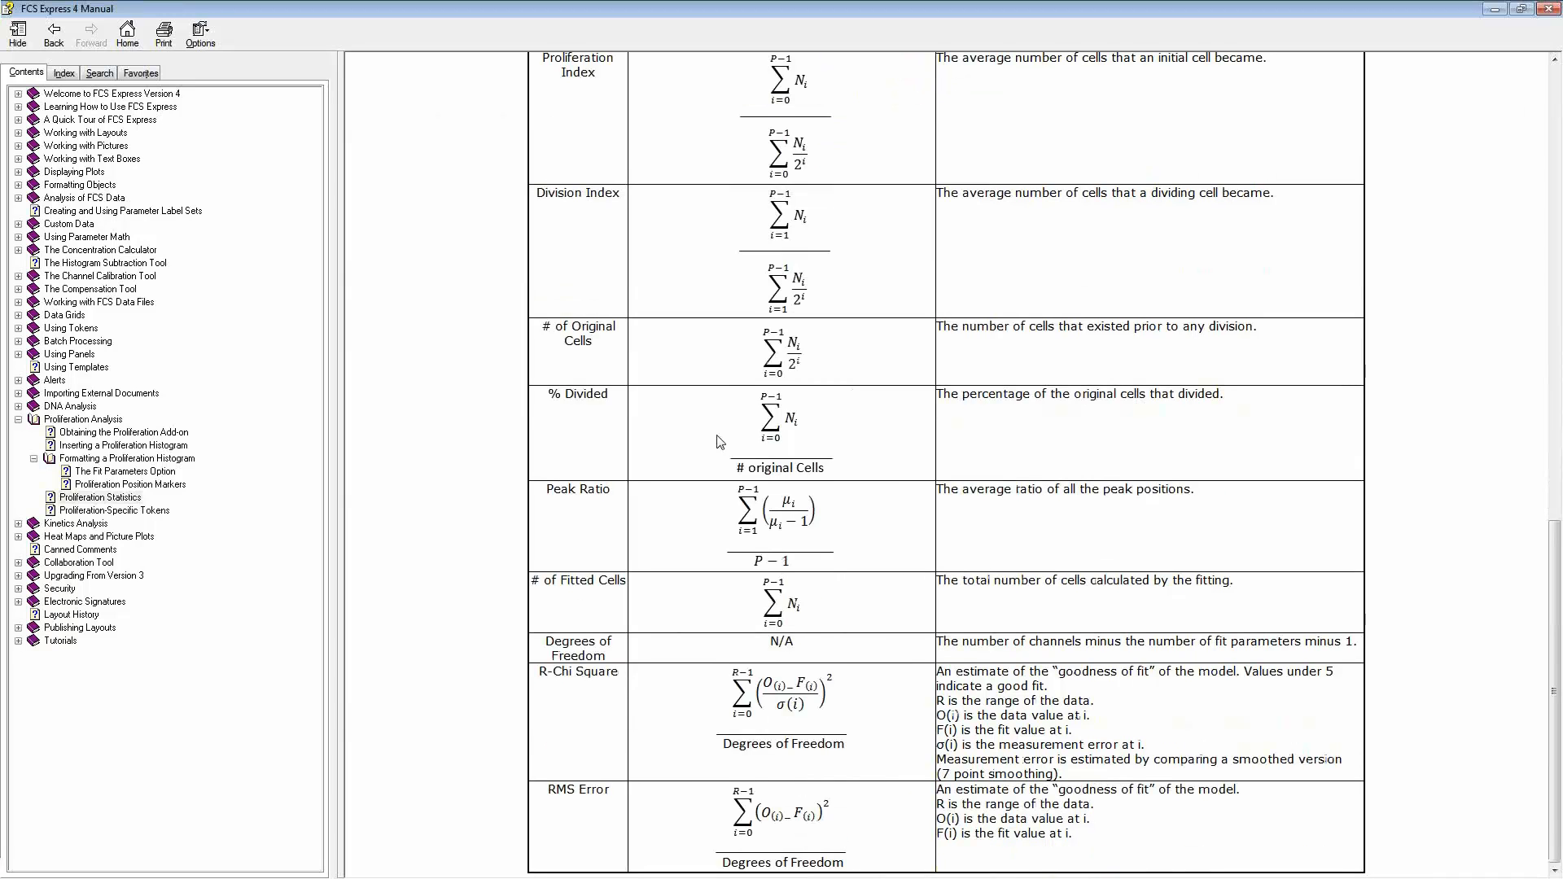
scroll(720, 441, up, 9)
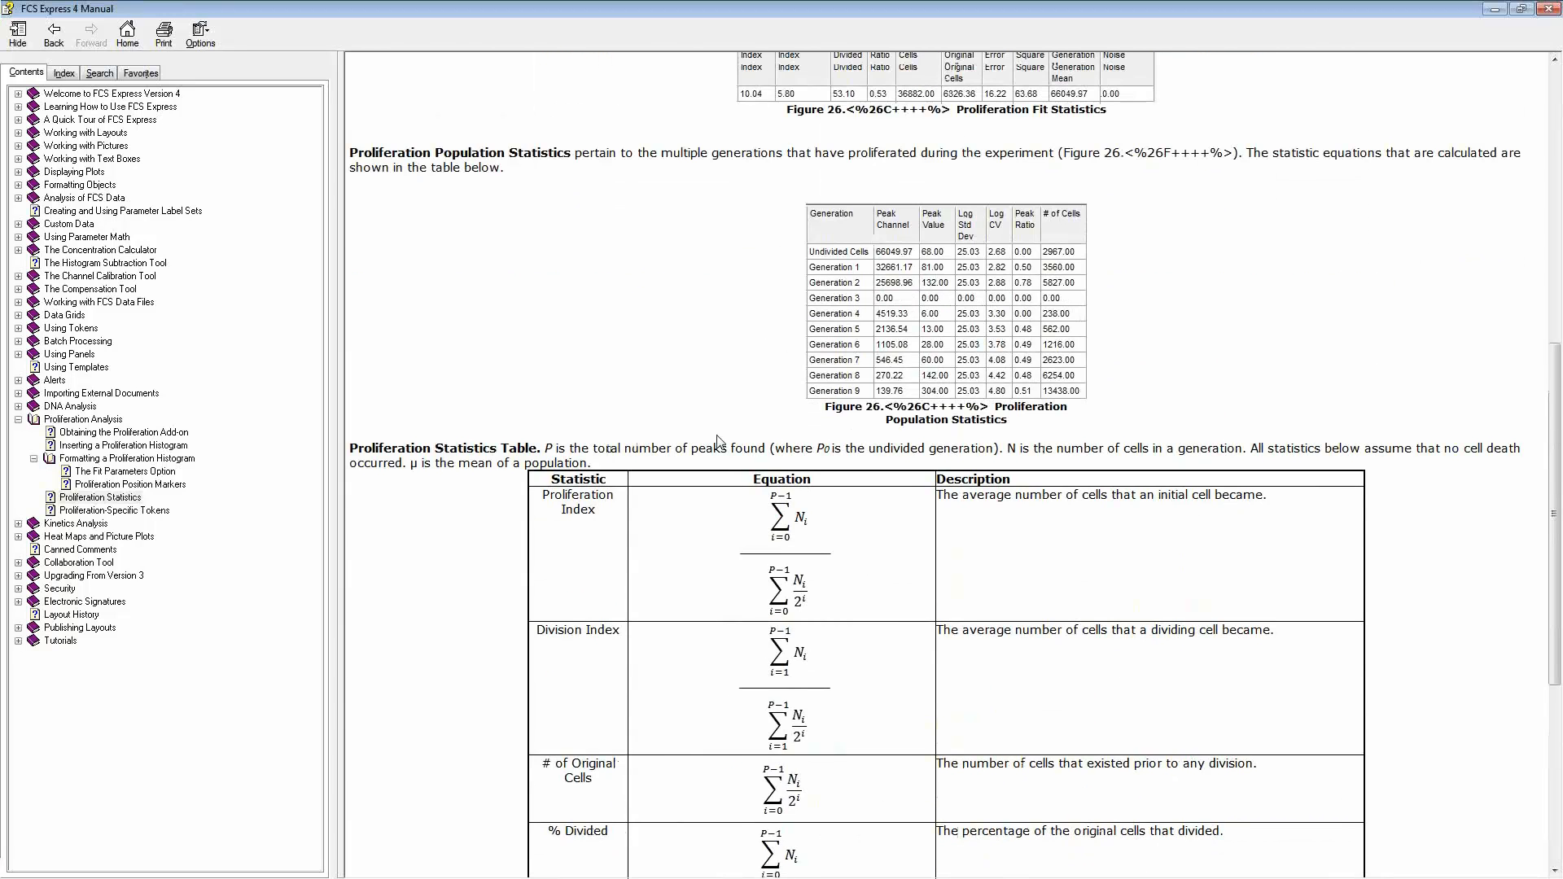
scroll(717, 440, up, 1)
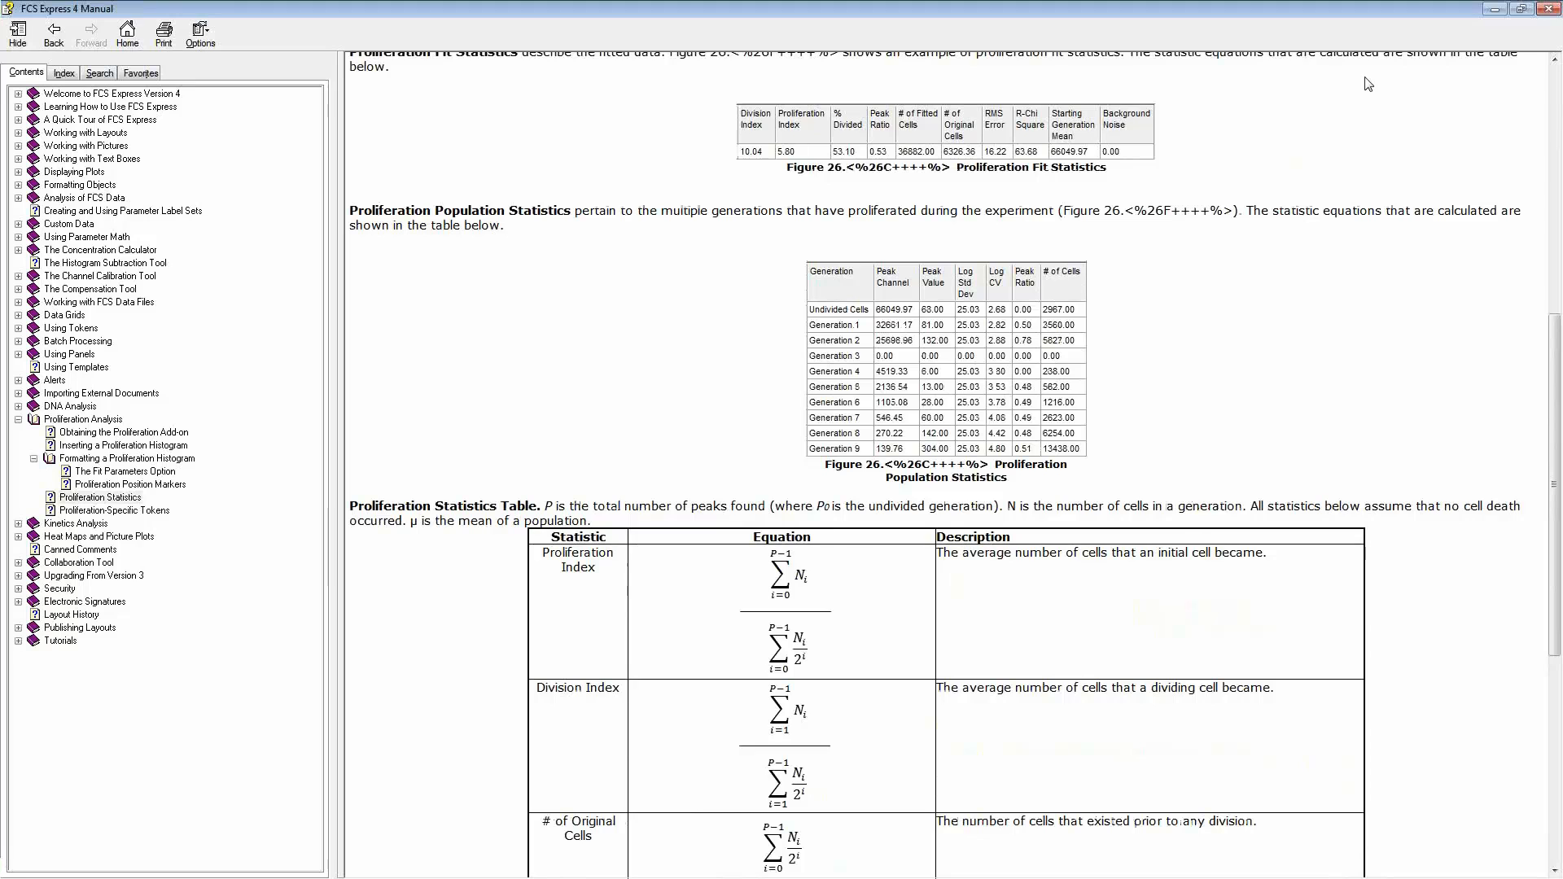
click(1491, 14)
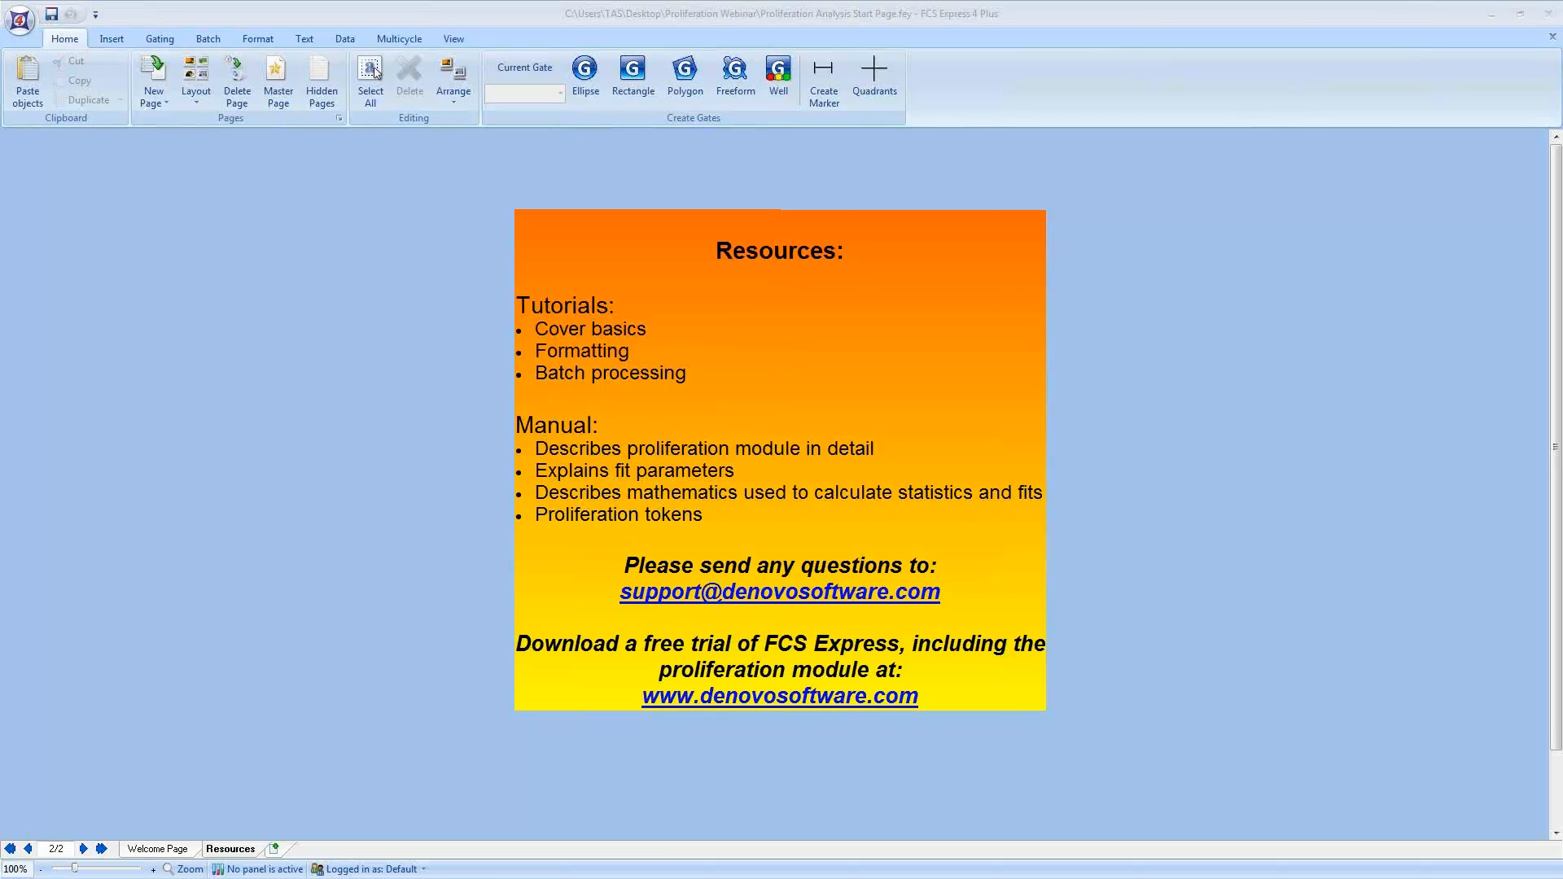
drag(944, 591, 618, 592)
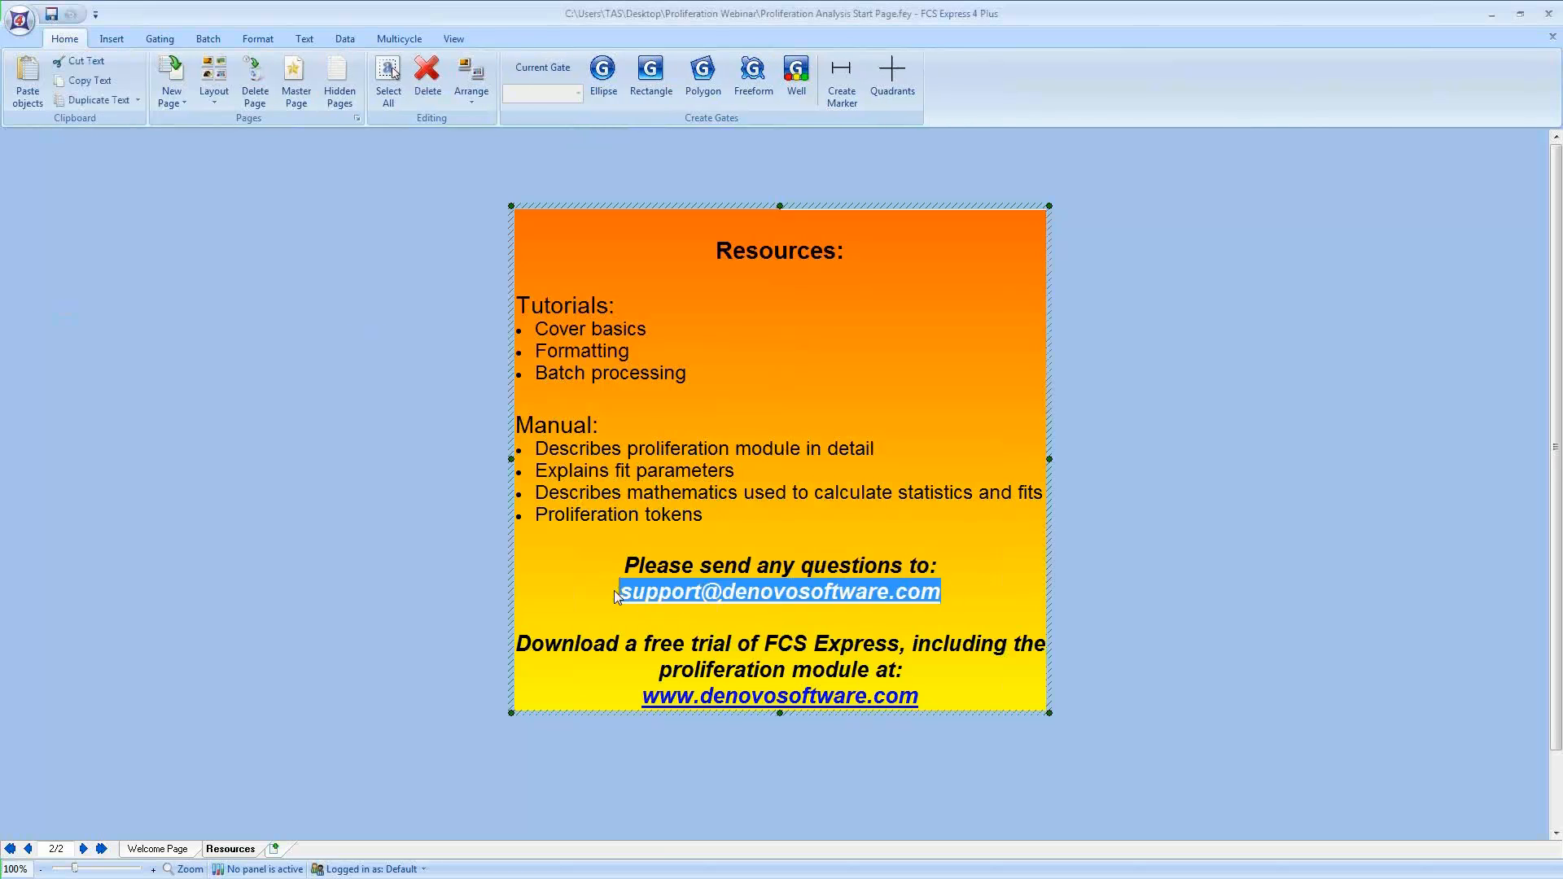
click(268, 617)
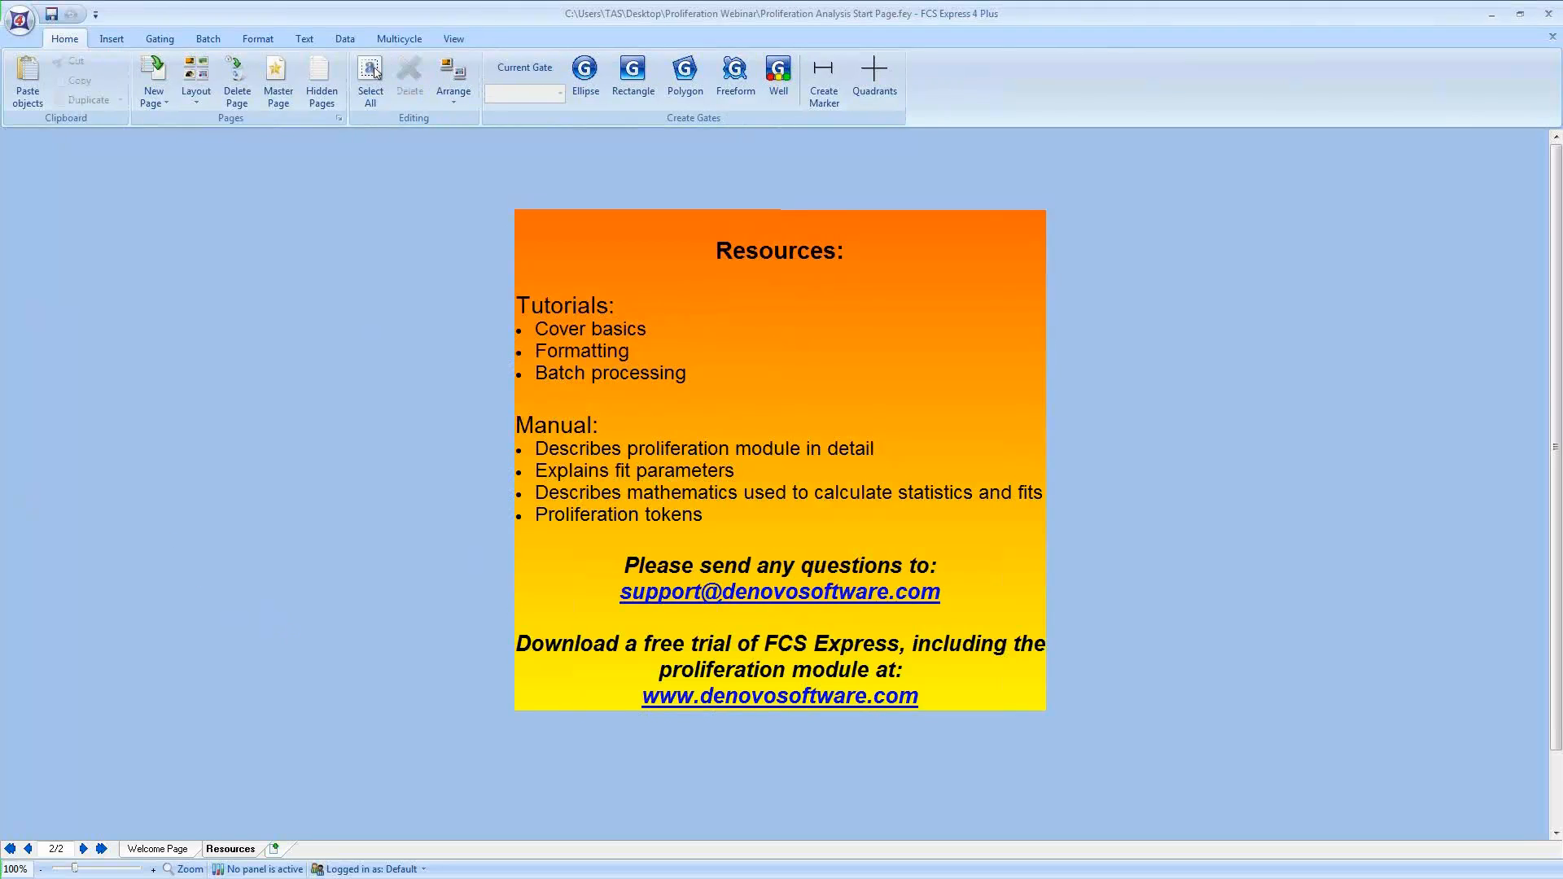